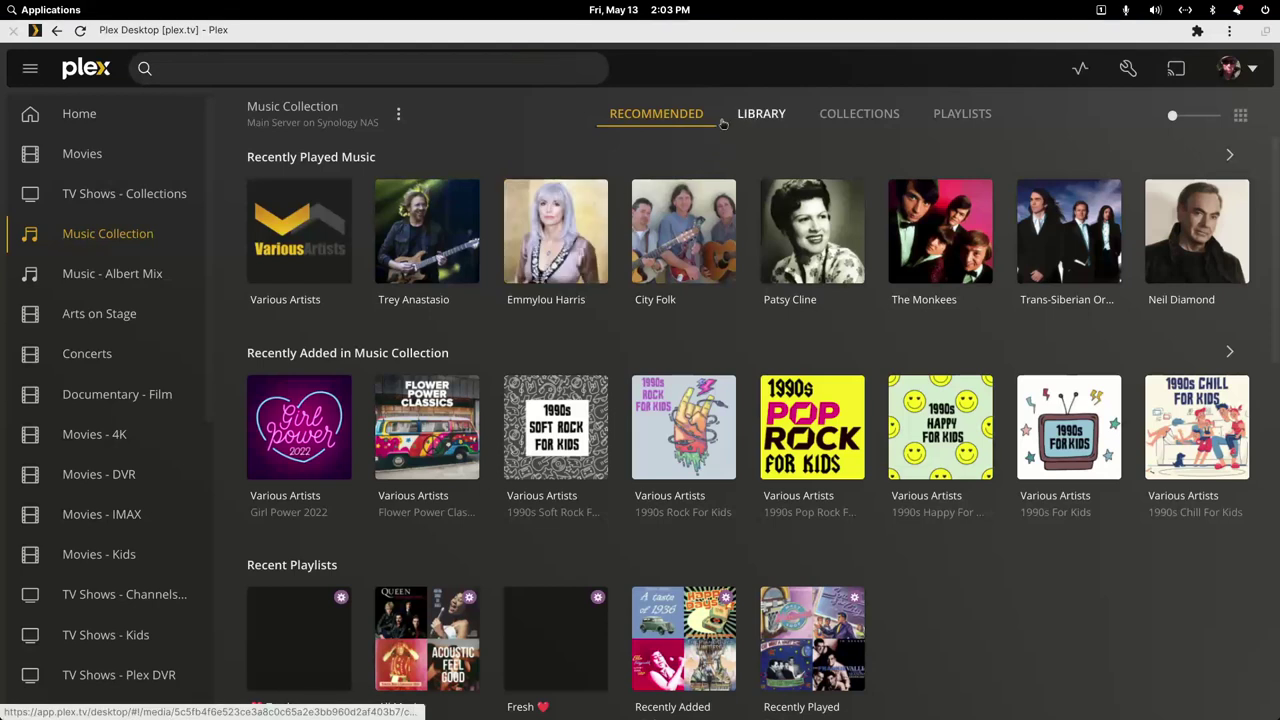
# Step: Browse through all the collections of the Music Collection library
pyautogui.click(760, 118)
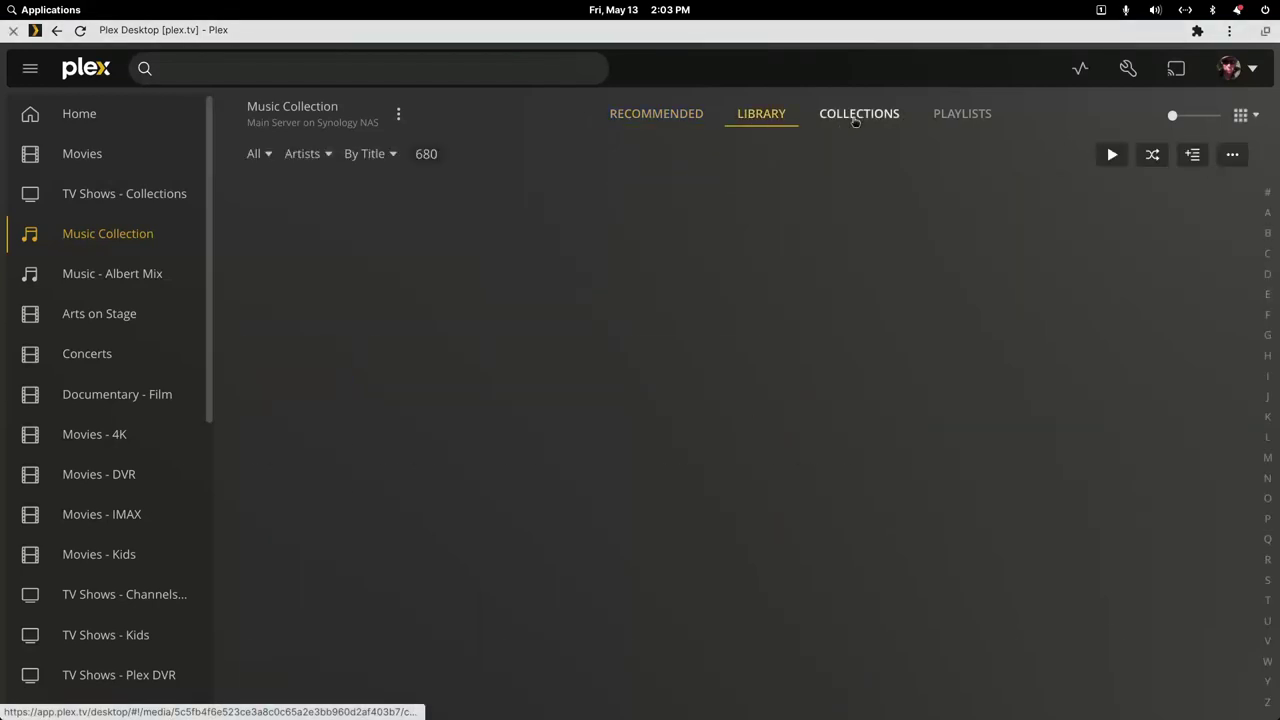
pyautogui.click(857, 118)
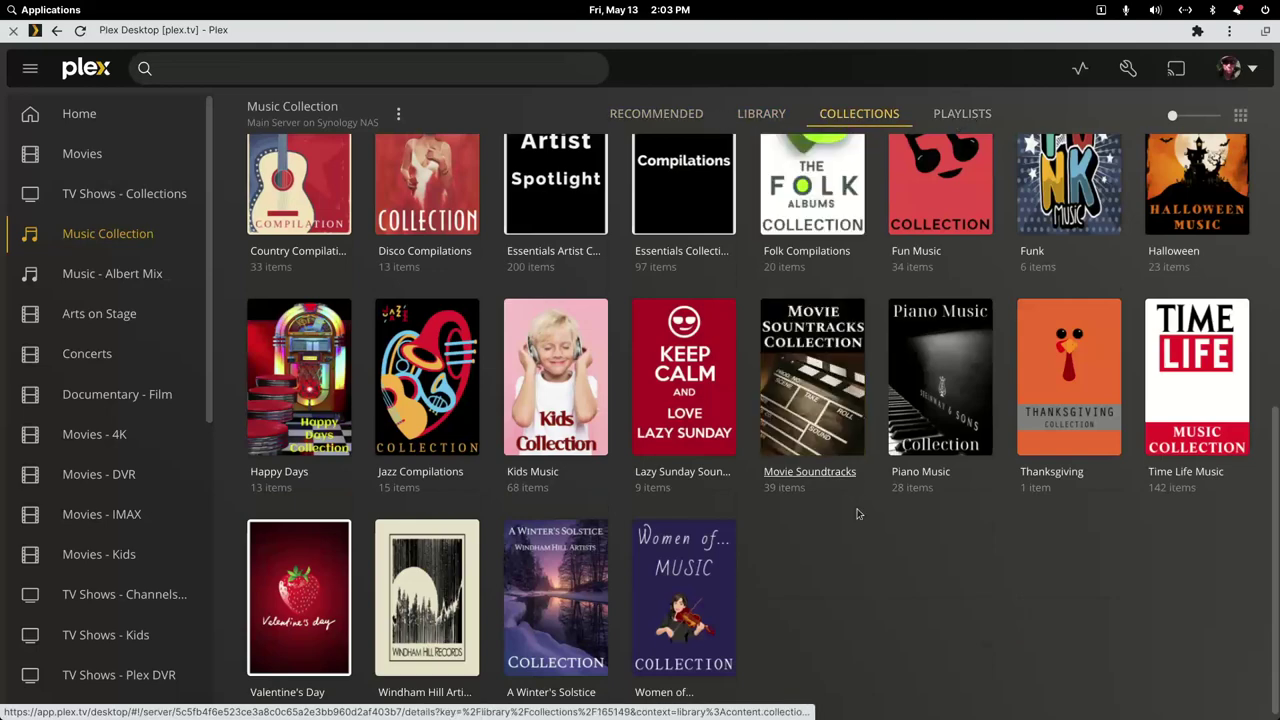
pyautogui.scroll(1, 863, 510)
pyautogui.scroll(8, 863, 510)
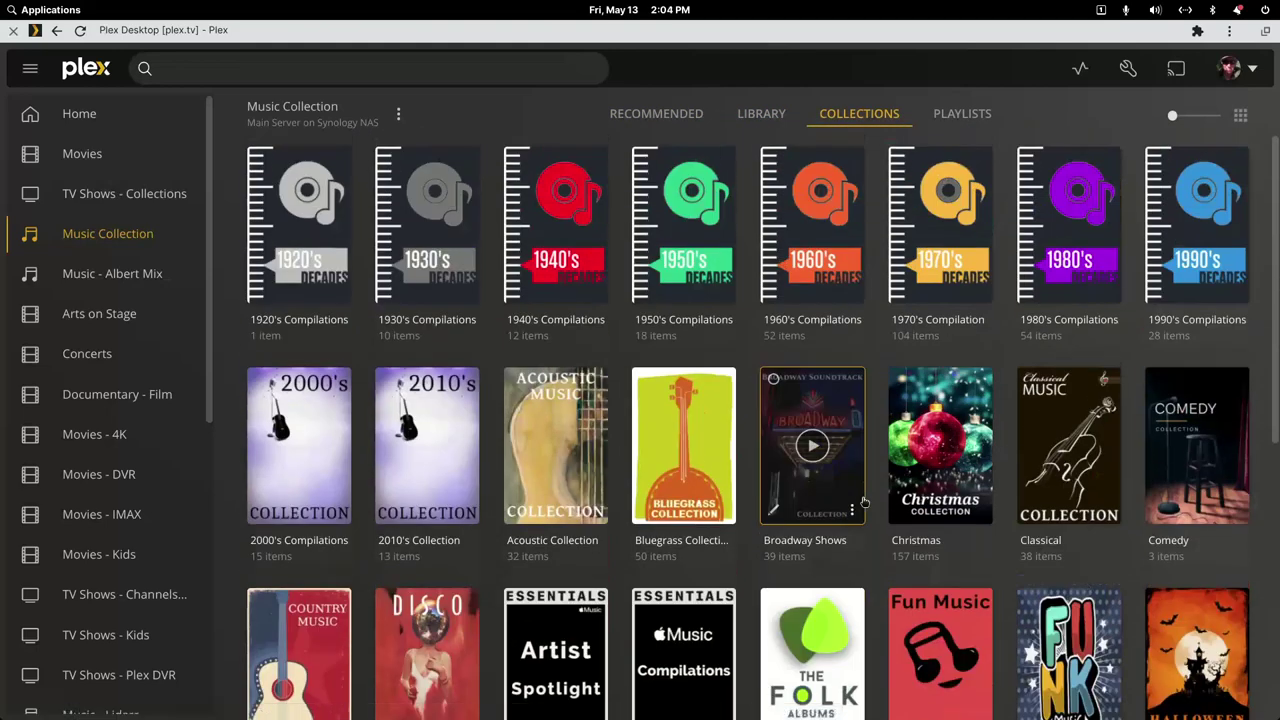
pyautogui.scroll(-9, 865, 502)
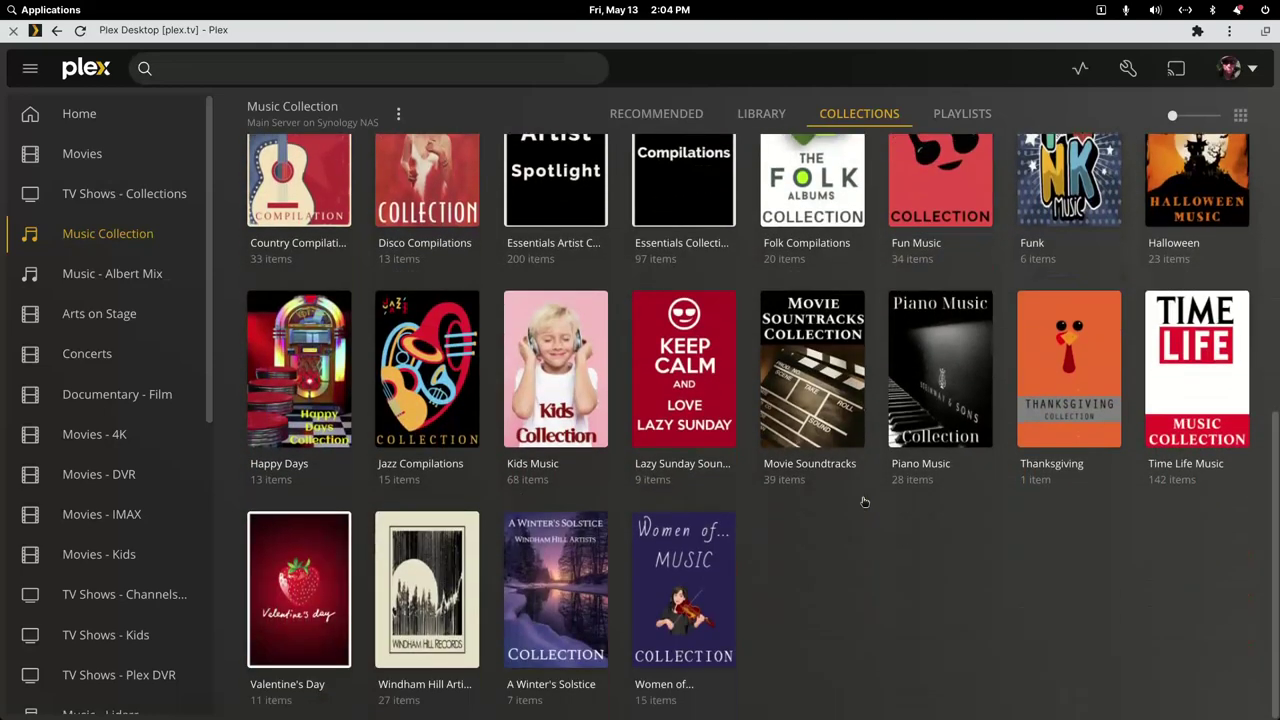
pyautogui.scroll(5, 870, 538)
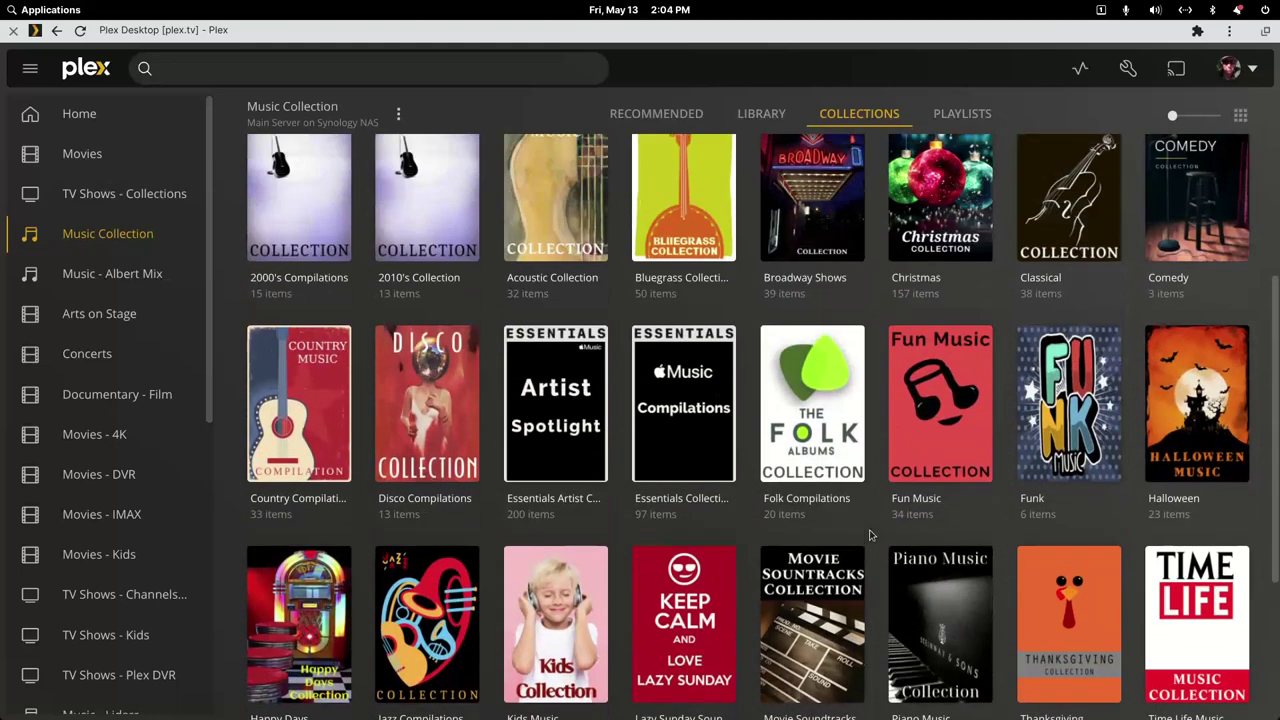
pyautogui.scroll(-5, 870, 536)
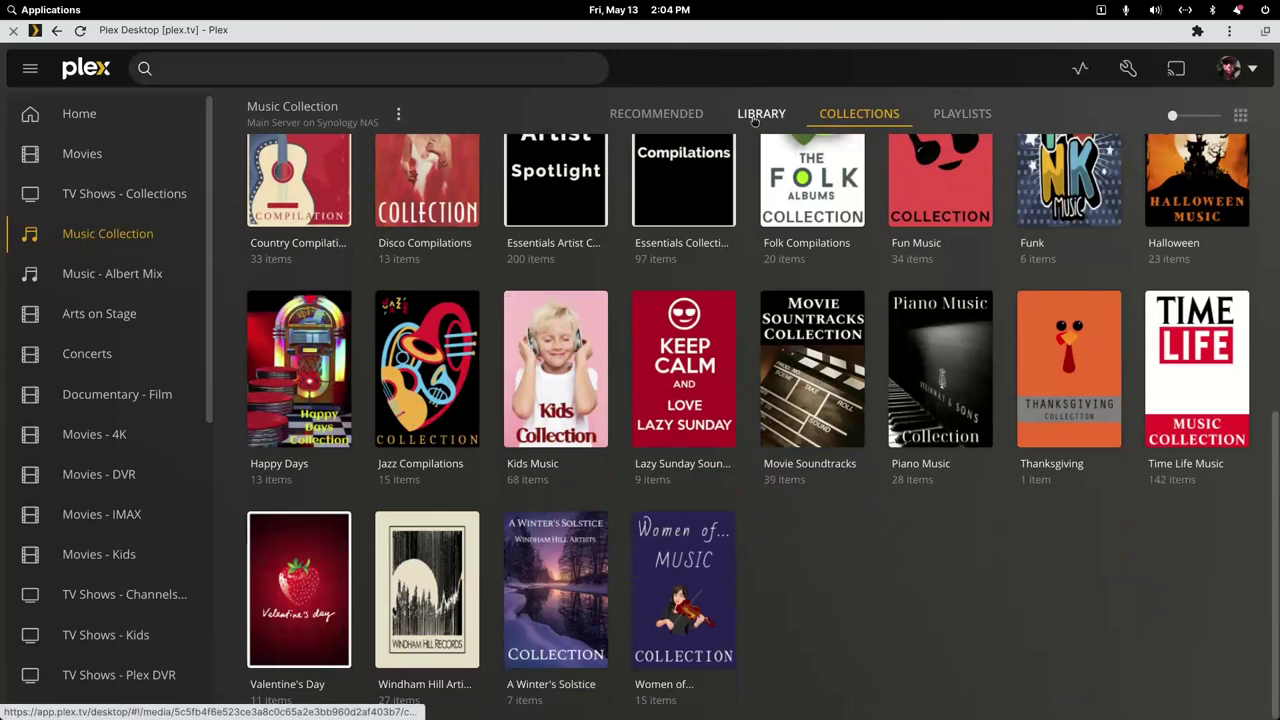
# Step: Look through the artist list in the Music Collection library and return to its beginning
pyautogui.click(758, 113)
pyautogui.scroll(-13, 1130, 537)
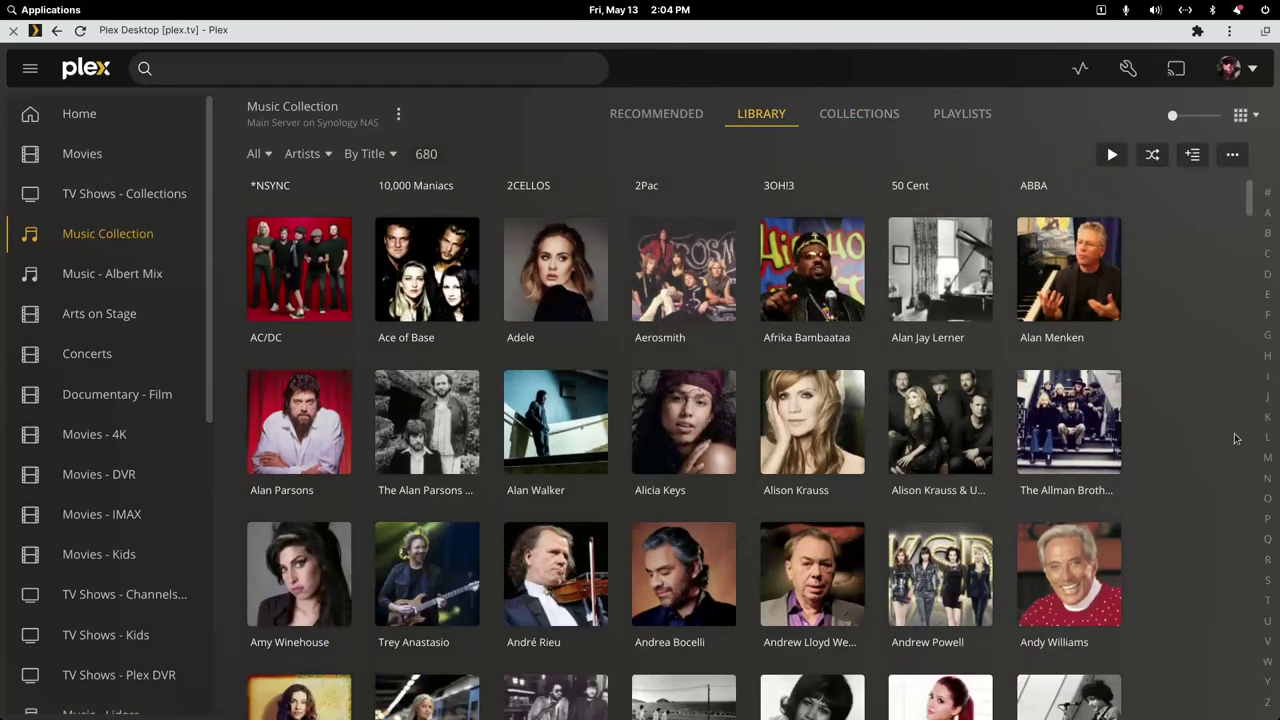
pyautogui.moveTo(1255, 203); pyautogui.dragTo(1235, 77)
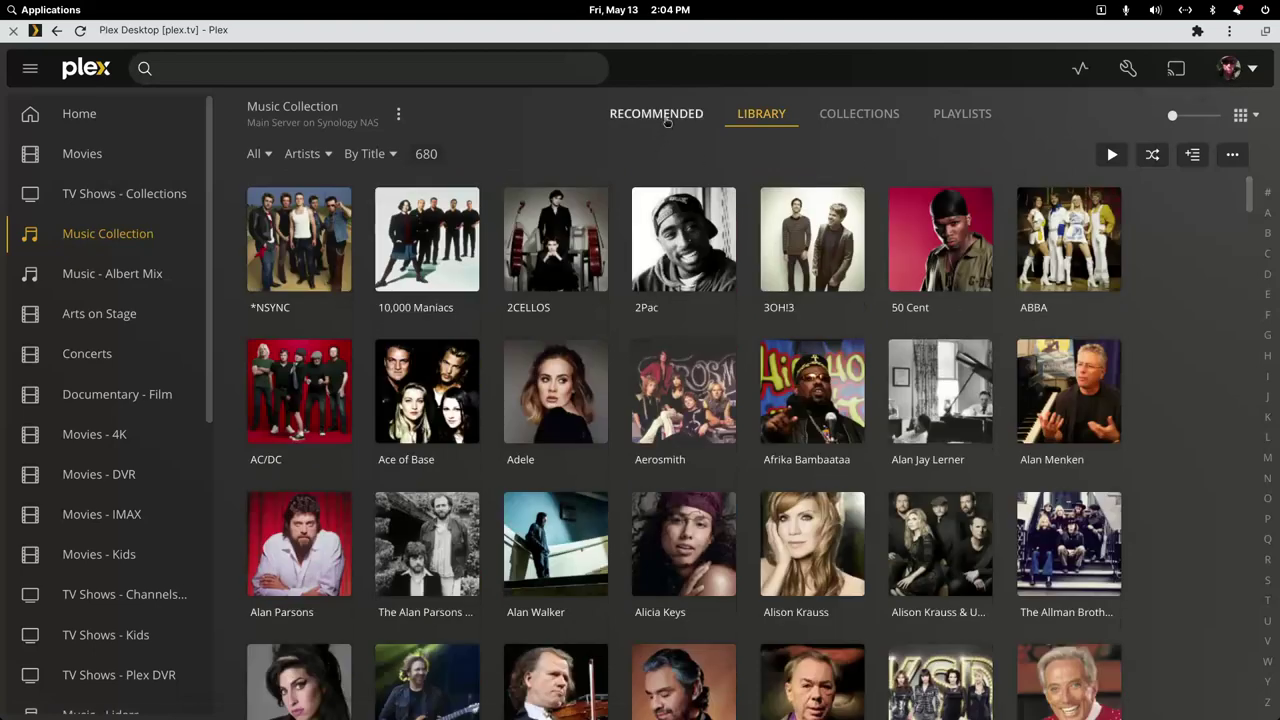
# Step: Examine the recommended music, including recently played artists, recently added albums and recent playlists
pyautogui.click(662, 116)
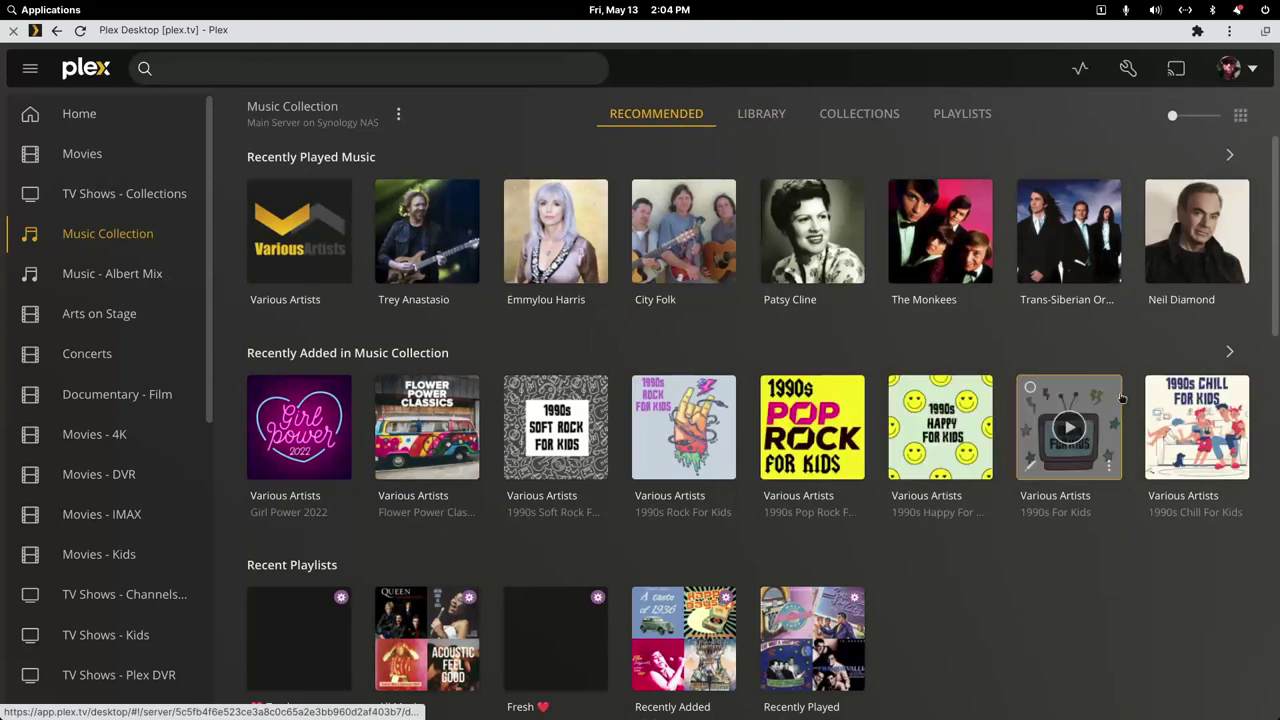
pyautogui.click(1228, 354)
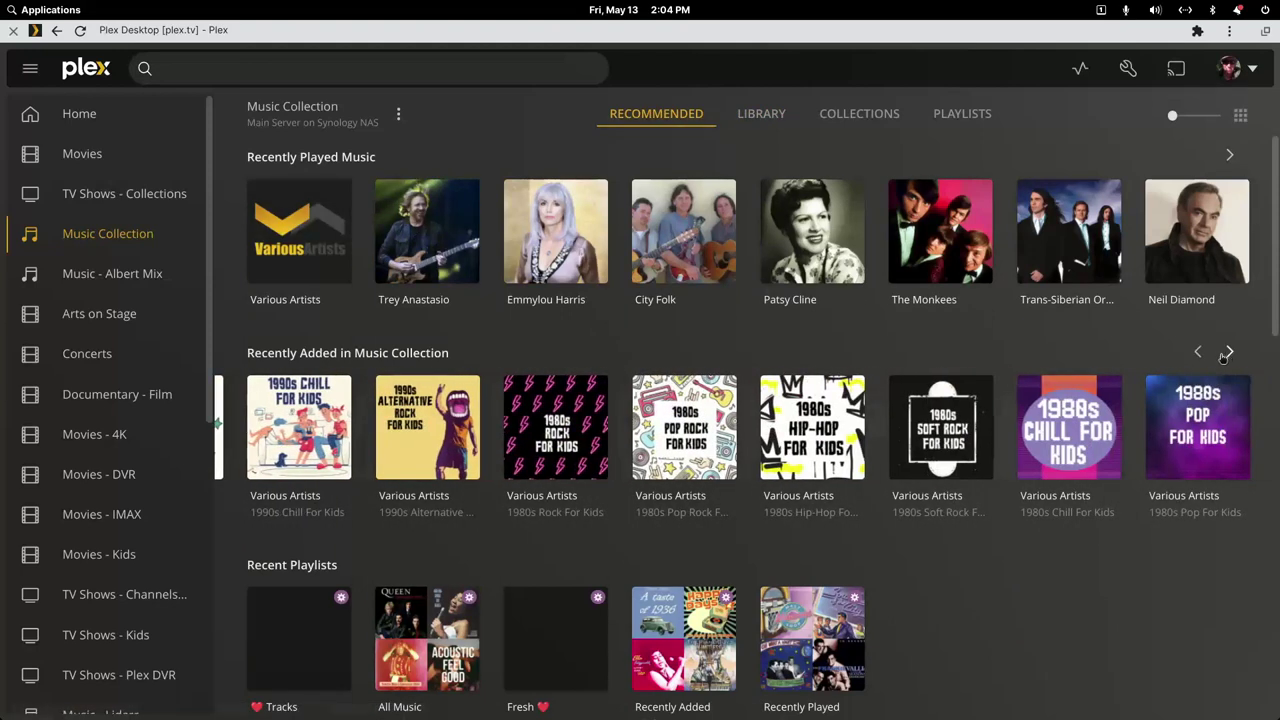
pyautogui.click(1231, 156)
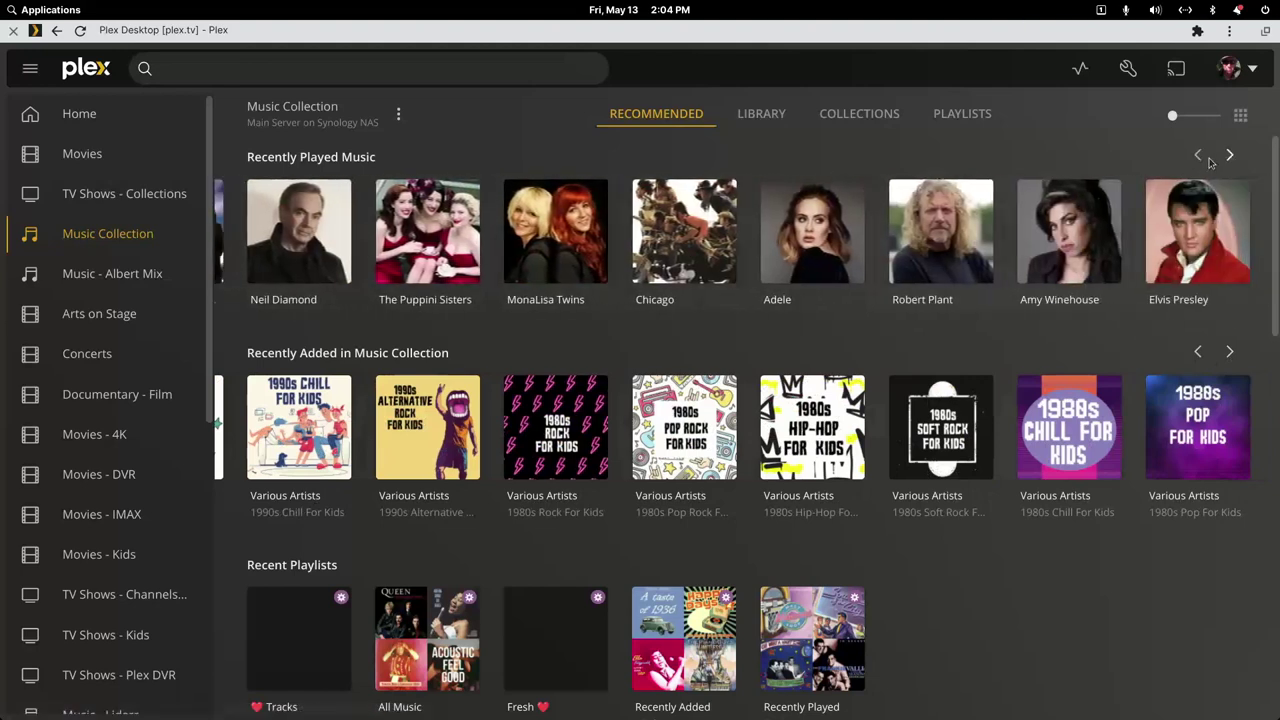
pyautogui.click(1199, 156)
pyautogui.scroll(-1, 560, 630)
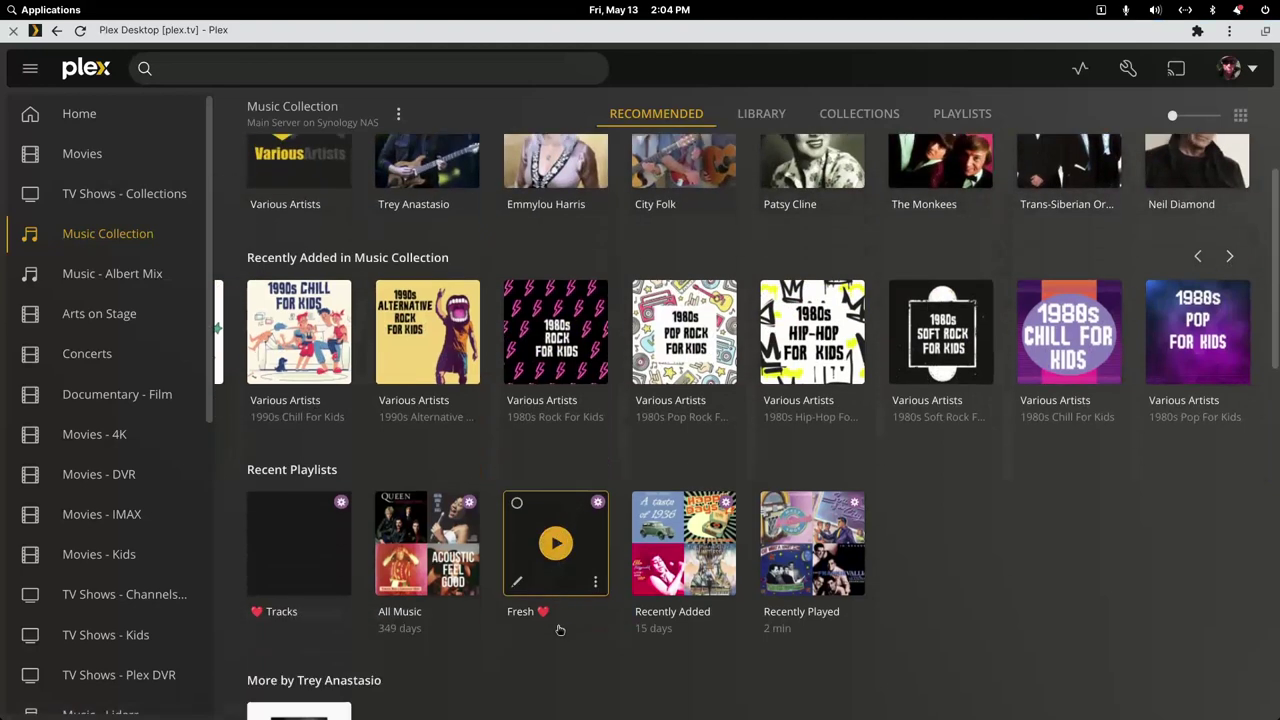
pyautogui.scroll(-2, 552, 620)
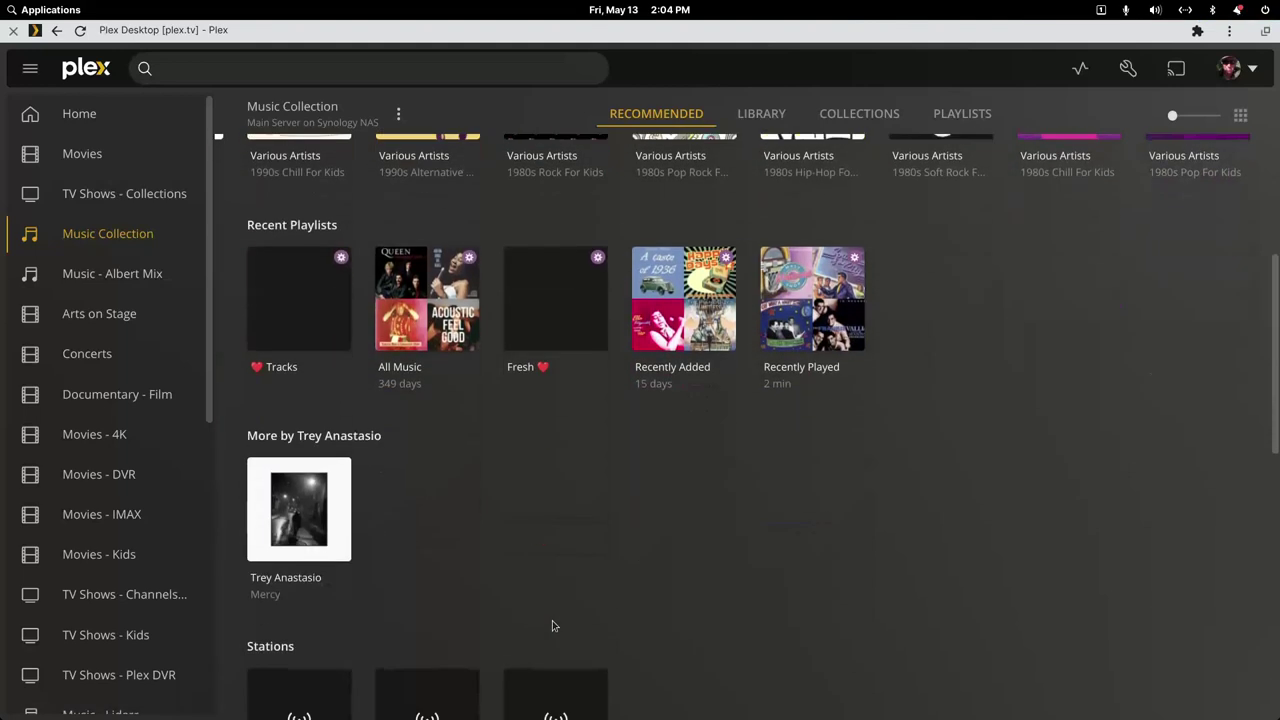
pyautogui.scroll(3, 552, 626)
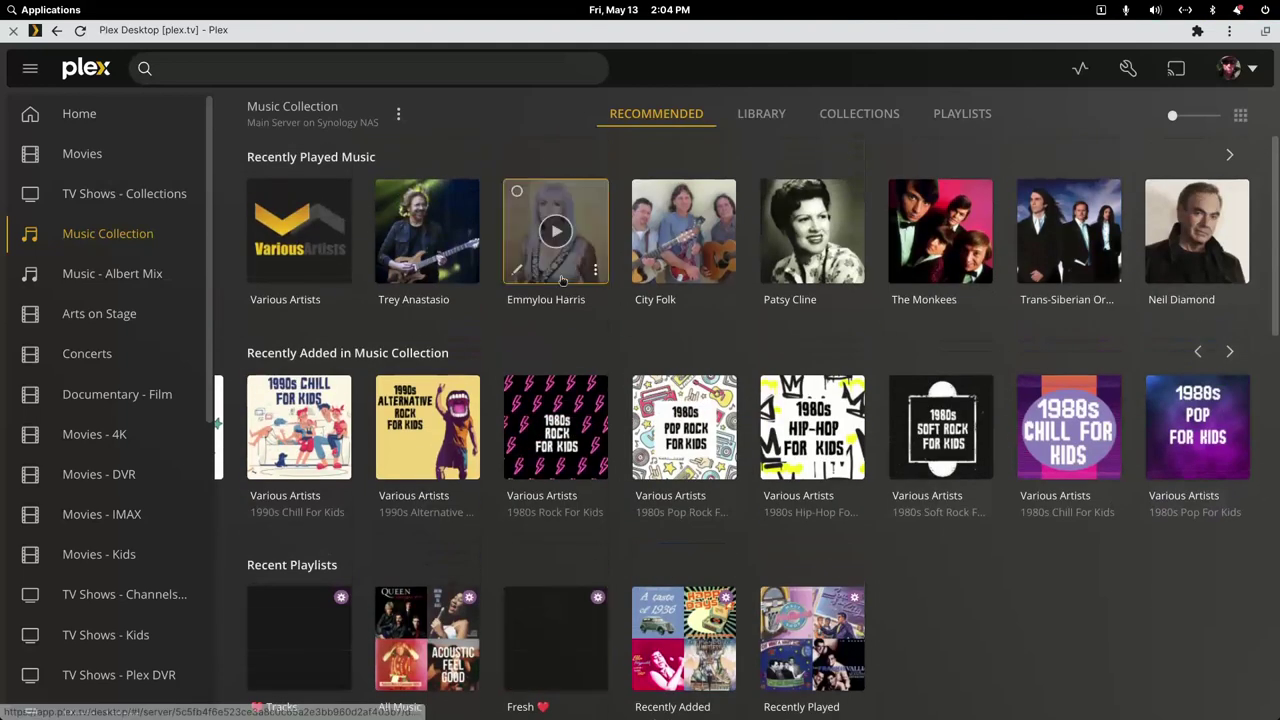
# Step: Take Plex out of full size, switch to the file manager at full size and open the Filebot Working Folder's Music folder
pyautogui.doubleClick(732, 34)
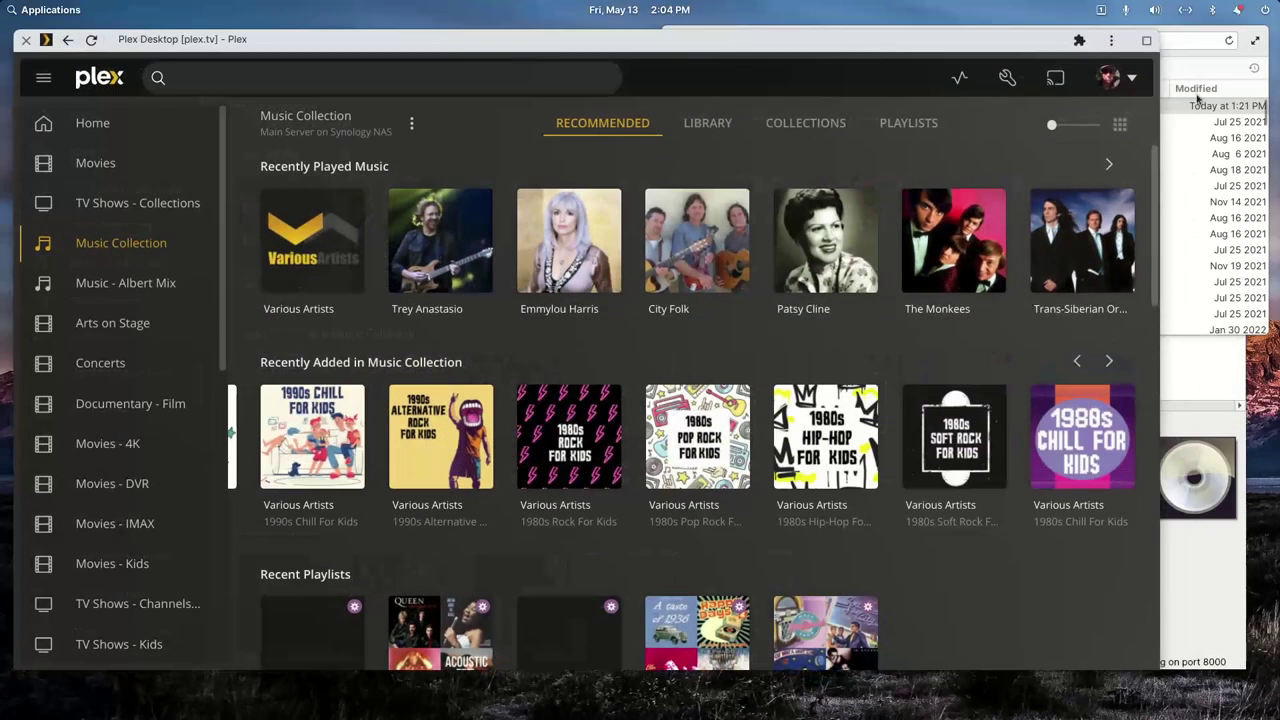
pyautogui.click(1219, 36)
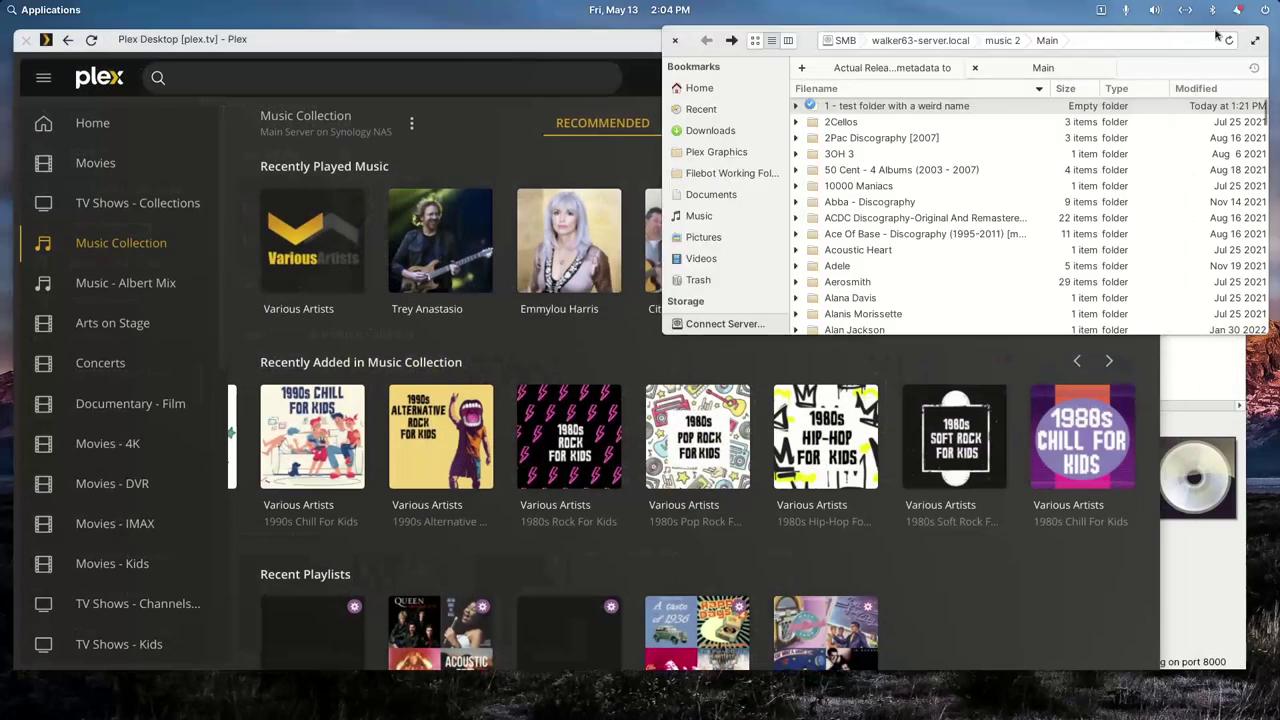
pyautogui.doubleClick(811, 46)
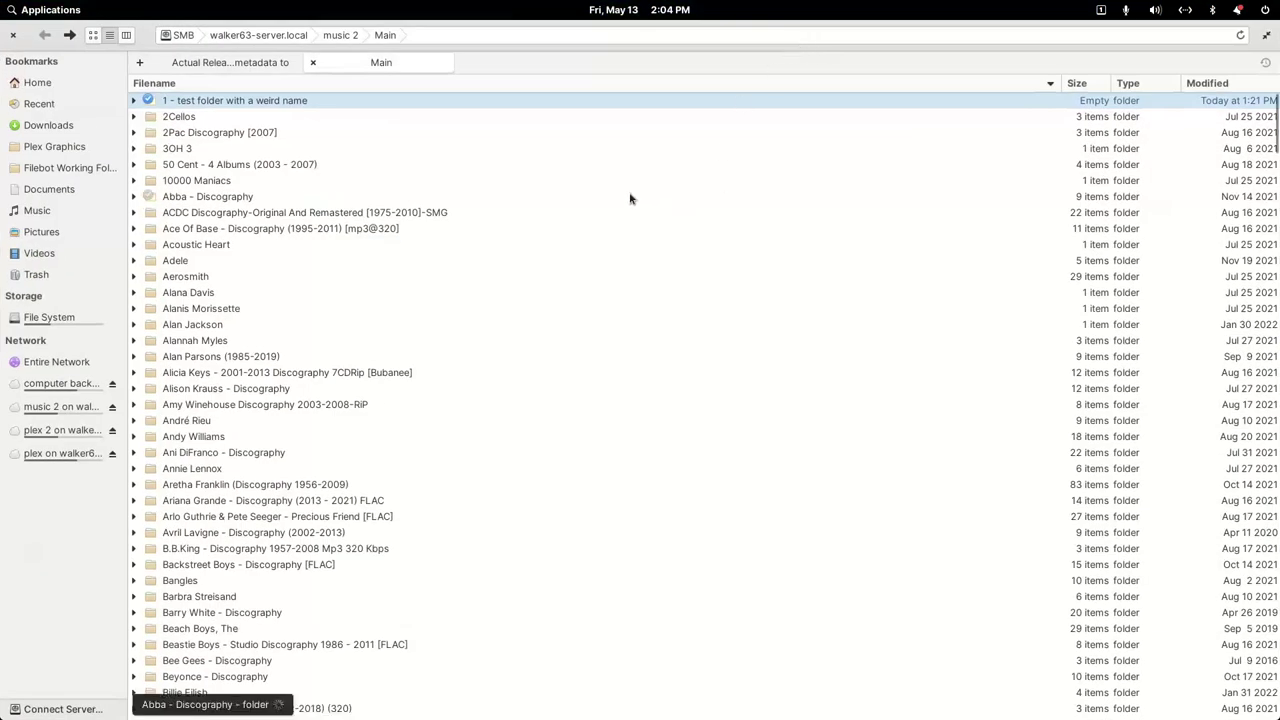
pyautogui.click(249, 64)
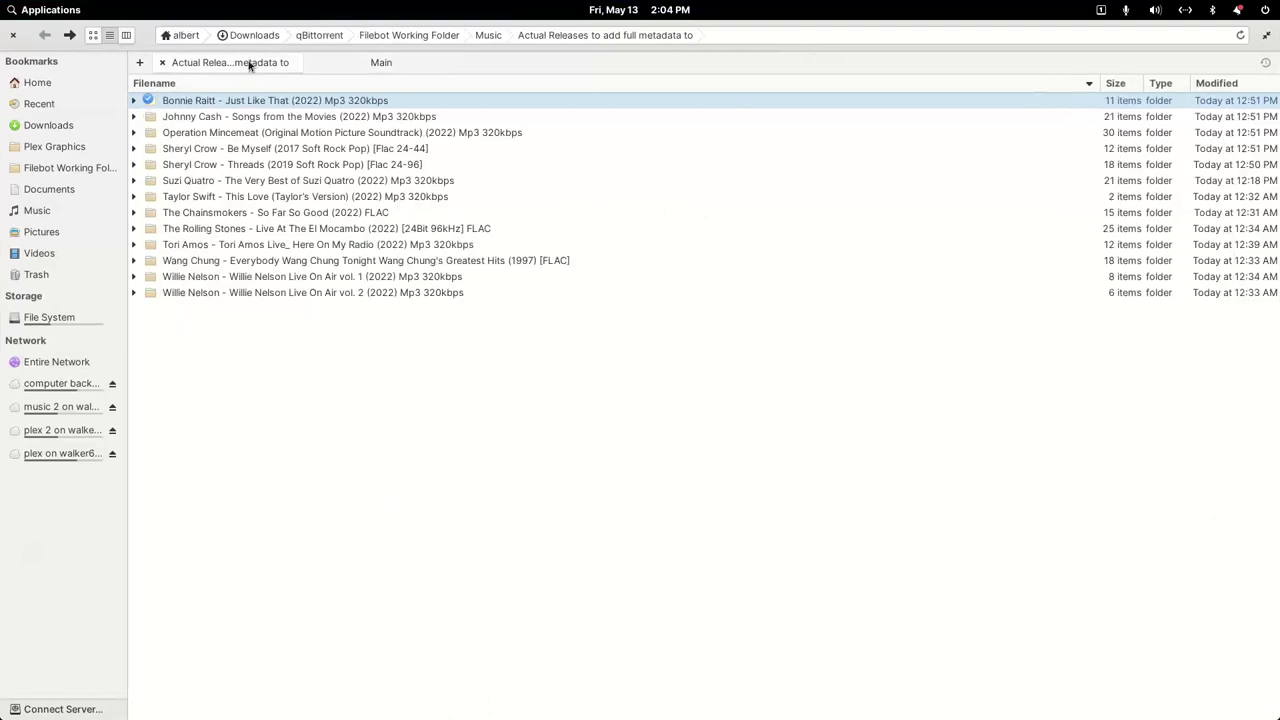
pyautogui.click(489, 36)
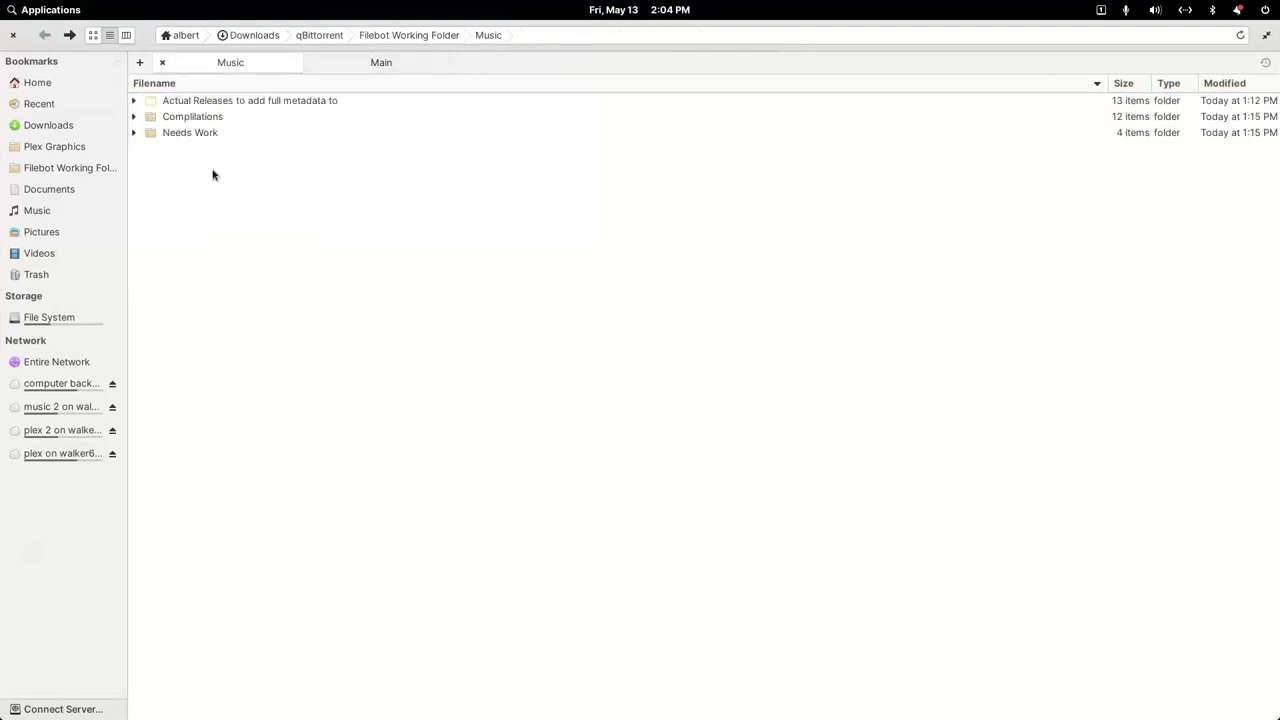
# Step: Examine the files in the Celloverse album of the 2Cellos folder on the server and return to Main
pyautogui.click(390, 67)
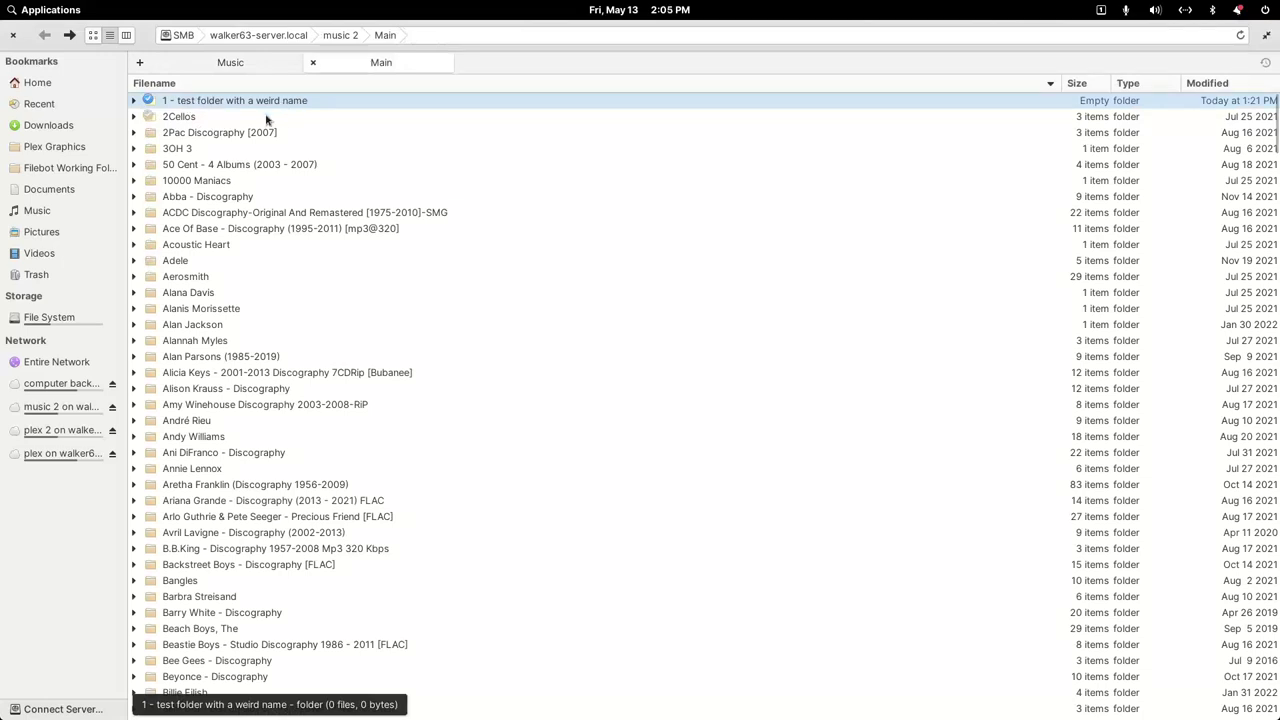
pyautogui.doubleClick(177, 118)
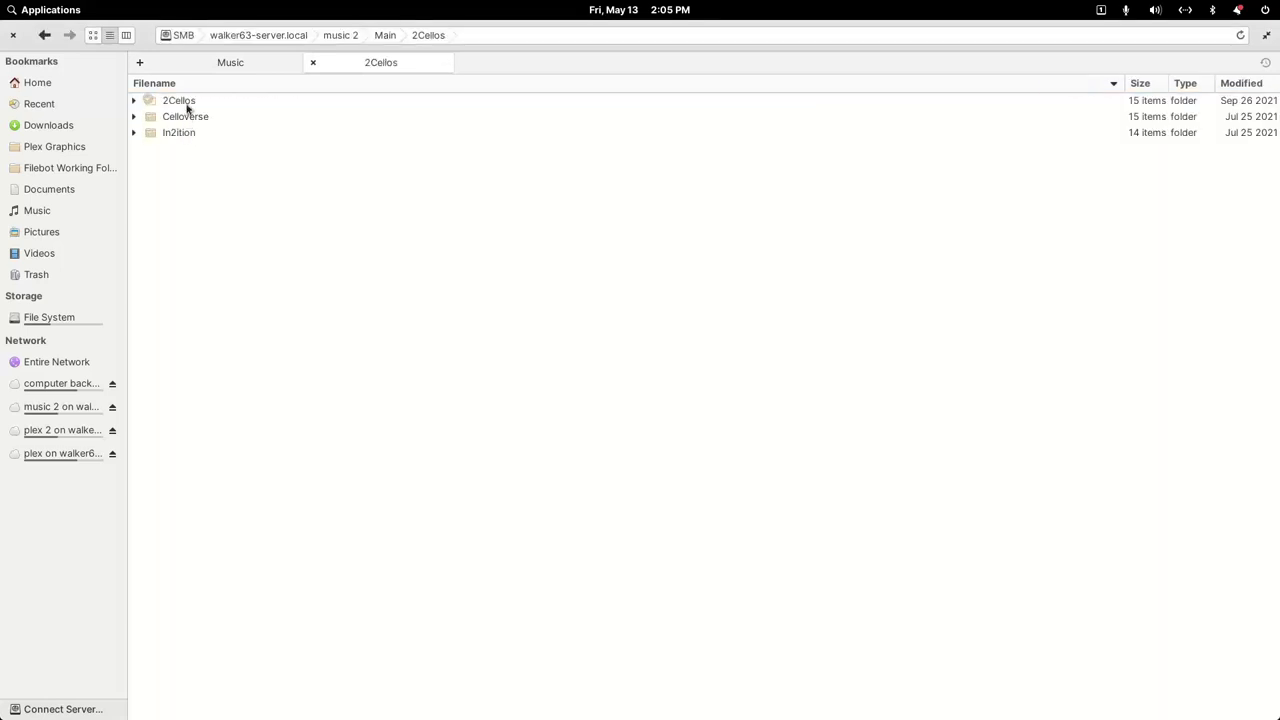
pyautogui.doubleClick(187, 117)
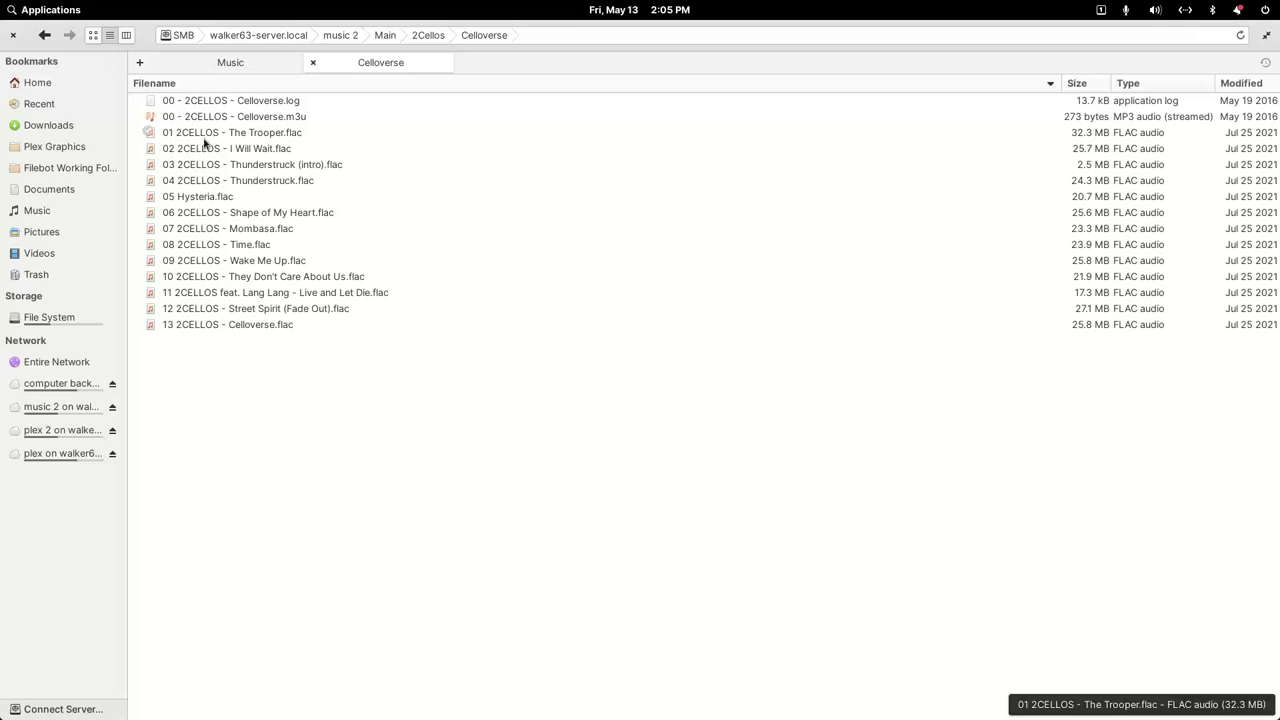
pyautogui.click(44, 36)
pyautogui.click(44, 36)
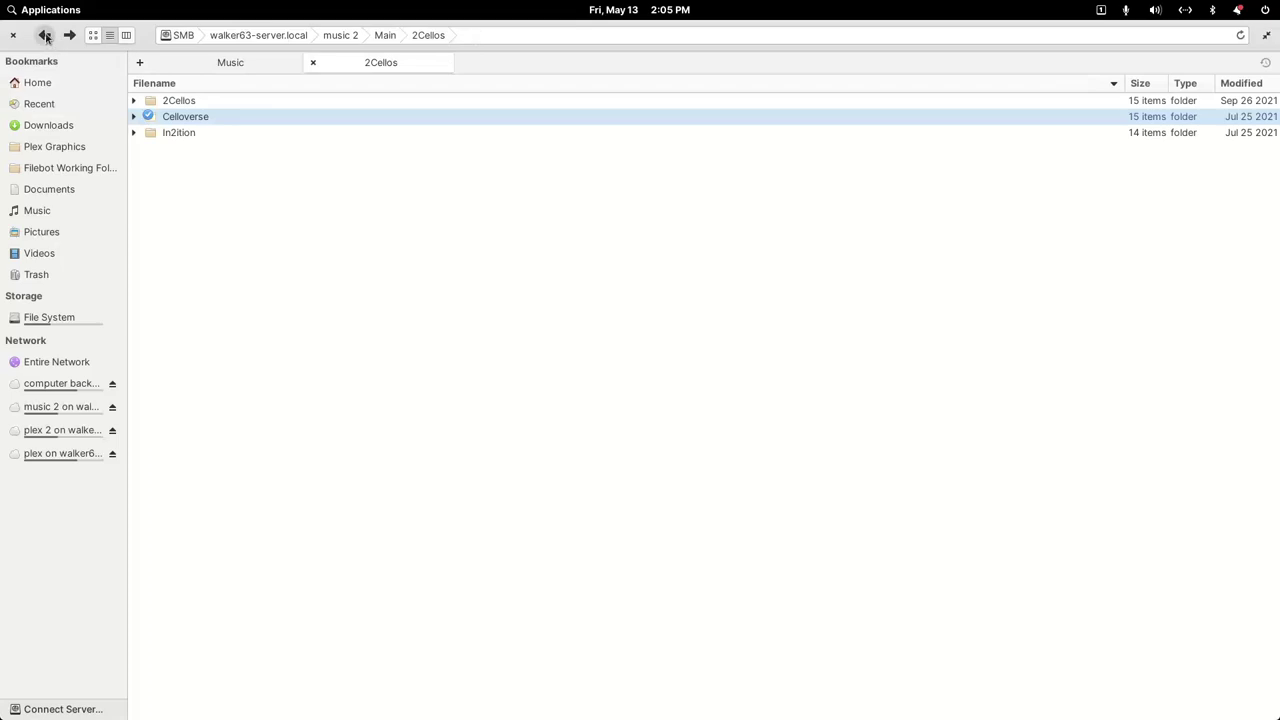
# Step: Inspect the 1987 - In My Tribe album files in the 10000 Maniacs folder and return to Main
pyautogui.doubleClick(195, 166)
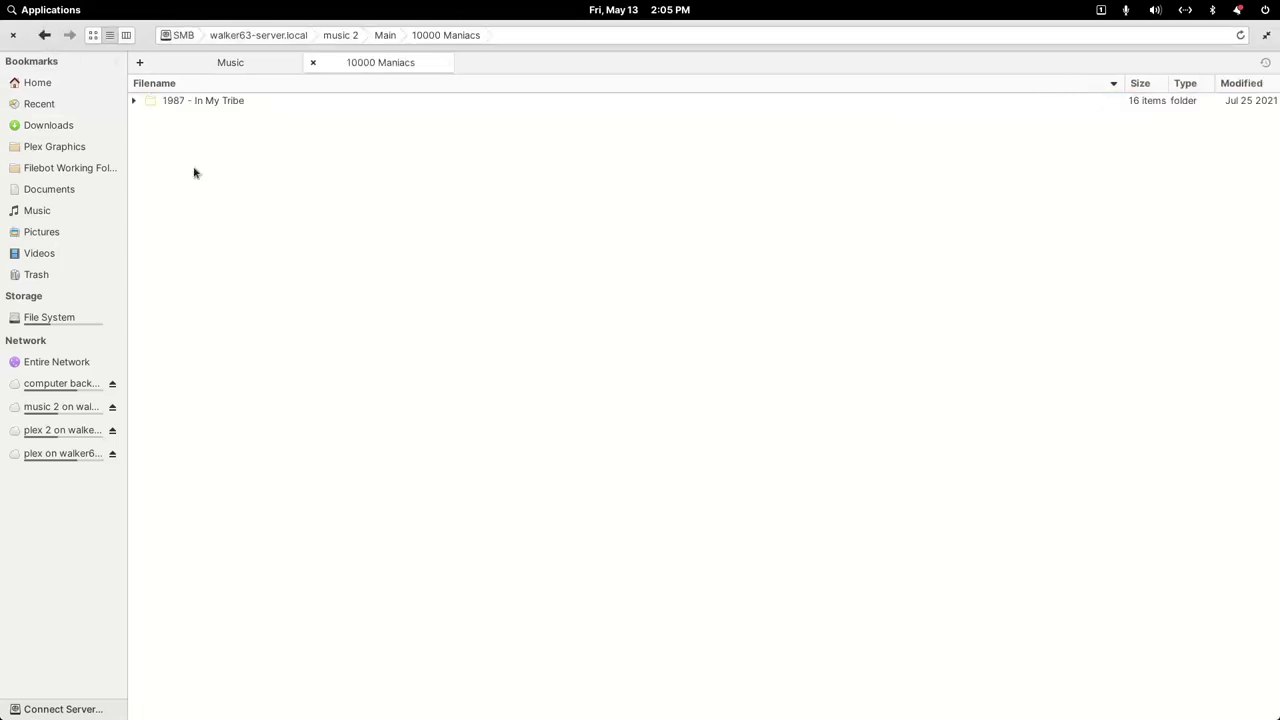
pyautogui.doubleClick(203, 104)
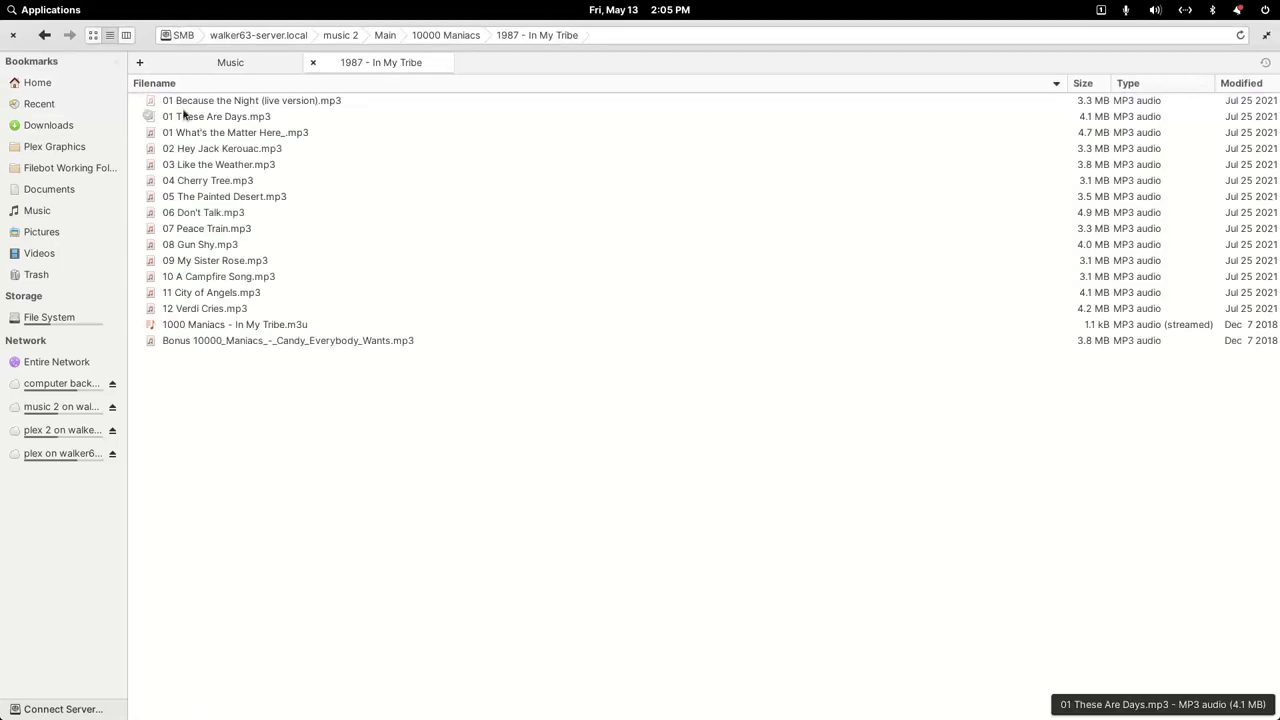
pyautogui.click(44, 35)
pyautogui.click(44, 35)
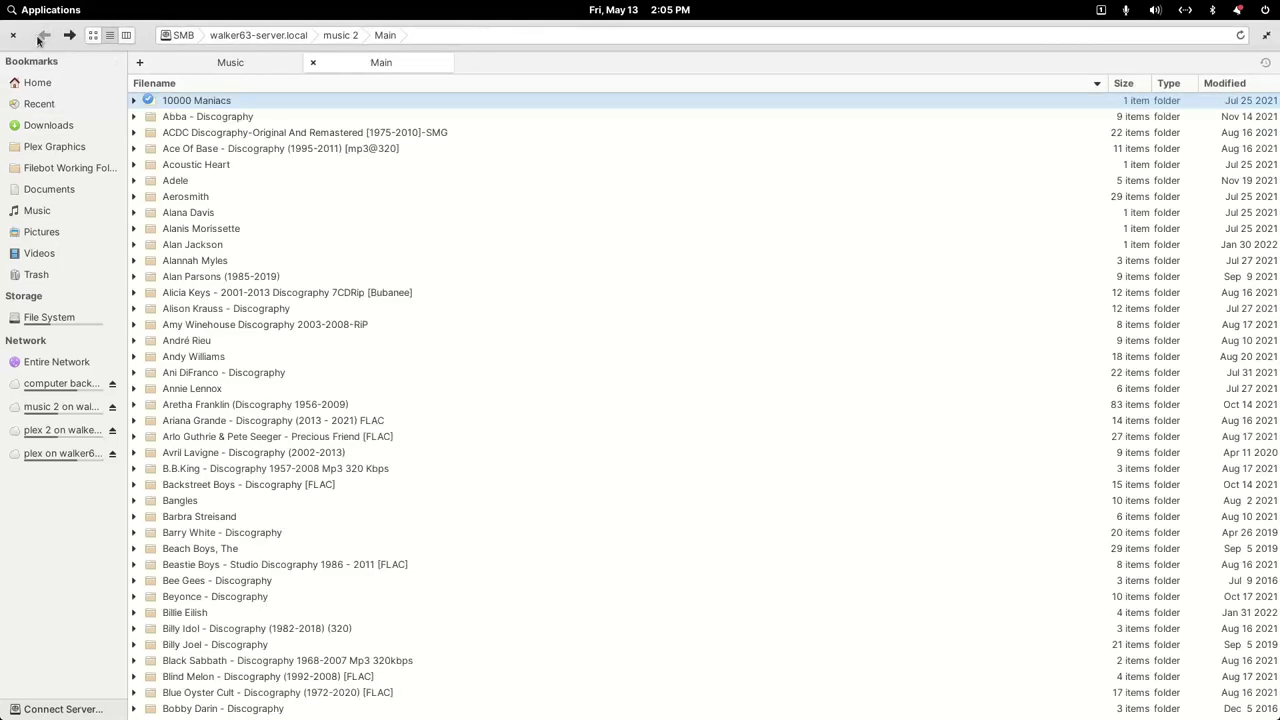
# Step: Permanently delete the two NFO files, two M3U playlists and the PNG image from the Alicia Keys discography folder, and return to Main
pyautogui.click(215, 293)
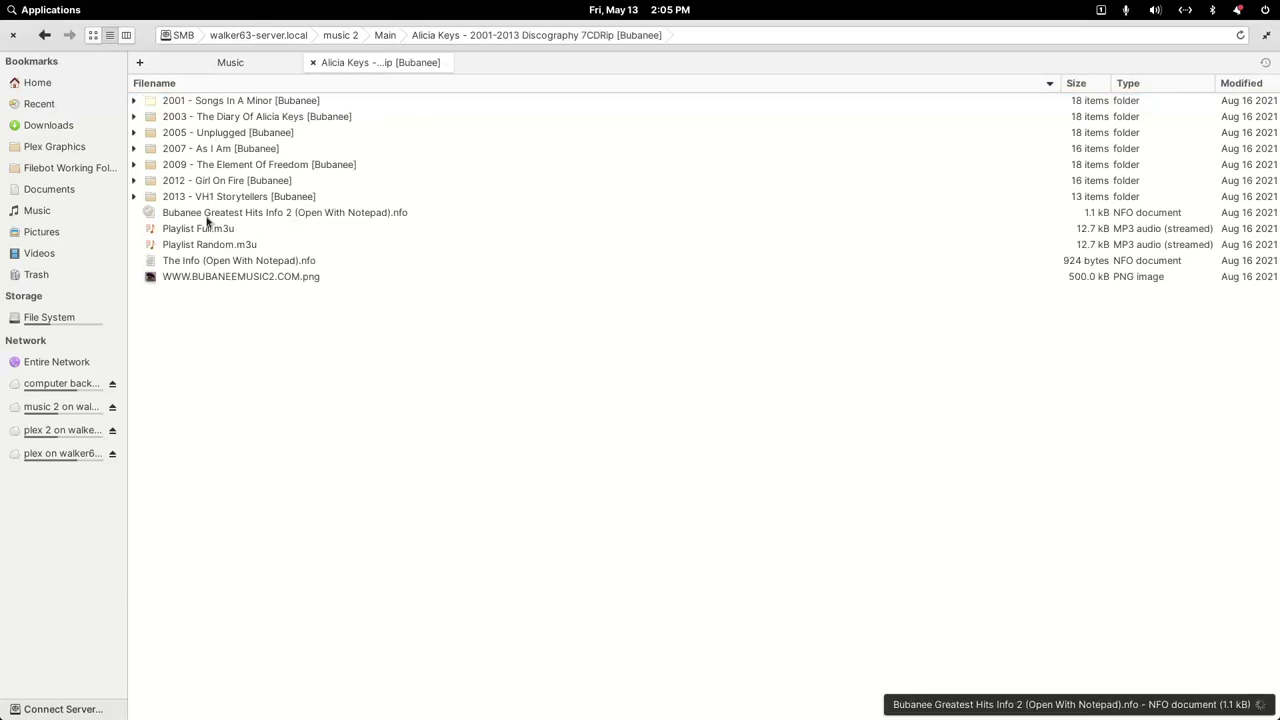
pyautogui.click(207, 215)
pyautogui.keyDown('ctrl'); pyautogui.click(207, 229); pyautogui.keyUp('ctrl')
pyautogui.keyDown('ctrl'); pyautogui.click(209, 246); pyautogui.keyUp('ctrl')
pyautogui.keyDown('ctrl'); pyautogui.click(217, 261); pyautogui.keyUp('ctrl')
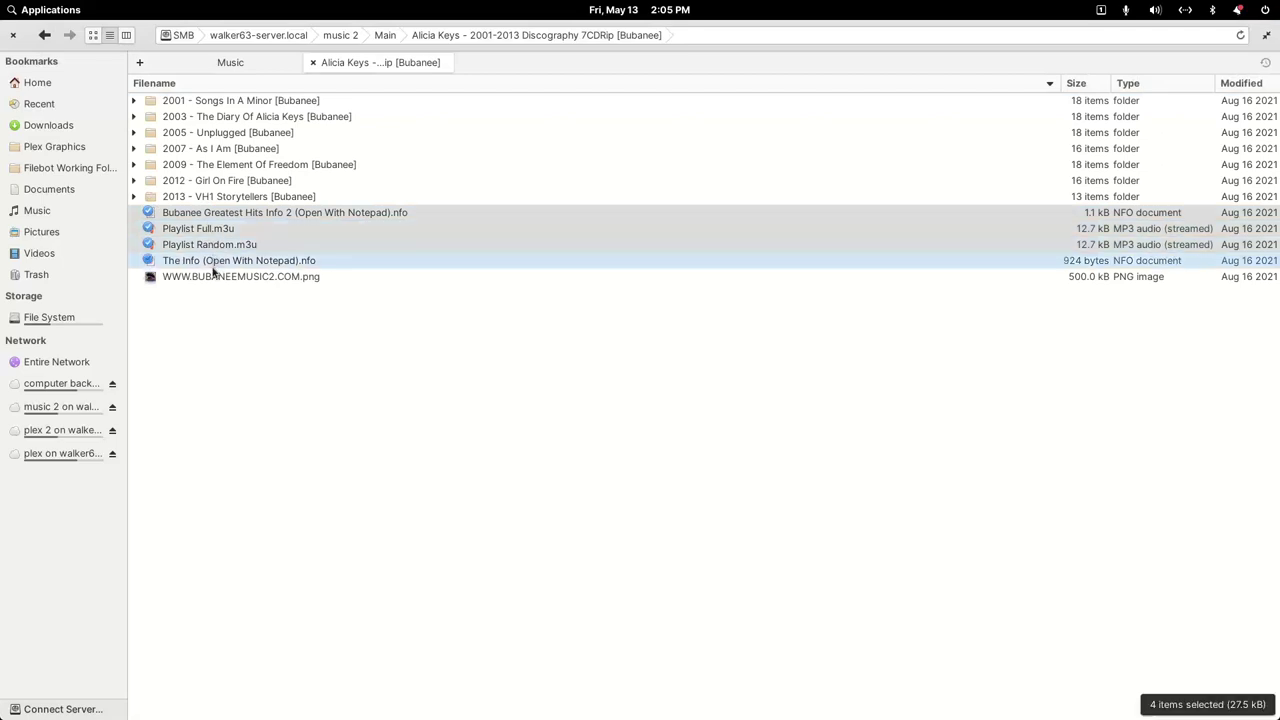
pyautogui.keyDown('ctrl'); pyautogui.click(213, 278); pyautogui.keyUp('ctrl')
pyautogui.hotkey('shift', 'Delete')
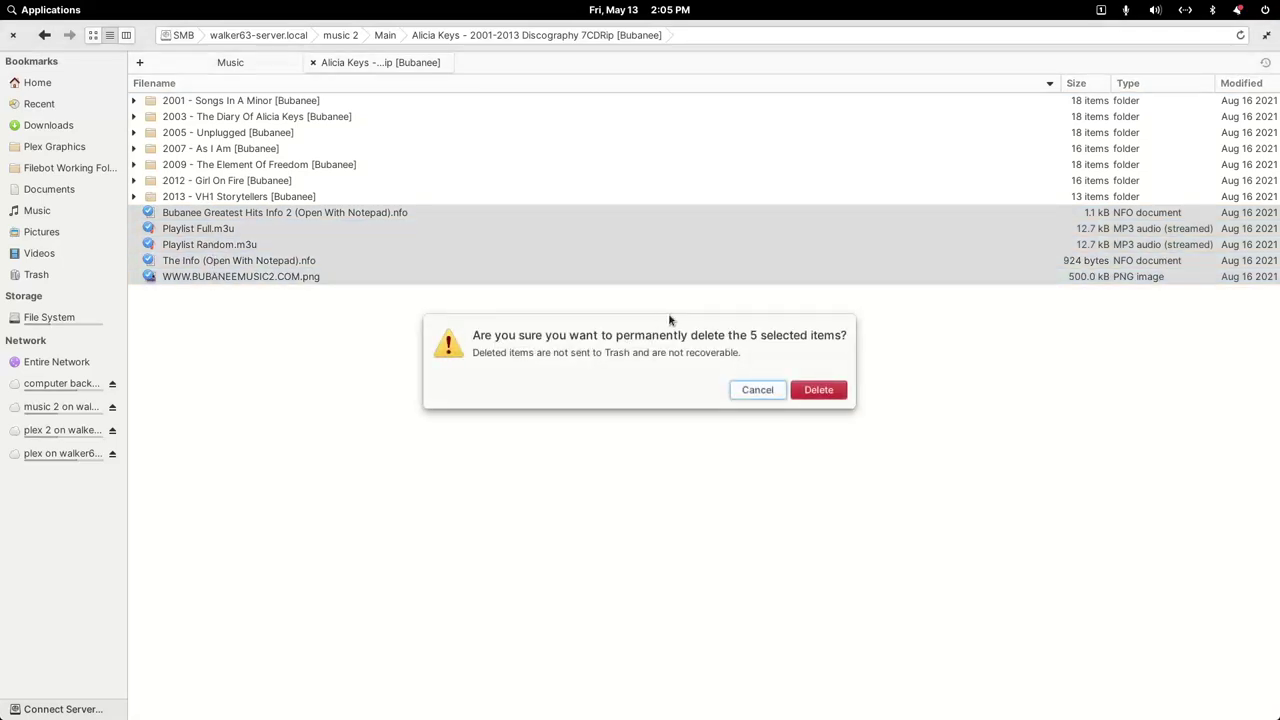
pyautogui.click(804, 392)
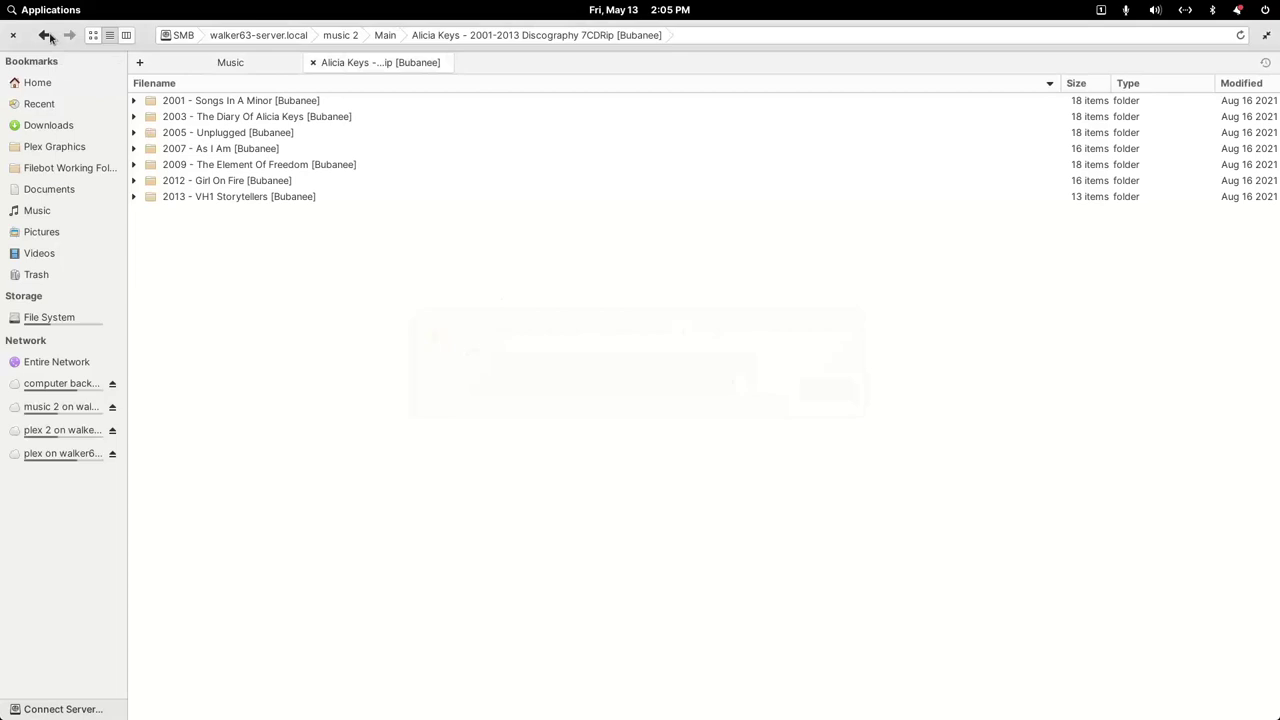
pyautogui.click(46, 35)
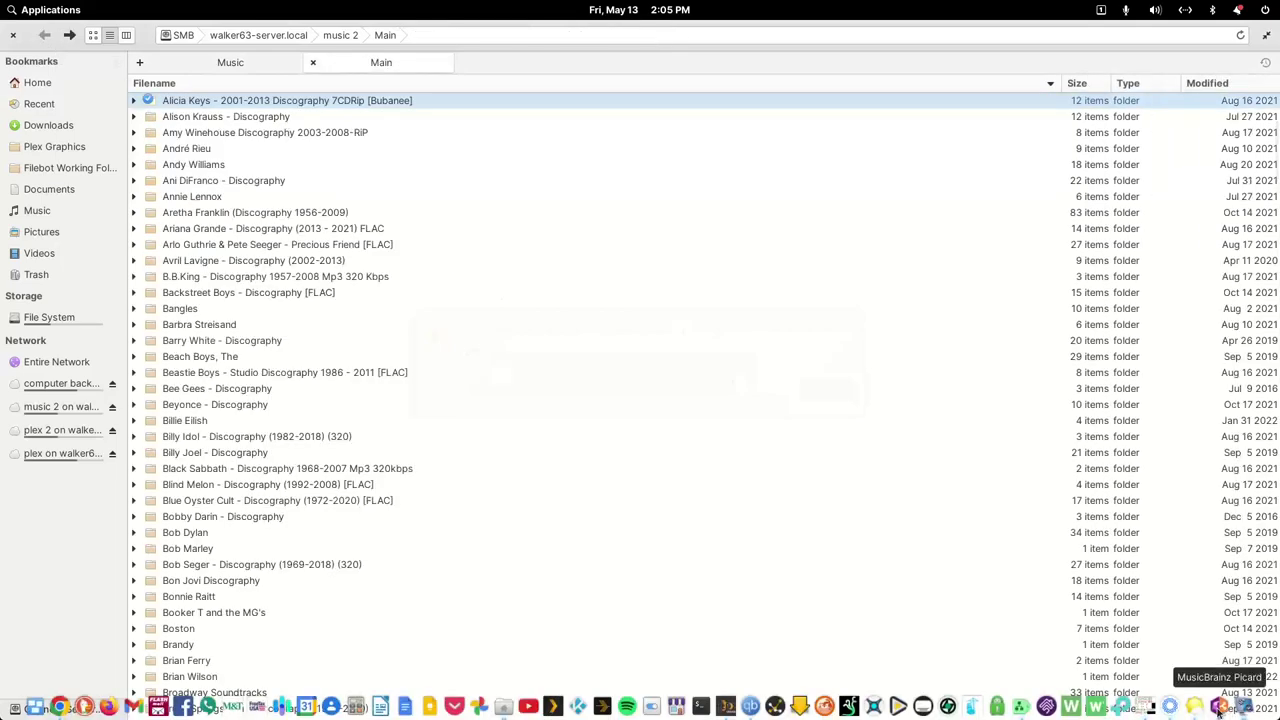
# Step: Shrink the file manager window to show the local Music folder, and minimize Plex to uncover MusicBrainz Picard
pyautogui.doubleClick(543, 33)
pyautogui.click(893, 72)
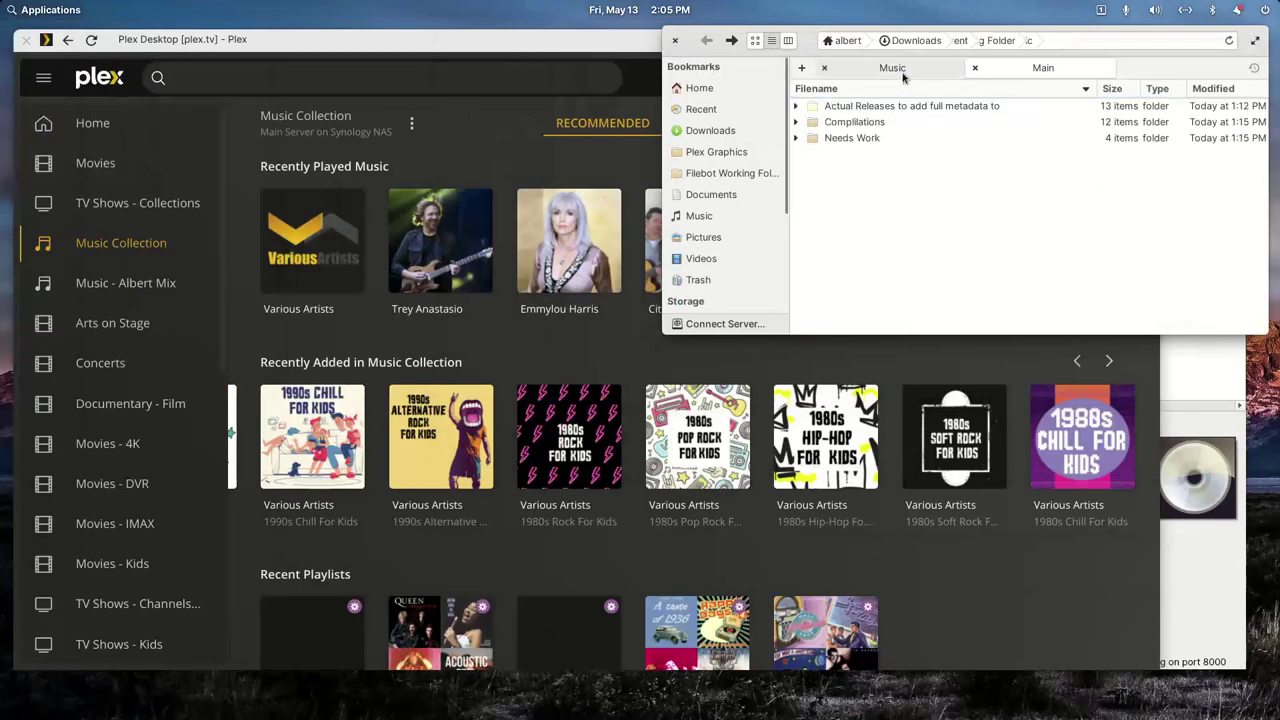
pyautogui.moveTo(720, 708)
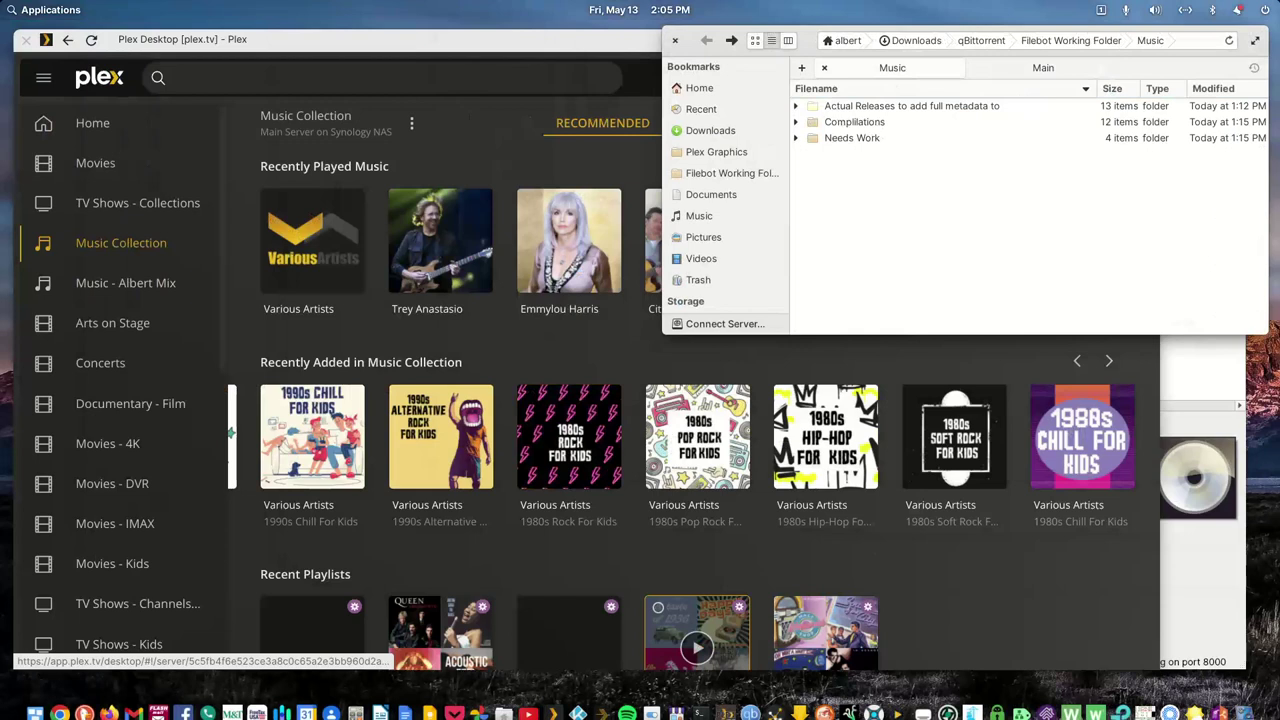
pyautogui.click(728, 708)
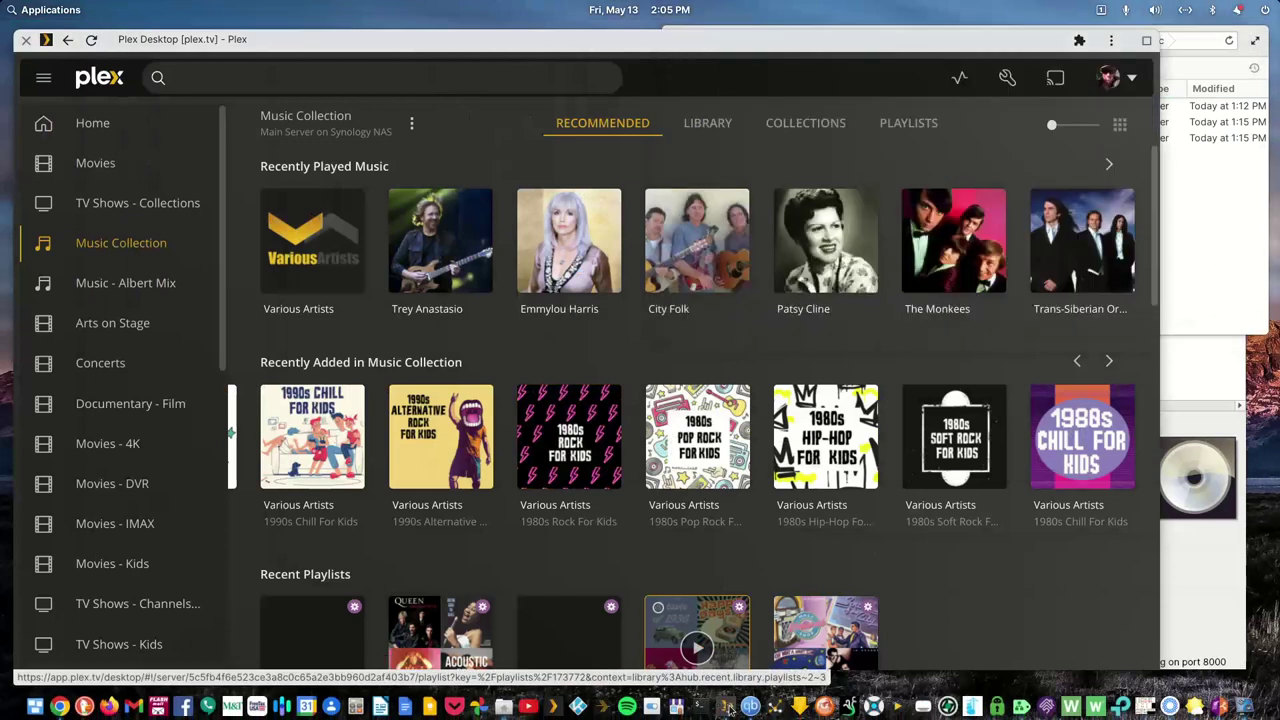
pyautogui.click(728, 708)
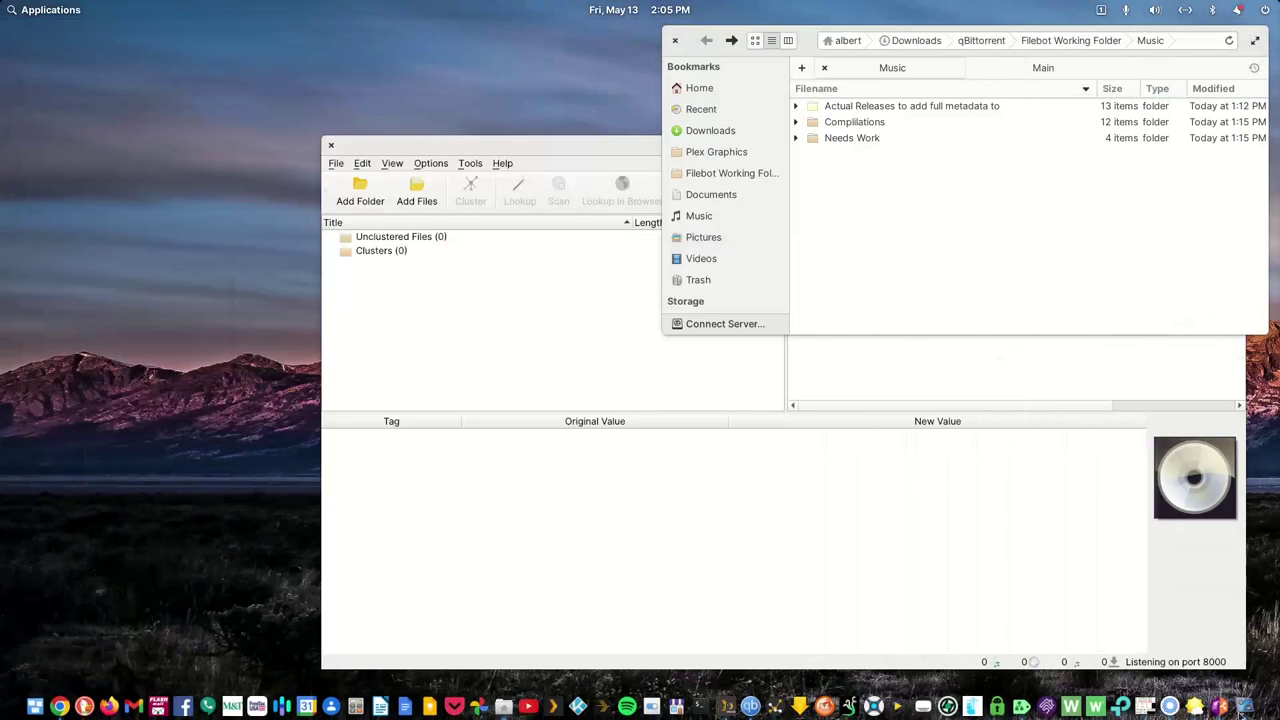
# Step: Arrange the file manager and MusicBrainz Picard windows so both are accessible, and open the "Actual Releases to add full metadata to" folder
pyautogui.moveTo(825, 40); pyautogui.dragTo(174, 47)
pyautogui.click(646, 147)
pyautogui.moveTo(646, 147)
pyautogui.mouseDown()
pyautogui.moveTo(652, 108)
pyautogui.moveTo(652, 129)
pyautogui.mouseUp()
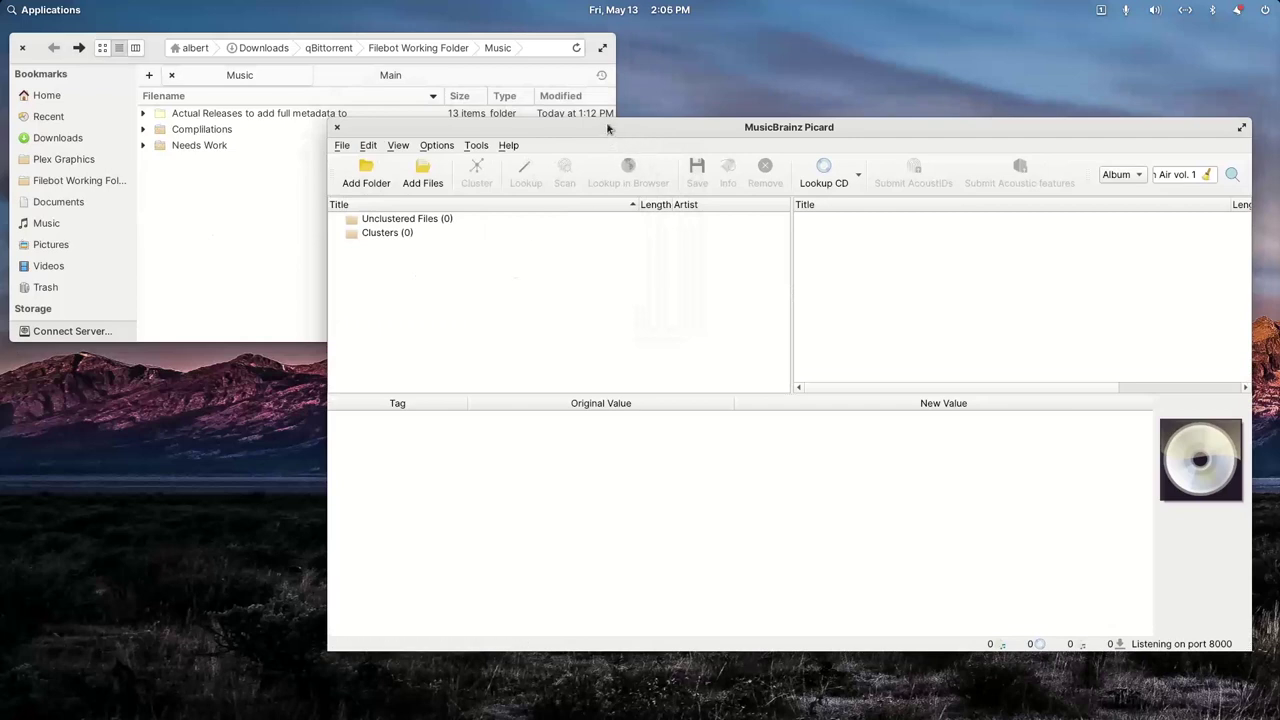
pyautogui.click(150, 53)
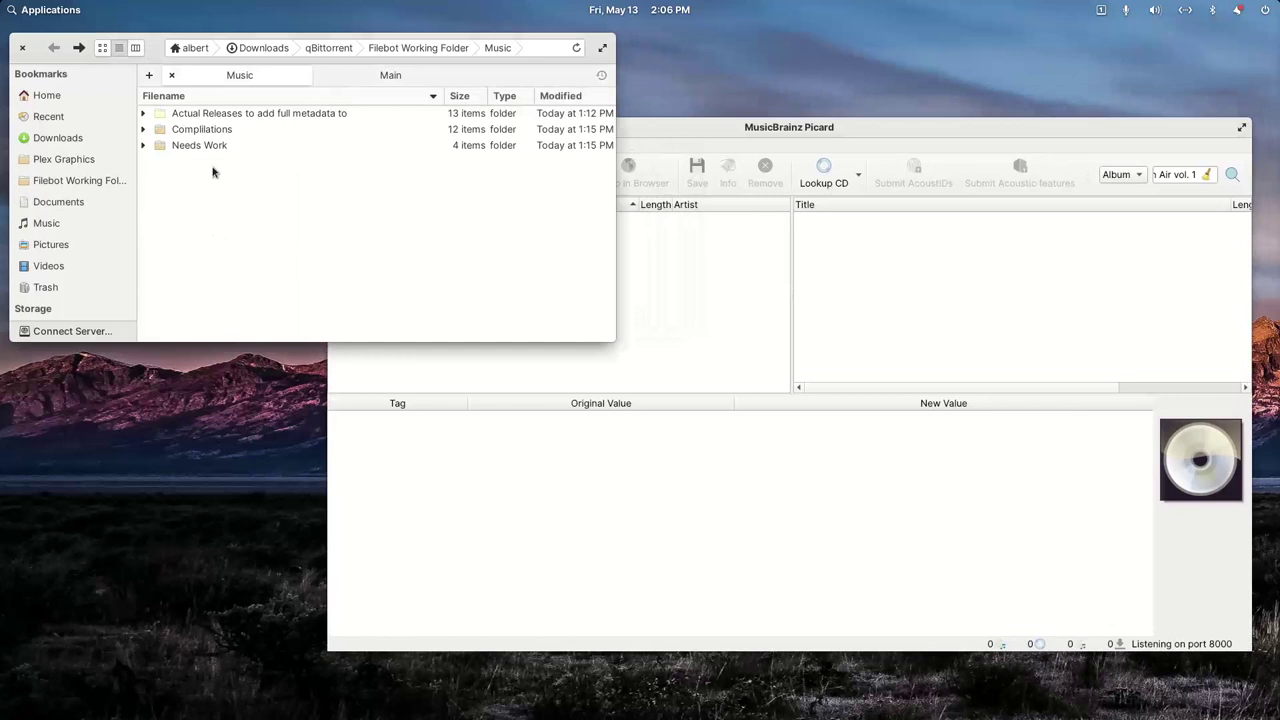
pyautogui.click(227, 115)
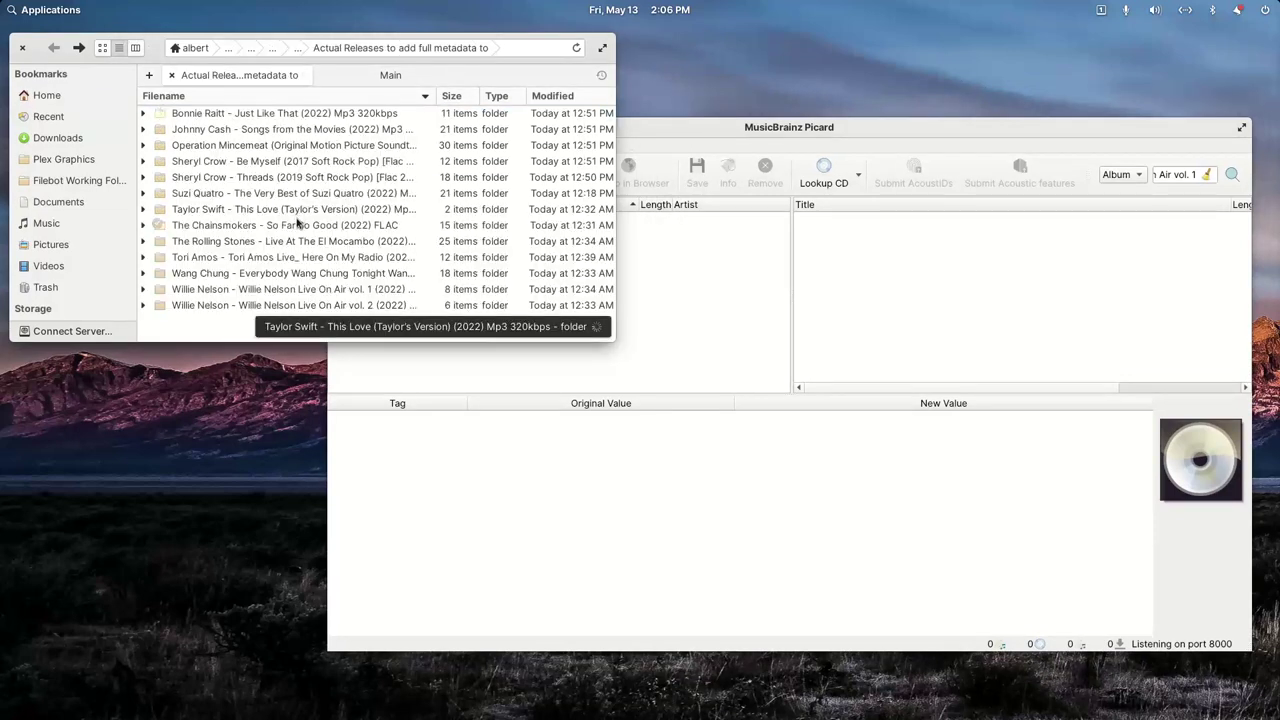
# Step: Load the "Bonnie Raitt - Just Like That (2022) Mp3 320kbps" folder into MusicBrainz Picard, cluster its files and maximize the window
pyautogui.click(268, 117)
pyautogui.moveTo(268, 117); pyautogui.dragTo(712, 308)
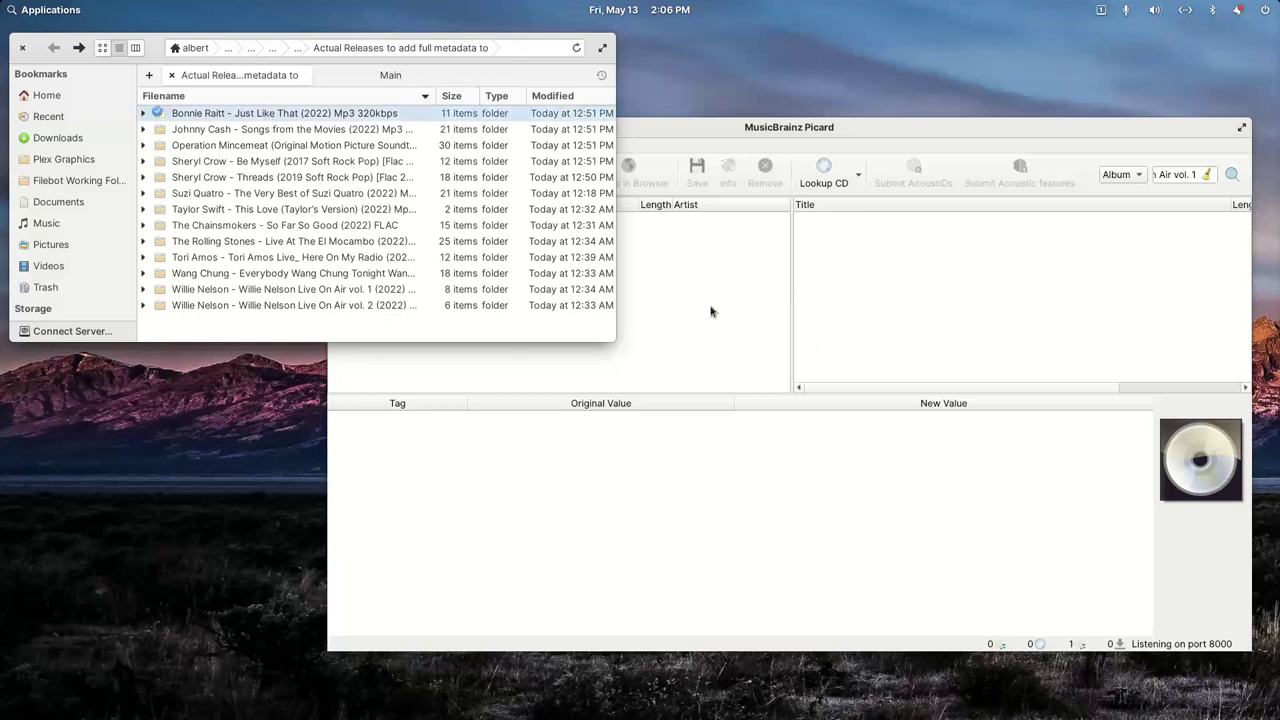
pyautogui.click(706, 127)
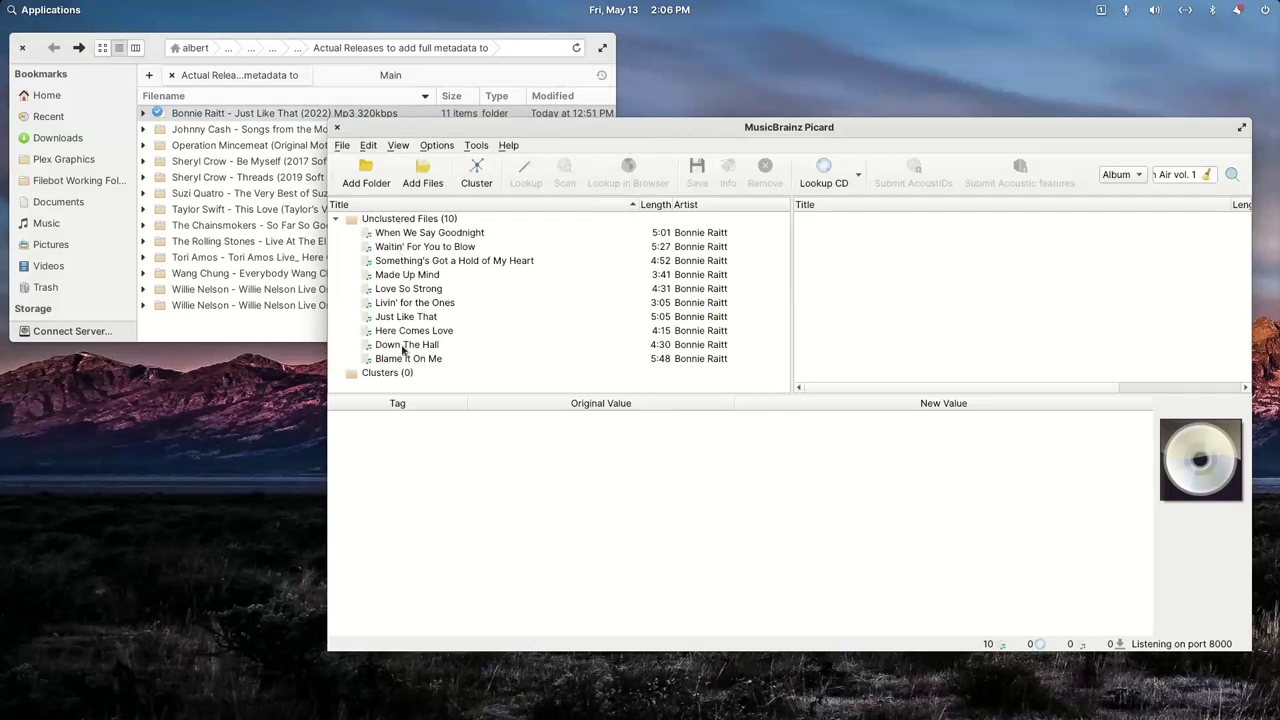
pyautogui.click(476, 183)
pyautogui.doubleClick(552, 129)
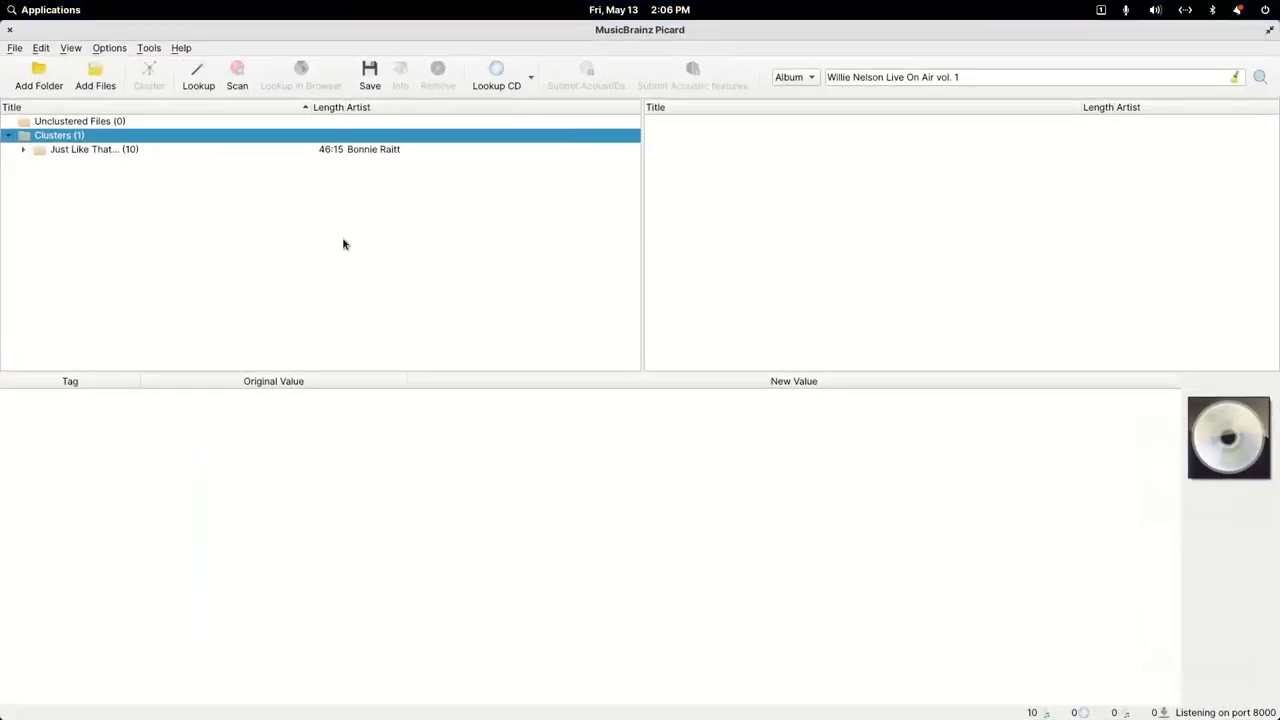
# Step: Examine the tags, track list and cover art of the Just Like That... cluster, then collapse it
pyautogui.click(85, 152)
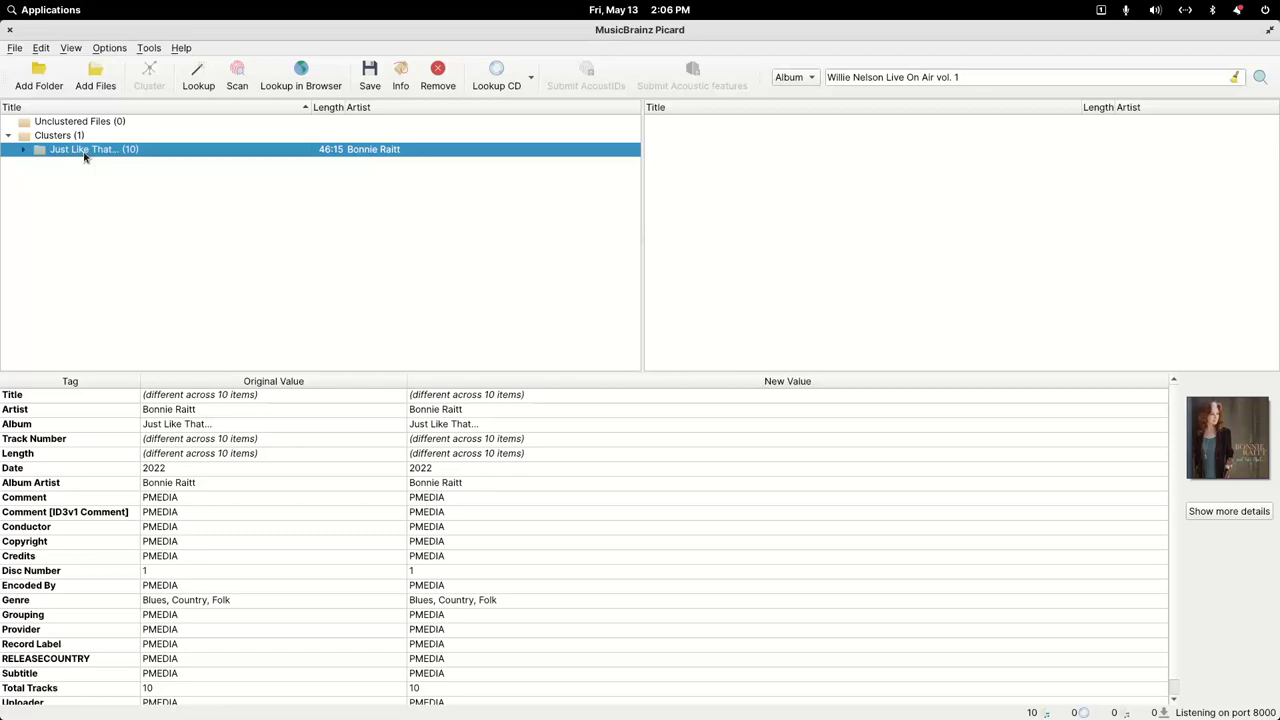
pyautogui.click(20, 150)
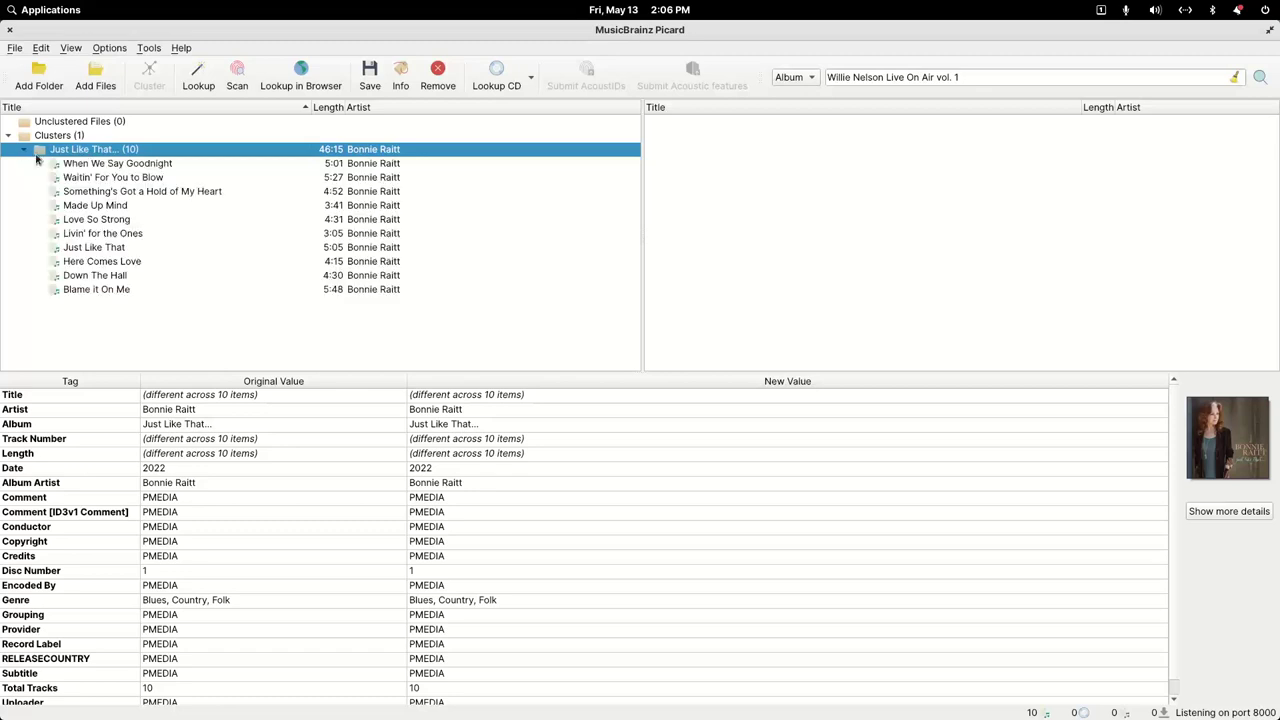
pyautogui.click(67, 190)
pyautogui.click(83, 151)
pyautogui.moveTo(1240, 458)
pyautogui.scroll(-1, 490, 540)
pyautogui.scroll(1, 369, 481)
pyautogui.scroll(-1, 464, 566)
pyautogui.scroll(1, 468, 550)
pyautogui.click(24, 150)
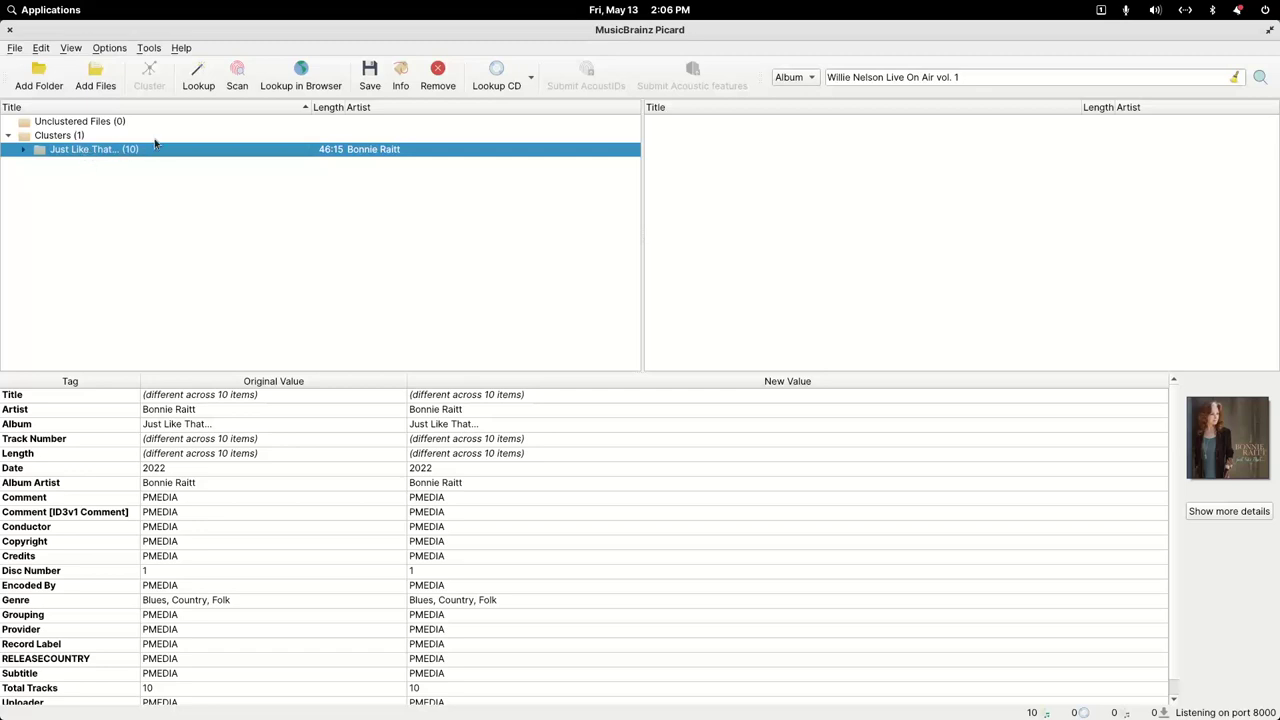
# Step: Scan the Just Like That... cluster to match it to a release, and clear the old album search text
pyautogui.click(241, 77)
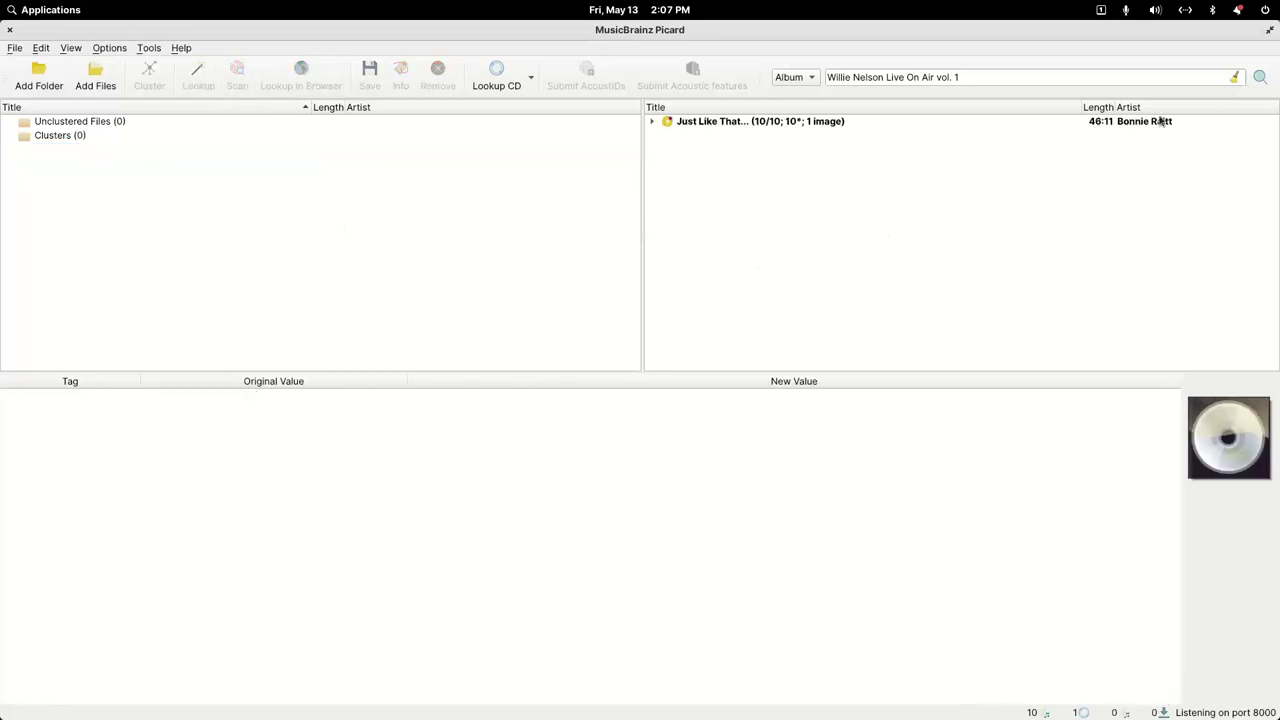
pyautogui.click(1237, 77)
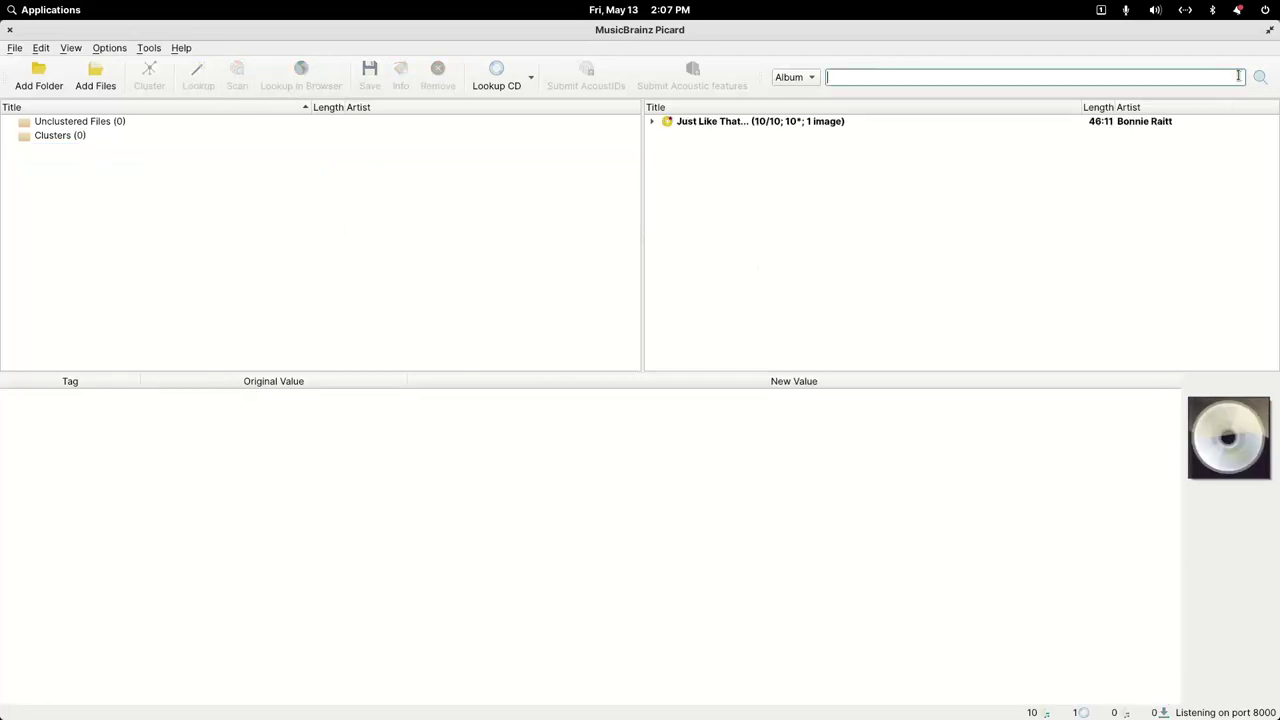
# Step: Compare original and new tag values for the matched Just Like That... album and several of its tracks
pyautogui.click(690, 124)
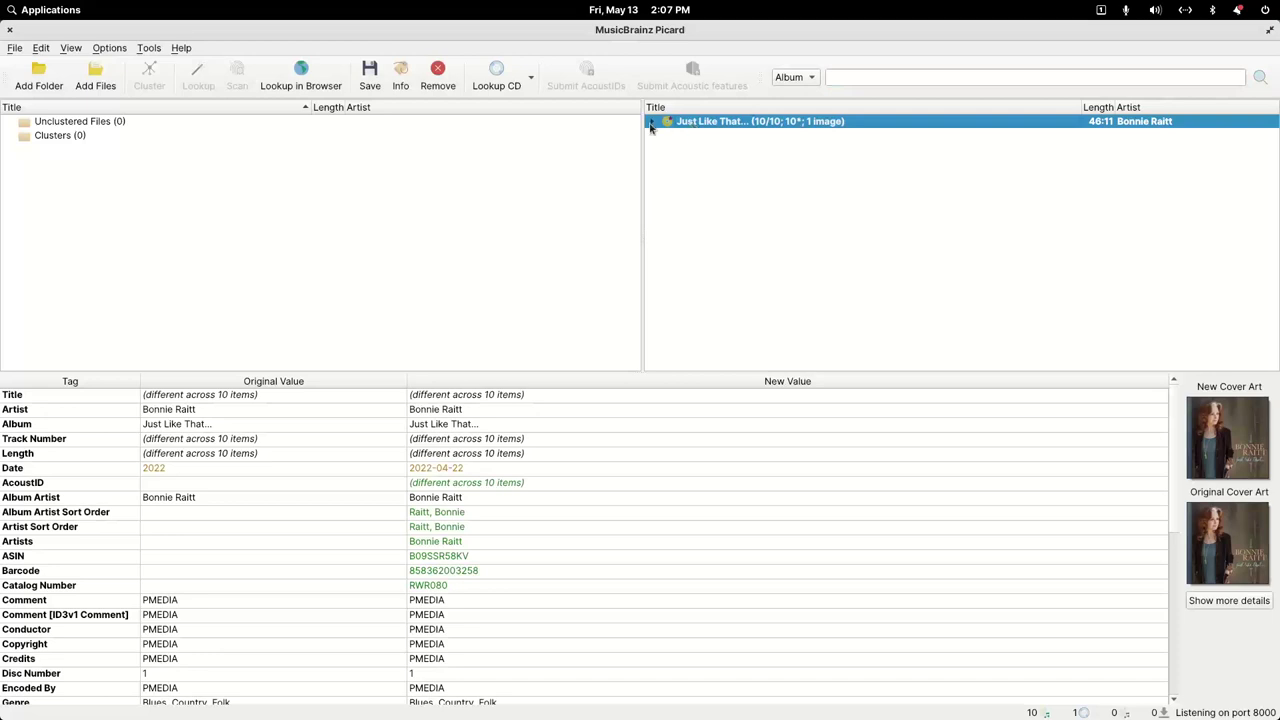
pyautogui.click(652, 122)
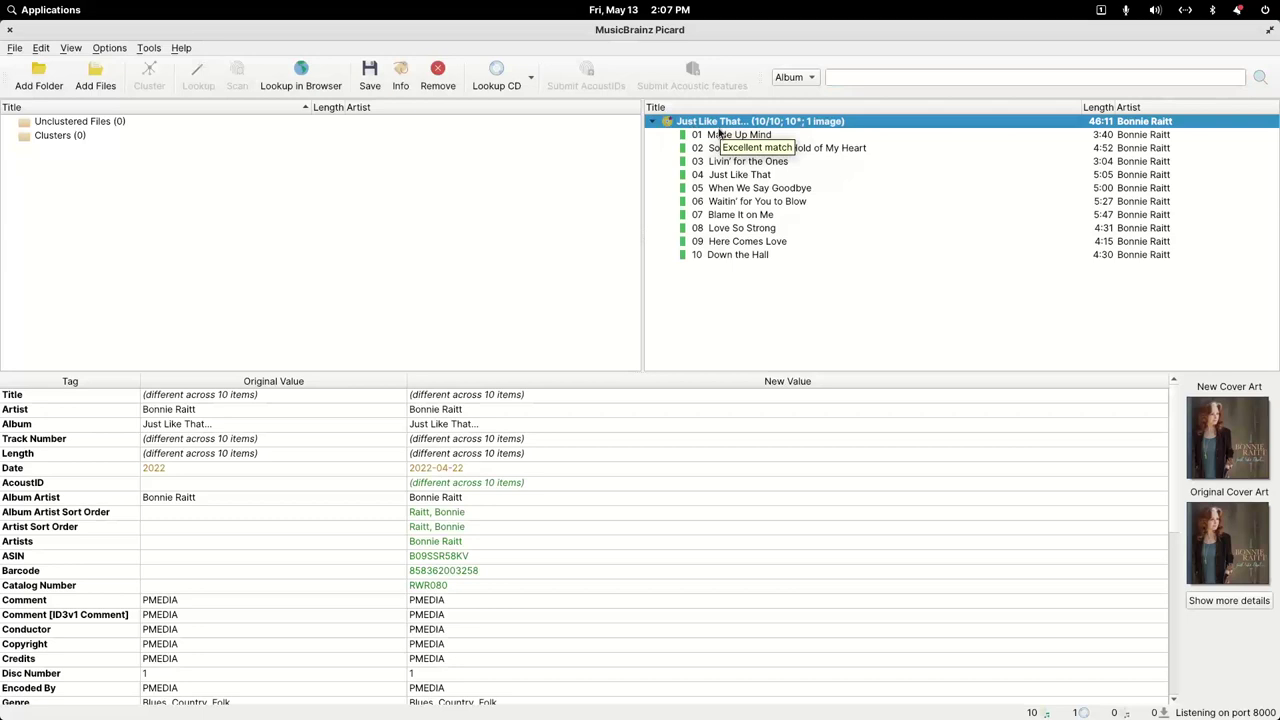
pyautogui.click(718, 135)
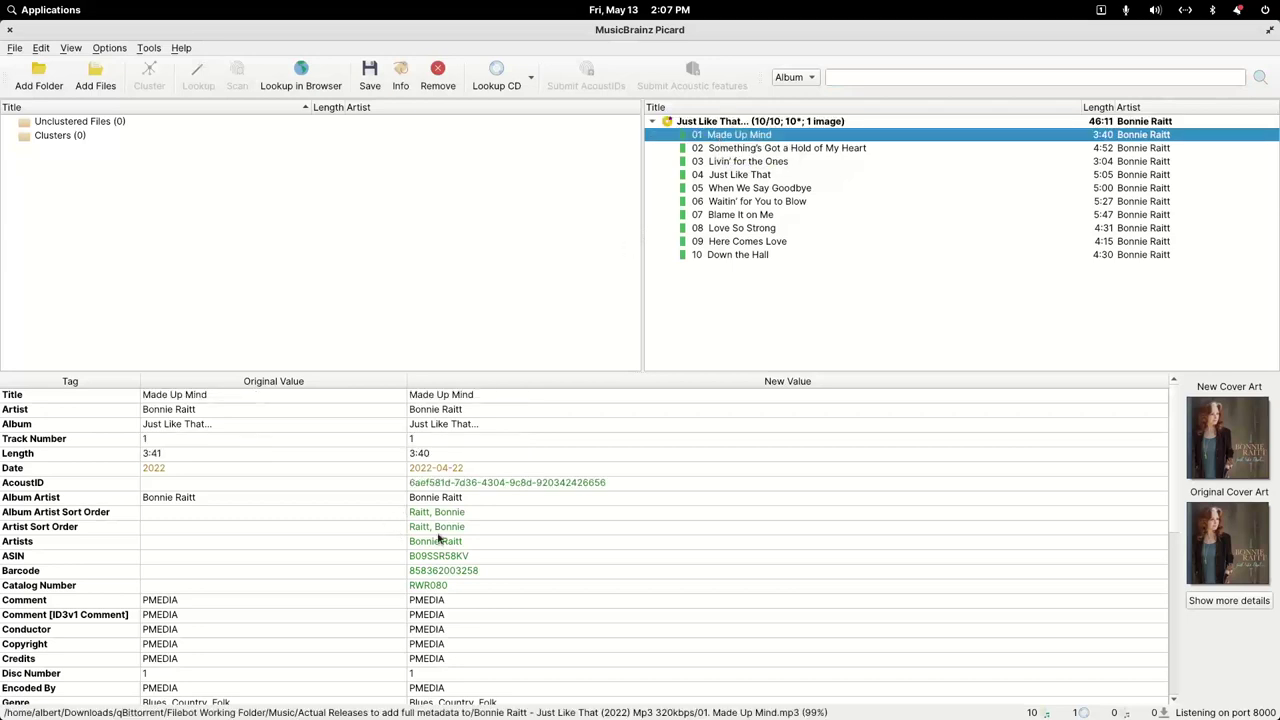
pyautogui.scroll(-7, 438, 538)
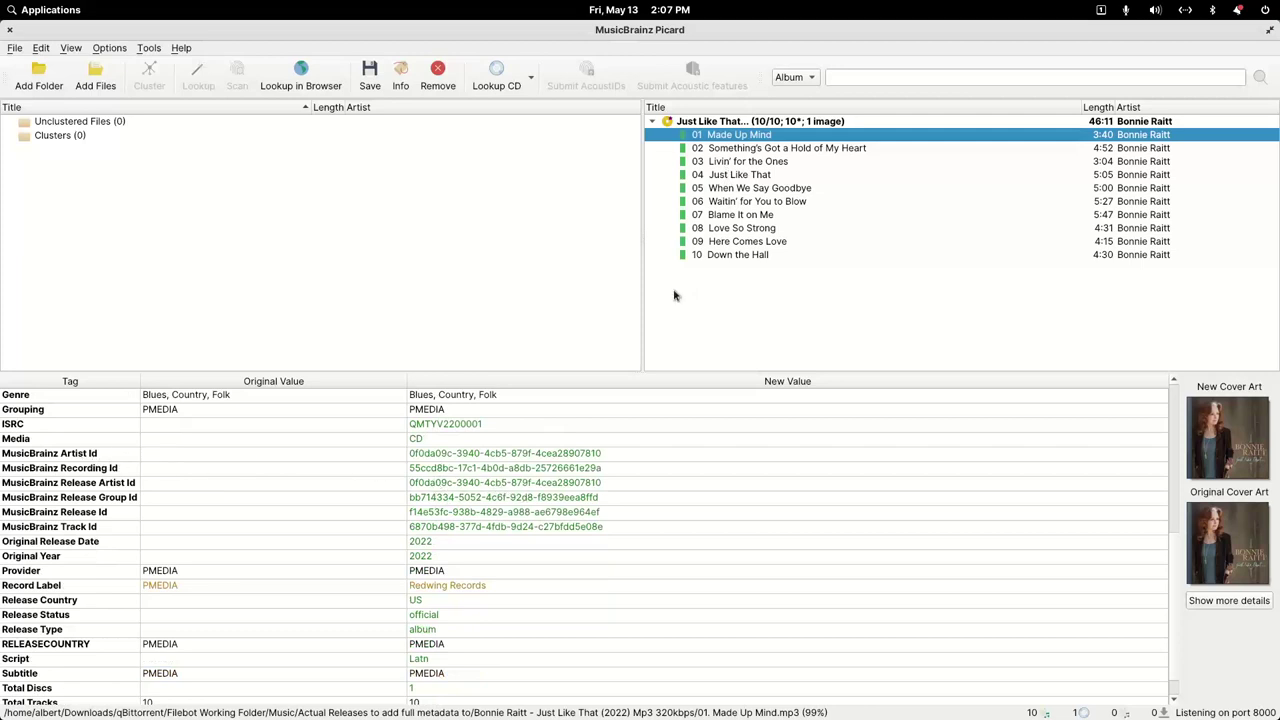
pyautogui.click(728, 152)
pyautogui.click(738, 175)
pyautogui.click(740, 201)
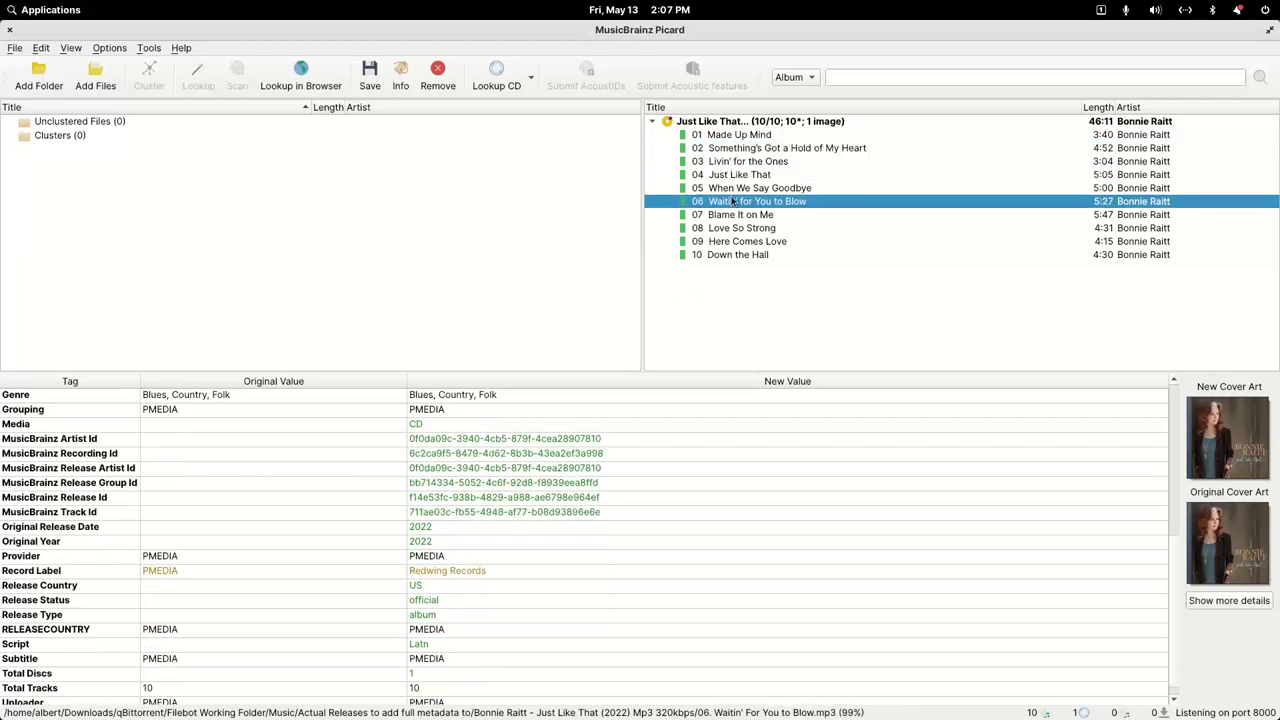
pyautogui.click(651, 121)
pyautogui.click(709, 124)
pyautogui.rightClick(708, 124)
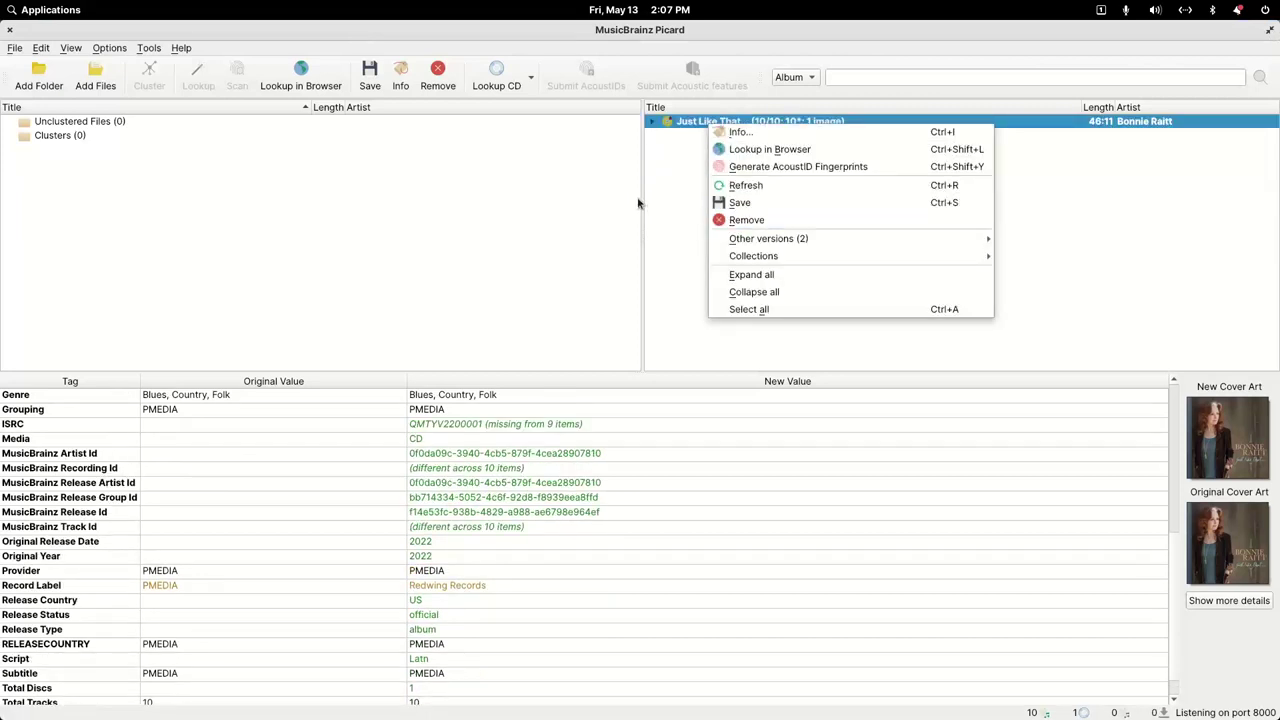
pyautogui.click(680, 127)
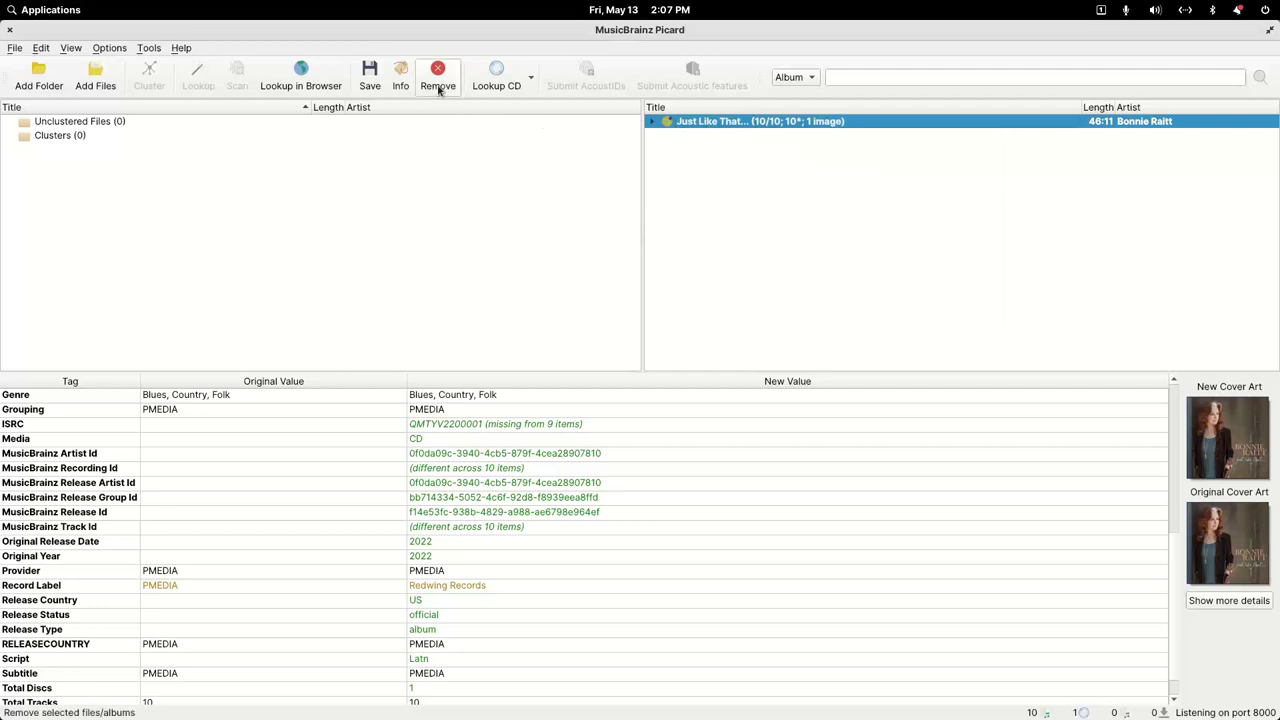
# Step: Save the new tags to the Just Like That... album files, restore the smaller window and collapse the album
pyautogui.click(651, 121)
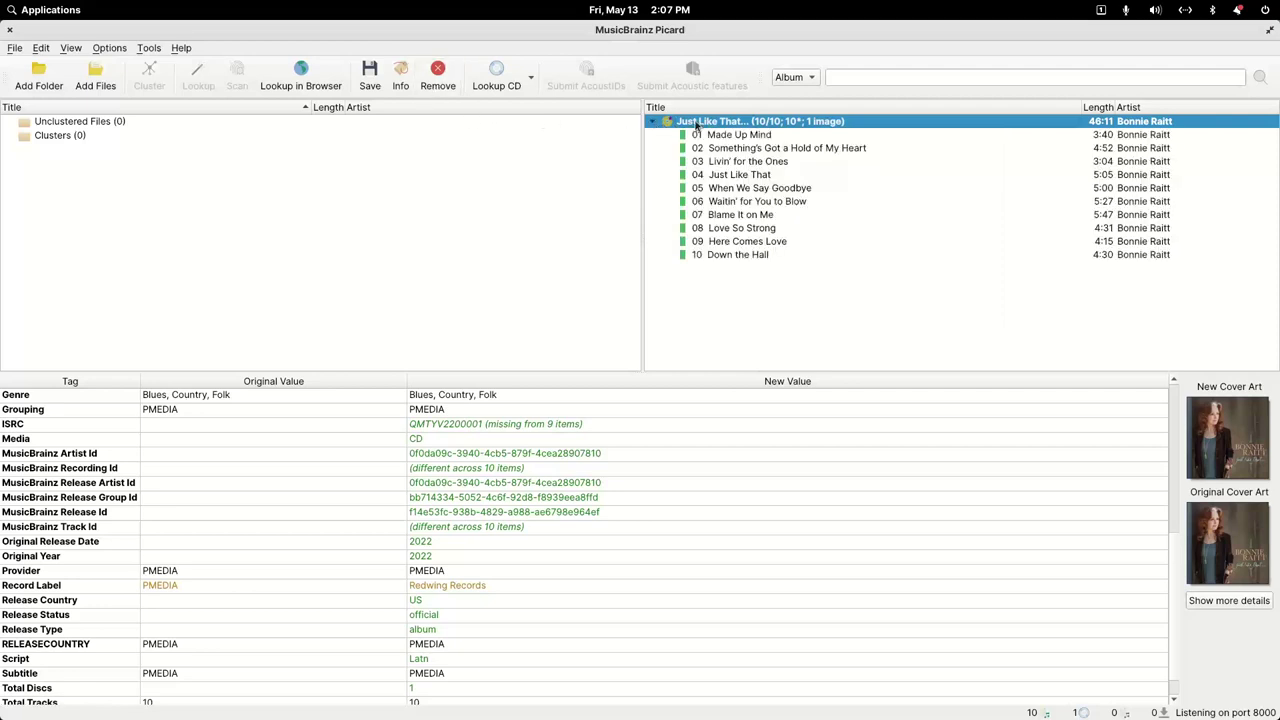
pyautogui.click(369, 72)
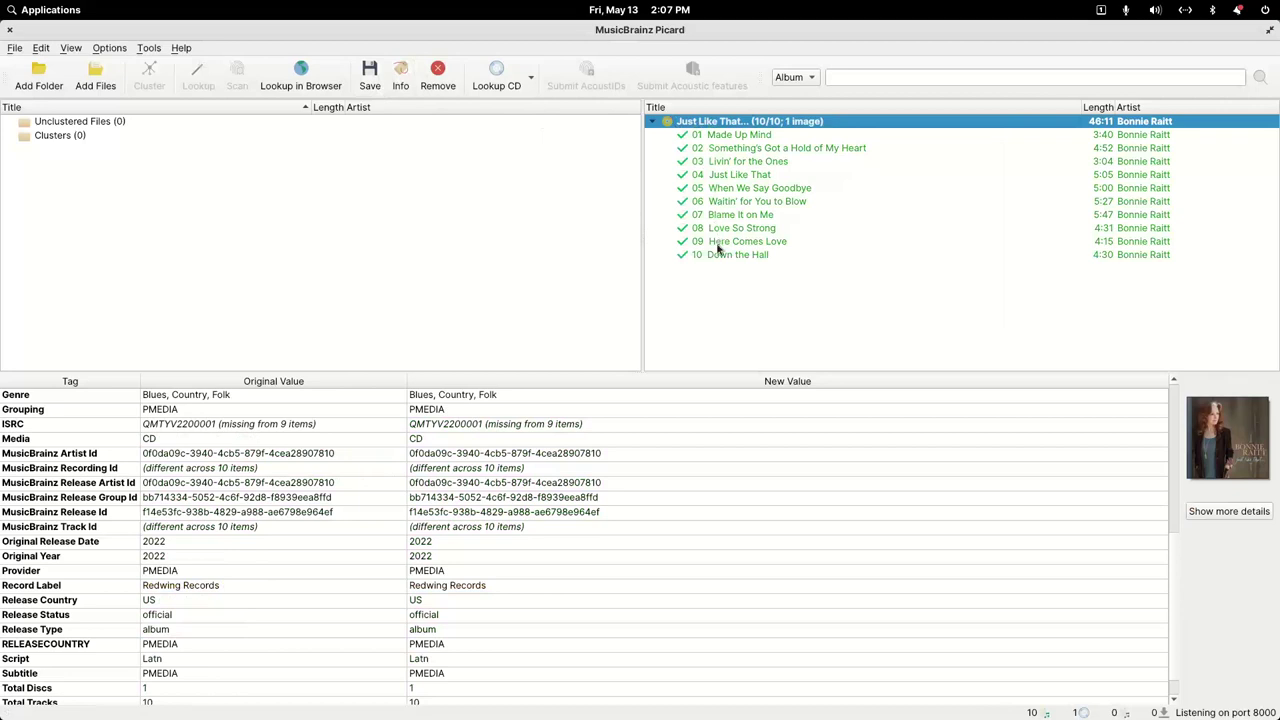
pyautogui.doubleClick(406, 36)
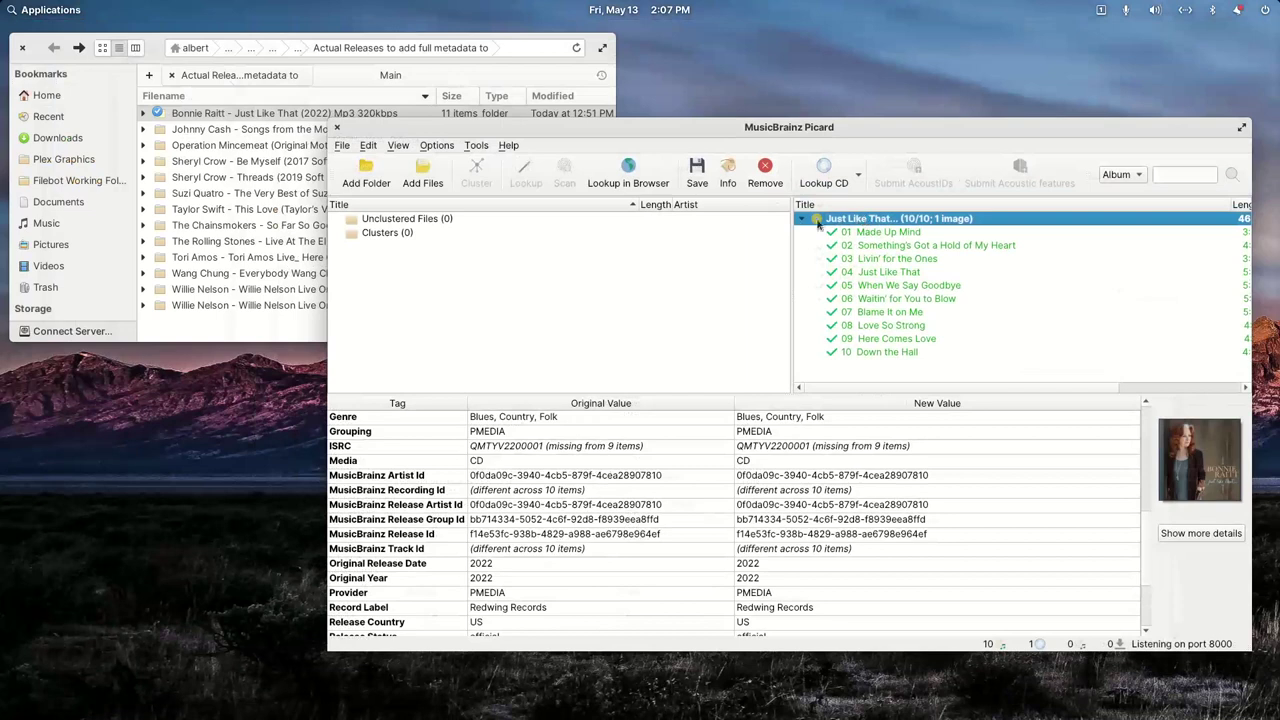
pyautogui.click(800, 219)
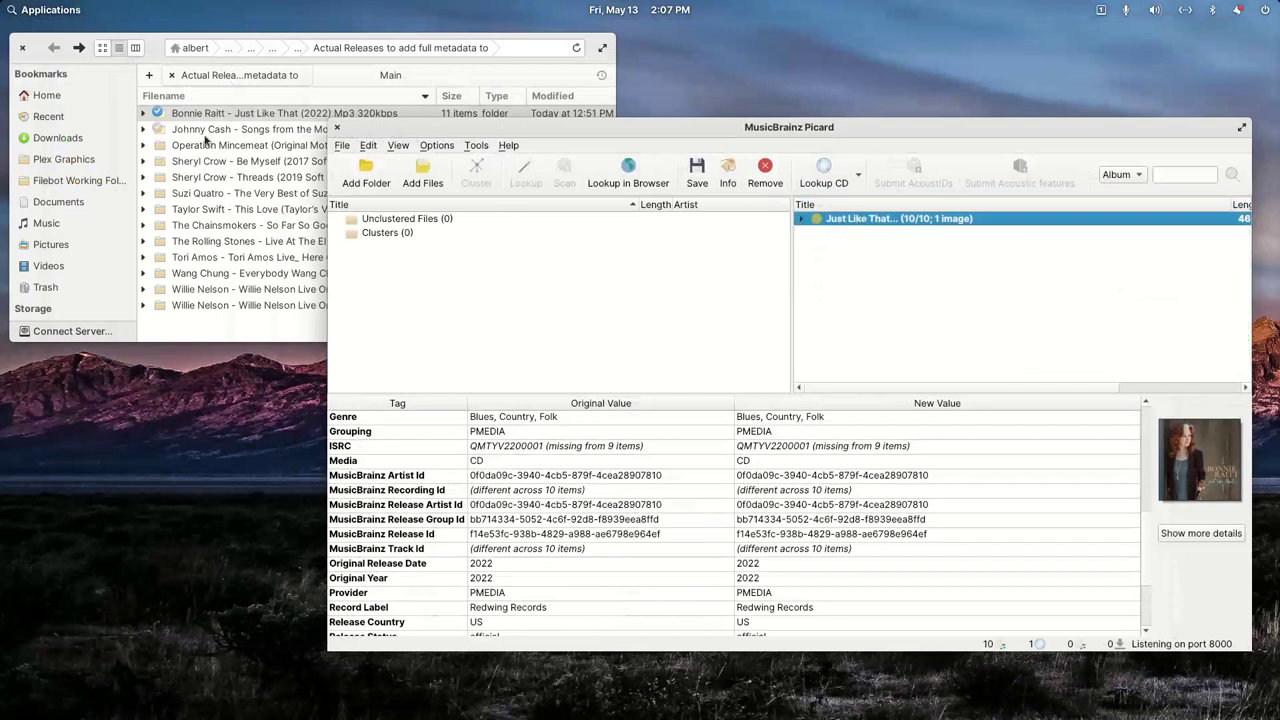
# Step: Open the Johnny Cash - Songs from the Movies folder in the file manager and reorder the tabs so Main comes first
pyautogui.click(159, 65)
pyautogui.doubleClick(218, 130)
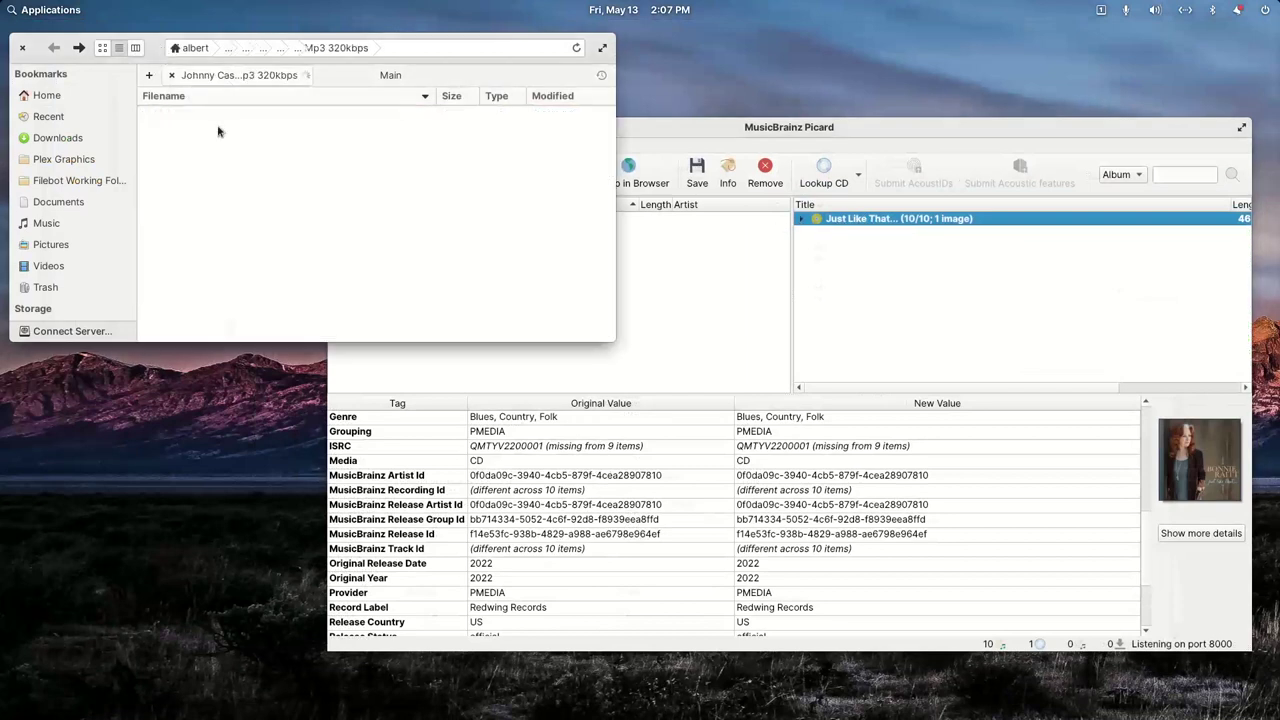
pyautogui.click(368, 76)
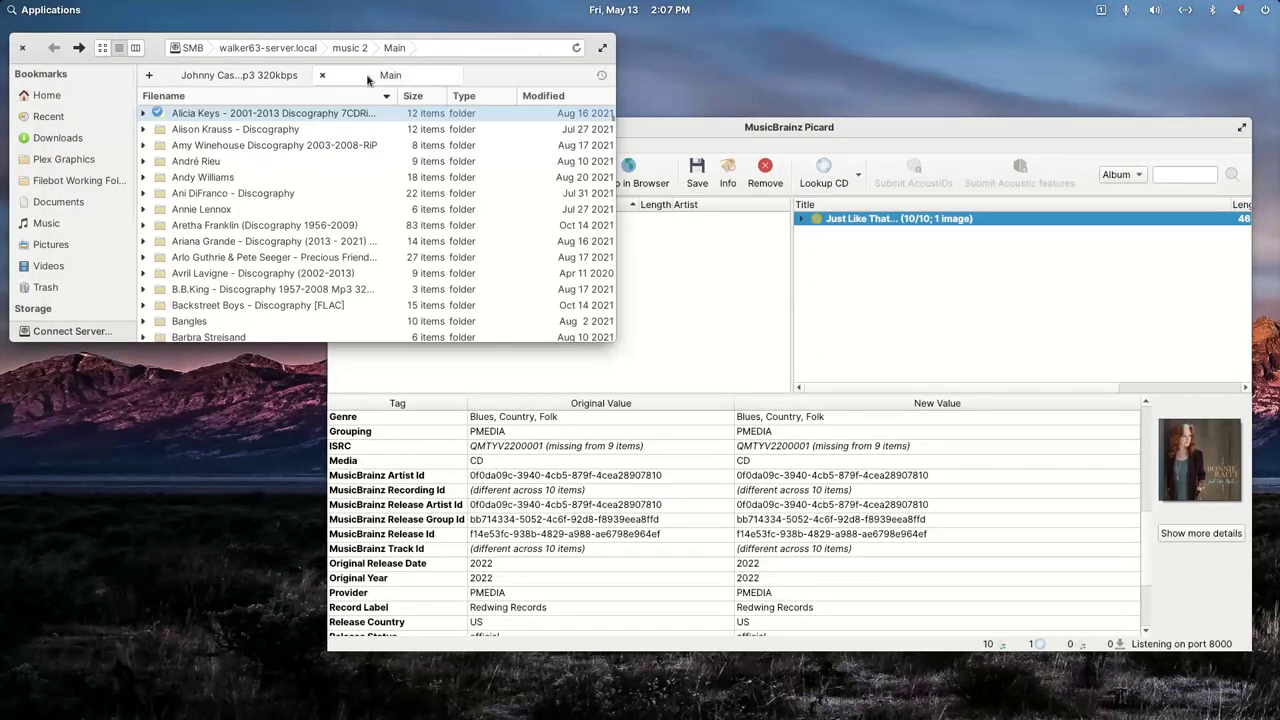
pyautogui.moveTo(368, 80); pyautogui.dragTo(286, 82)
pyautogui.click(360, 76)
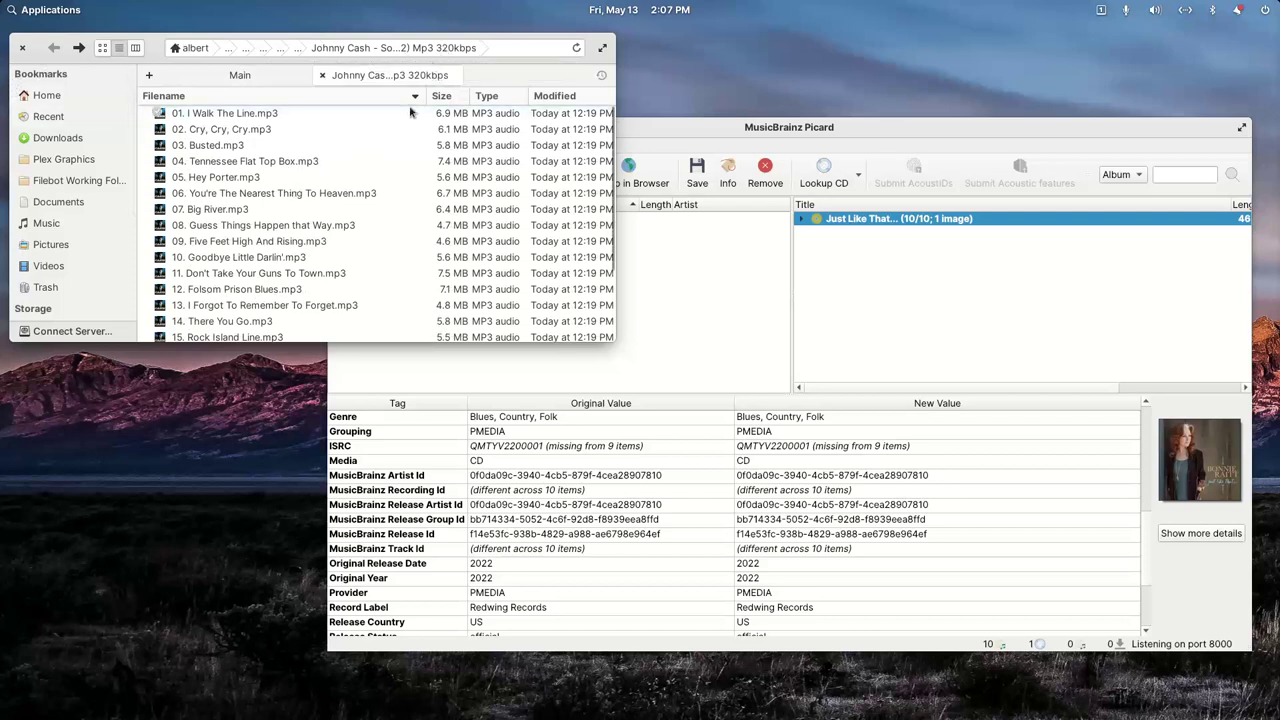
# Step: Return to the "Actual Releases to add full metadata to" folder and restore the file manager to its smaller size
pyautogui.doubleClick(152, 52)
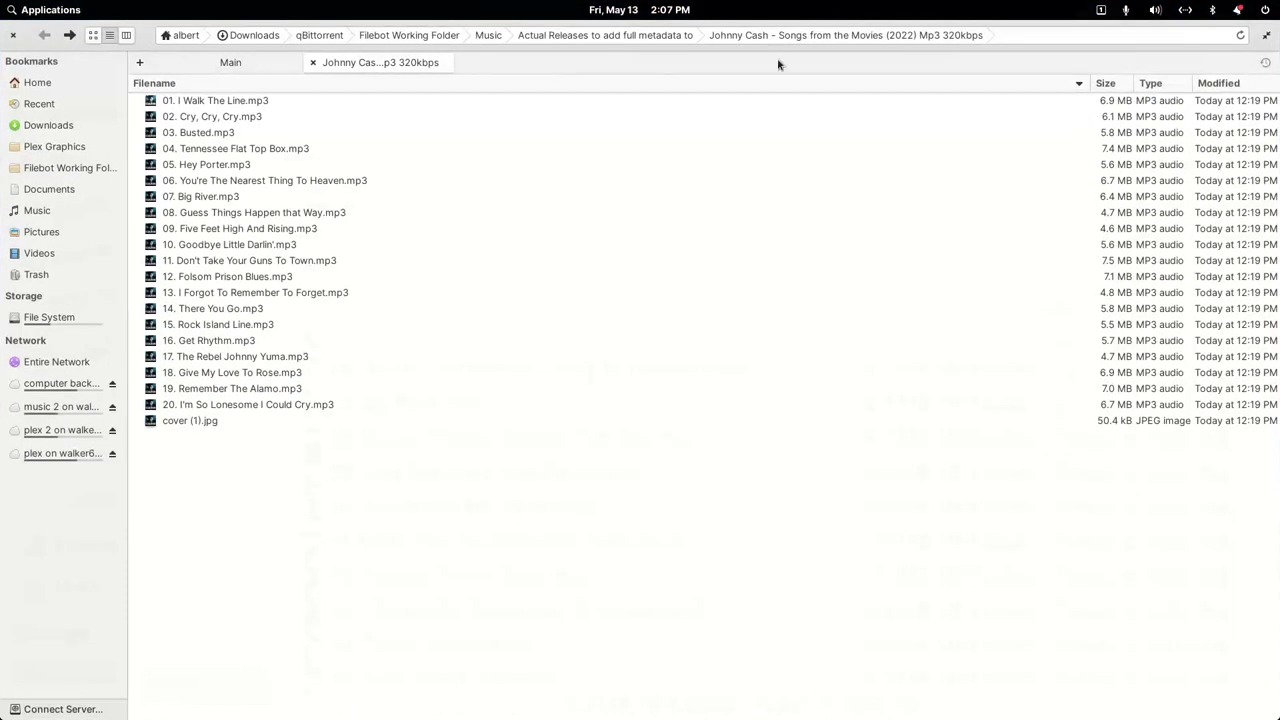
pyautogui.click(662, 37)
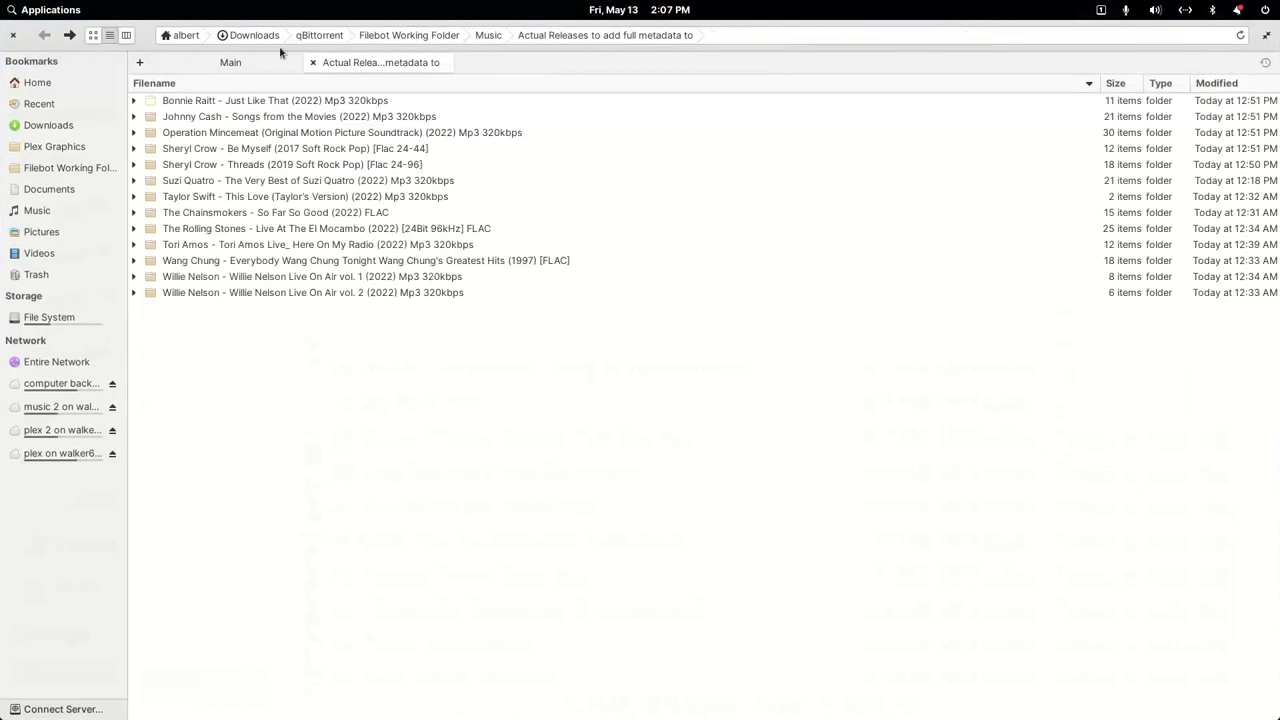
pyautogui.doubleClick(150, 46)
# Step: Load the 12 release folders from Johnny Cash through Willie Nelson Live On Air vol. 2 into MusicBrainz Picard and maximize its window
pyautogui.click(220, 132)
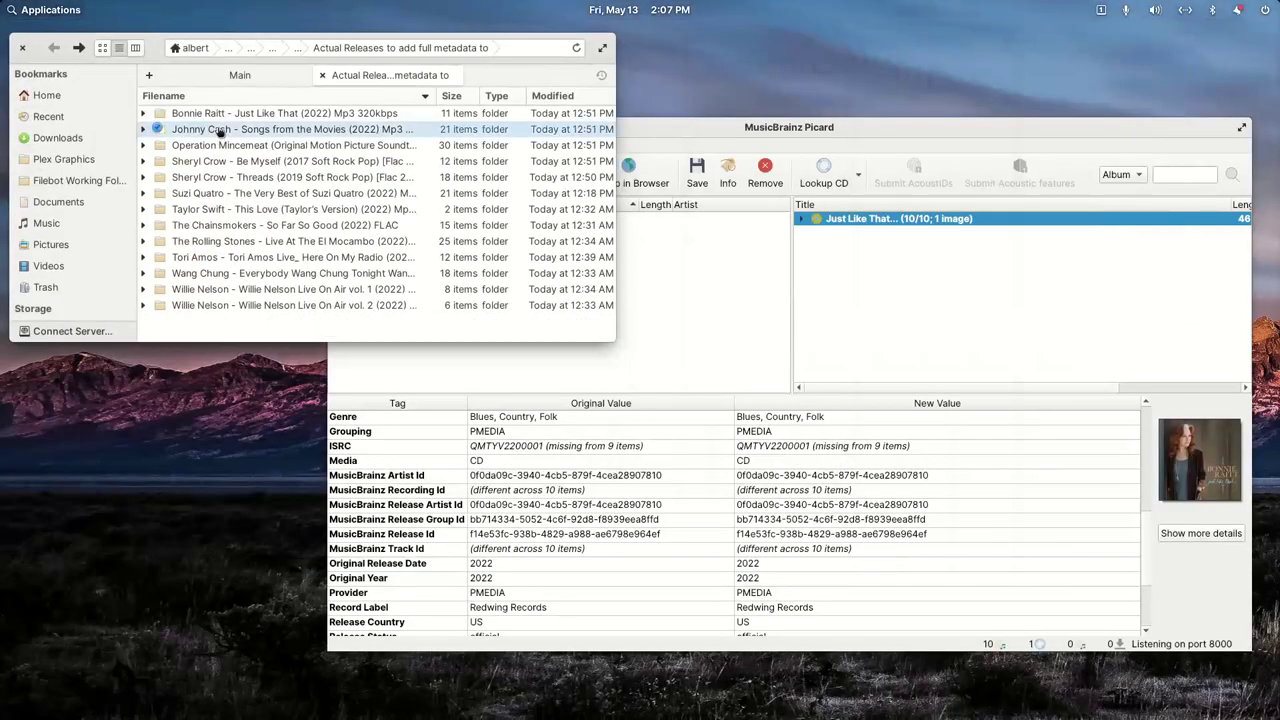
pyautogui.keyDown('ctrl'); pyautogui.click(214, 145); pyautogui.keyUp('ctrl')
pyautogui.keyDown('ctrl'); pyautogui.click(217, 161); pyautogui.keyUp('ctrl')
pyautogui.keyDown('ctrl'); pyautogui.click(217, 177); pyautogui.keyUp('ctrl')
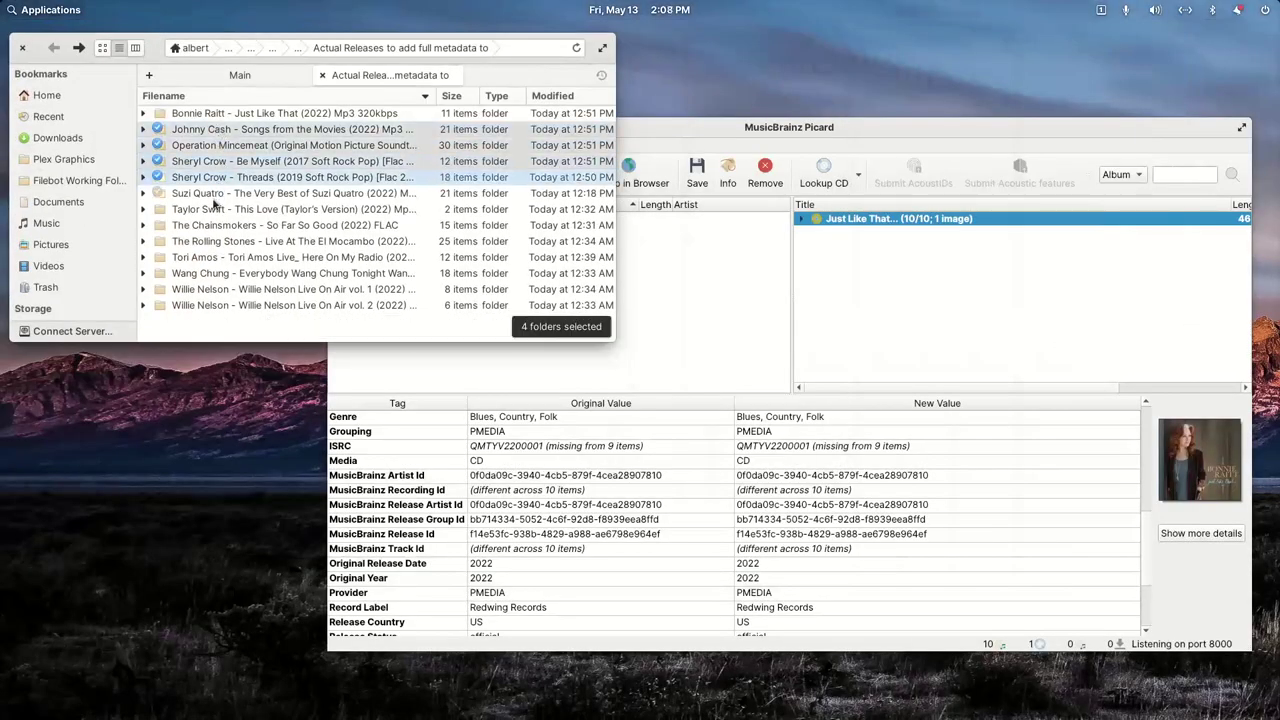
pyautogui.keyDown('ctrl'); pyautogui.click(214, 193); pyautogui.keyUp('ctrl')
pyautogui.keyDown('ctrl'); pyautogui.click(214, 209); pyautogui.keyUp('ctrl')
pyautogui.keyDown('ctrl'); pyautogui.click(214, 225); pyautogui.keyUp('ctrl')
pyautogui.keyDown('ctrl'); pyautogui.click(214, 241); pyautogui.keyUp('ctrl')
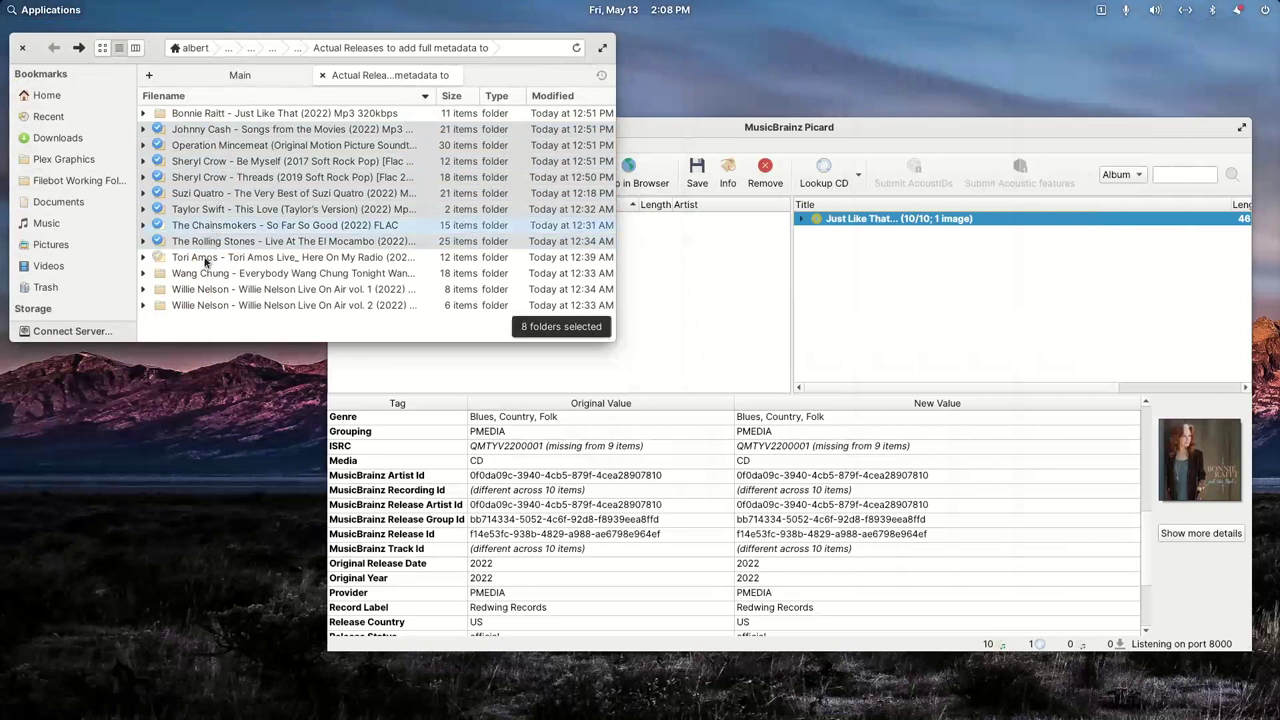
pyautogui.keyDown('ctrl'); pyautogui.click(205, 259); pyautogui.keyUp('ctrl')
pyautogui.keyDown('ctrl'); pyautogui.click(208, 274); pyautogui.keyUp('ctrl')
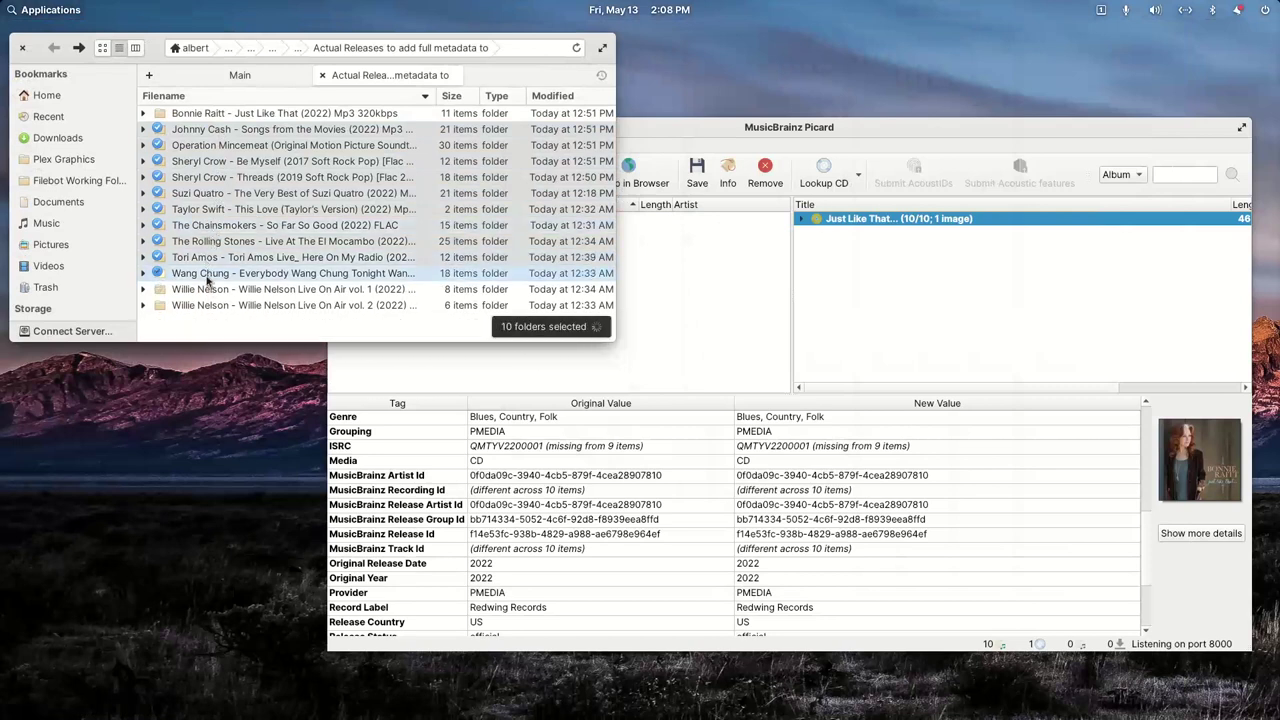
pyautogui.keyDown('ctrl'); pyautogui.click(204, 290); pyautogui.keyUp('ctrl')
pyautogui.keyDown('ctrl'); pyautogui.click(199, 305); pyautogui.keyUp('ctrl')
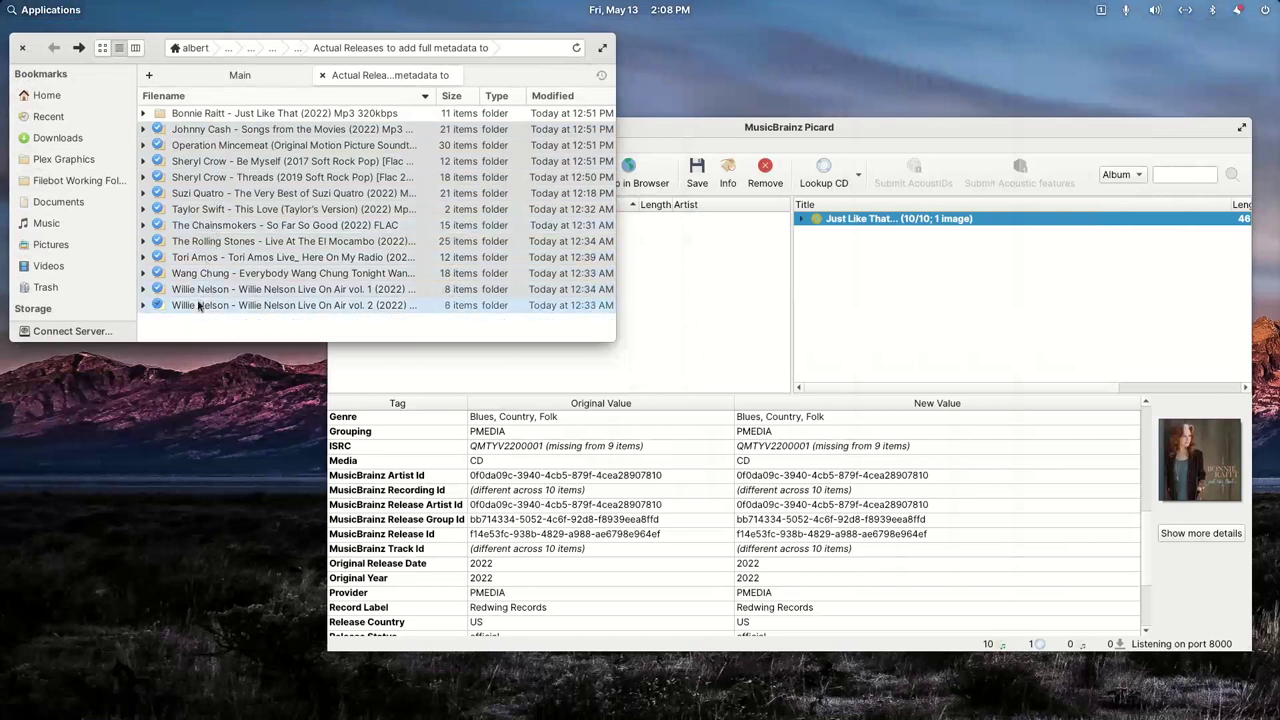
pyautogui.moveTo(205, 290); pyautogui.dragTo(730, 300)
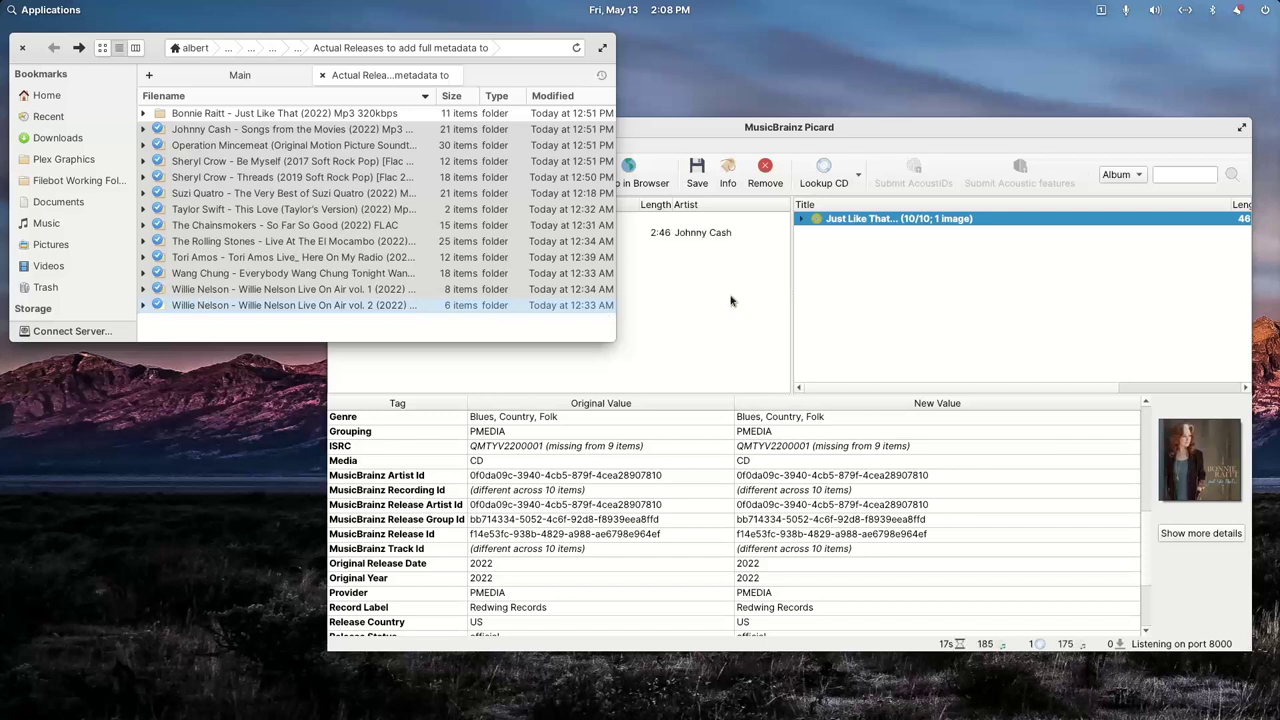
pyautogui.click(730, 300)
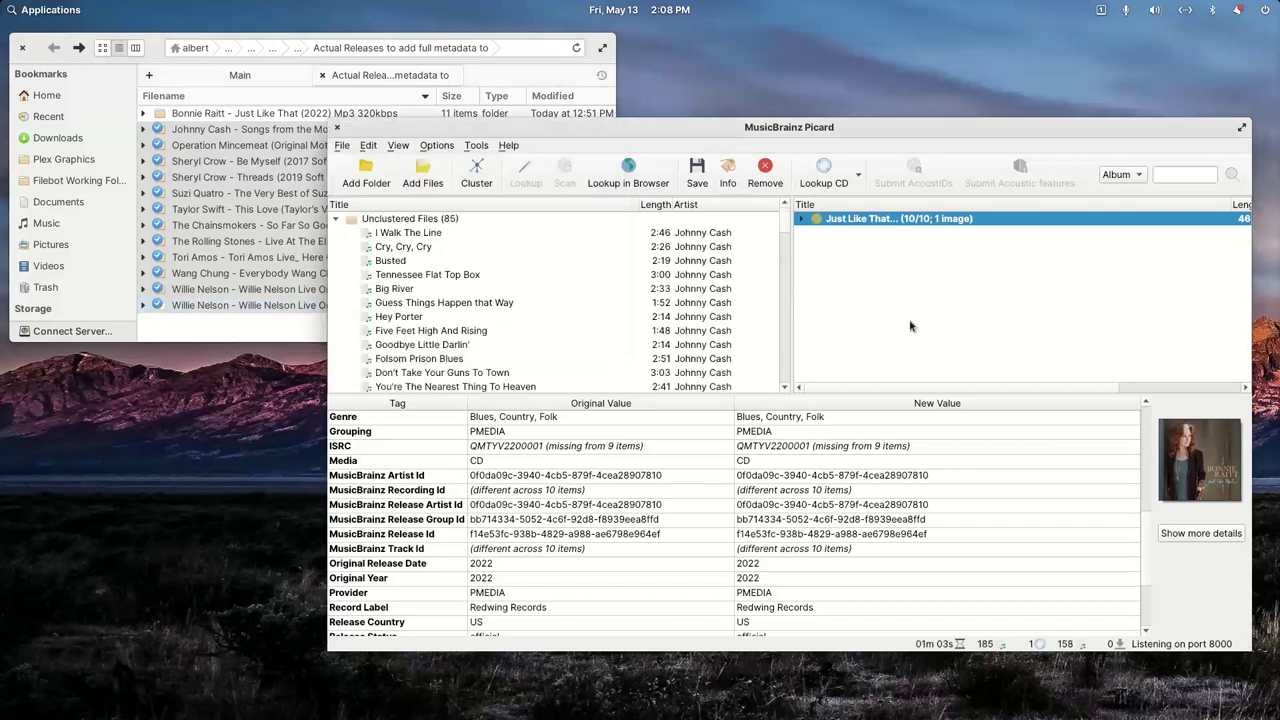
pyautogui.doubleClick(785, 127)
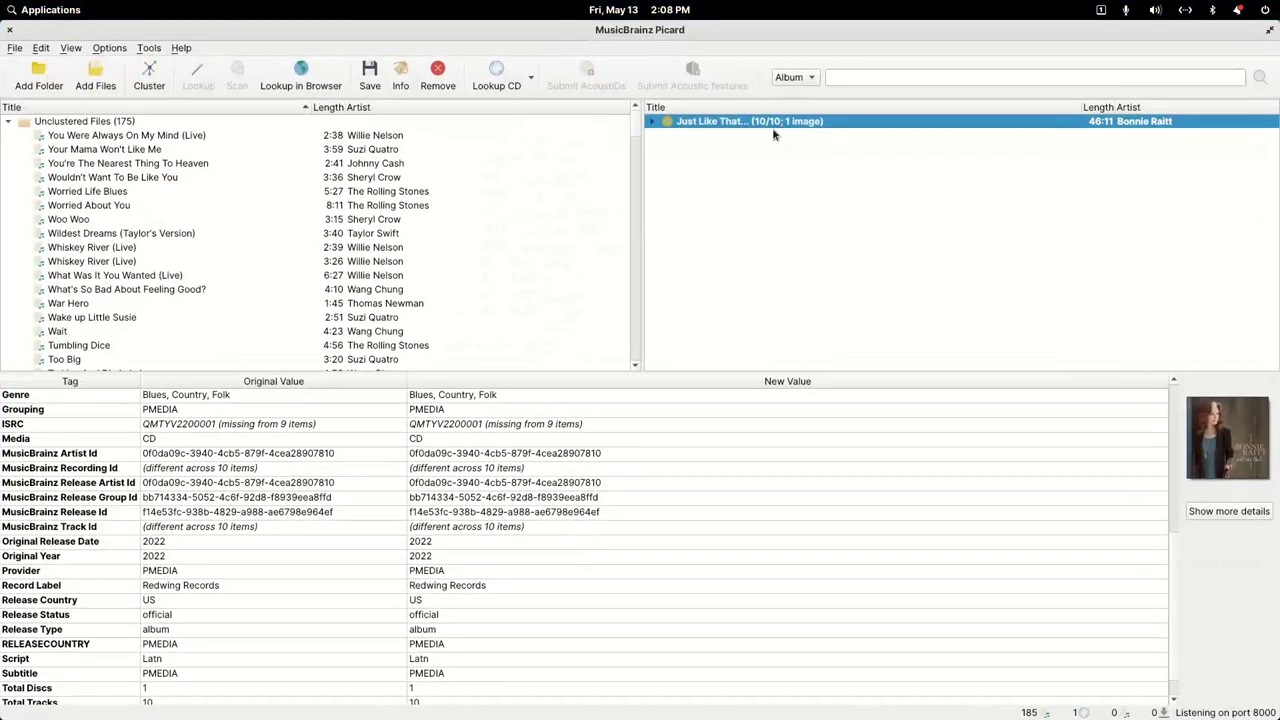
# Step: Remove the Just Like That... album from the session and cluster all the unclustered files
pyautogui.rightClick(752, 126)
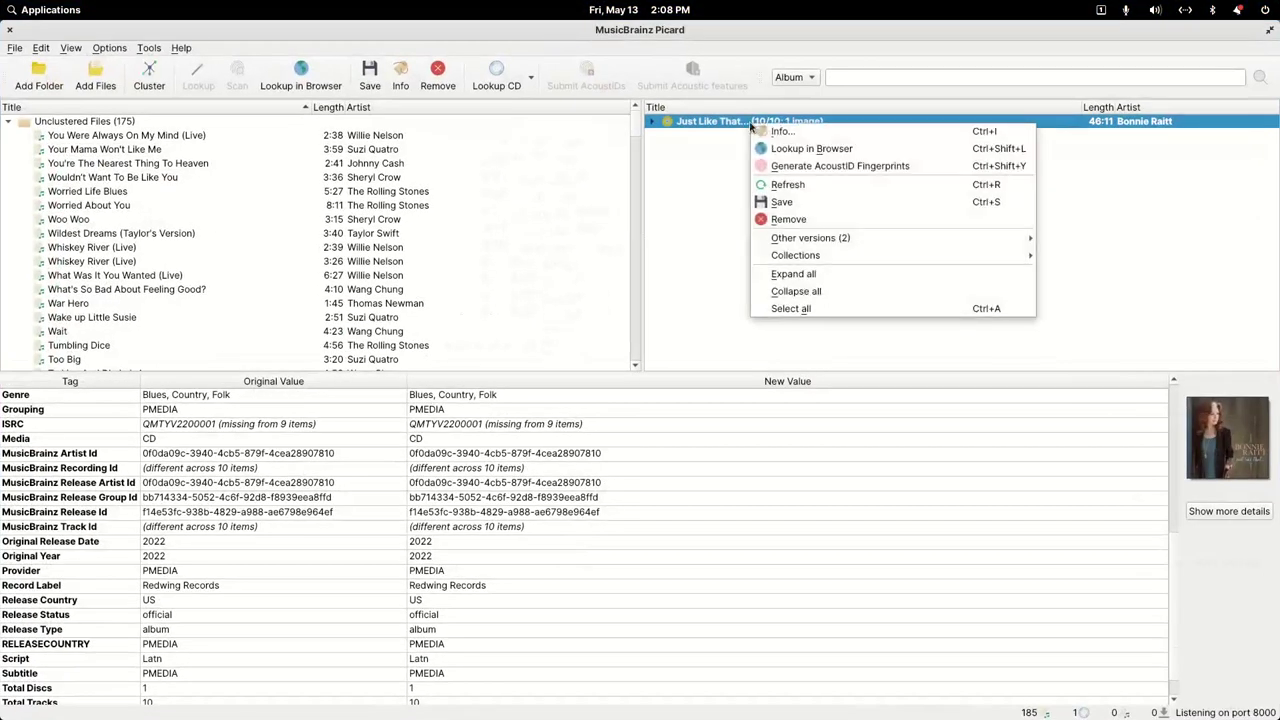
pyautogui.click(774, 219)
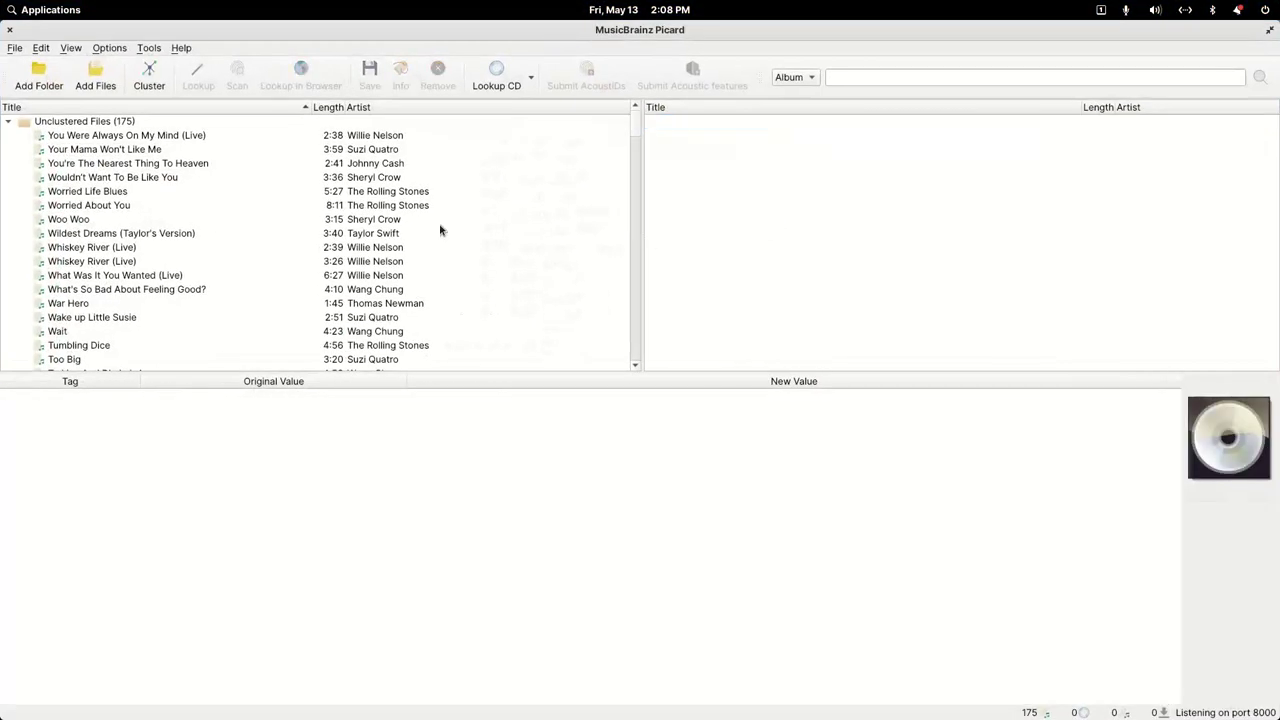
pyautogui.click(96, 123)
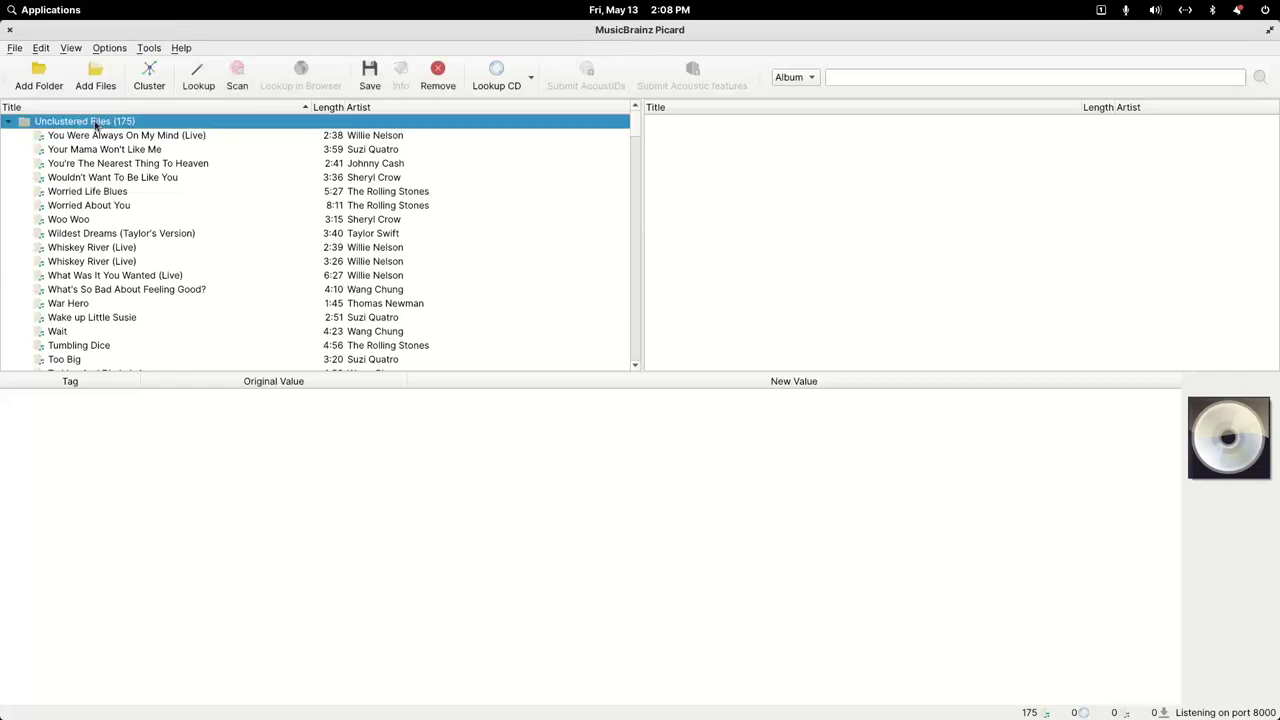
pyautogui.click(148, 82)
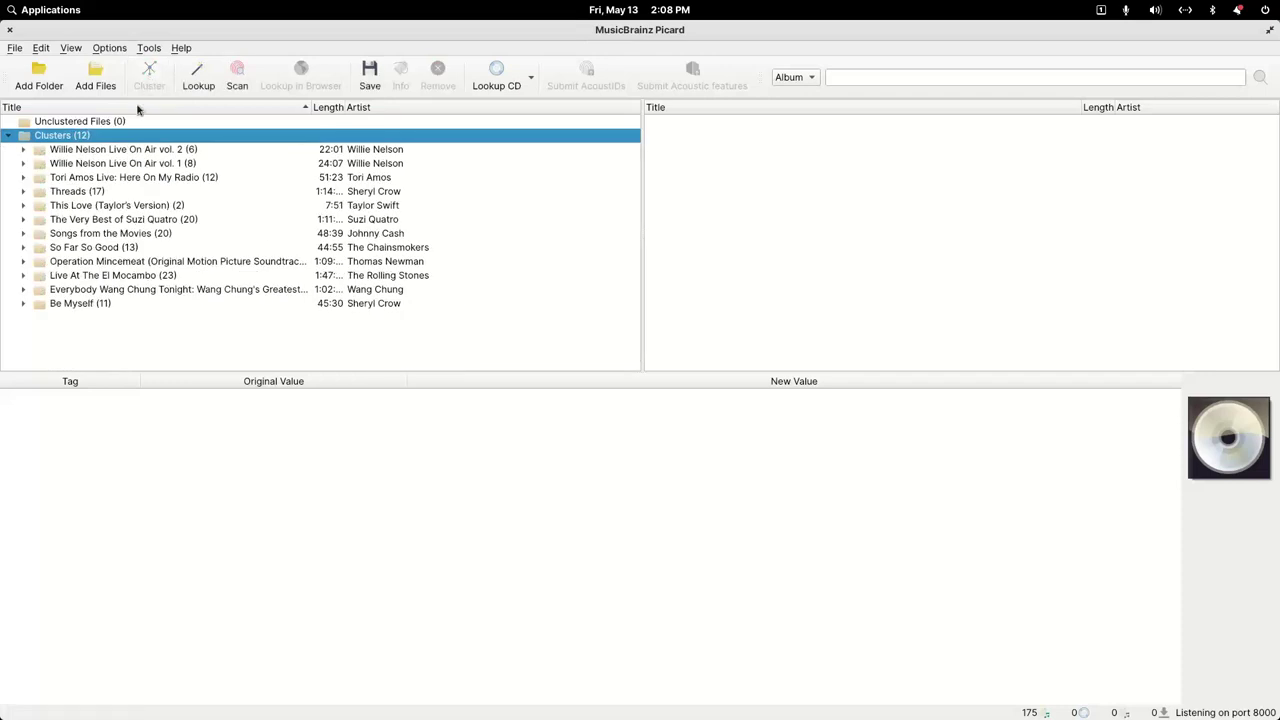
# Step: Search albums for "Sheryl Crow Be Myself", reusing the album name from the Be Myself cluster's tags
pyautogui.click(86, 306)
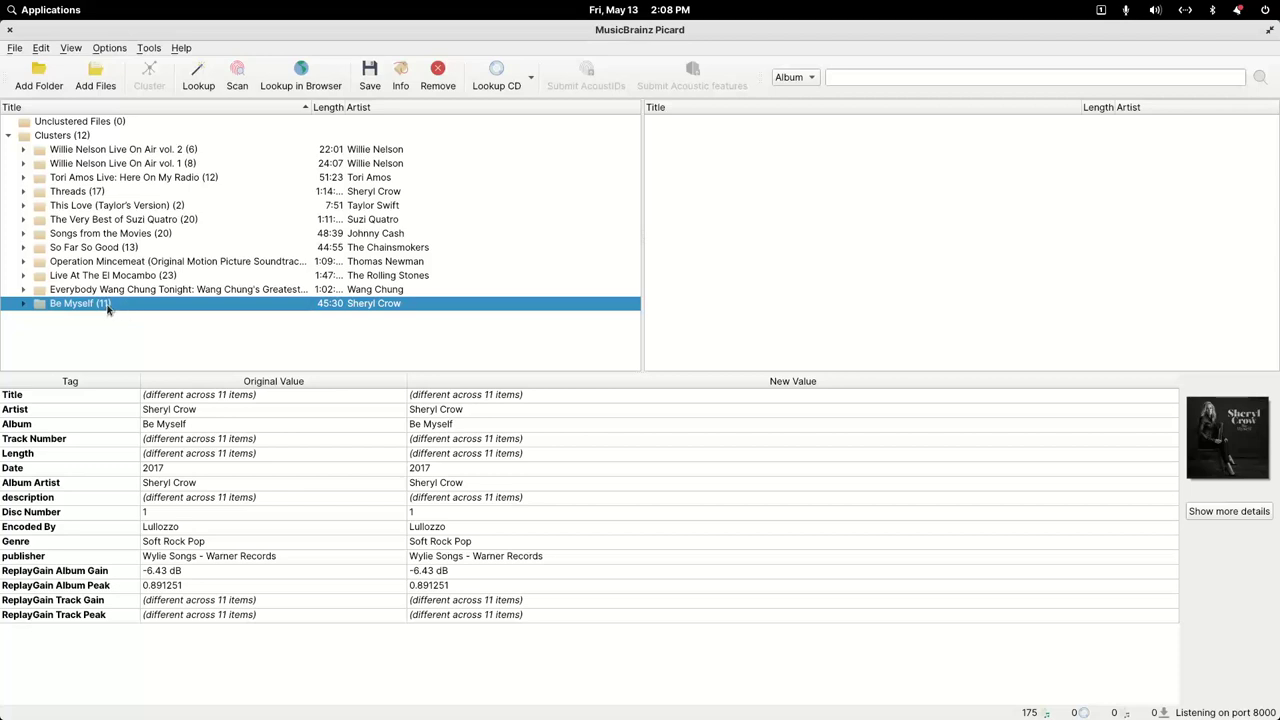
pyautogui.doubleClick(441, 424)
pyautogui.hotkey('ctrl', 'c')
pyautogui.click(855, 76)
pyautogui.hotkey('ctrl', 'v')
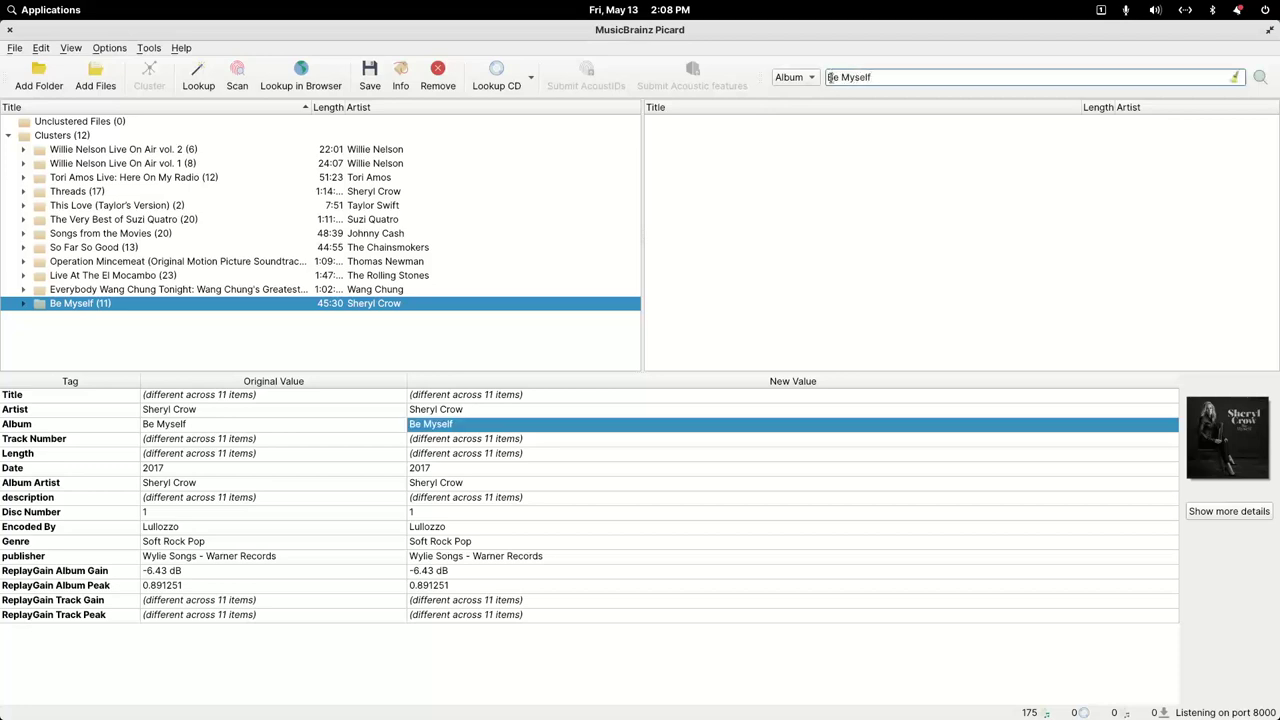
pyautogui.doubleClick(444, 411)
pyautogui.press('Return')
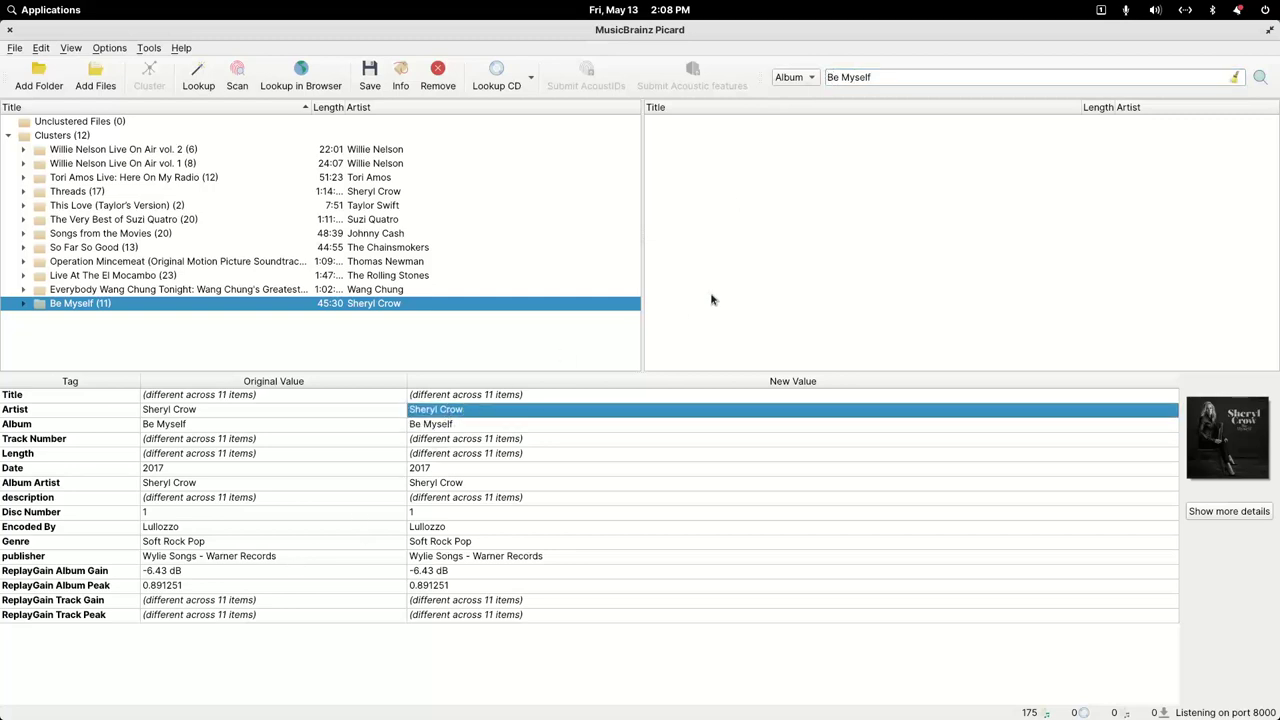
pyautogui.click(828, 77)
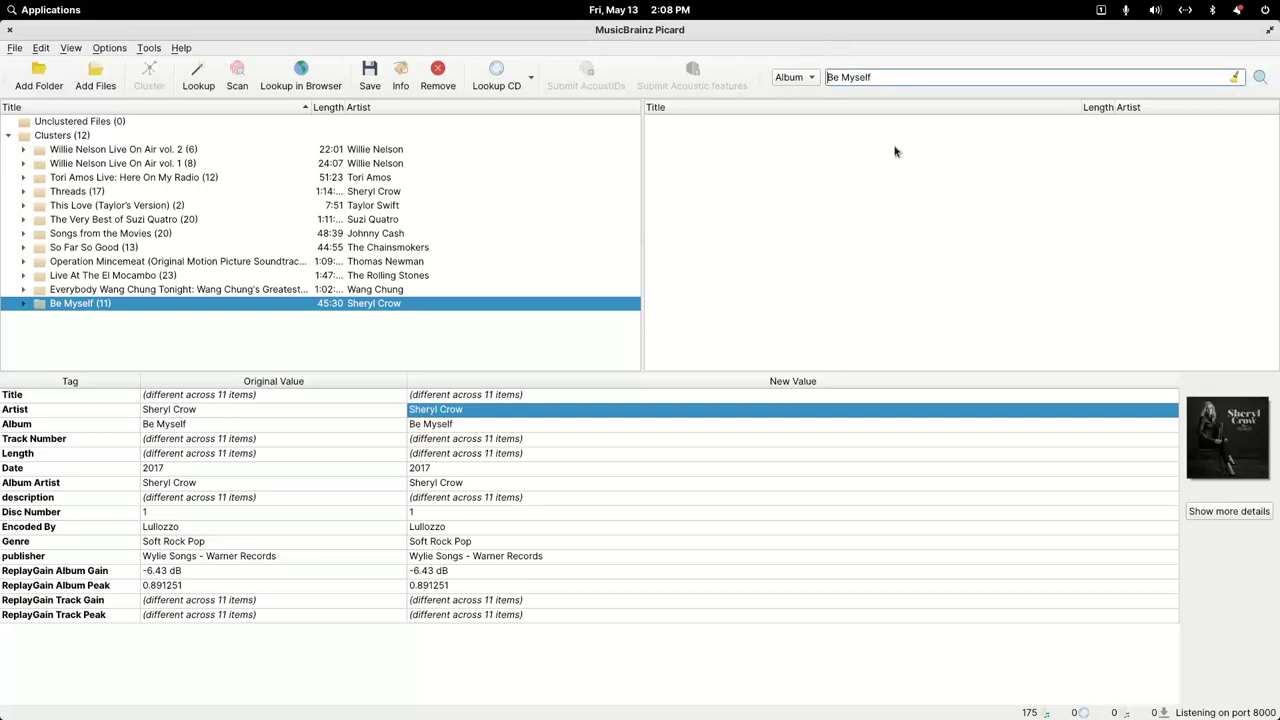
pyautogui.write('Sheryl Crow')
pyautogui.click(1259, 79)
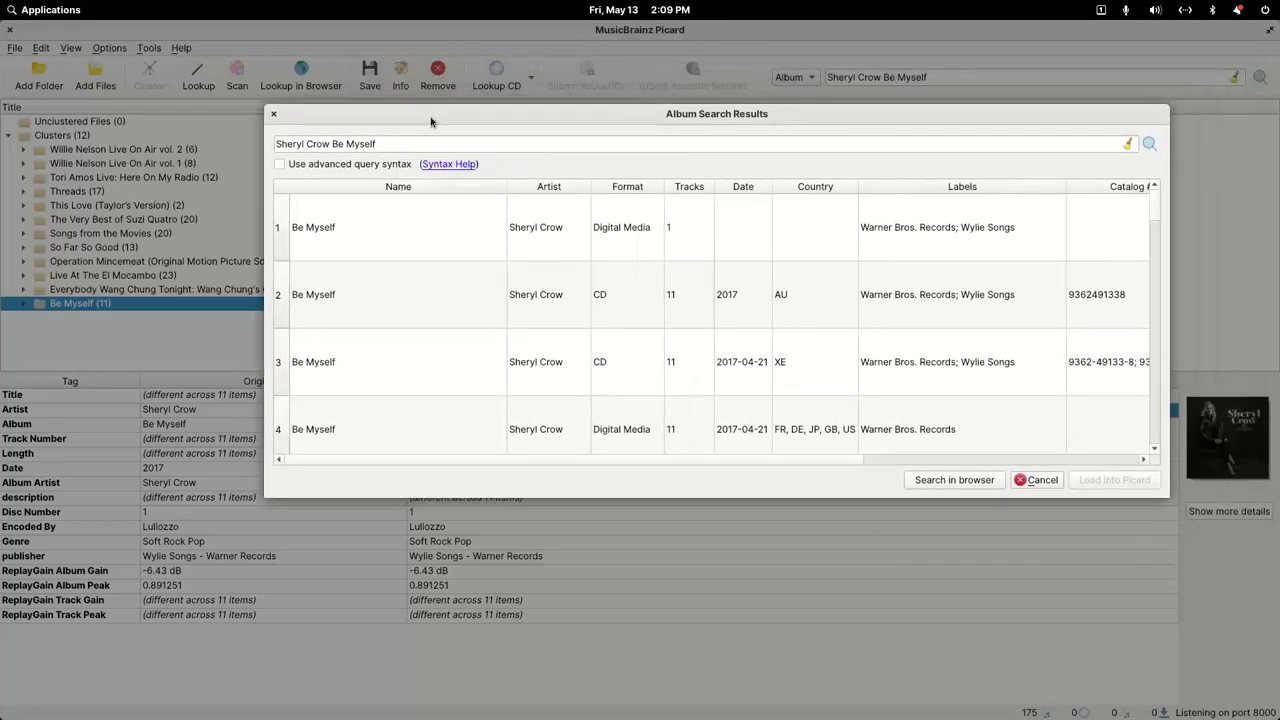
# Step: Compare the album search results and load the 11-track XE CD release of Be Myself dated 2017-04-21
pyautogui.moveTo(574, 117); pyautogui.dragTo(592, 120)
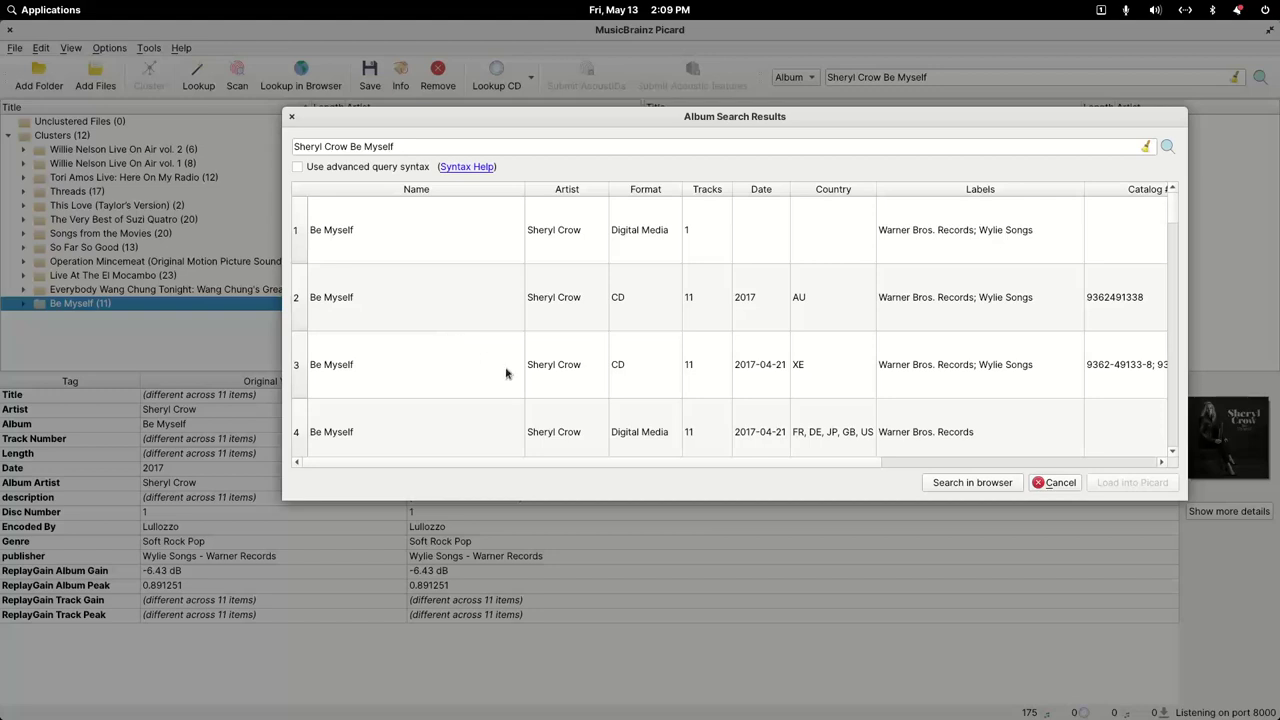
pyautogui.scroll(-3, 506, 373)
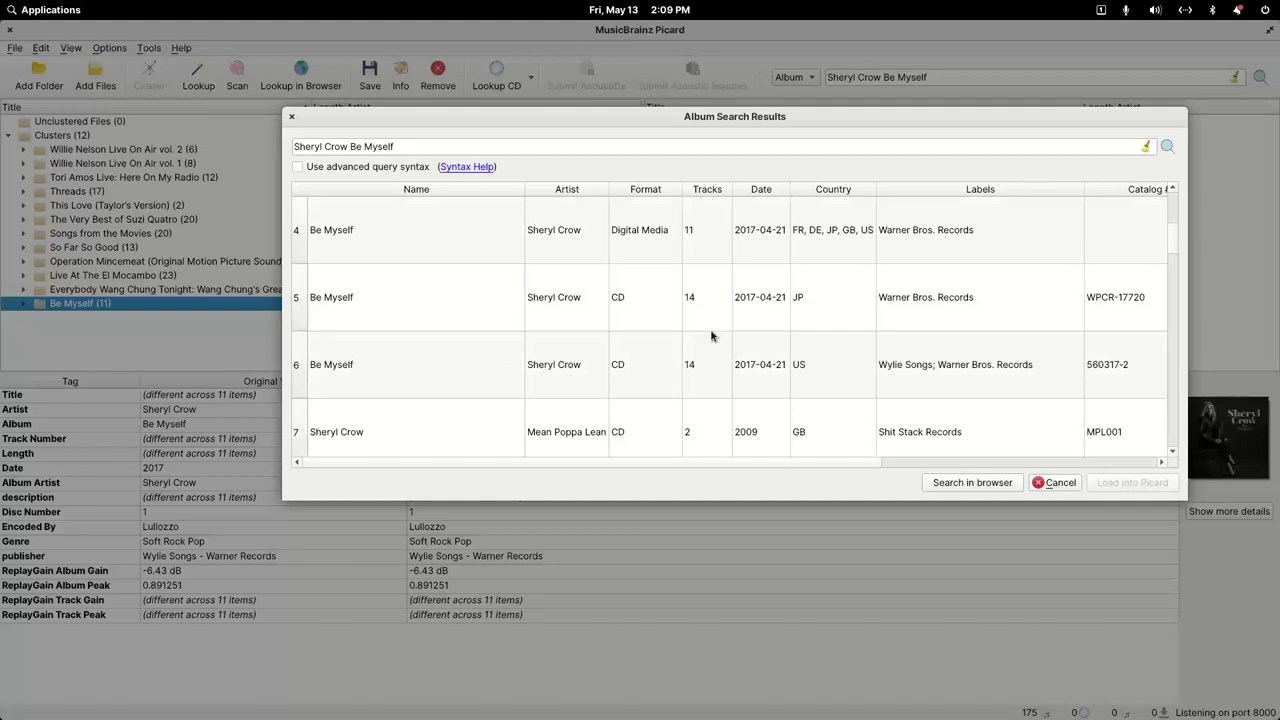
pyautogui.scroll(3, 711, 336)
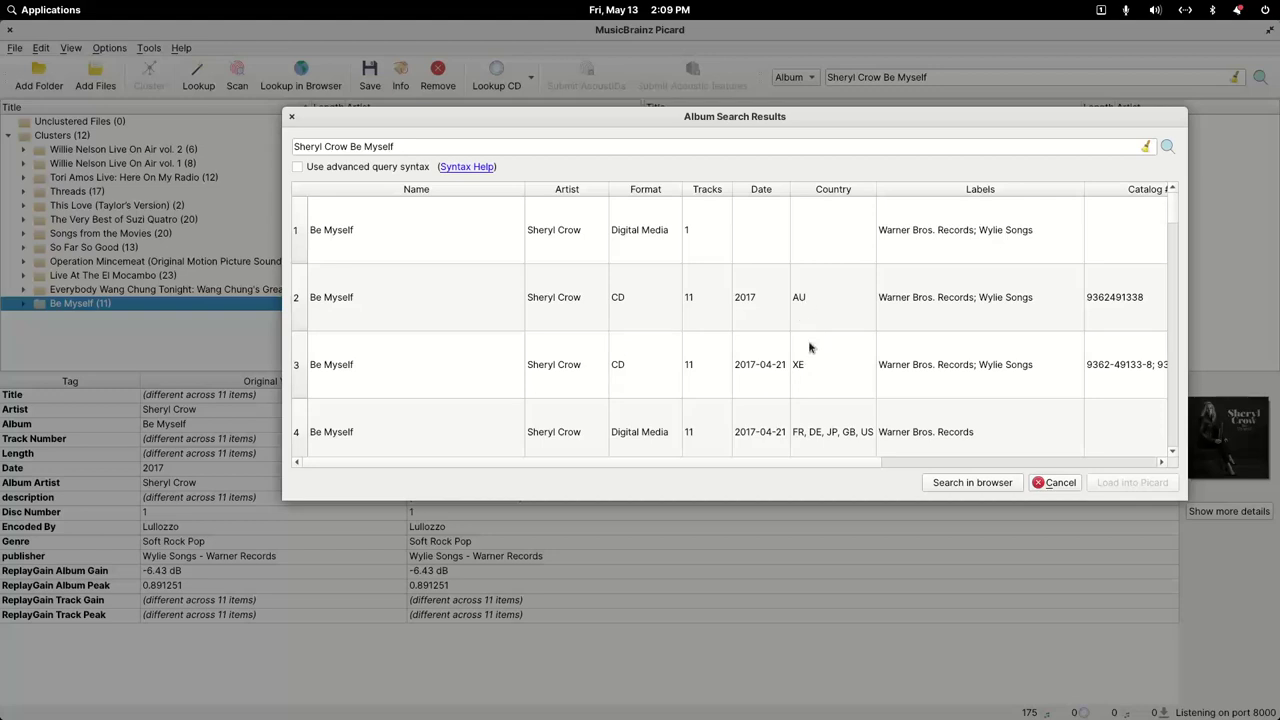
pyautogui.scroll(-1, 810, 347)
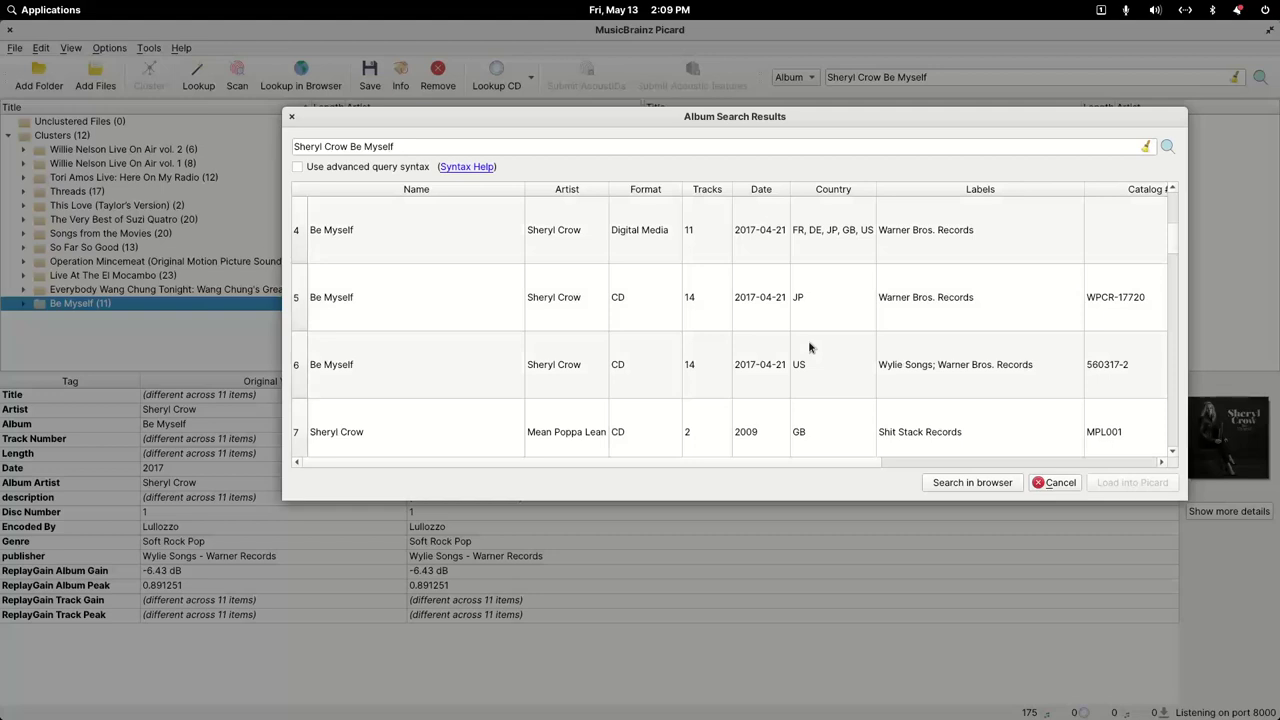
pyautogui.scroll(1, 808, 347)
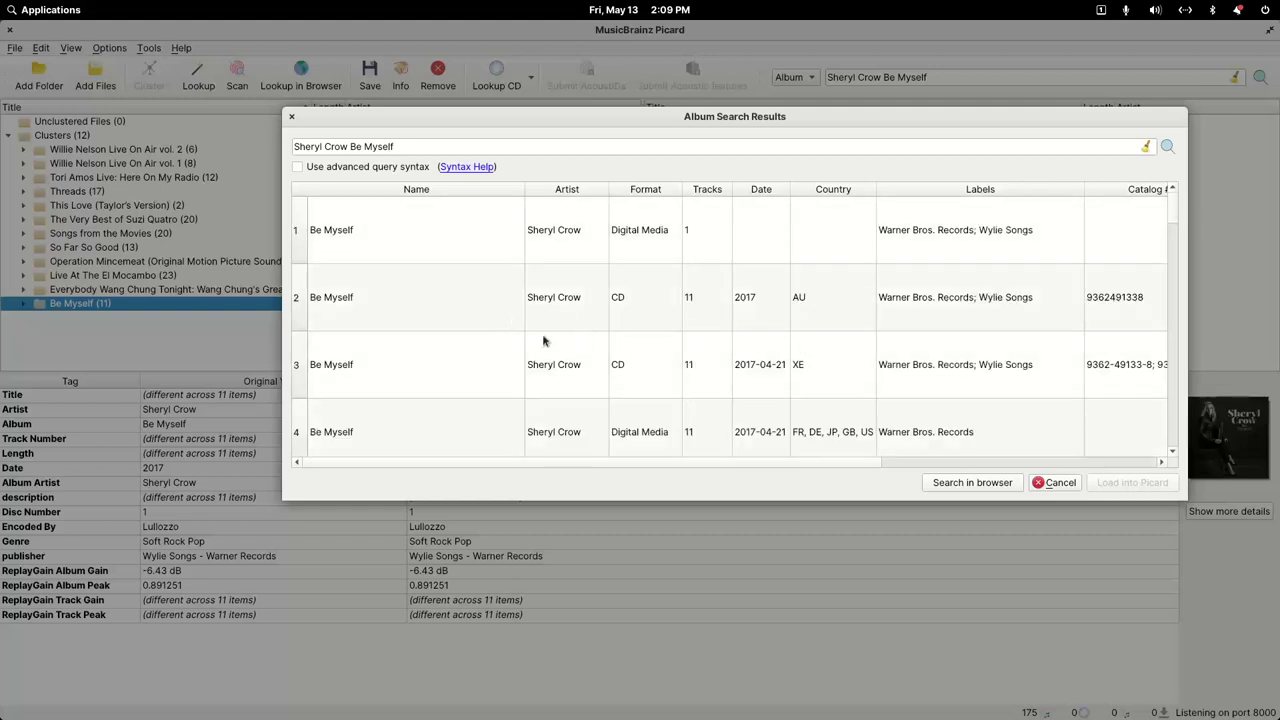
pyautogui.doubleClick(353, 375)
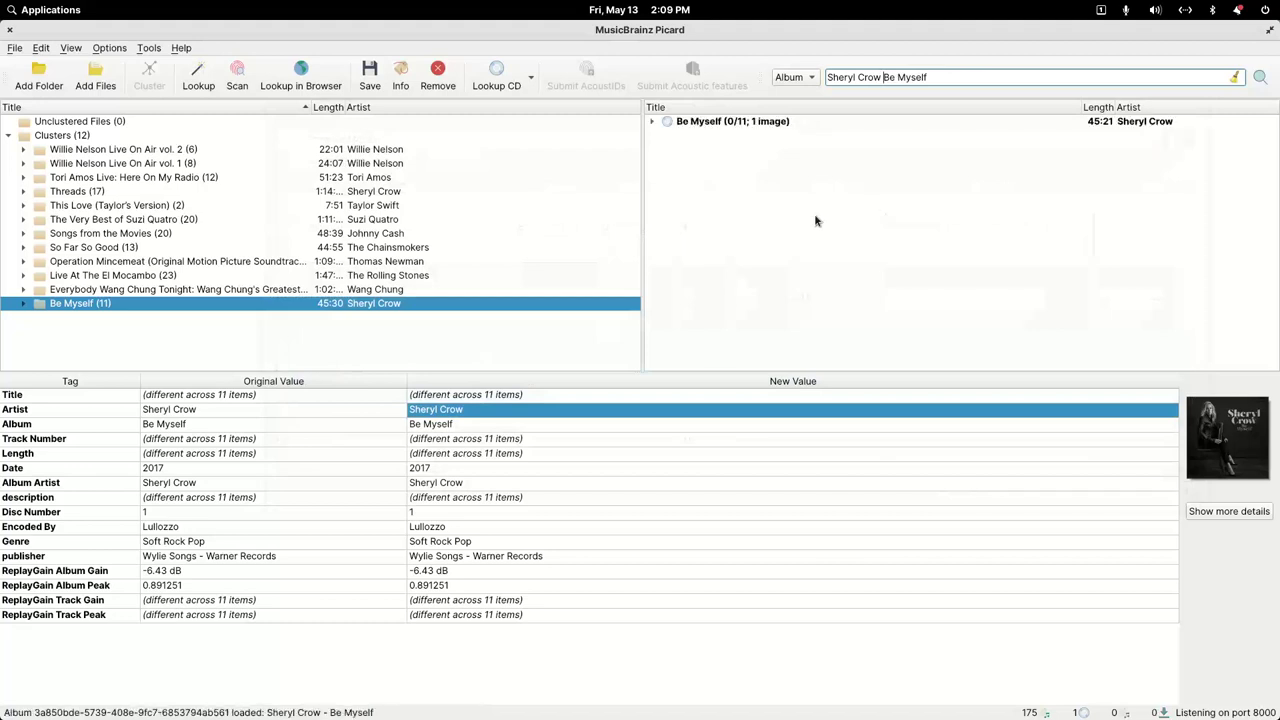
# Step: Match the Be Myself cluster's files to the loaded Be Myself album and select that album
pyautogui.click(715, 124)
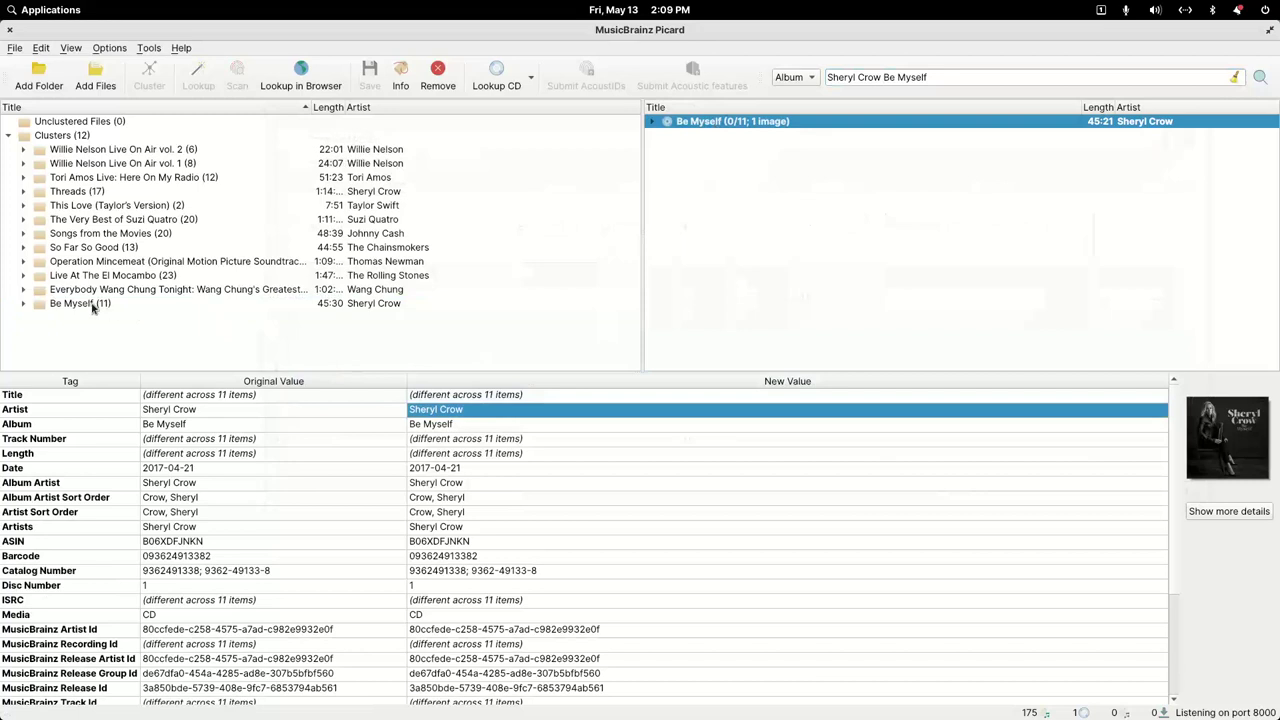
pyautogui.moveTo(92, 304); pyautogui.dragTo(734, 121)
pyautogui.click(733, 124)
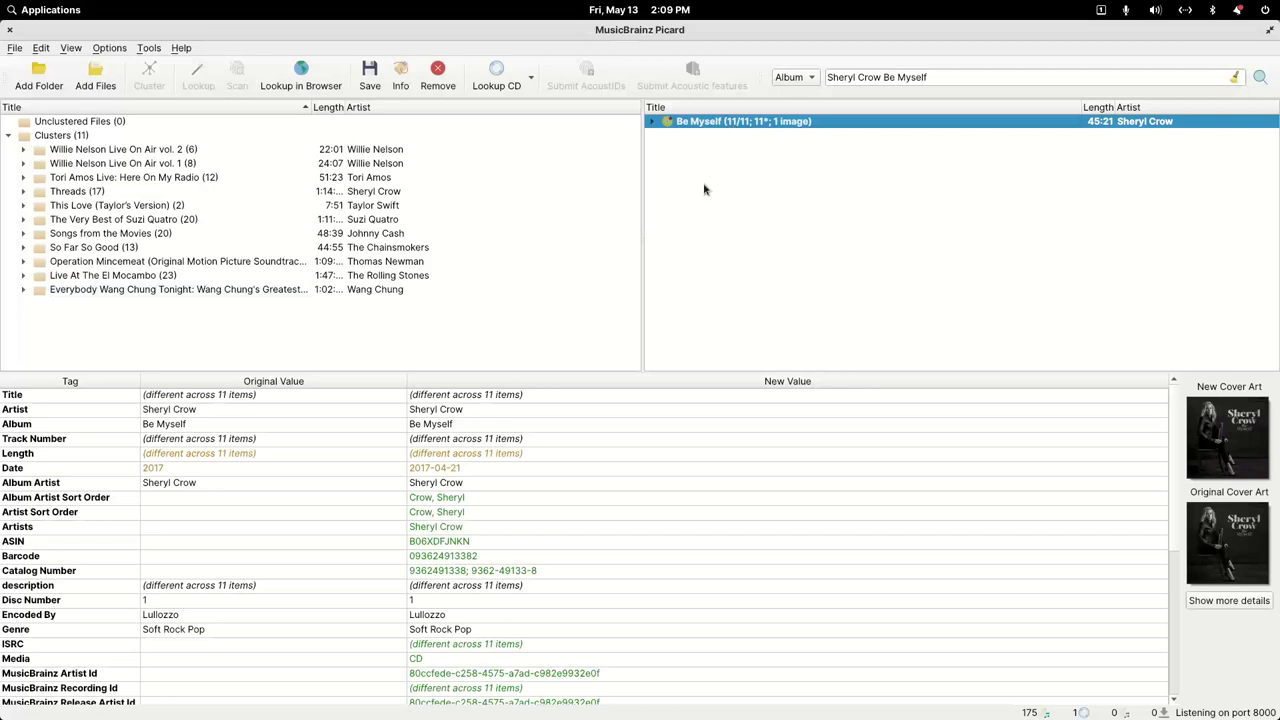
# Step: Save the new tags to the Be Myself files and remove the album from the session
pyautogui.rightClick(697, 124)
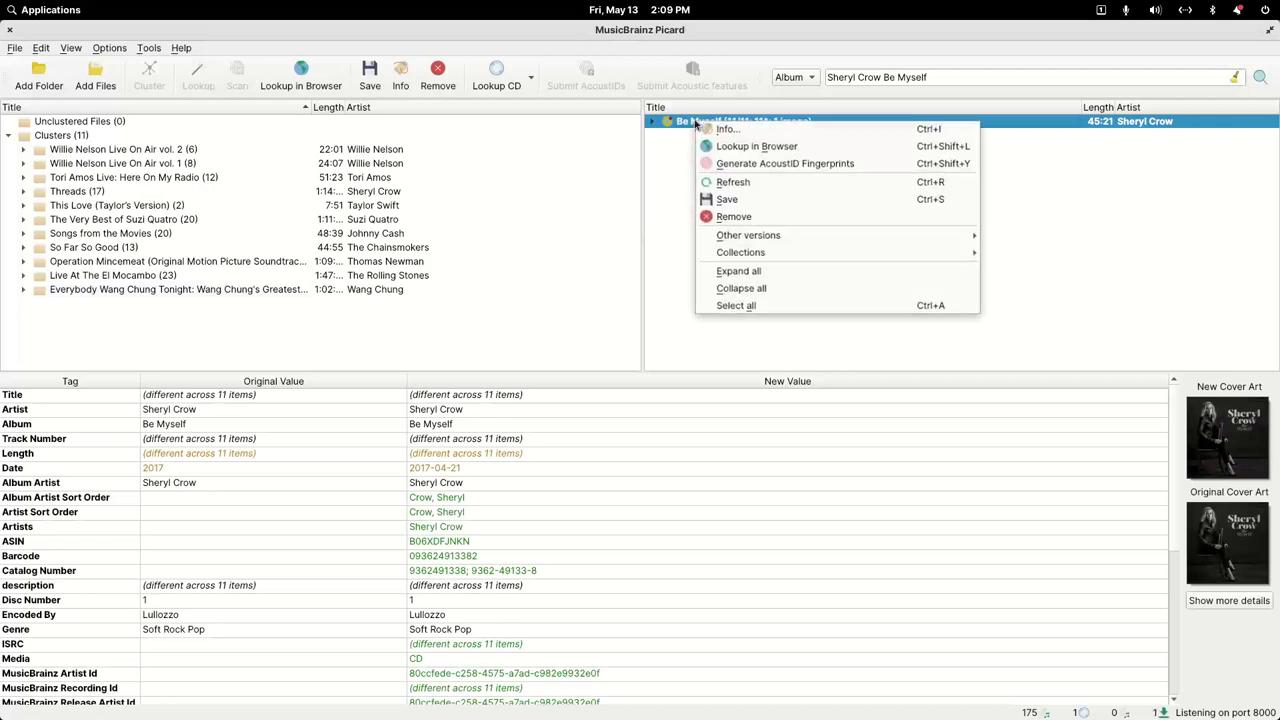
pyautogui.click(726, 199)
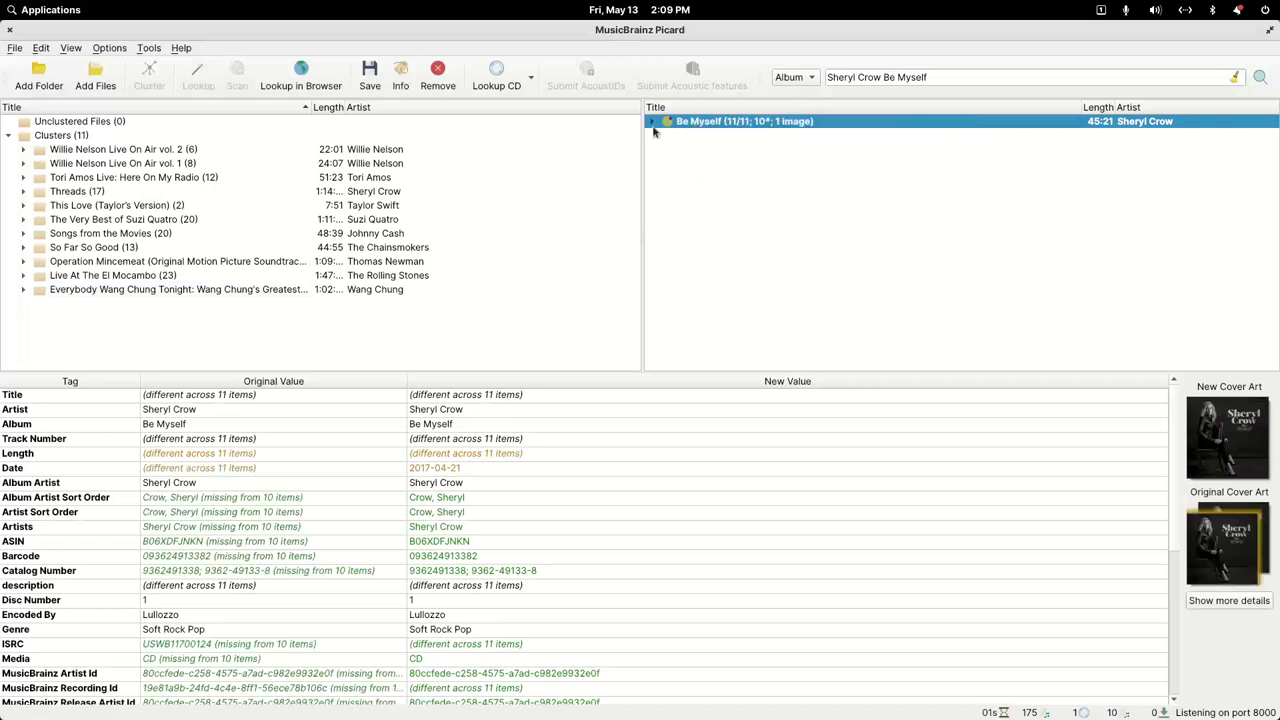
pyautogui.rightClick(736, 127)
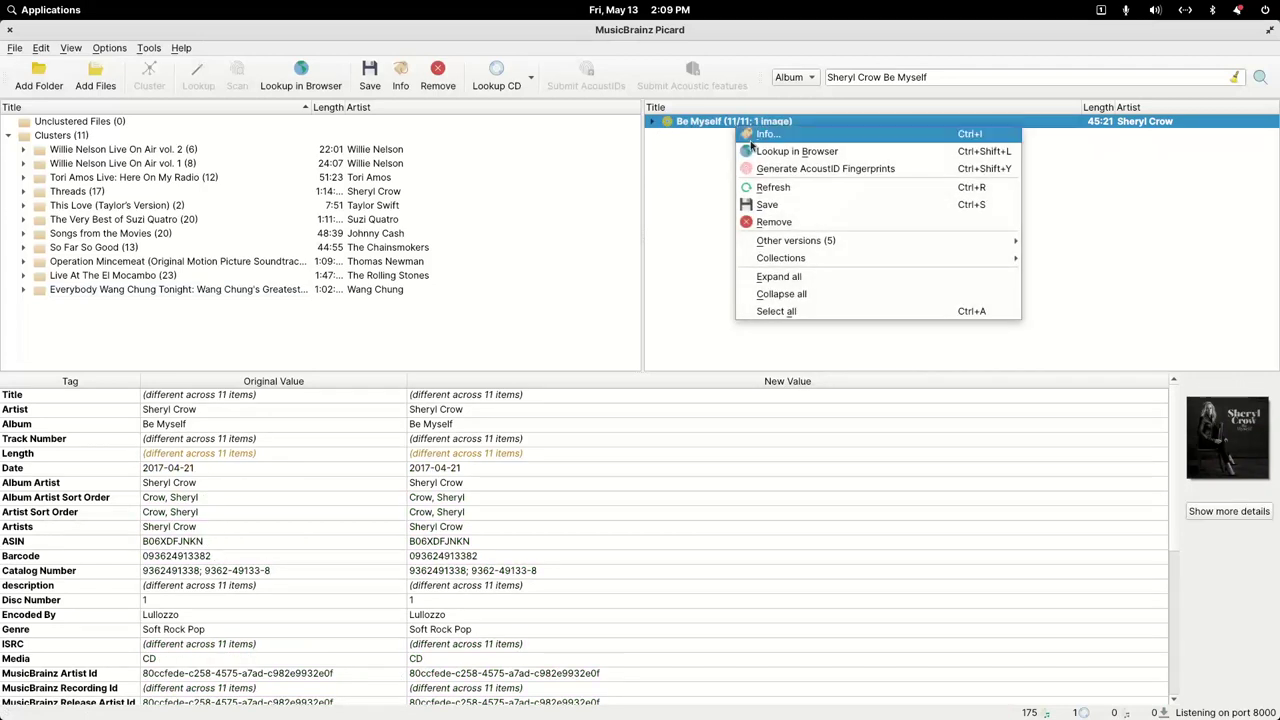
pyautogui.click(786, 222)
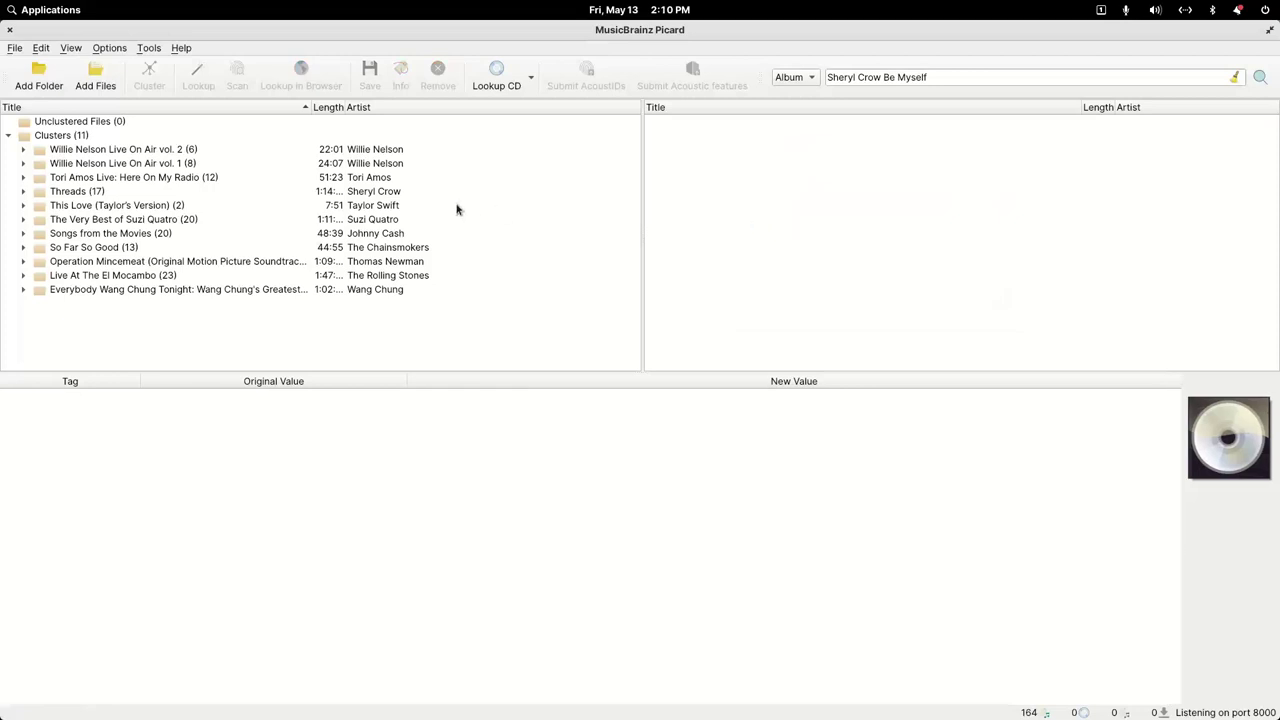
# Step: Scan the Everybody Wang Chung Tonight cluster by audio fingerprint and expand the matched album's track list
pyautogui.click(100, 290)
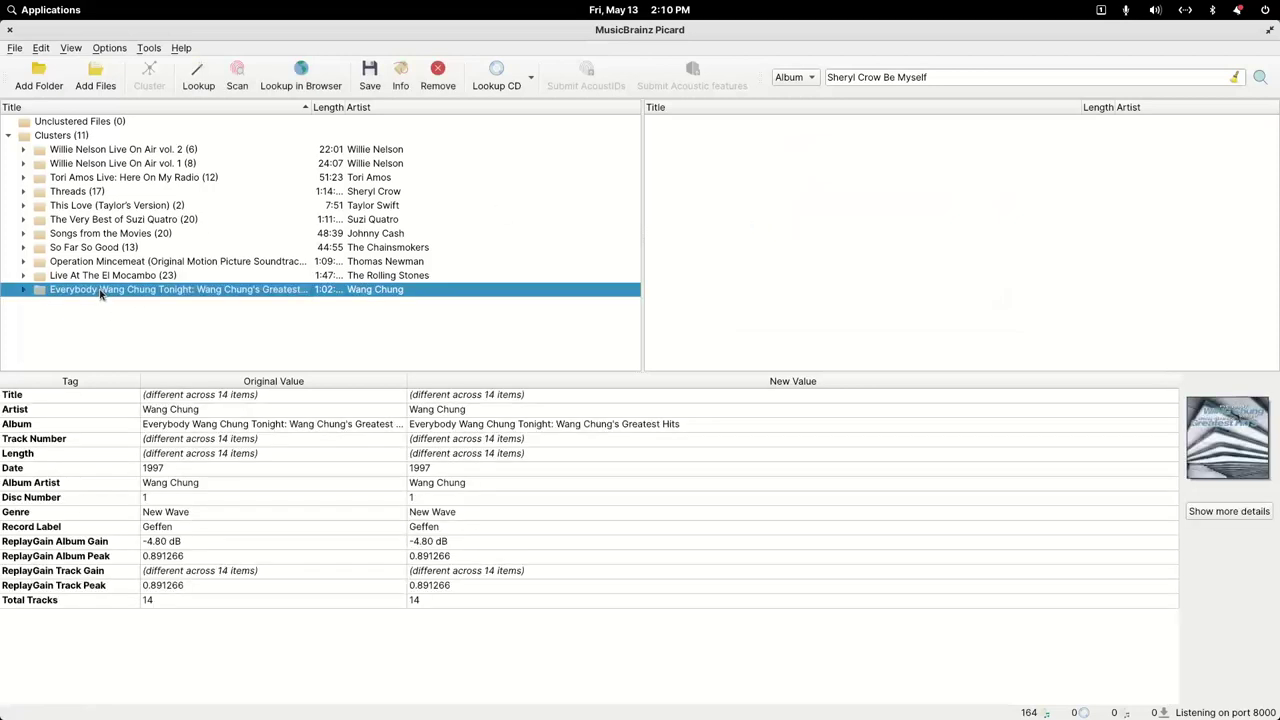
pyautogui.click(237, 75)
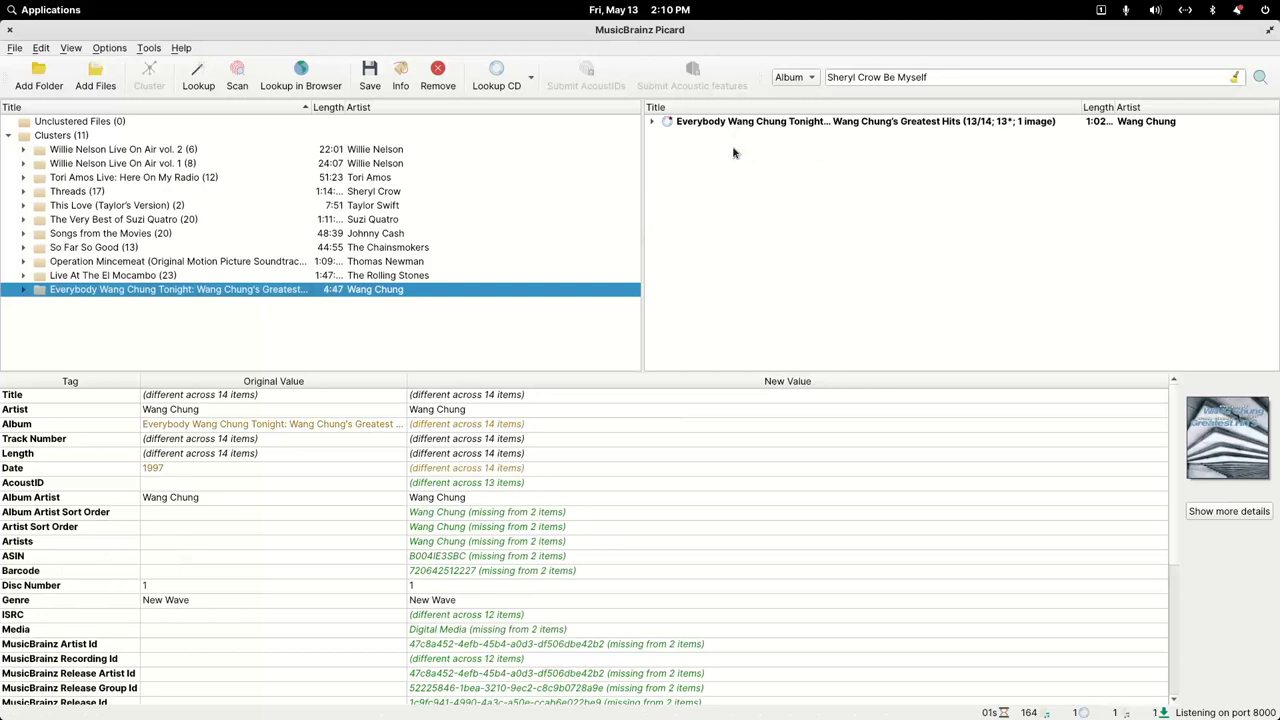
pyautogui.click(697, 124)
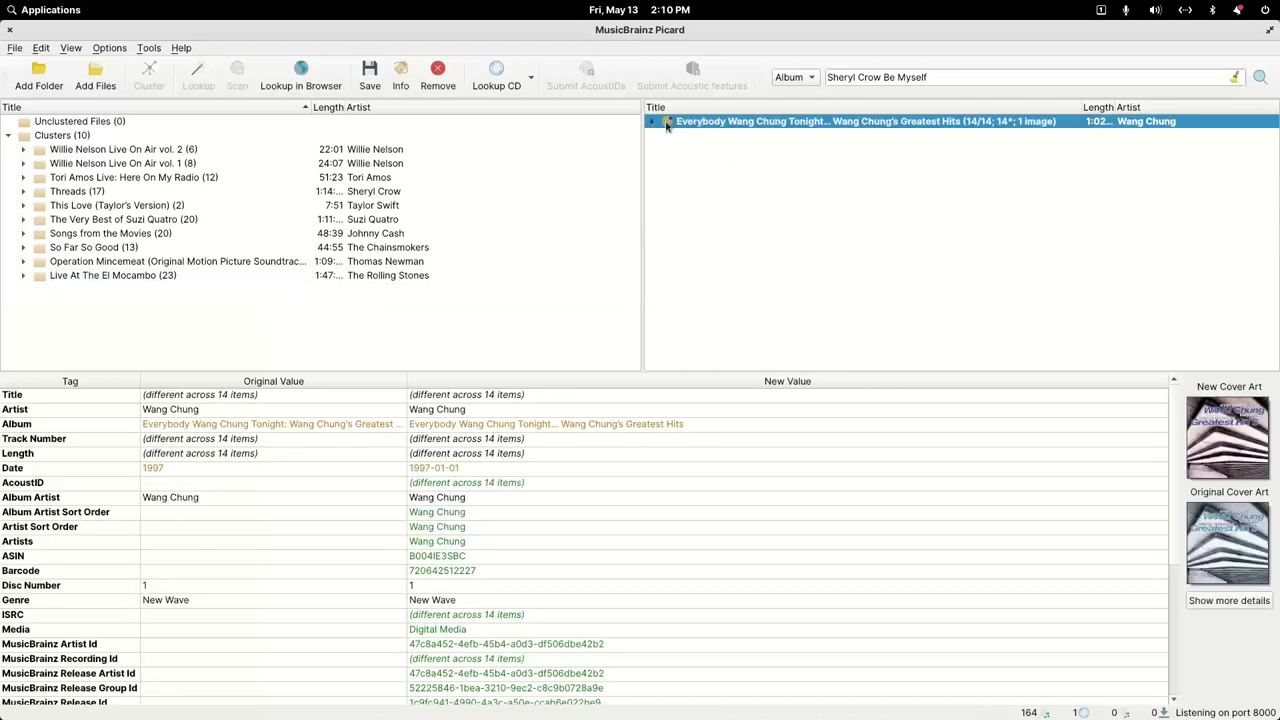
pyautogui.doubleClick(667, 124)
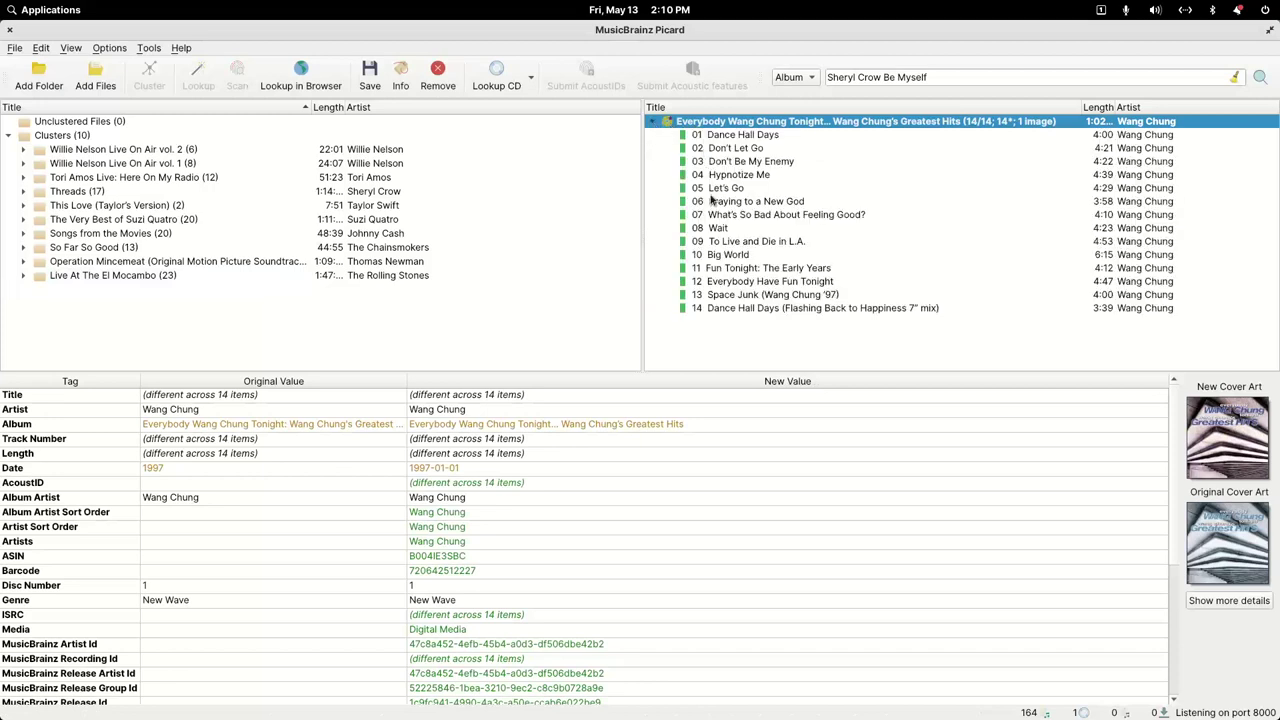
# Step: Save the new tags to the Wang Chung greatest hits files and remove the album from the session
pyautogui.click(368, 72)
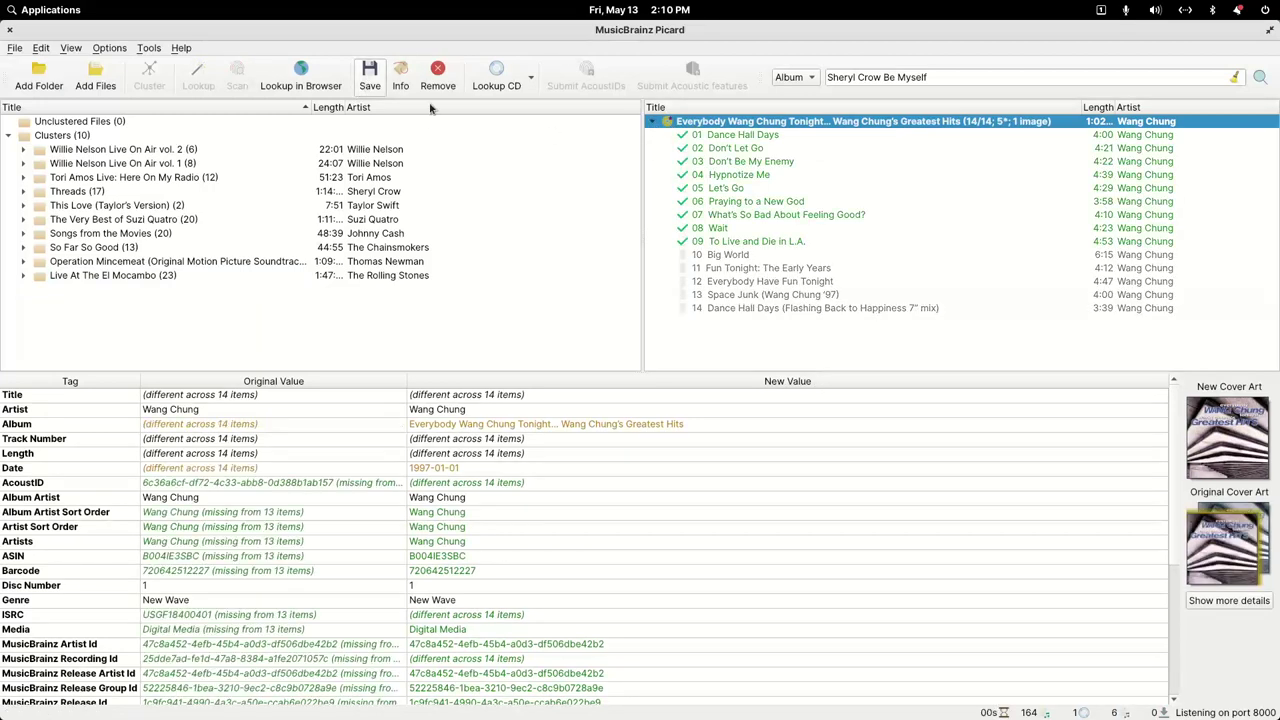
pyautogui.rightClick(718, 123)
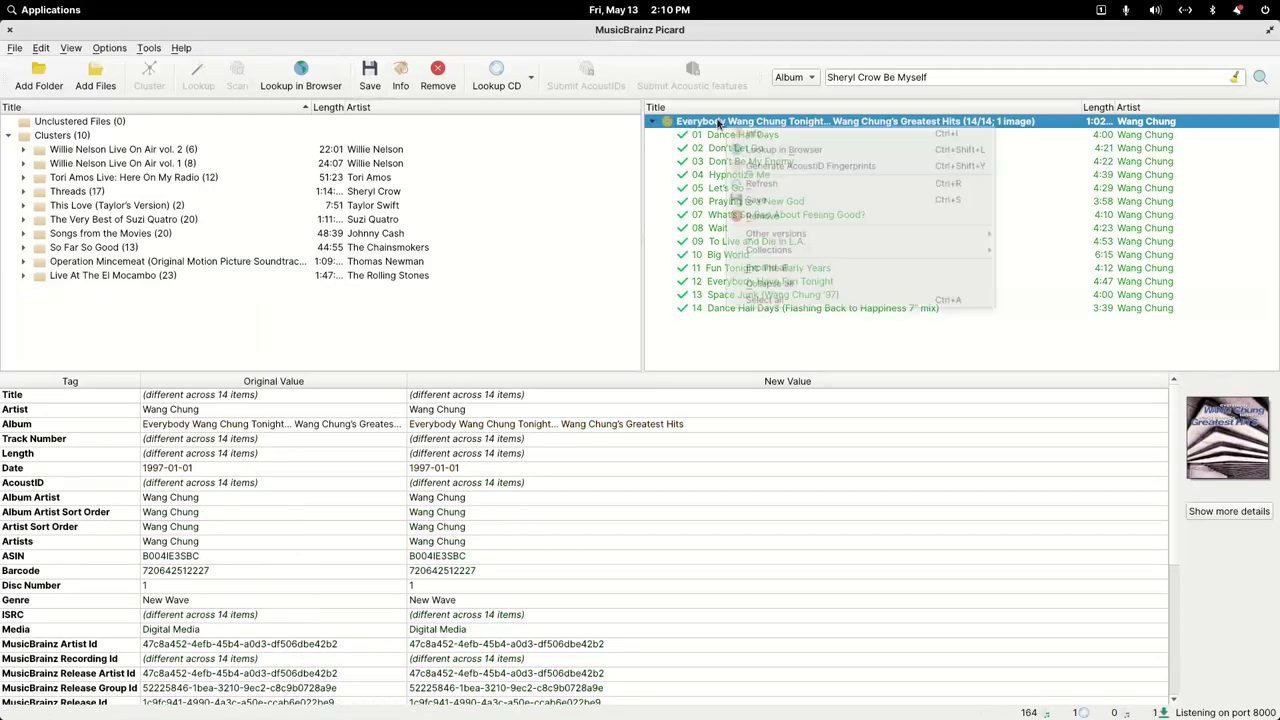
pyautogui.click(738, 214)
# Step: Scan the Live At The El Mocambo cluster by audio fingerprint and check the matched album for tracks without files
pyautogui.click(150, 276)
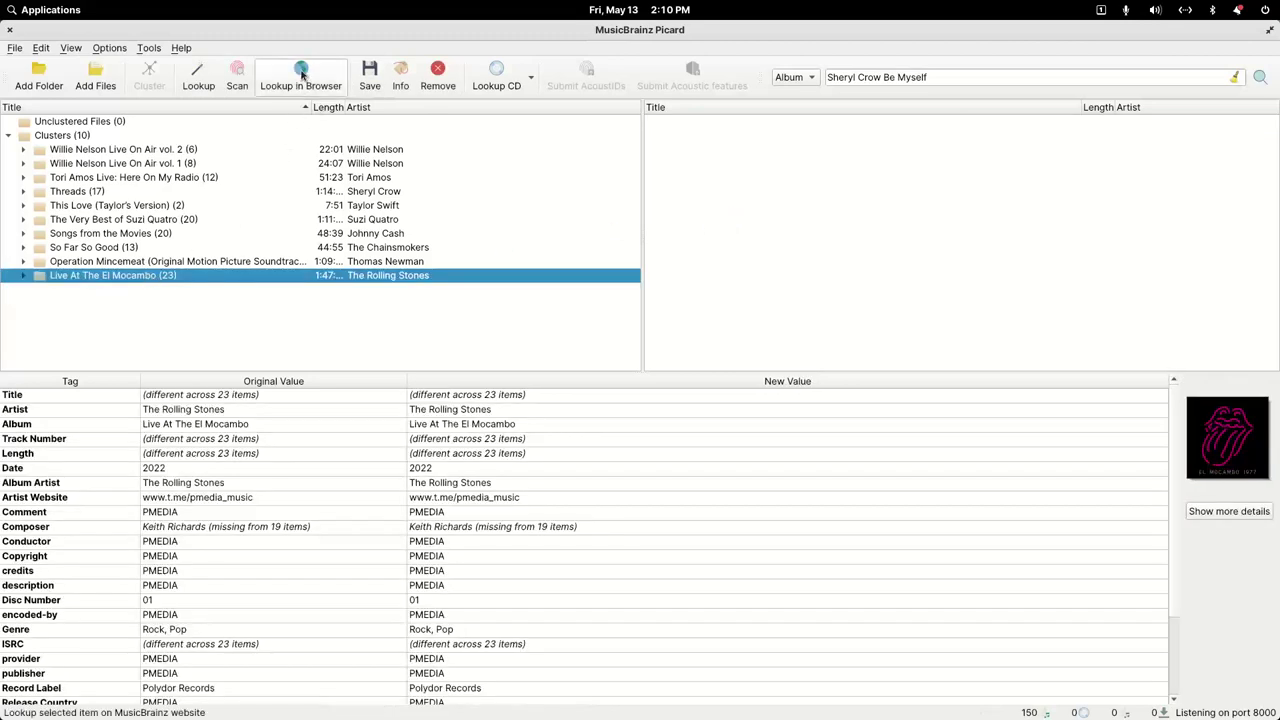
pyautogui.click(237, 72)
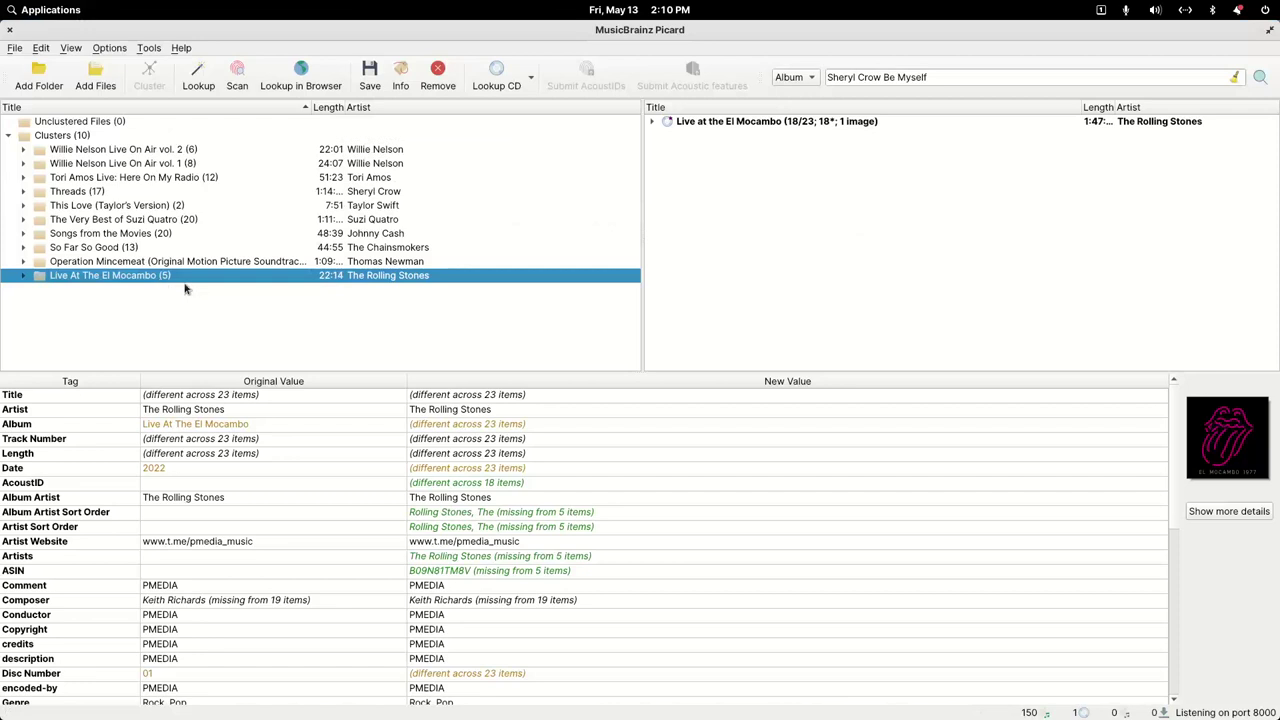
pyautogui.click(651, 122)
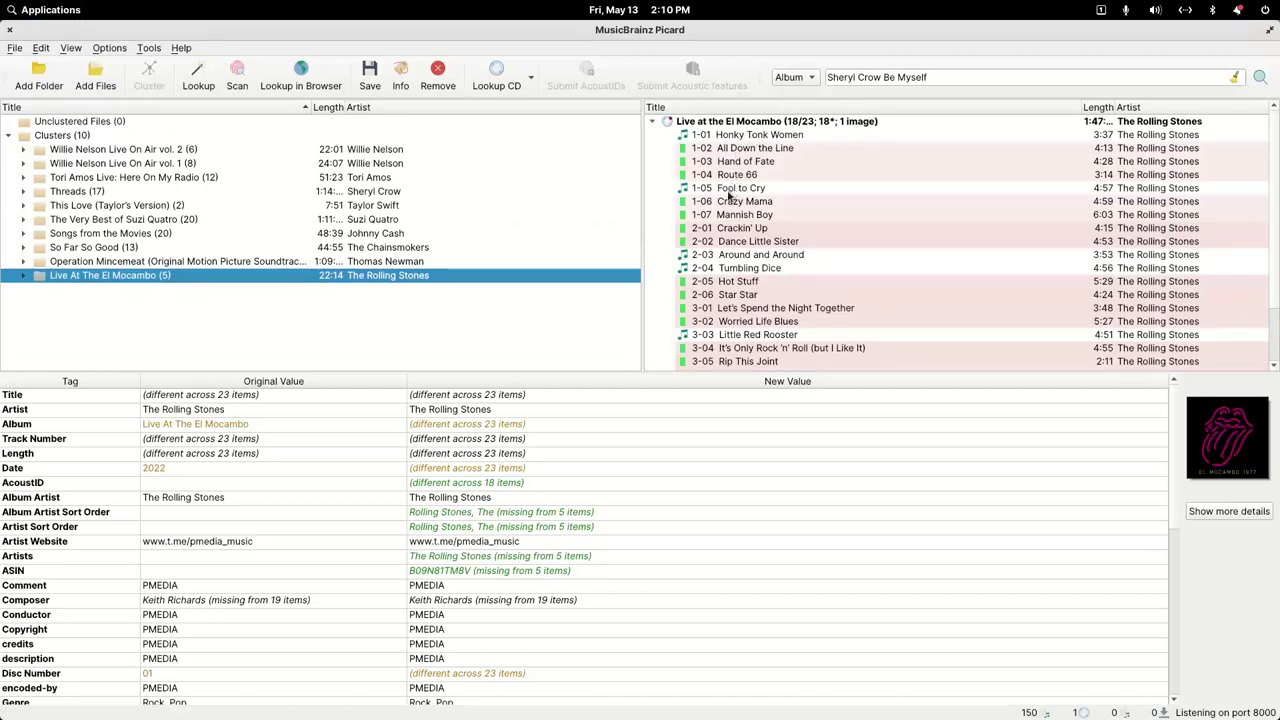
pyautogui.click(751, 139)
pyautogui.click(728, 190)
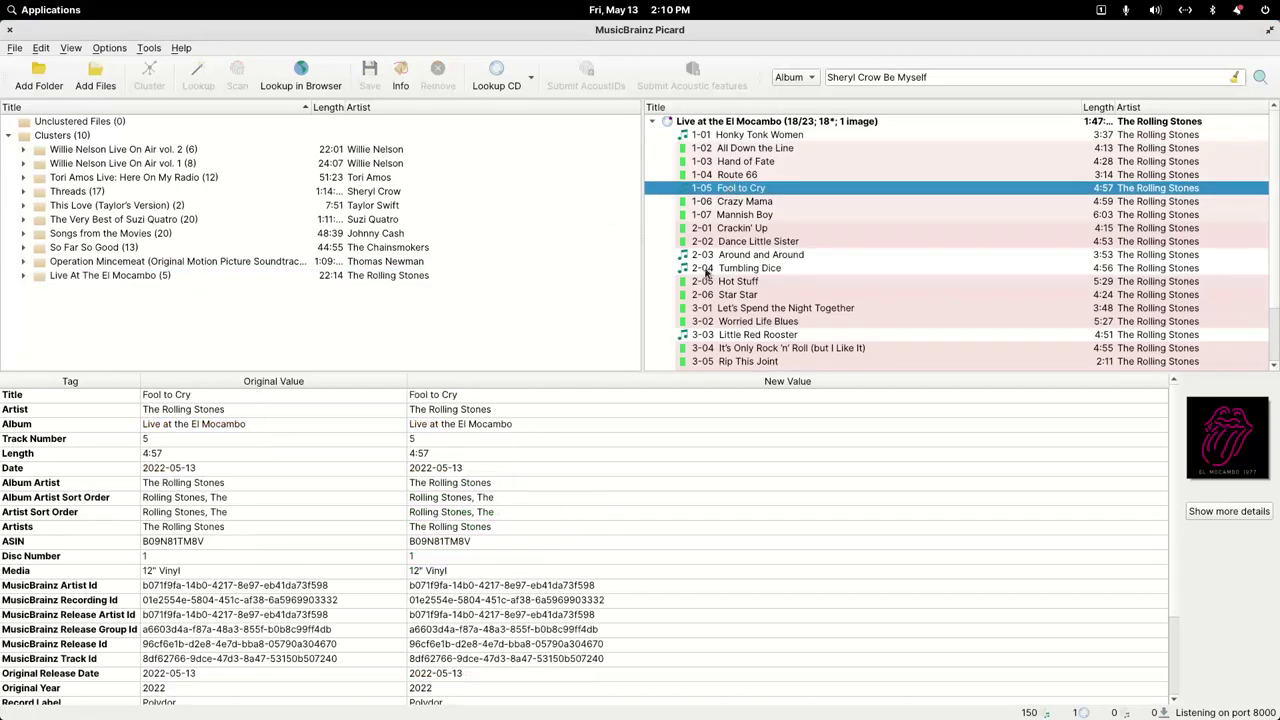
pyautogui.click(720, 257)
pyautogui.click(737, 134)
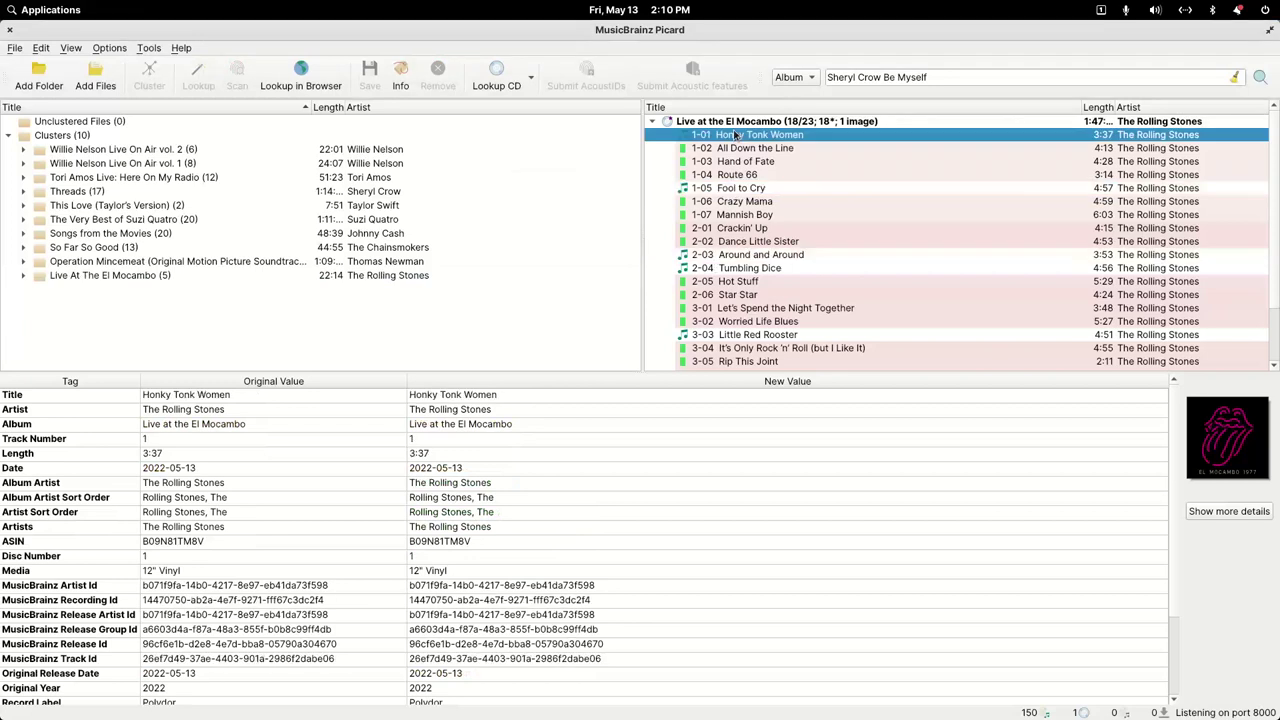
# Step: Assign the leftover Honky Tonk Women file to track 1-01 and the cluster's remaining files to the Live at the El Mocambo album
pyautogui.click(23, 276)
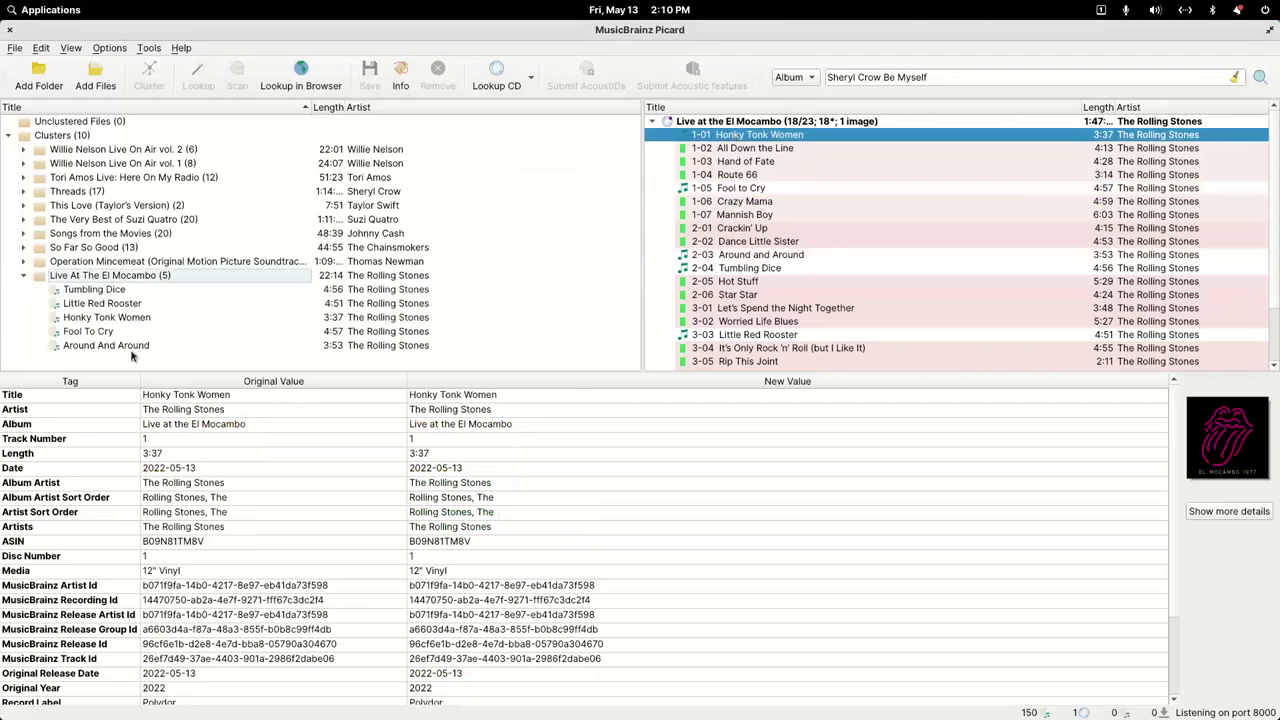
pyautogui.moveTo(113, 318); pyautogui.dragTo(750, 139)
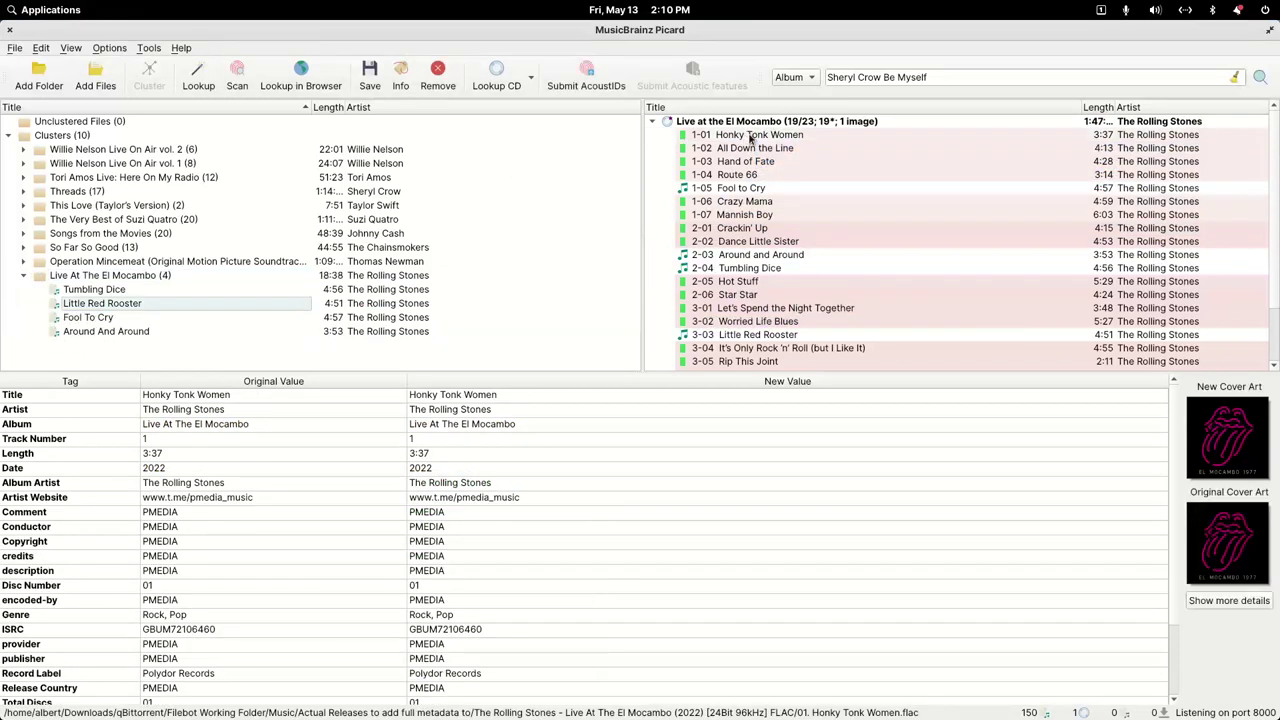
pyautogui.moveTo(90, 278); pyautogui.dragTo(755, 127)
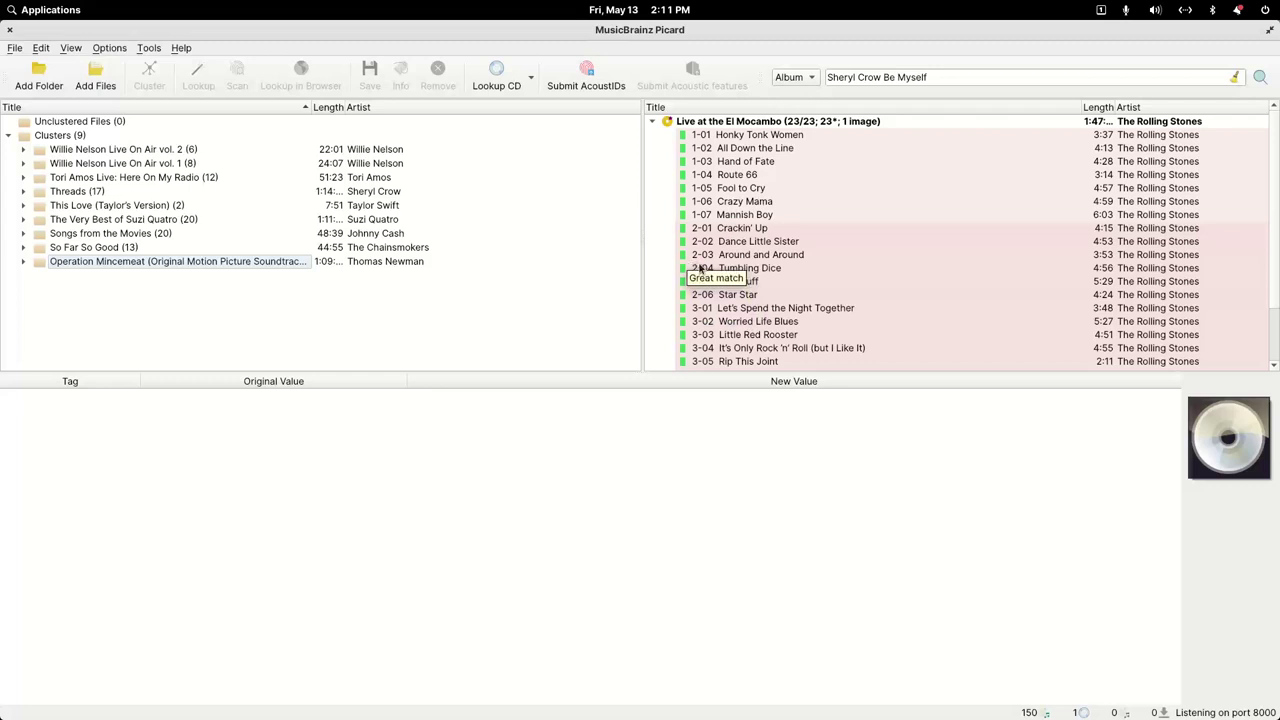
# Step: Save the new tags to the Live at the El Mocambo files and remove the album from the session
pyautogui.scroll(-2, 720, 268)
pyautogui.scroll(2, 723, 235)
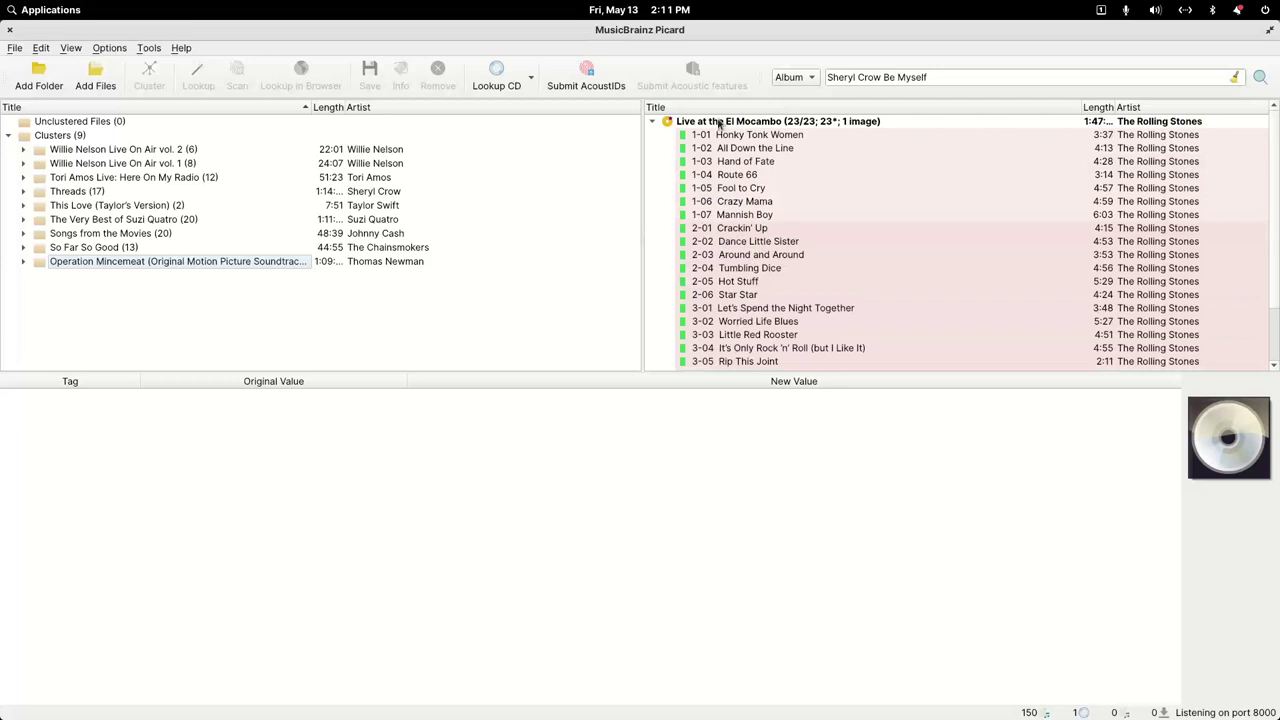
pyautogui.click(719, 124)
pyautogui.click(656, 124)
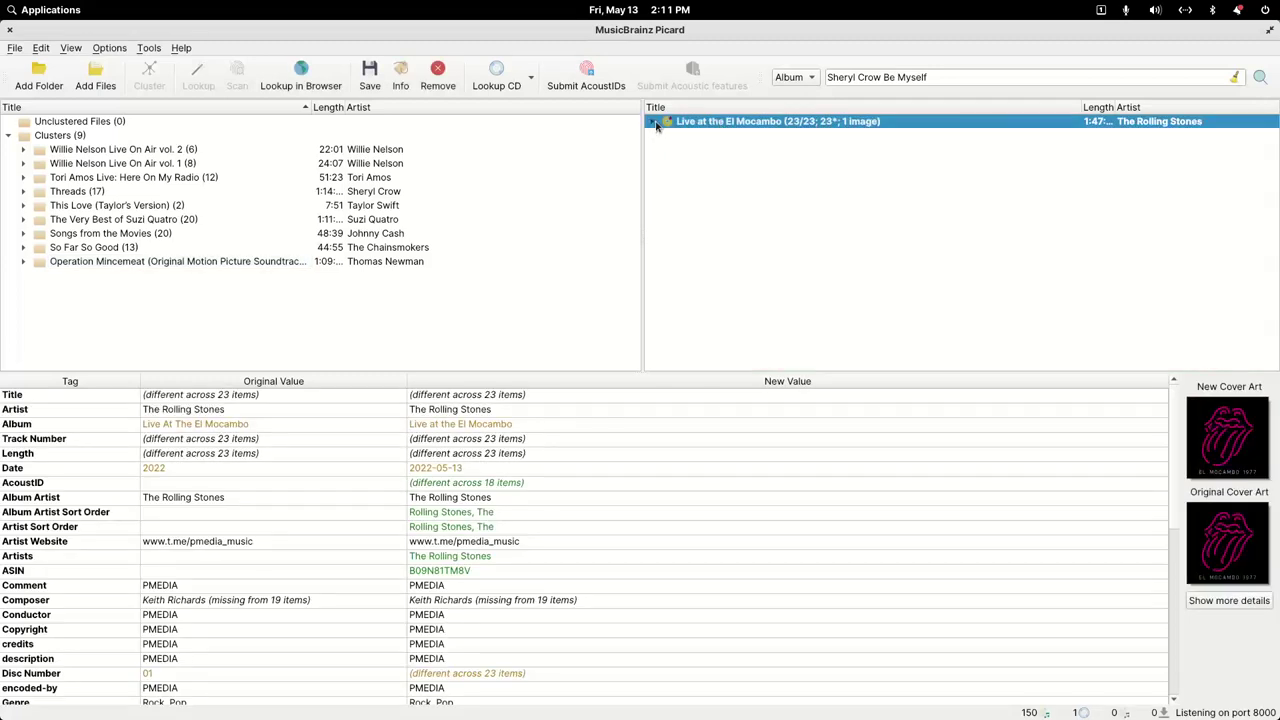
pyautogui.rightClick(705, 123)
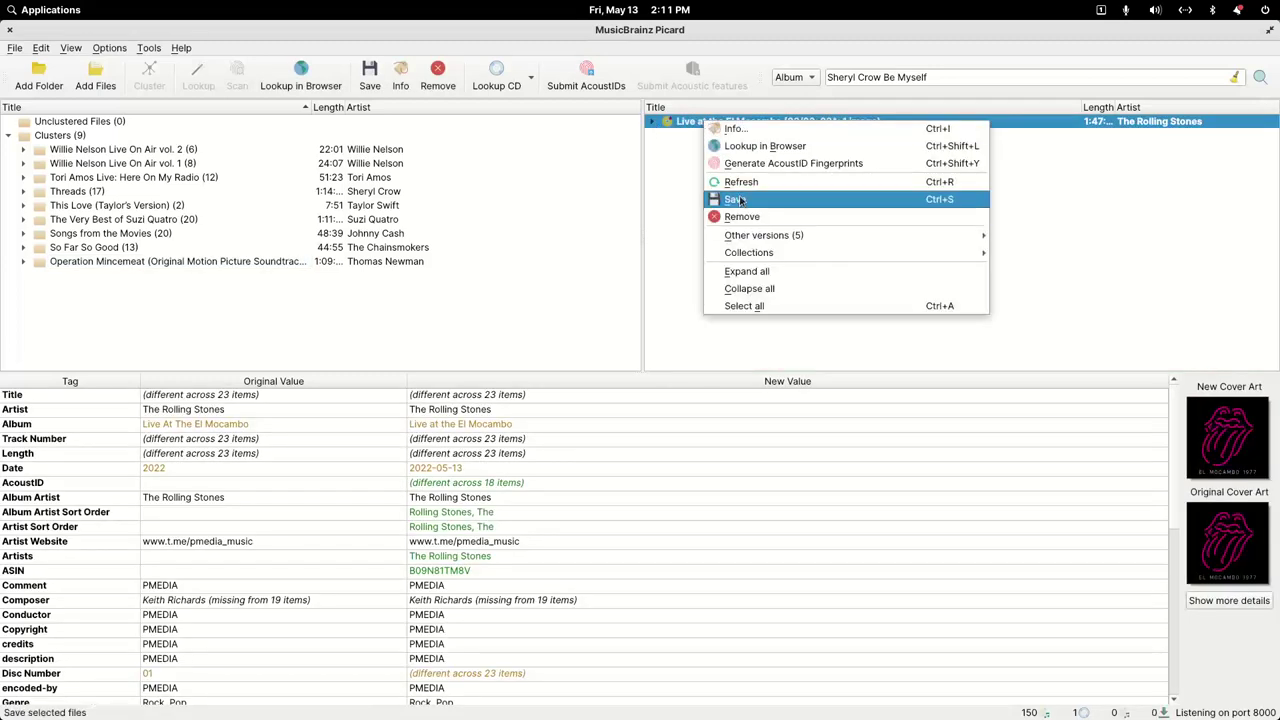
pyautogui.click(740, 199)
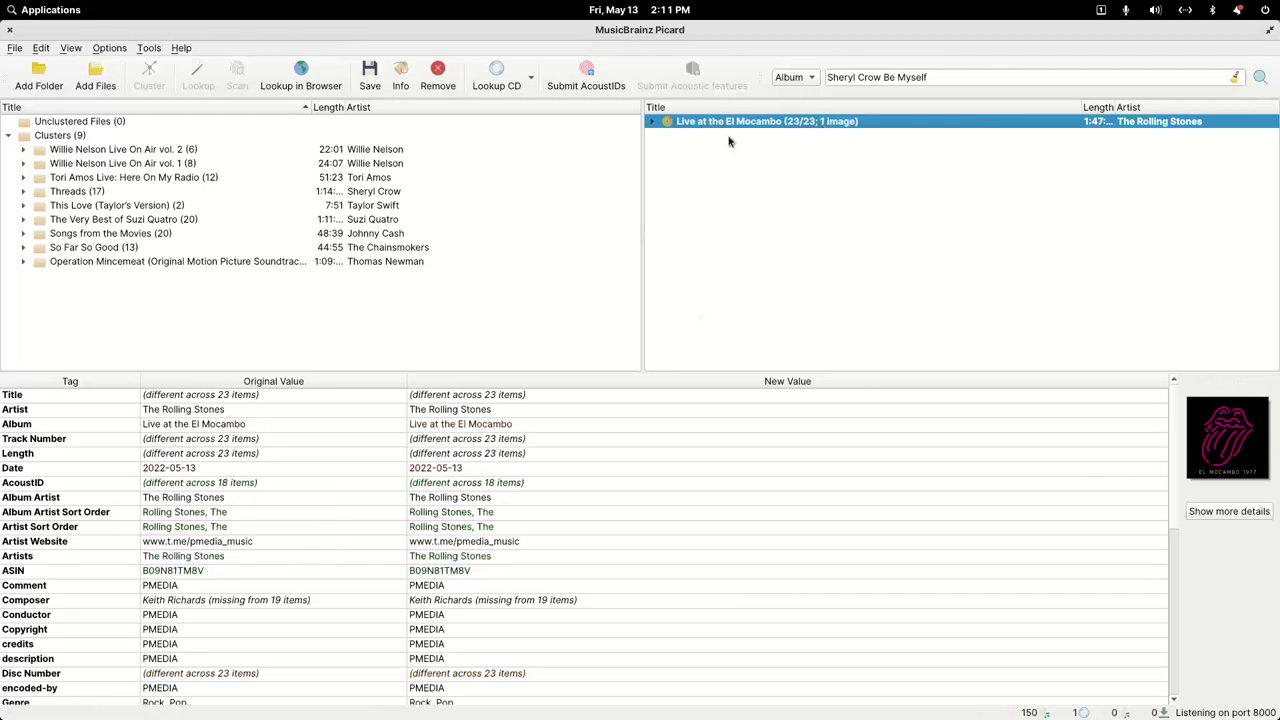
pyautogui.rightClick(735, 125)
pyautogui.click(760, 221)
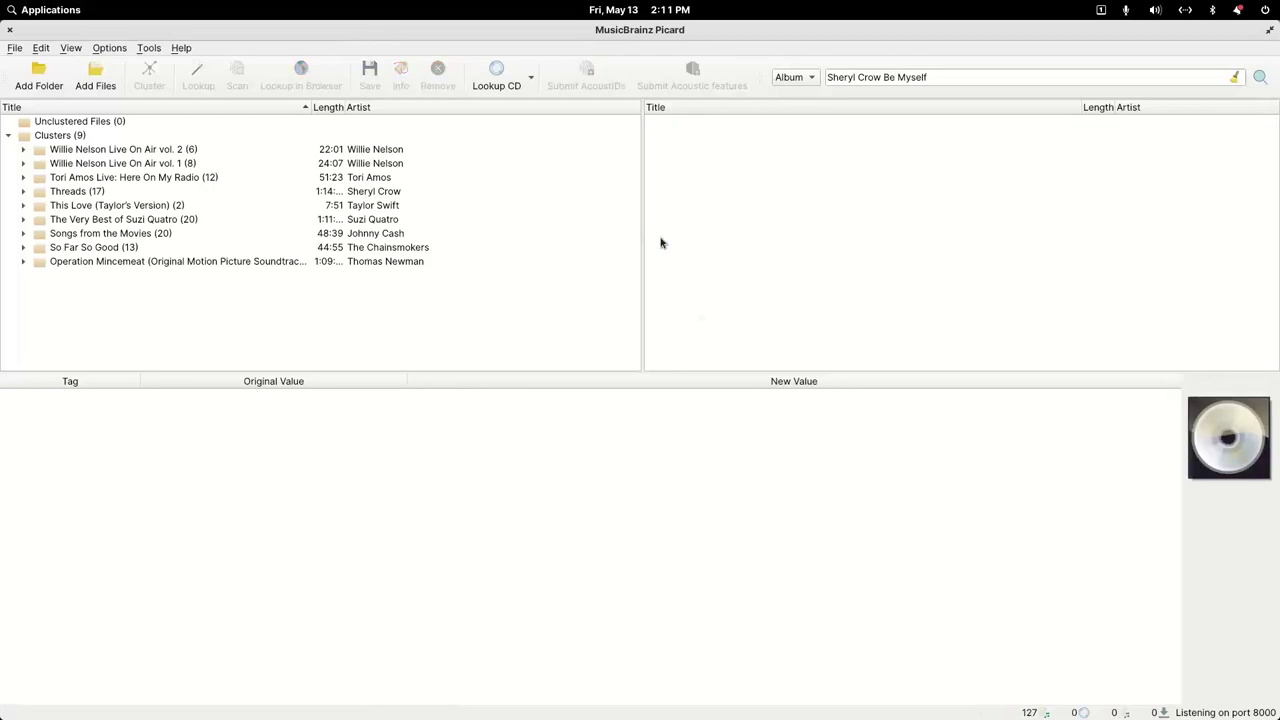
# Step: Scan the Tori Amos Live: Here On My Radio, Threads and This Love (Taylor's Version) clusters by audio fingerprint
pyautogui.click(71, 252)
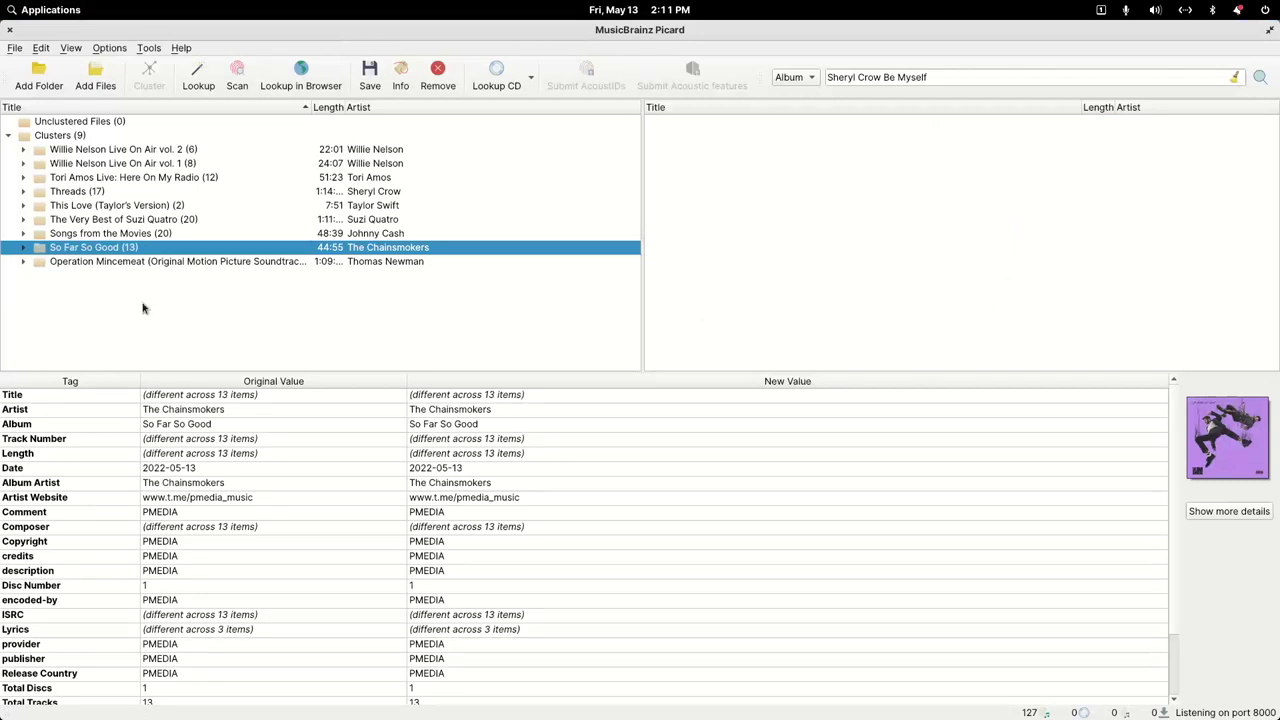
pyautogui.click(167, 323)
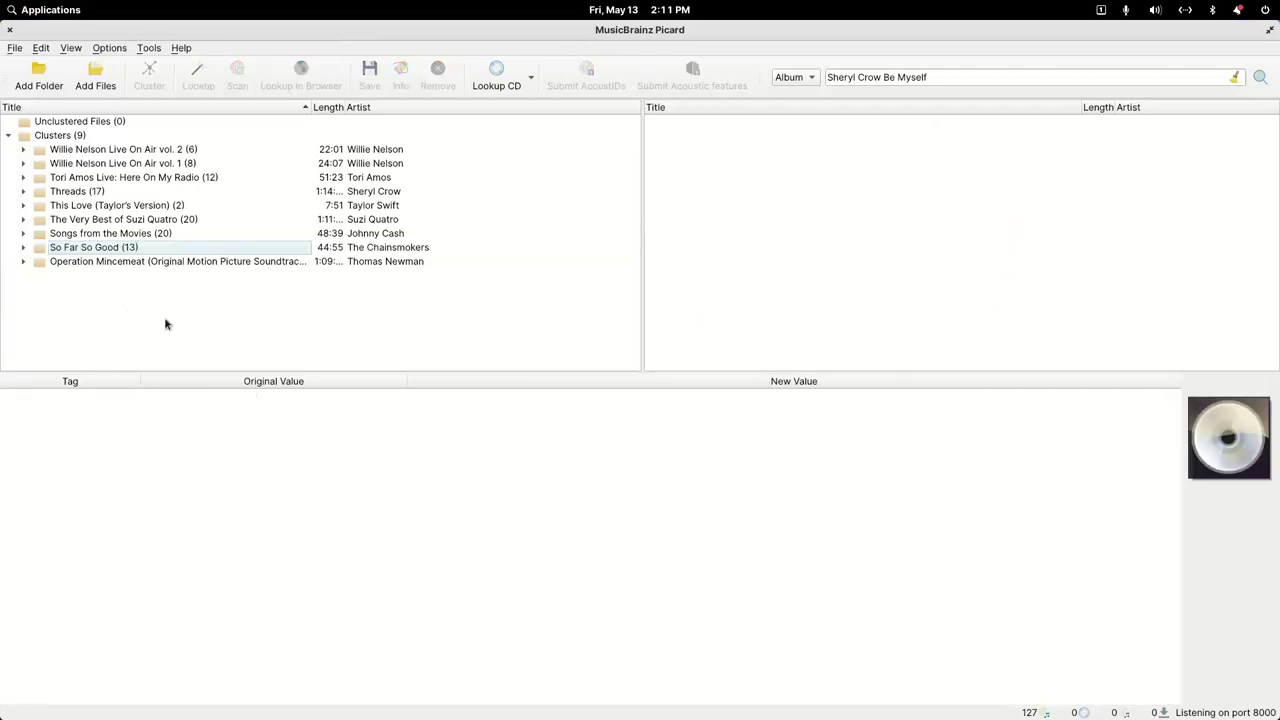
pyautogui.moveTo(125, 181); pyautogui.dragTo(128, 210)
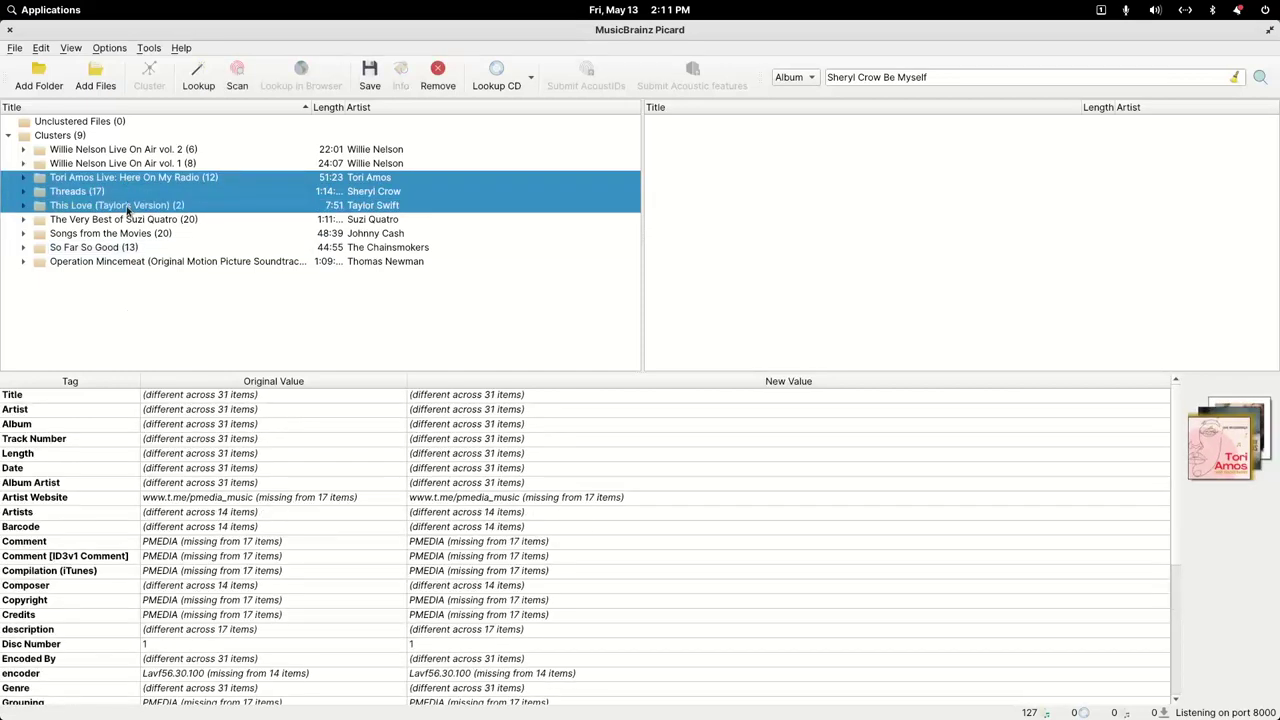
pyautogui.click(237, 75)
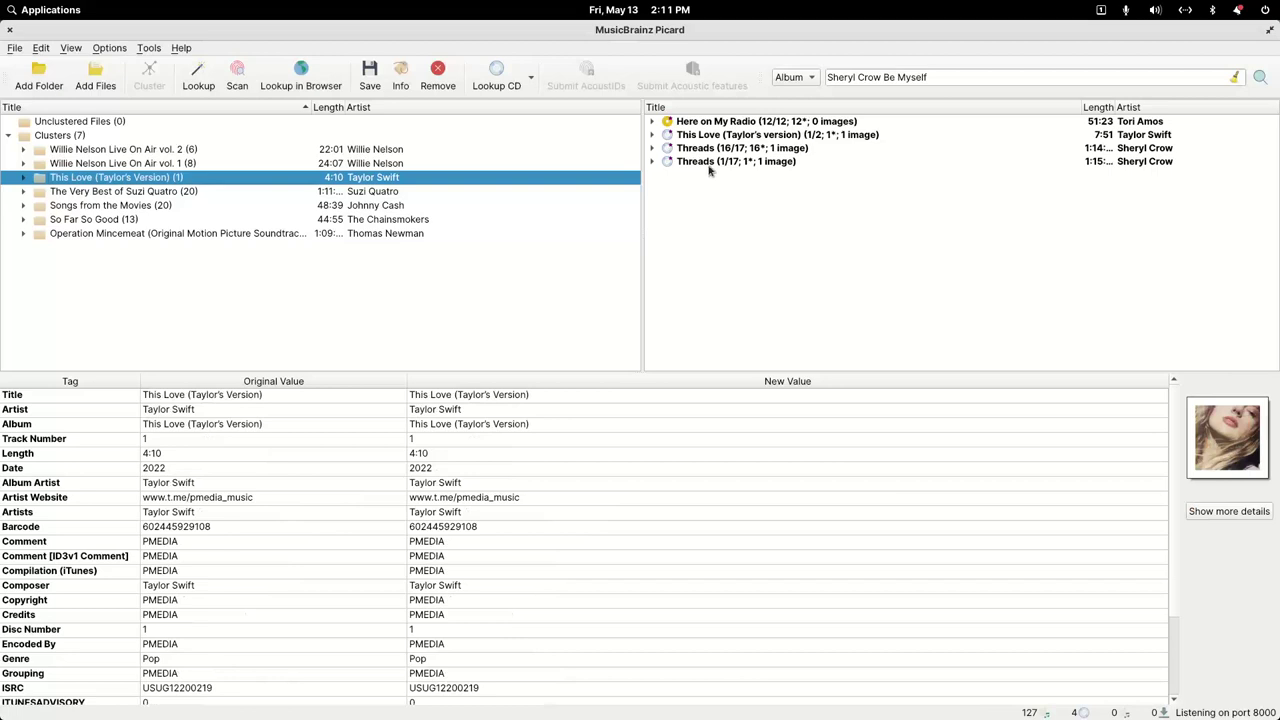
# Step: Save the new tags to the Here on My Radio files and remove the album from the session
pyautogui.click(708, 122)
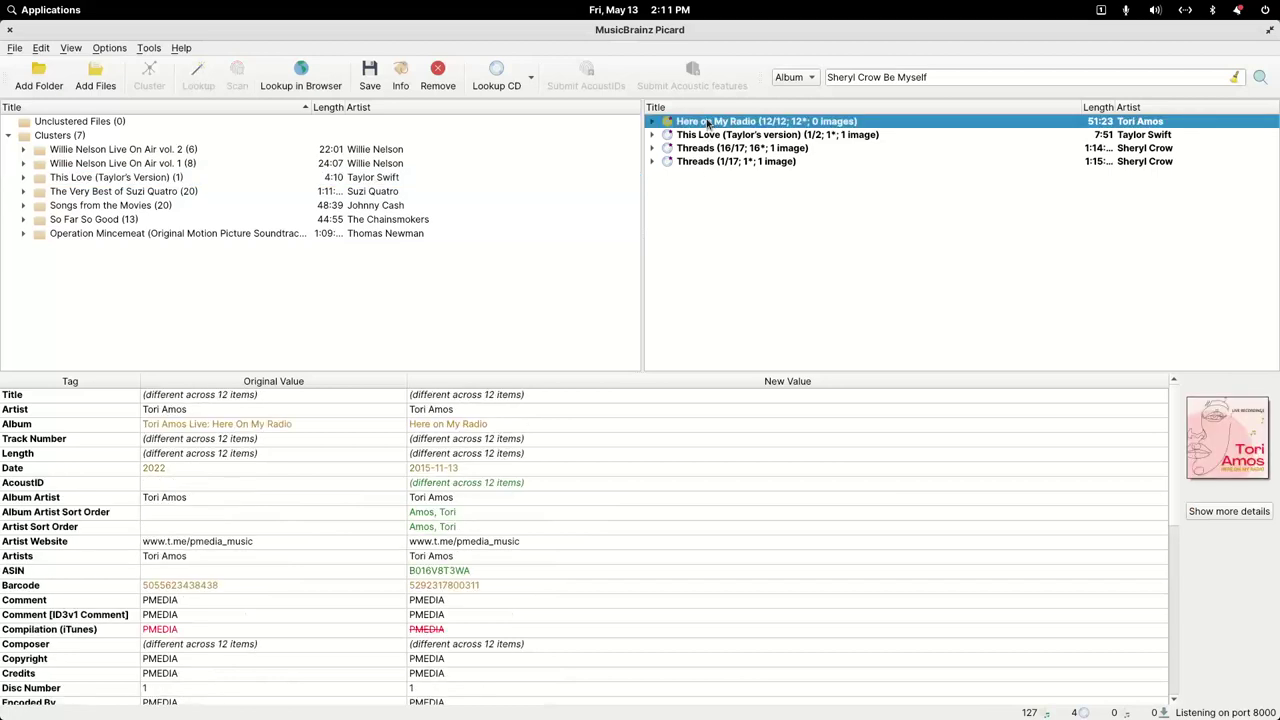
pyautogui.rightClick(708, 122)
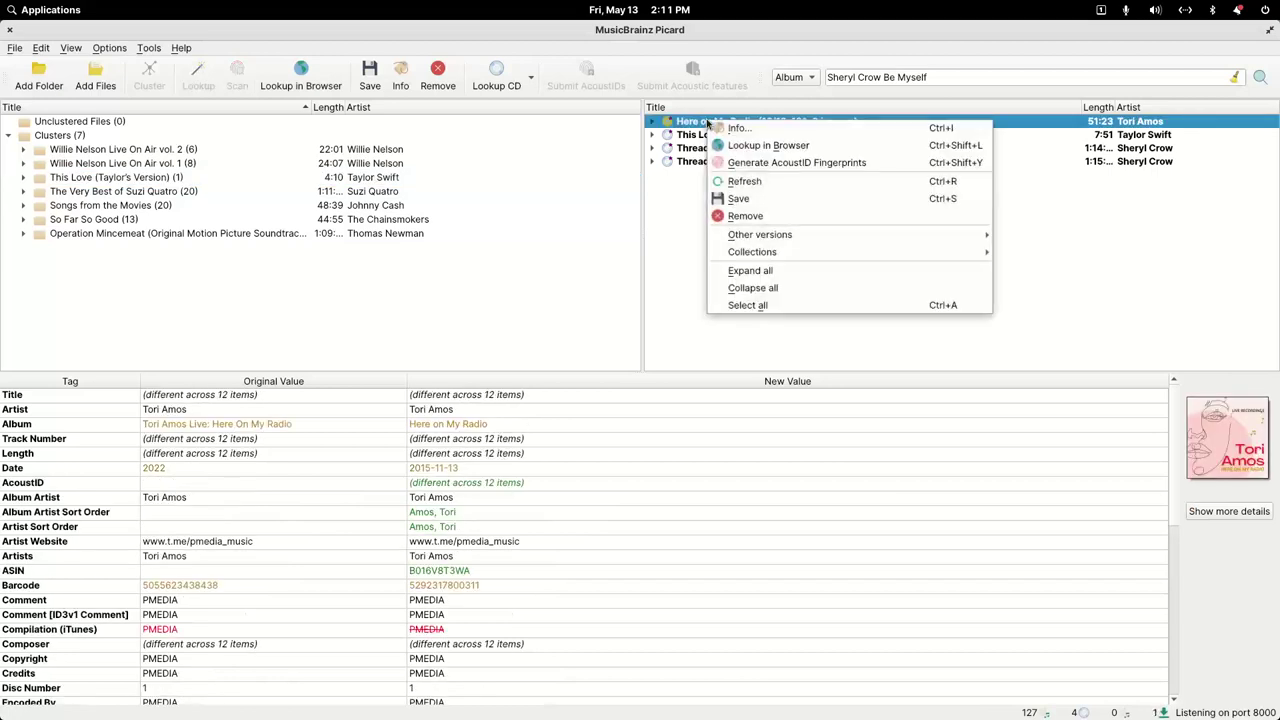
pyautogui.click(739, 201)
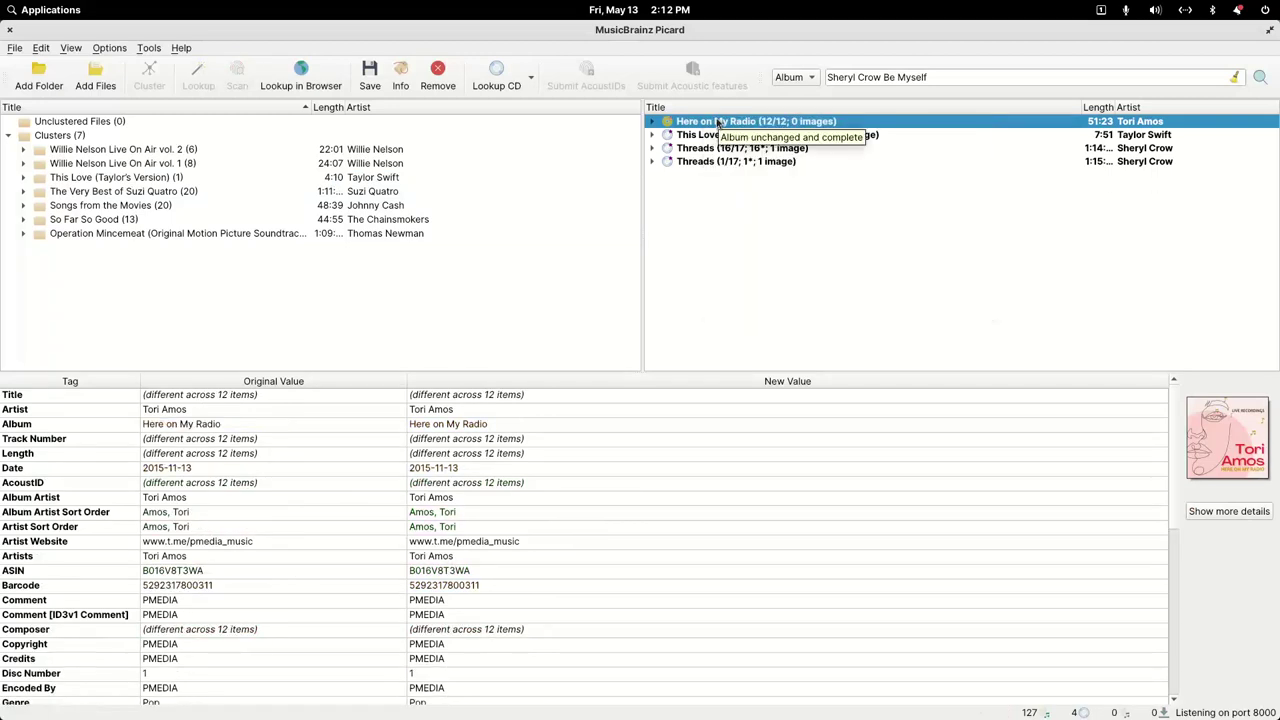
pyautogui.rightClick(717, 122)
pyautogui.click(754, 216)
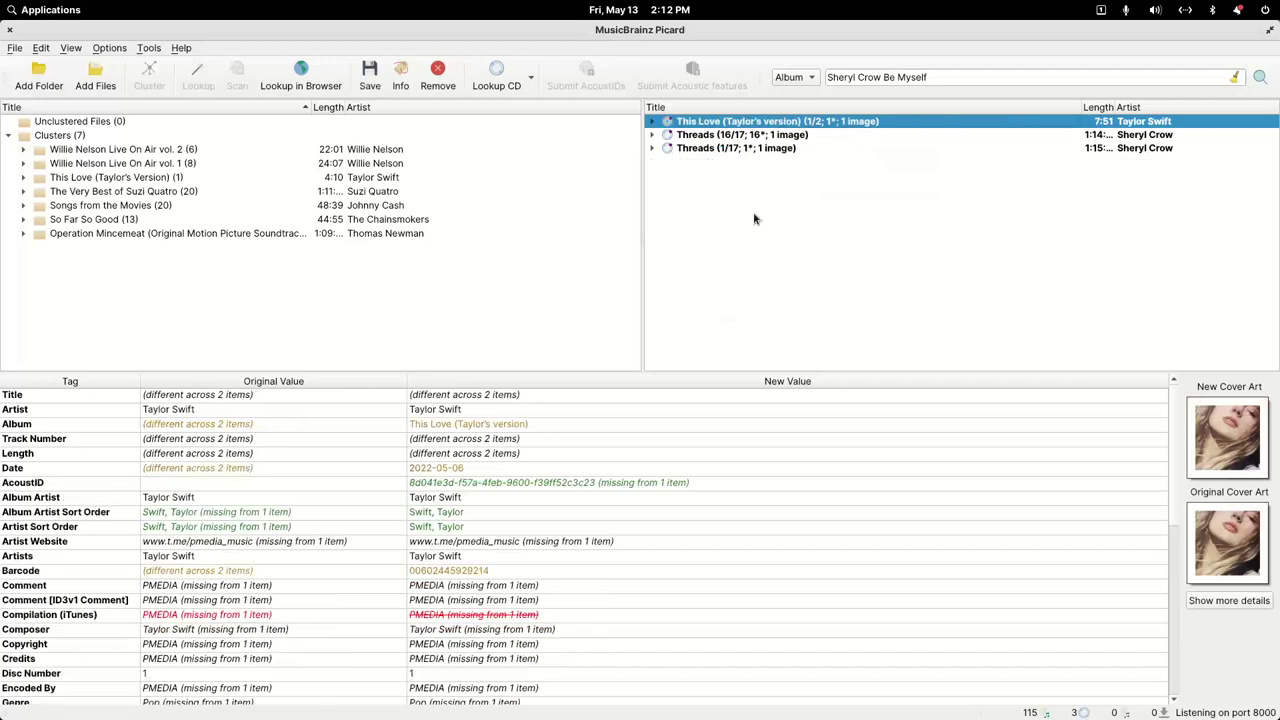
# Step: Compare the two Threads matches and move the Prove You Wrong file out of the one-file match back to the unclustered files
pyautogui.click(652, 148)
pyautogui.click(700, 135)
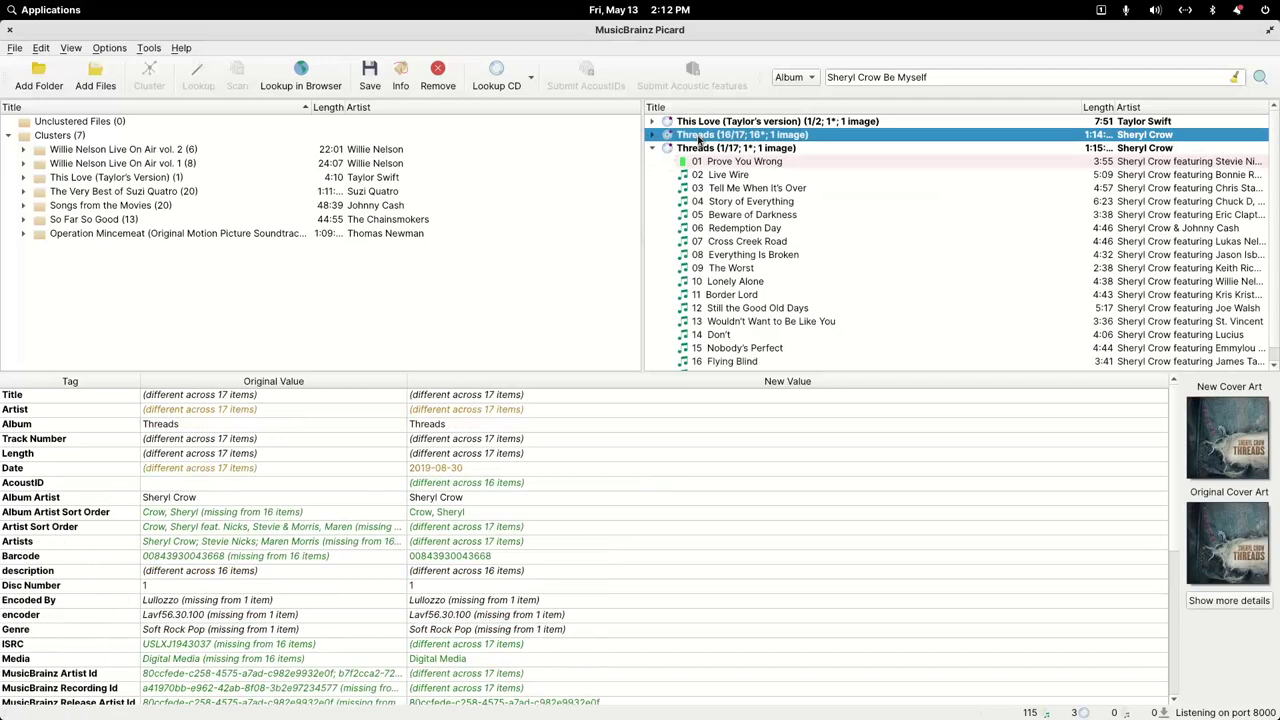
pyautogui.click(700, 148)
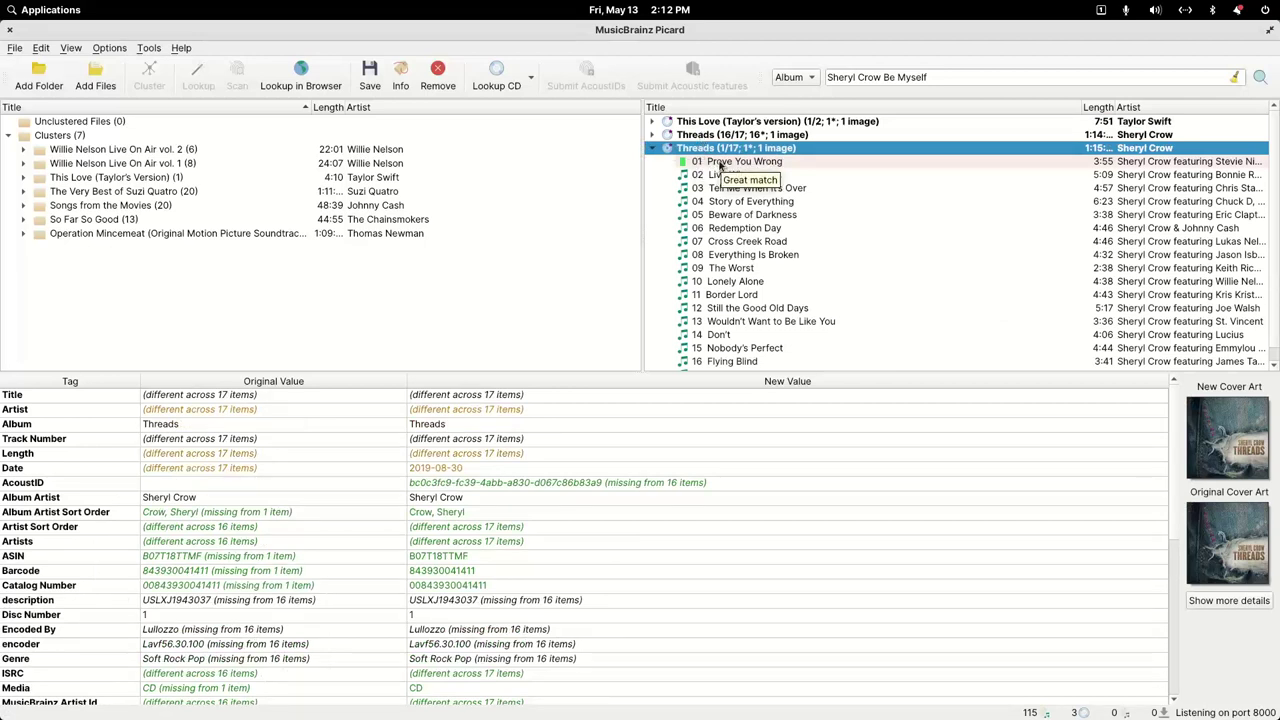
pyautogui.click(720, 163)
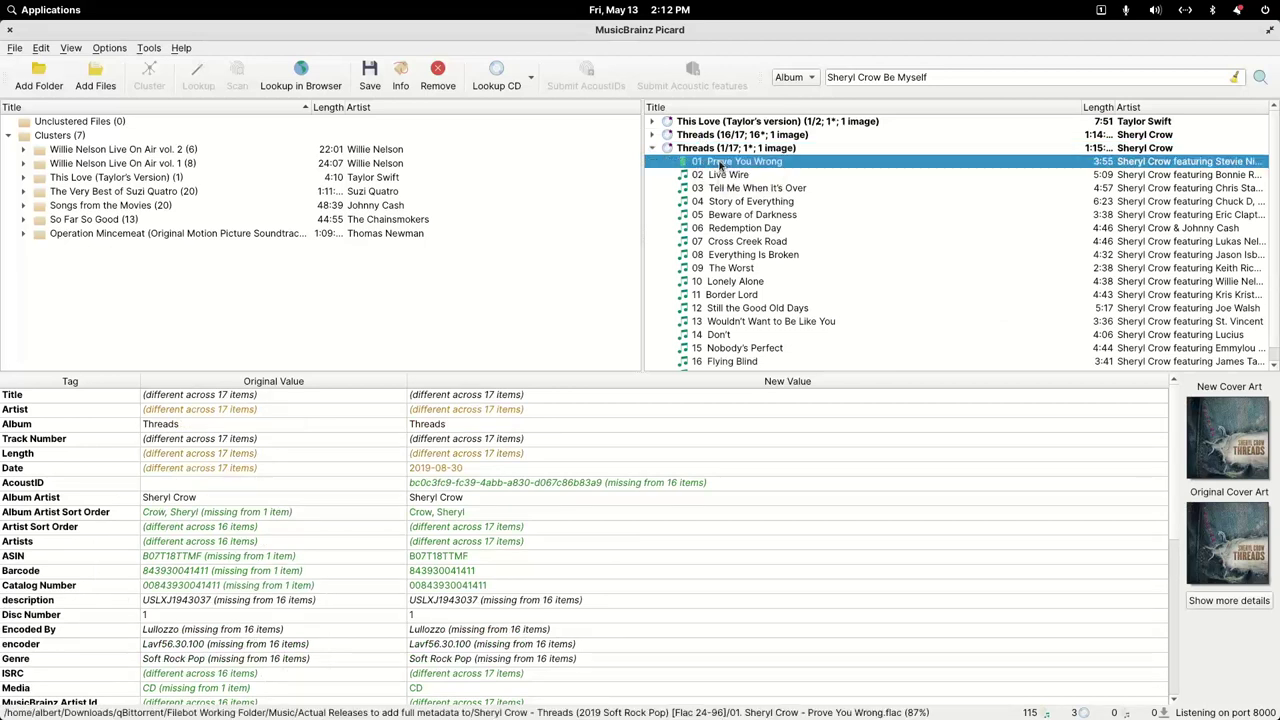
pyautogui.click(652, 136)
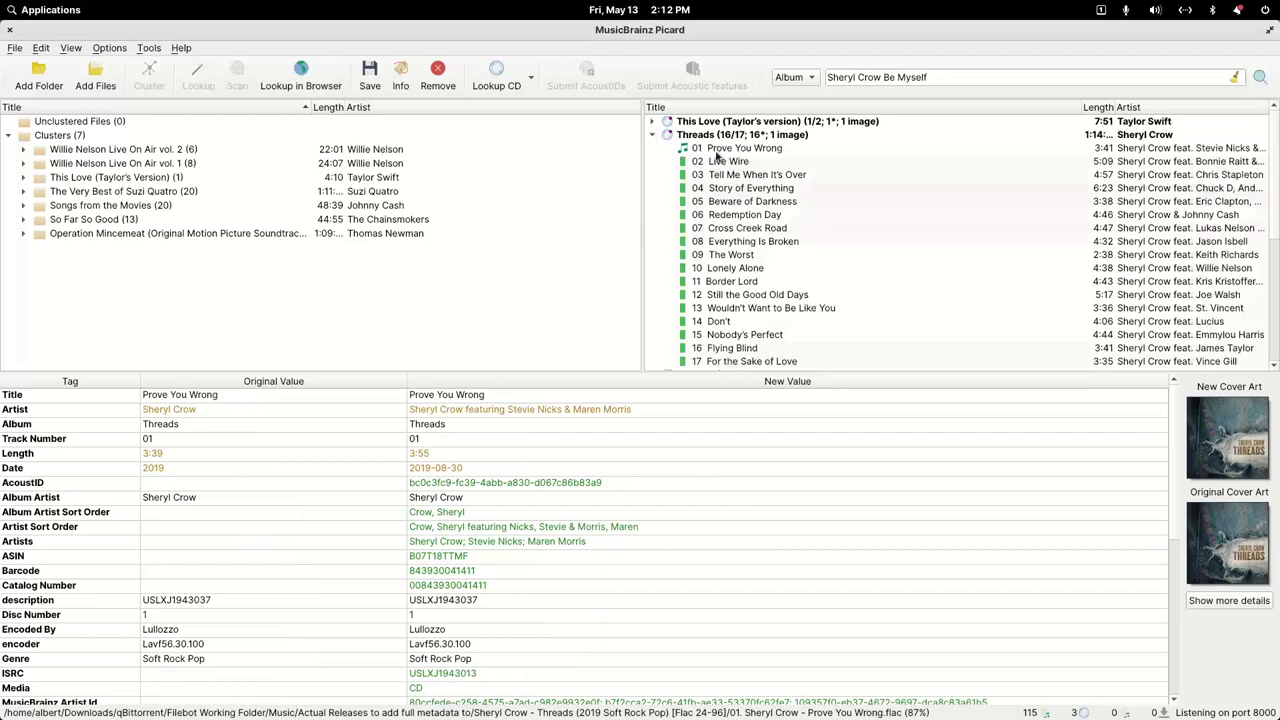
pyautogui.click(653, 135)
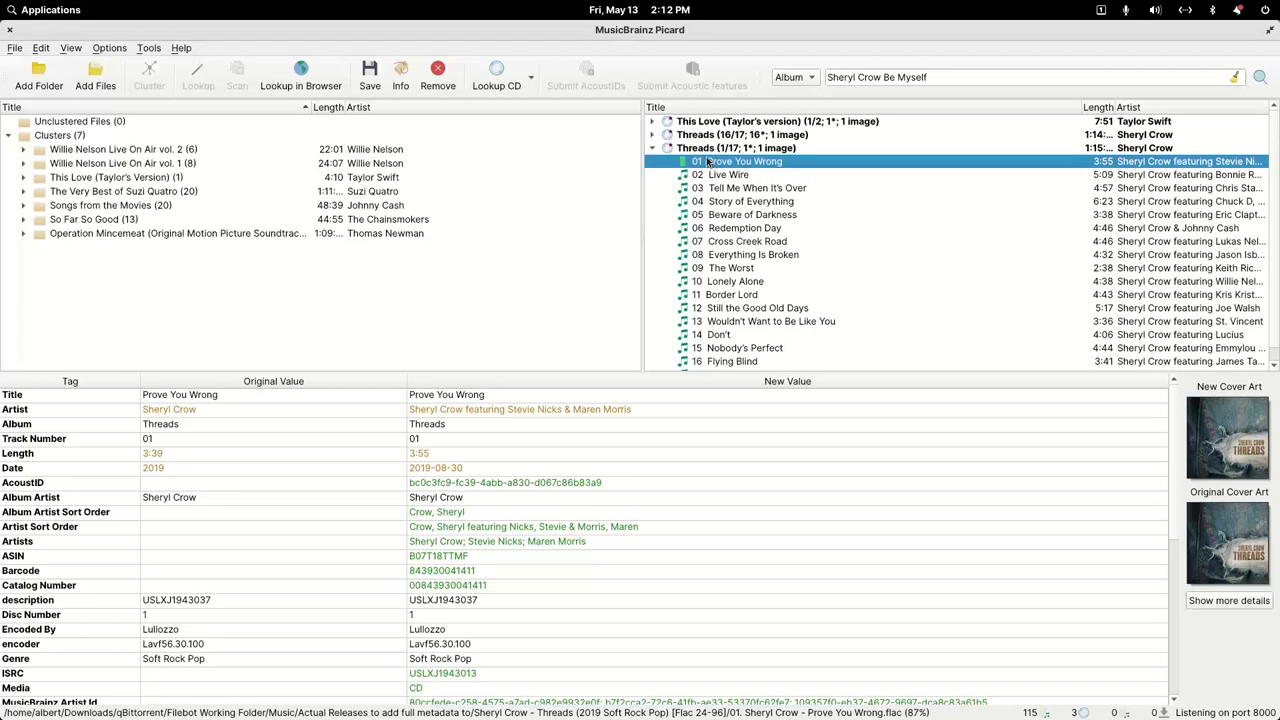
pyautogui.moveTo(707, 161); pyautogui.dragTo(213, 268)
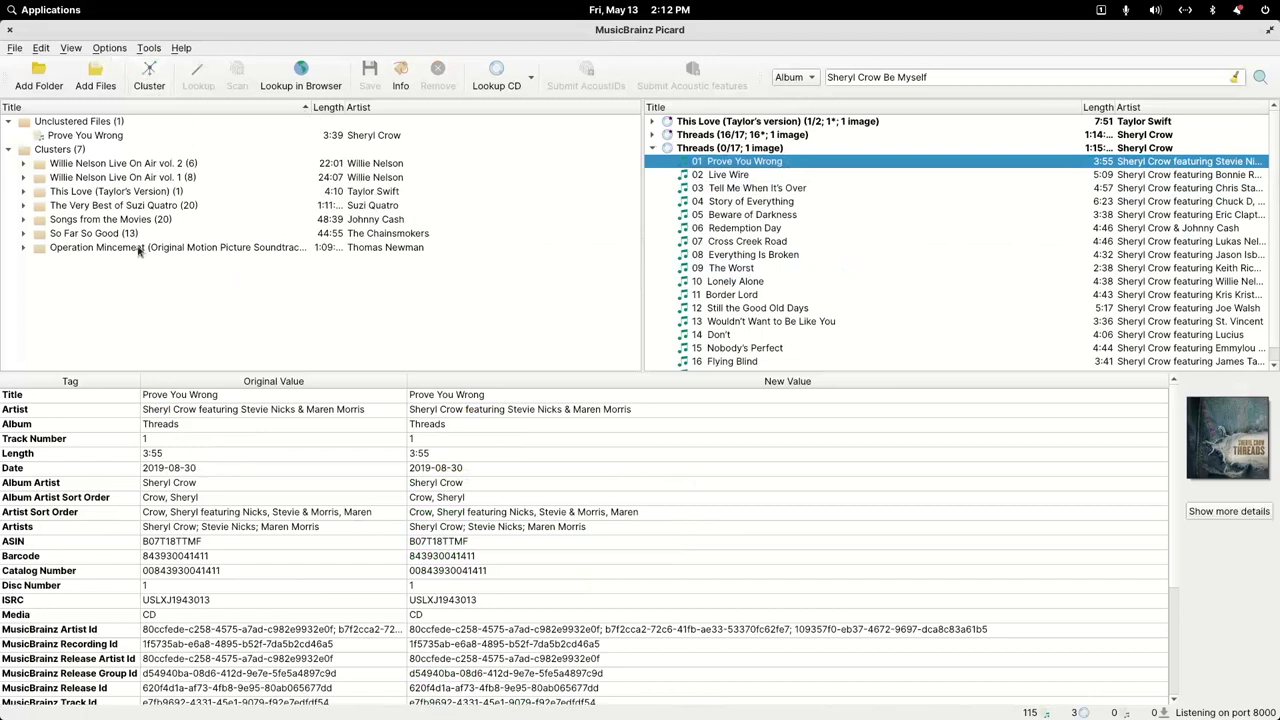
# Step: Remove the empty Threads album and assign the unclustered Prove You Wrong file to the remaining Threads album
pyautogui.click(678, 150)
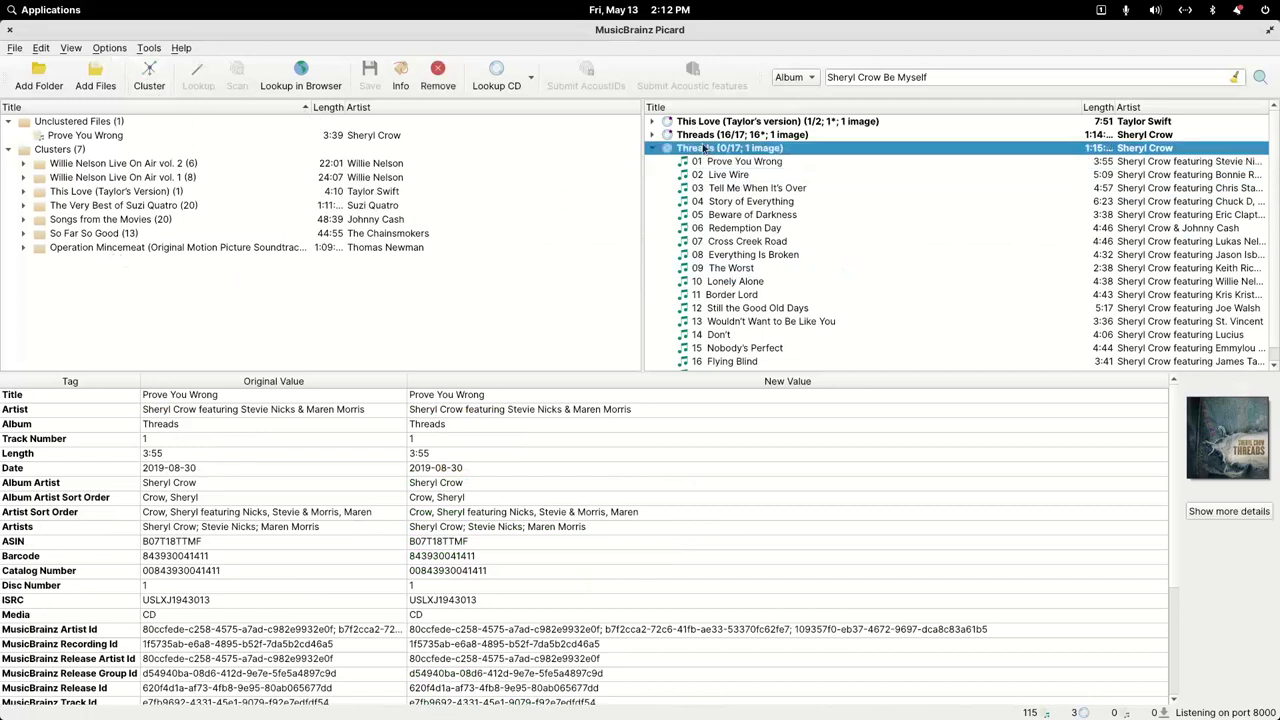
pyautogui.rightClick(702, 146)
pyautogui.click(751, 224)
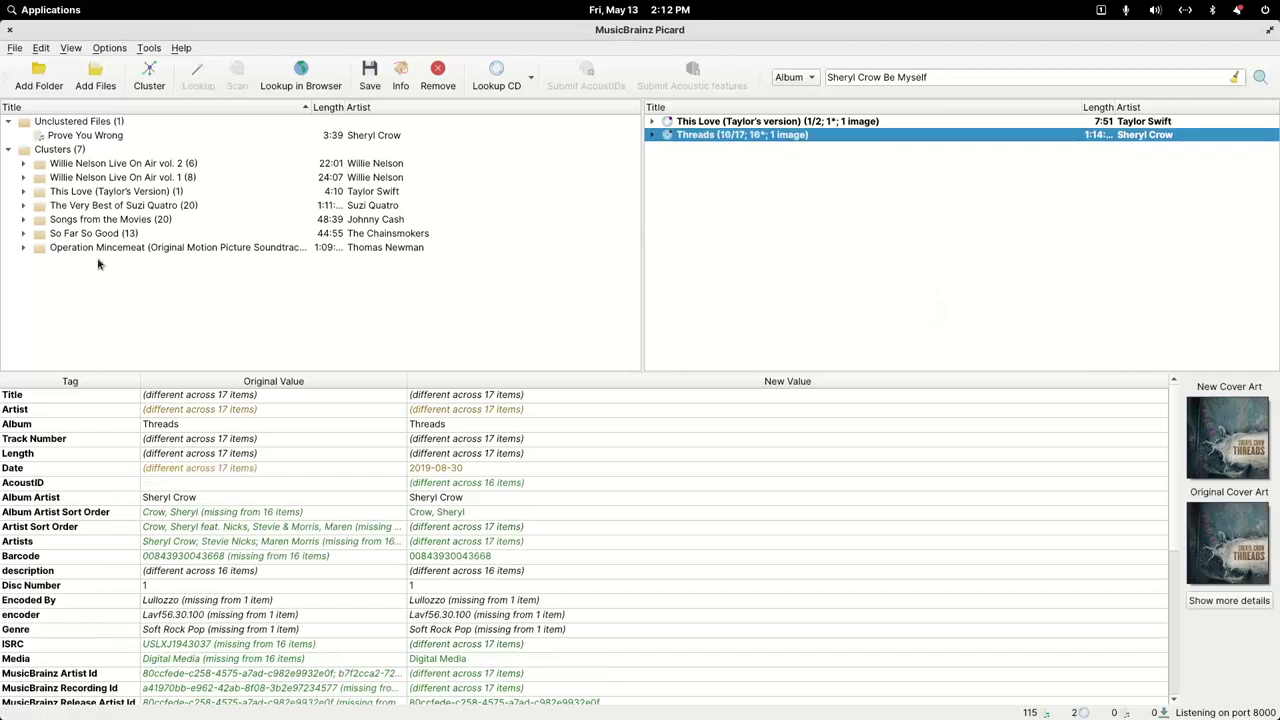
pyautogui.click(88, 123)
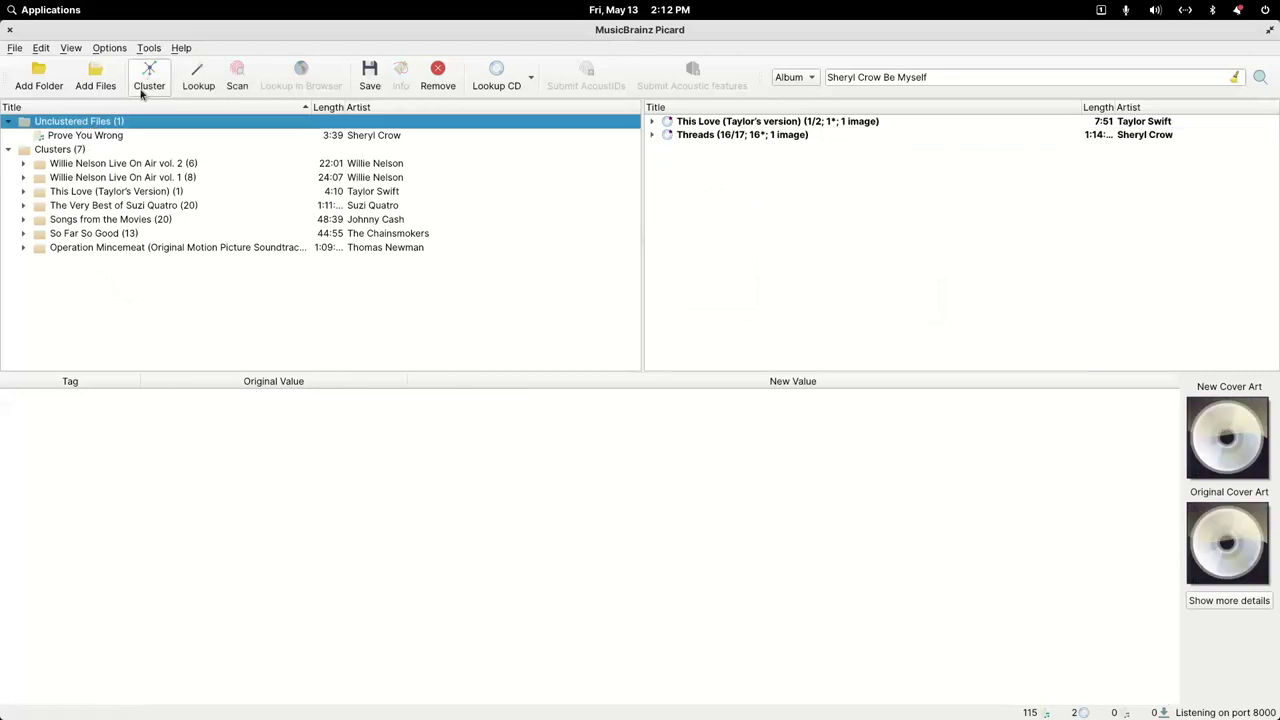
pyautogui.moveTo(97, 141); pyautogui.dragTo(723, 137)
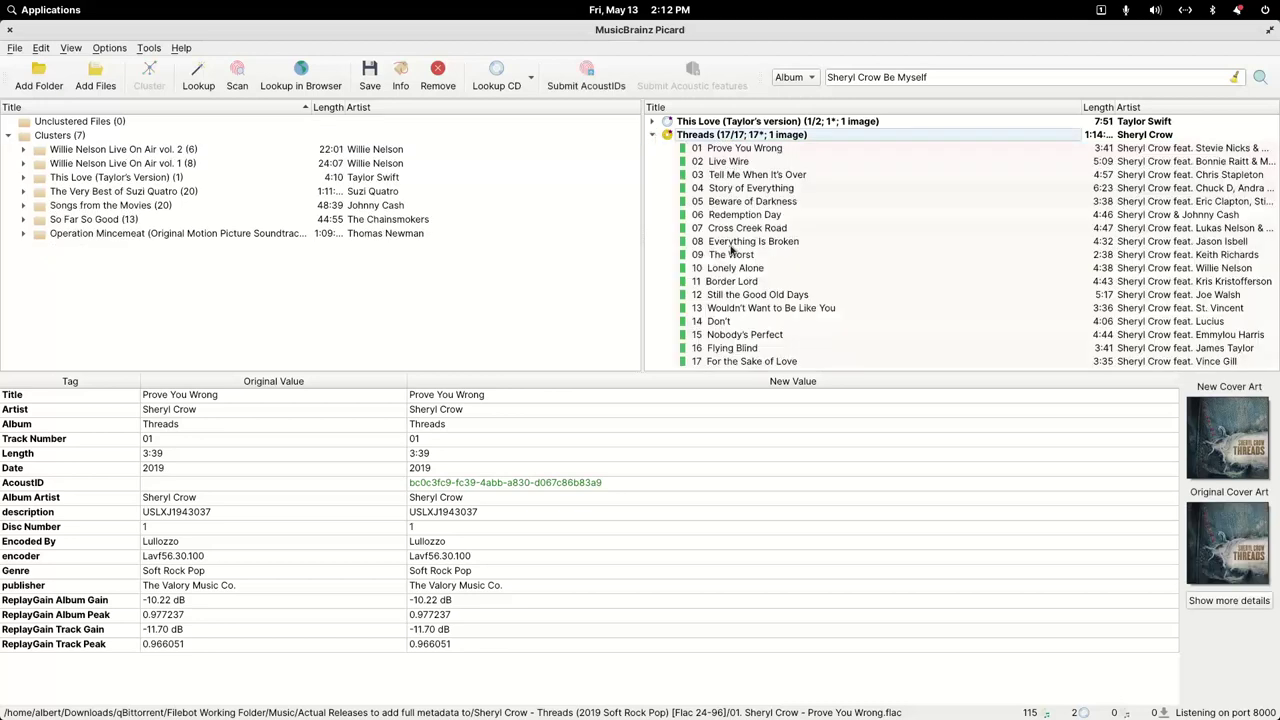
# Step: Save the new tags to the Threads files and remove the album from the session
pyautogui.click(651, 134)
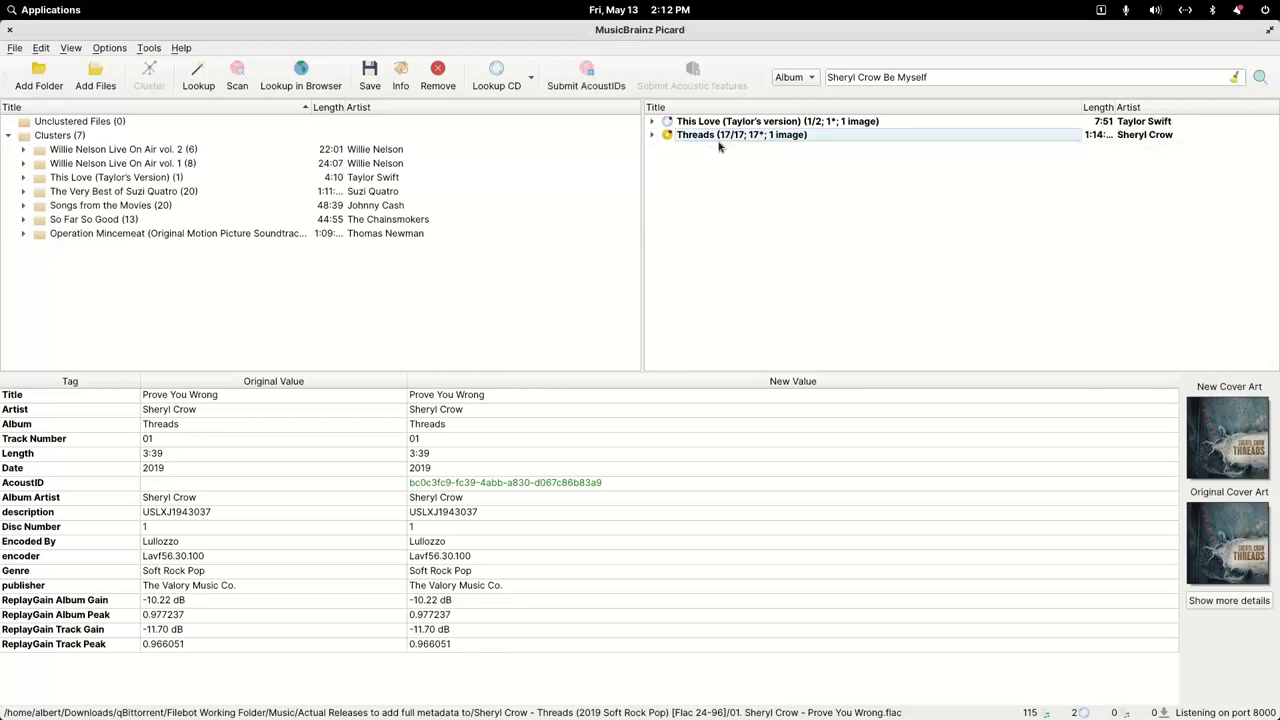
pyautogui.rightClick(735, 140)
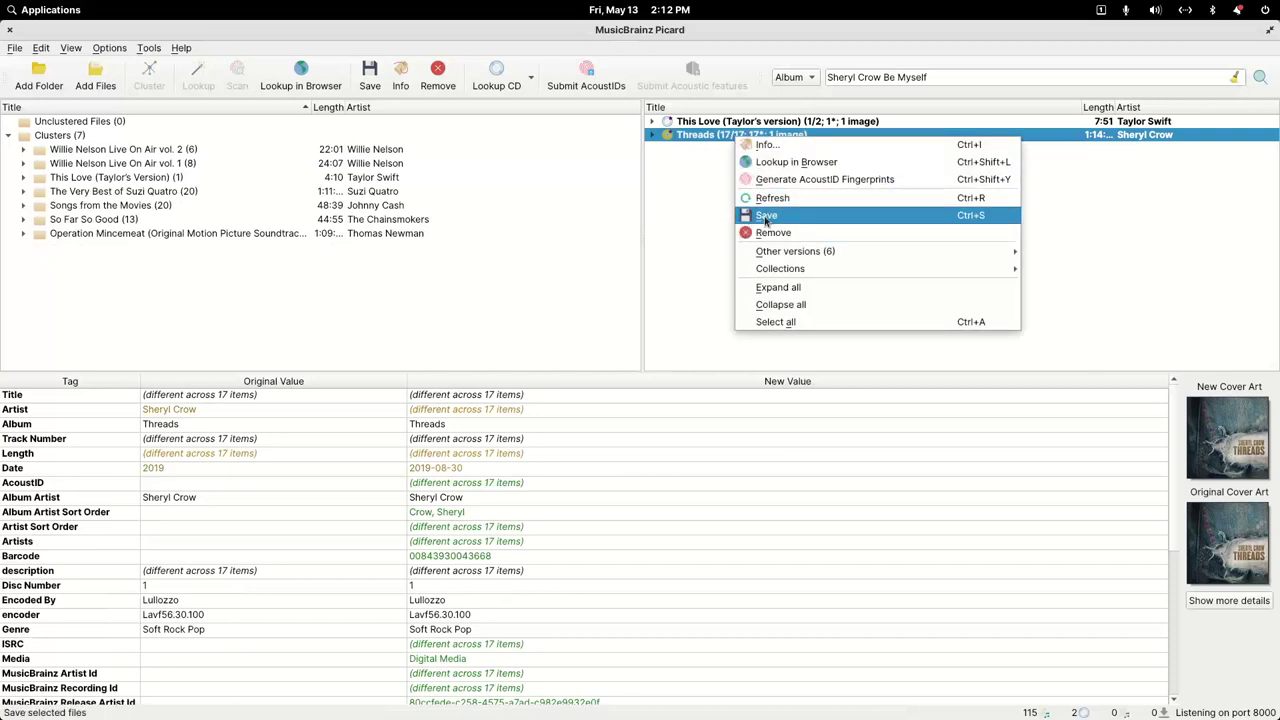
pyautogui.click(765, 222)
pyautogui.rightClick(728, 132)
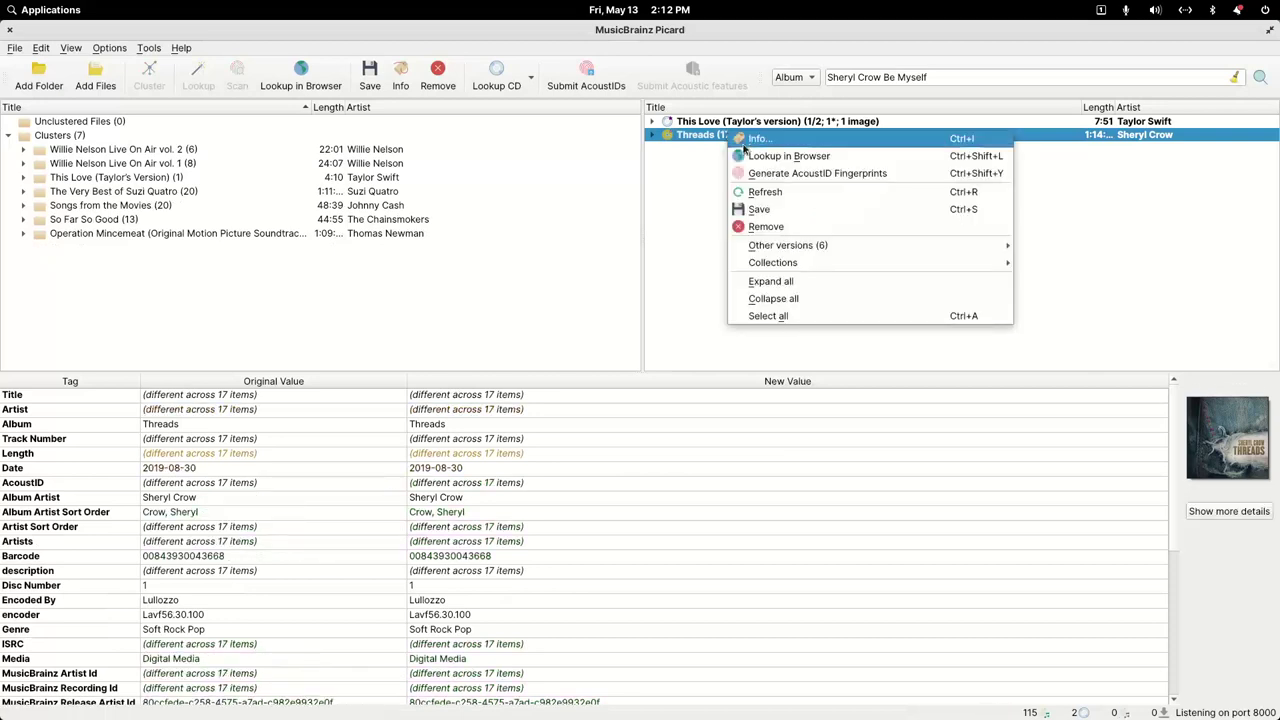
pyautogui.click(765, 227)
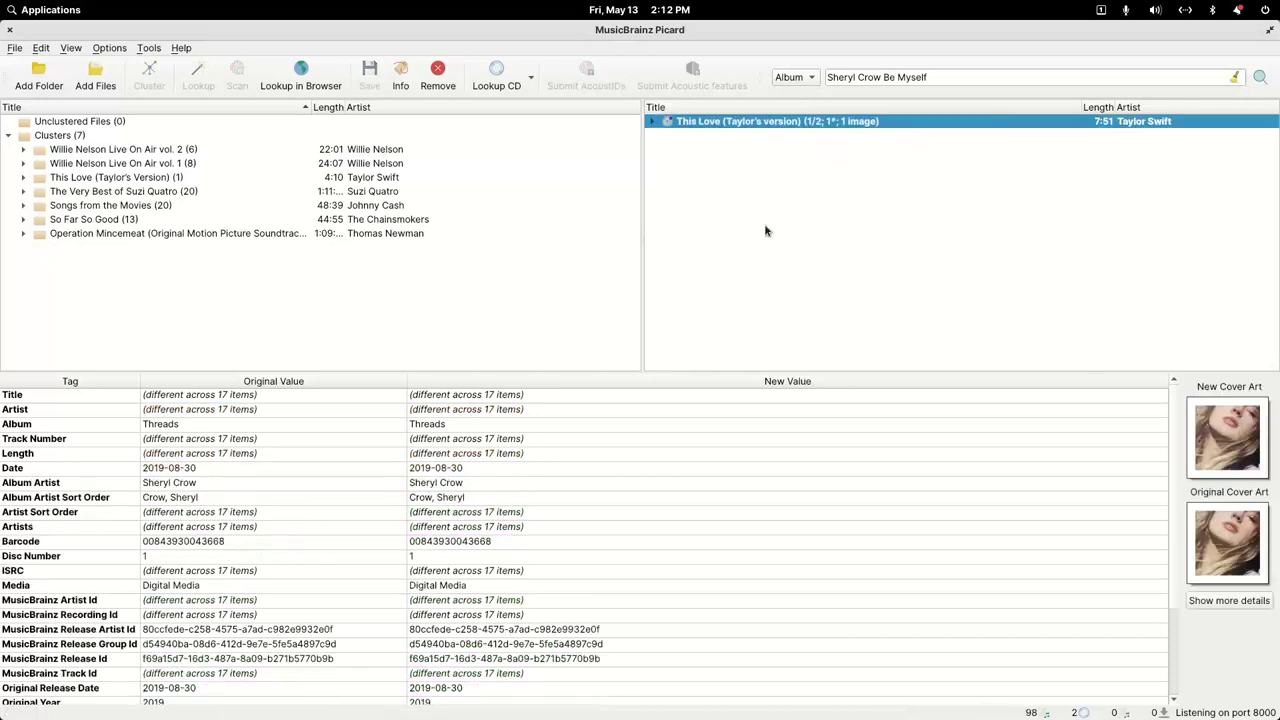
# Step: Assign the leftover This Love (Taylor's Version) file from its cluster to track 01 of the matched album
pyautogui.click(651, 122)
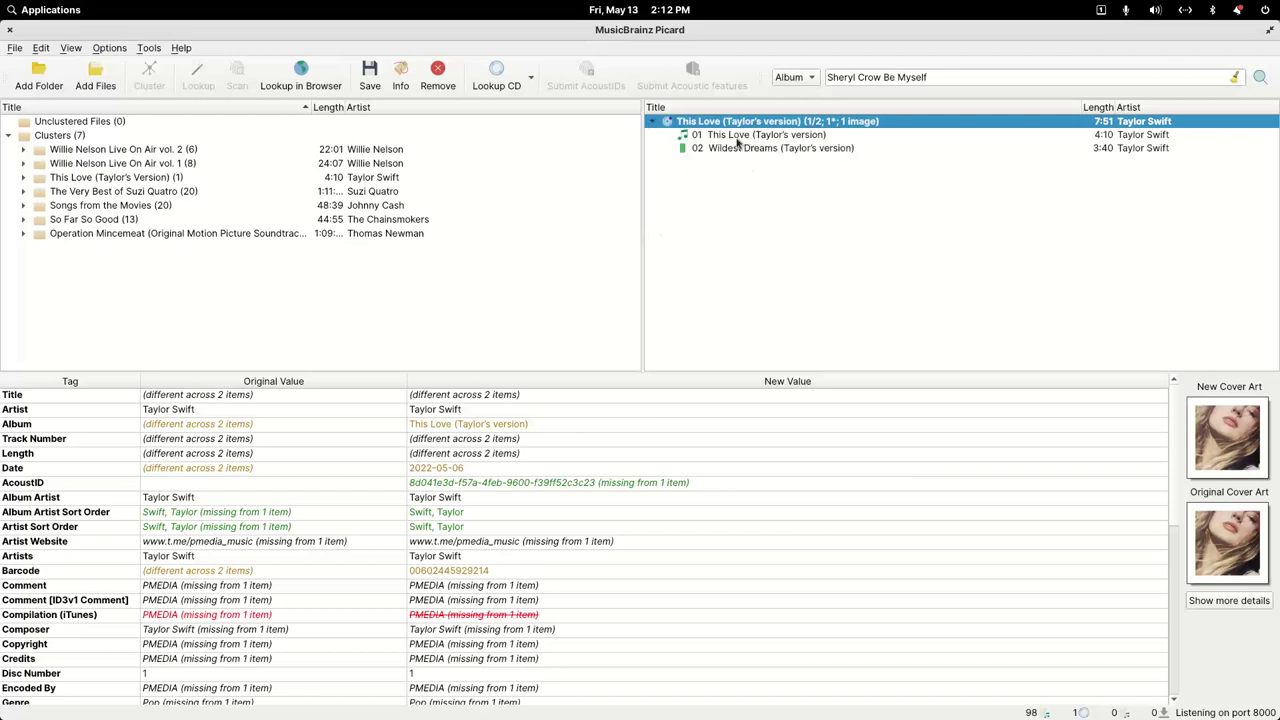
pyautogui.click(23, 177)
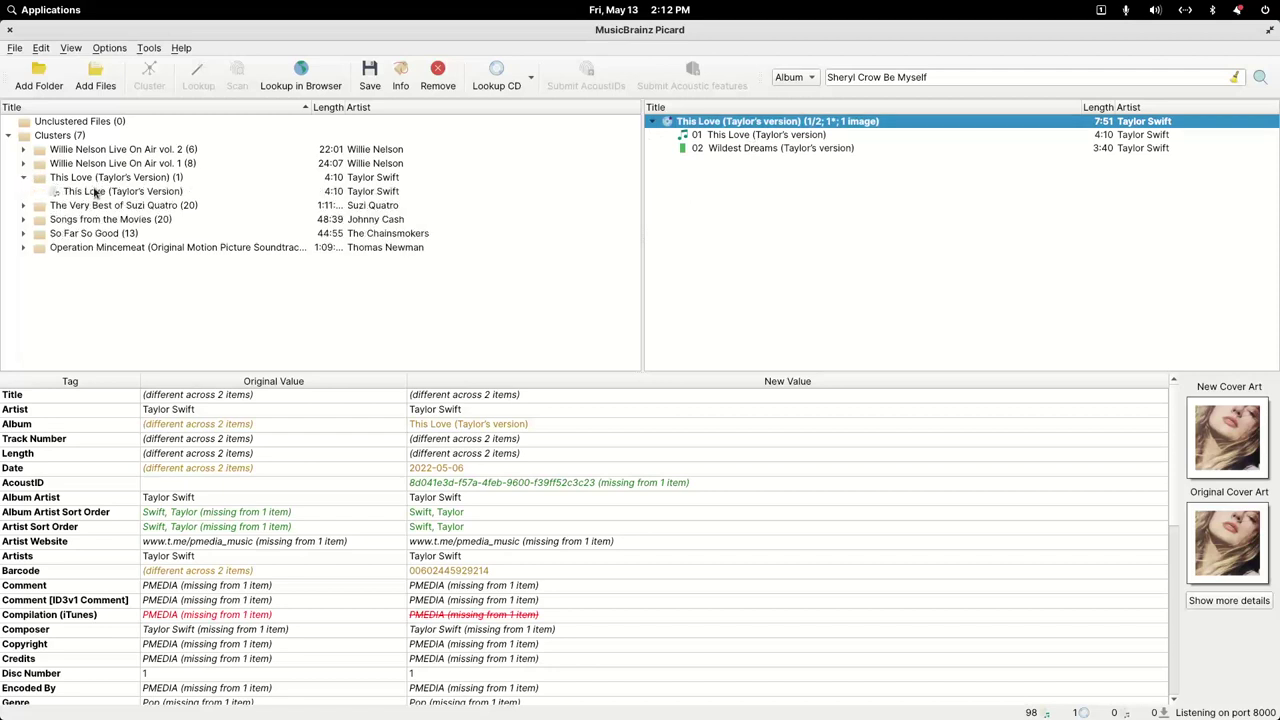
pyautogui.moveTo(96, 193); pyautogui.dragTo(712, 140)
# Step: Save the new tags to the This Love (Taylor's version) files and remove the album from the session
pyautogui.click(712, 121)
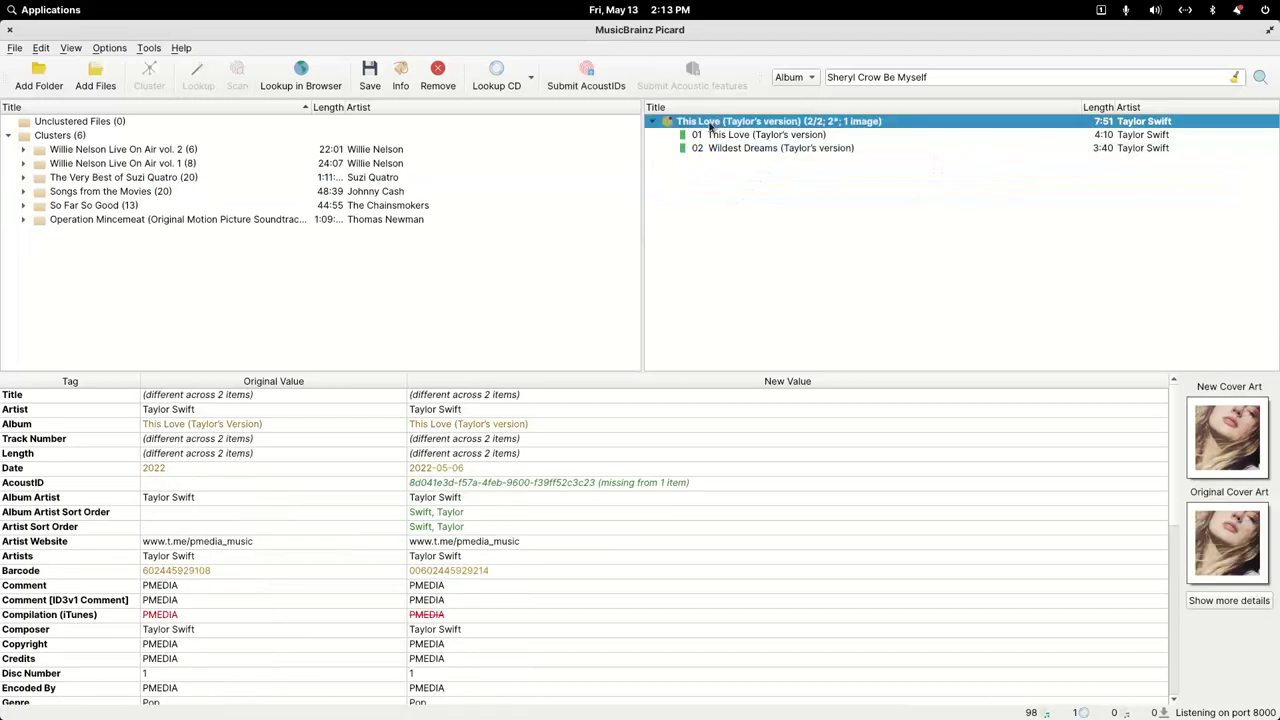
pyautogui.rightClick(725, 124)
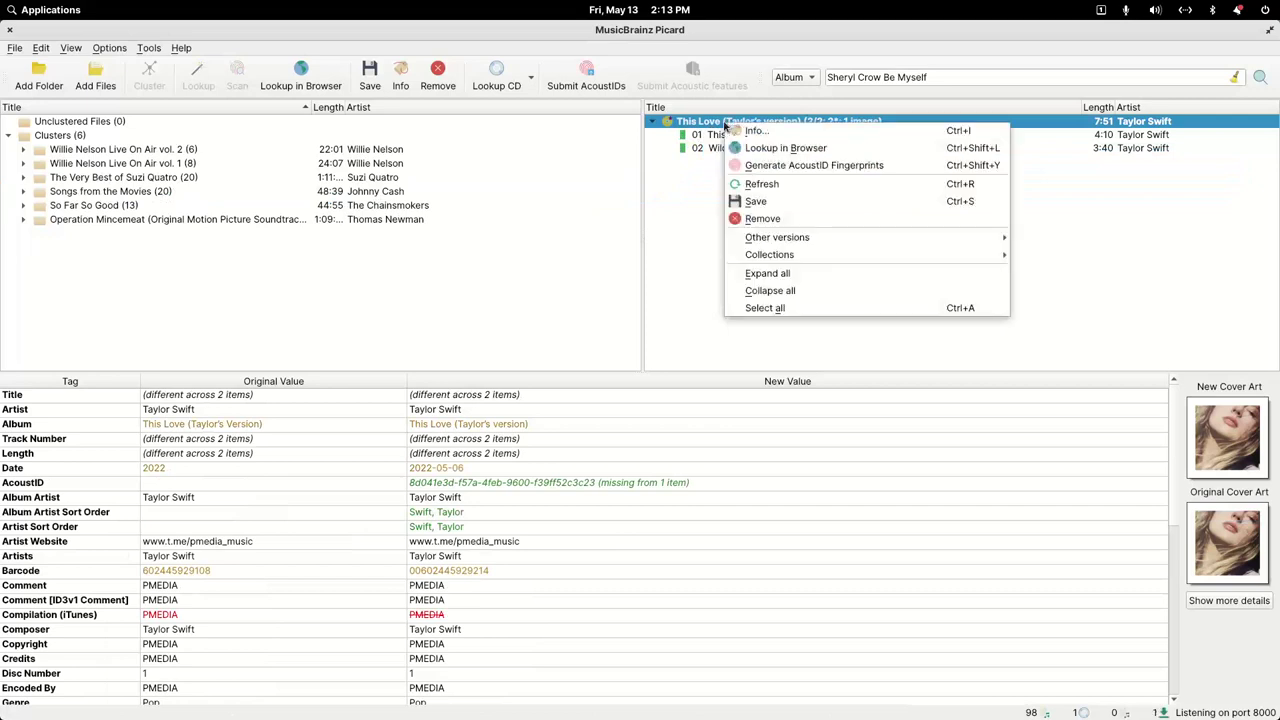
pyautogui.click(765, 203)
pyautogui.rightClick(740, 123)
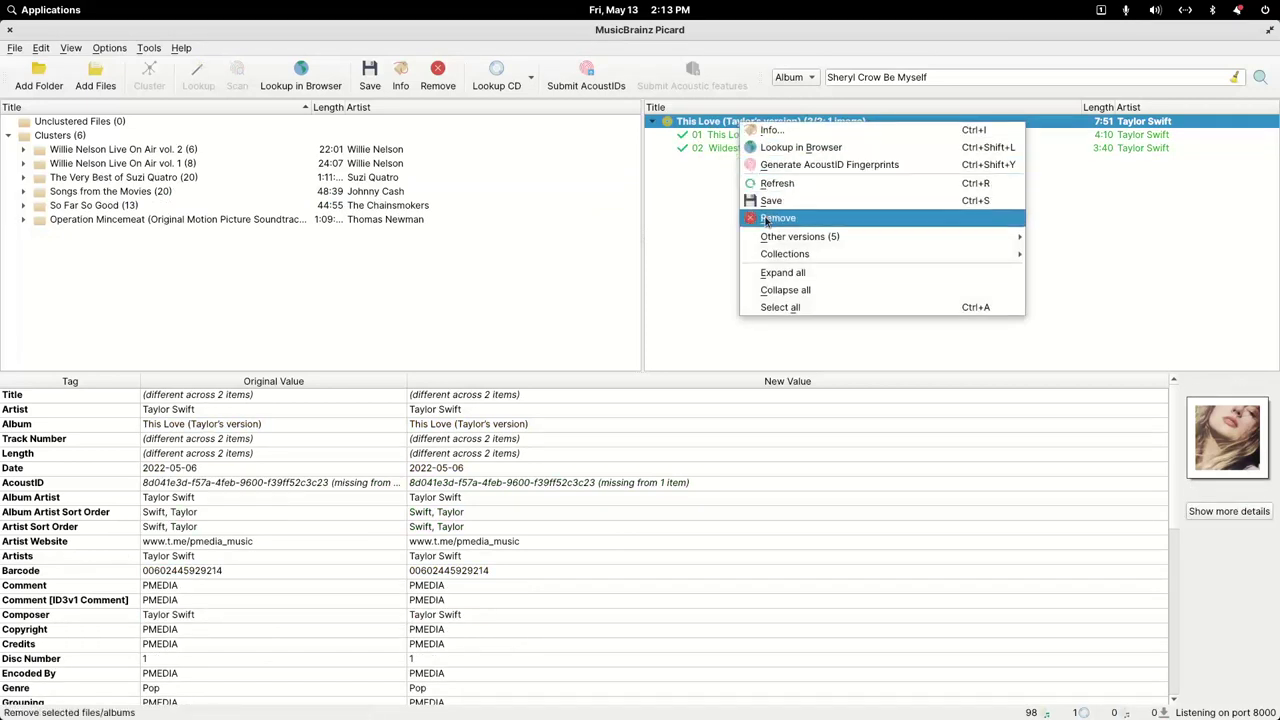
pyautogui.click(767, 219)
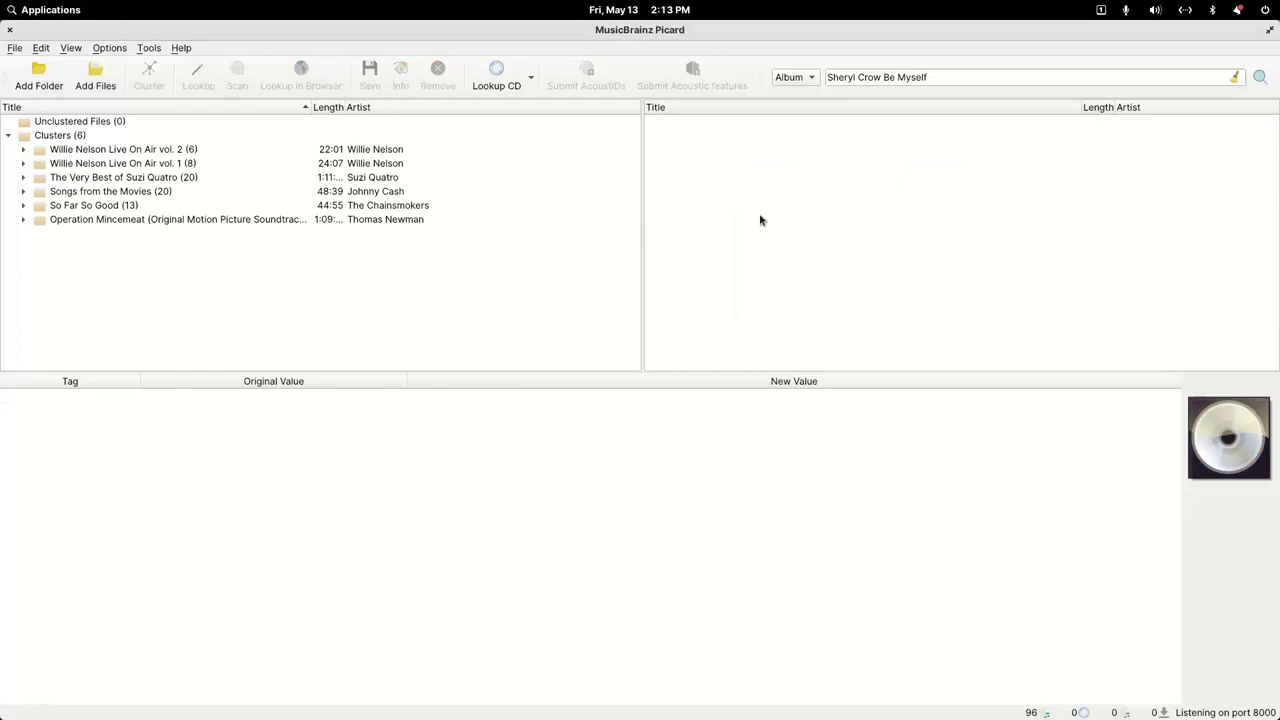
# Step: Look up the So Far So Good and Operation Mincemeat clusters together in MusicBrainz
pyautogui.click(106, 207)
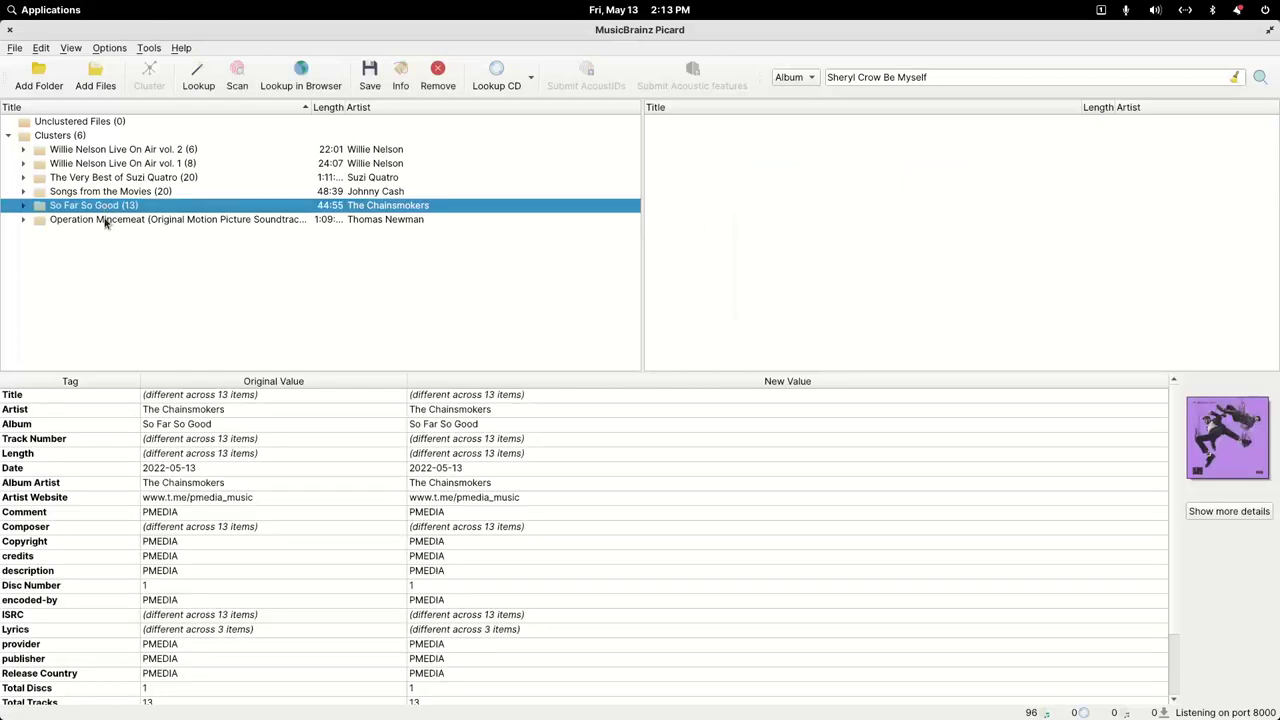
pyautogui.keyDown('shift'); pyautogui.click(105, 221); pyautogui.keyUp('shift')
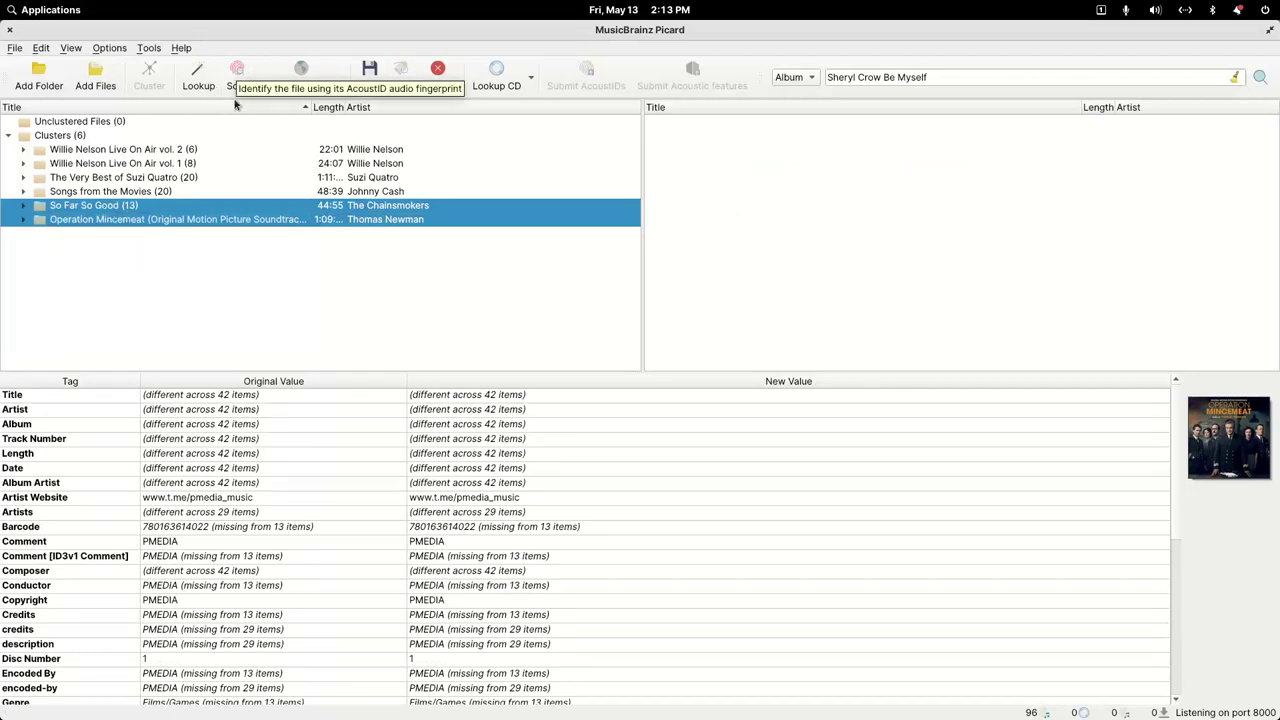
pyautogui.click(198, 76)
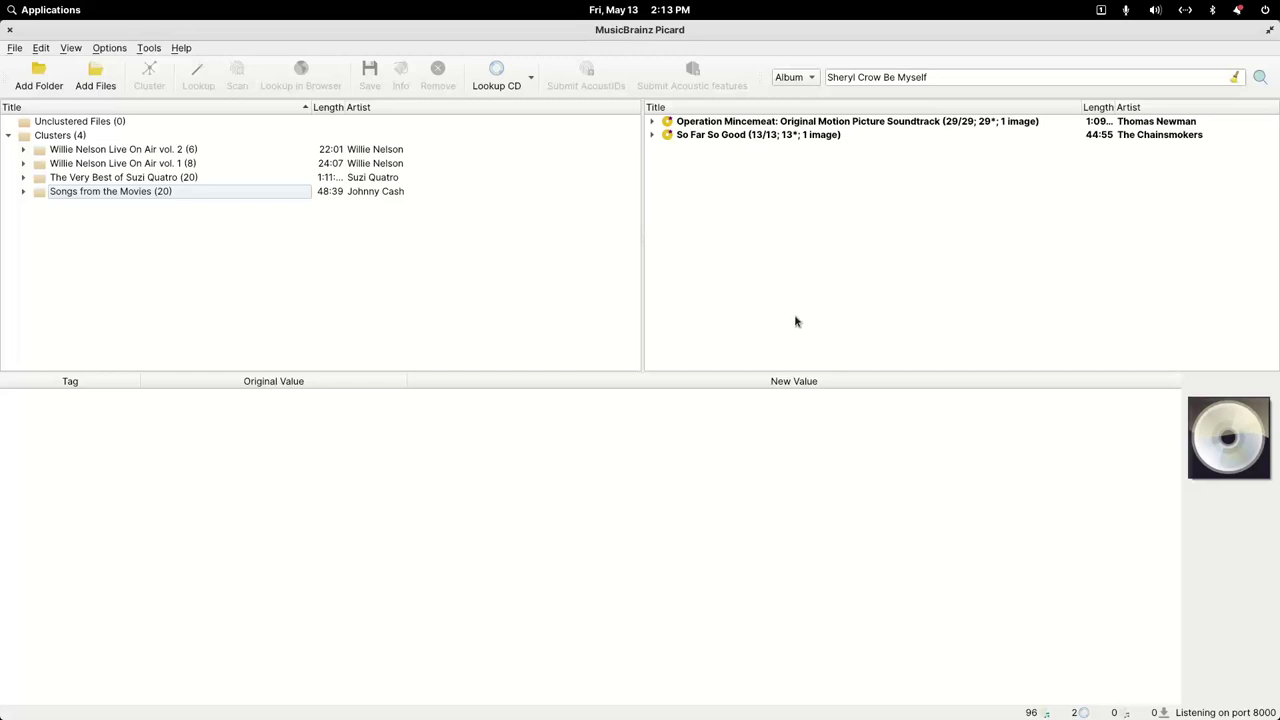
# Step: Save the new tags to the Operation Mincemeat and So Far So Good files and remove both albums from the session
pyautogui.click(705, 136)
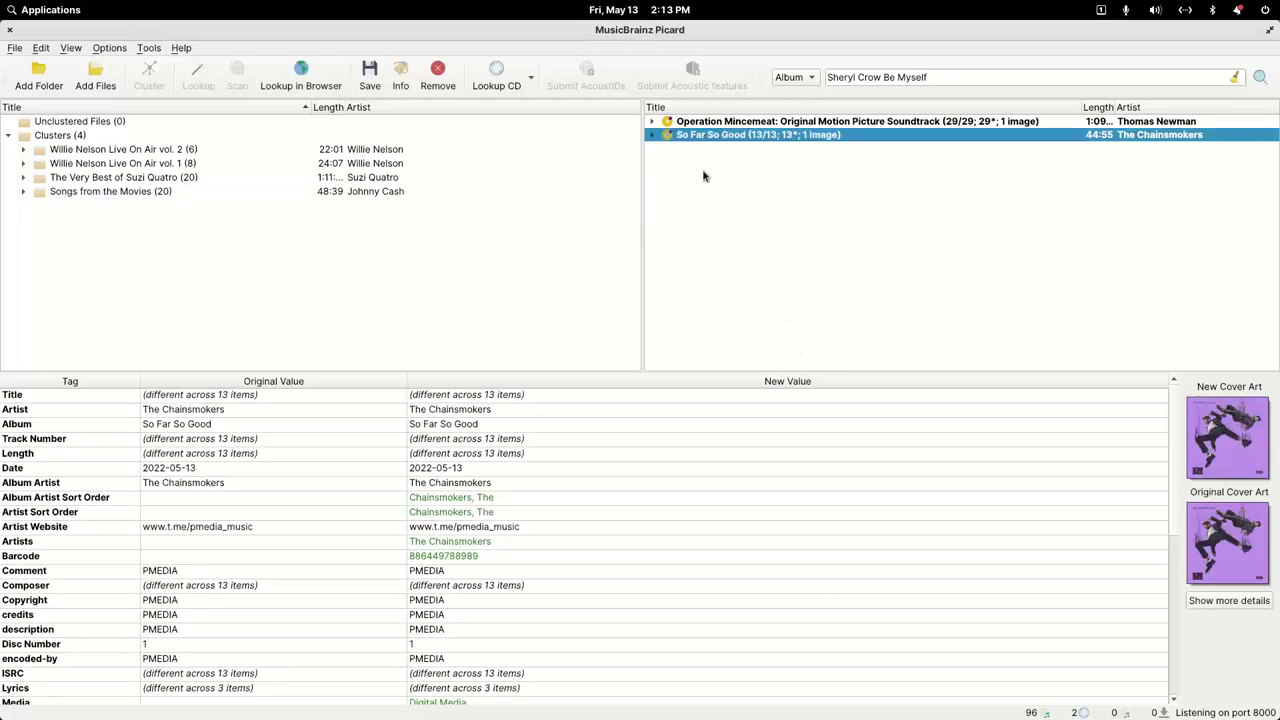
pyautogui.hotkey('ctrl', 'a')
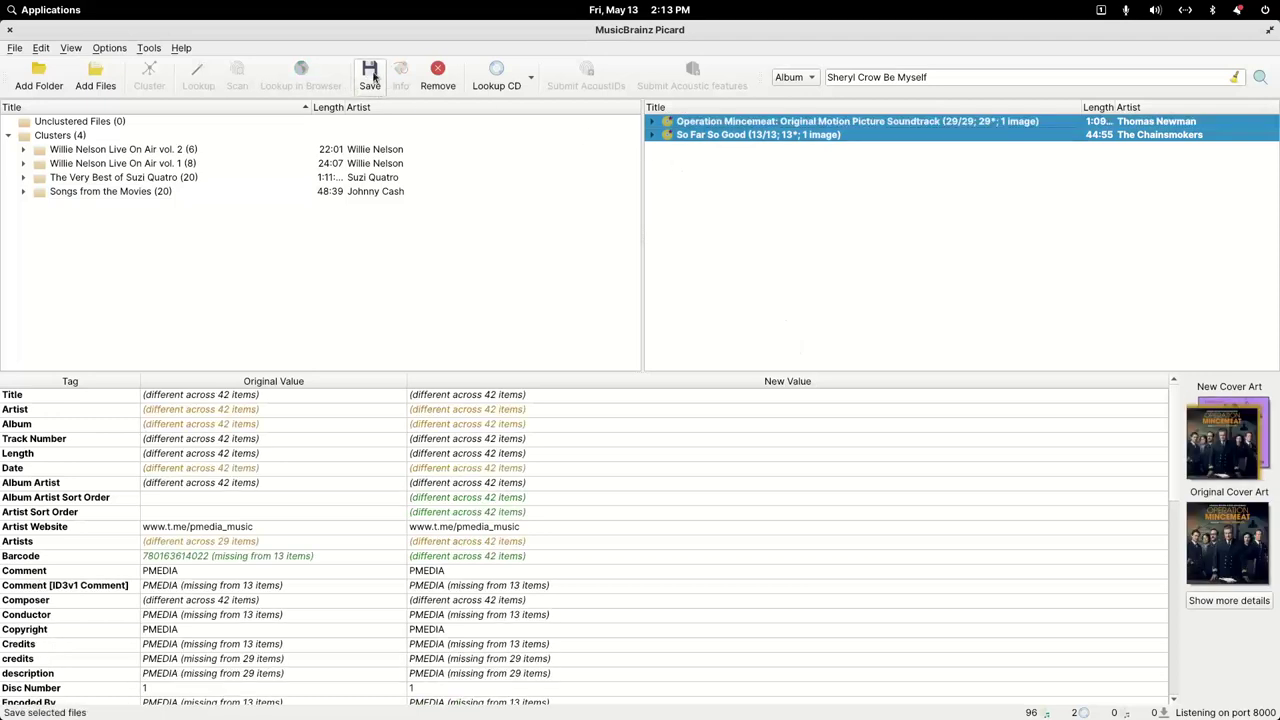
pyautogui.click(383, 84)
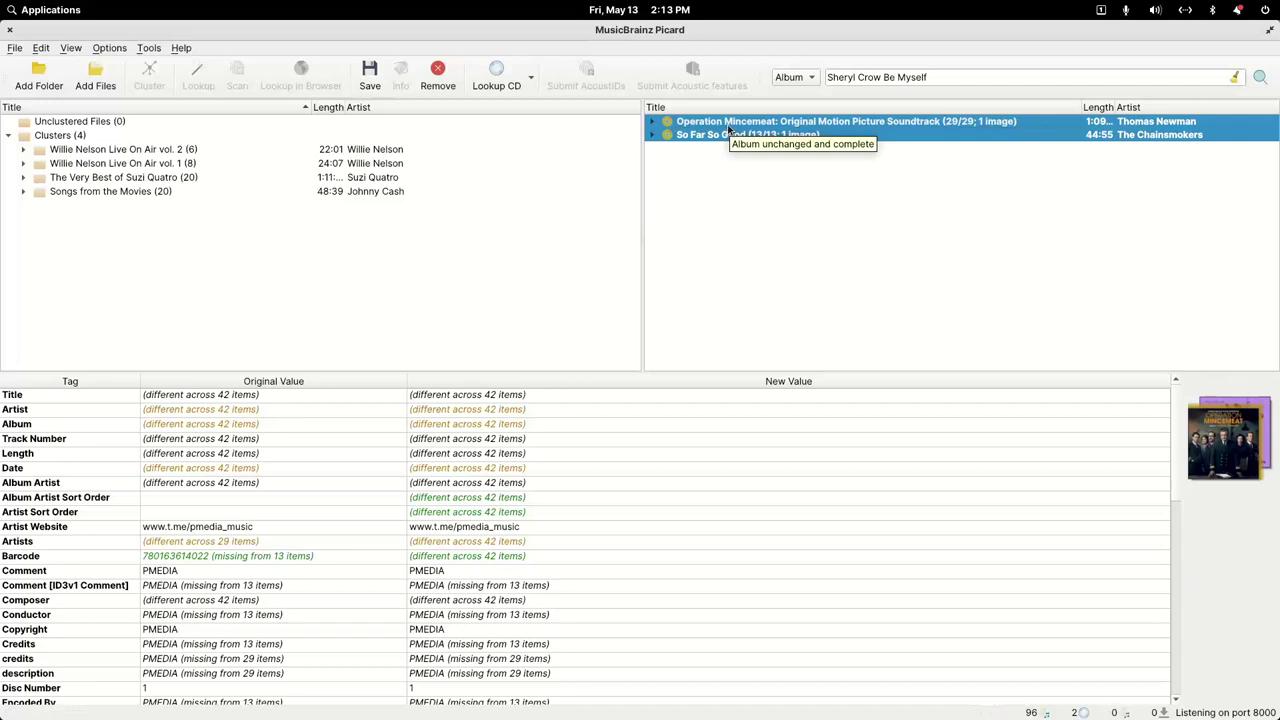
pyautogui.rightClick(728, 128)
pyautogui.click(752, 205)
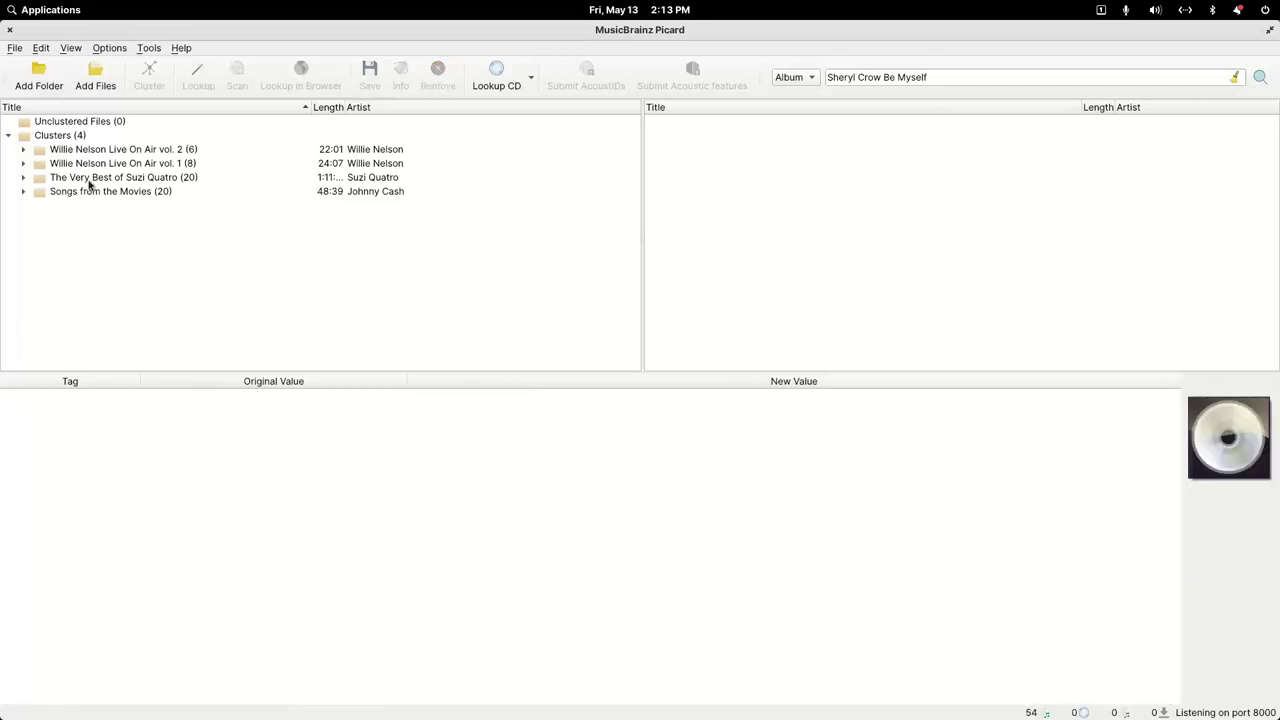
# Step: Scan The Very Best of Suzi Quatro cluster by audio fingerprint and move Your Mama Won't Like Me into The Very Best of Suzi Quatro album
pyautogui.click(92, 179)
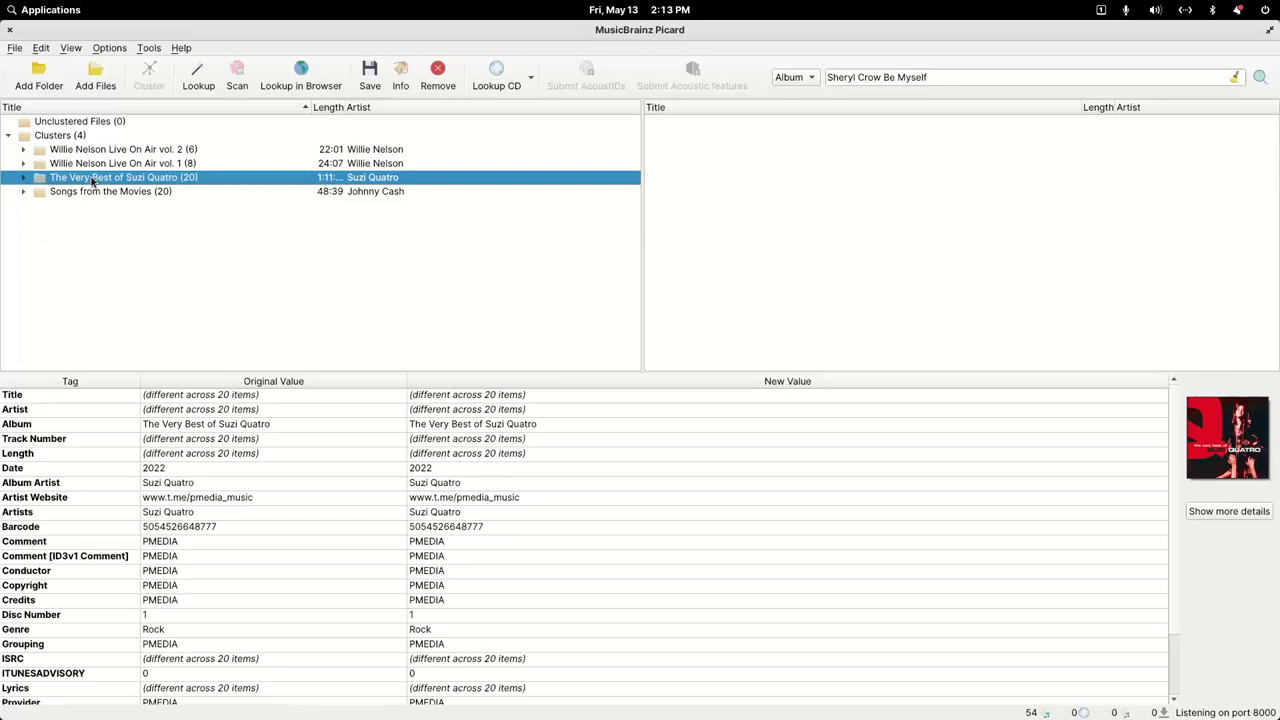
pyautogui.click(236, 78)
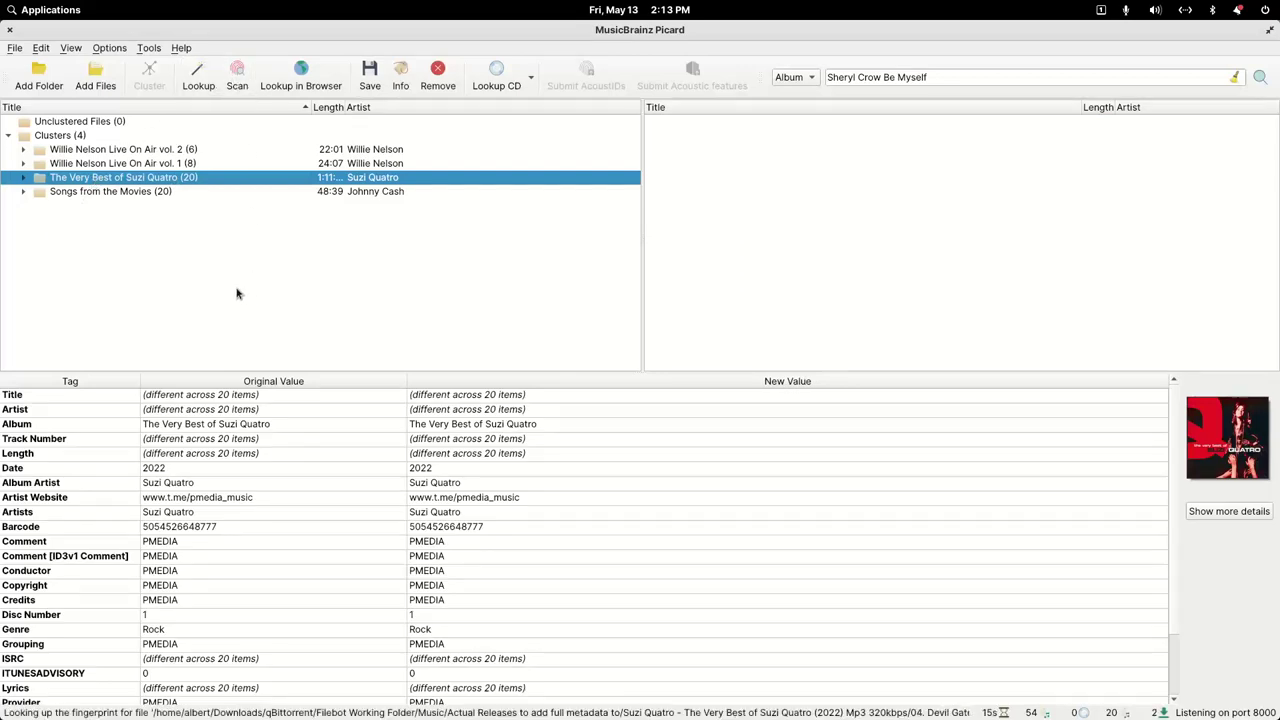
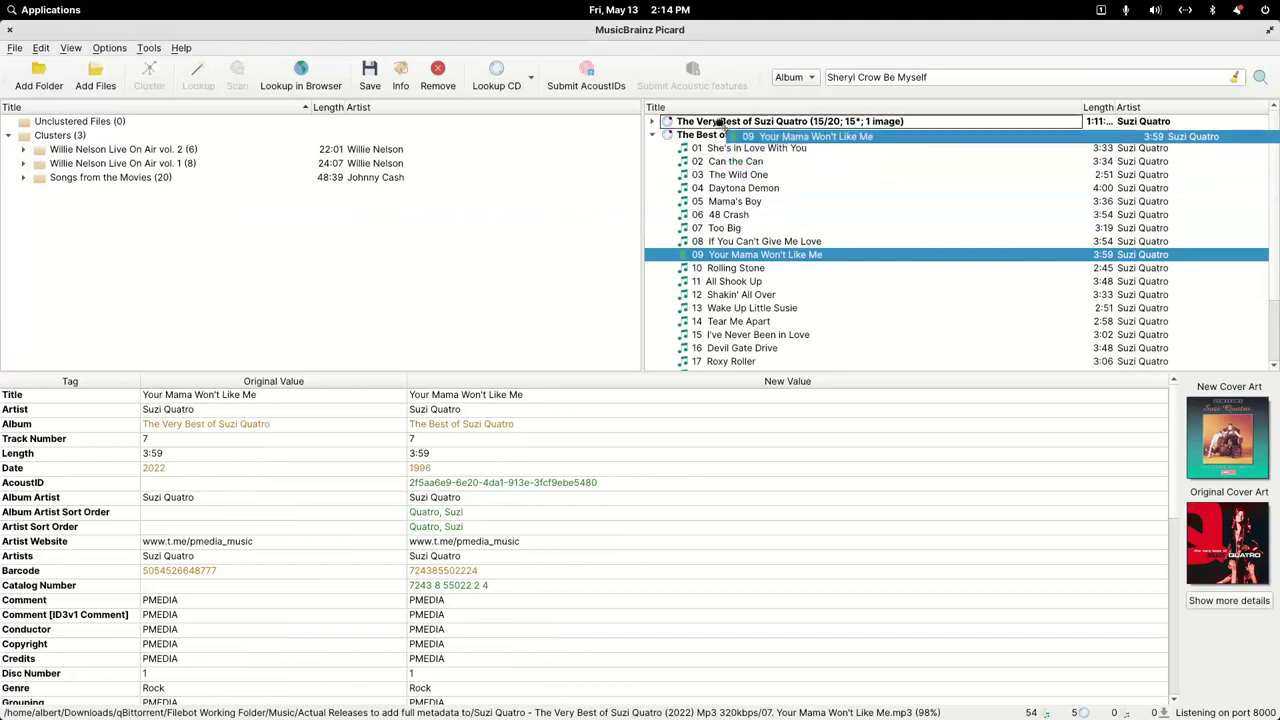
pyautogui.click(652, 134)
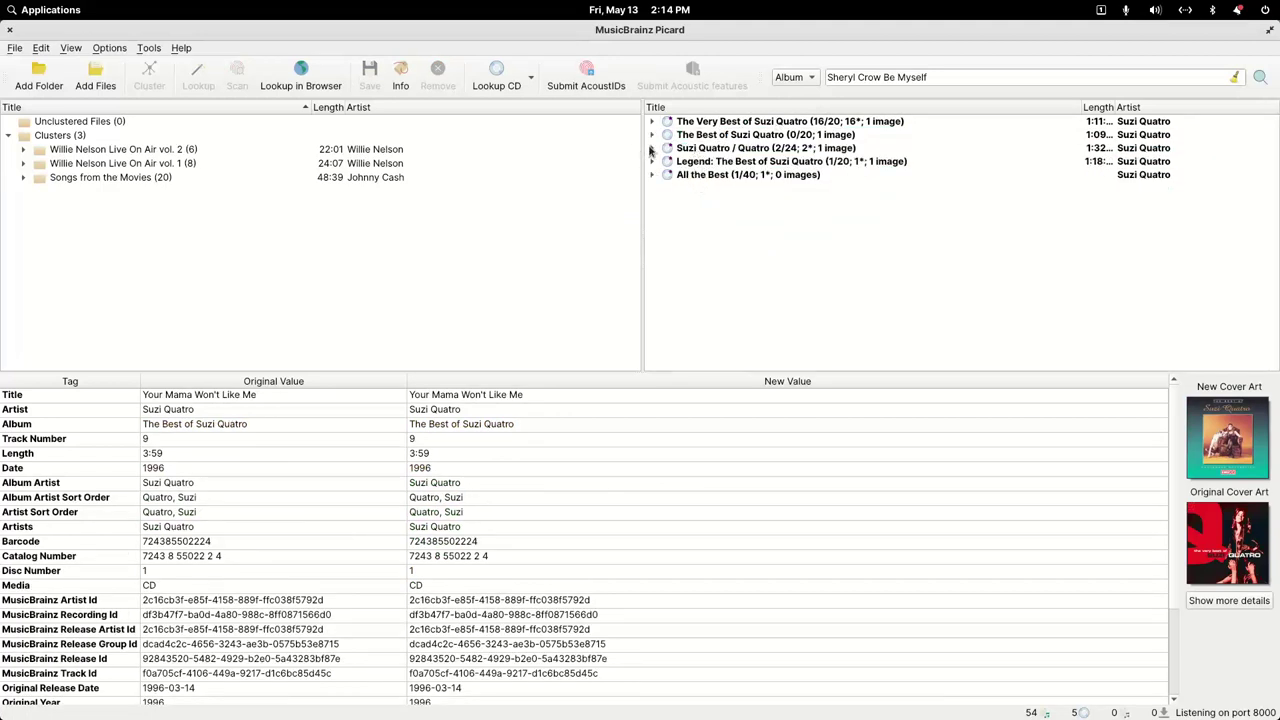
# Step: Return Keep a Knockin' and Move It from the Suzi Quatro / Quatro album to the unclustered files and remove that album
pyautogui.click(652, 148)
pyautogui.click(728, 337)
pyautogui.moveTo(728, 337); pyautogui.dragTo(409, 309)
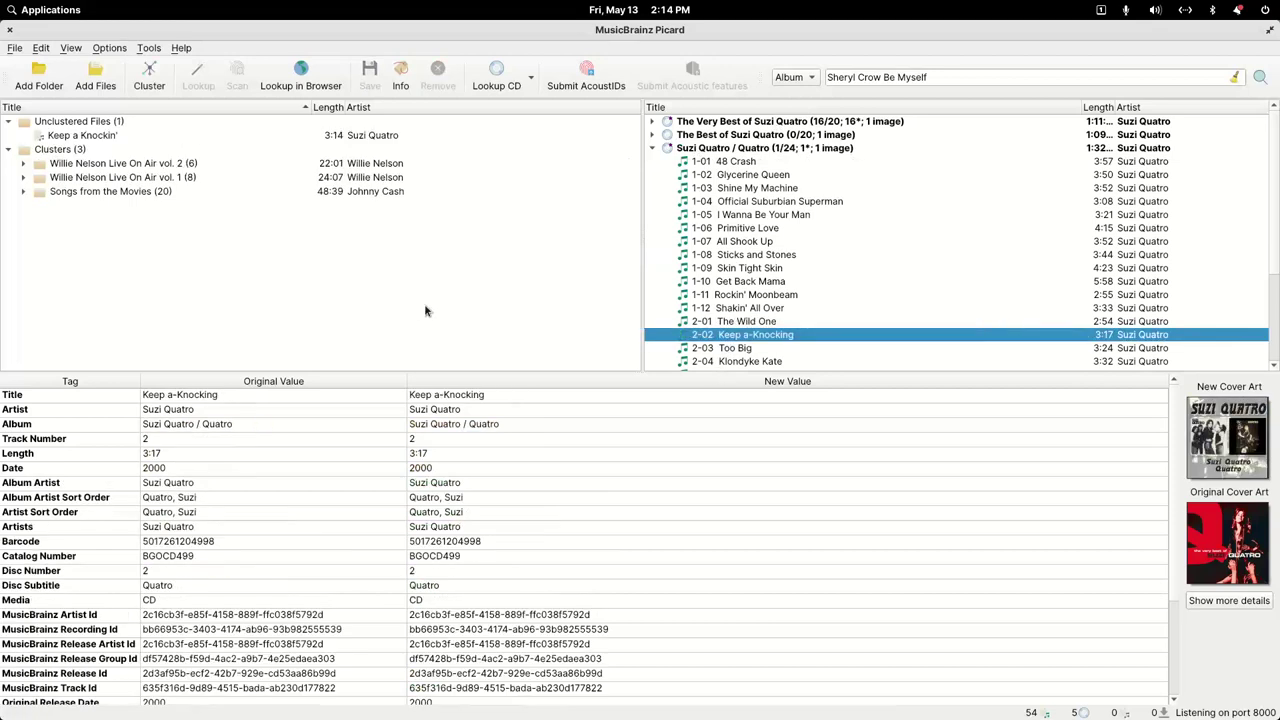
pyautogui.scroll(-3, 663, 240)
pyautogui.moveTo(710, 256); pyautogui.dragTo(357, 222)
pyautogui.scroll(3, 785, 165)
pyautogui.rightClick(731, 151)
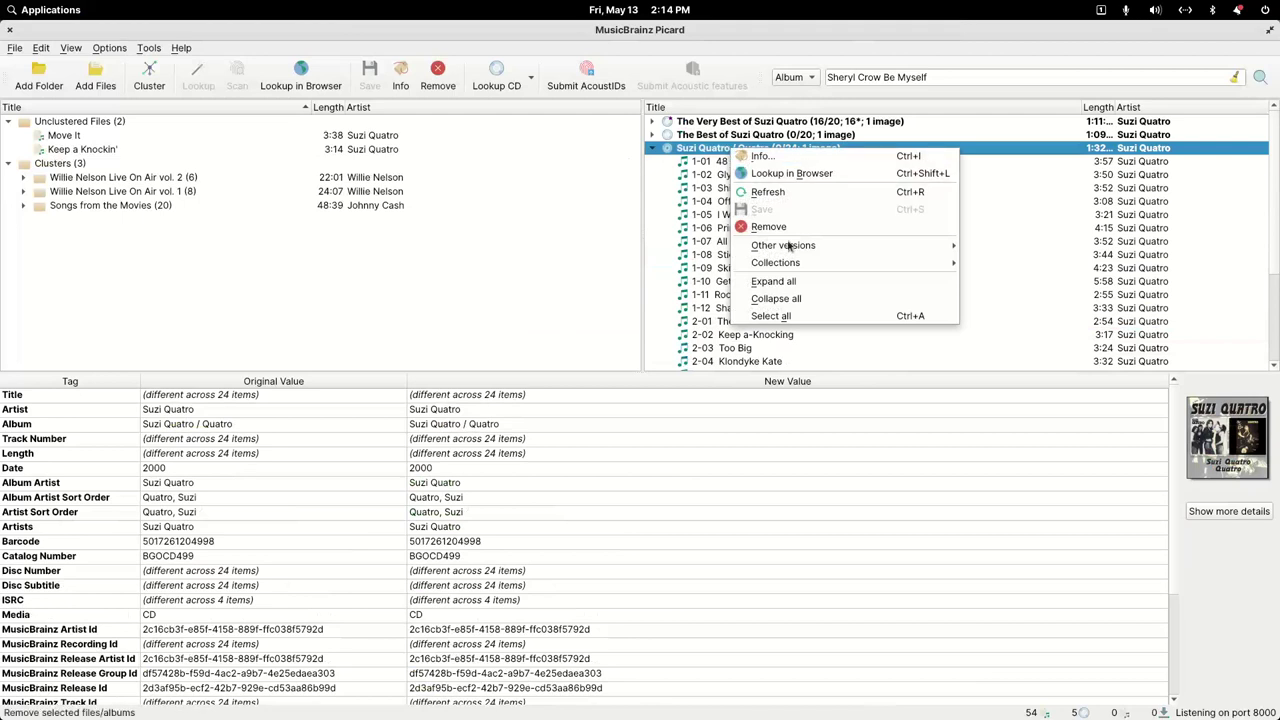
pyautogui.click(770, 226)
# Step: Return Stumblin' In from the Legend album and Heartbreak Hotel from All the Best to the unclustered files
pyautogui.click(652, 149)
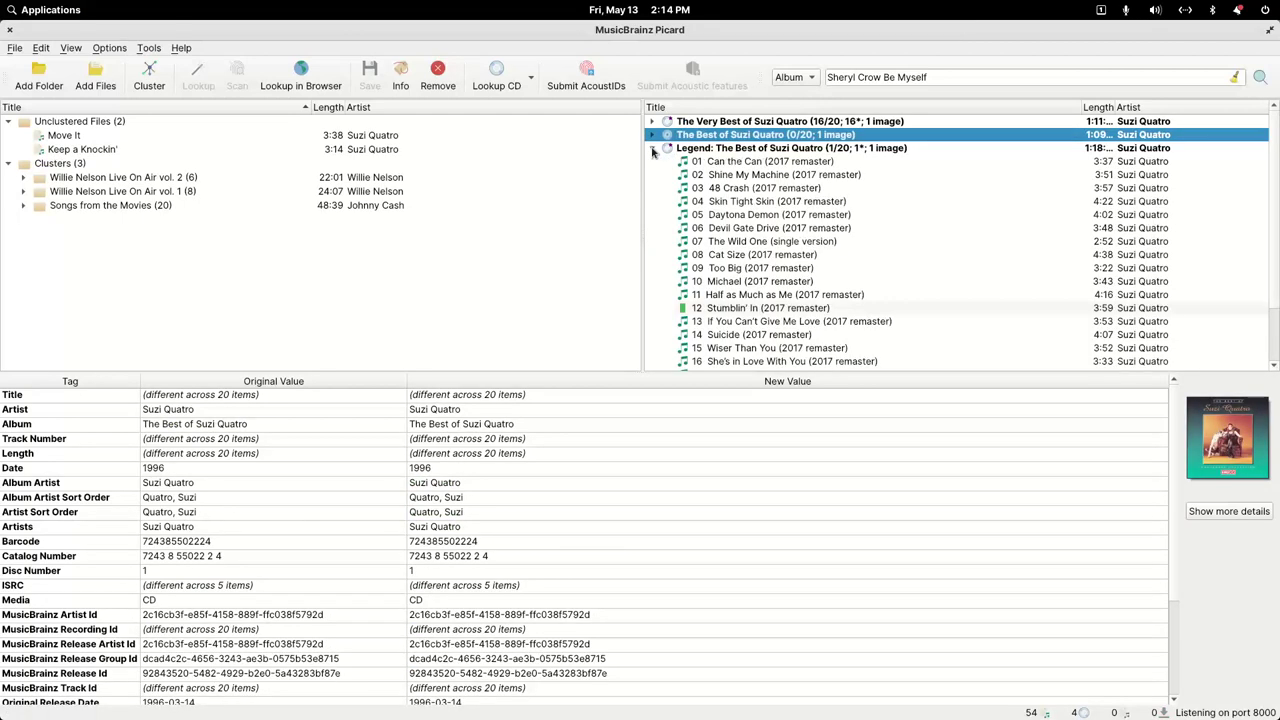
pyautogui.moveTo(745, 312); pyautogui.dragTo(480, 305)
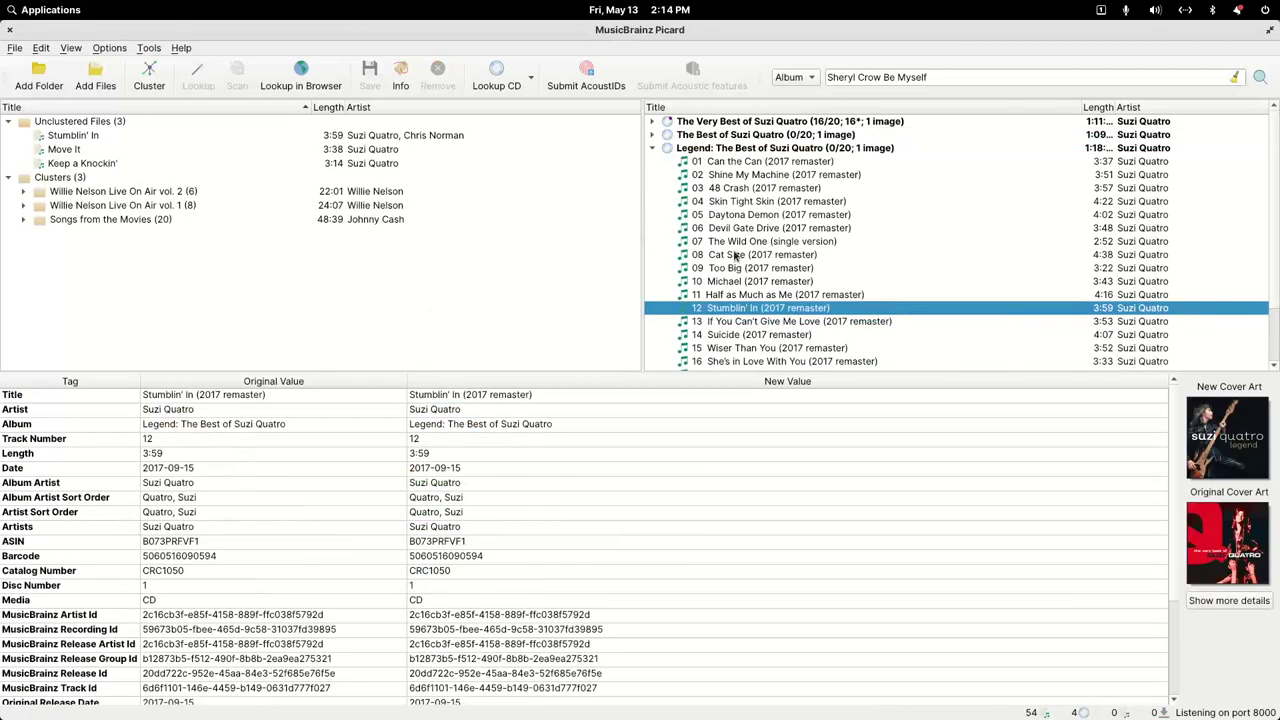
pyautogui.scroll(-2, 735, 265)
pyautogui.click(657, 362)
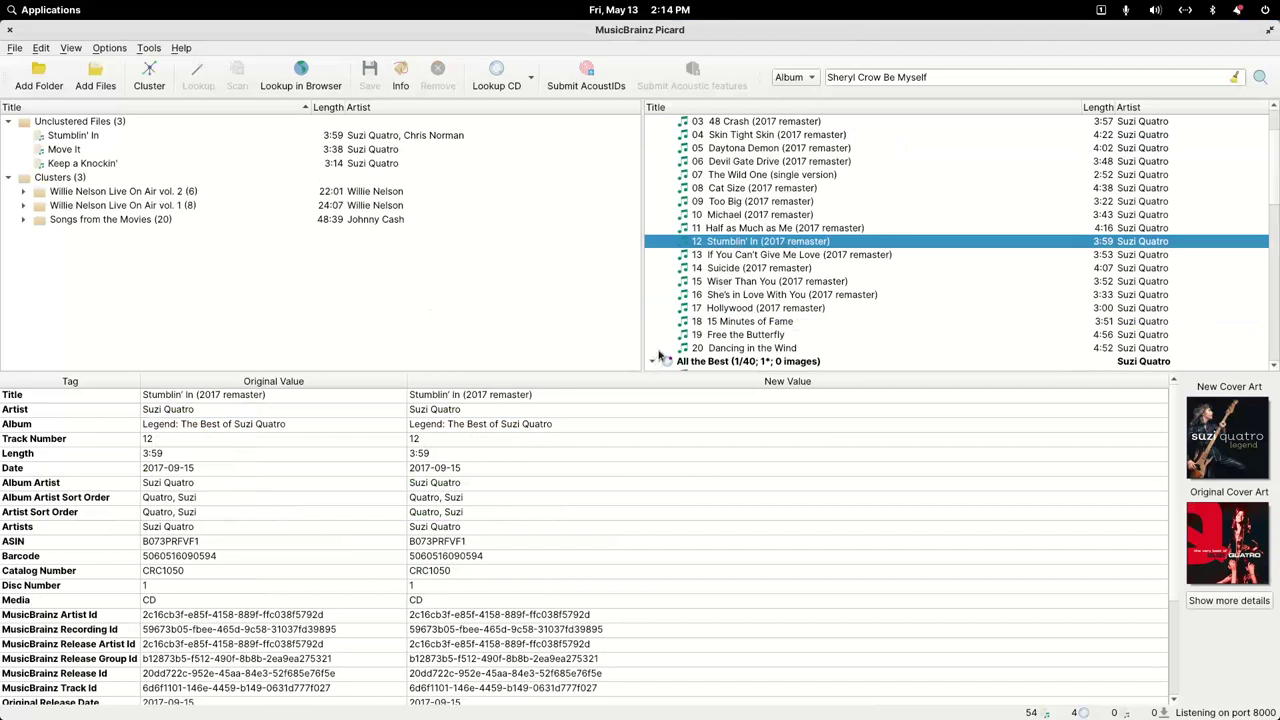
pyautogui.scroll(-13, 732, 318)
pyautogui.scroll(-1, 729, 313)
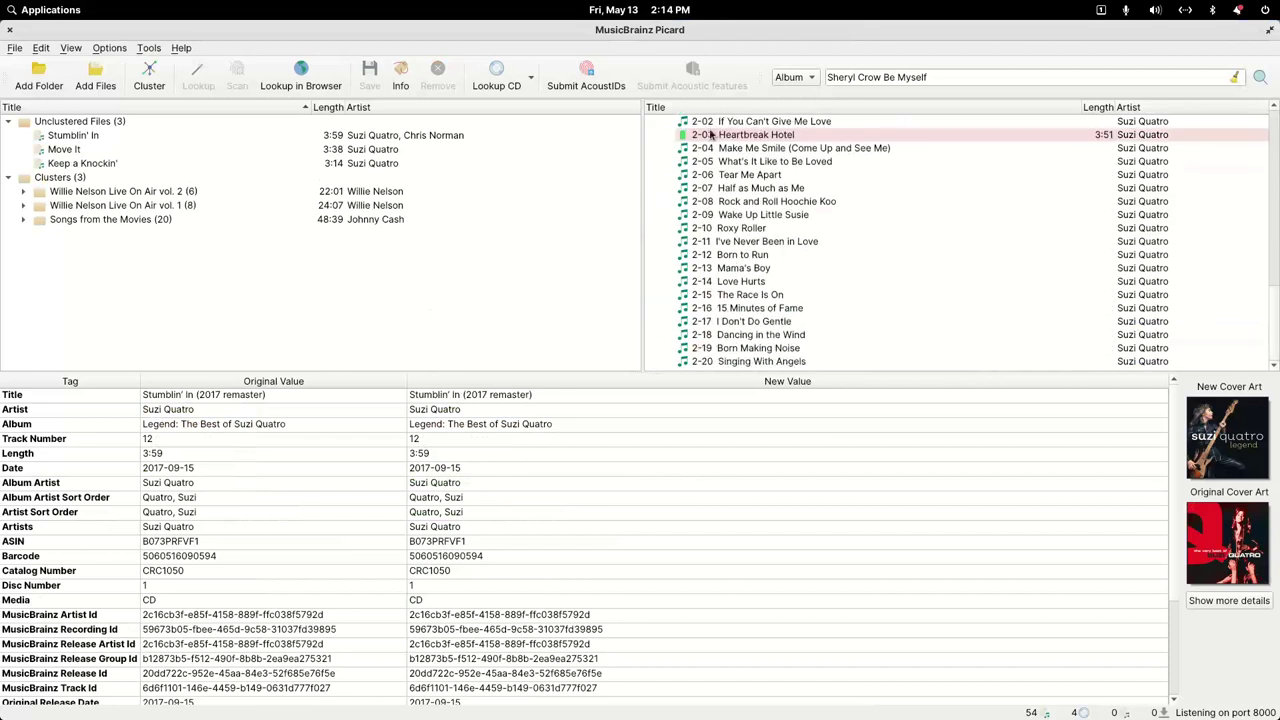
pyautogui.moveTo(716, 135); pyautogui.dragTo(400, 185)
pyautogui.scroll(15, 727, 232)
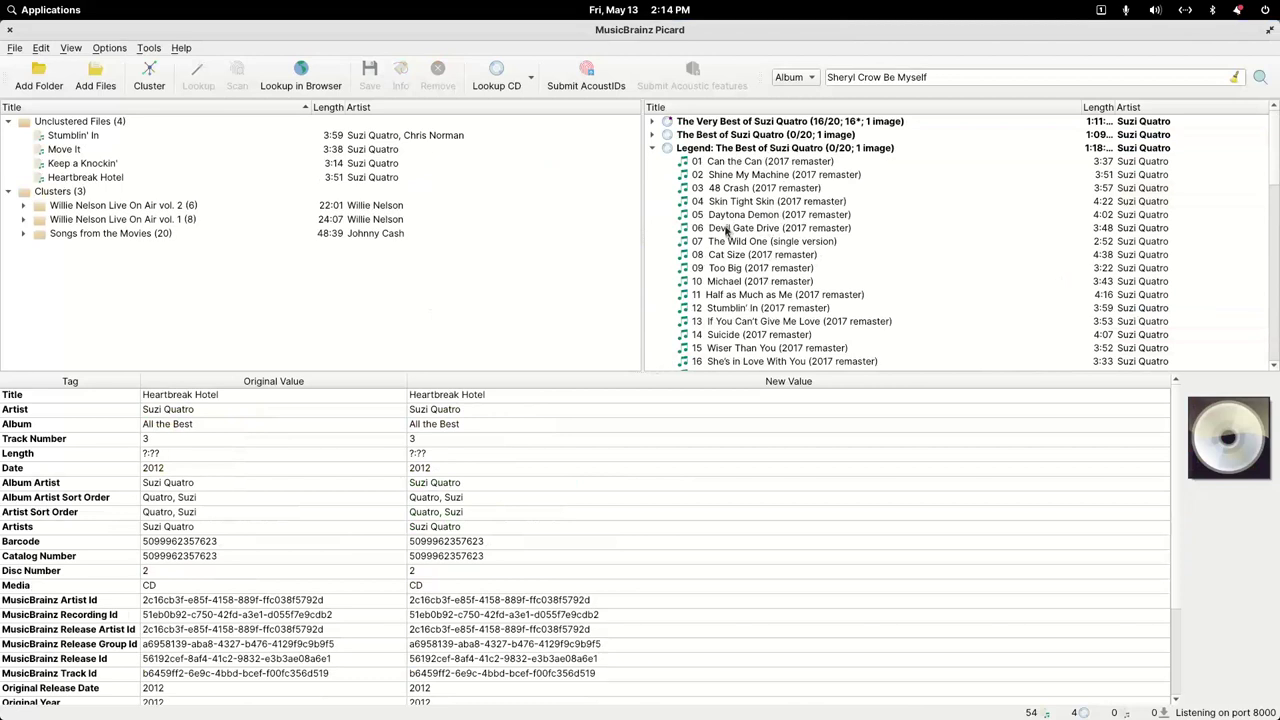
# Step: Remove the empty Legend: The Best of Suzi Quatro and The Best of Suzi Quatro albums from the session
pyautogui.click(727, 150)
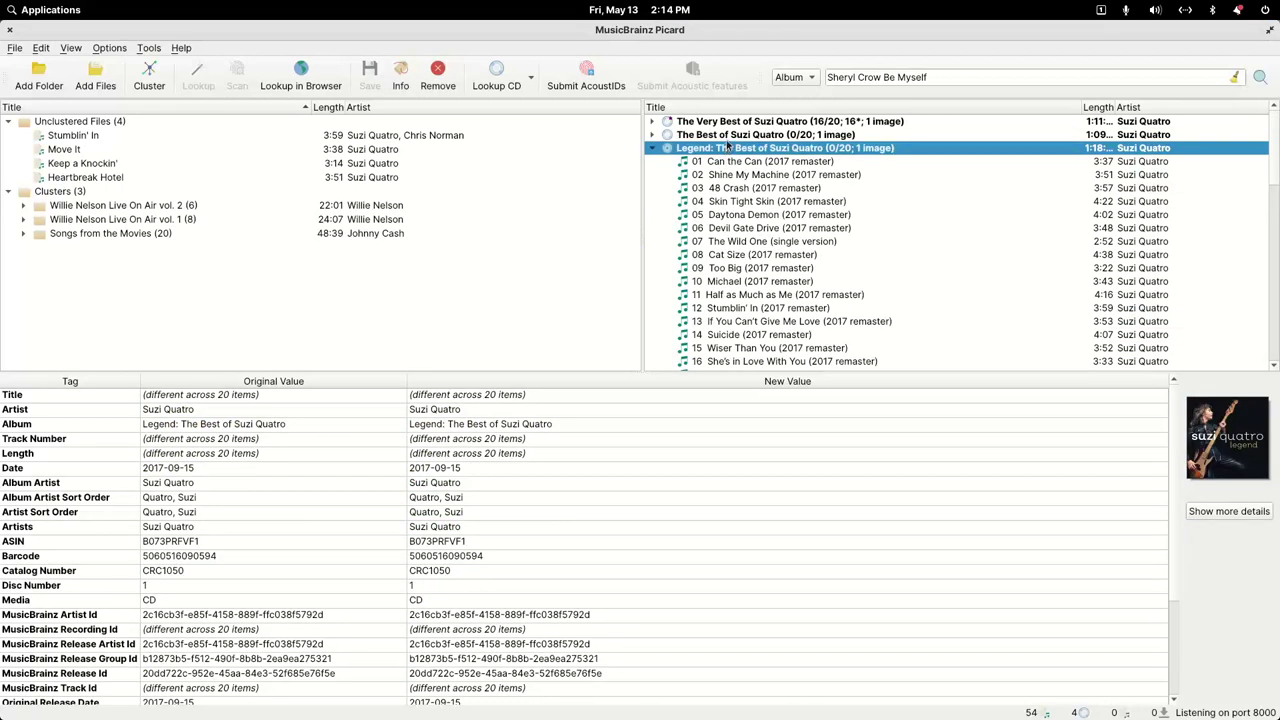
pyautogui.keyDown('ctrl'); pyautogui.click(728, 139); pyautogui.keyUp('ctrl')
pyautogui.press('Delete')
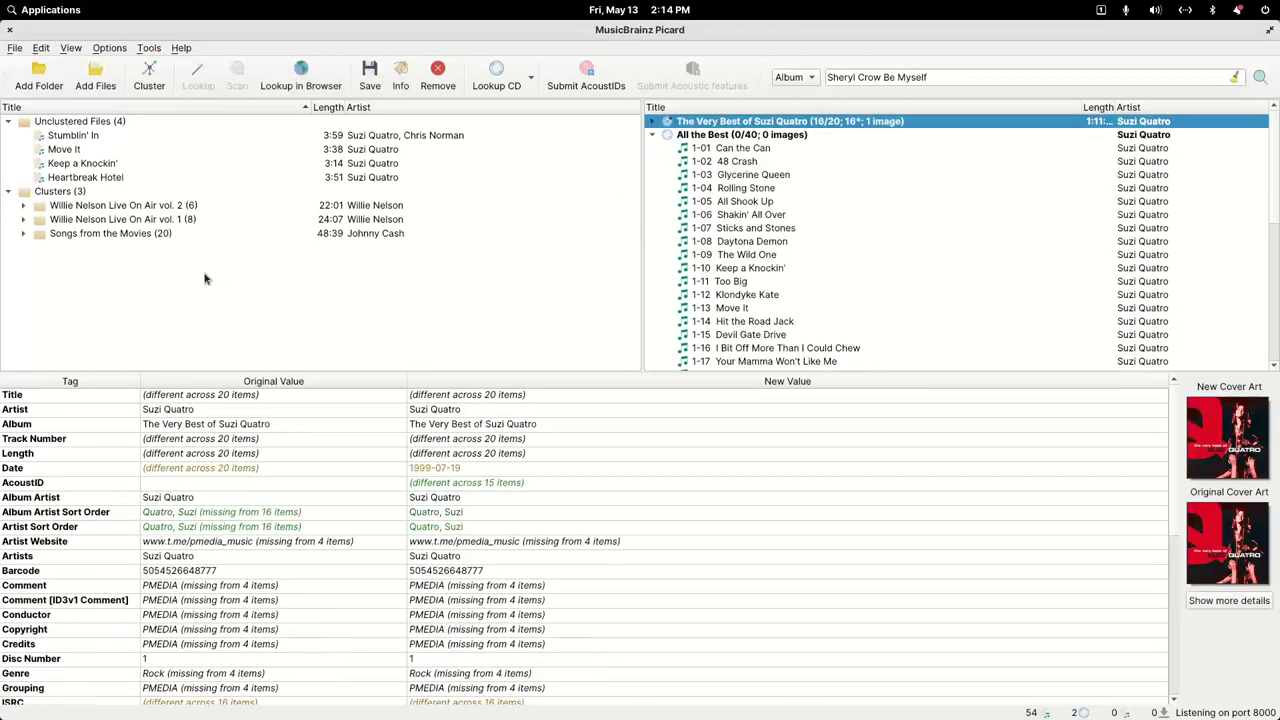
# Step: Assign the four unclustered Suzi Quatro files to The Very Best of Suzi Quatro album
pyautogui.click(66, 177)
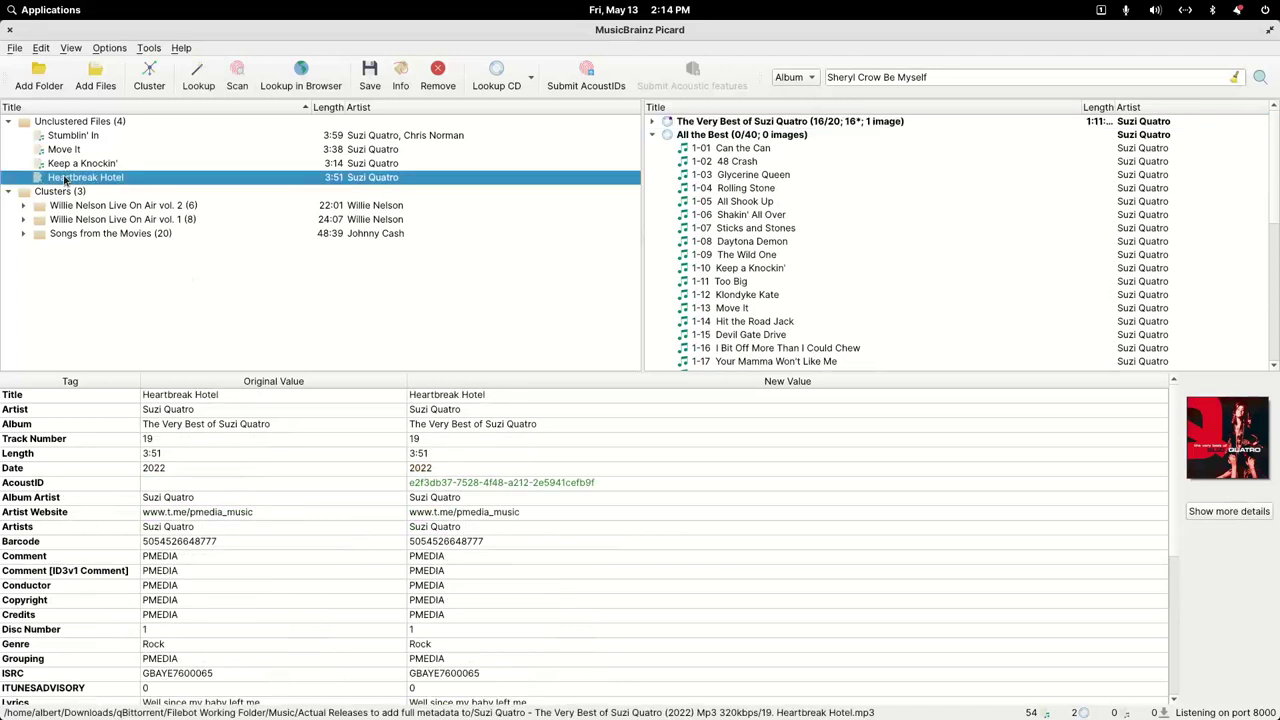
pyautogui.hotkey('shift', 'Up')
pyautogui.hotkey('shift', 'Up')
pyautogui.keyDown('shift'); pyautogui.click(70, 137); pyautogui.keyUp('shift')
pyautogui.moveTo(72, 137); pyautogui.dragTo(755, 122)
# Step: Remove the empty All the Best album from the session
pyautogui.click(740, 136)
pyautogui.rightClick(740, 136)
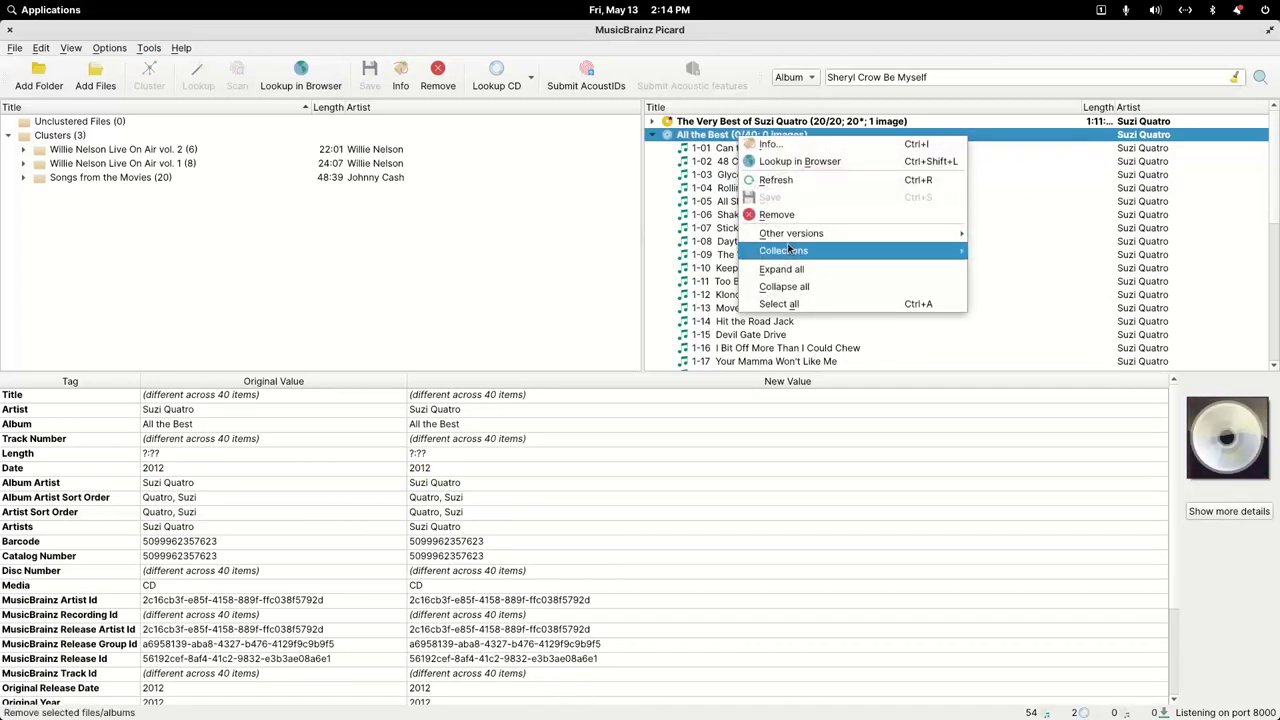
pyautogui.click(788, 215)
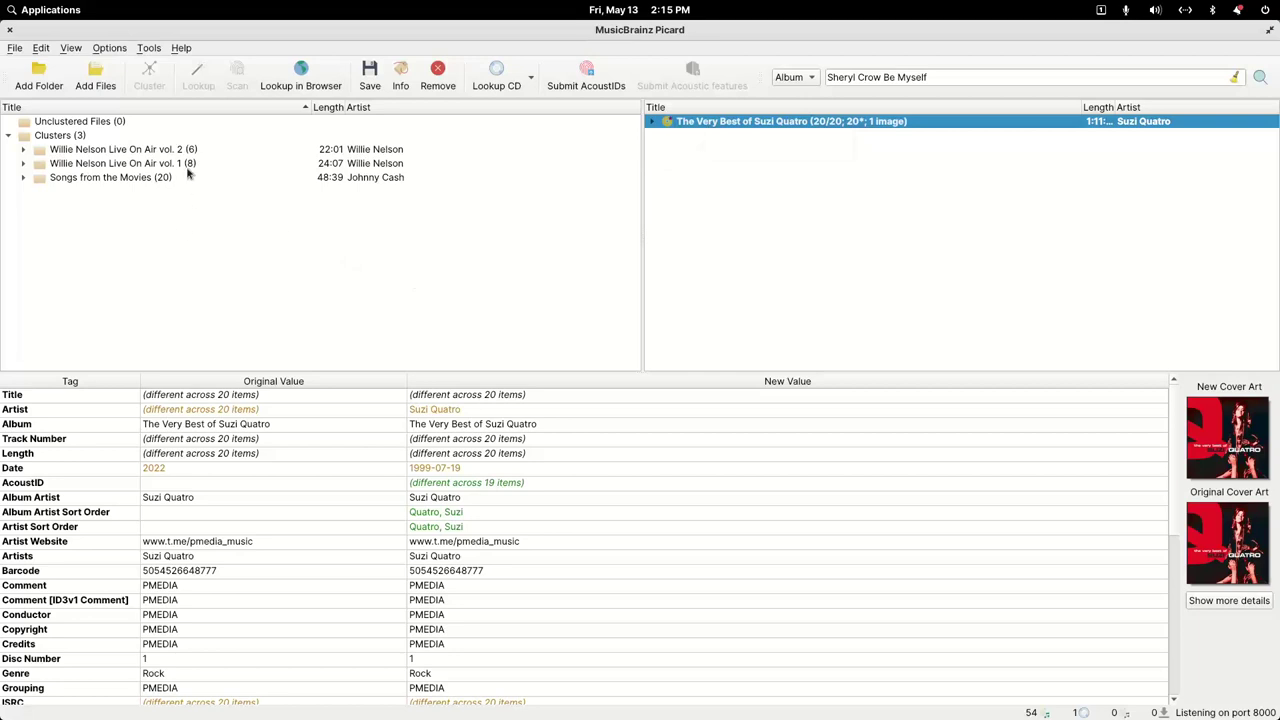
# Step: Search for albums using the copied title The Very Best of Suzi Quatro and load the 20-track Digital Media release dated 1999-07-19
pyautogui.doubleClick(461, 424)
pyautogui.hotkey('ctrl', 'c')
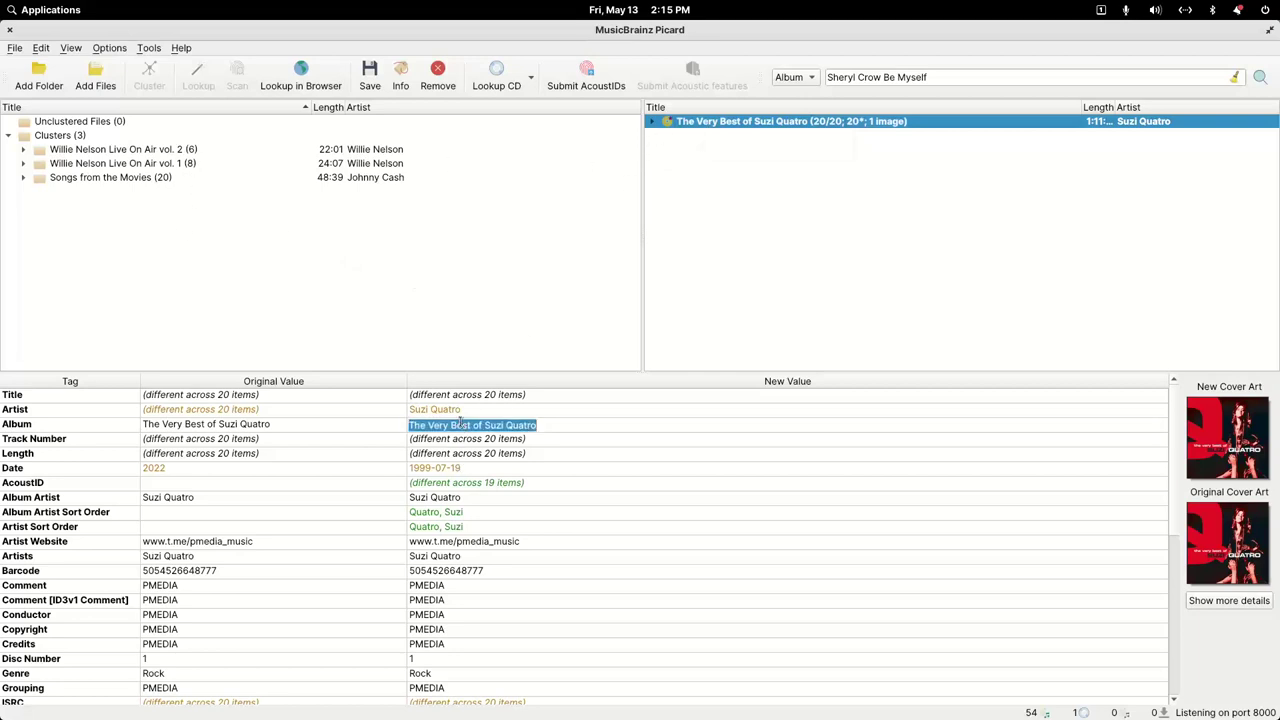
pyautogui.press('Return')
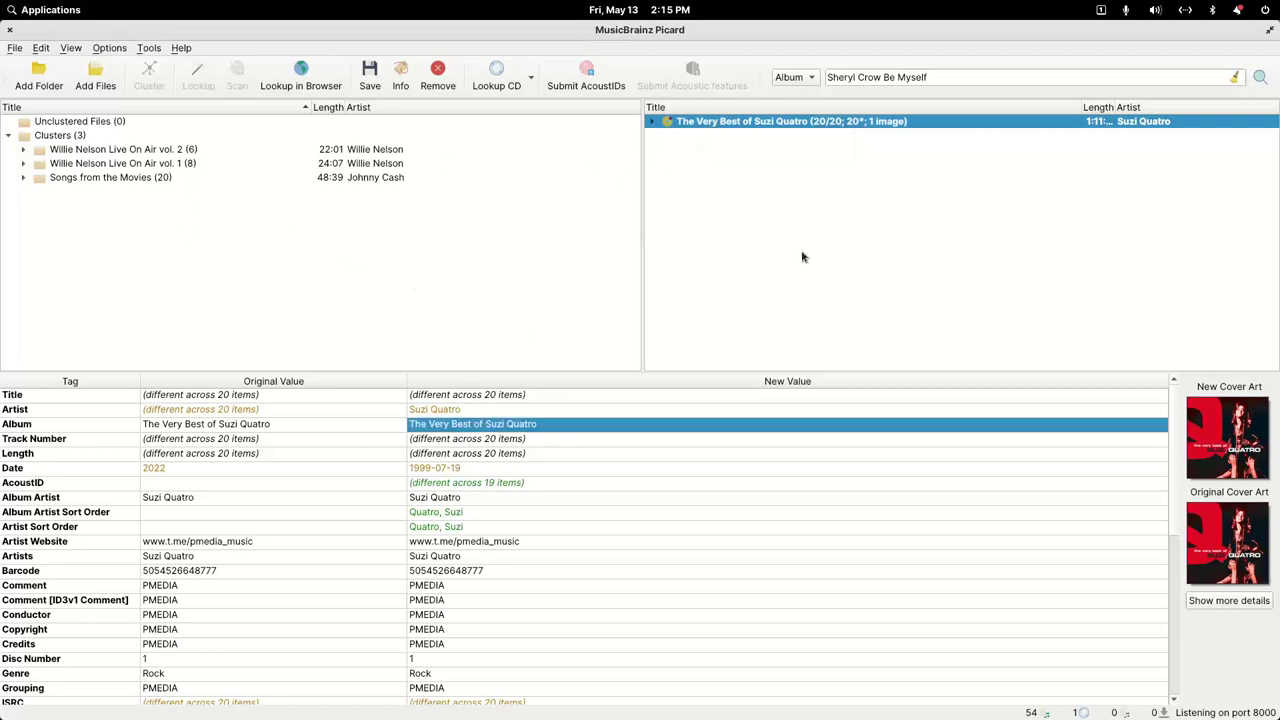
pyautogui.click(951, 80)
pyautogui.hotkey('ctrl', 'a')
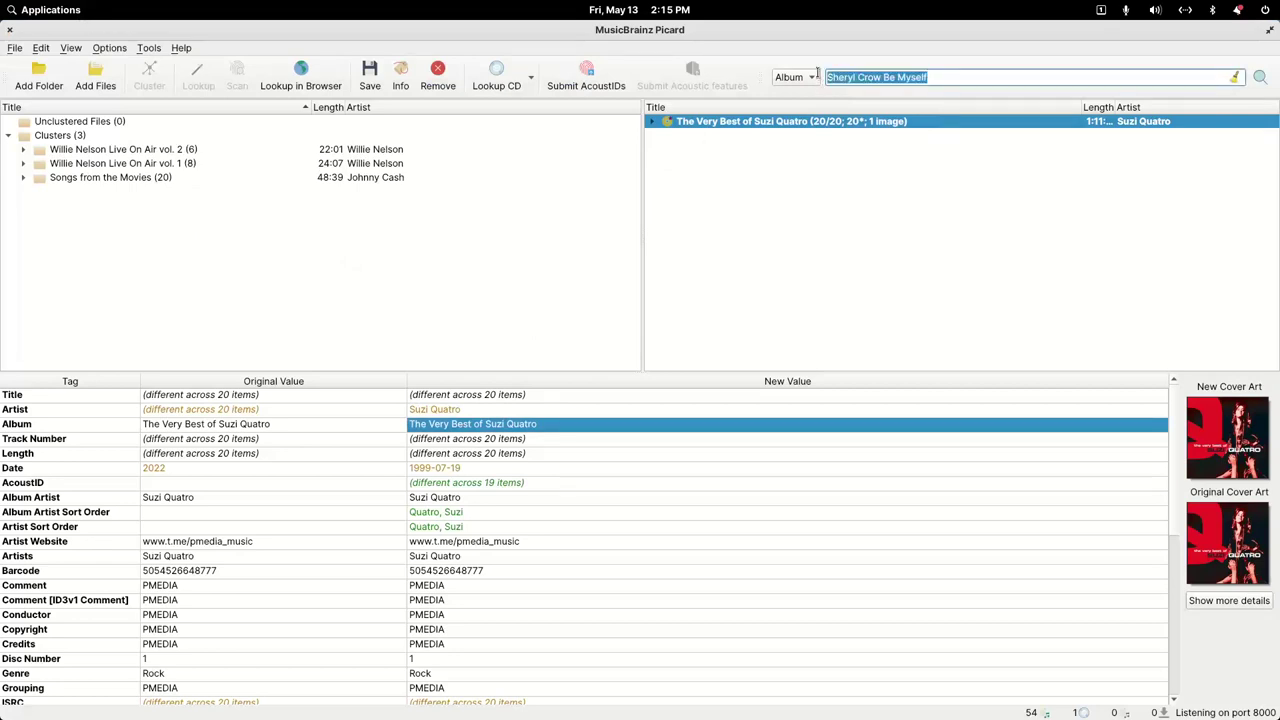
pyautogui.hotkey('ctrl', 'v')
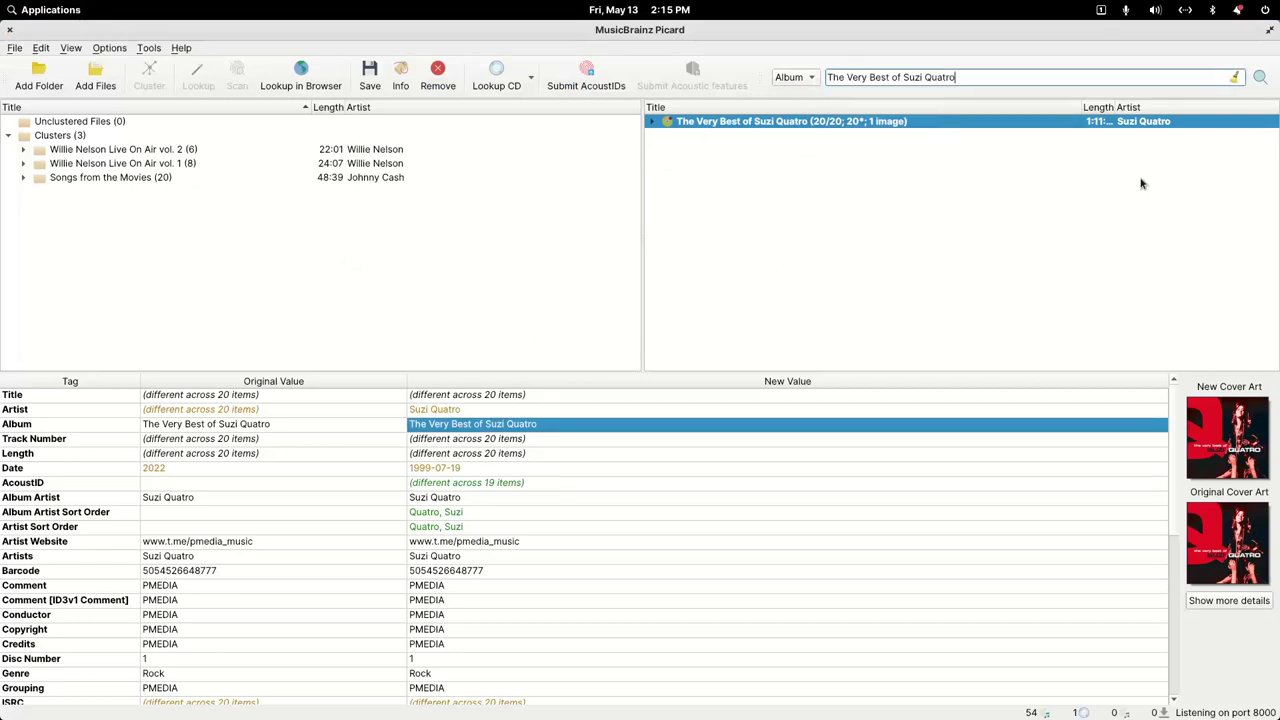
pyautogui.click(1259, 77)
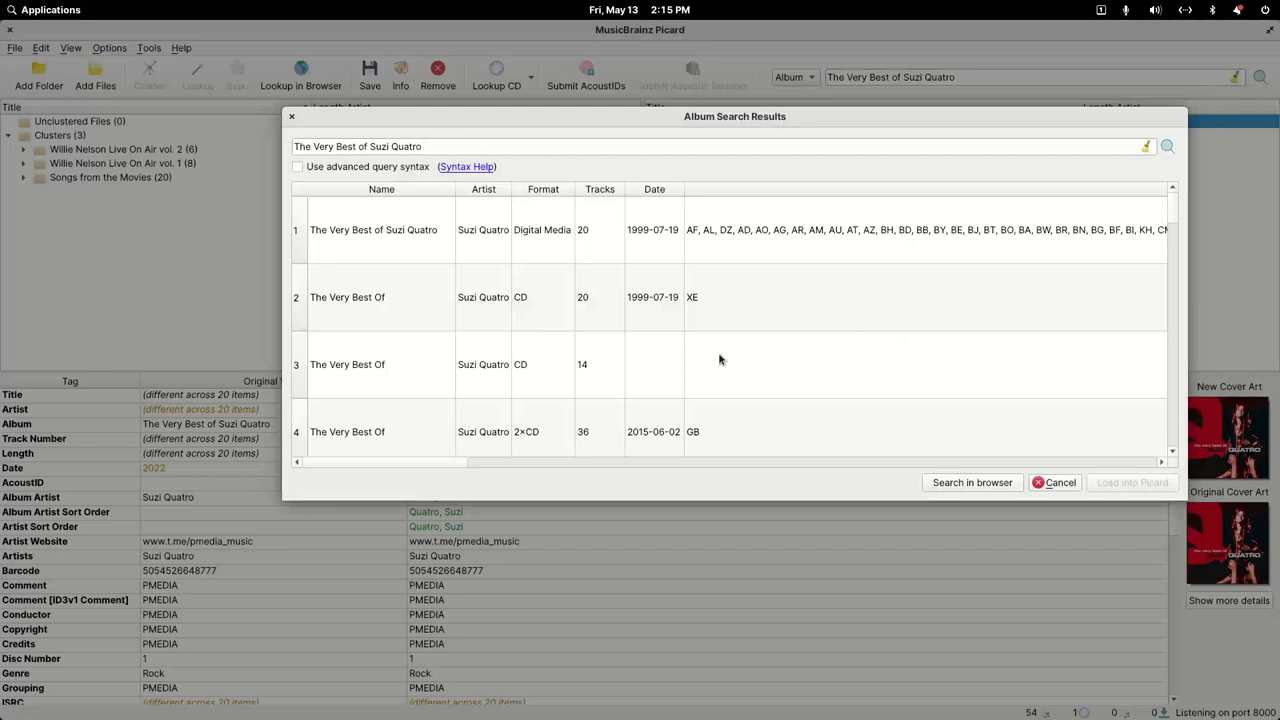
pyautogui.doubleClick(424, 235)
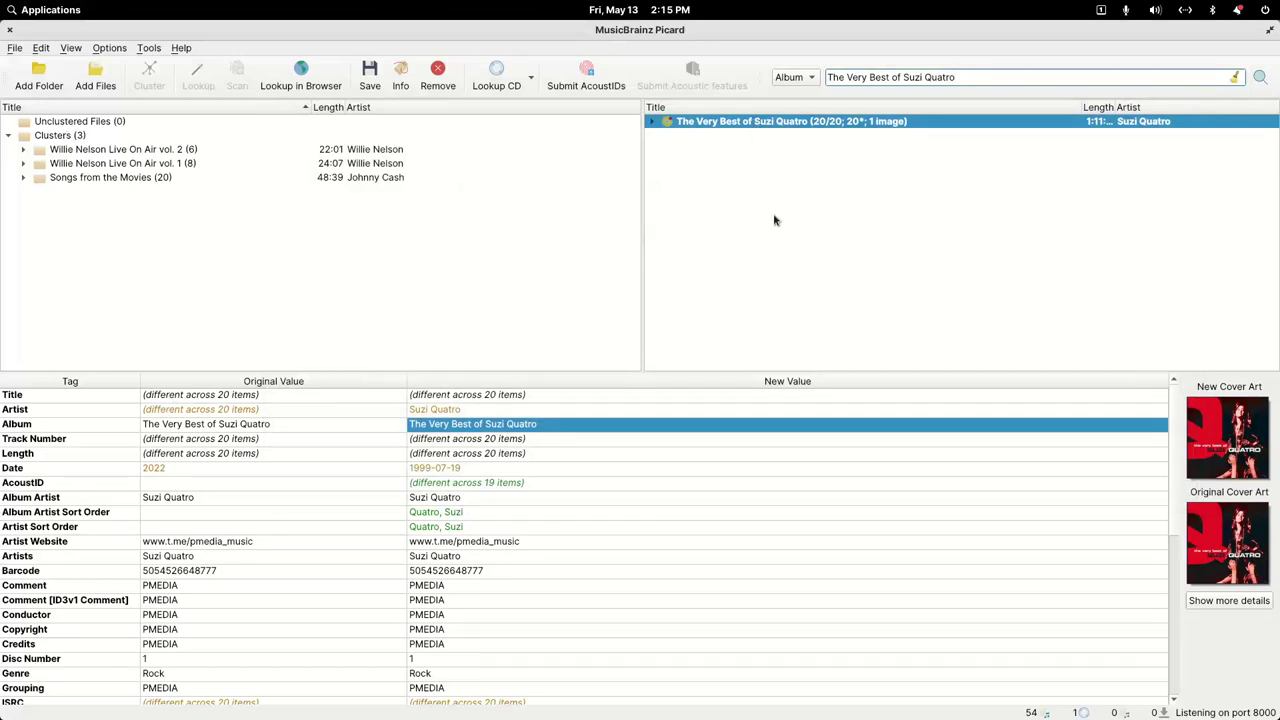
# Step: Save the new tags to The Very Best of Suzi Quatro files and remove the album from the session
pyautogui.rightClick(717, 124)
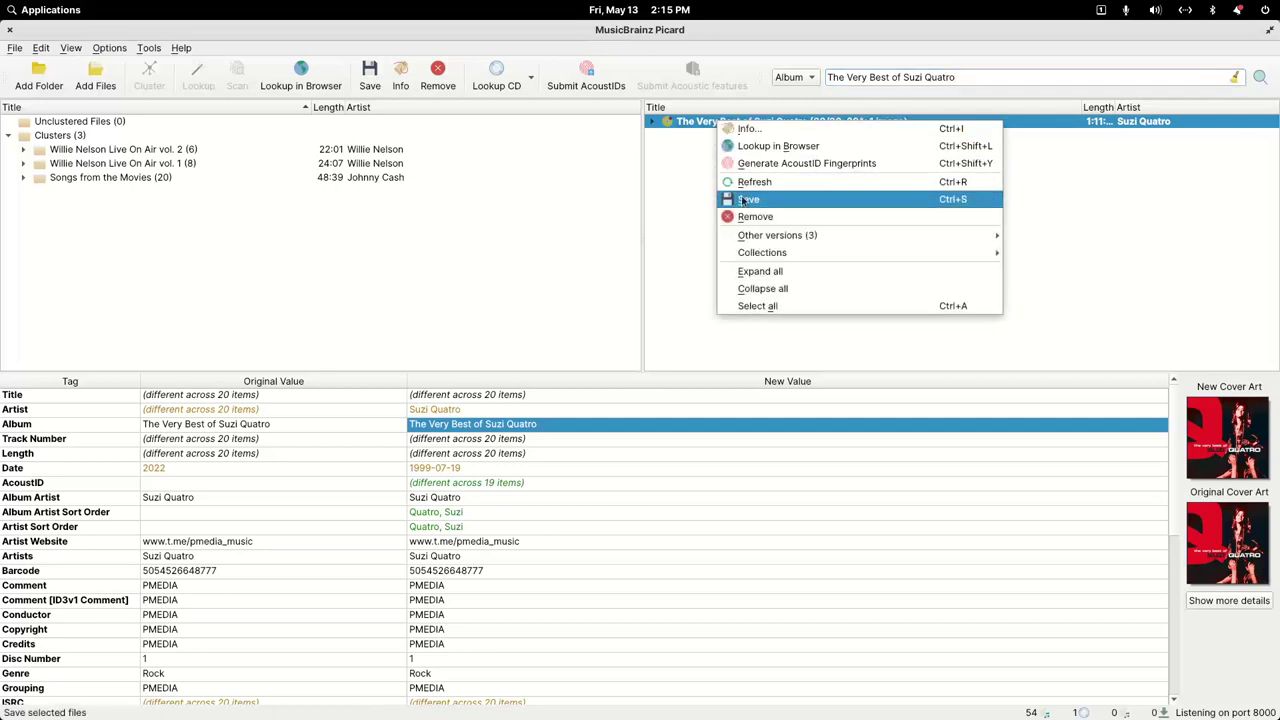
pyautogui.click(745, 198)
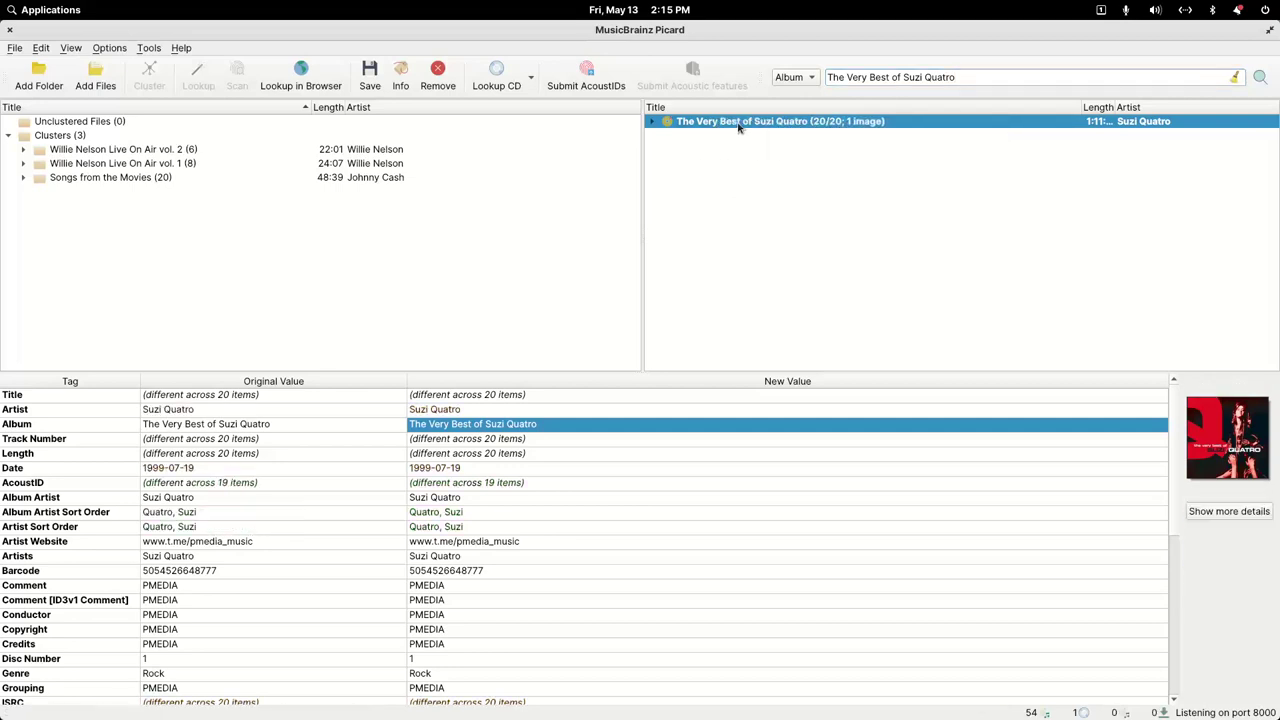
pyautogui.rightClick(738, 126)
pyautogui.click(774, 220)
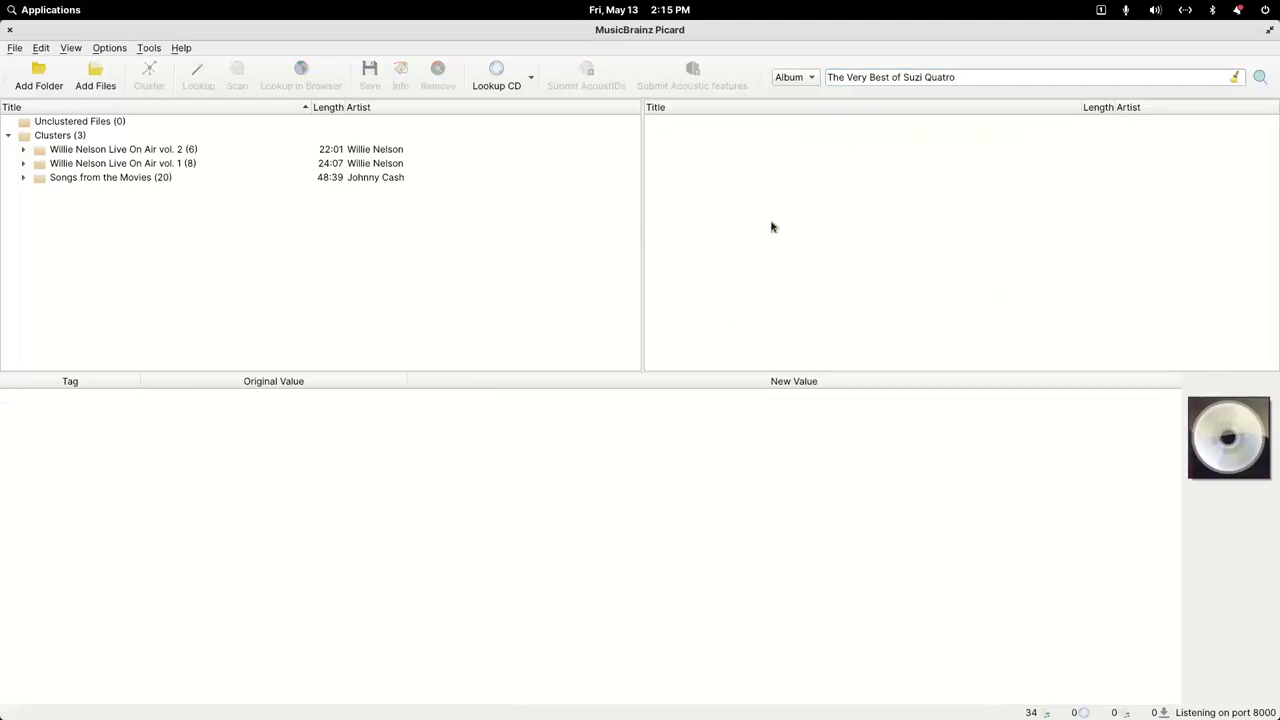
# Step: Scan the Songs from the Movies cluster by audio fingerprint and check the matched track under American Remains: The Best of Johnny Cash
pyautogui.click(120, 180)
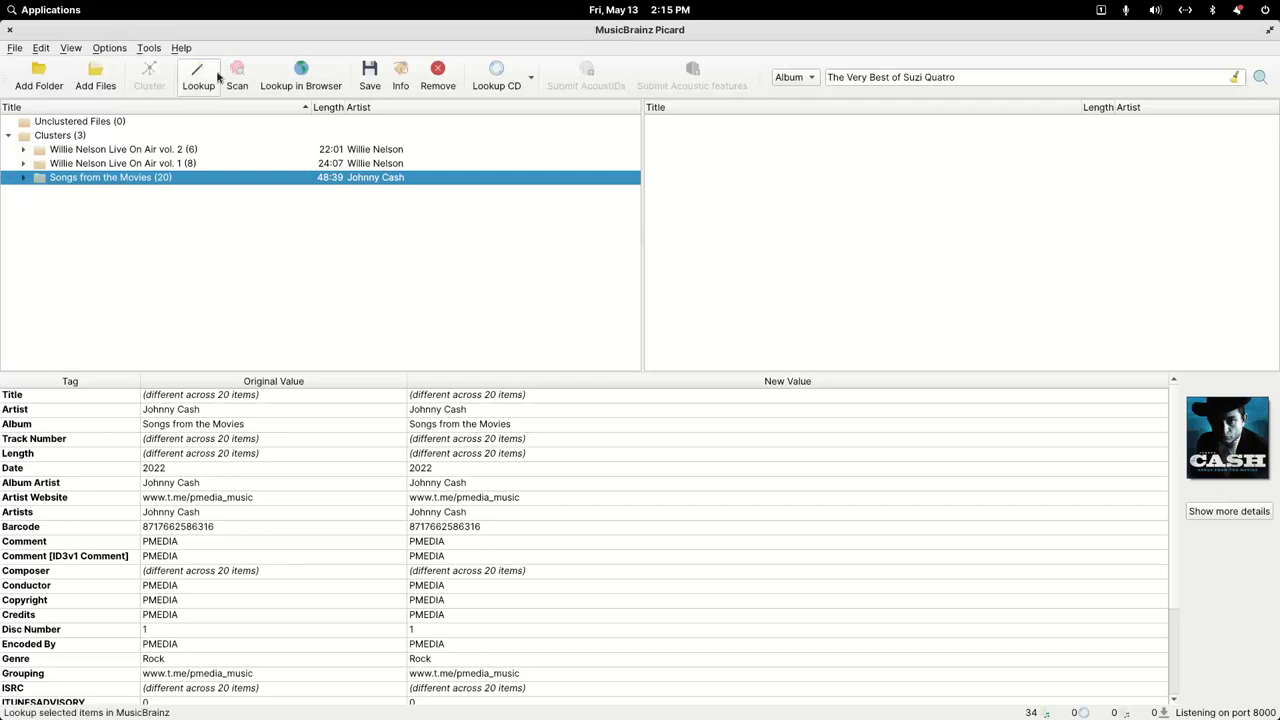
pyautogui.hotkey('ctrl', 'y')
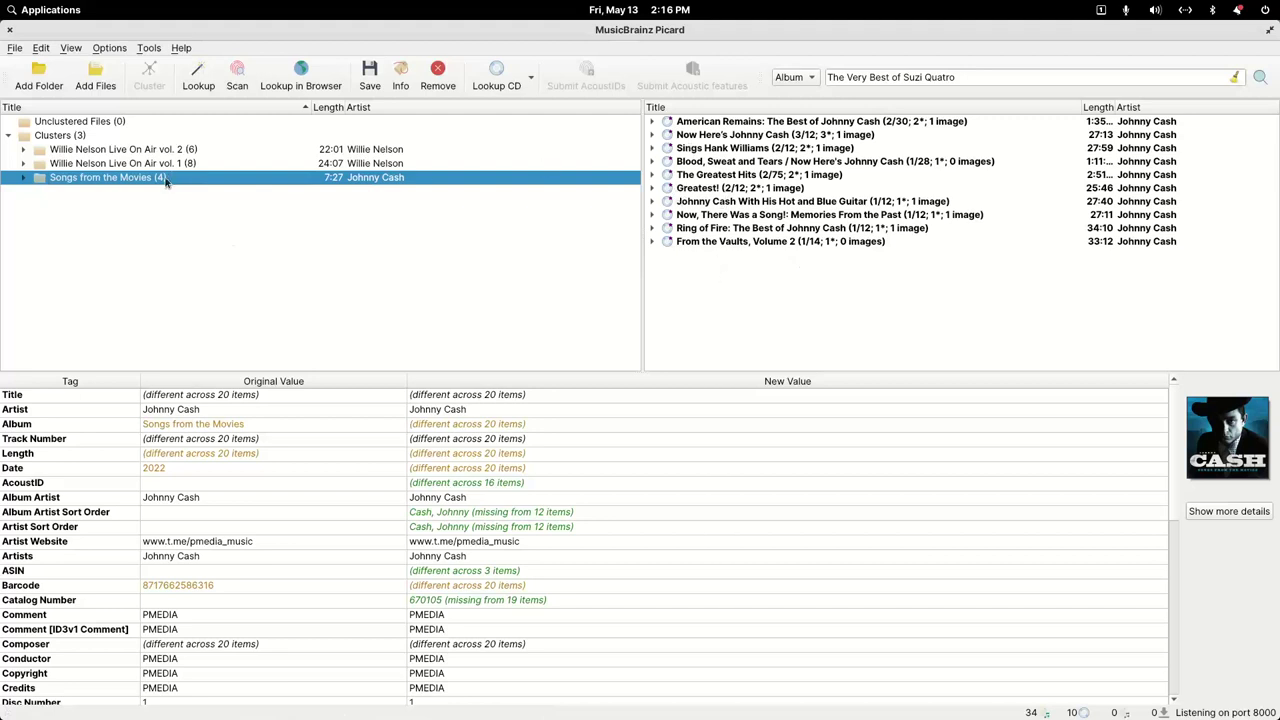
pyautogui.click(653, 121)
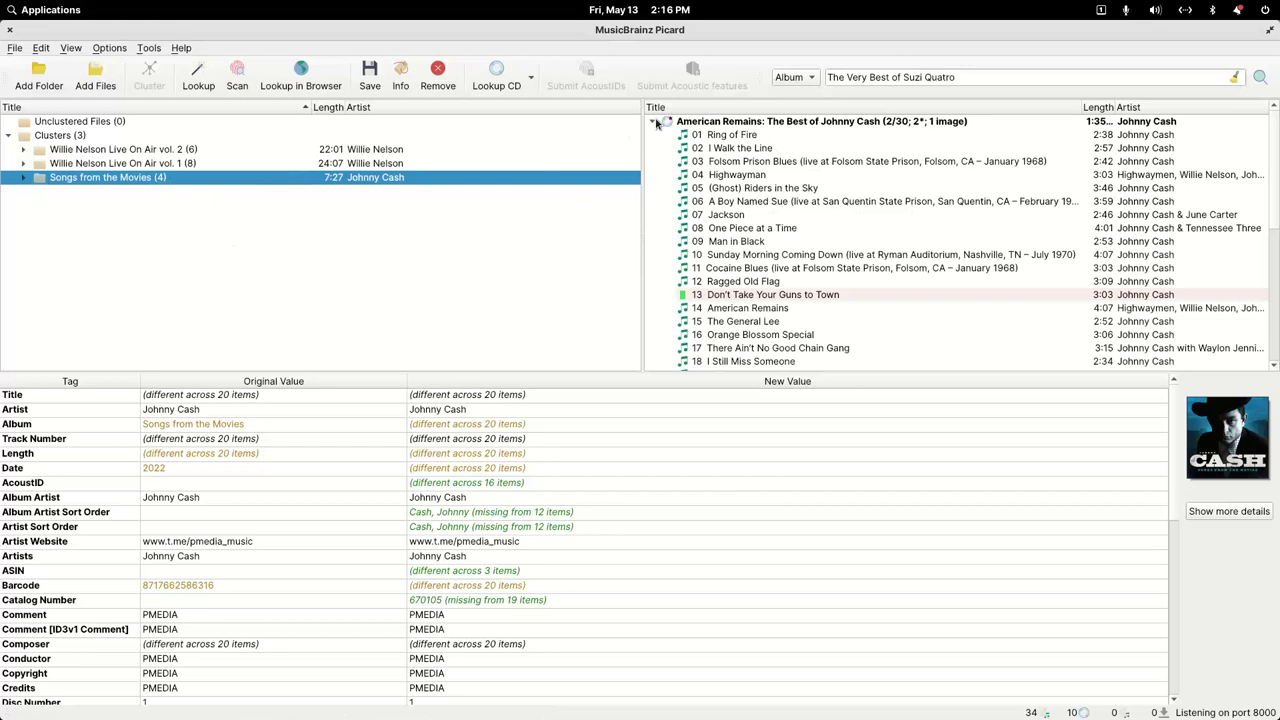
pyautogui.click(748, 294)
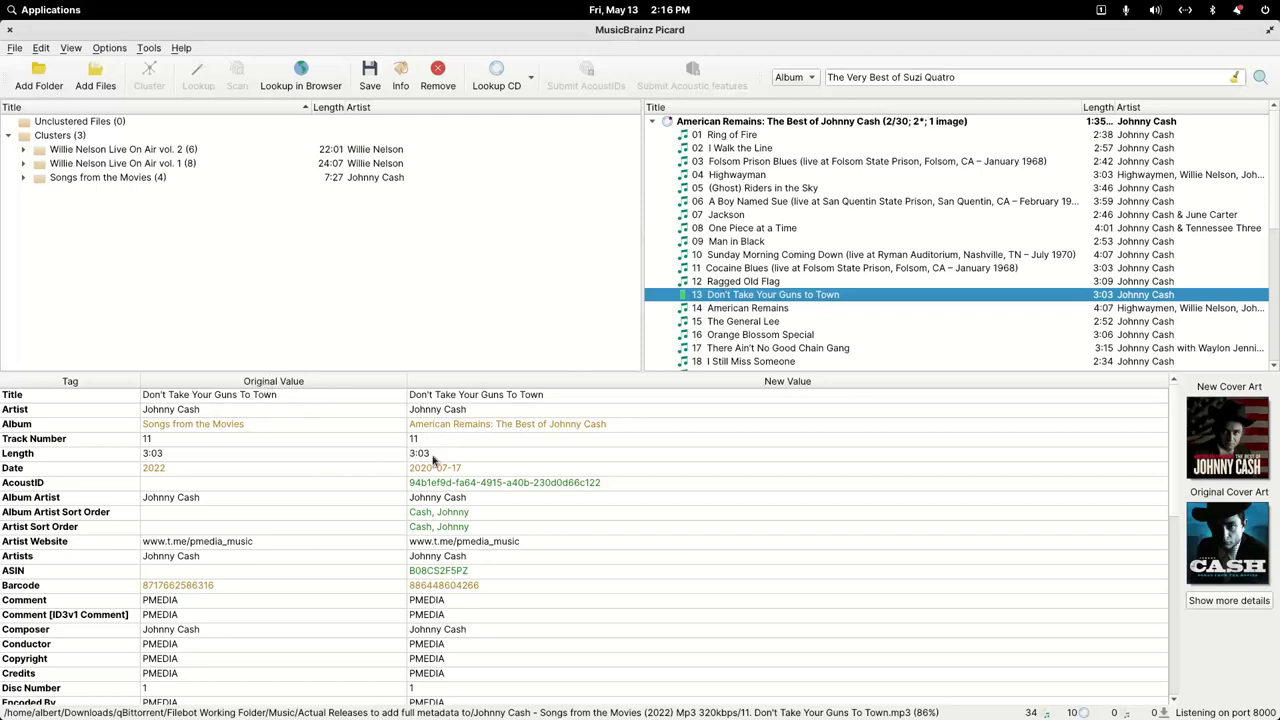
pyautogui.click(652, 121)
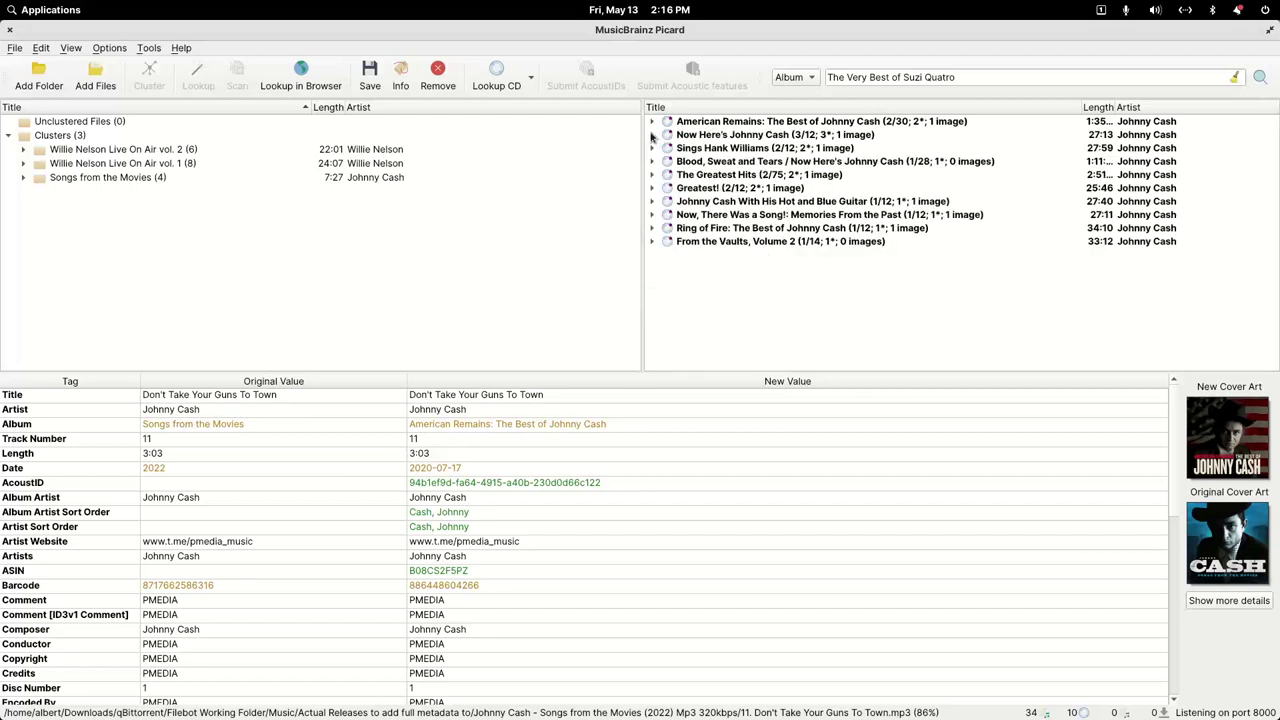
# Step: Compare the original and new tags of the matched tracks in the Now Here's Johnny Cash album
pyautogui.click(652, 134)
pyautogui.click(727, 283)
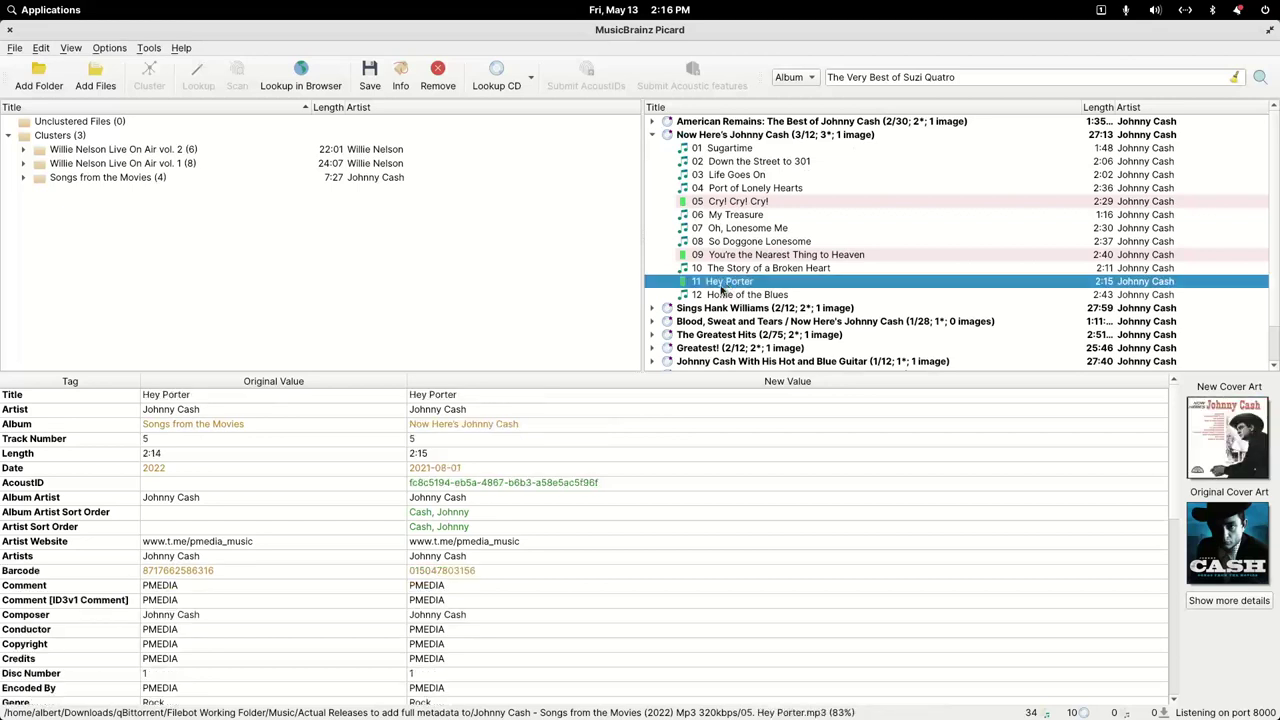
pyautogui.click(724, 256)
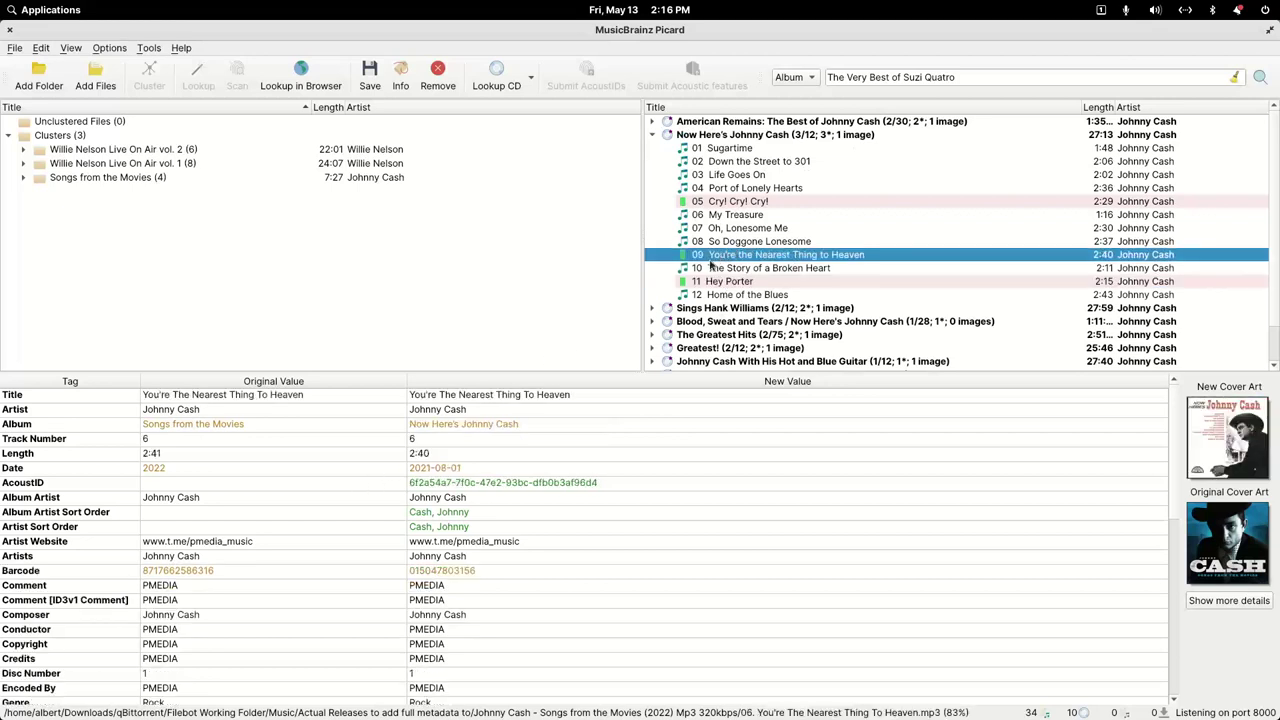
pyautogui.click(717, 203)
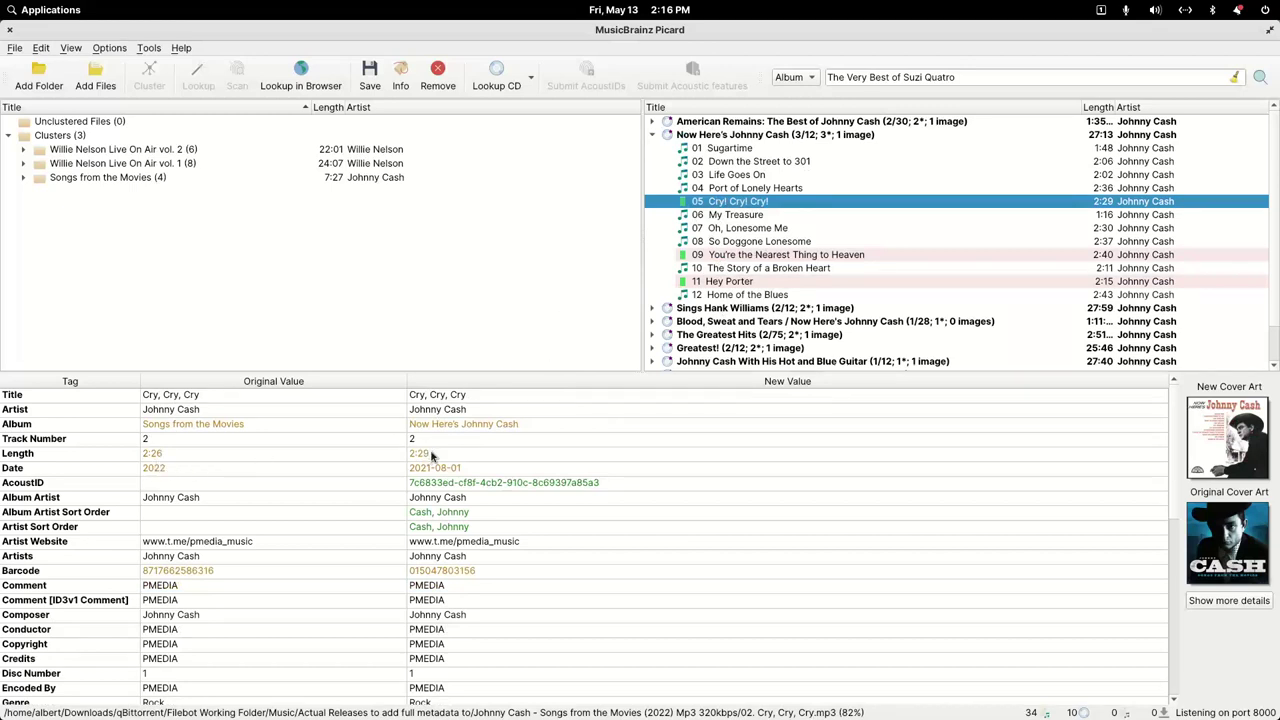
pyautogui.click(651, 135)
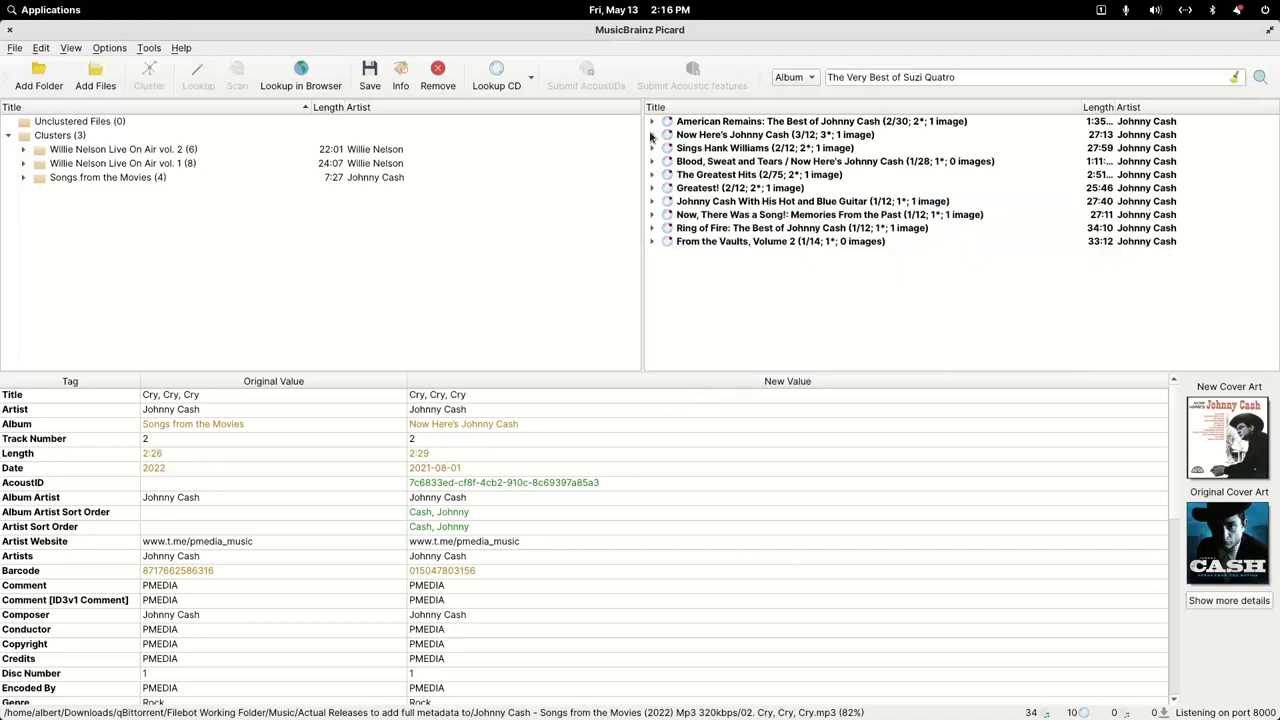
# Step: Move the matched files of all the loaded Johnny Cash albums back to the unclustered files
pyautogui.click(697, 123)
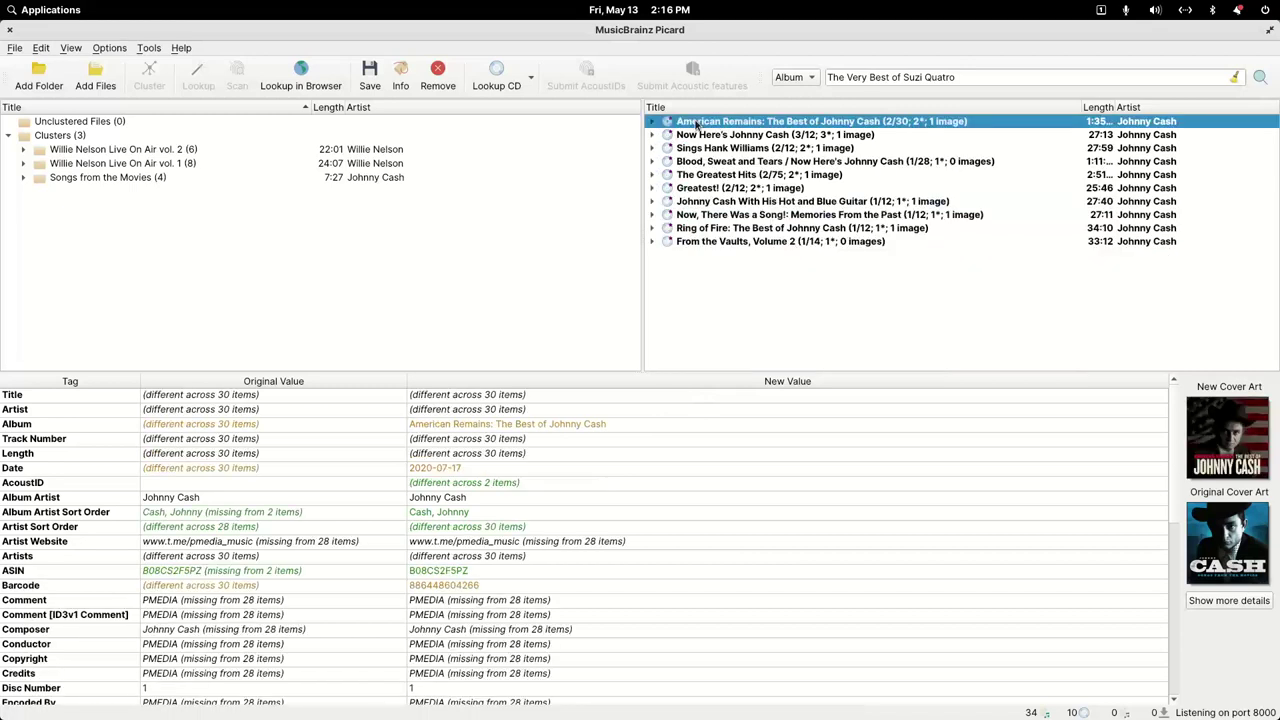
pyautogui.hotkey('ctrl', 'a')
pyautogui.moveTo(704, 140); pyautogui.dragTo(86, 250)
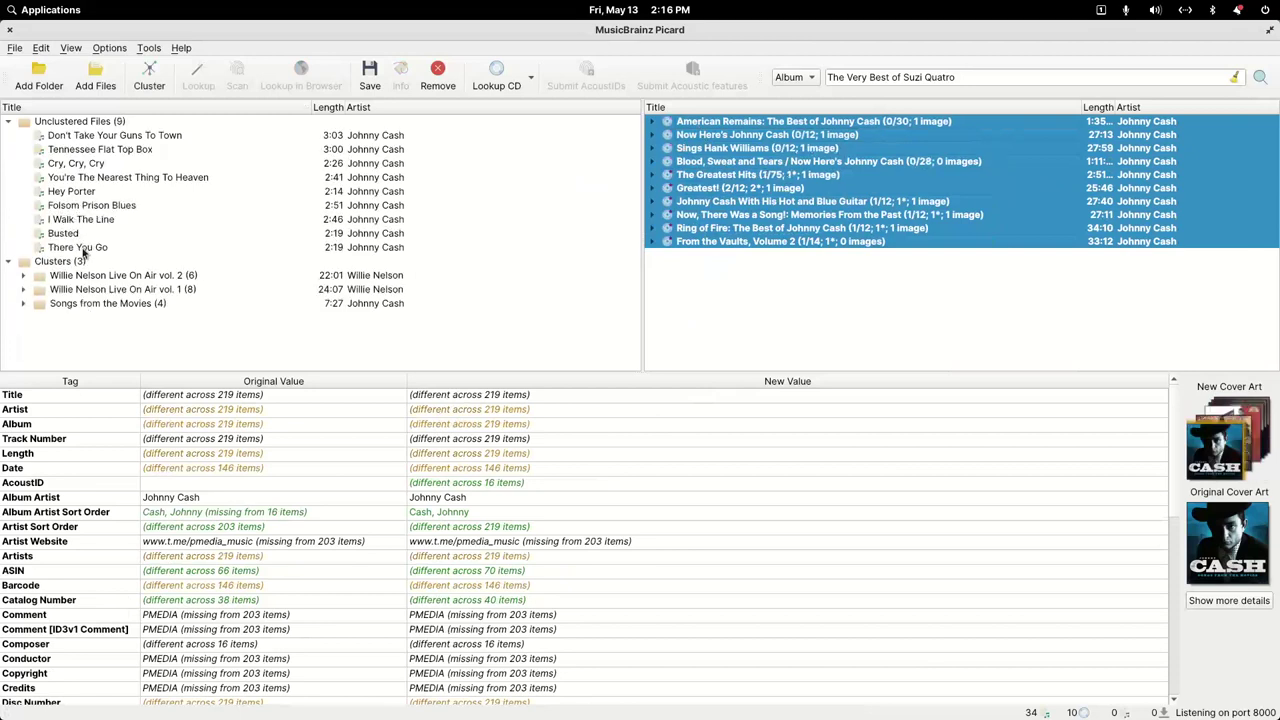
# Step: Remove all the emptied Johnny Cash albums, from American Remains through From the Vaults, Volume 2, from the session
pyautogui.click(838, 243)
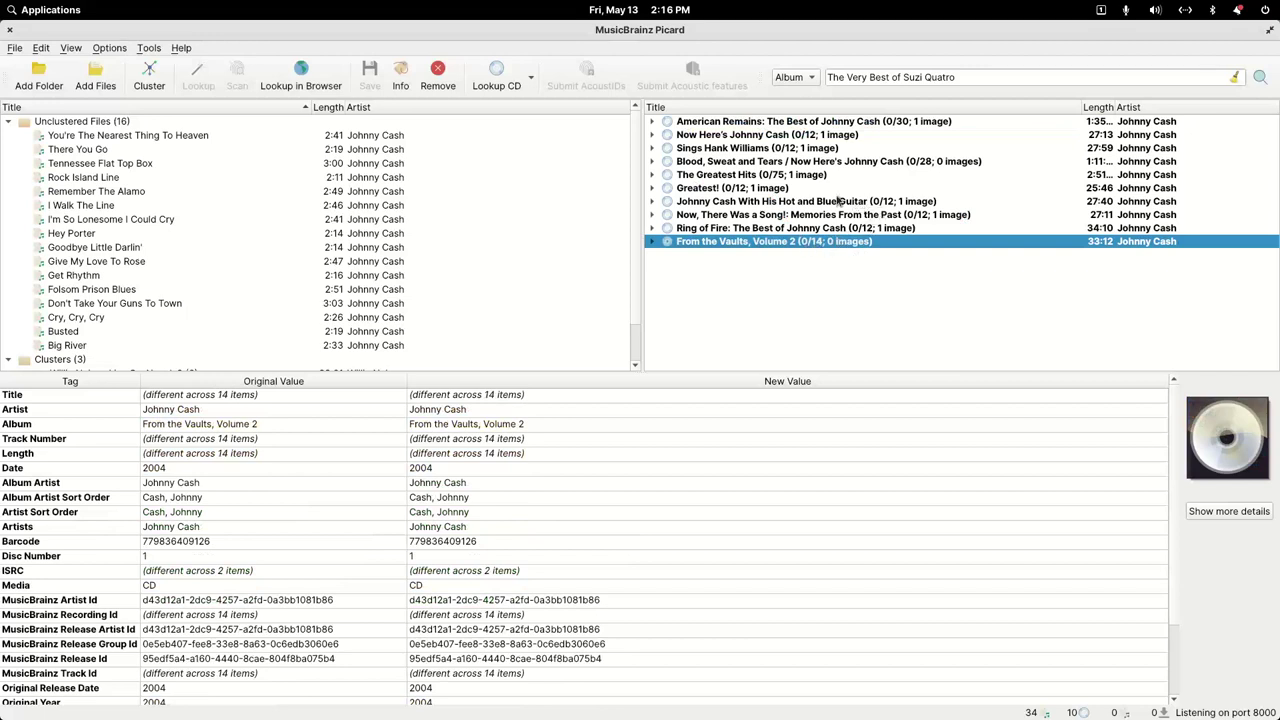
pyautogui.click(798, 148)
pyautogui.click(800, 136)
pyautogui.click(800, 123)
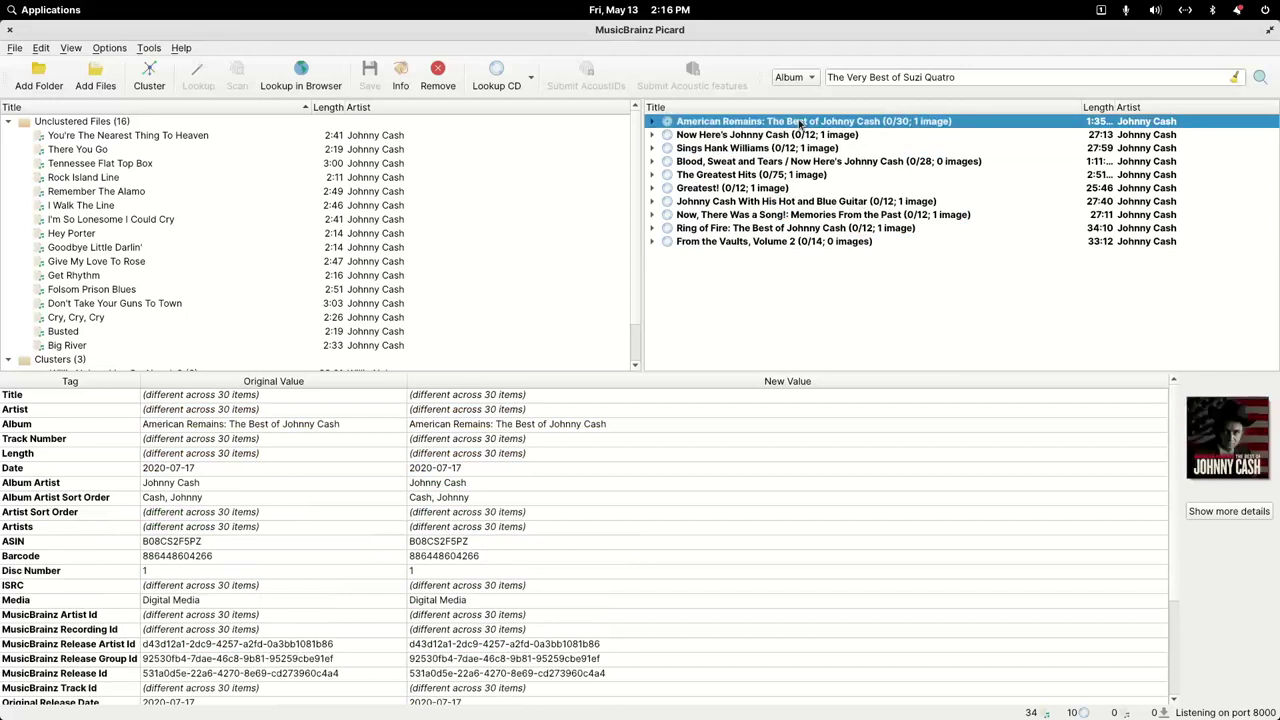
pyautogui.hotkey('shift', 'Down')
pyautogui.hotkey('shift', 'Down')
pyautogui.hotkey('shift', 'Down')
pyautogui.hotkey('shift', 'Down')
pyautogui.hotkey('shift', 'Down')
pyautogui.hotkey('shift', 'Down')
pyautogui.hotkey('shift', 'Down')
pyautogui.hotkey('shift', 'Down')
pyautogui.hotkey('shift', 'Down')
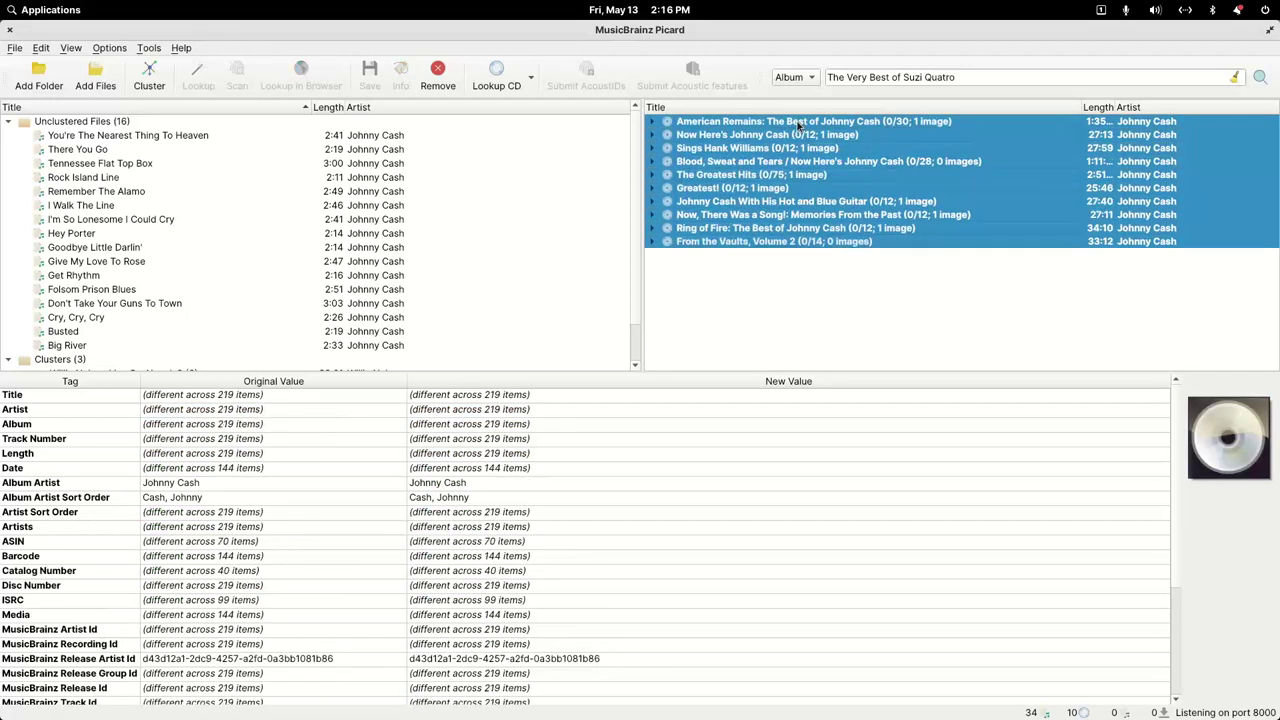
pyautogui.press('Delete')
# Step: Cluster the unclustered Johnny Cash files again and check the artist, album and date tags of Songs from the Movies
pyautogui.click(117, 123)
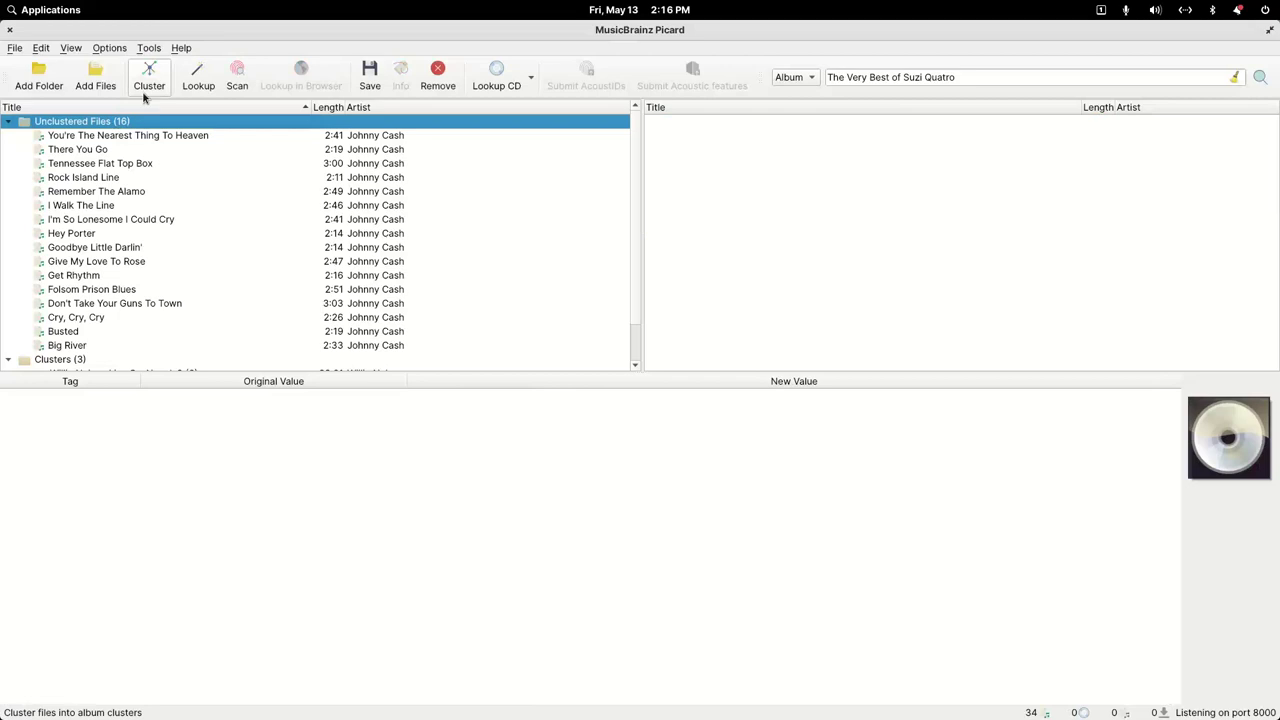
pyautogui.click(150, 86)
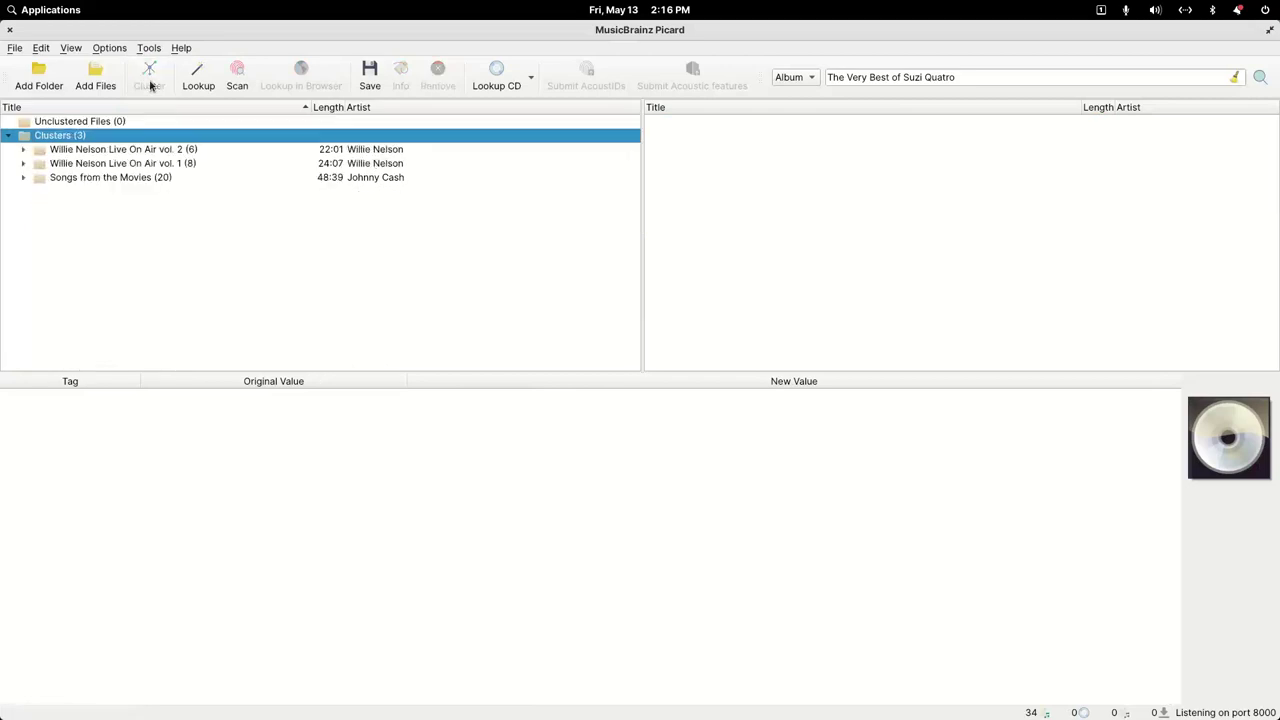
pyautogui.click(83, 180)
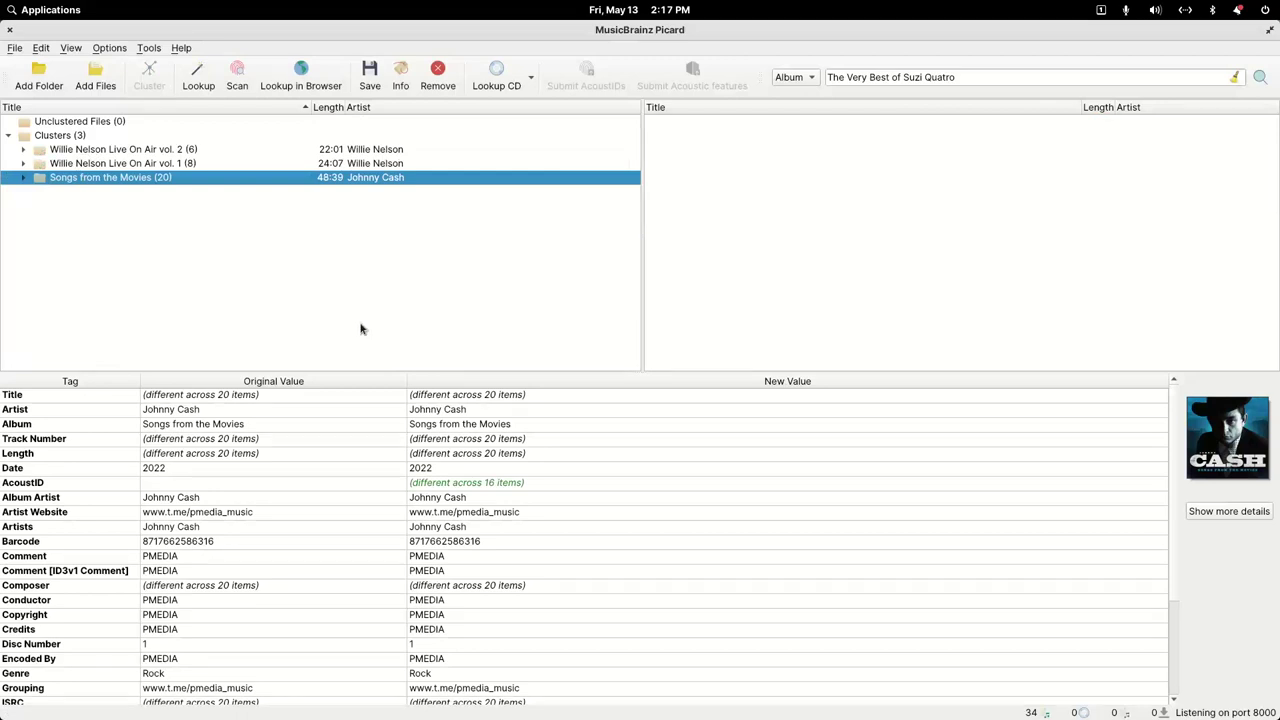
pyautogui.click(440, 410)
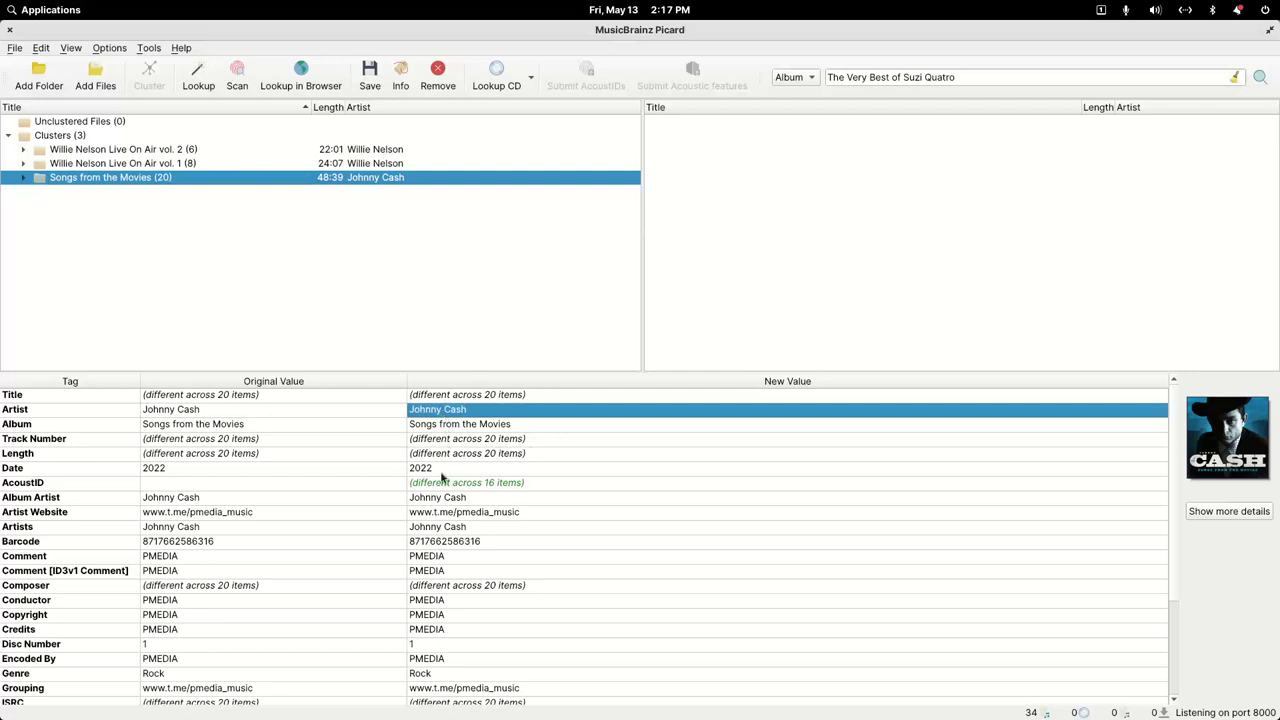
pyautogui.click(447, 424)
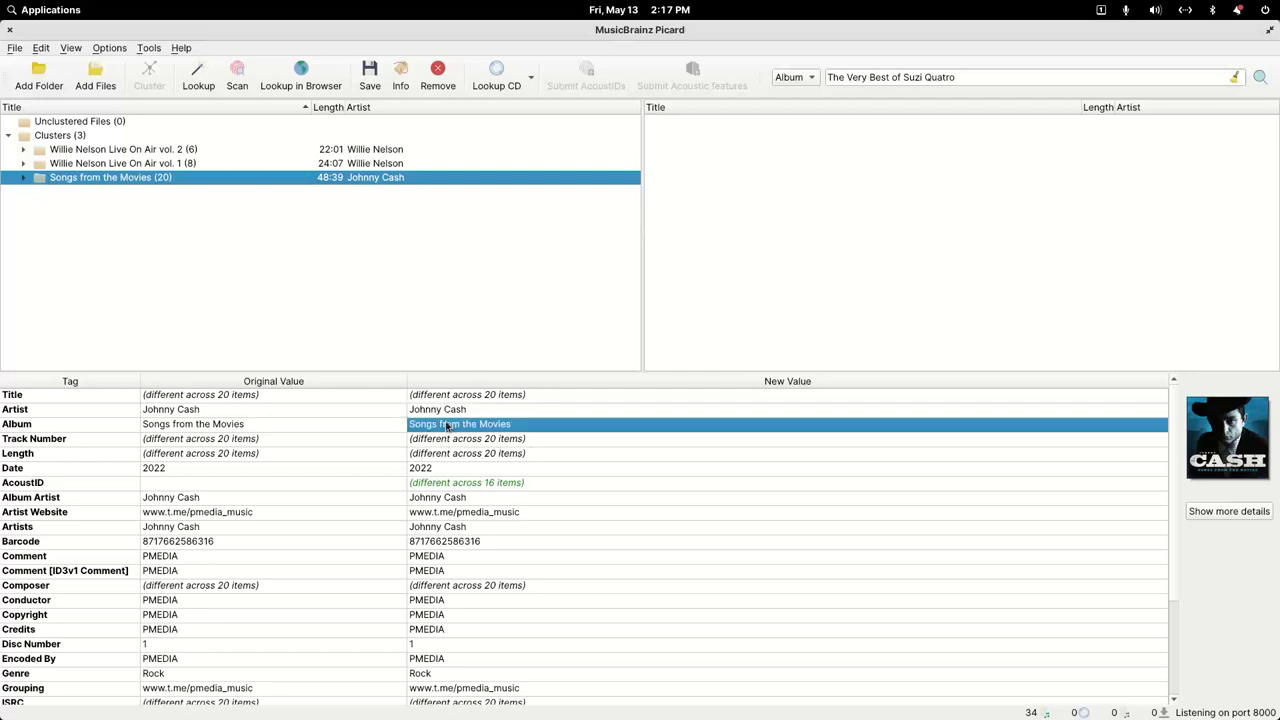
pyautogui.click(428, 471)
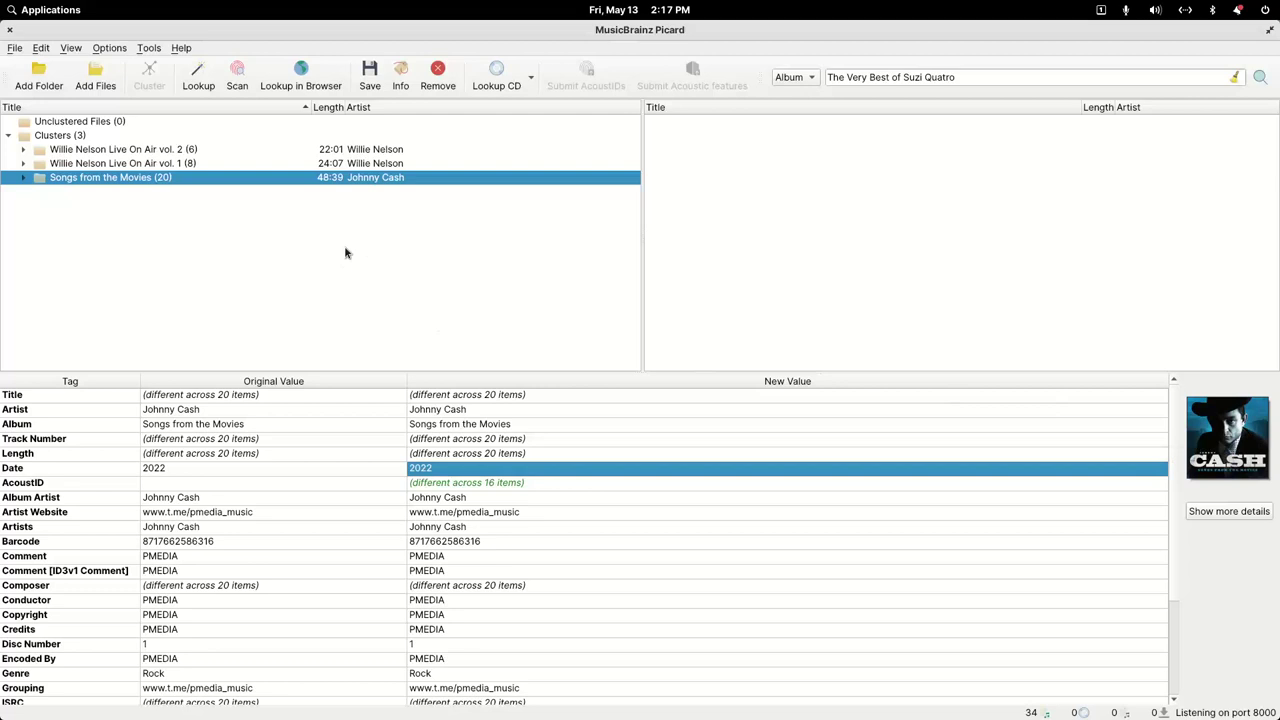
# Step: Remove the Songs from the Movies cluster from the session without saving it
pyautogui.rightClick(82, 180)
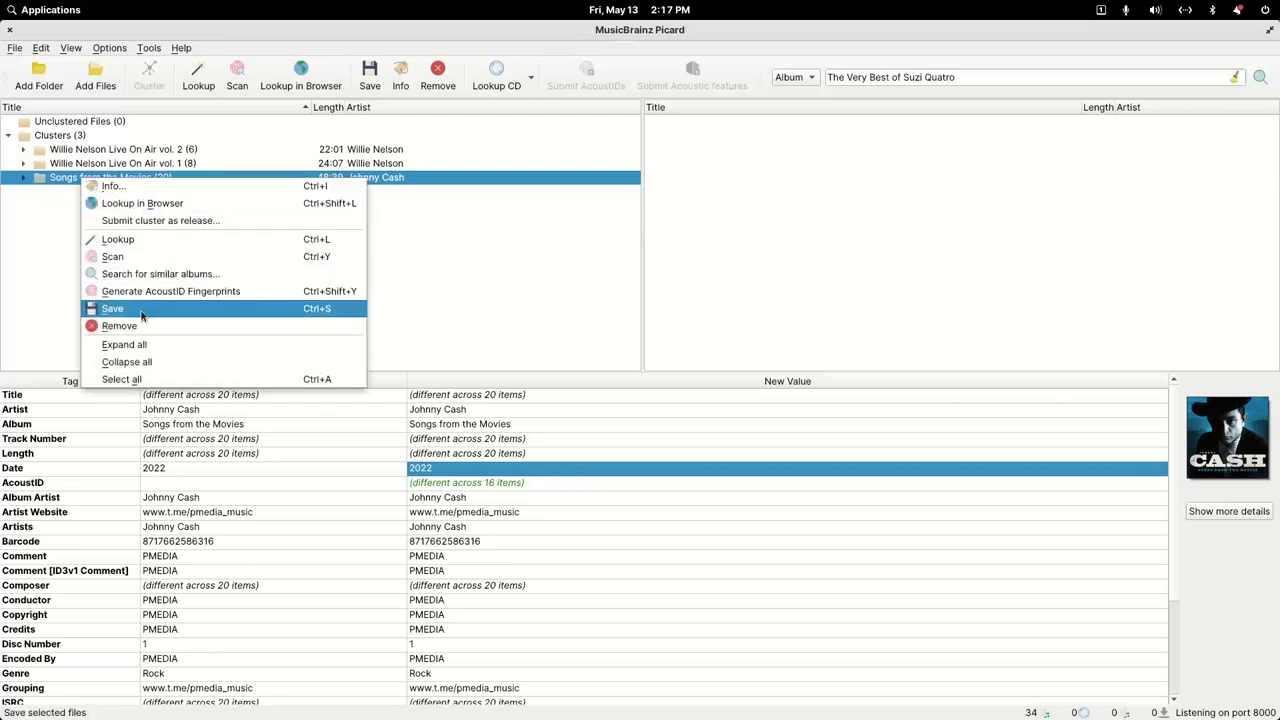
pyautogui.click(500, 310)
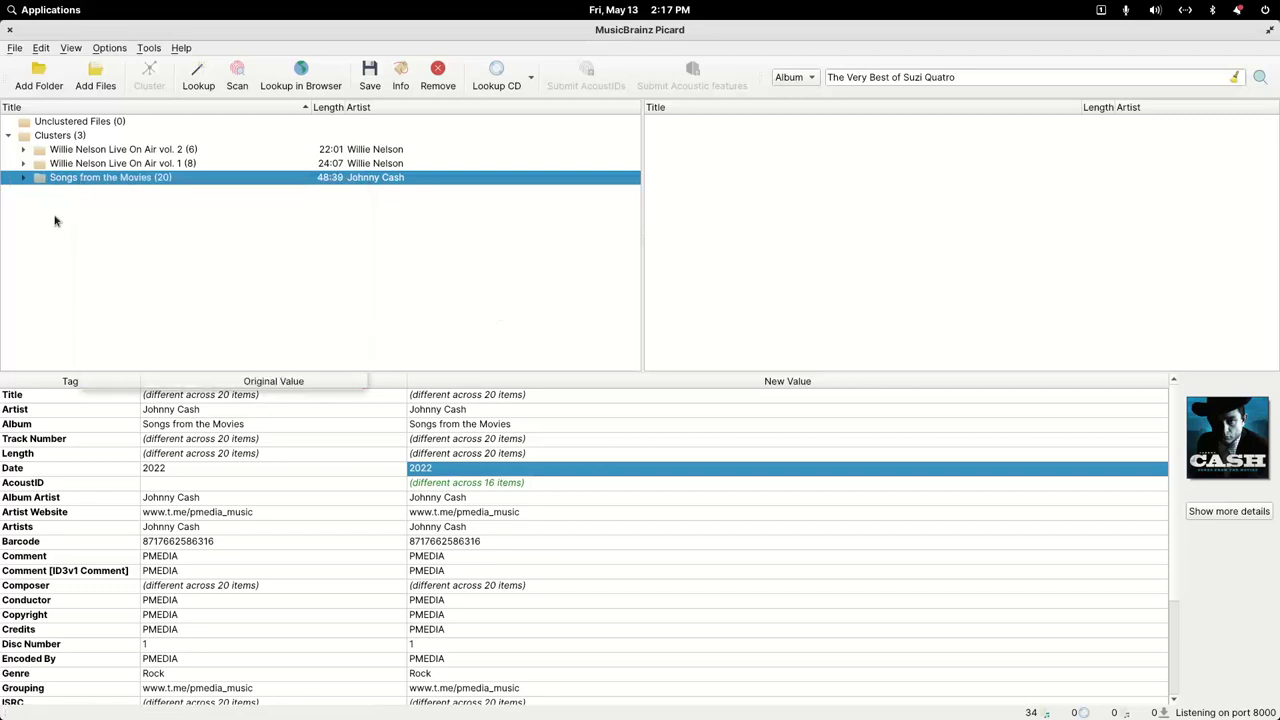
pyautogui.rightClick(119, 185)
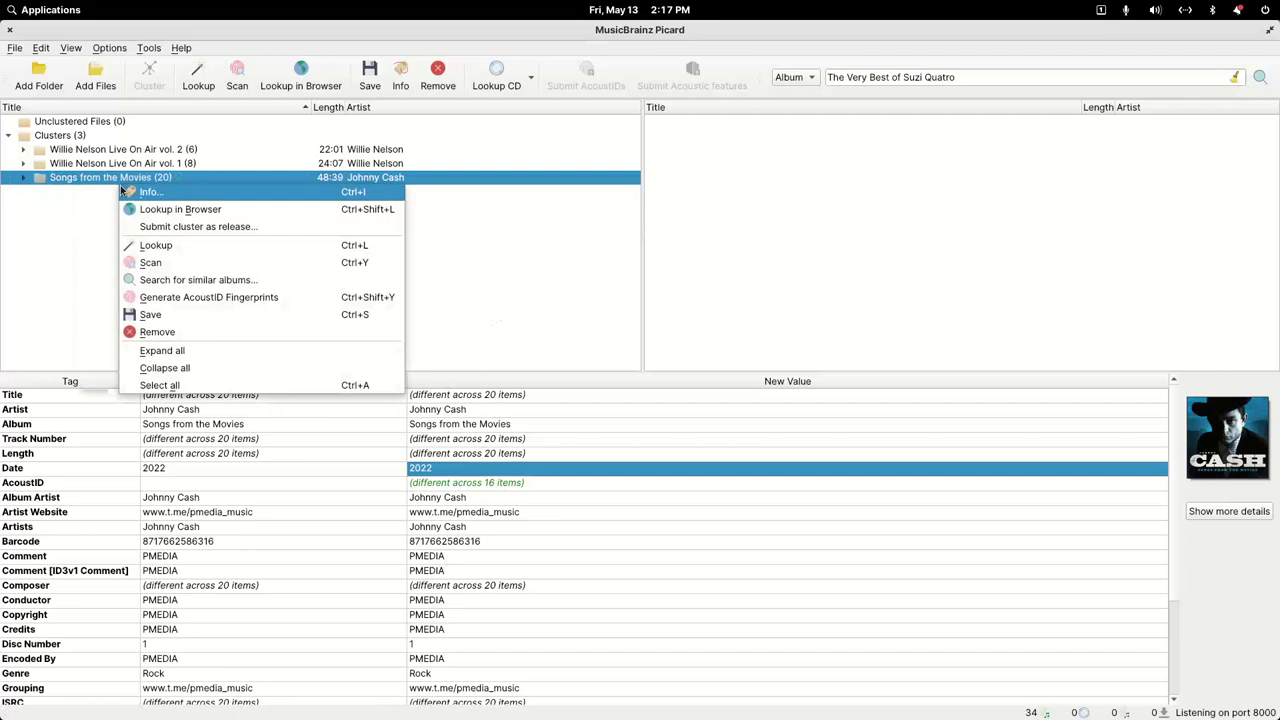
pyautogui.click(158, 332)
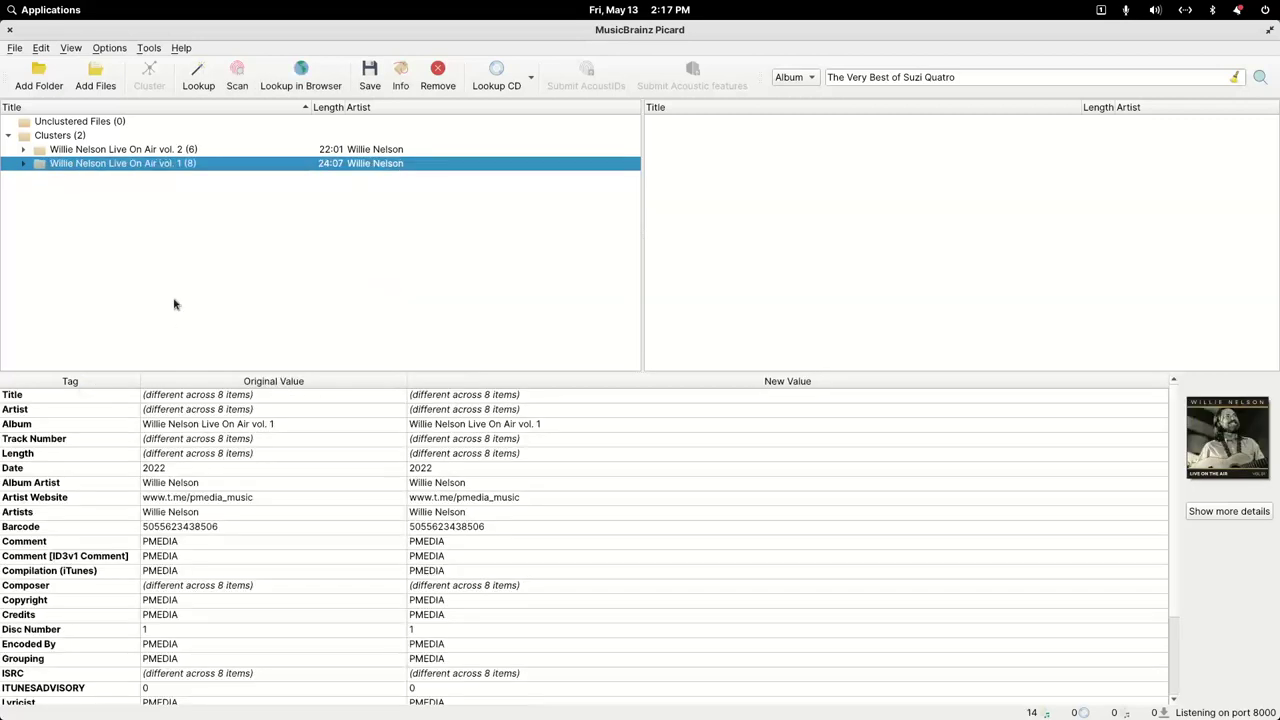
# Step: Scan the Willie Nelson Live On Air vol. 1 cluster by audio fingerprint
pyautogui.click(155, 150)
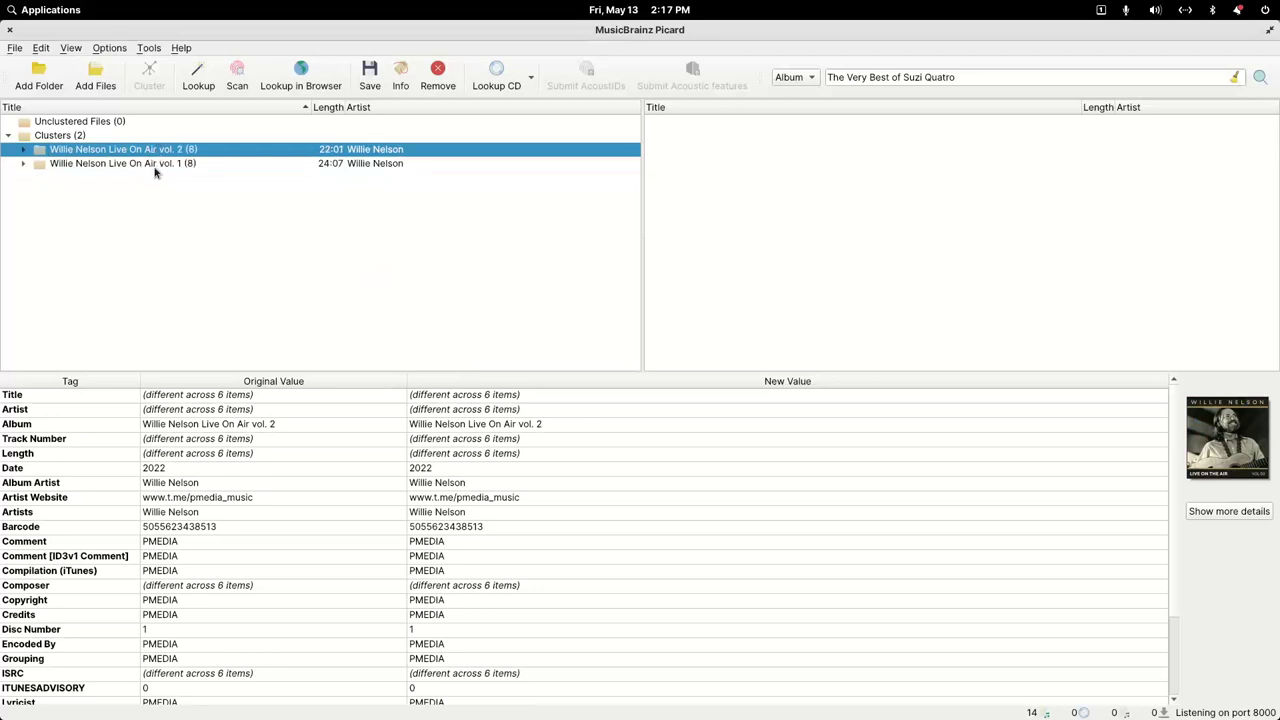
pyautogui.click(156, 166)
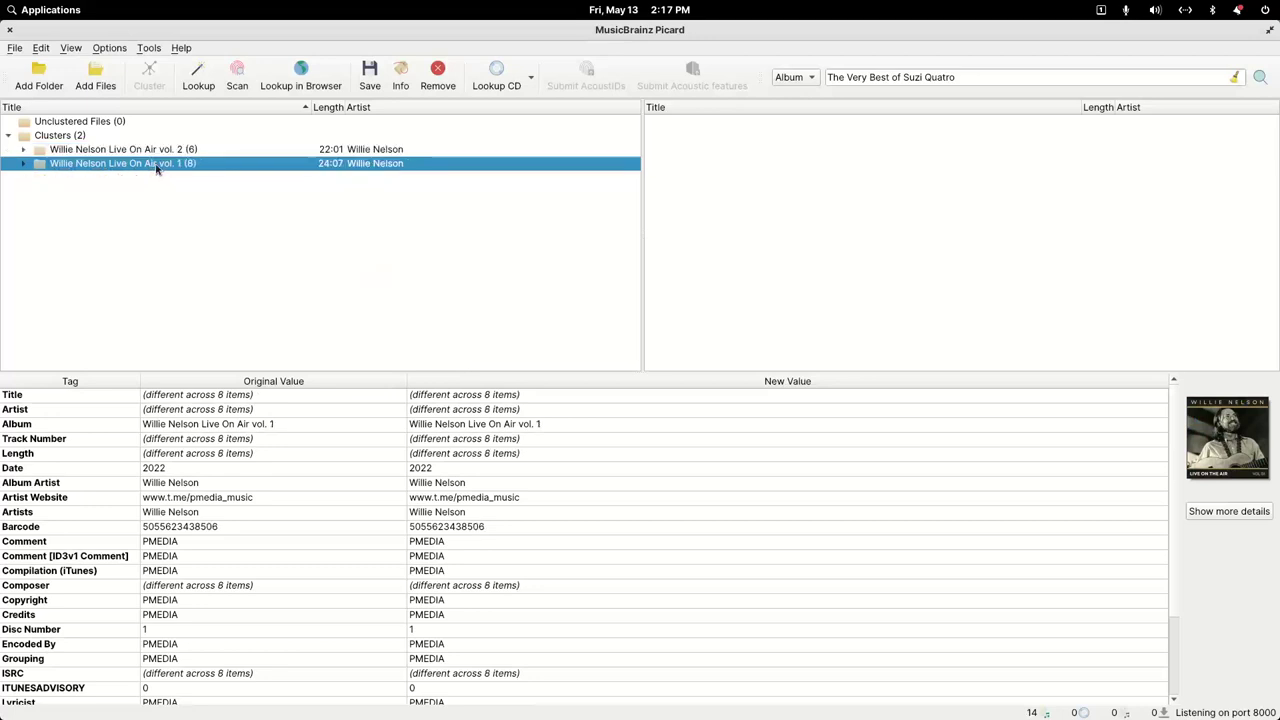
pyautogui.click(237, 80)
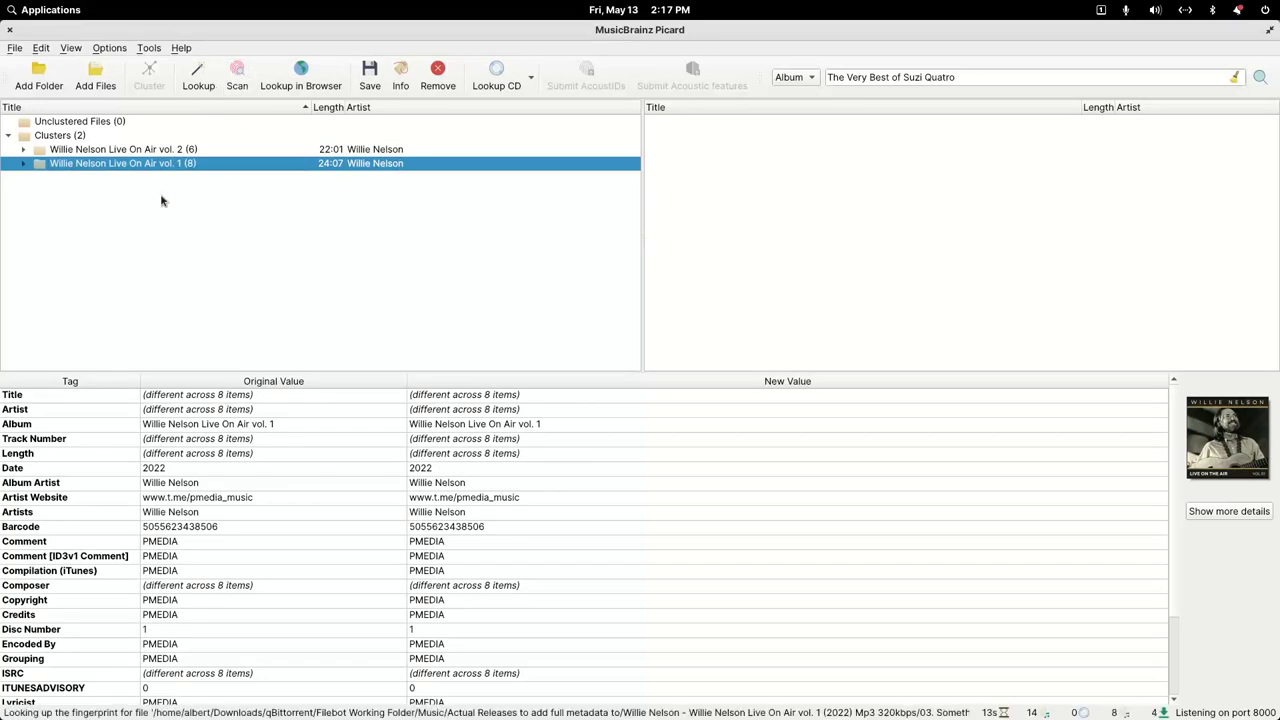
# Step: Copy the cluster's album title and search for albums with it, shortened to Willie Nelson Live On Air
pyautogui.doubleClick(447, 425)
pyautogui.hotkey('ctrl', 'c')
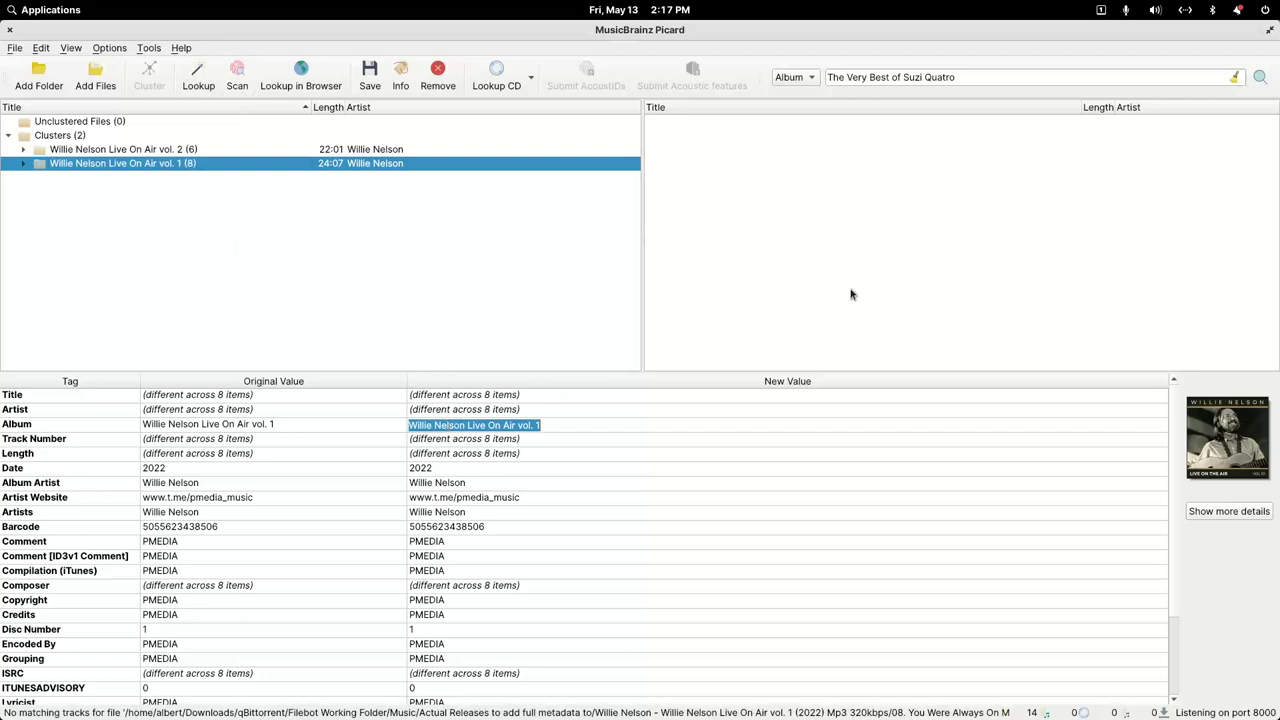
pyautogui.click(1234, 78)
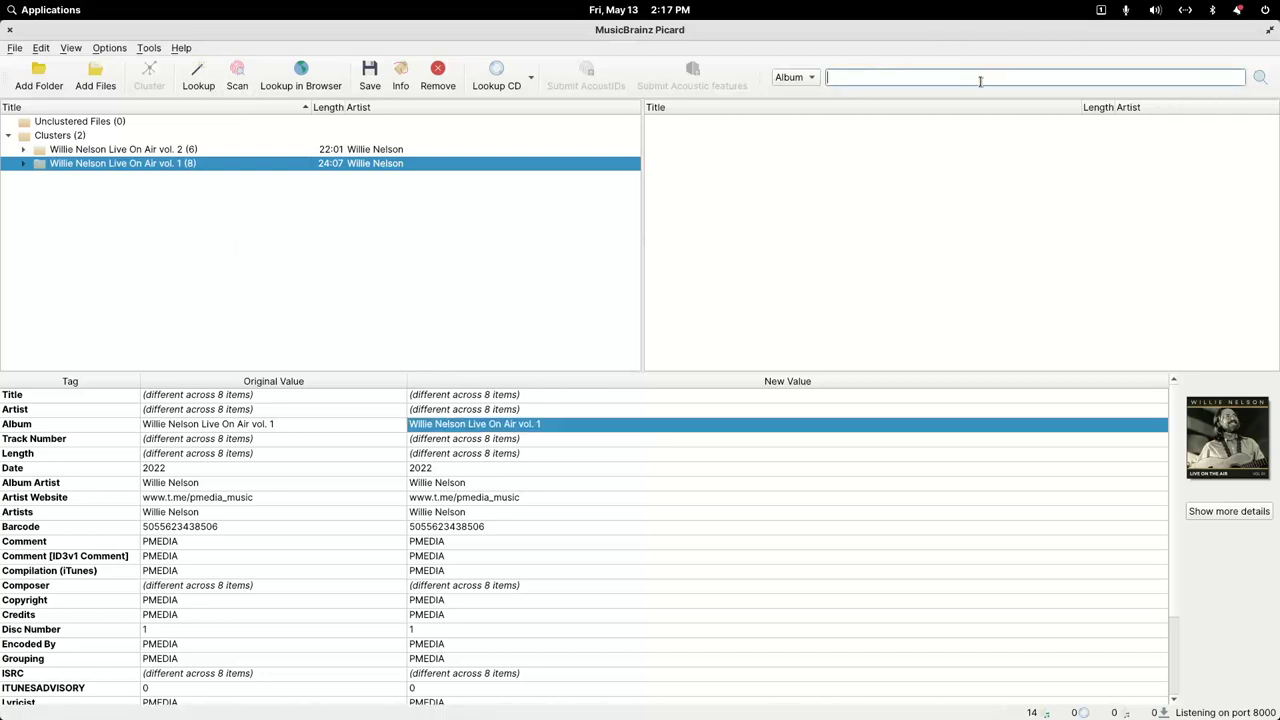
pyautogui.hotkey('ctrl', 'v')
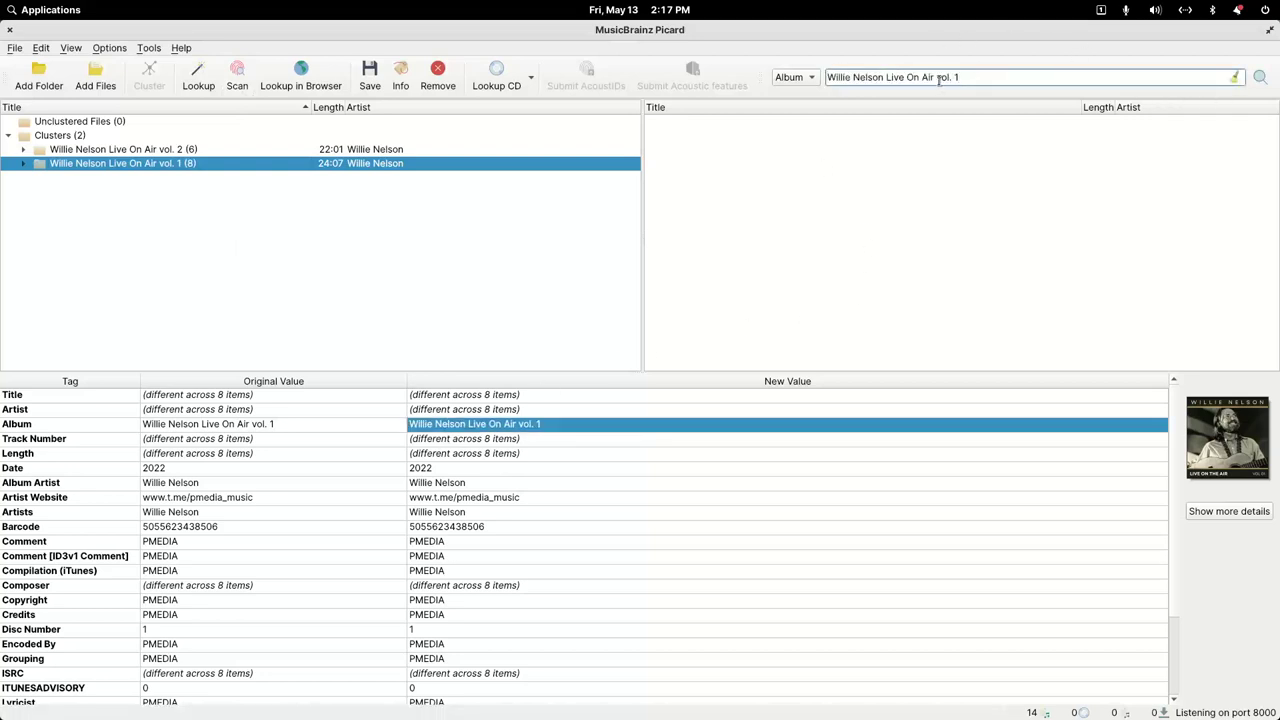
pyautogui.moveTo(935, 83); pyautogui.dragTo(1009, 83)
pyautogui.press('BackSpace')
pyautogui.click(1260, 77)
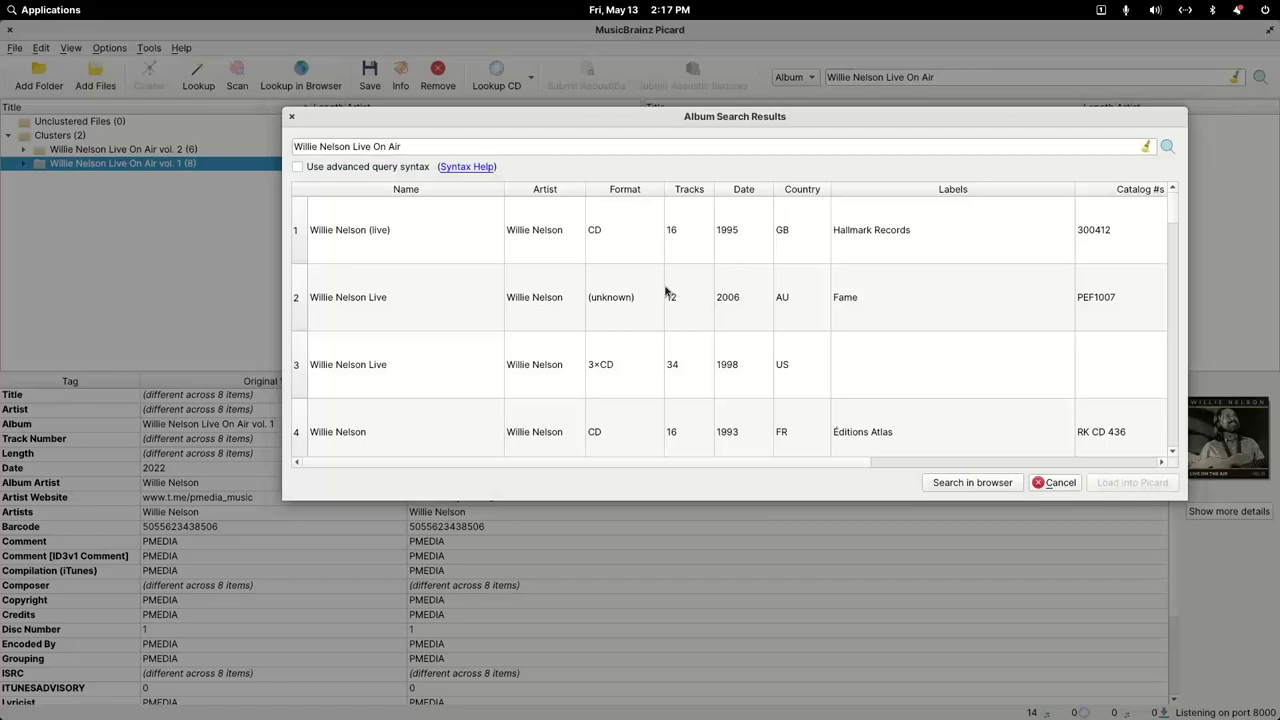
# Step: Sort the album search results by track count, then load the 14-track release classics by willie nelson and expand its track list
pyautogui.moveTo(471, 136); pyautogui.dragTo(563, 171)
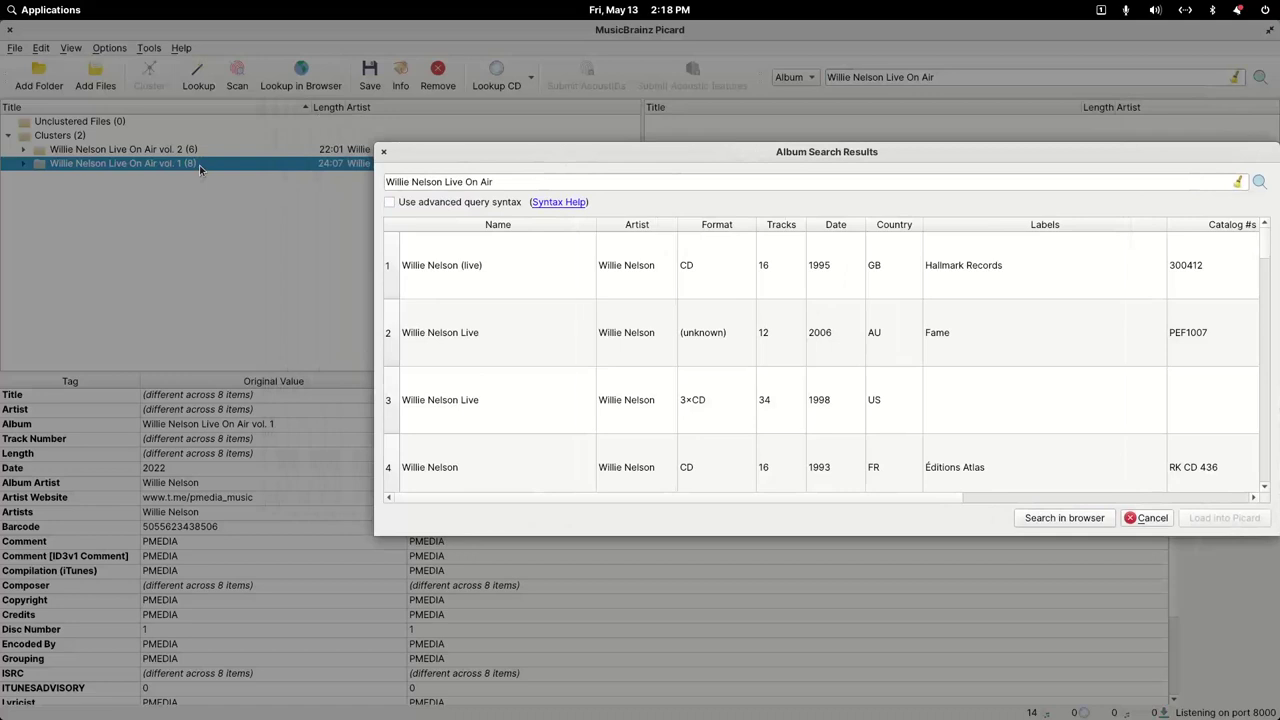
pyautogui.click(781, 225)
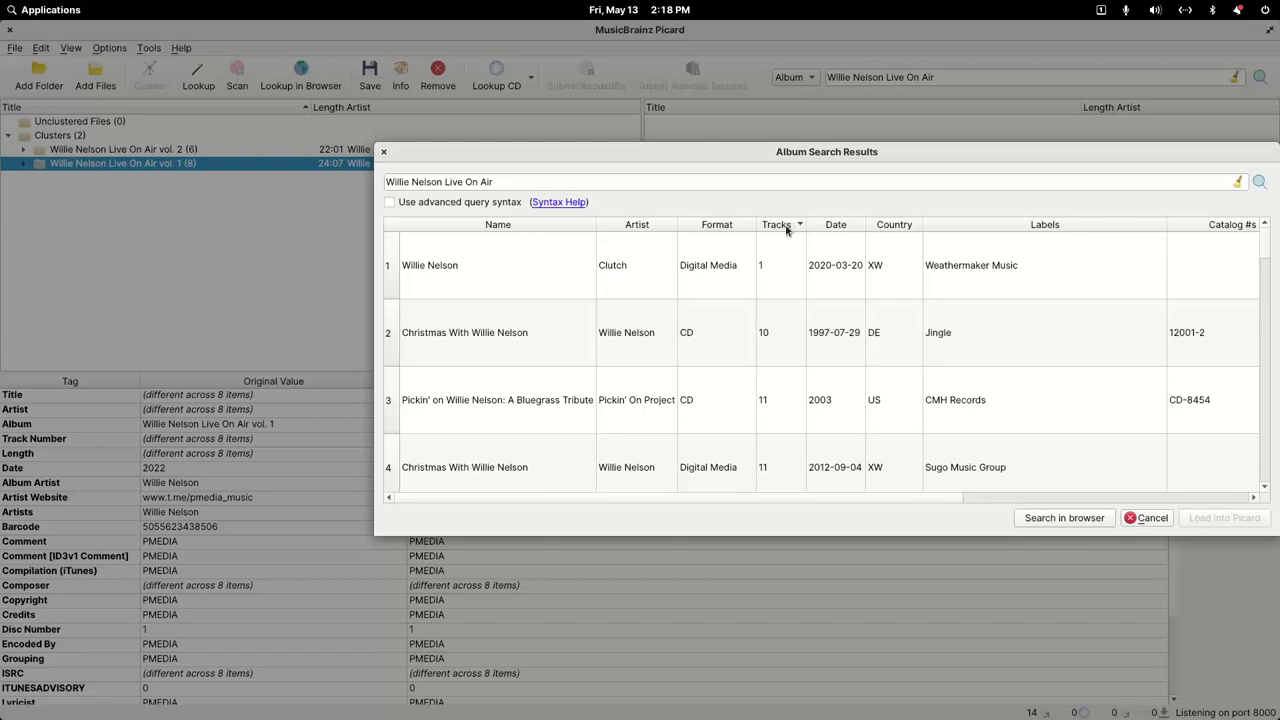
pyautogui.scroll(-4, 783, 332)
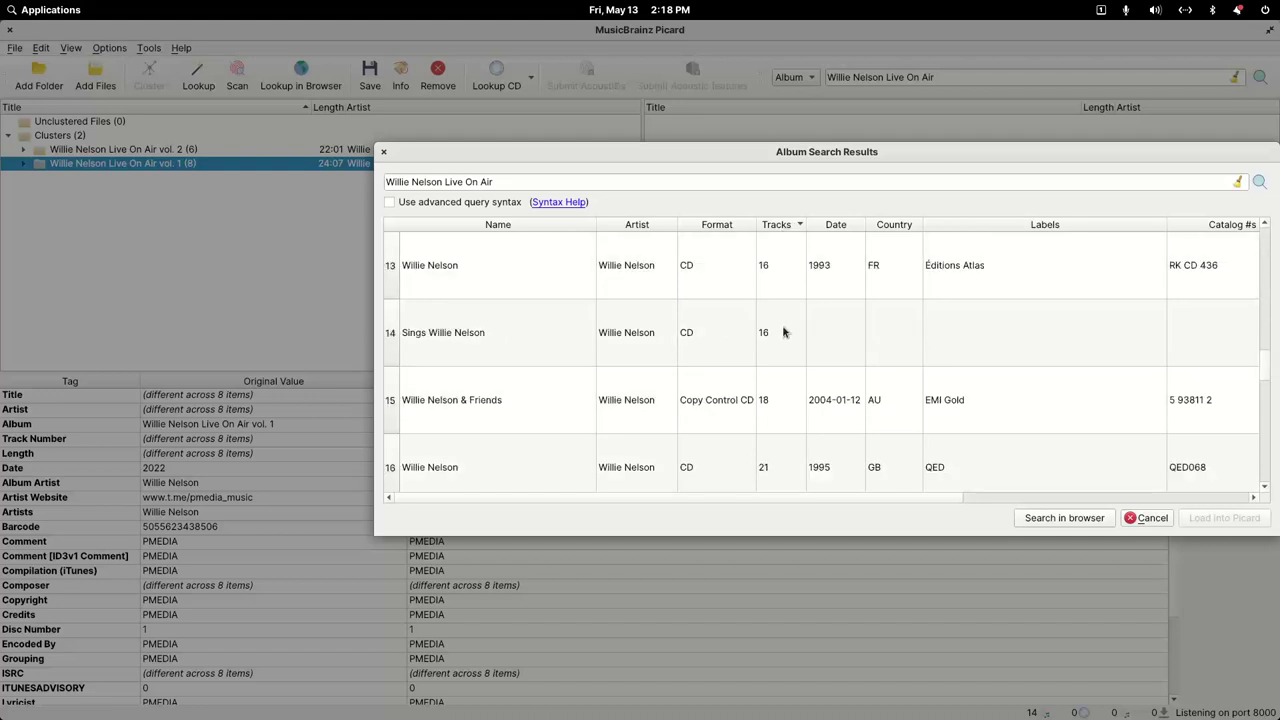
pyautogui.scroll(1, 783, 330)
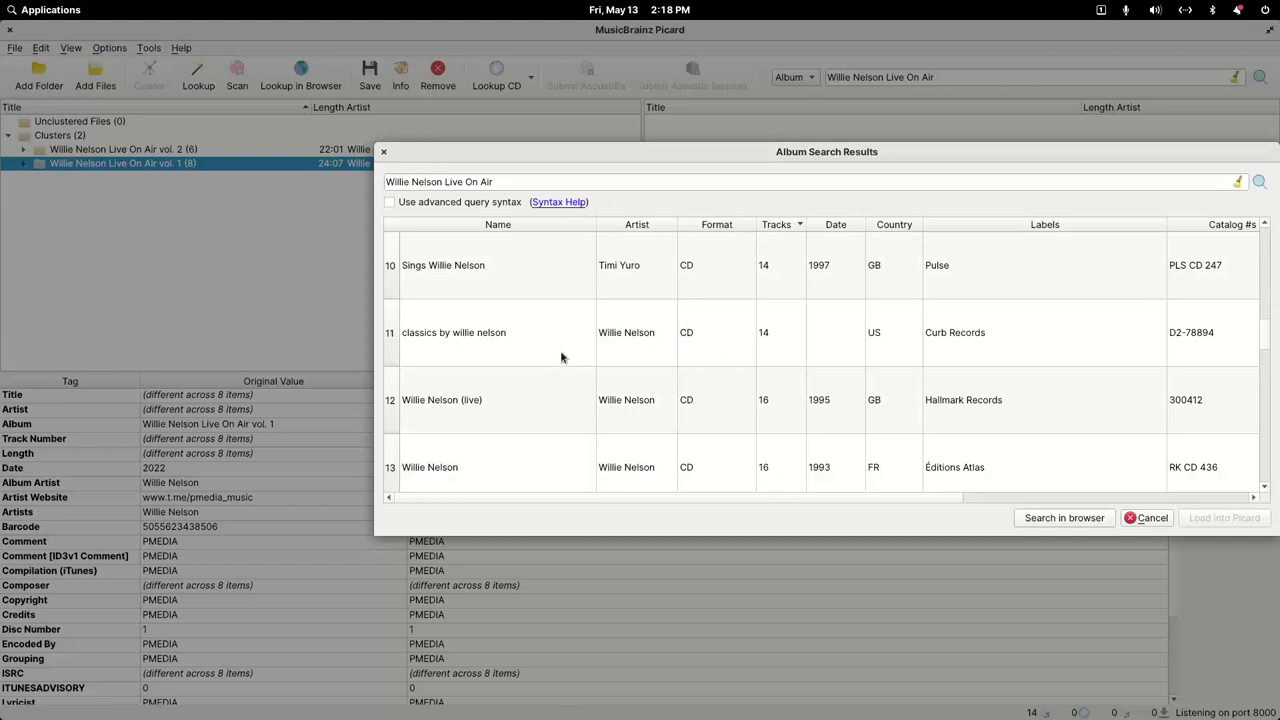
pyautogui.doubleClick(468, 335)
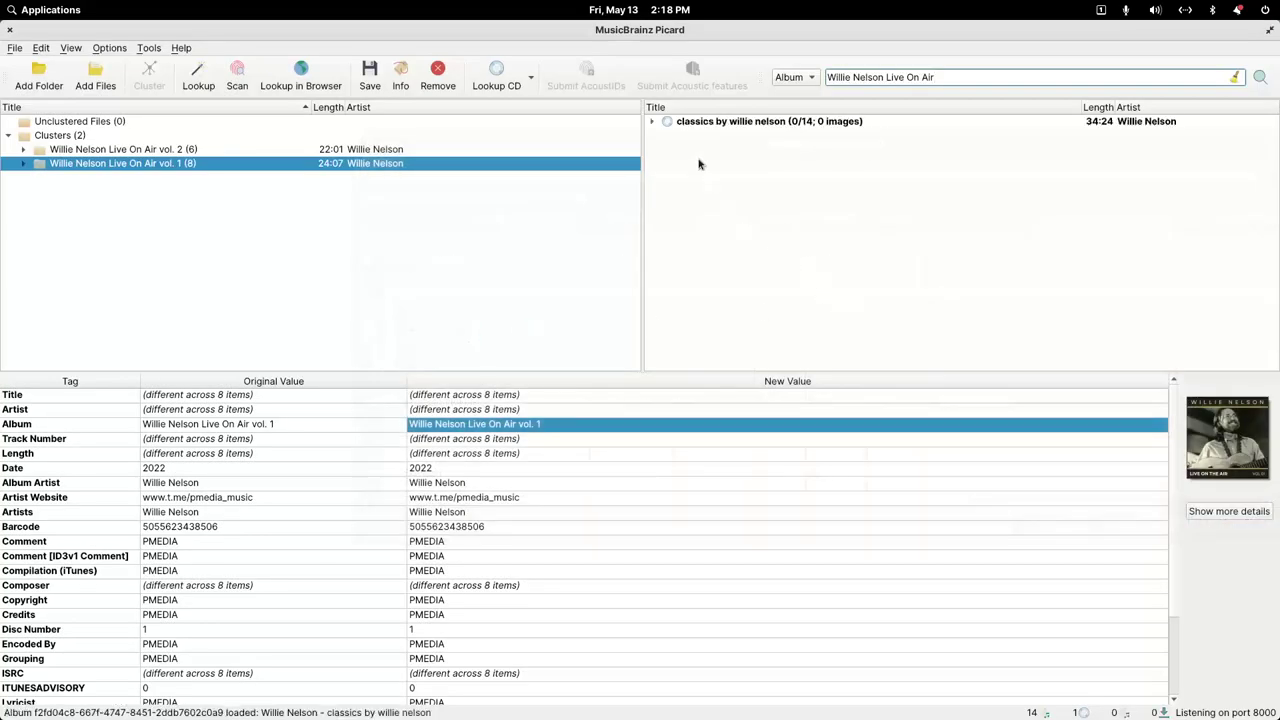
pyautogui.click(651, 122)
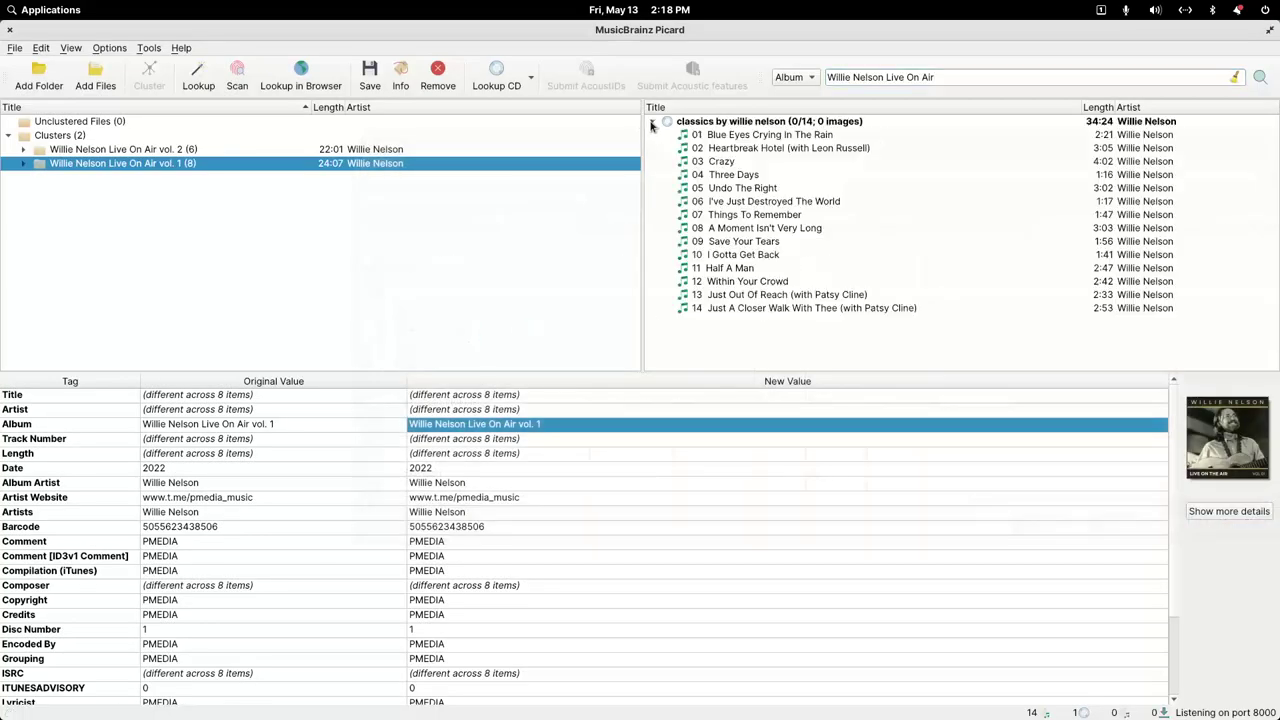
# Step: Check the tracks of the vol. 2 cluster, then match both Willie Nelson Live On Air clusters to classics by willie nelson
pyautogui.click(22, 150)
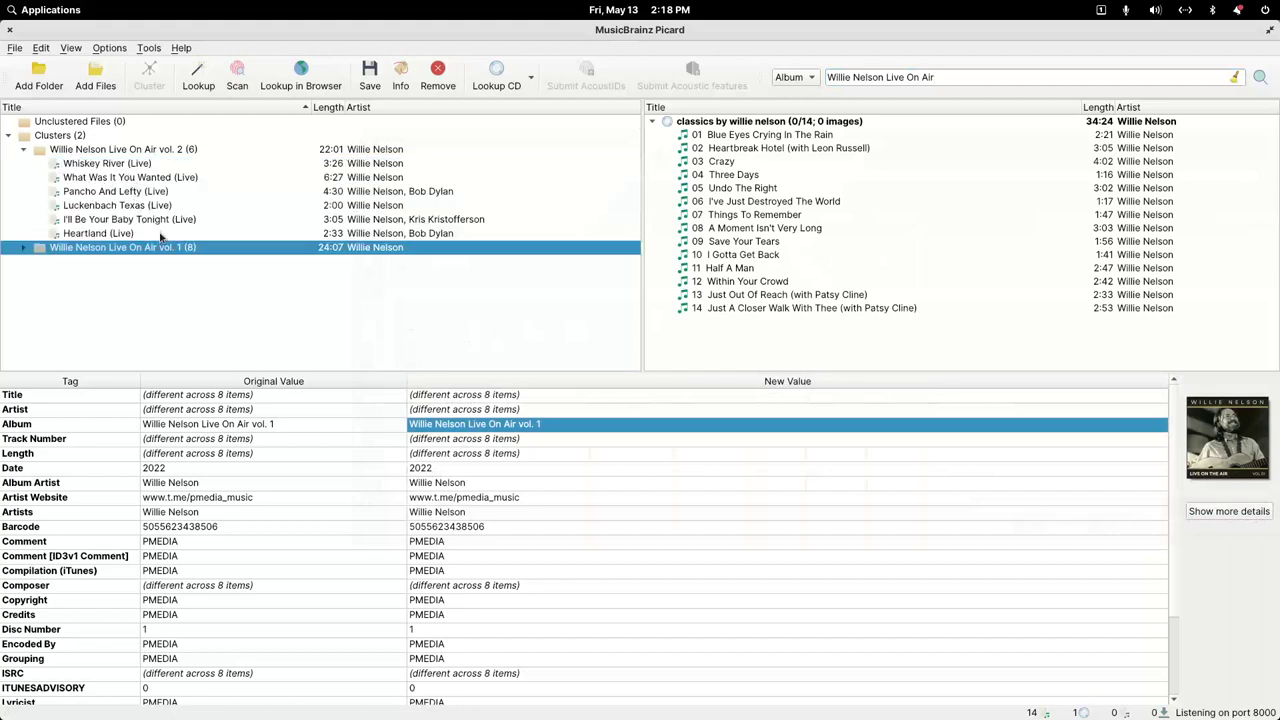
pyautogui.click(22, 150)
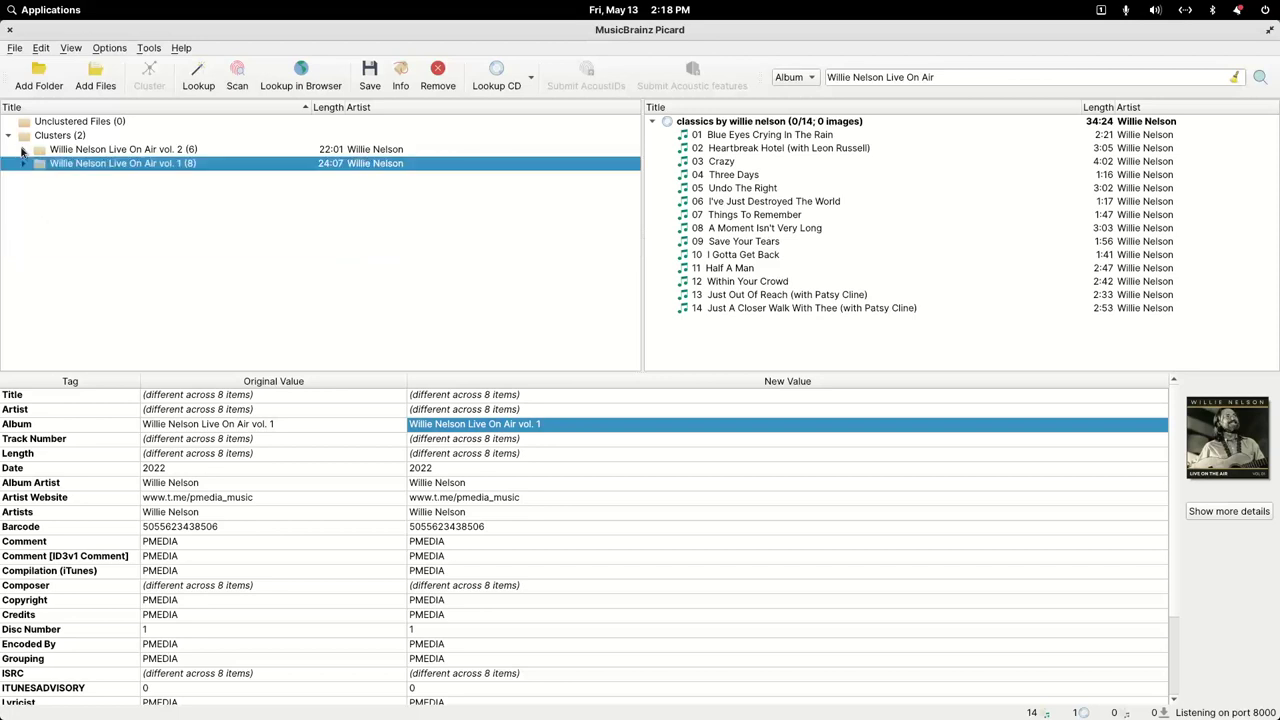
pyautogui.keyDown('ctrl'); pyautogui.click(106, 151); pyautogui.keyUp('ctrl')
pyautogui.moveTo(108, 165); pyautogui.dragTo(800, 124)
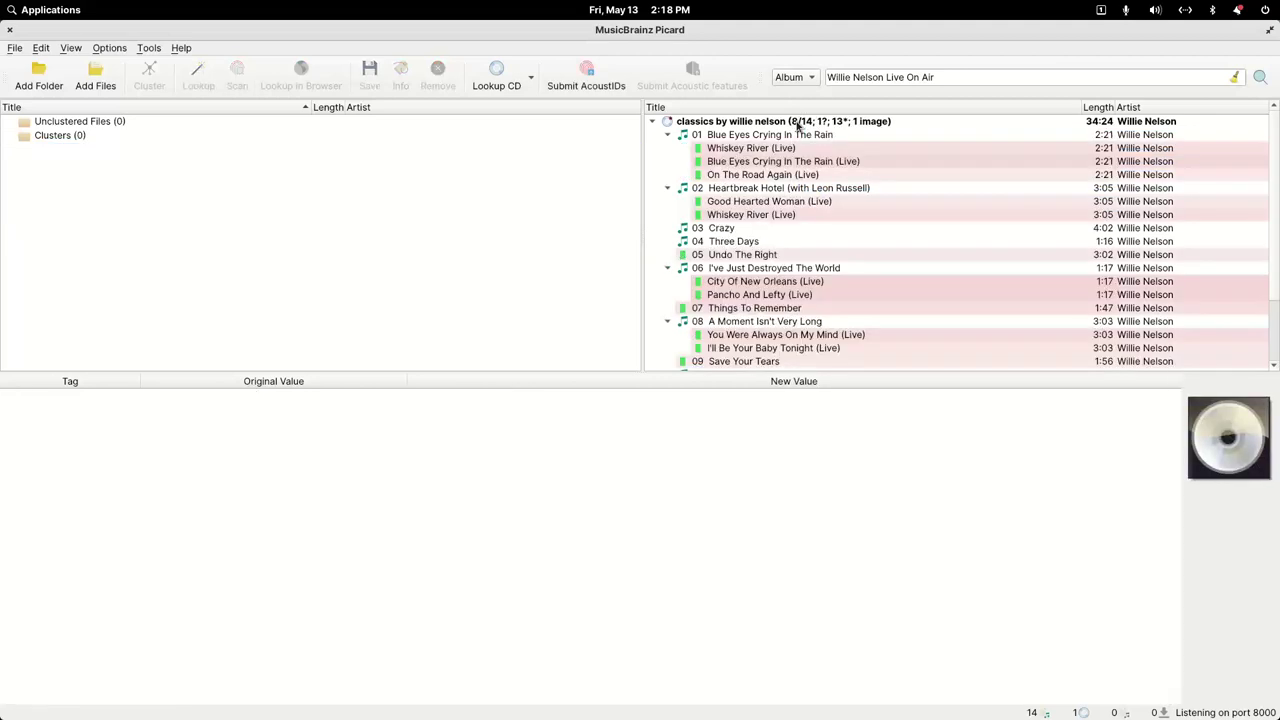
# Step: Examine the files matched to the release's tracks, comparing titles and tag changes under Blue Eyes Crying In The Rain
pyautogui.scroll(-2, 863, 300)
pyautogui.scroll(2, 863, 300)
pyautogui.click(743, 162)
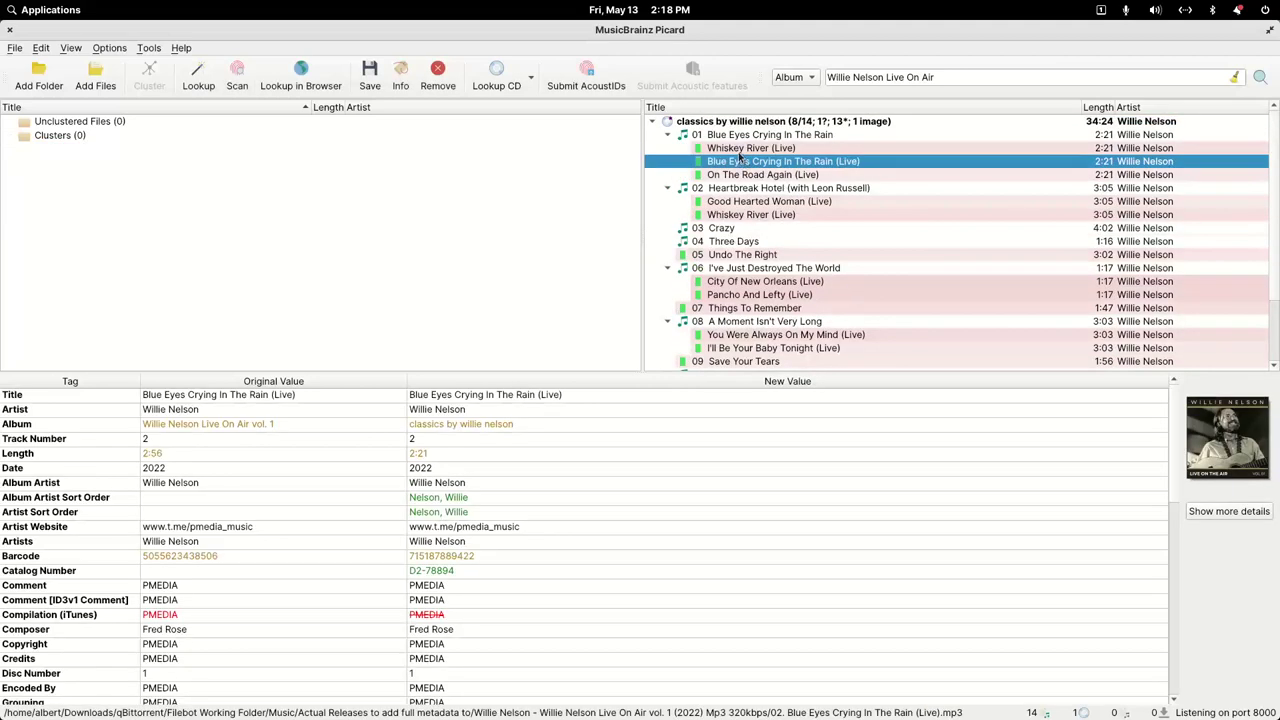
pyautogui.click(741, 149)
pyautogui.click(737, 175)
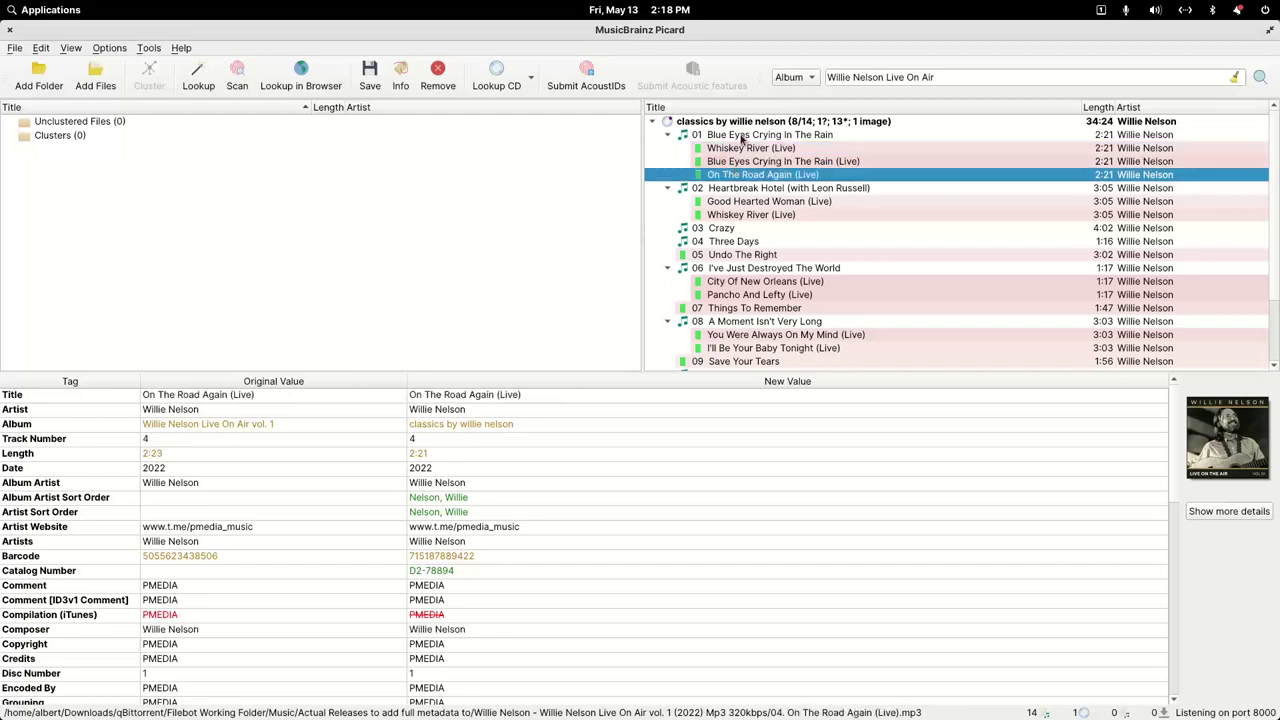
pyautogui.click(742, 137)
pyautogui.click(742, 149)
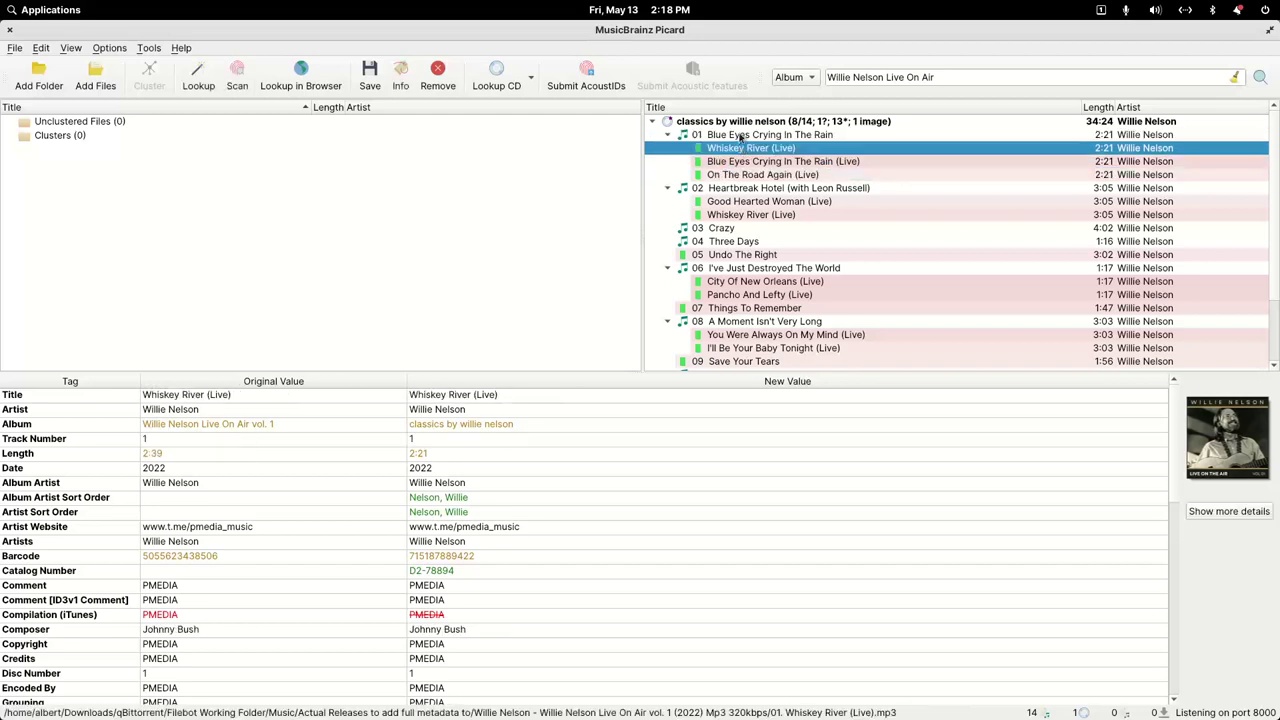
pyautogui.click(742, 135)
pyautogui.click(730, 121)
# Step: Move all matched files out of classics by willie nelson back to the unclustered files
pyautogui.moveTo(724, 121); pyautogui.dragTo(278, 186)
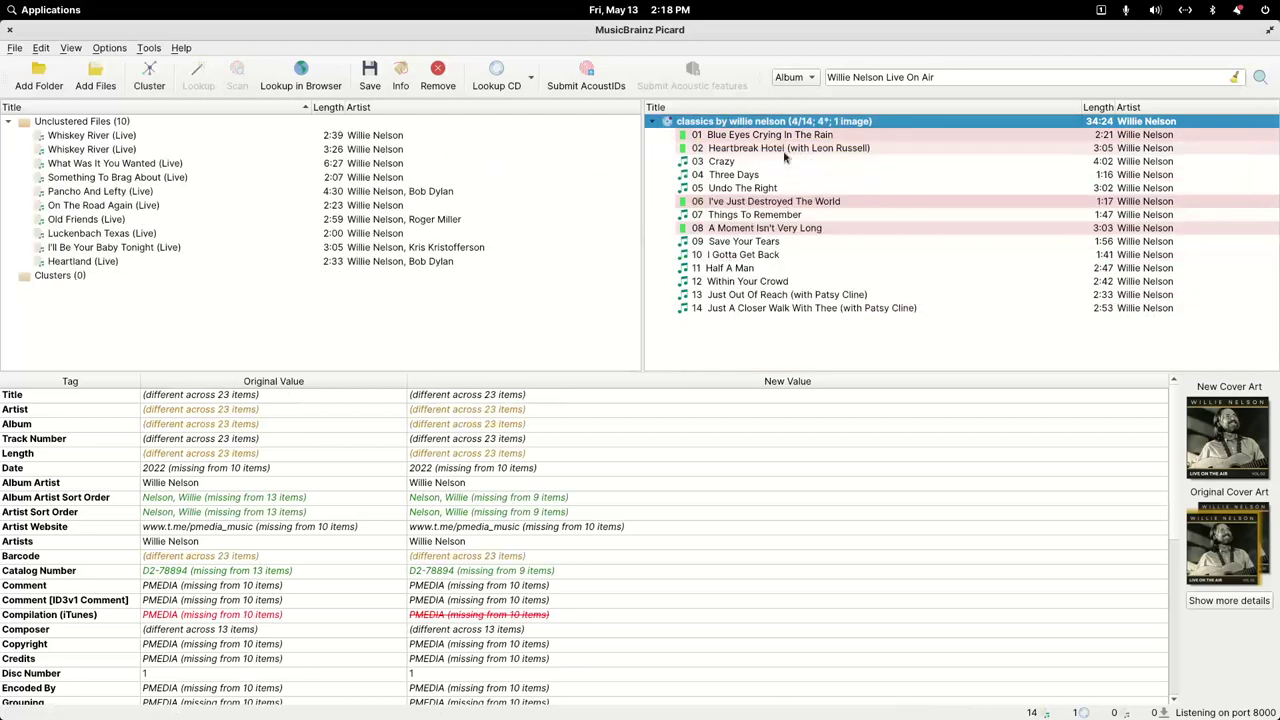
pyautogui.click(783, 136)
pyautogui.hotkey('shift', 'Down')
pyautogui.hotkey('shift', 'Down')
pyautogui.hotkey('shift', 'Down')
pyautogui.hotkey('shift', 'Down')
pyautogui.hotkey('shift', 'Down')
pyautogui.hotkey('shift', 'Down')
pyautogui.hotkey('shift', 'Down')
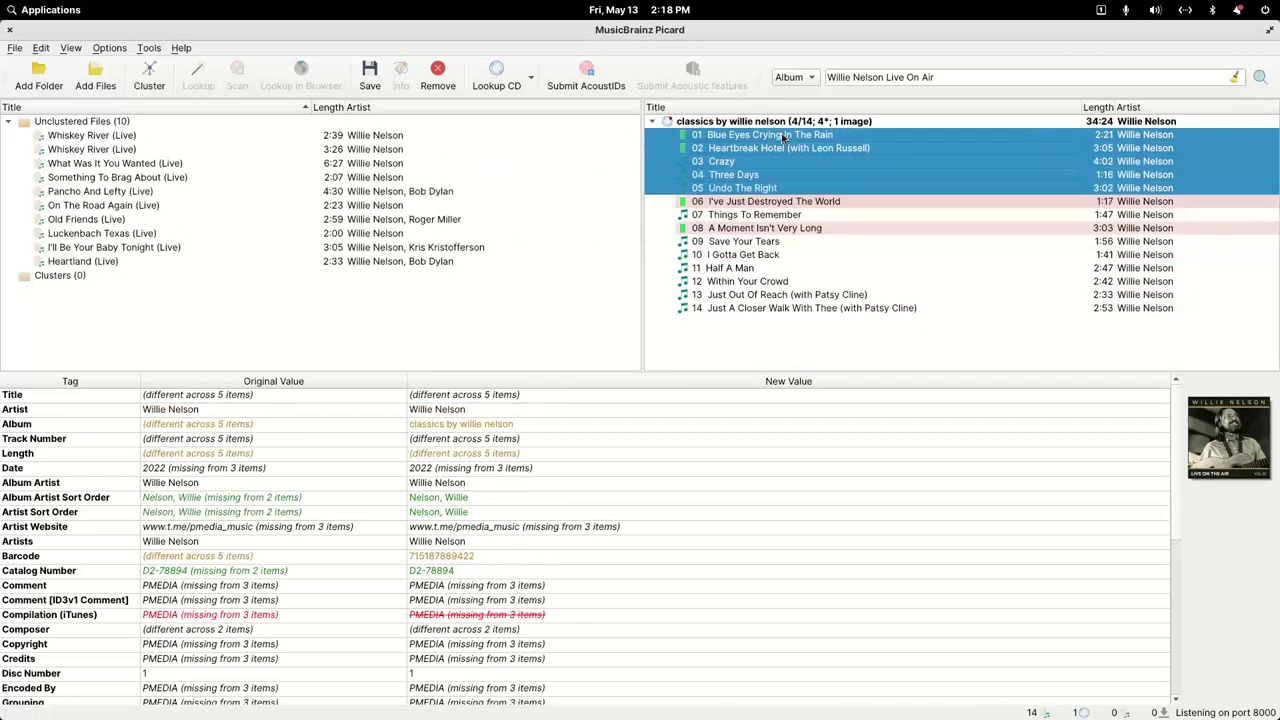
pyautogui.moveTo(785, 141); pyautogui.dragTo(371, 327)
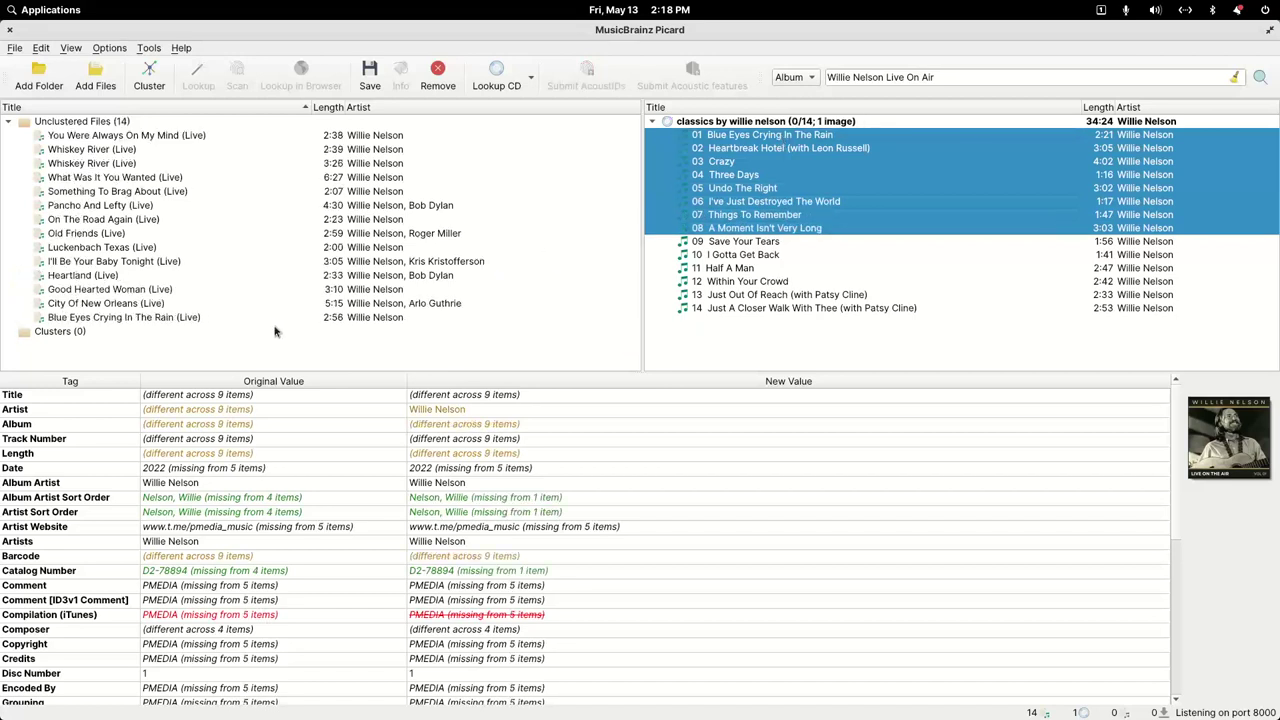
# Step: Remove the classics by willie nelson release from the session and cluster the unclustered Willie Nelson files again
pyautogui.rightClick(769, 127)
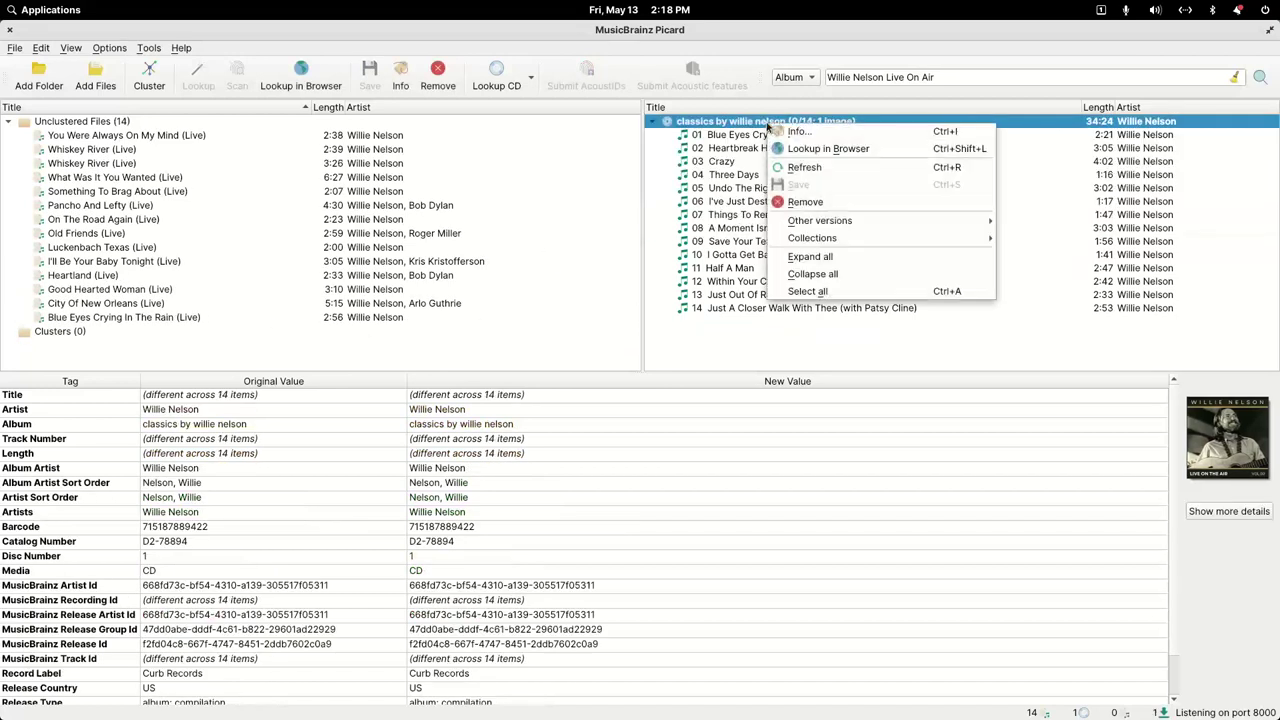
pyautogui.click(798, 202)
pyautogui.click(96, 124)
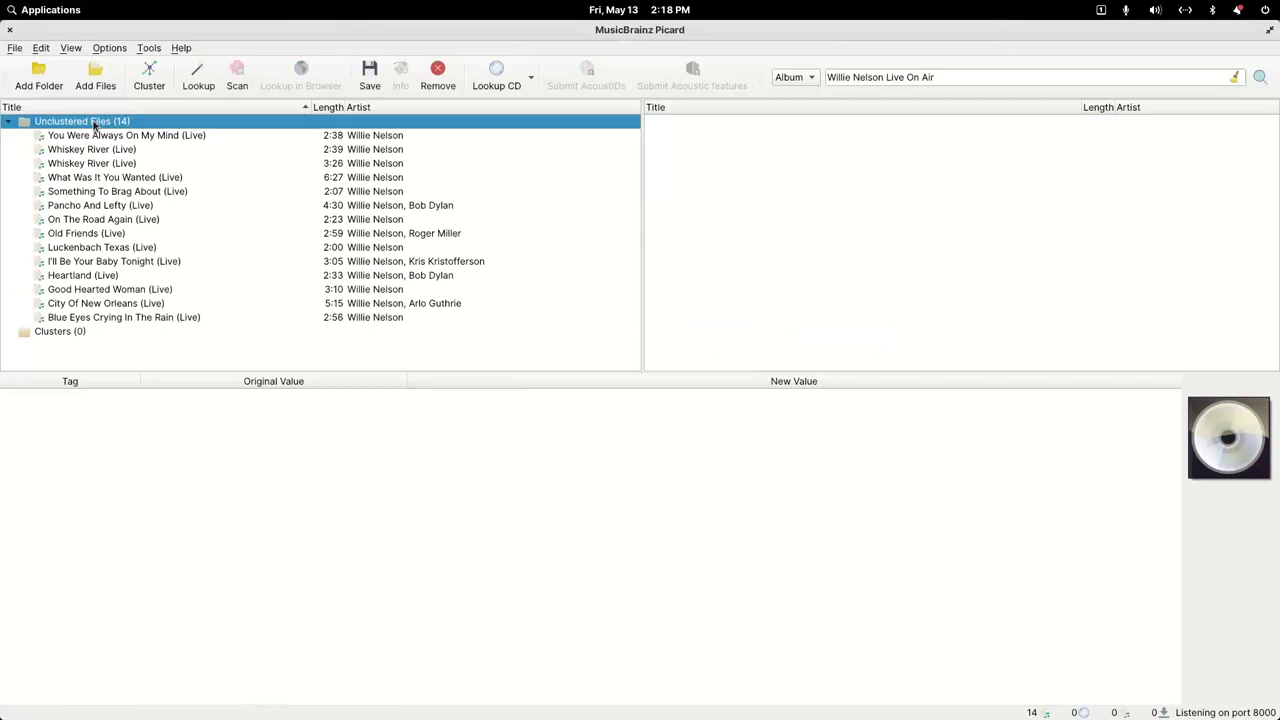
pyautogui.click(149, 78)
# Step: Compare the album and date tags of the Willie Nelson Live On Air vol. 1 and vol. 2 clusters
pyautogui.click(122, 150)
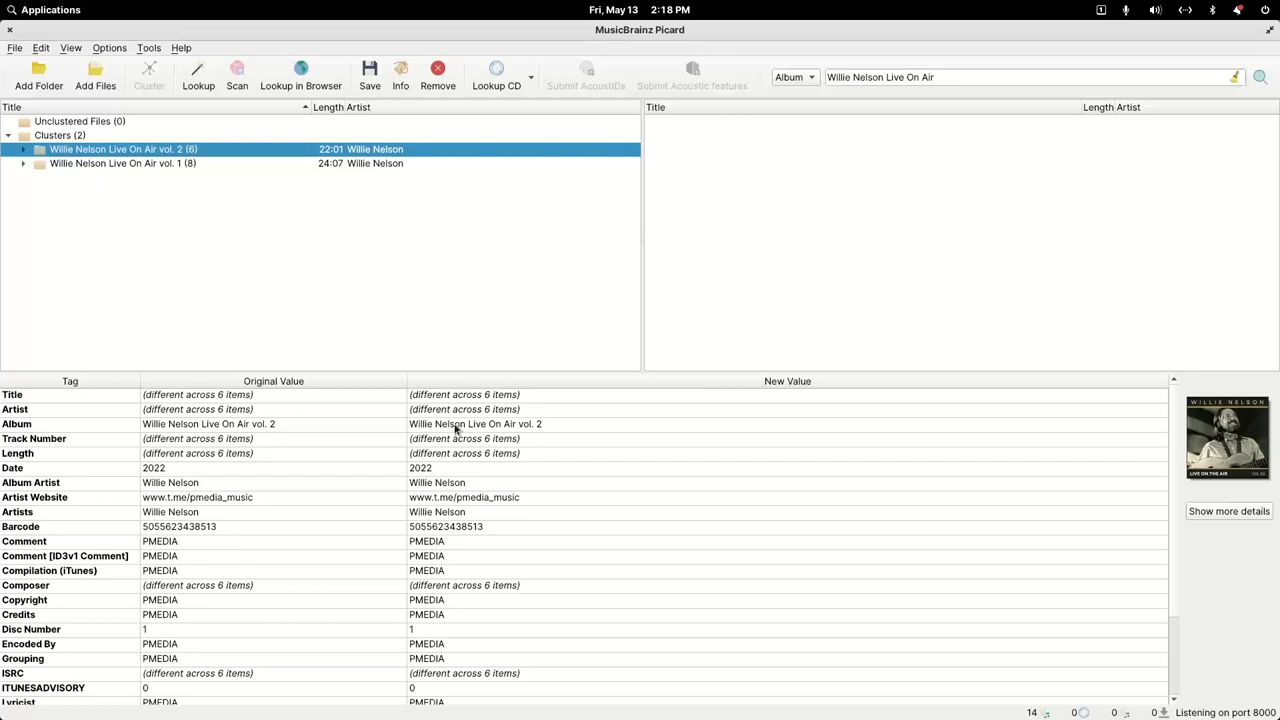
pyautogui.click(456, 429)
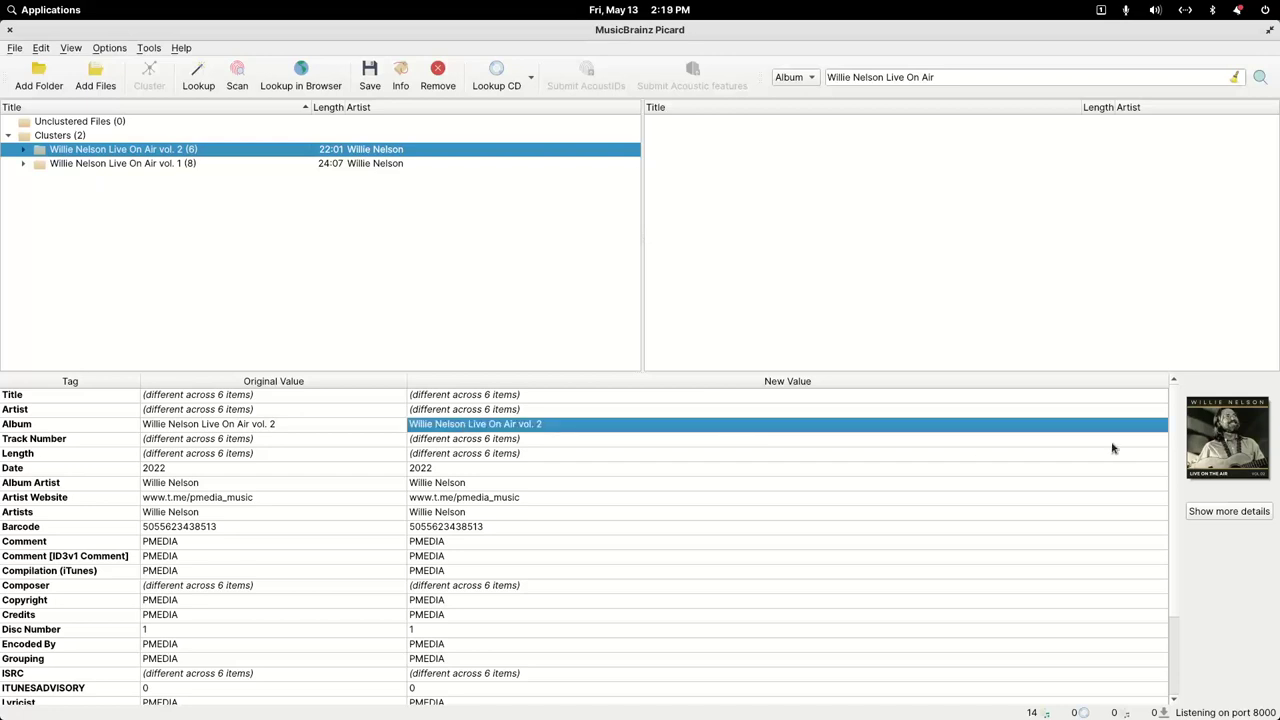
pyautogui.click(170, 165)
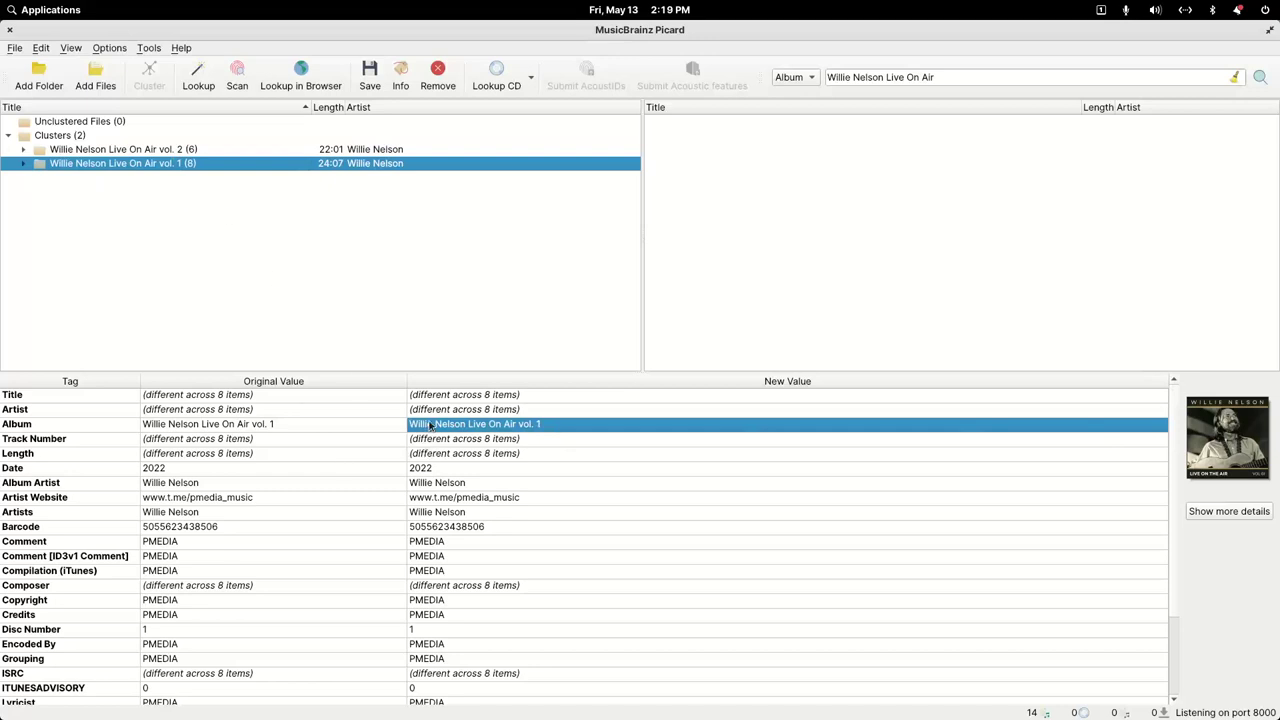
pyautogui.click(436, 472)
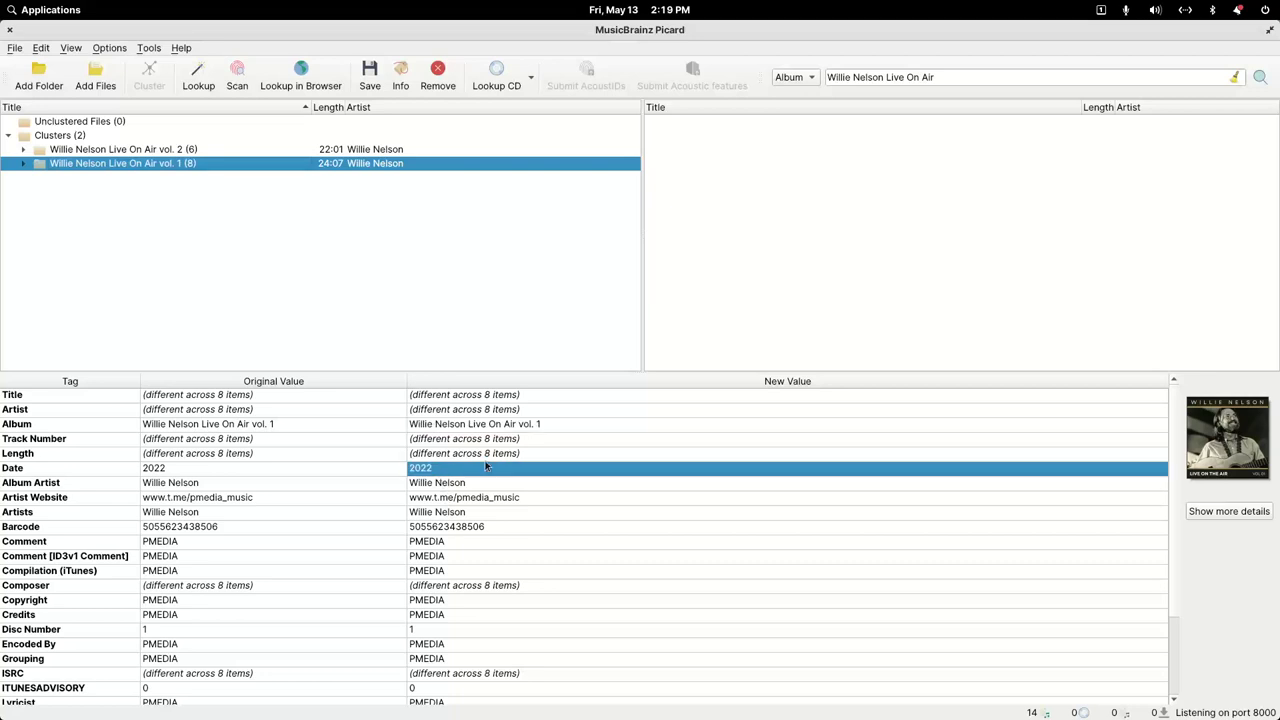
pyautogui.click(178, 150)
pyautogui.click(177, 165)
pyautogui.click(463, 426)
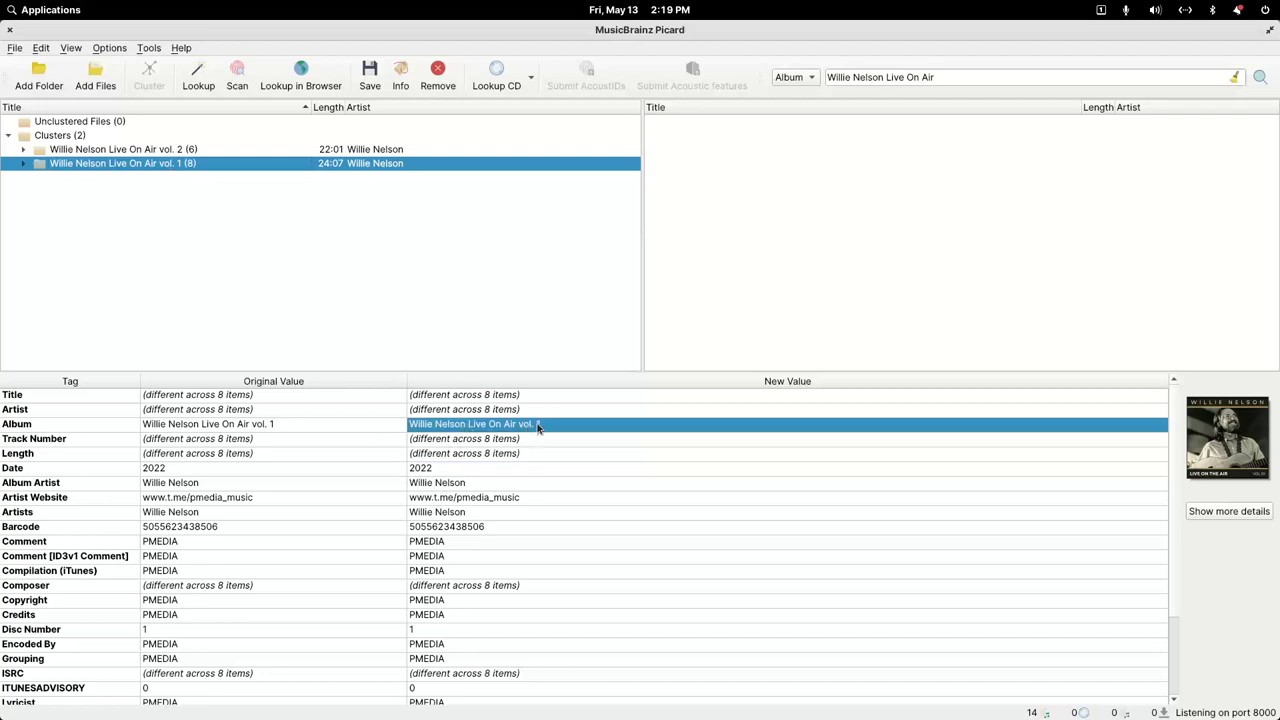
# Step: Set the discnumber tag of the Willie Nelson Live On Air vol. 2 cluster to 2
pyautogui.click(127, 150)
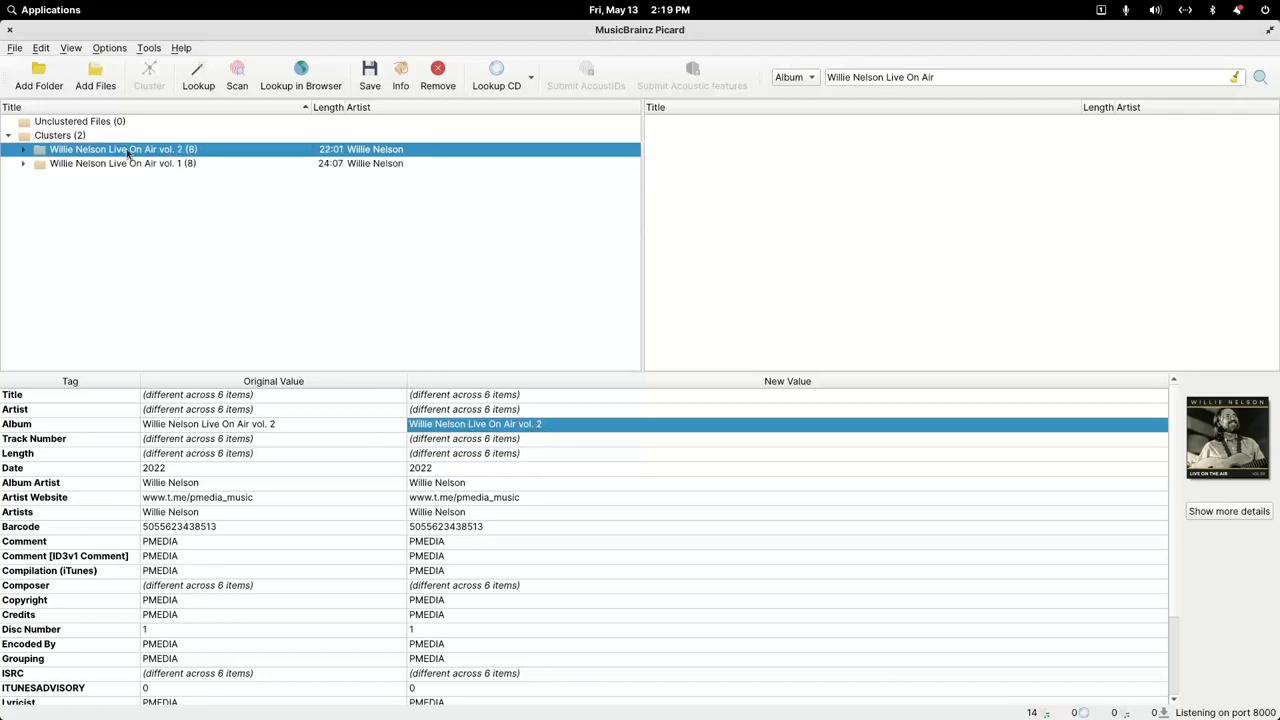
pyautogui.scroll(-2, 403, 509)
pyautogui.rightClick(77, 396)
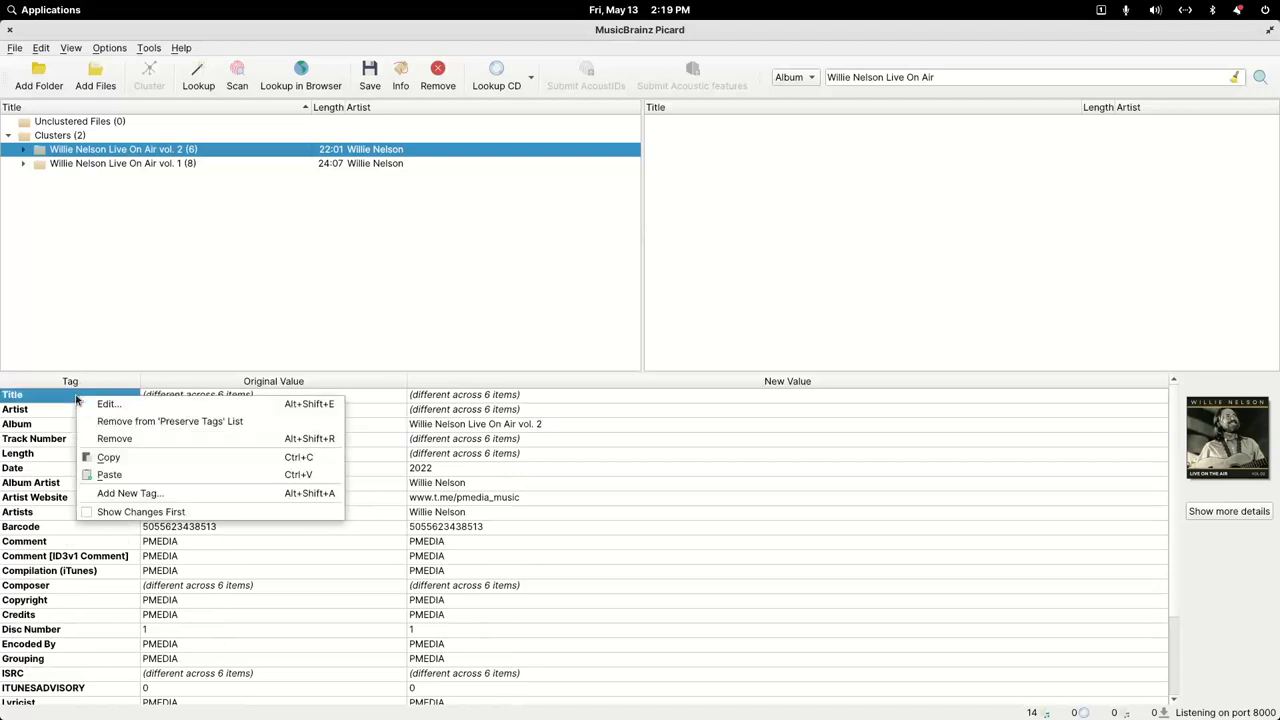
pyautogui.click(112, 494)
pyautogui.moveTo(545, 229)
pyautogui.mouseDown()
pyautogui.moveTo(414, 229)
pyautogui.moveTo(550, 229)
pyautogui.mouseUp()
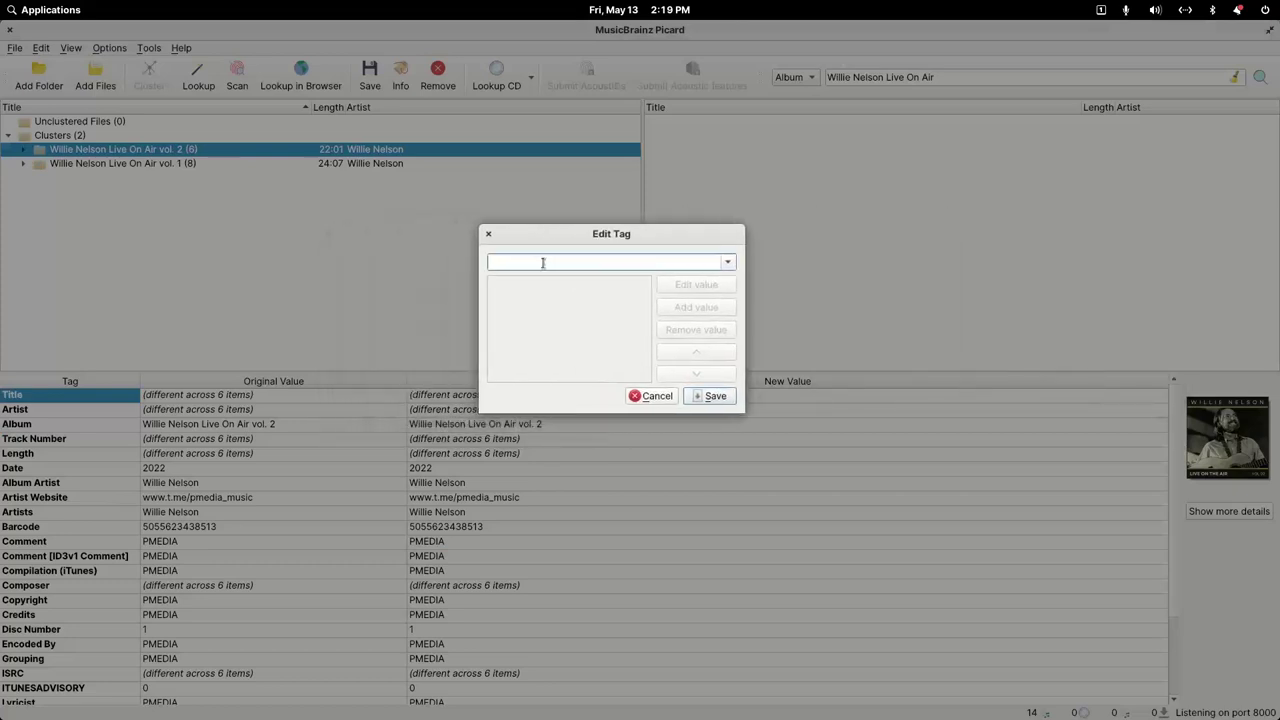
pyautogui.click(732, 266)
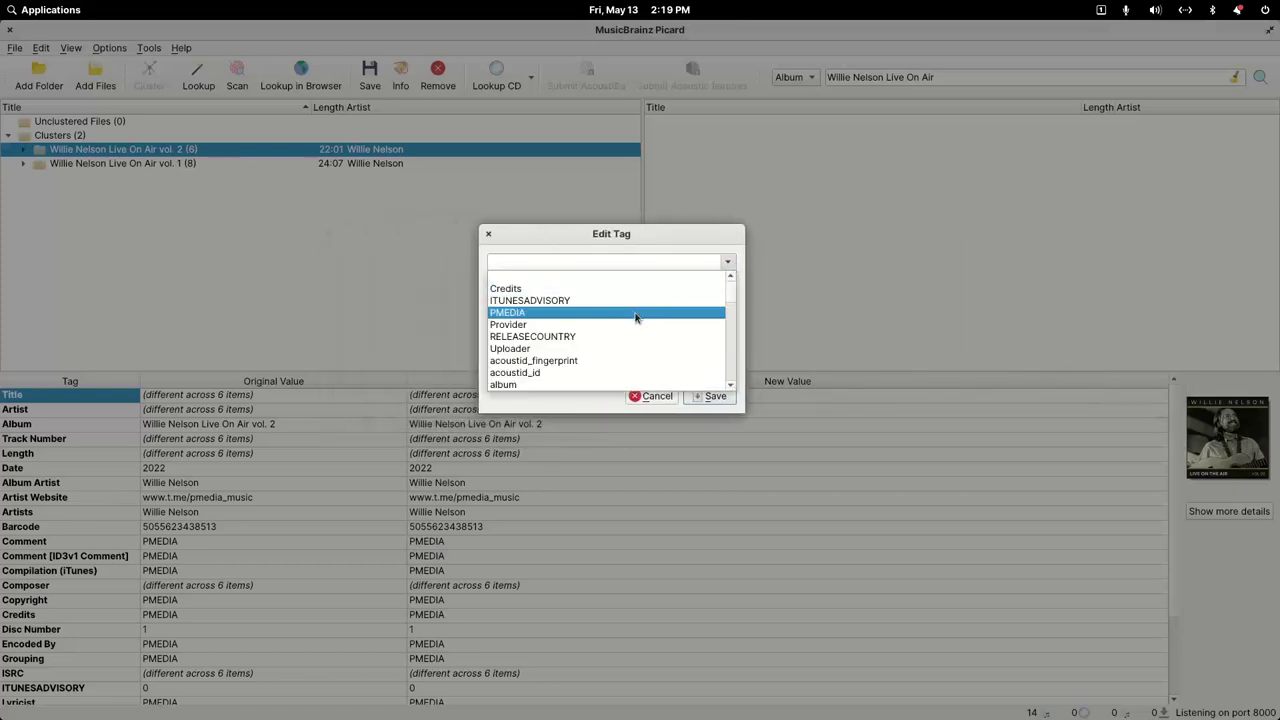
pyautogui.scroll(-2, 635, 317)
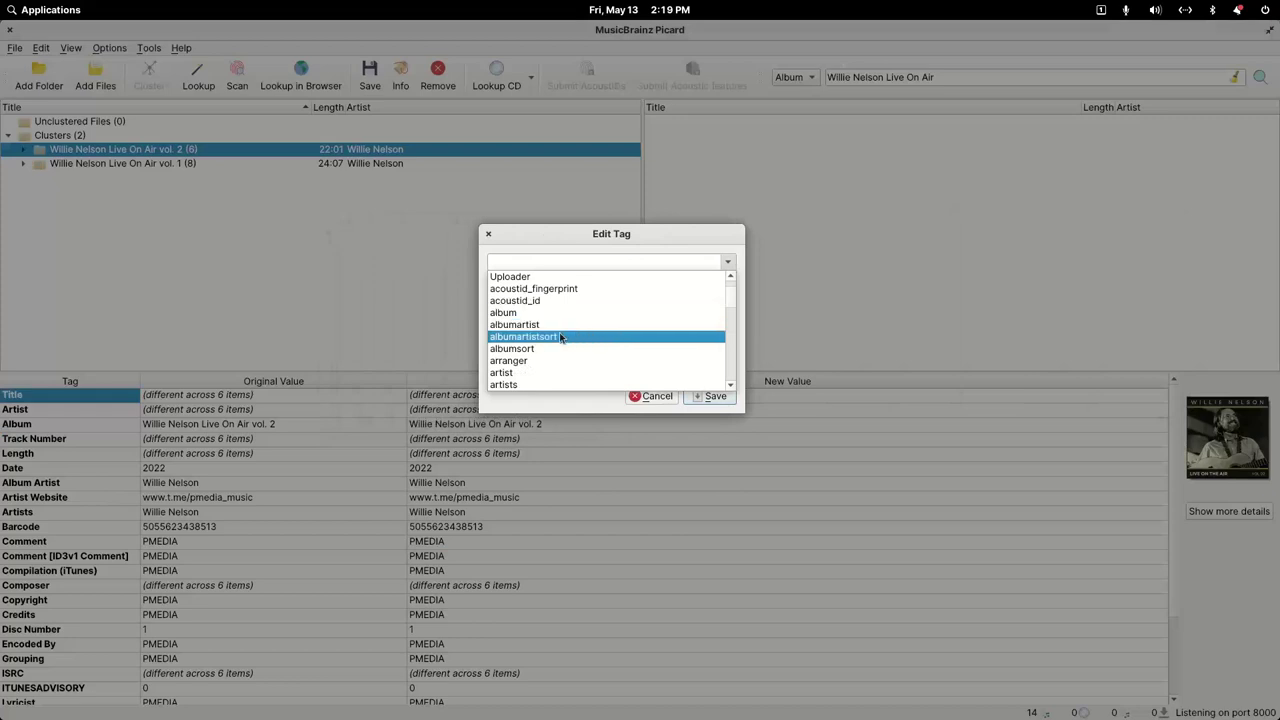
pyautogui.scroll(-5, 580, 338)
pyautogui.scroll(-3, 593, 337)
pyautogui.scroll(2, 593, 337)
pyautogui.scroll(2, 593, 337)
pyautogui.scroll(-2, 592, 337)
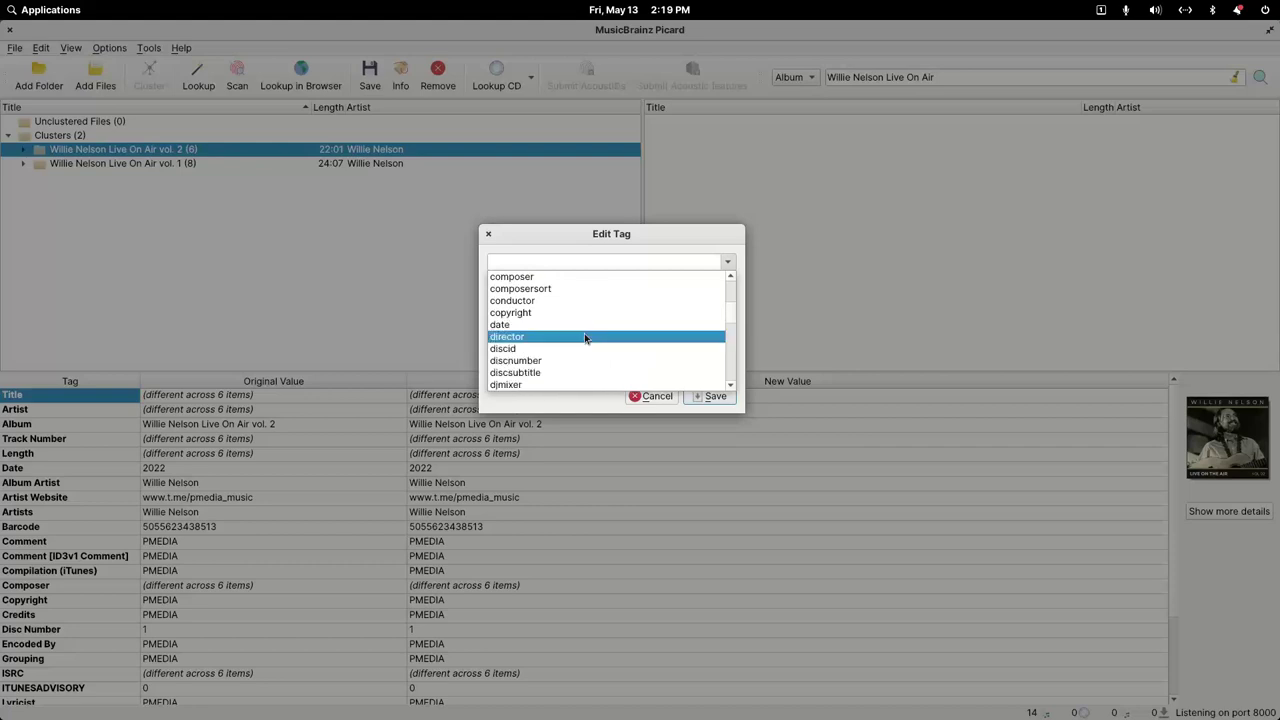
pyautogui.click(555, 361)
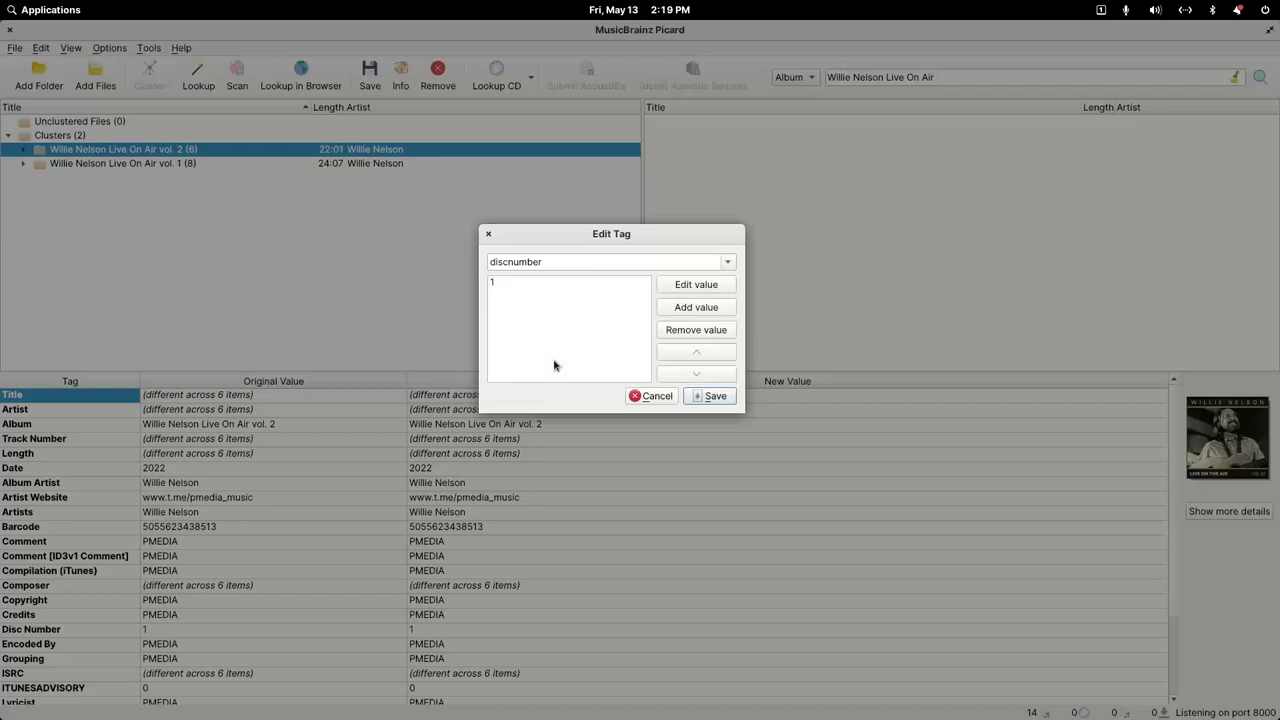
pyautogui.click(500, 292)
pyautogui.doubleClick(507, 284)
pyautogui.click(713, 398)
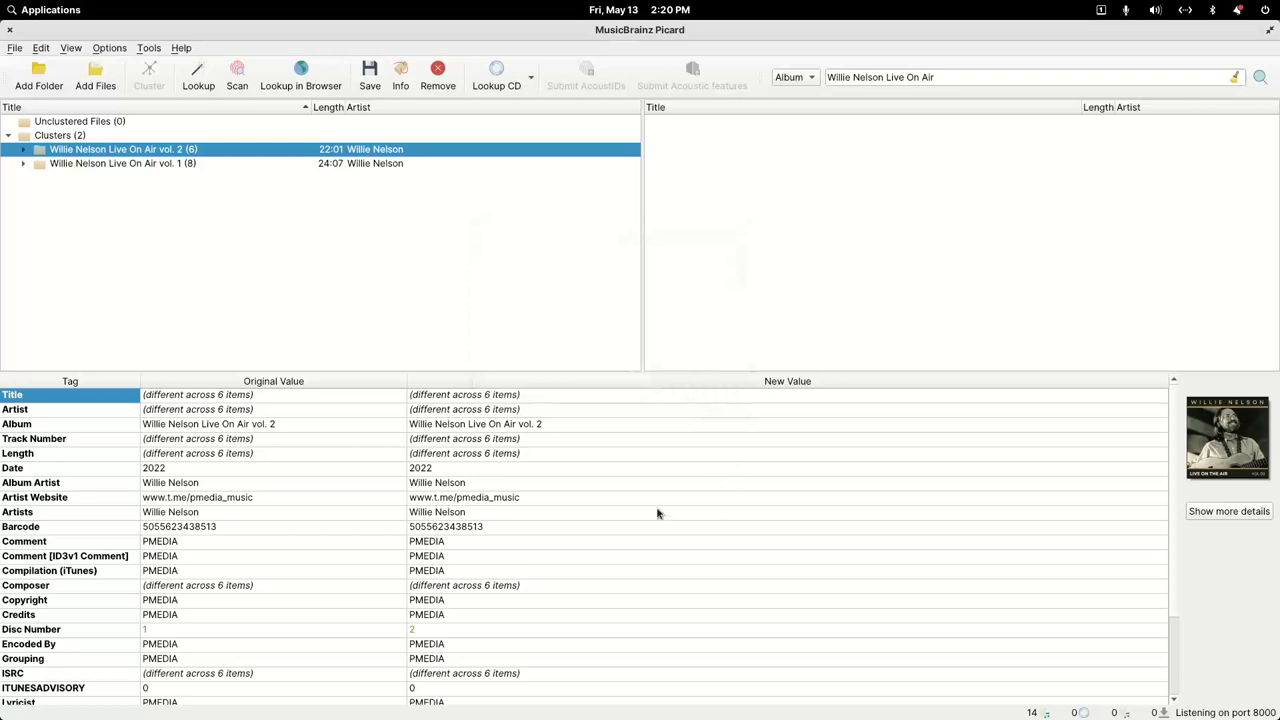
# Step: Shorten the vol. 2 cluster's album tag to Willie Nelson Live On Air and save the changed tags to its files
pyautogui.doubleClick(508, 426)
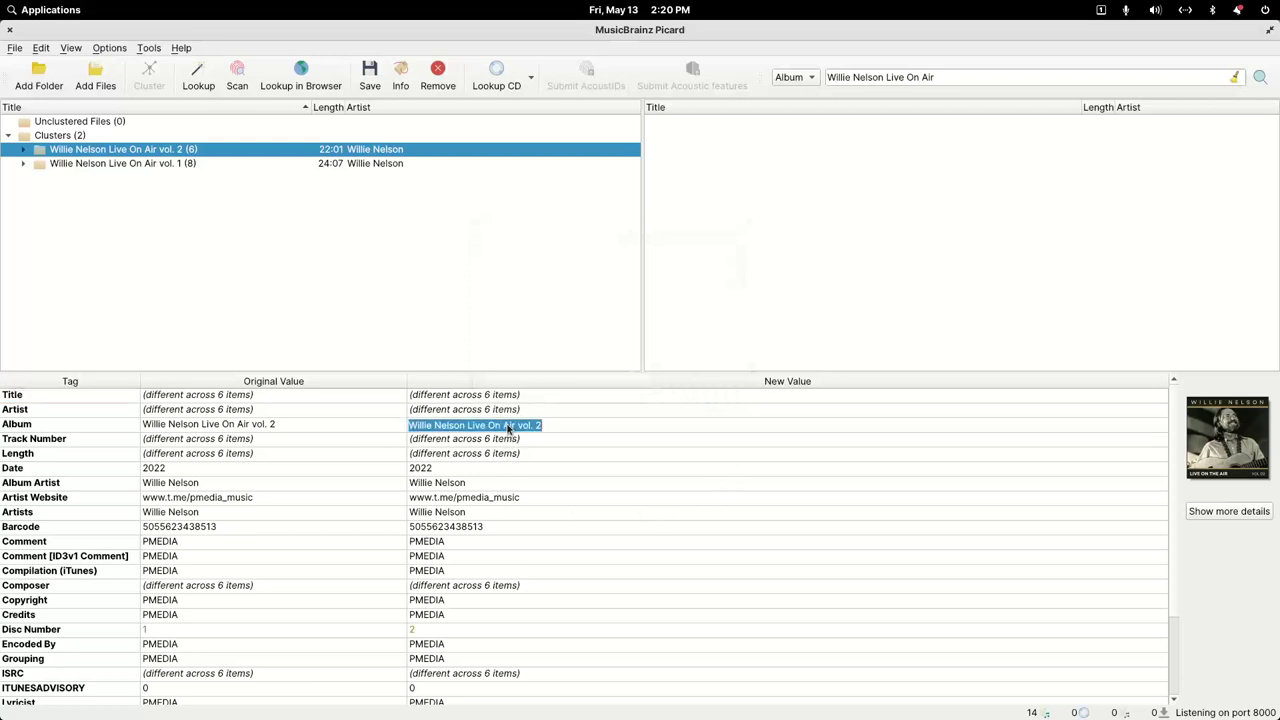
pyautogui.moveTo(516, 425); pyautogui.dragTo(562, 428)
pyautogui.press('BackSpace')
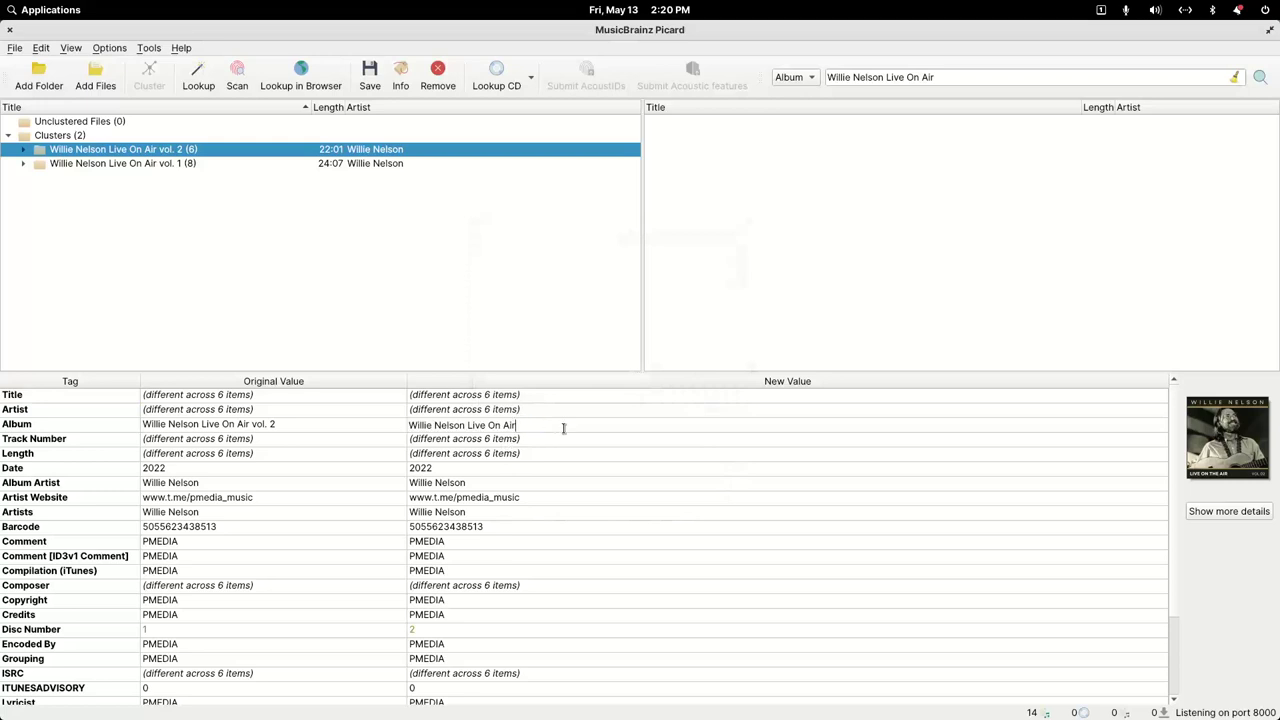
pyautogui.press('Return')
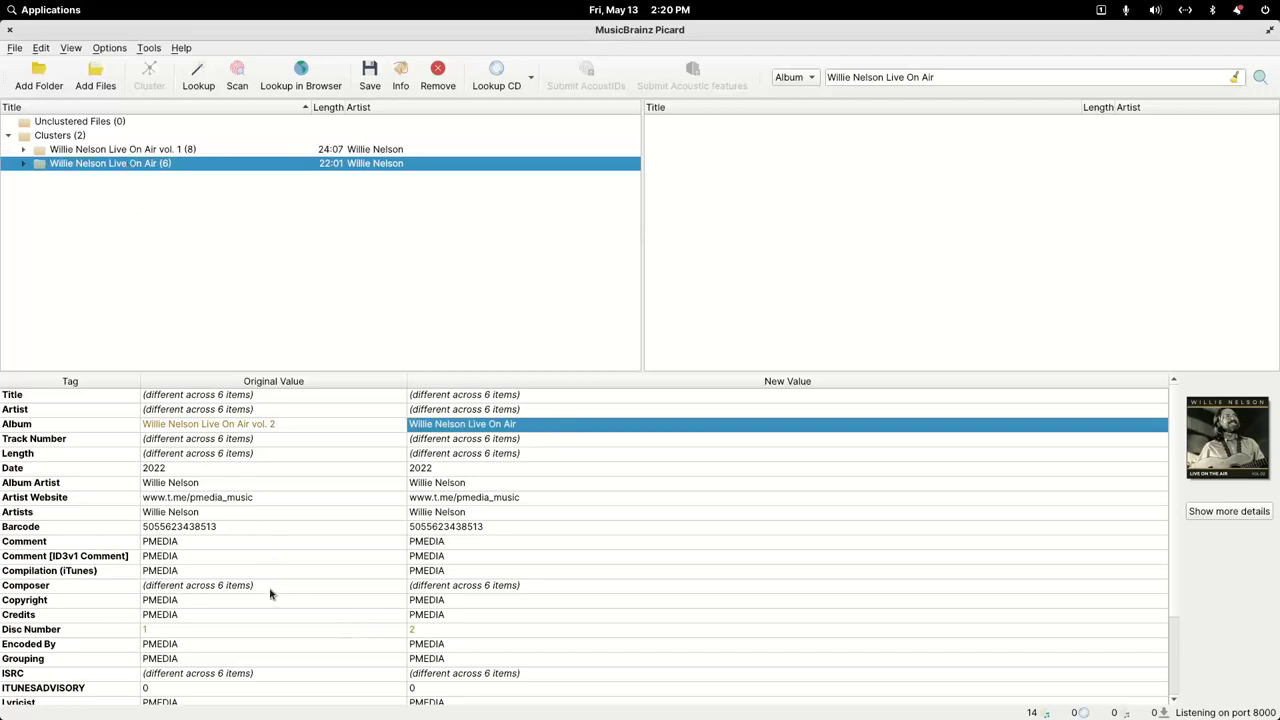
pyautogui.scroll(-2, 268, 605)
pyautogui.scroll(2, 280, 600)
pyautogui.click(365, 80)
# Step: Check the discnumber tag of the Willie Nelson Live On Air vol. 1 cluster and save it as 1
pyautogui.click(158, 150)
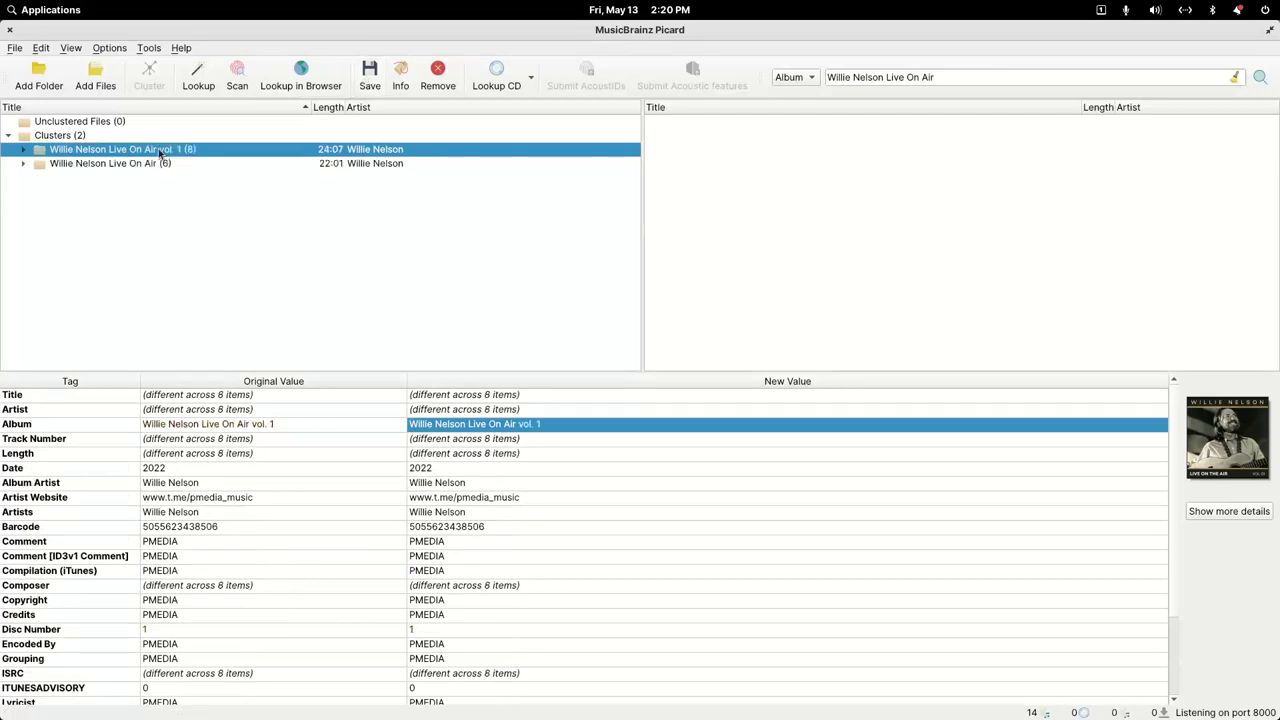
pyautogui.rightClick(88, 400)
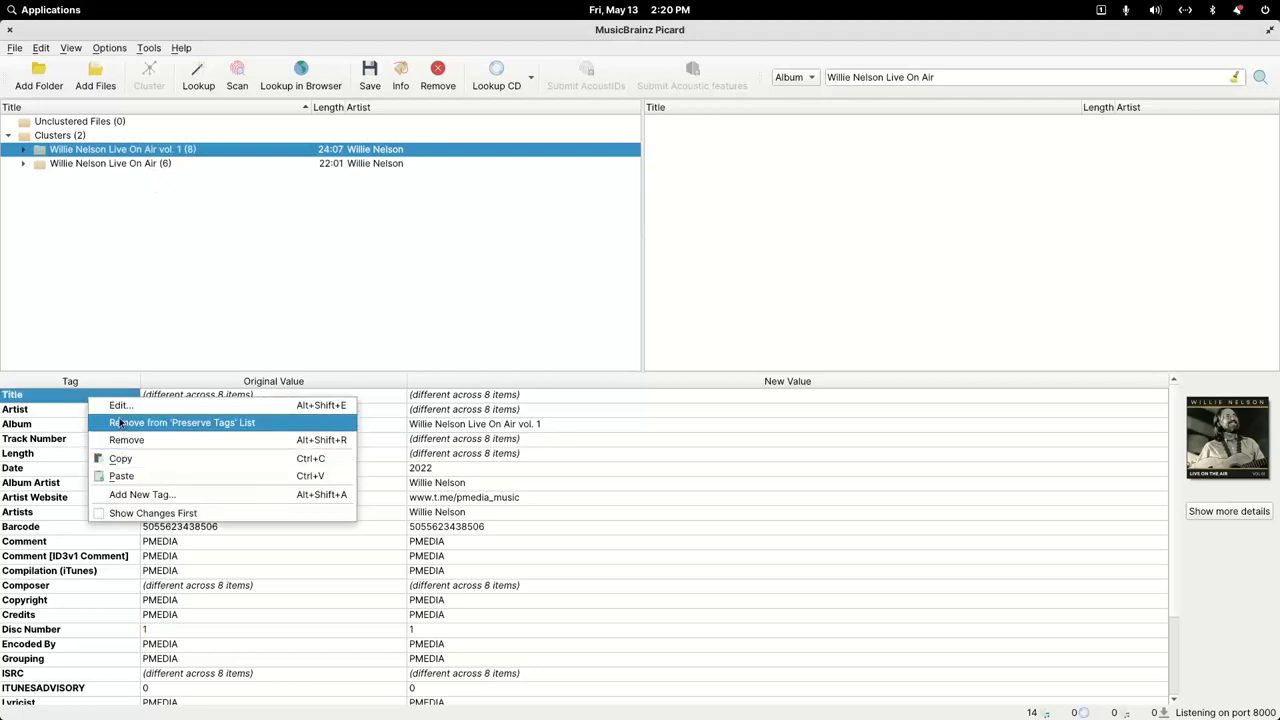
pyautogui.click(129, 494)
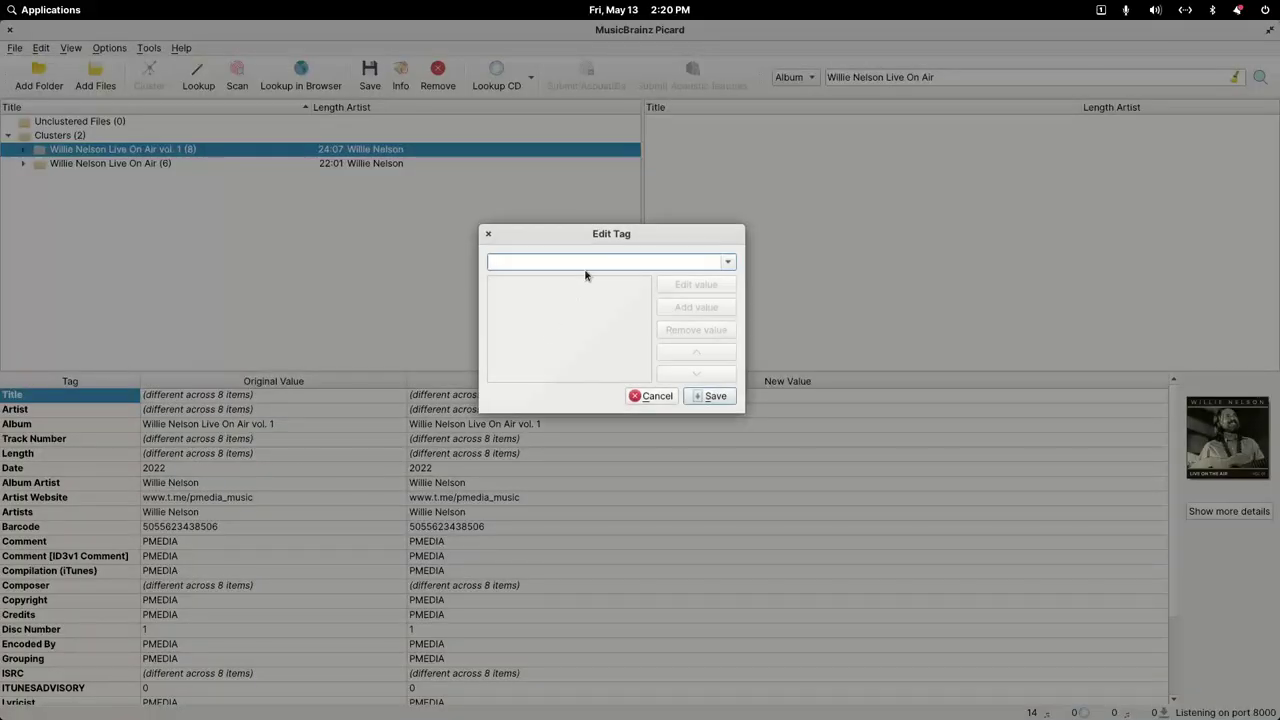
pyautogui.click(726, 263)
pyautogui.scroll(-3, 586, 349)
pyautogui.scroll(-2, 551, 344)
pyautogui.scroll(-2, 551, 344)
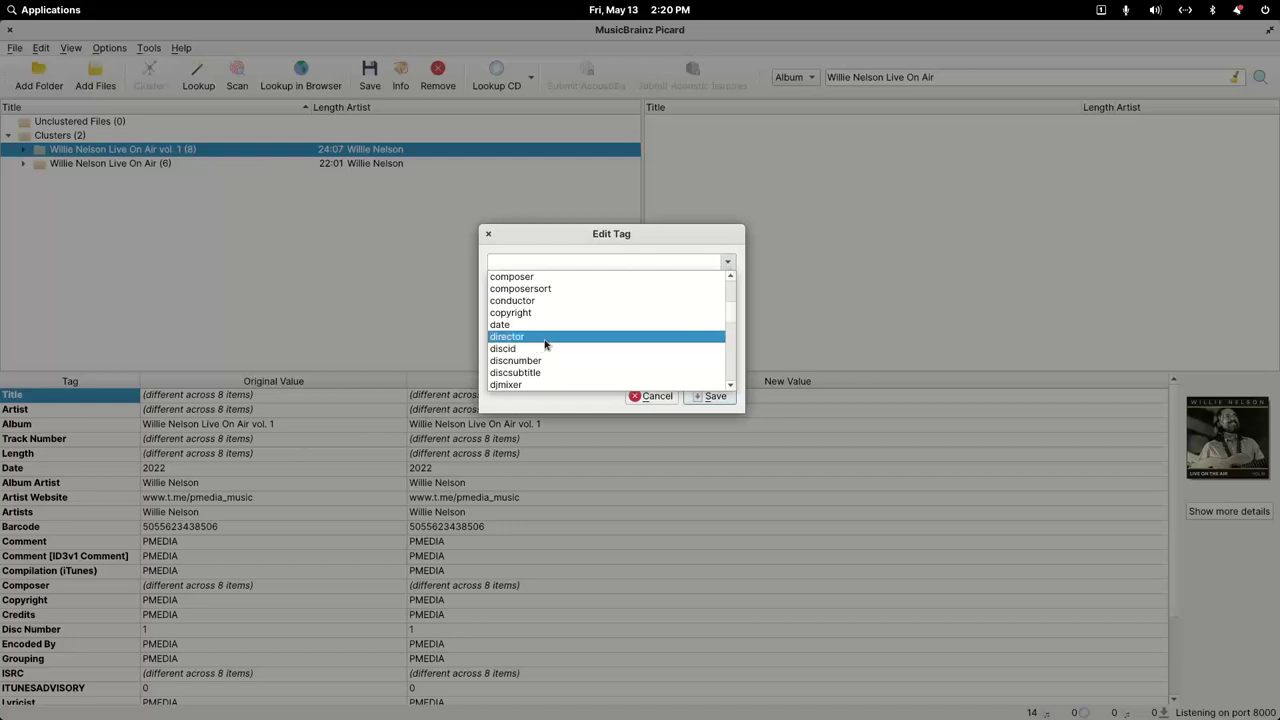
pyautogui.click(541, 362)
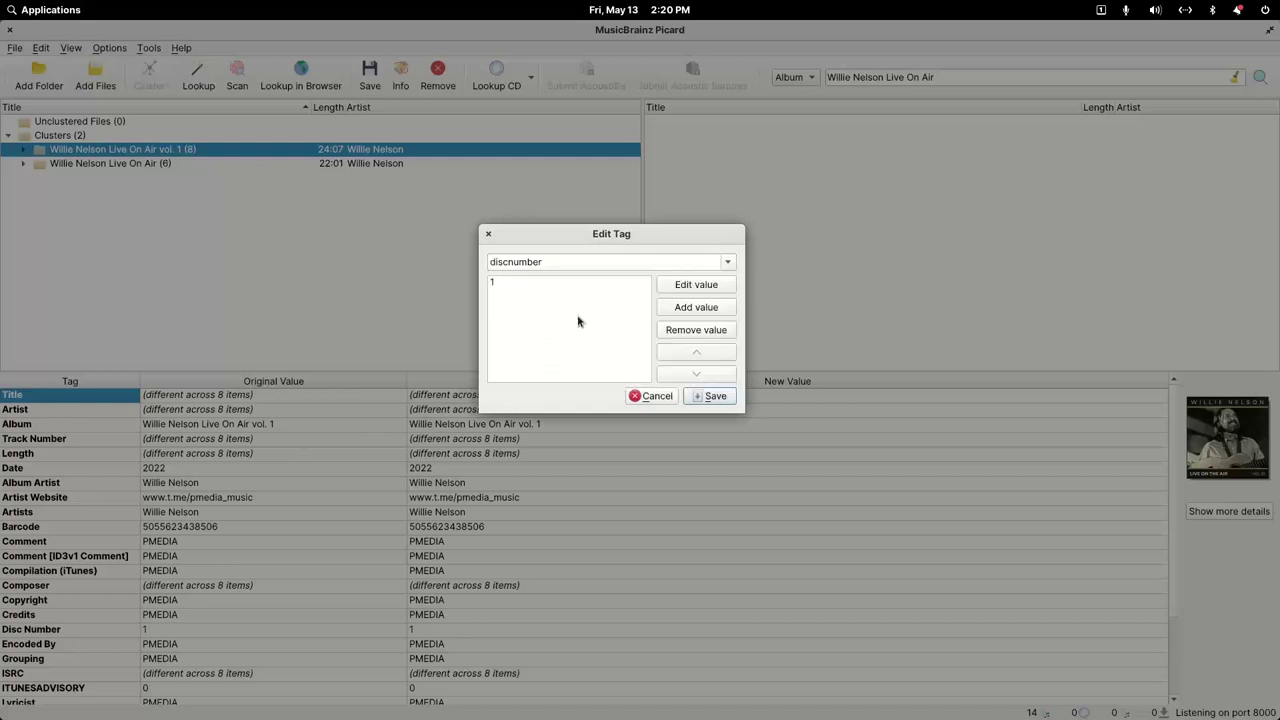
pyautogui.click(716, 396)
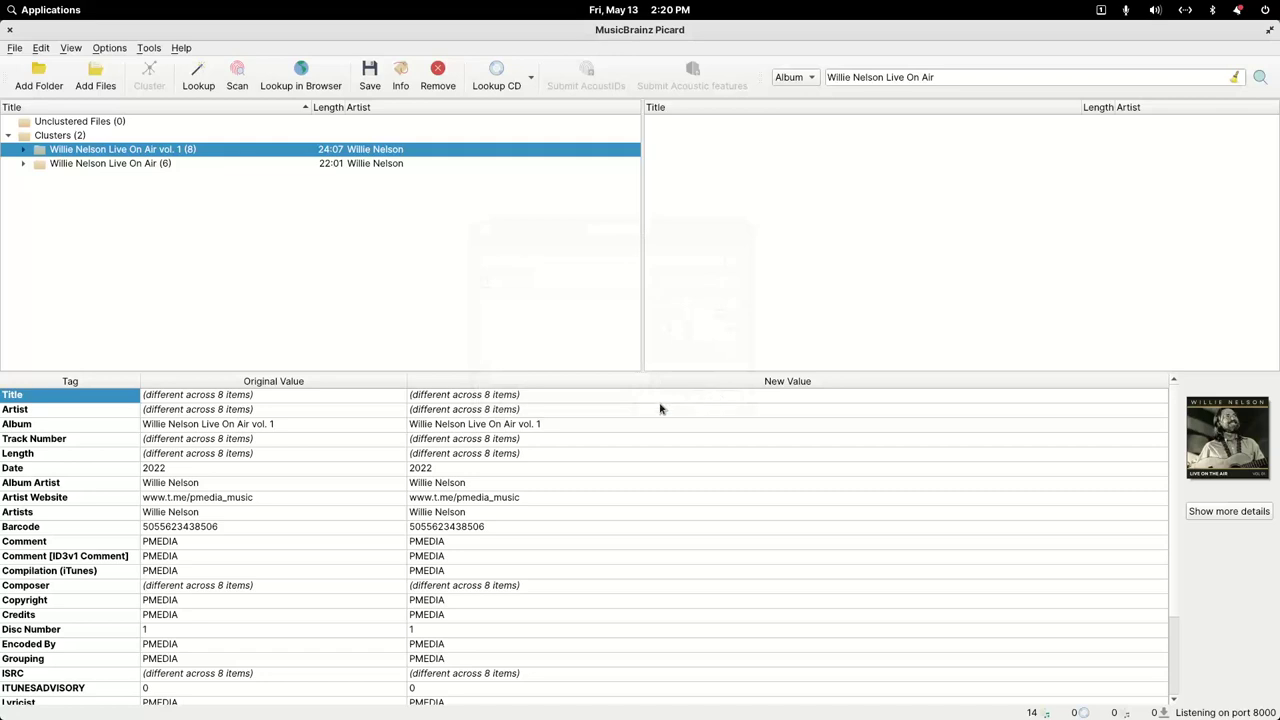
# Step: Shorten the vol. 1 cluster's album tag to Willie Nelson Live On Air and save the changed tags to its files
pyautogui.click(508, 426)
pyautogui.click(508, 426)
pyautogui.click(515, 428)
pyautogui.moveTo(515, 428); pyautogui.dragTo(597, 436)
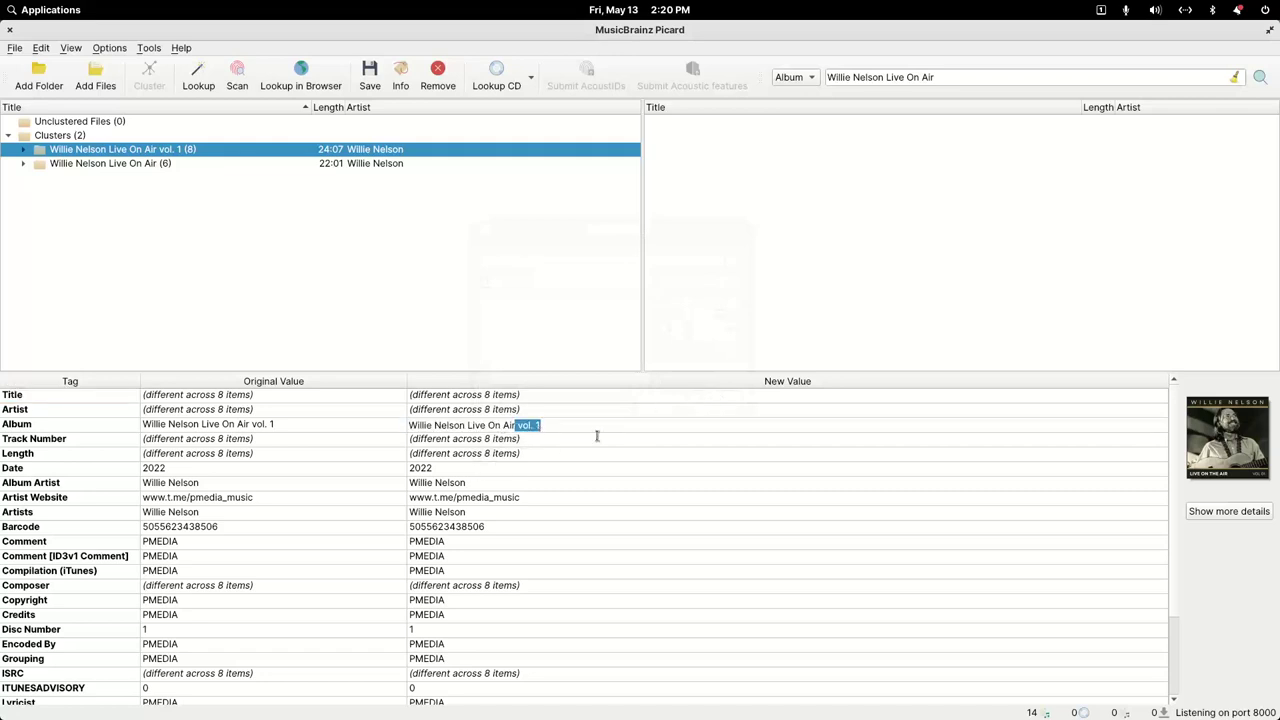
pyautogui.press('BackSpace')
pyautogui.press('Return')
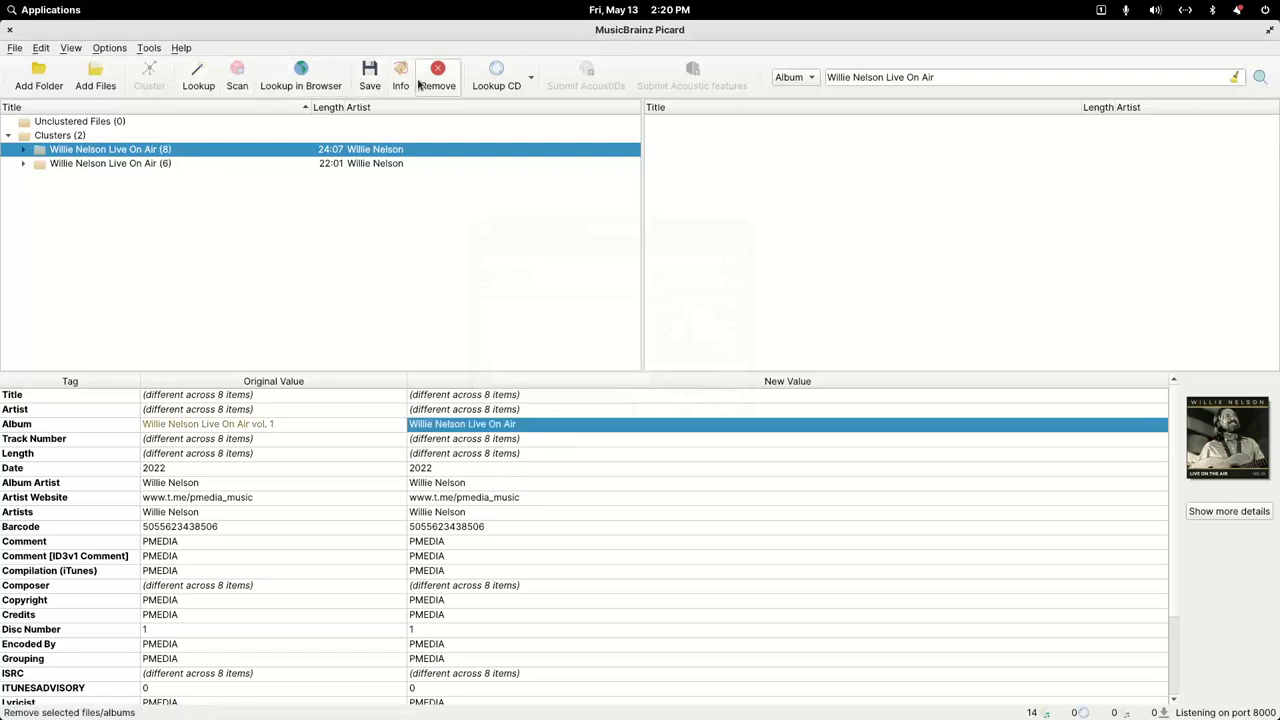
pyautogui.click(371, 74)
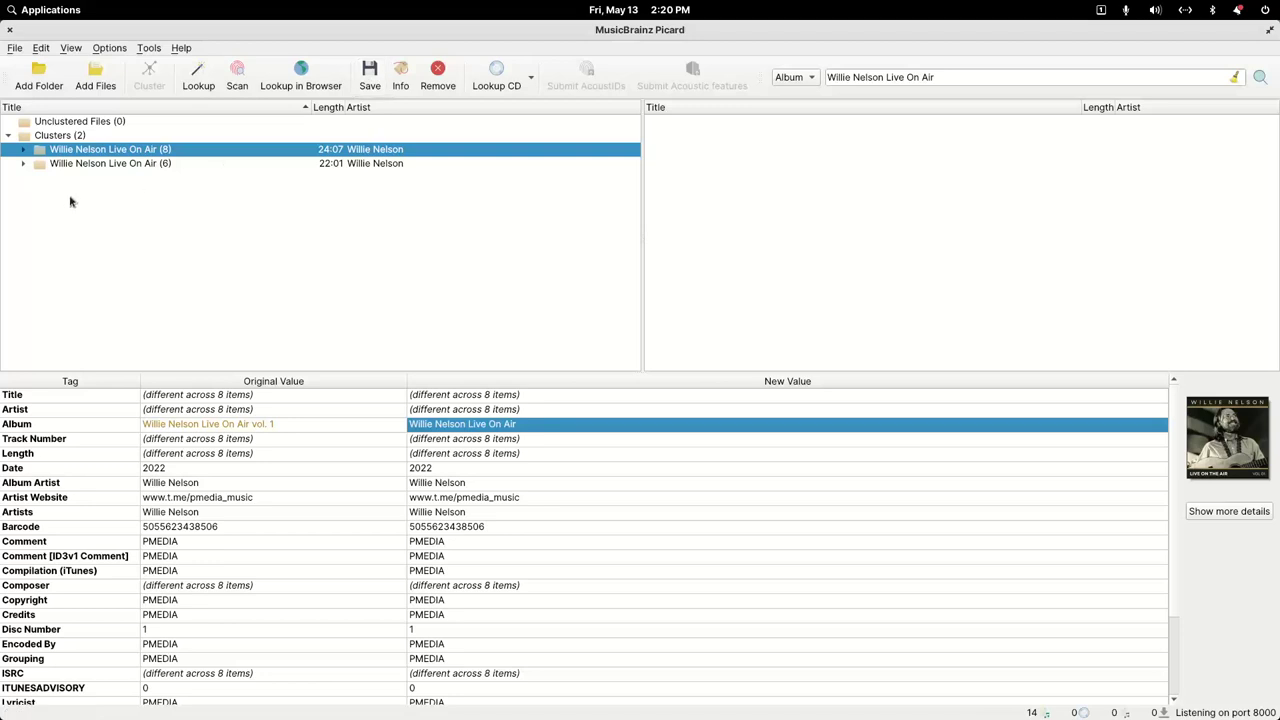
# Step: Remove both Willie Nelson Live On Air clusters from the session and restore the window to its smaller size
pyautogui.click(103, 170)
pyautogui.keyDown('ctrl'); pyautogui.click(125, 150); pyautogui.keyUp('ctrl')
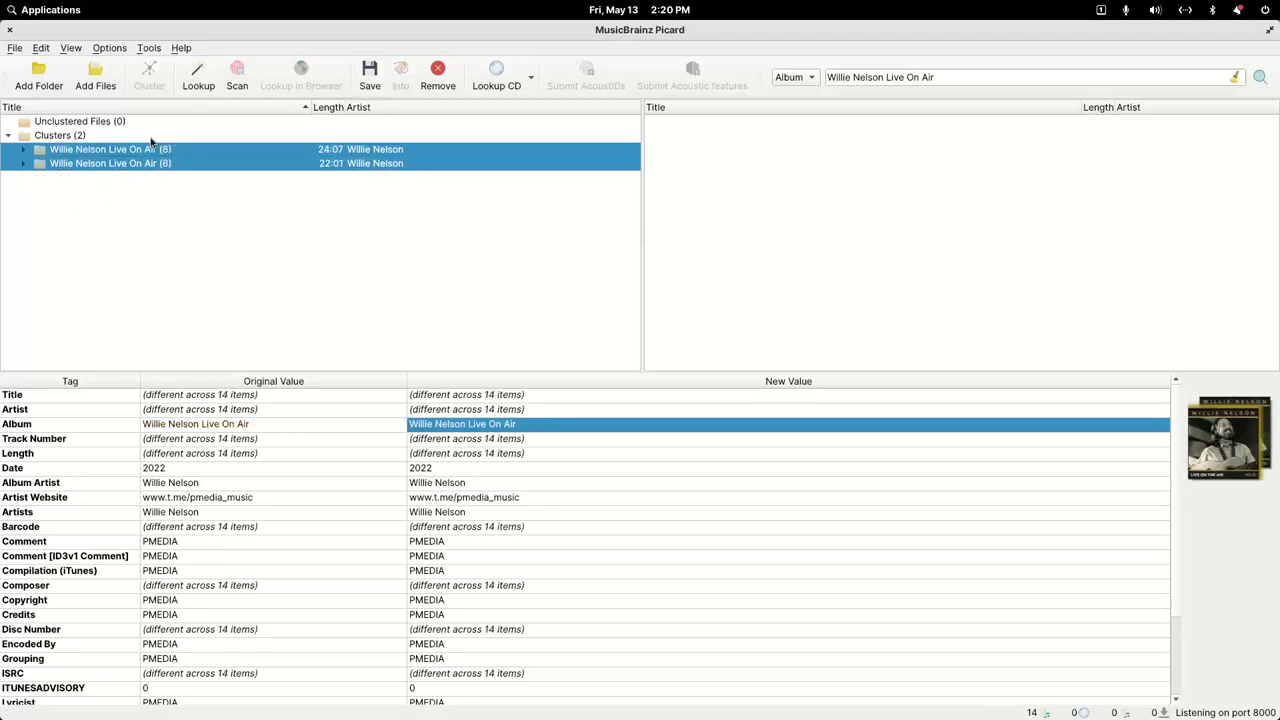
pyautogui.press('Delete')
pyautogui.doubleClick(280, 30)
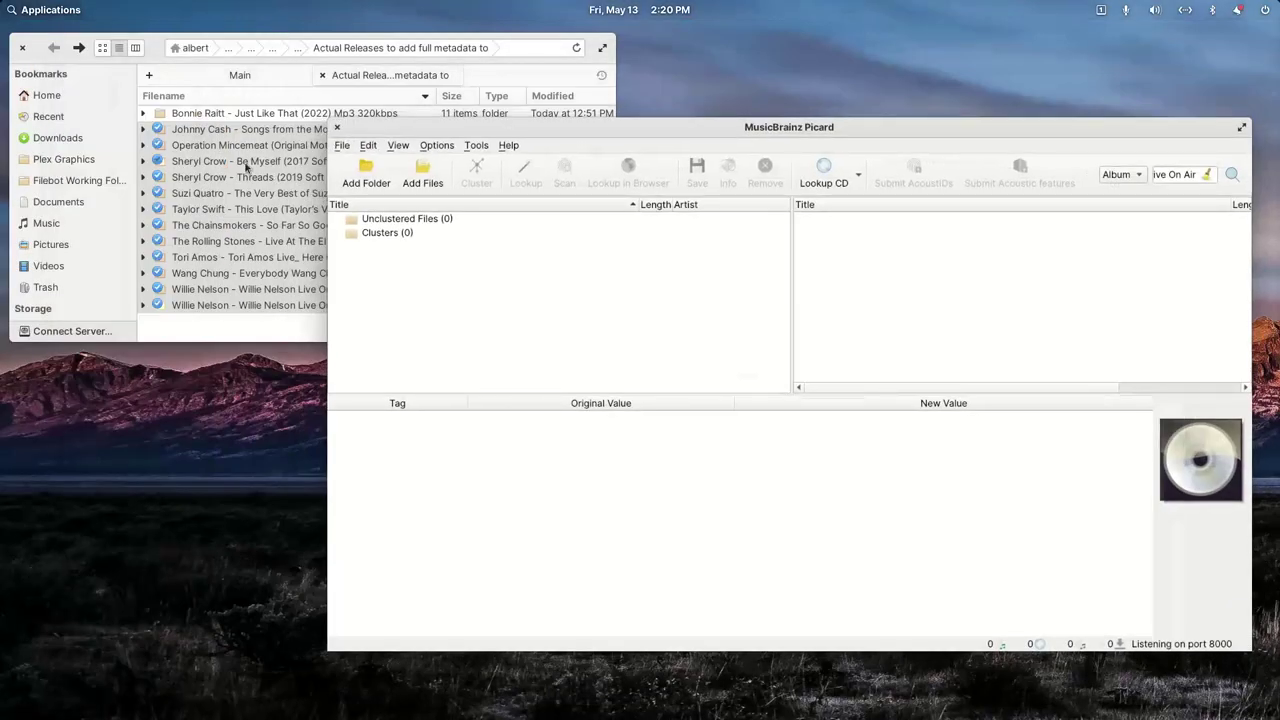
# Step: Load the Willie Nelson Live On Air vol. 1 and vol. 2 folders from the file manager again and cluster their files
pyautogui.click(153, 57)
pyautogui.click(258, 326)
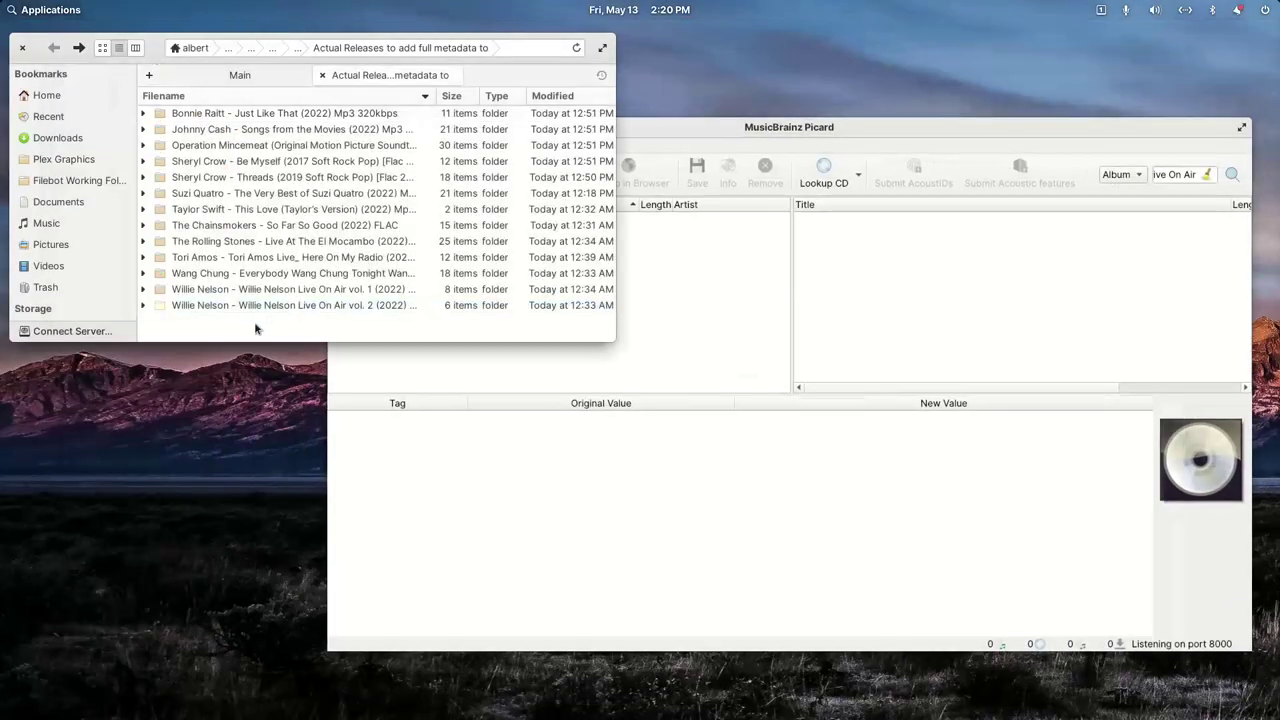
pyautogui.click(255, 308)
pyautogui.keyDown('ctrl'); pyautogui.click(258, 292); pyautogui.keyUp('ctrl')
pyautogui.moveTo(262, 308); pyautogui.dragTo(671, 345)
pyautogui.click(671, 345)
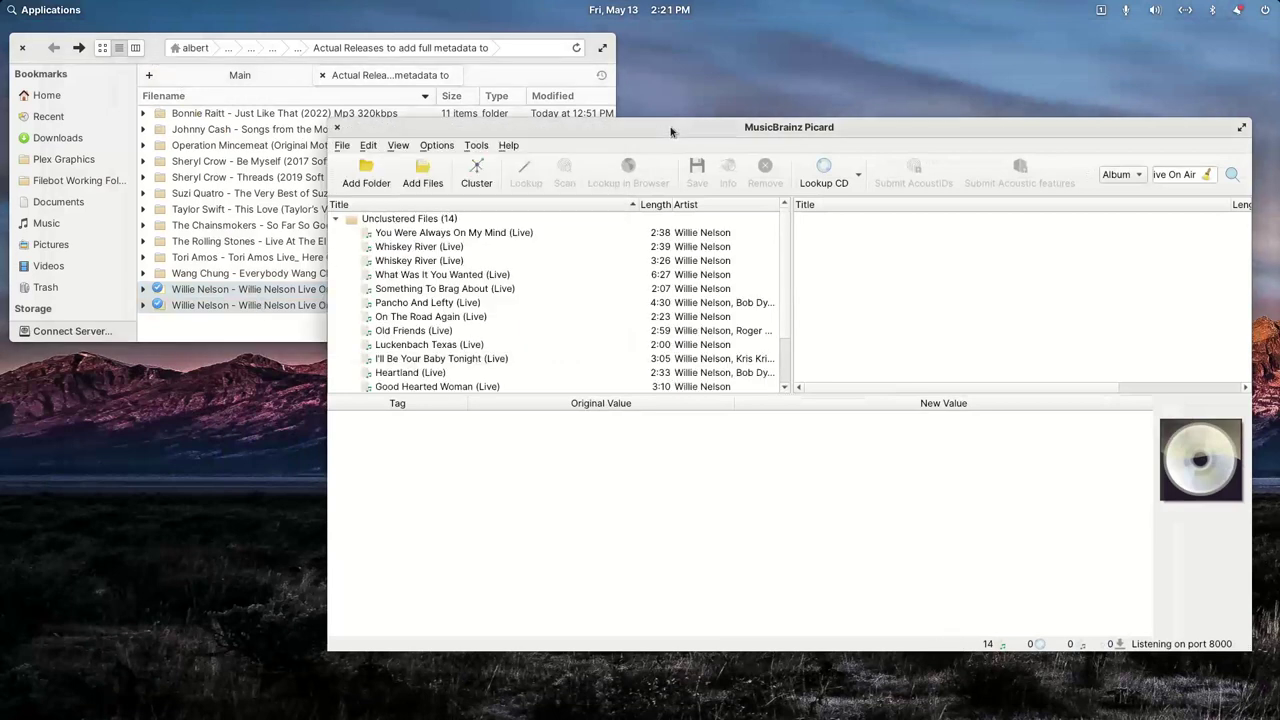
pyautogui.click(476, 175)
pyautogui.click(462, 248)
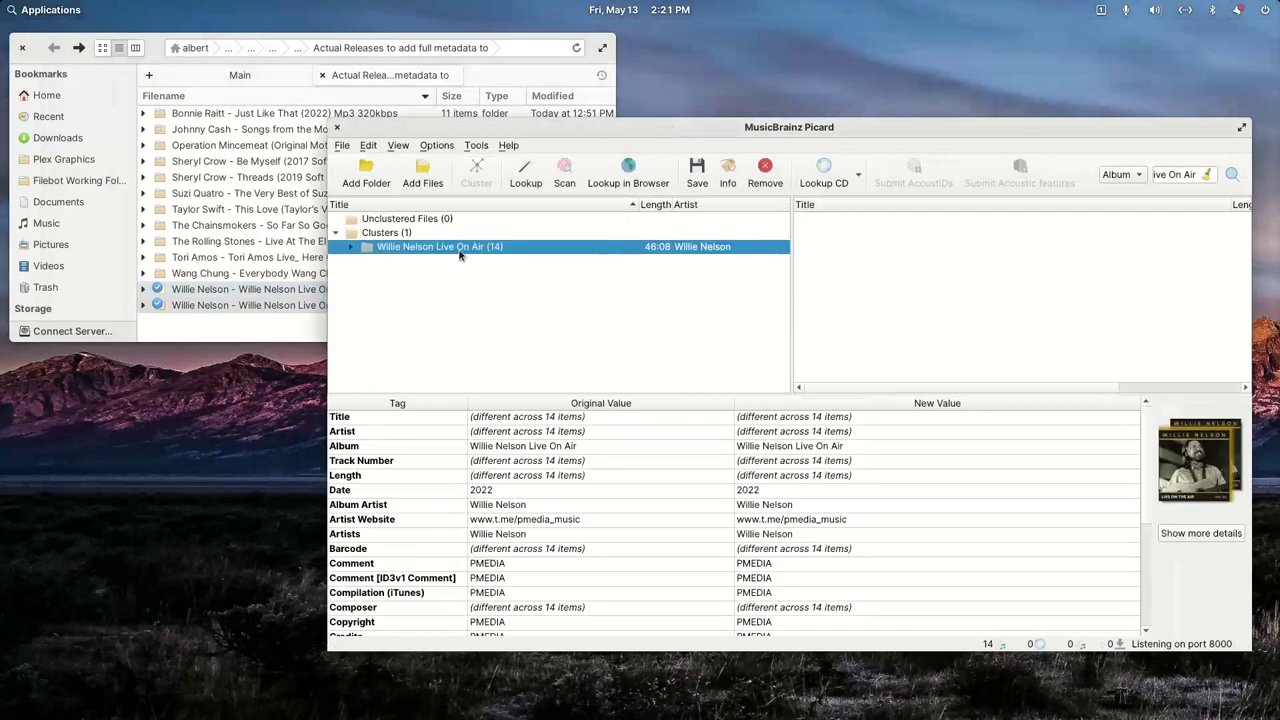
# Step: Examine the Disc Number tags of individual tracks in the merged Willie Nelson Live On Air cluster
pyautogui.moveTo(614, 131); pyautogui.dragTo(467, 117)
pyautogui.doubleClick(454, 123)
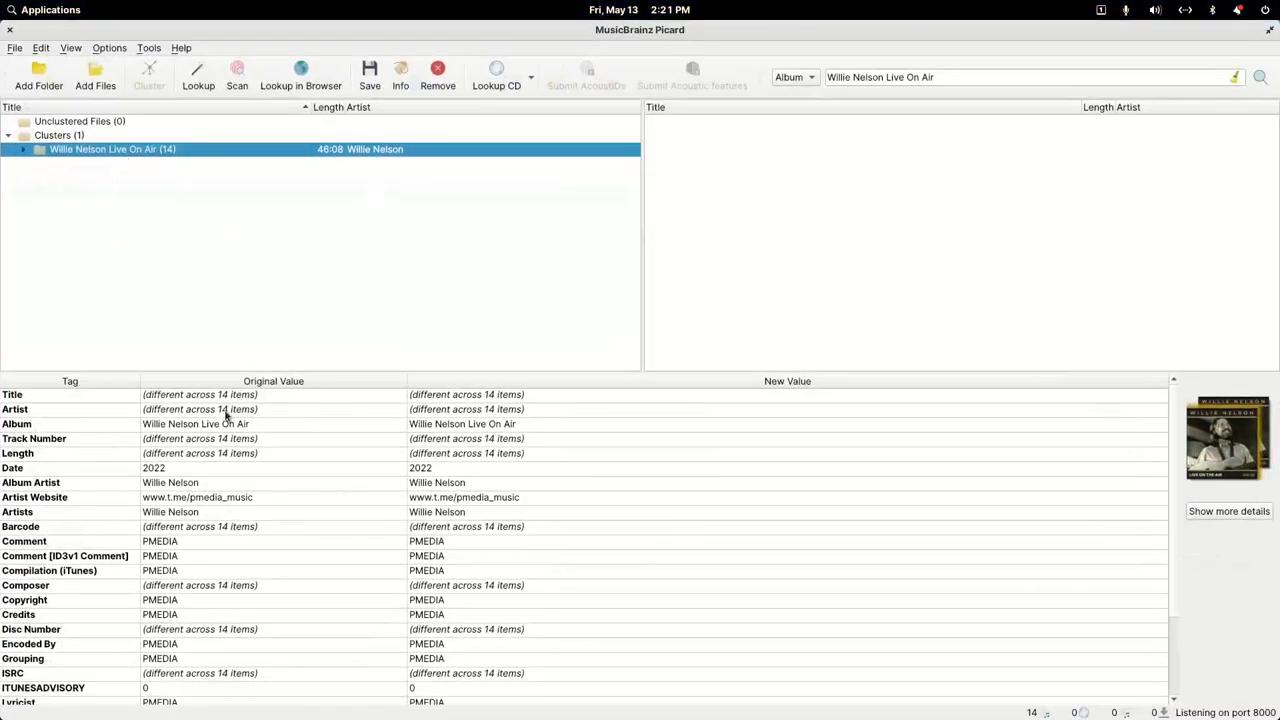
pyautogui.click(22, 149)
pyautogui.click(95, 164)
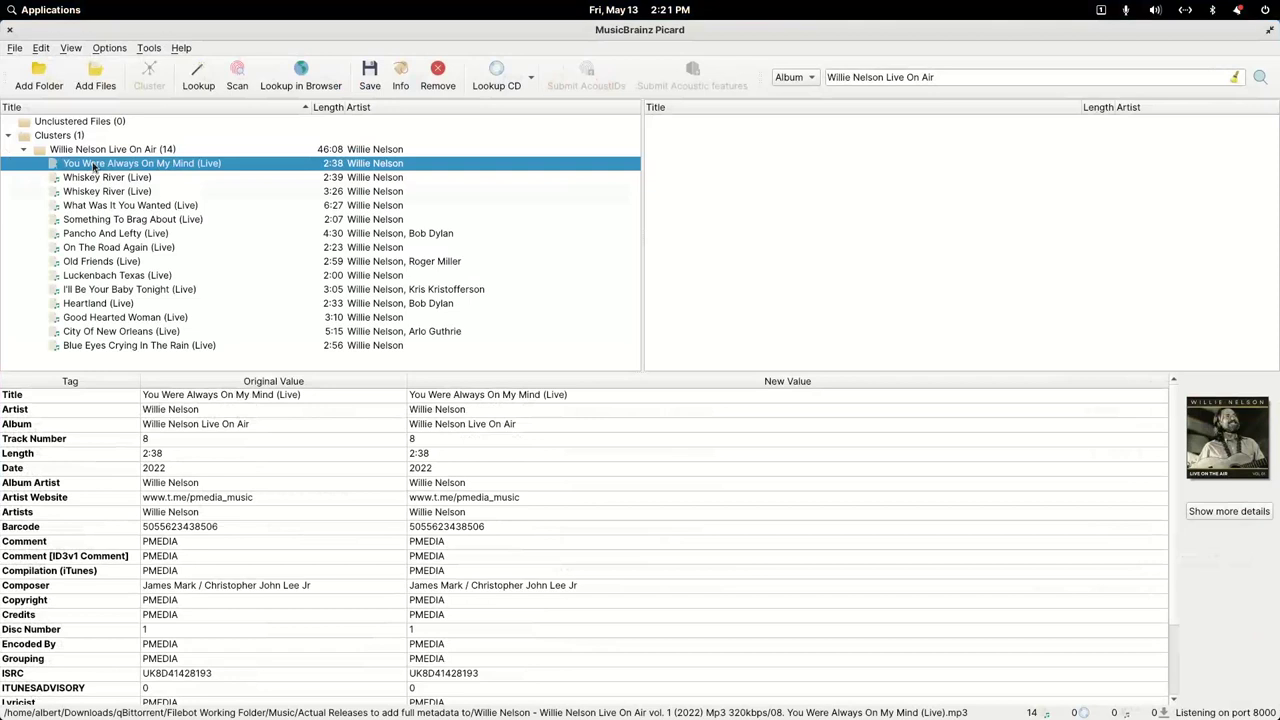
pyautogui.scroll(-2, 236, 566)
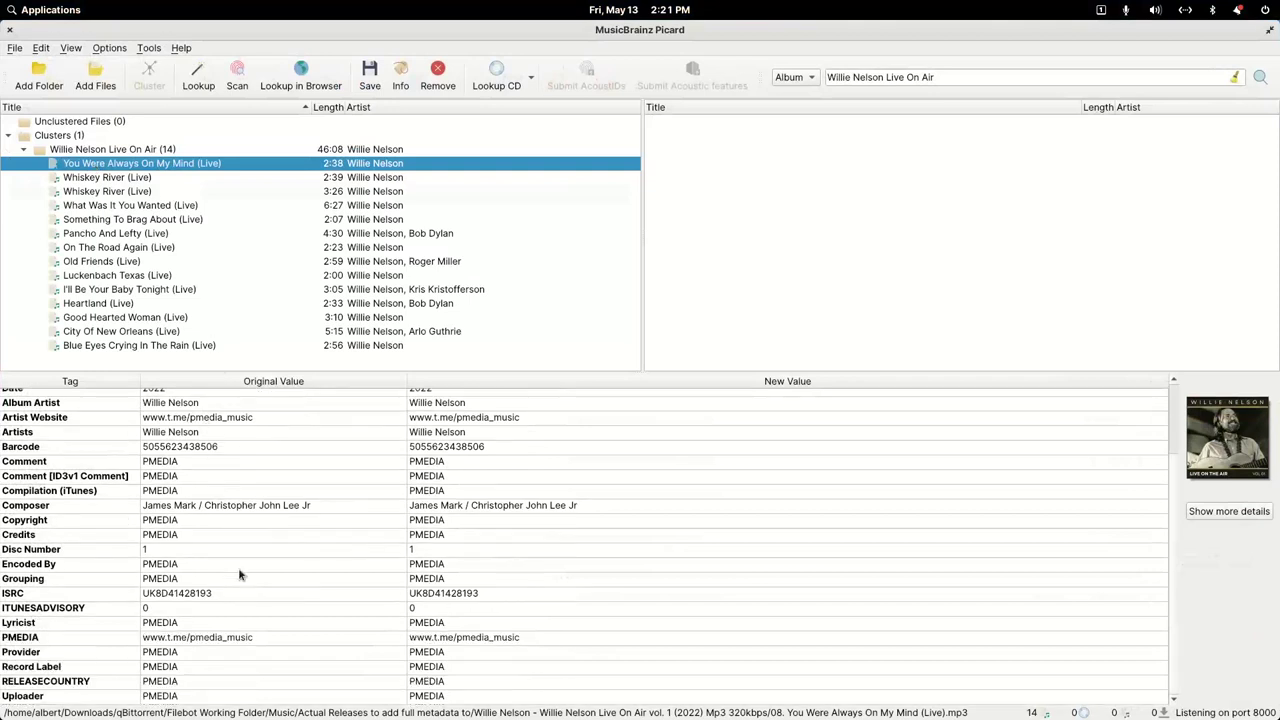
pyautogui.click(130, 178)
pyautogui.click(131, 192)
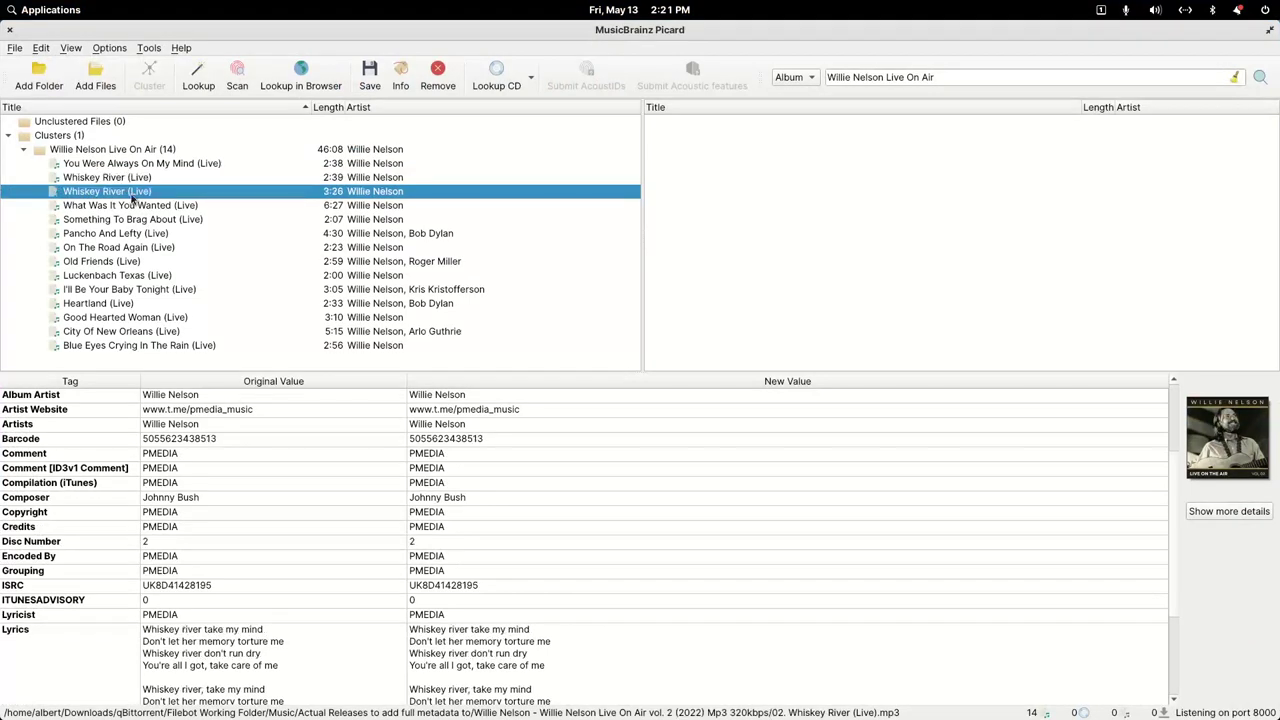
pyautogui.click(152, 544)
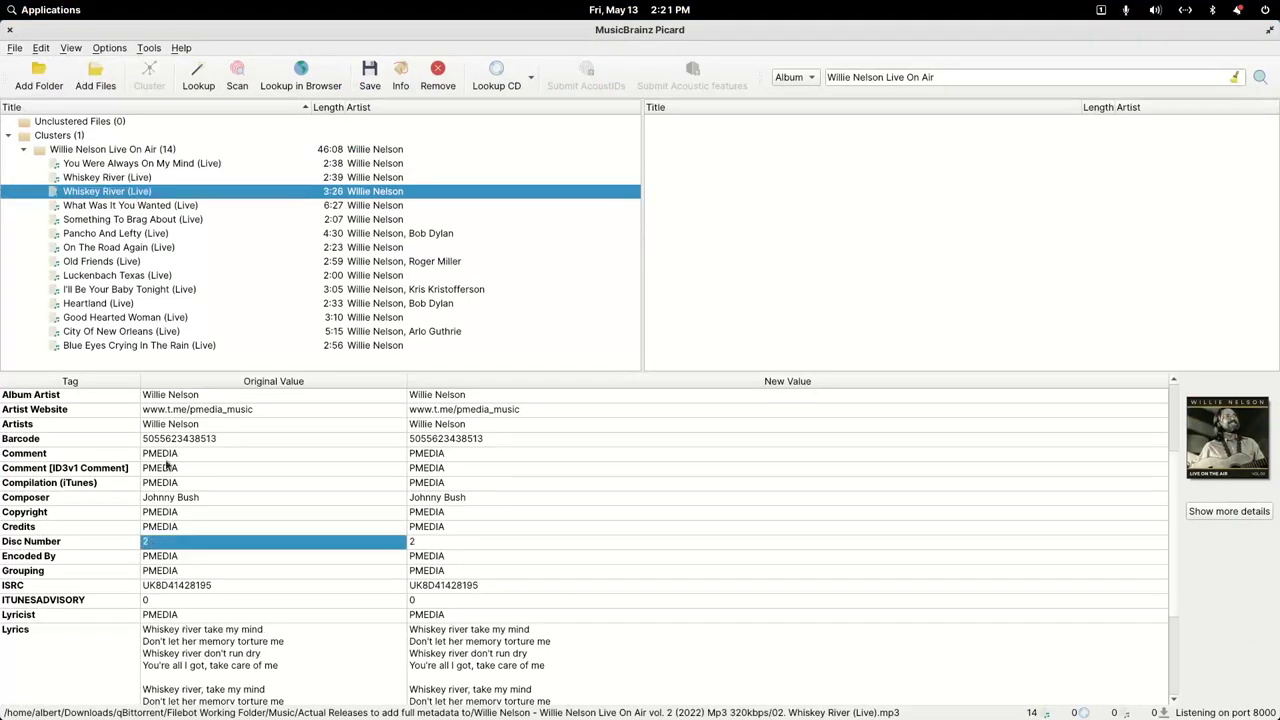
pyautogui.click(112, 178)
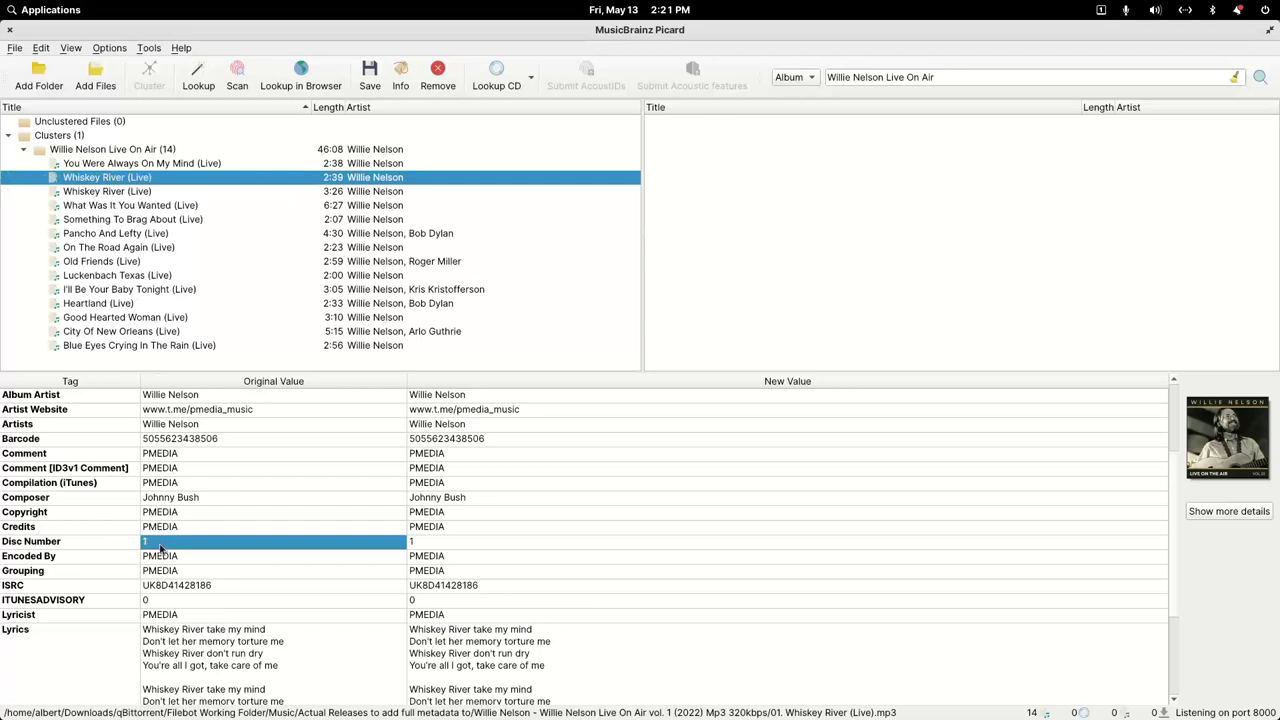
pyautogui.click(139, 237)
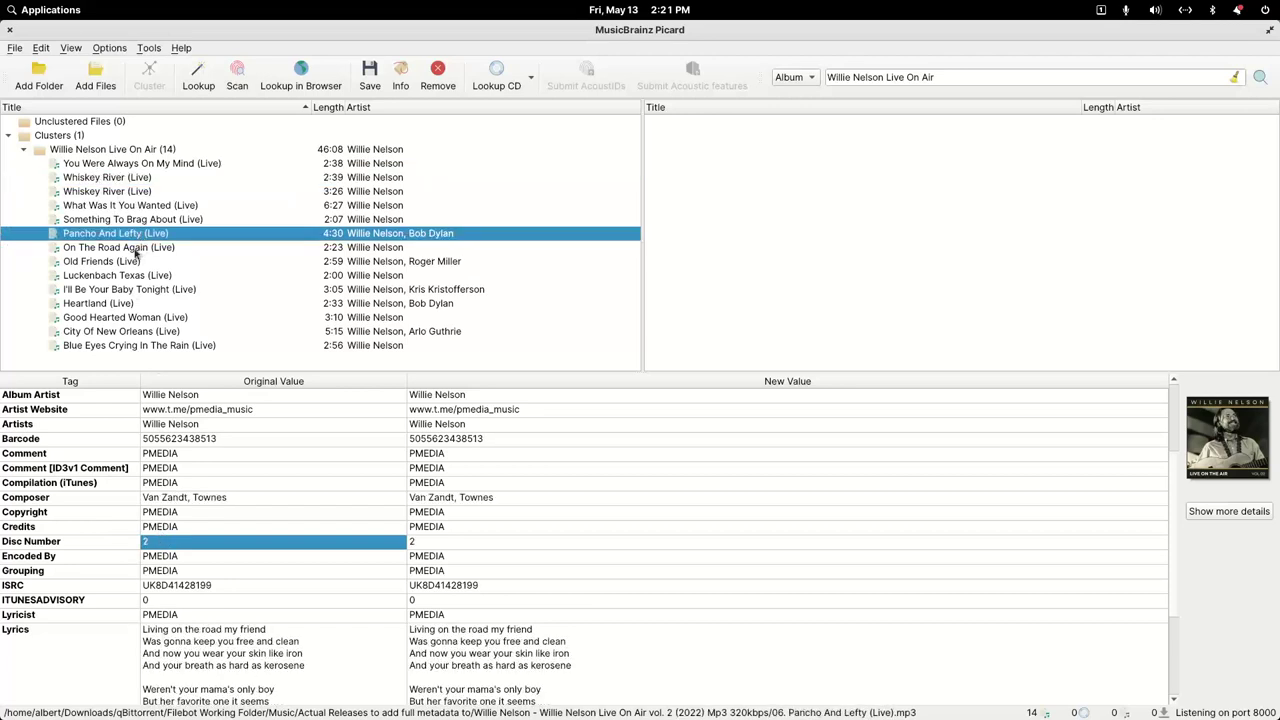
pyautogui.click(132, 262)
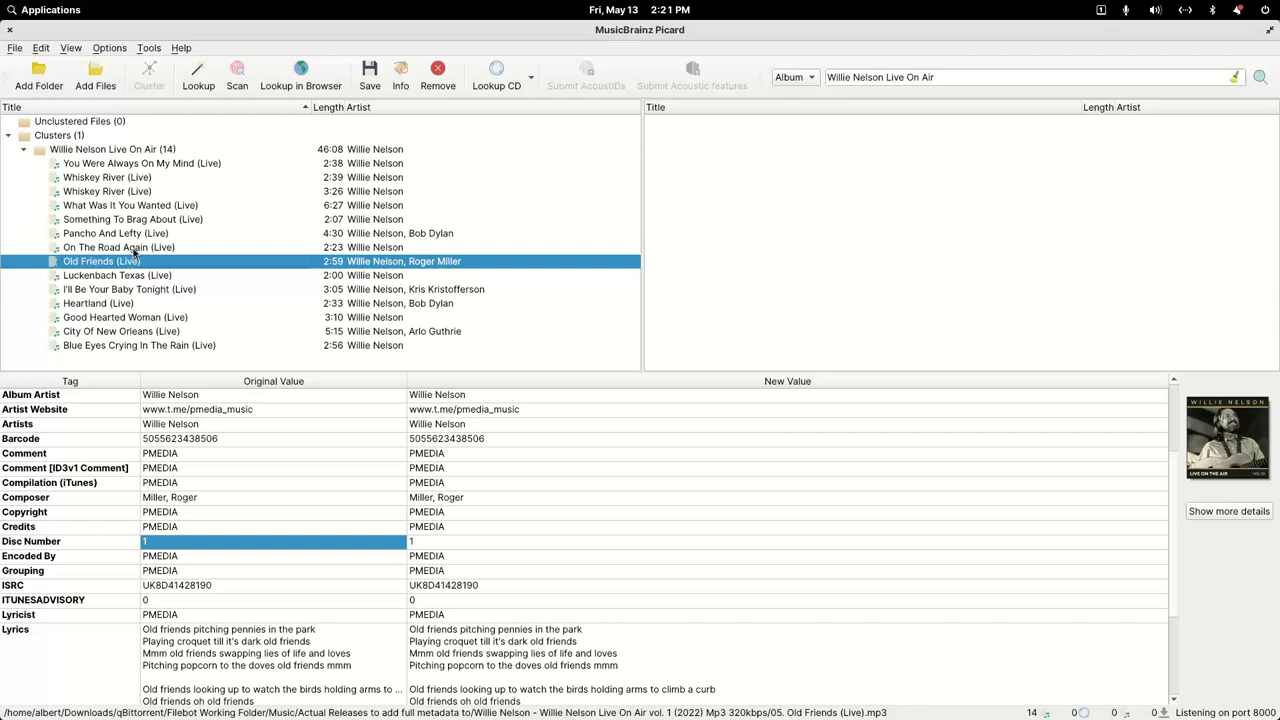
pyautogui.click(109, 345)
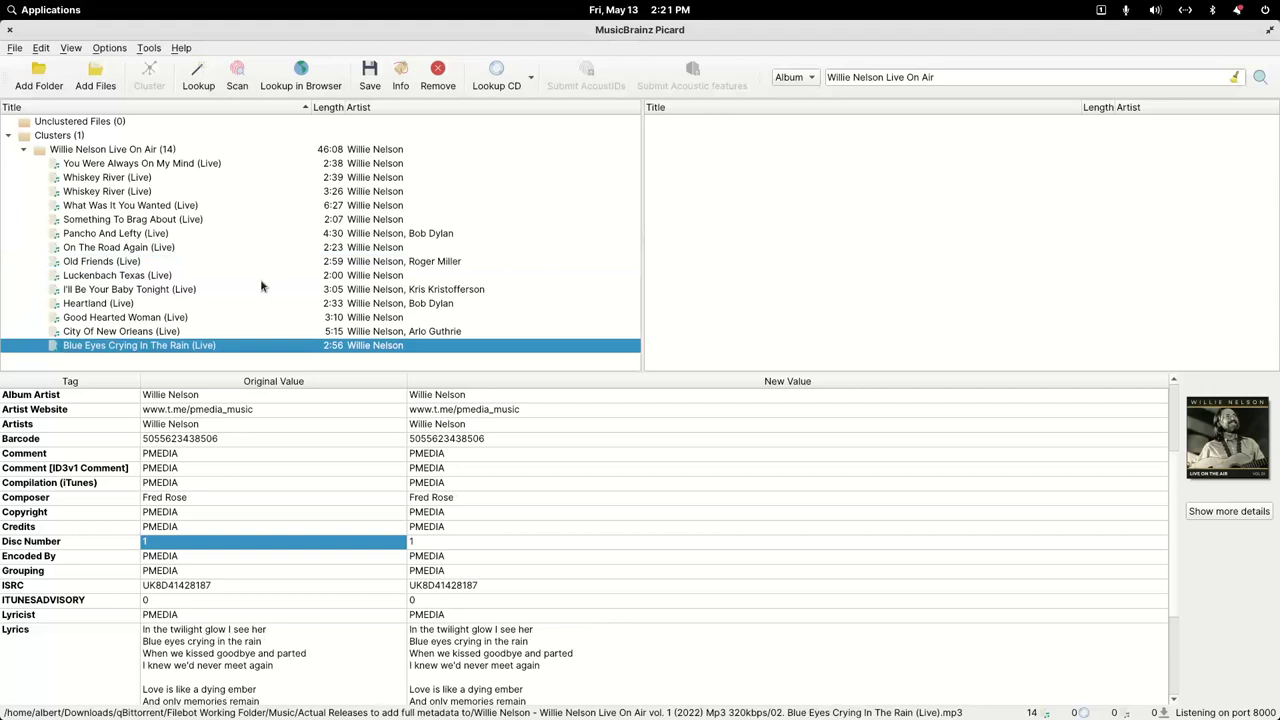
pyautogui.click(95, 152)
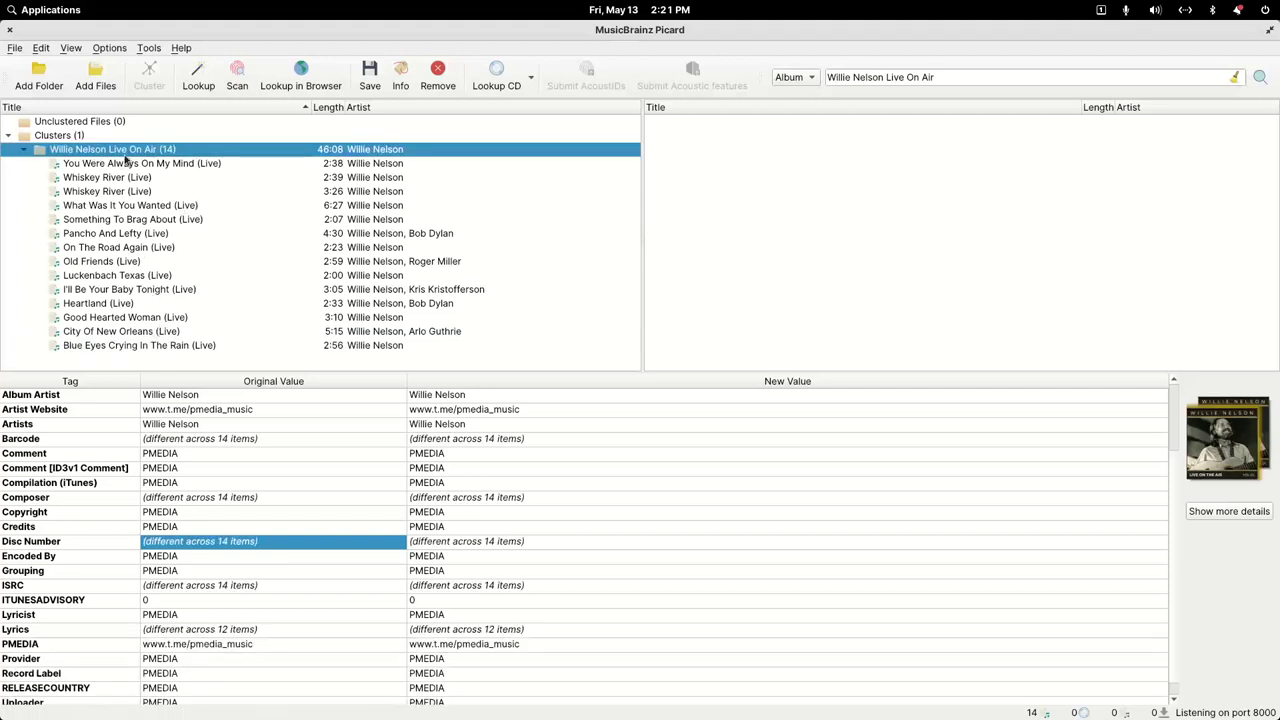
# Step: Collapse the merged Willie Nelson Live On Air cluster, remove it from the session and shrink the window to reach the file manager
pyautogui.click(24, 150)
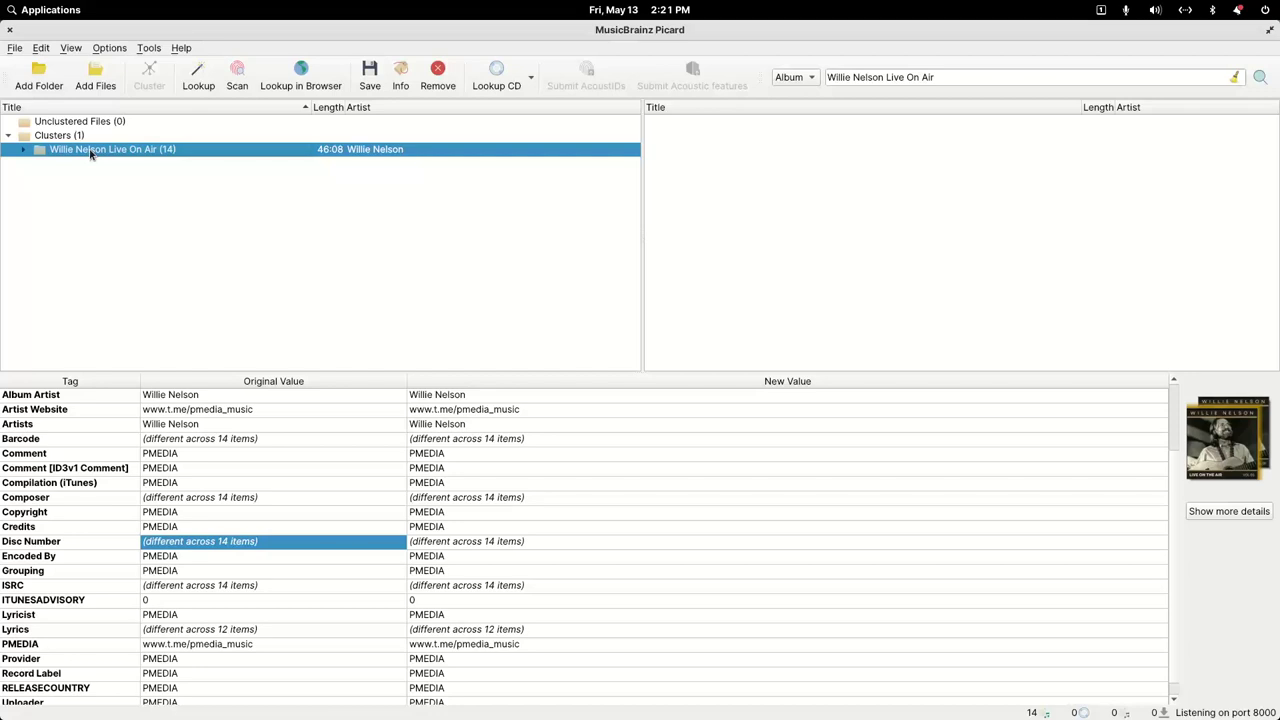
pyautogui.rightClick(198, 149)
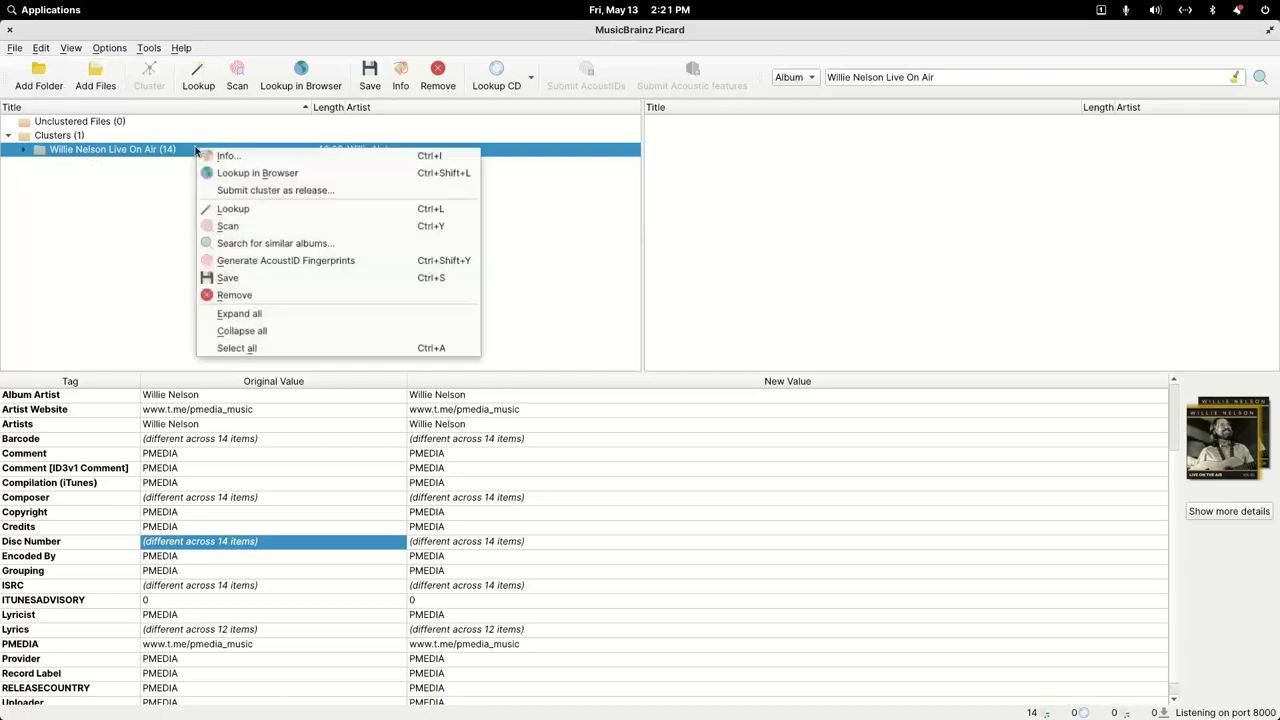
pyautogui.click(243, 295)
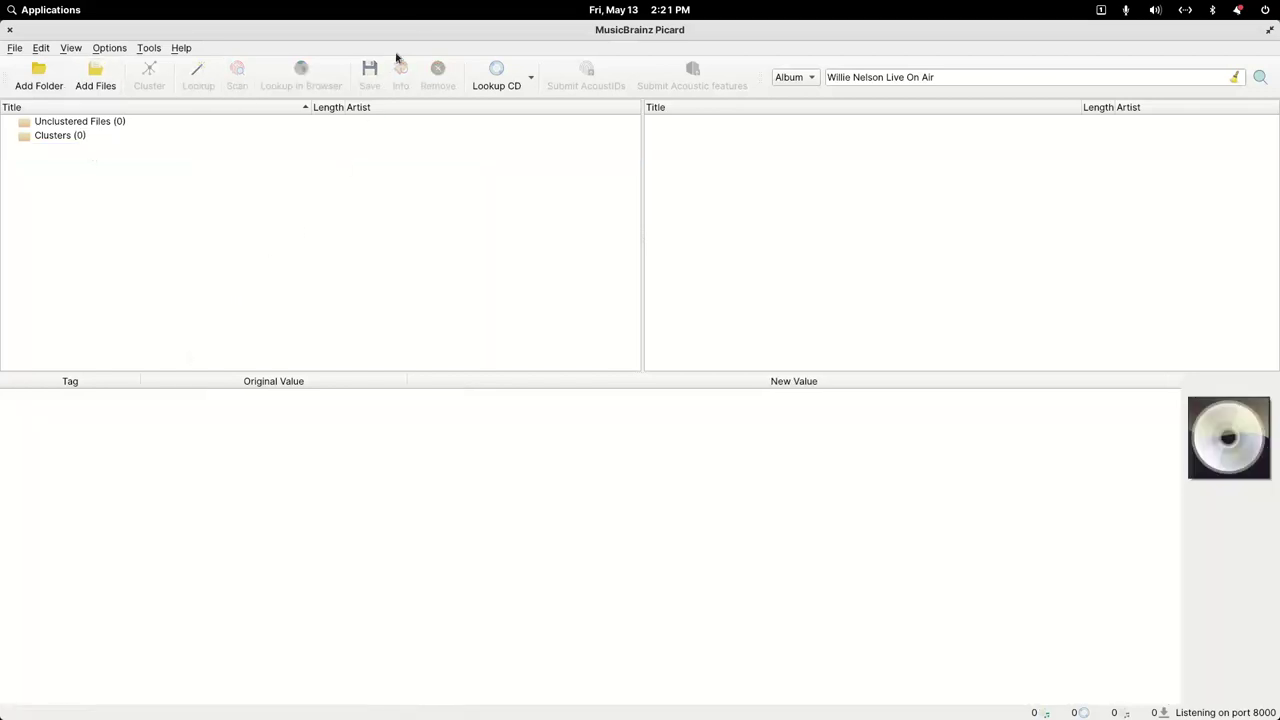
pyautogui.moveTo(410, 33); pyautogui.dragTo(462, 120)
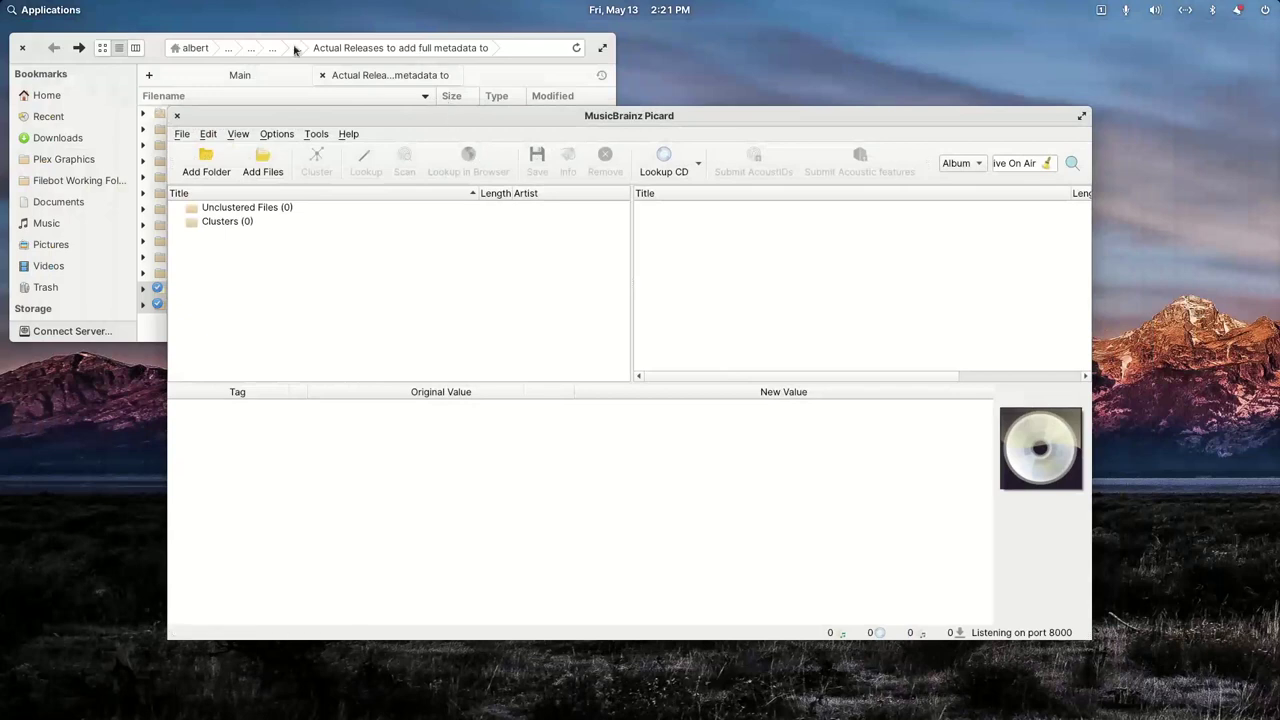
# Step: In the file manager, copy all release folders from Bonnie Raitt through Willie Nelson Live On Air vol. 2
pyautogui.click(147, 48)
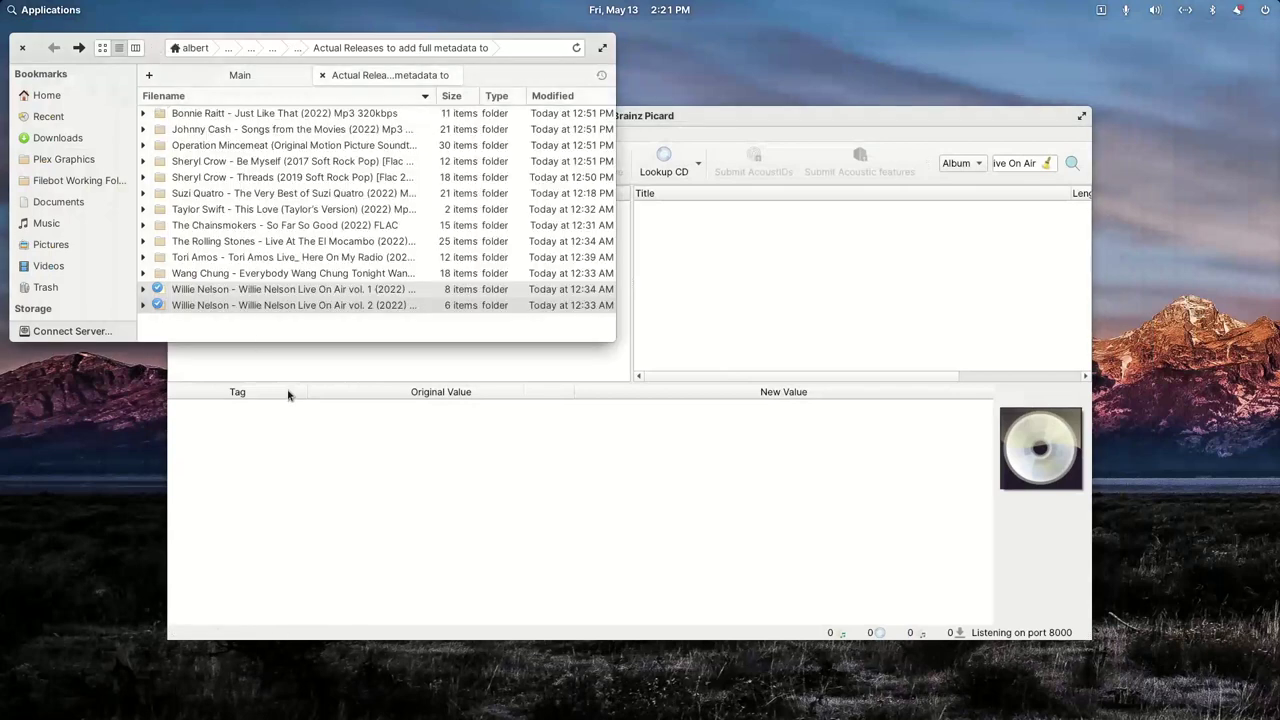
pyautogui.click(291, 342)
pyautogui.hotkey('shift', 'Up')
pyautogui.hotkey('shift', 'Up')
pyautogui.hotkey('shift', 'Up')
pyautogui.hotkey('shift', 'Up')
pyautogui.hotkey('shift', 'Up')
pyautogui.hotkey('shift', 'Up')
pyautogui.hotkey('shift', 'Up')
pyautogui.hotkey('shift', 'Up')
pyautogui.hotkey('shift', 'Up')
pyautogui.hotkey('shift', 'Up')
pyautogui.hotkey('shift', 'Up')
pyautogui.hotkey('shift', 'Up')
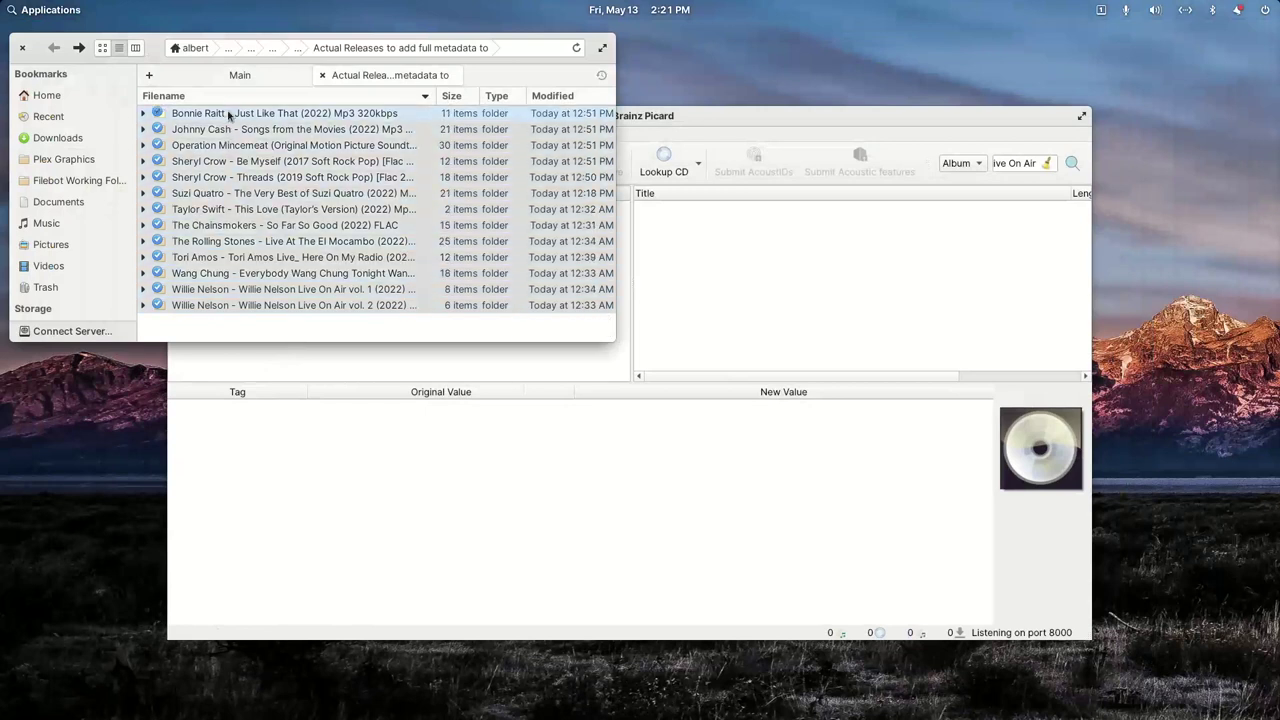
pyautogui.rightClick(228, 115)
pyautogui.click(262, 156)
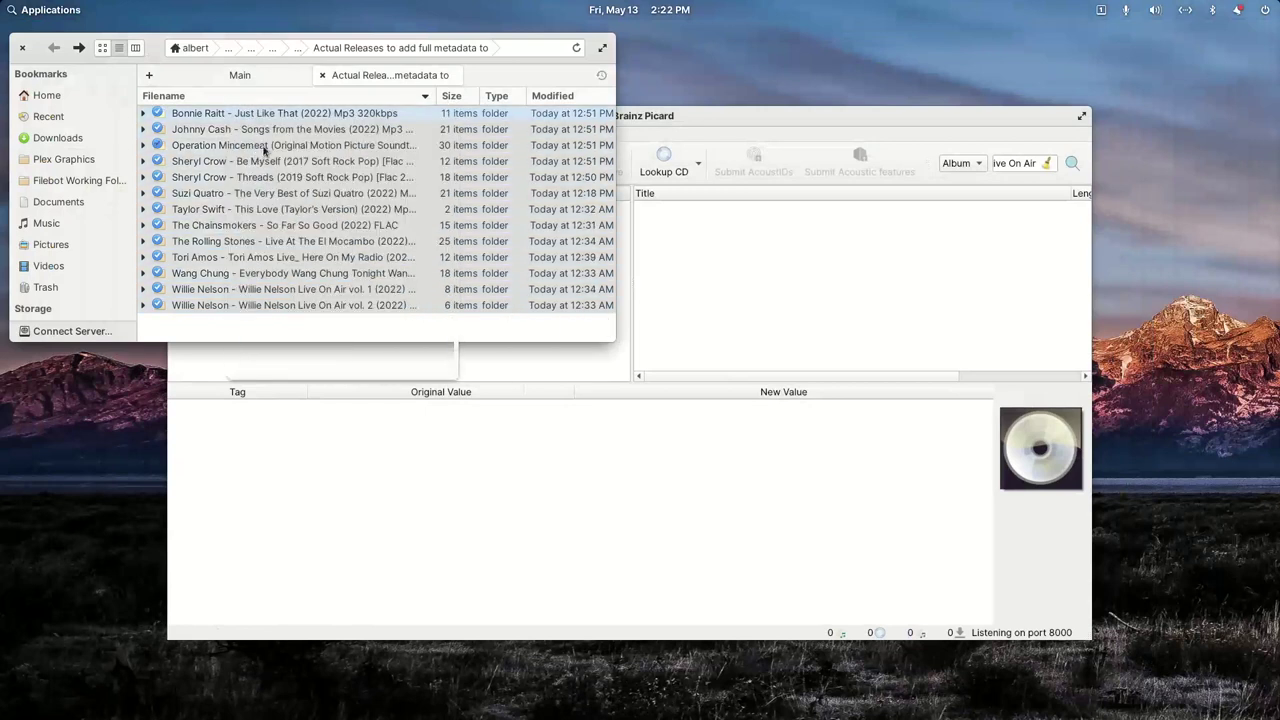
# Step: Paste the copied release folders into "1 - test folder with a weird name" under Main on the music server, and return to Picard
pyautogui.click(268, 80)
pyautogui.scroll(3, 250, 165)
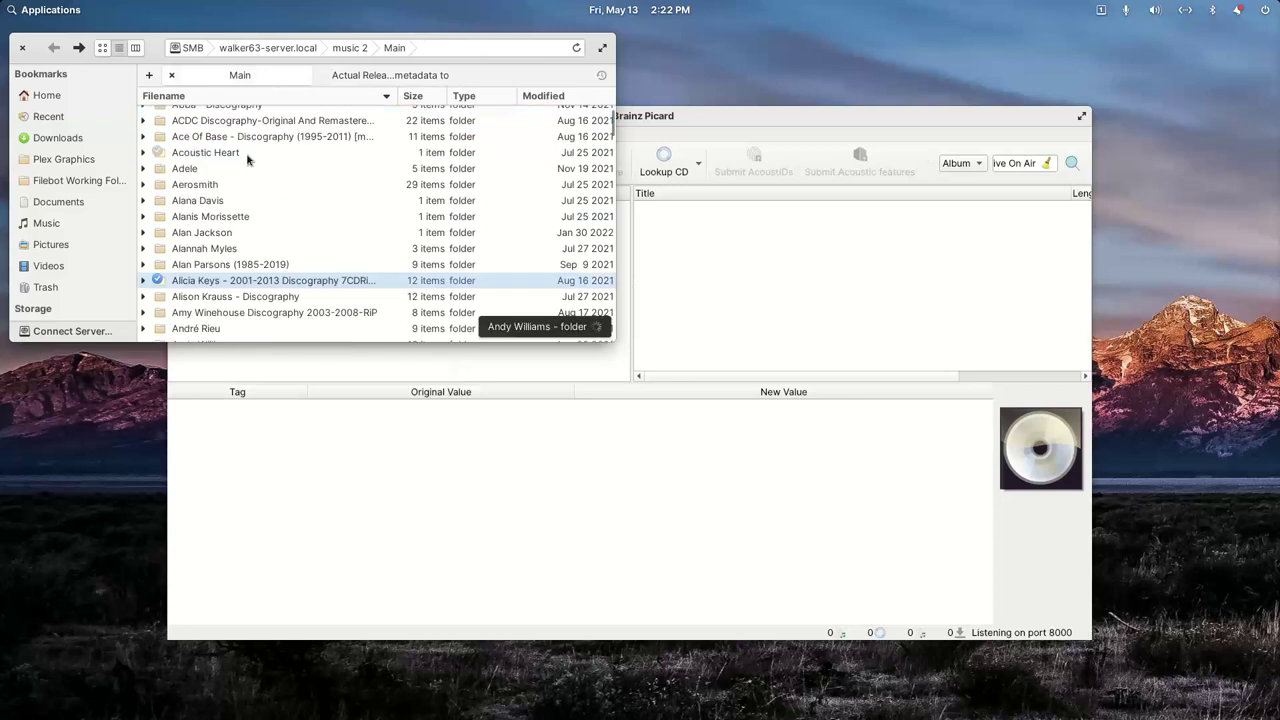
pyautogui.scroll(2, 230, 178)
pyautogui.click(254, 114)
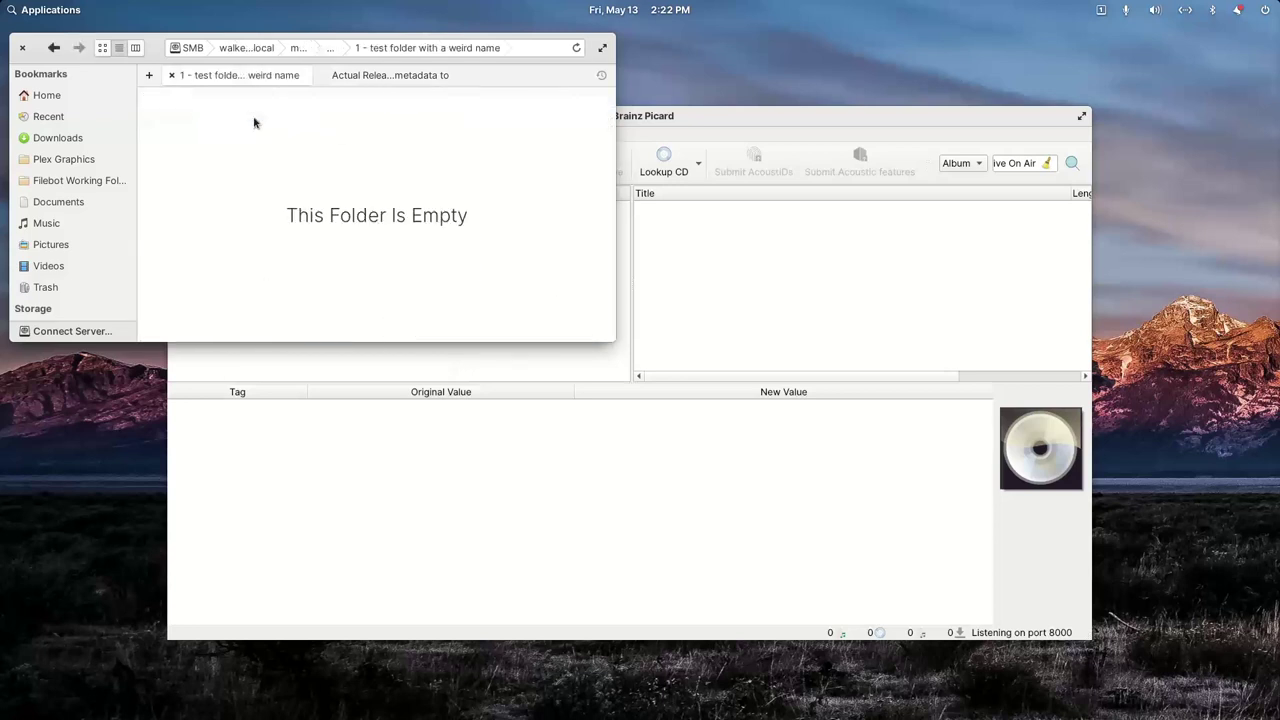
pyautogui.rightClick(245, 185)
pyautogui.click(263, 220)
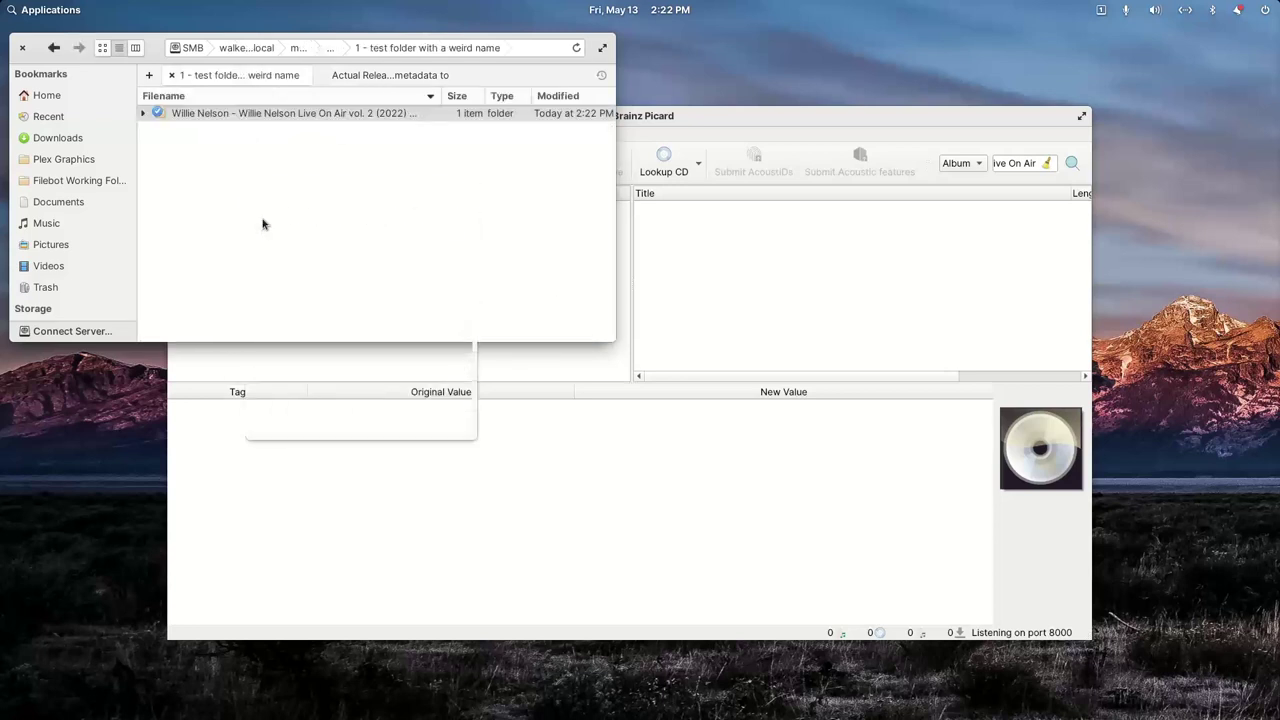
pyautogui.click(699, 115)
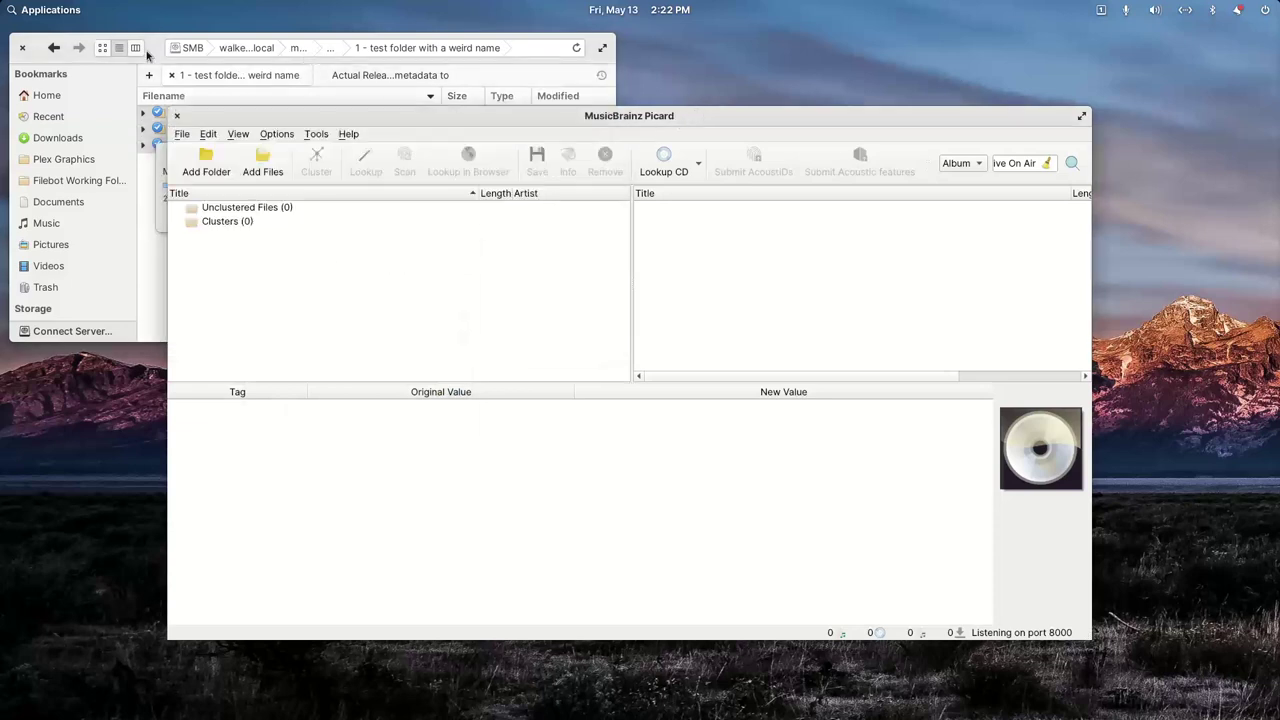
# Step: In the file manager, leave the server's test folder and open the local Complilations folder inside Music
pyautogui.click(148, 55)
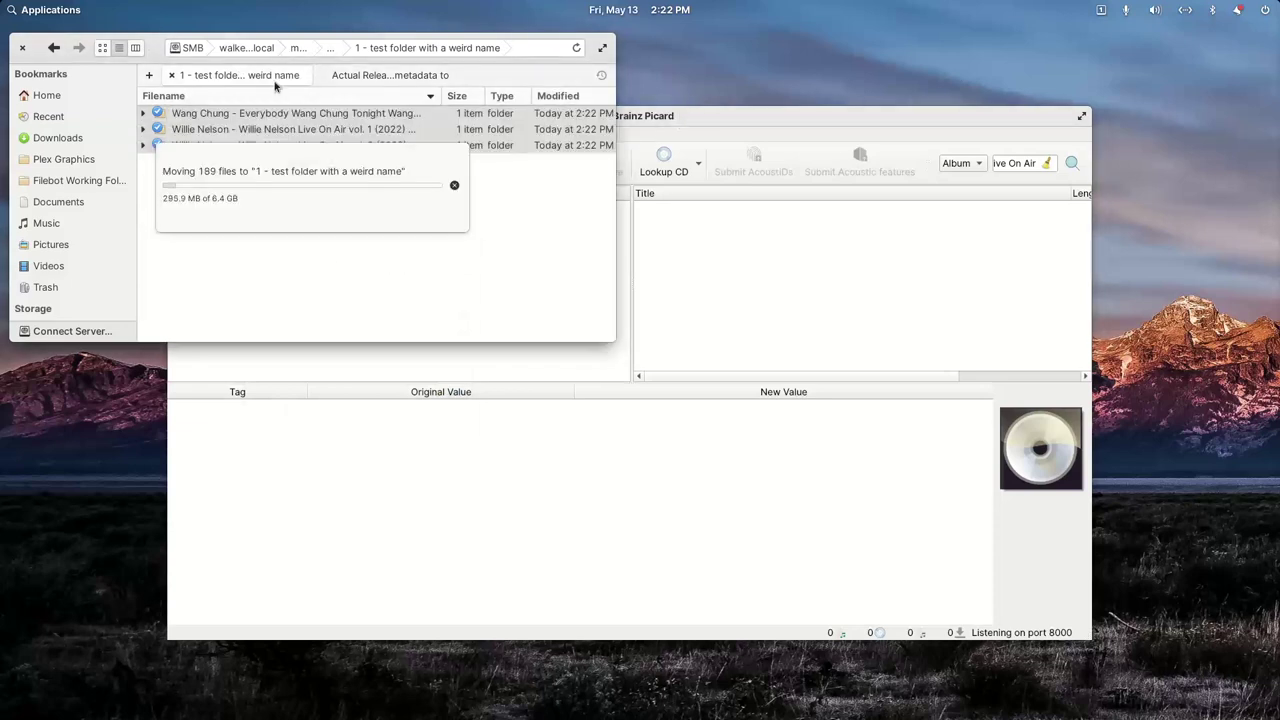
pyautogui.click(52, 52)
pyautogui.click(350, 75)
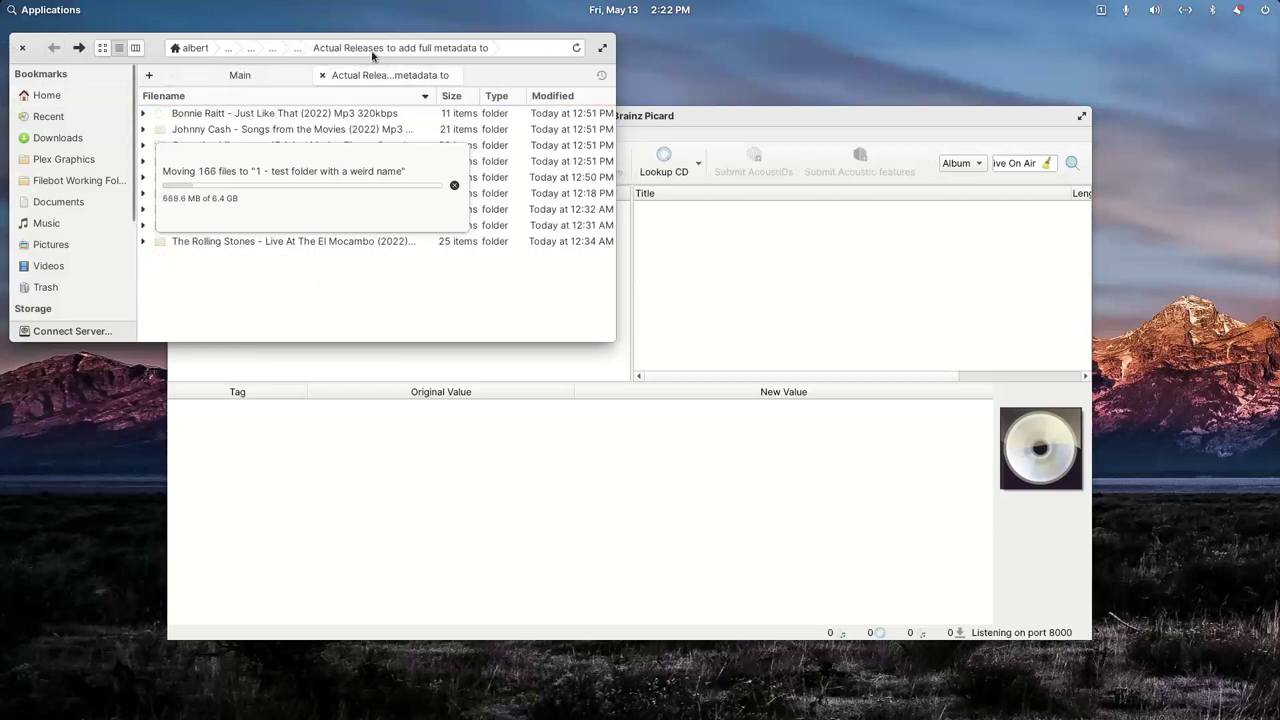
pyautogui.click(598, 47)
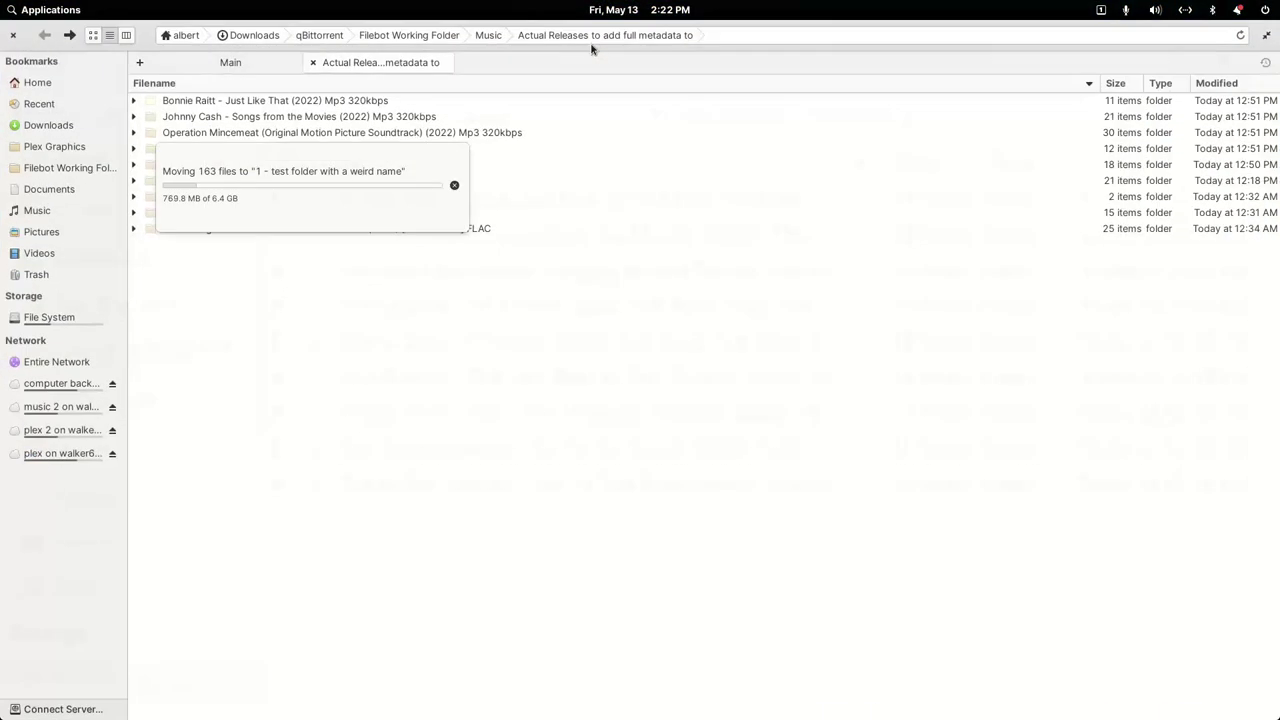
pyautogui.click(486, 36)
pyautogui.click(220, 118)
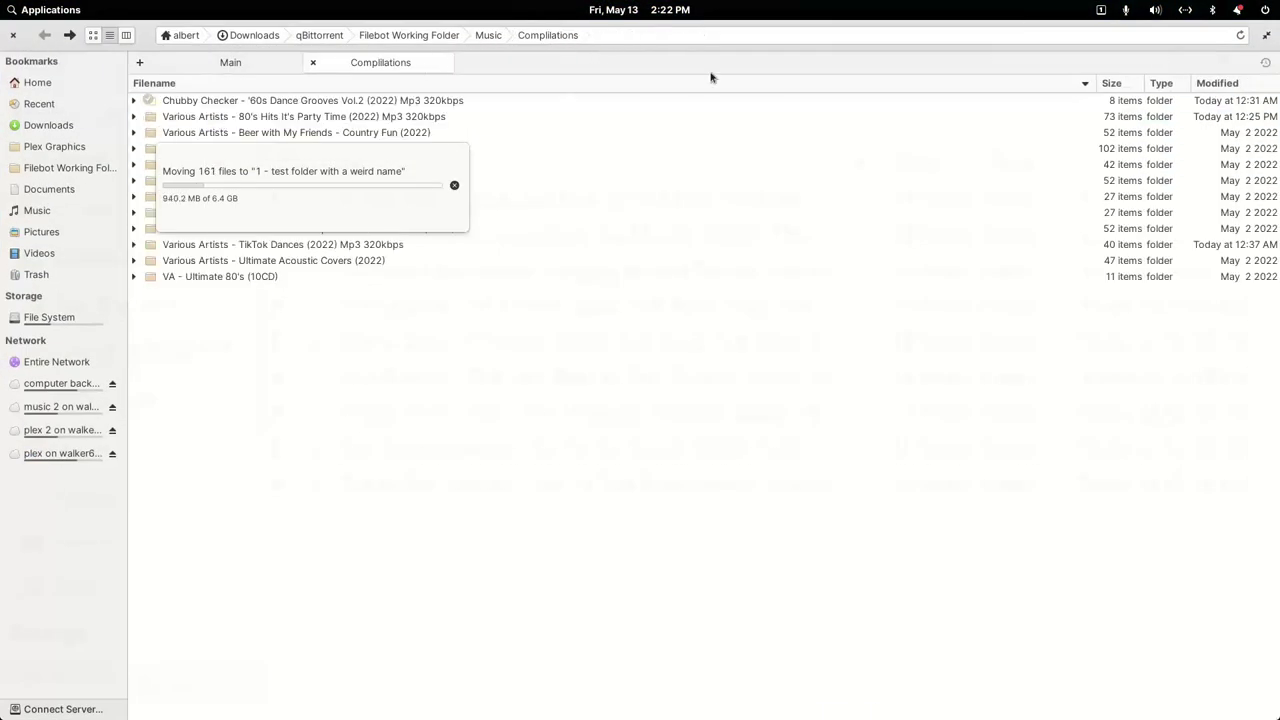
pyautogui.doubleClick(759, 28)
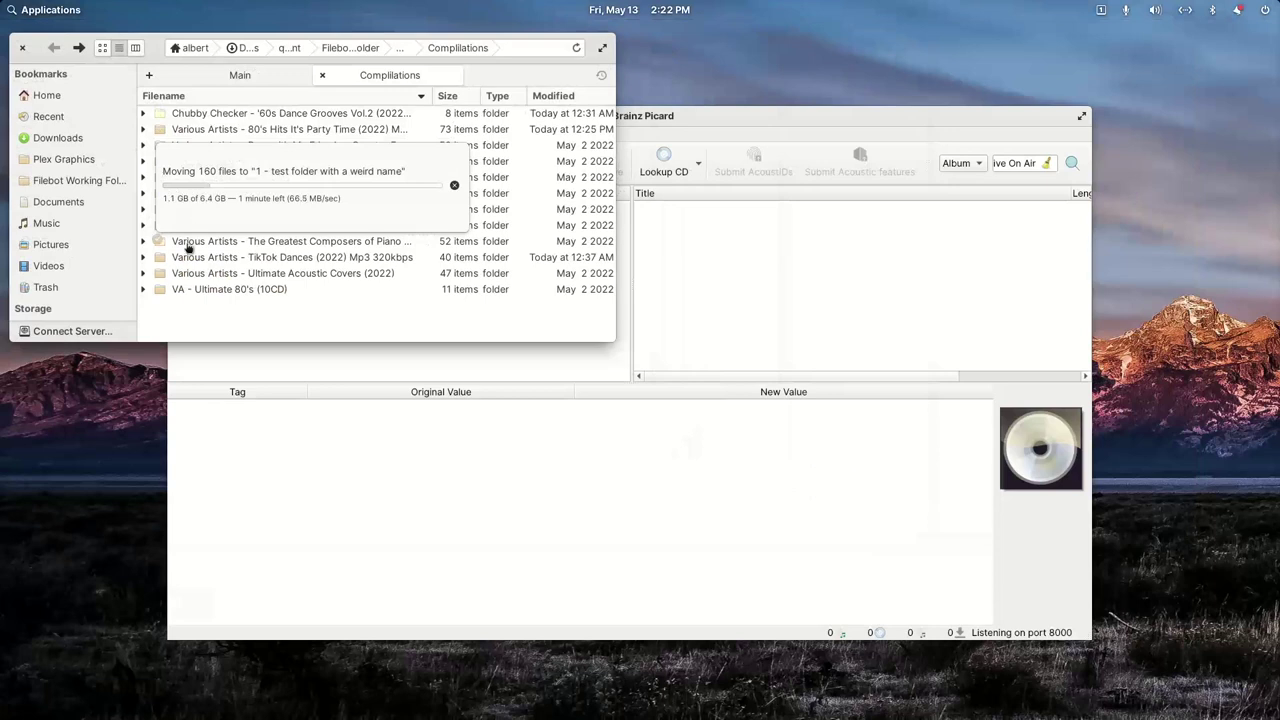
# Step: Select all compilation folders from Chubby Checker through VA - Ultimate 80's (10CD) and load them into Picard as unclustered files
pyautogui.hotkey('shift', 'Down')
pyautogui.hotkey('shift', 'Down')
pyautogui.hotkey('shift', 'Down')
pyautogui.hotkey('shift', 'Down')
pyautogui.hotkey('shift', 'Down')
pyautogui.hotkey('shift', 'Down')
pyautogui.hotkey('shift', 'Down')
pyautogui.hotkey('shift', 'Down')
pyautogui.hotkey('shift', 'Down')
pyautogui.hotkey('shift', 'Down')
pyautogui.hotkey('shift', 'Down')
pyautogui.hotkey('shift', 'Down')
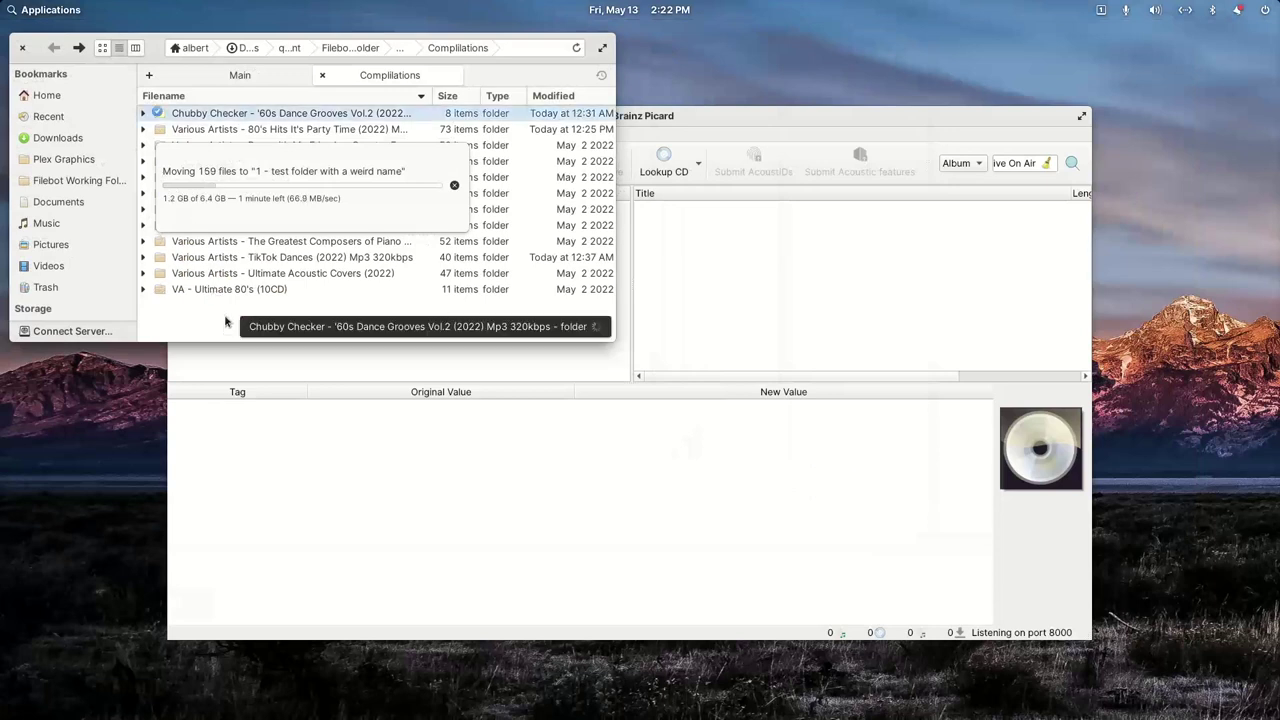
pyautogui.moveTo(232, 292); pyautogui.dragTo(372, 370)
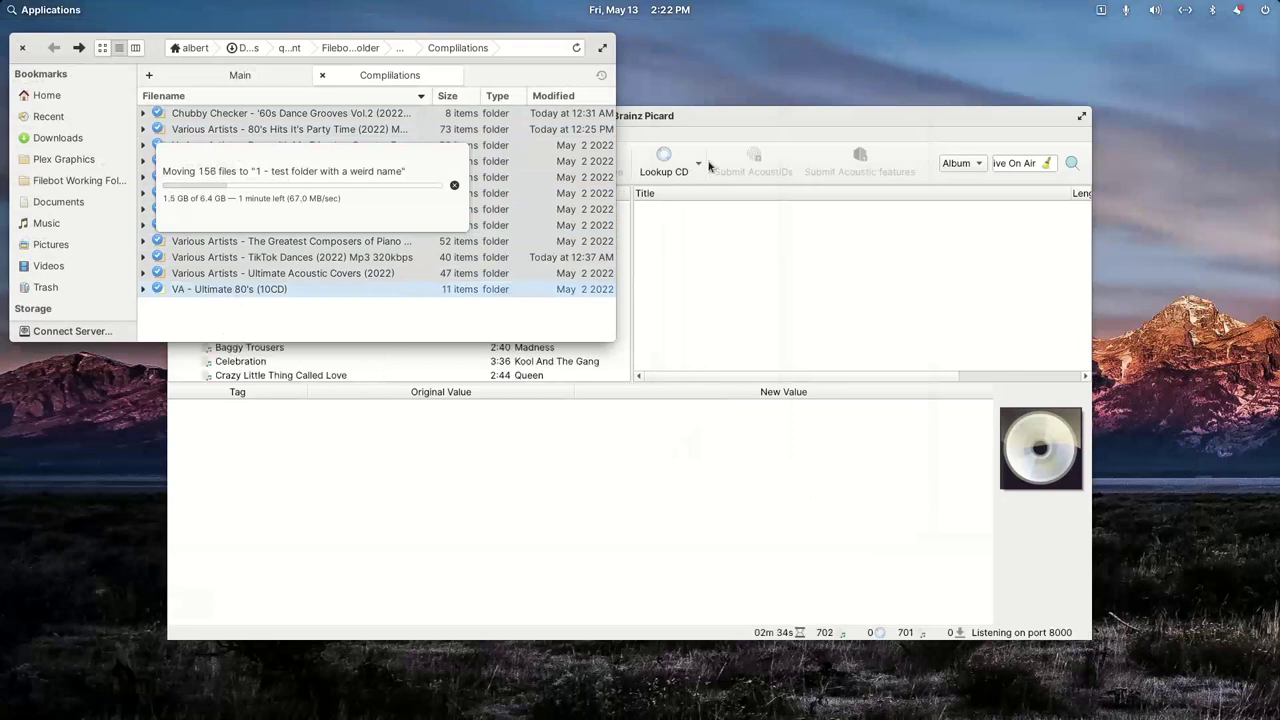
# Step: Maximize Picard and cluster all the loaded unclustered compilation files into albums
pyautogui.click(718, 120)
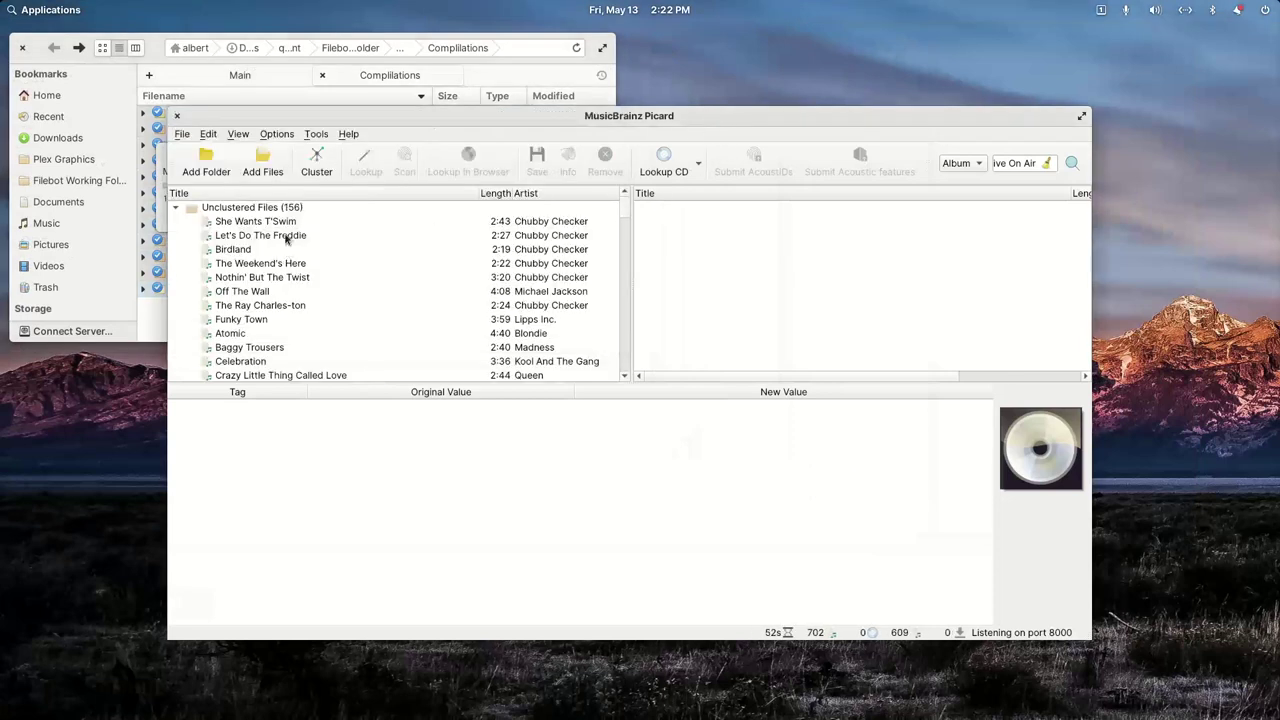
pyautogui.click(152, 48)
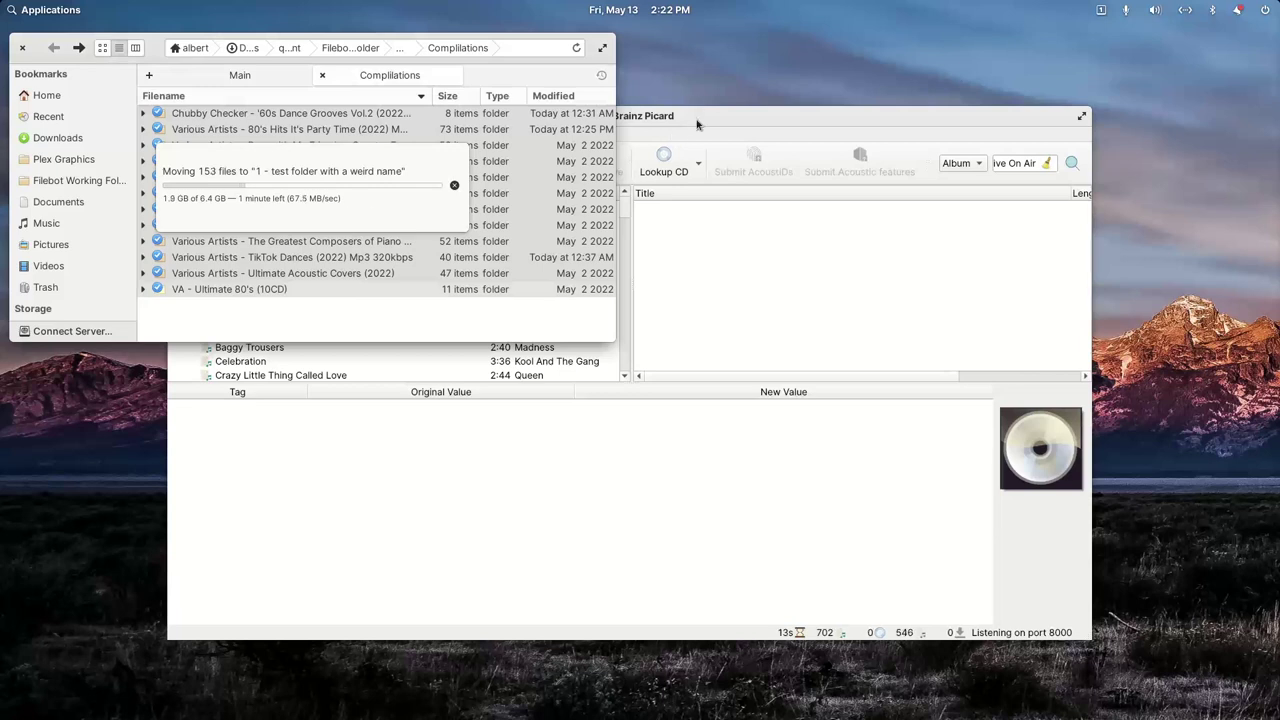
pyautogui.click(697, 124)
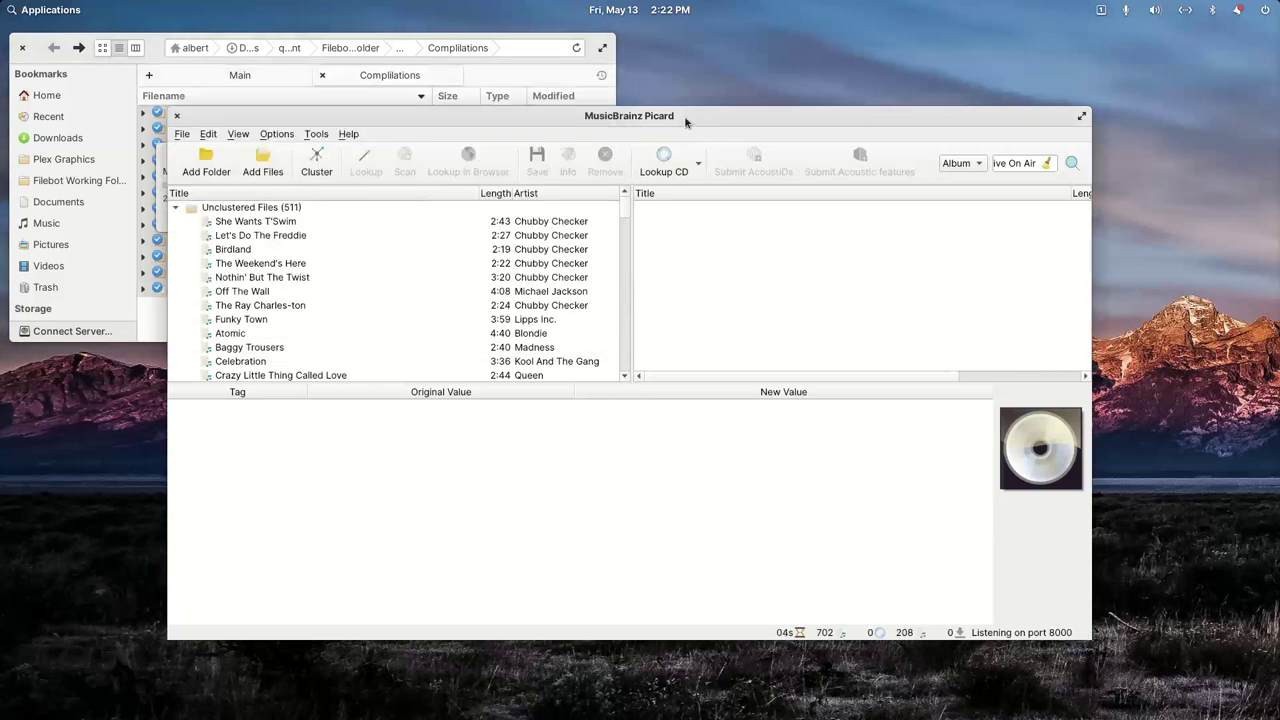
pyautogui.doubleClick(685, 120)
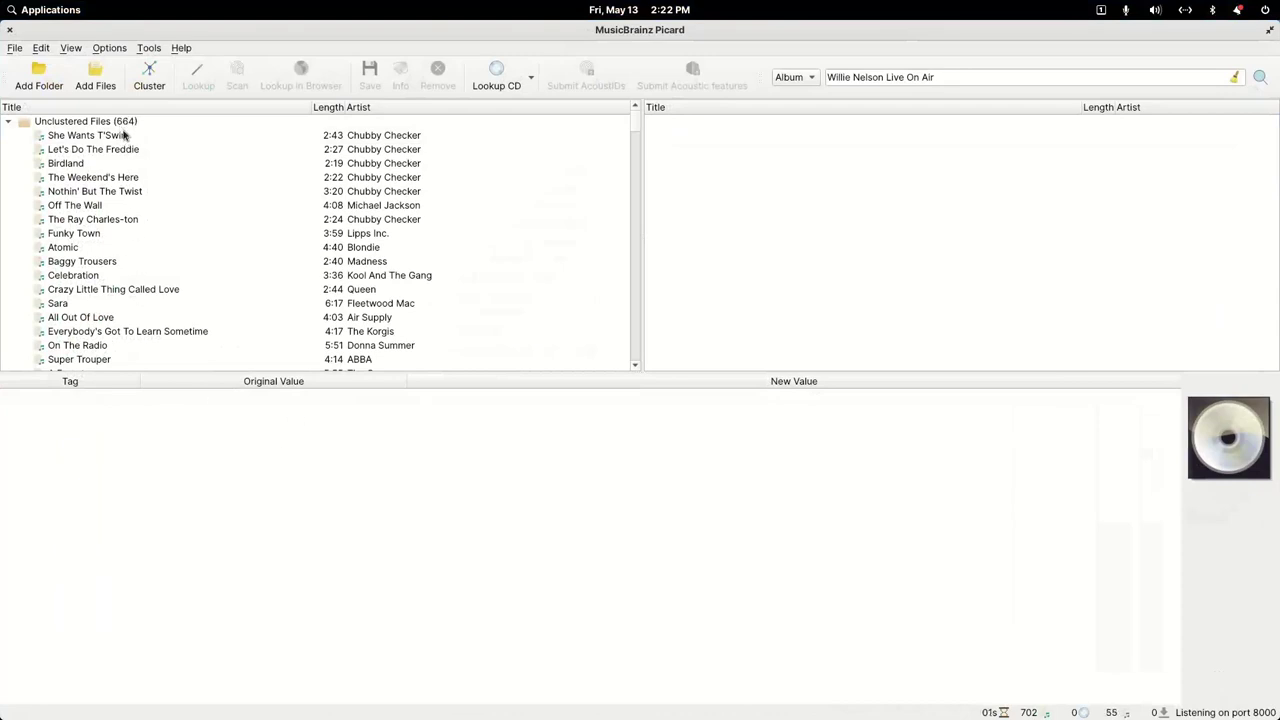
pyautogui.click(90, 124)
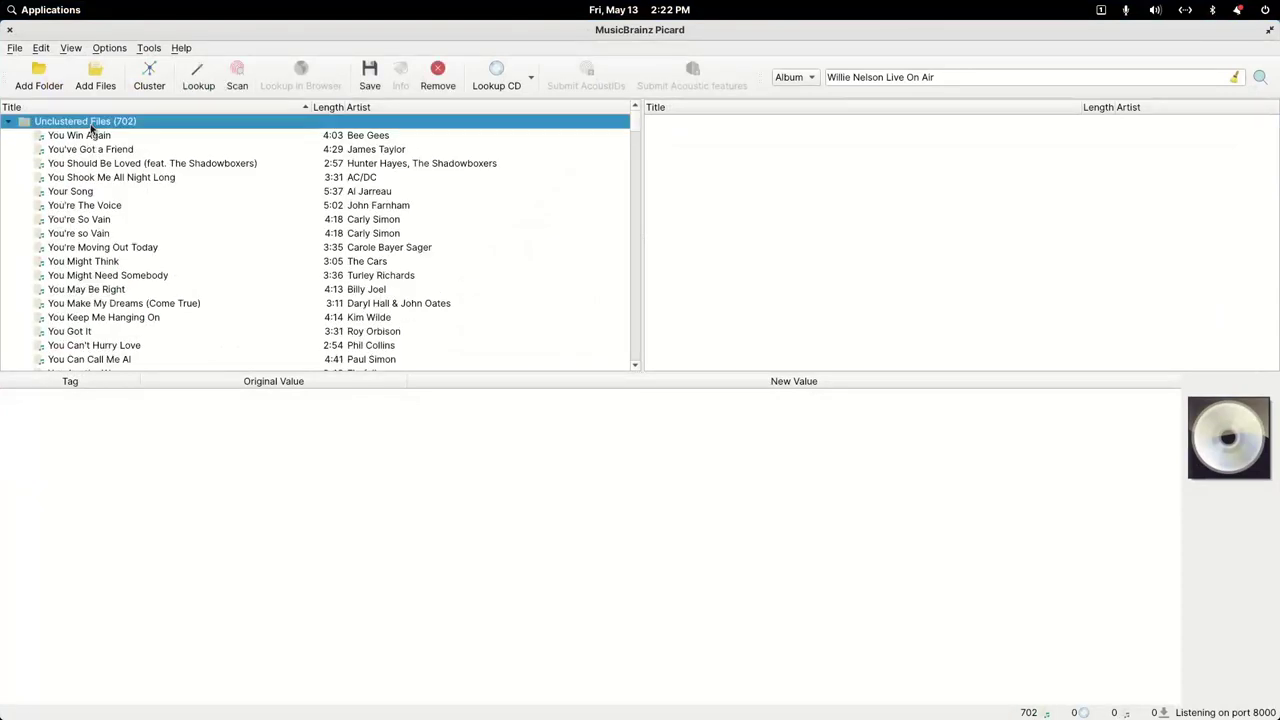
pyautogui.click(160, 78)
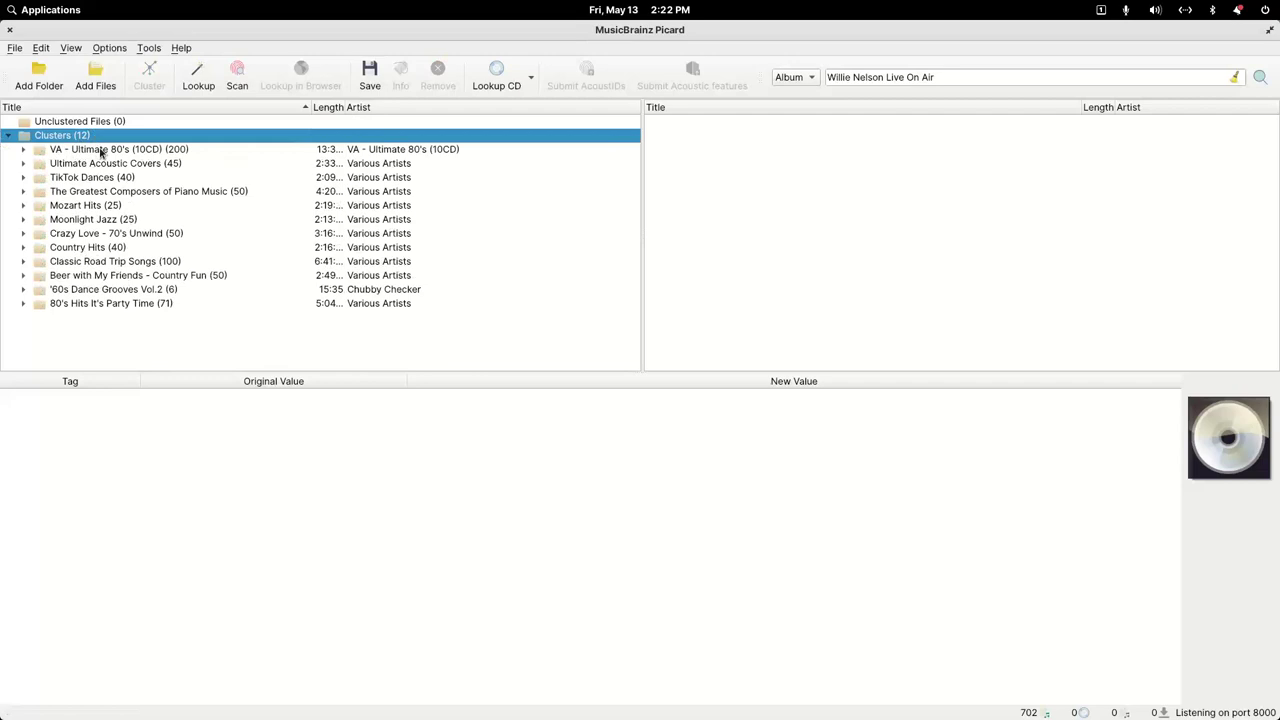
# Step: Examine the tracks, cover art and Album and Album Artist tags of the VA - Ultimate 80's (10CD) cluster
pyautogui.click(101, 152)
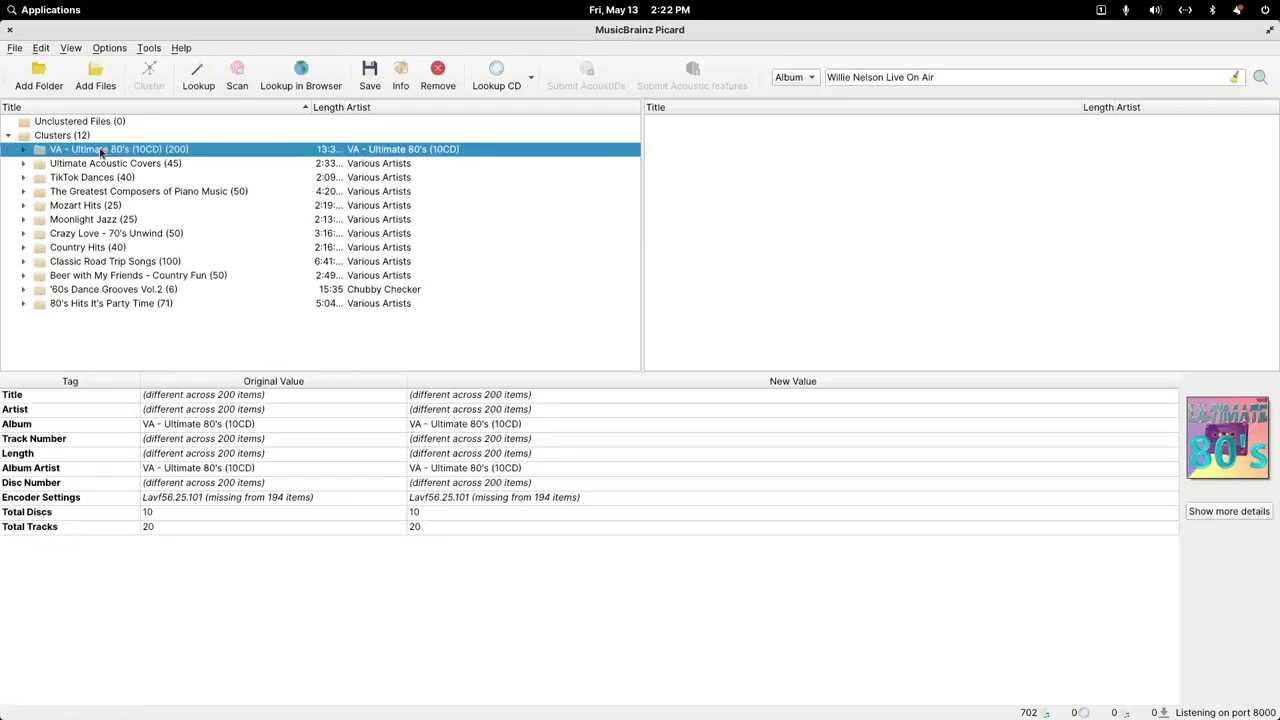
pyautogui.click(23, 150)
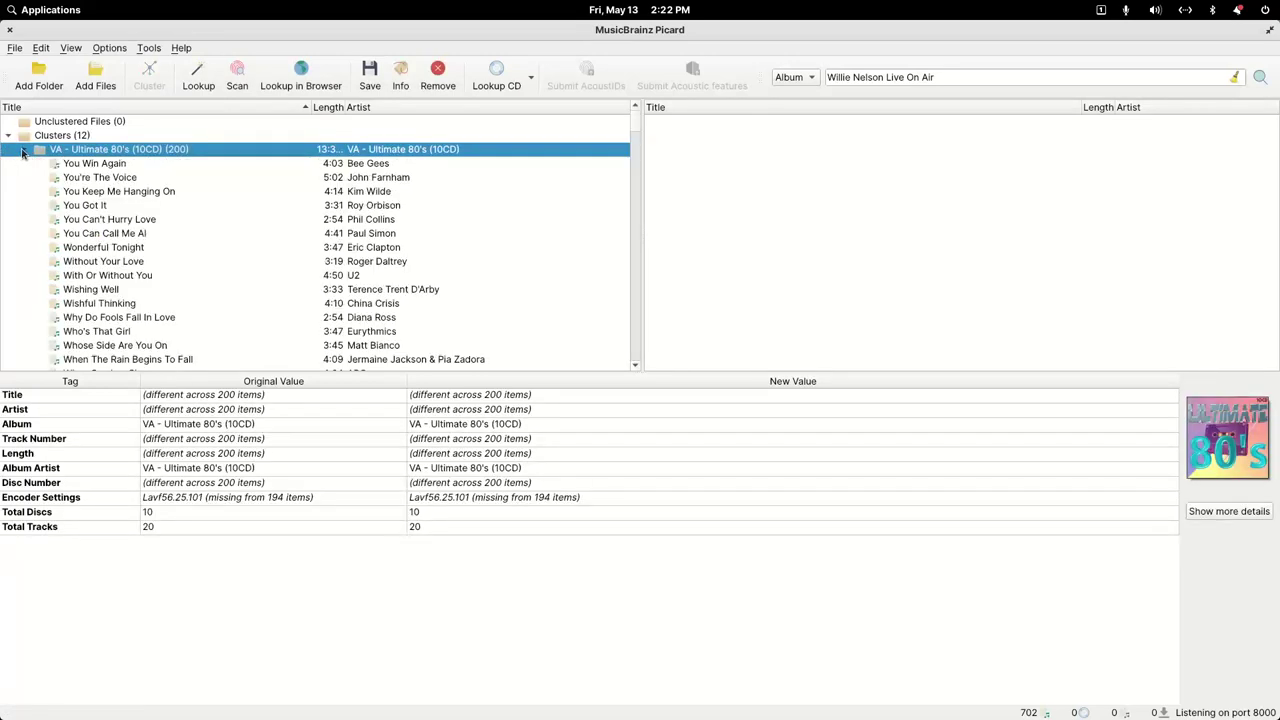
pyautogui.click(23, 150)
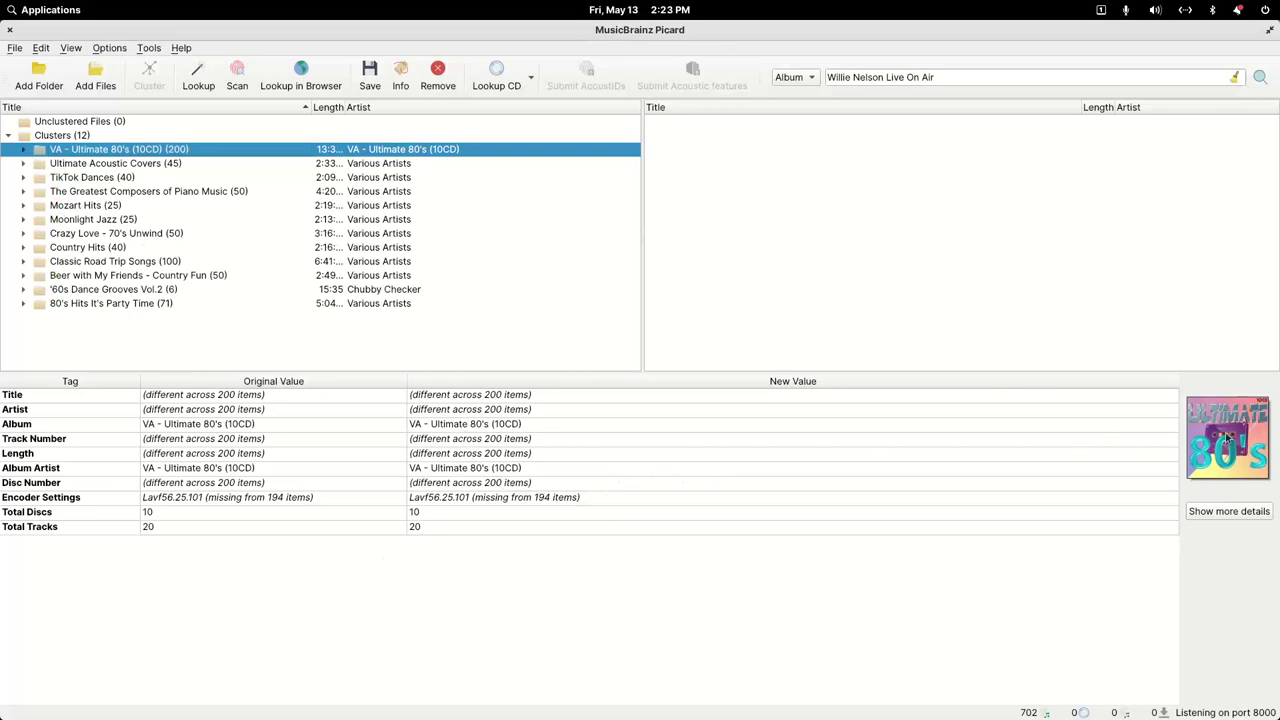
pyautogui.click(467, 425)
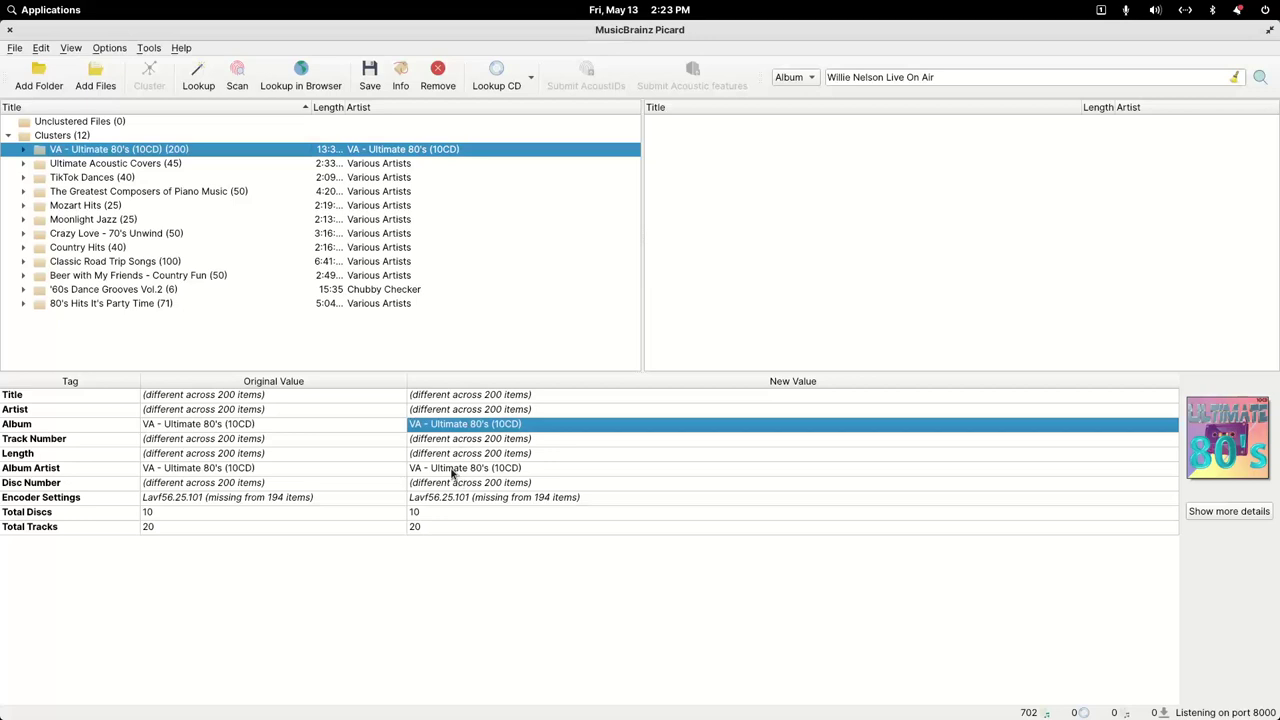
# Step: Add a date tag with the value 2000 to the VA - Ultimate 80's (10CD) cluster and save its files
pyautogui.rightClick(50, 398)
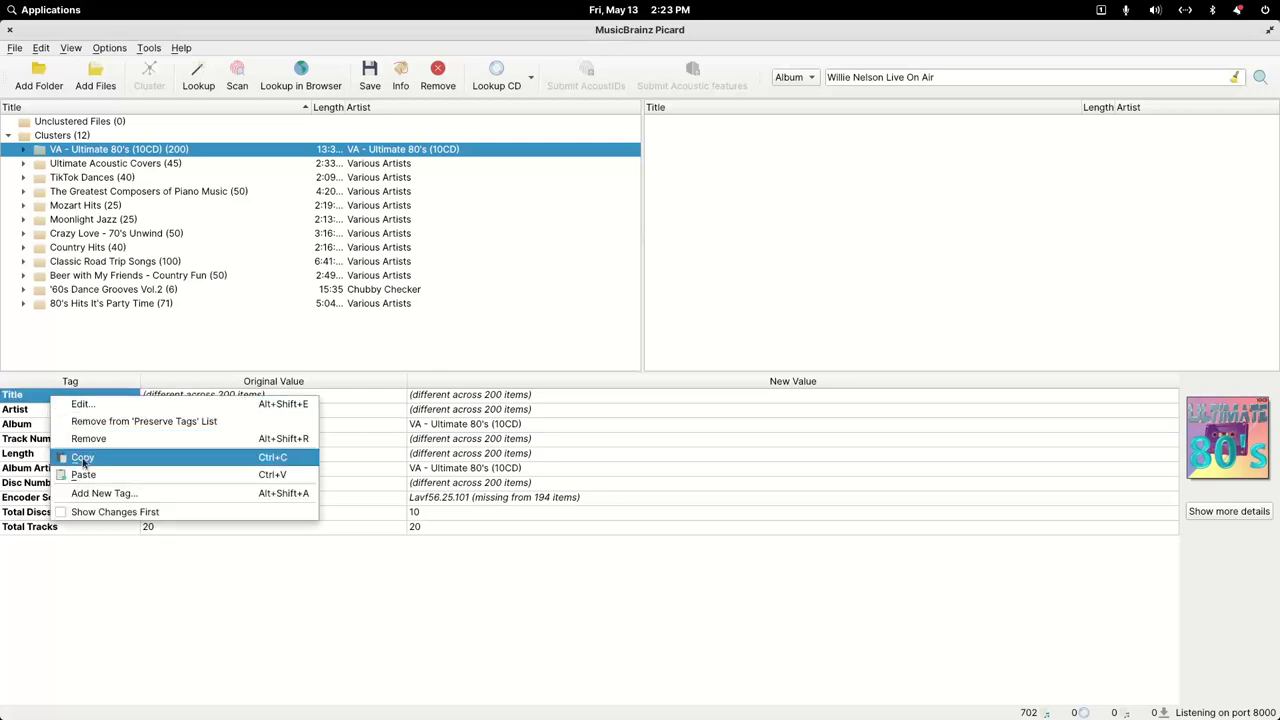
pyautogui.click(85, 492)
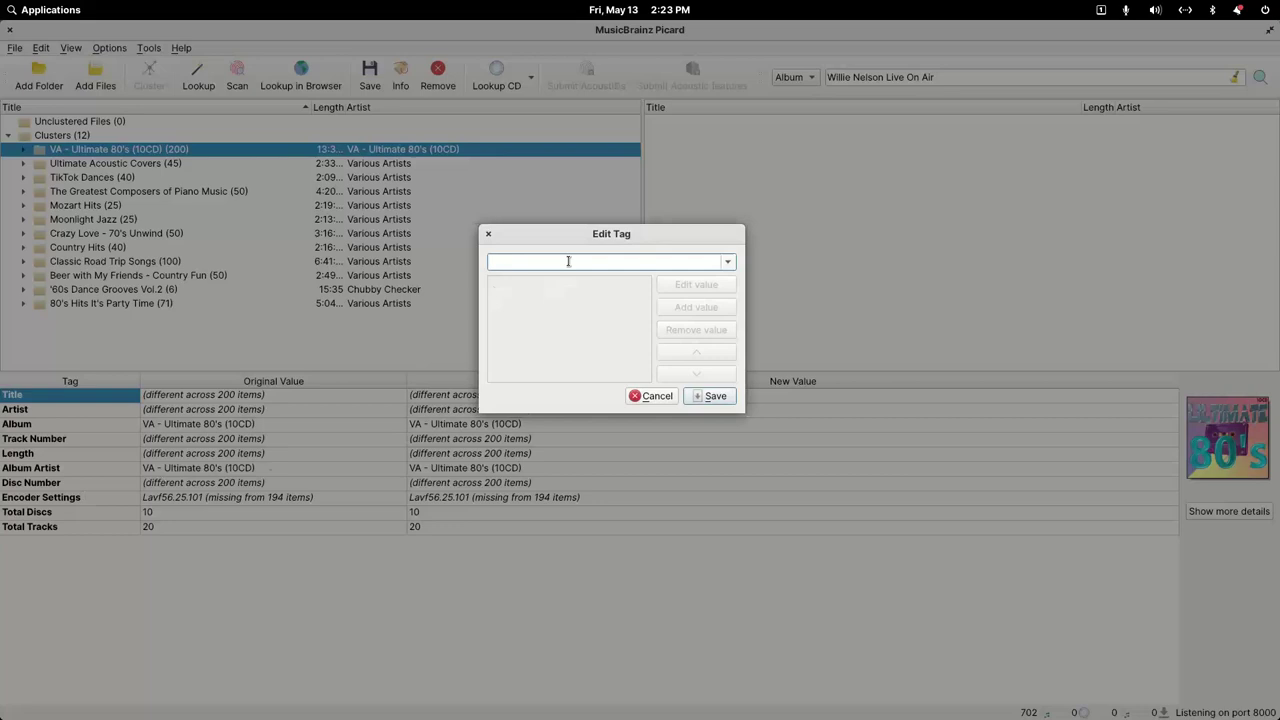
pyautogui.write('da')
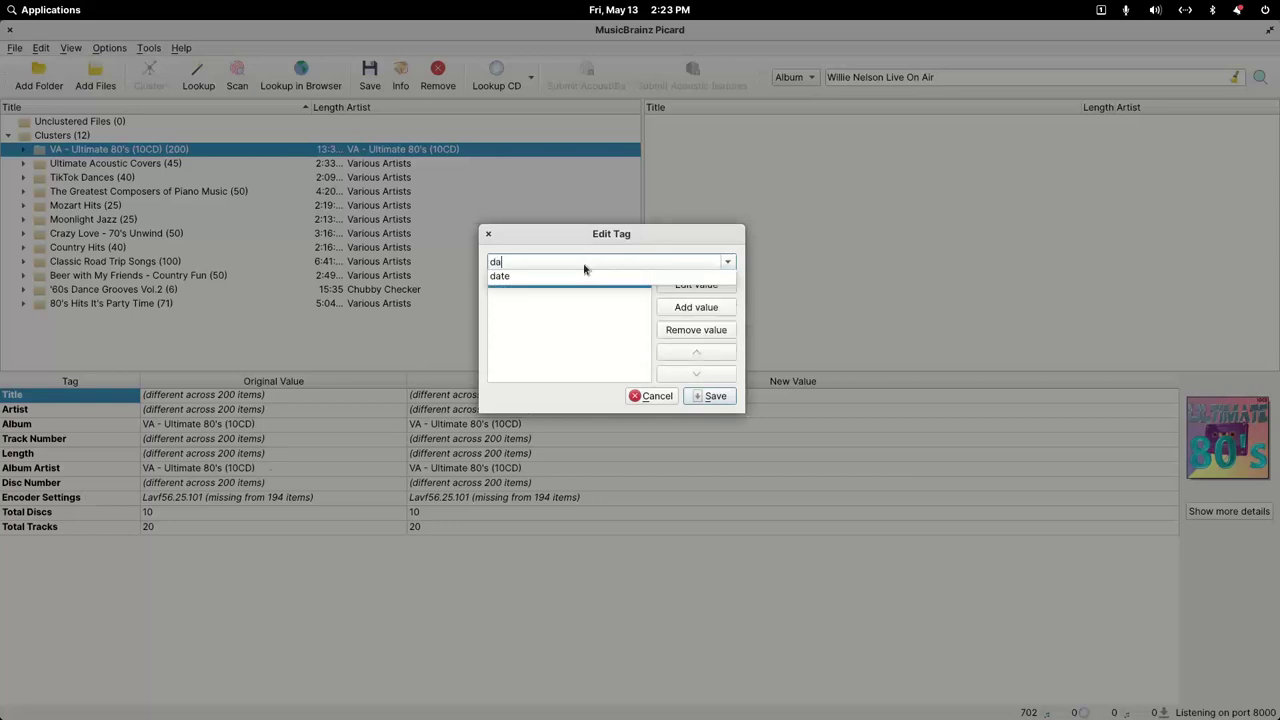
pyautogui.click(548, 279)
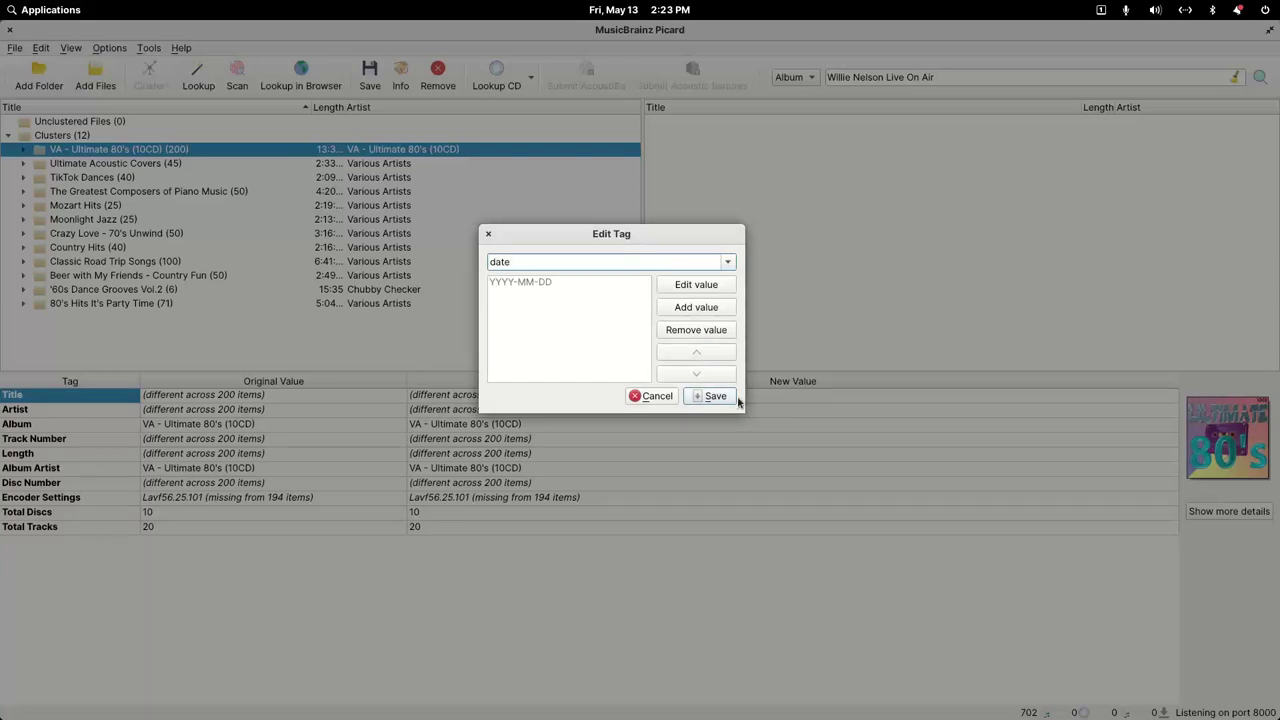
pyautogui.write('2000')
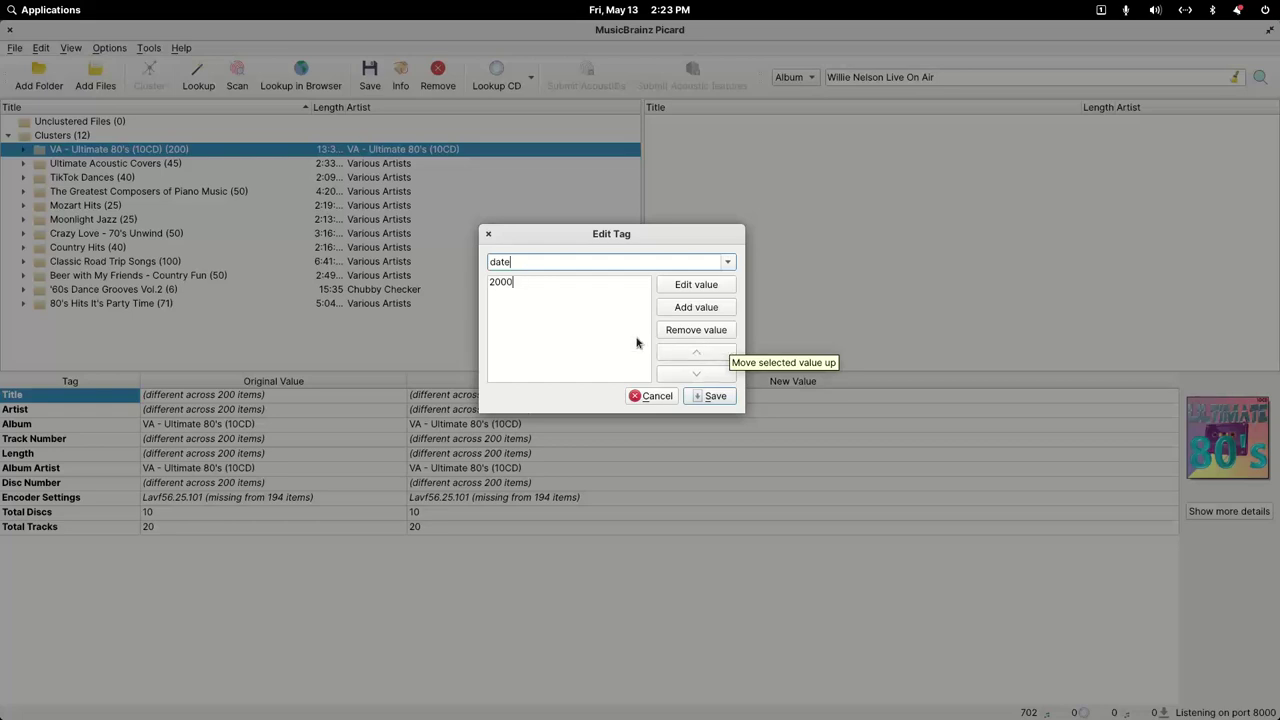
pyautogui.click(712, 396)
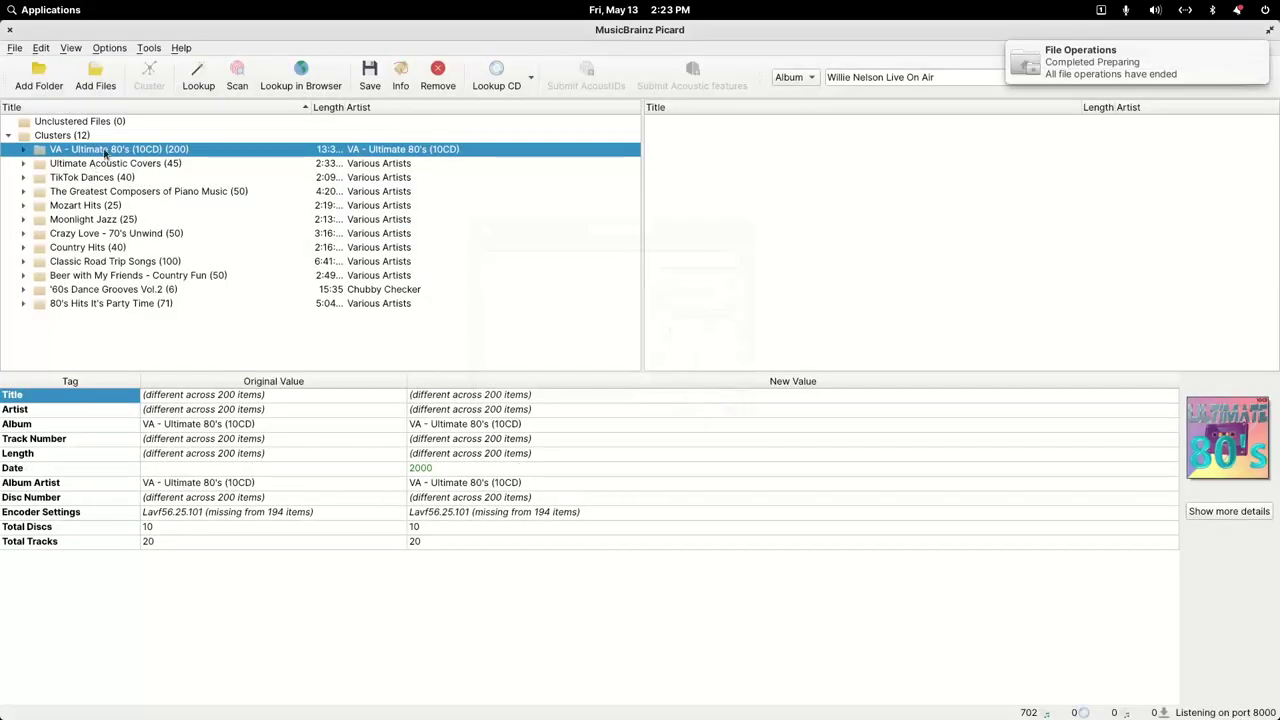
pyautogui.click(369, 85)
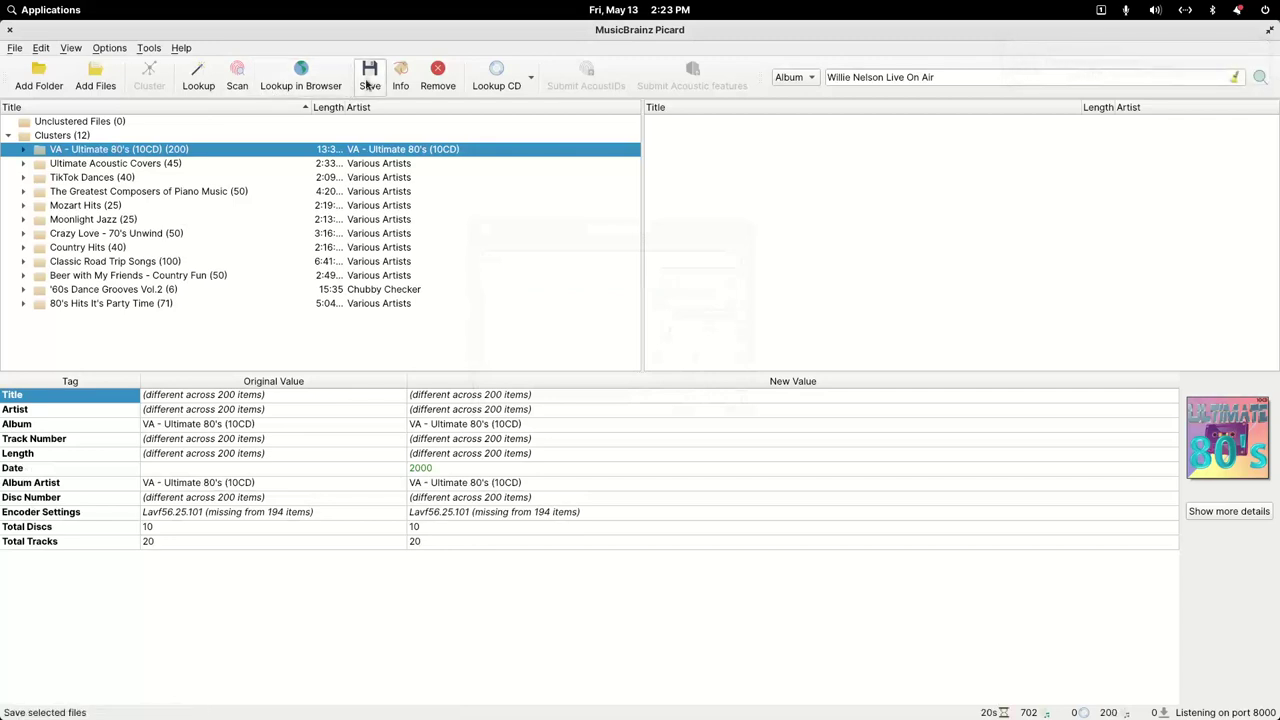
# Step: Shrink and move Picard aside, switch to Plex and scan the Music Collection library files
pyautogui.doubleClick(391, 29)
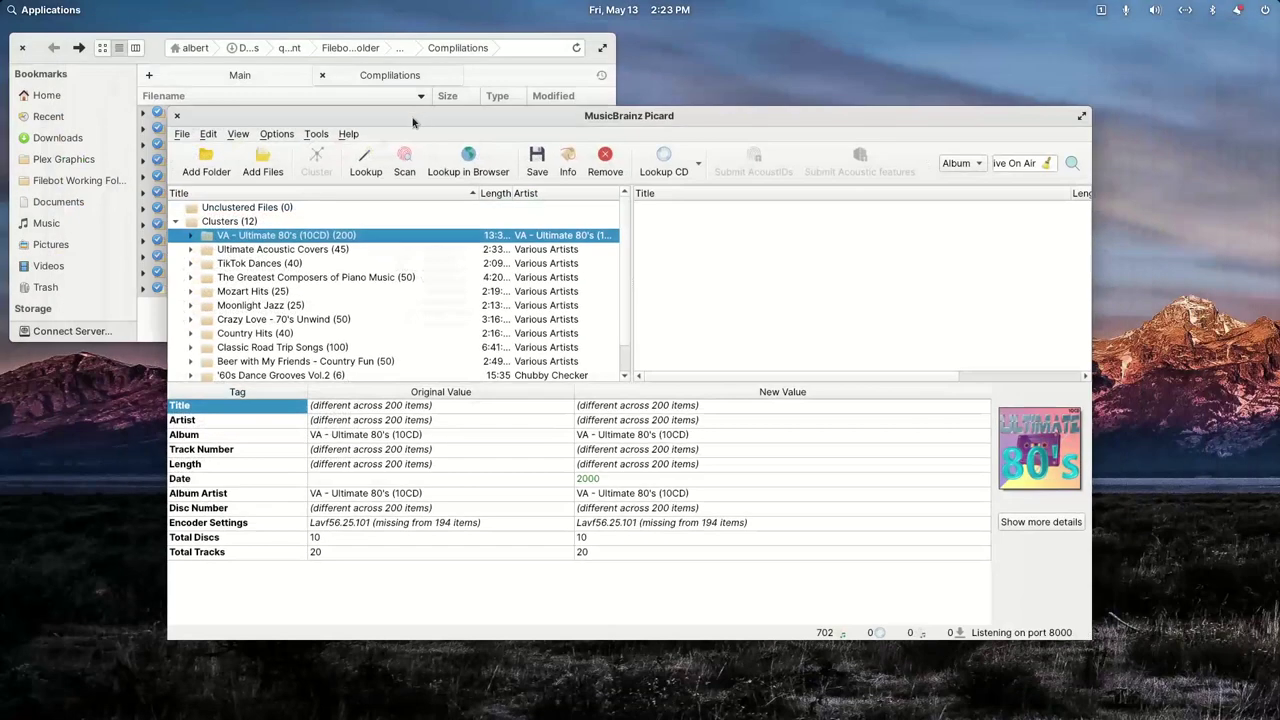
pyautogui.moveTo(413, 122); pyautogui.dragTo(512, 143)
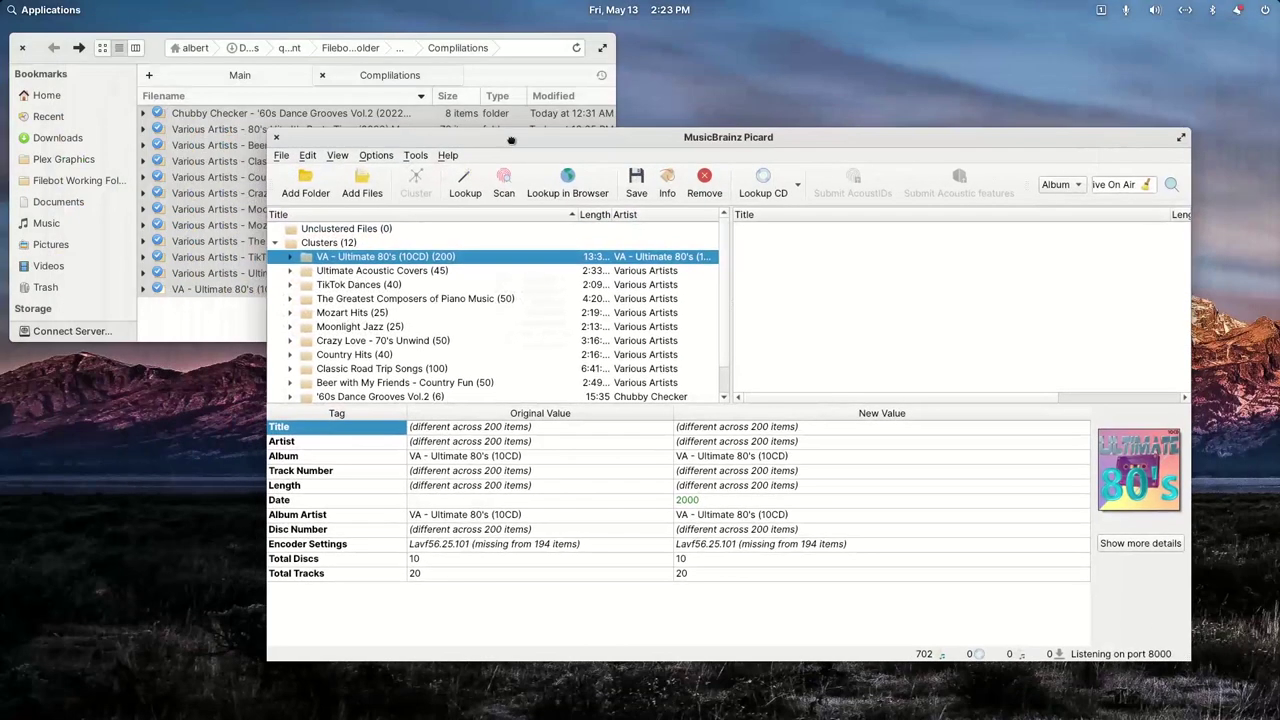
pyautogui.click(221, 345)
pyautogui.moveTo(898, 706)
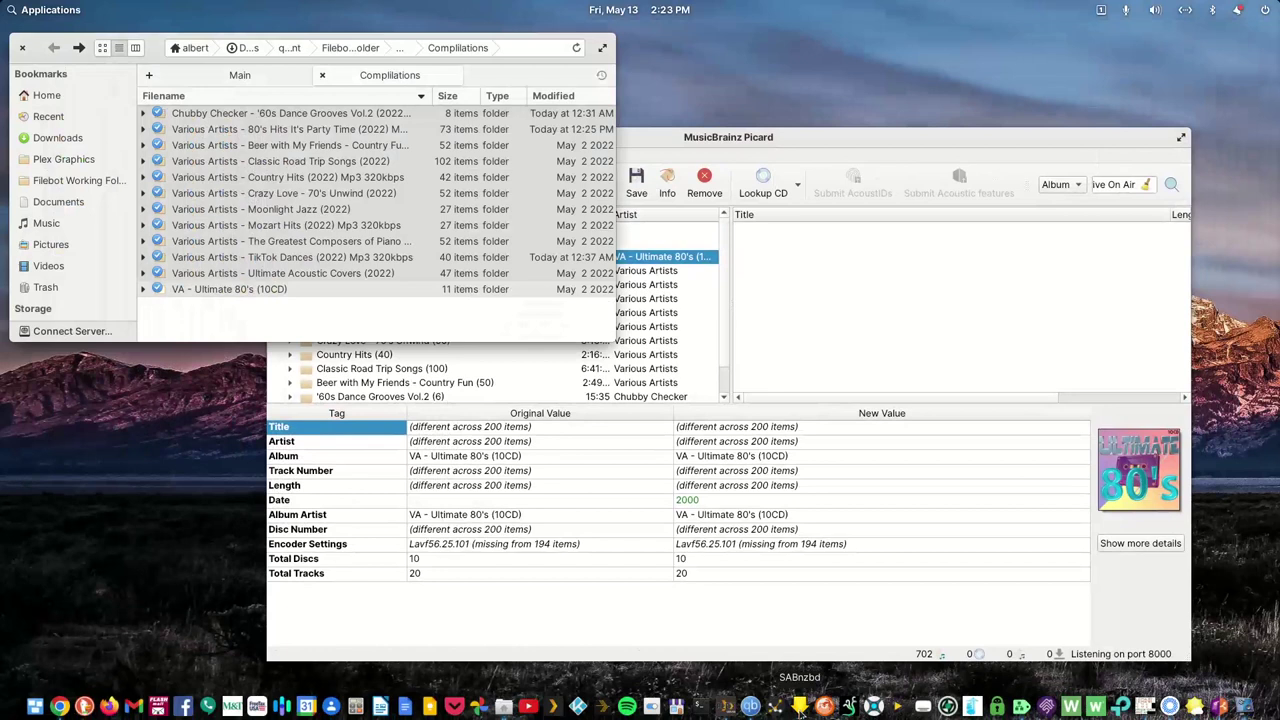
pyautogui.click(727, 706)
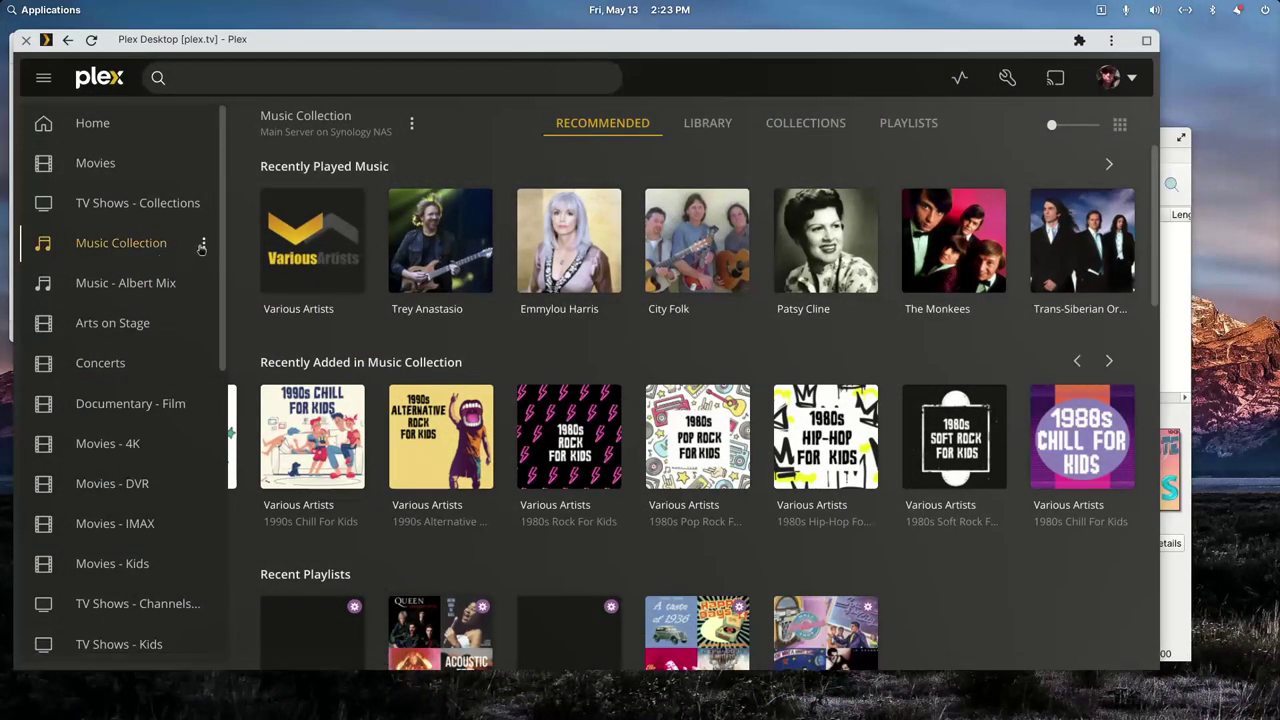
pyautogui.click(204, 246)
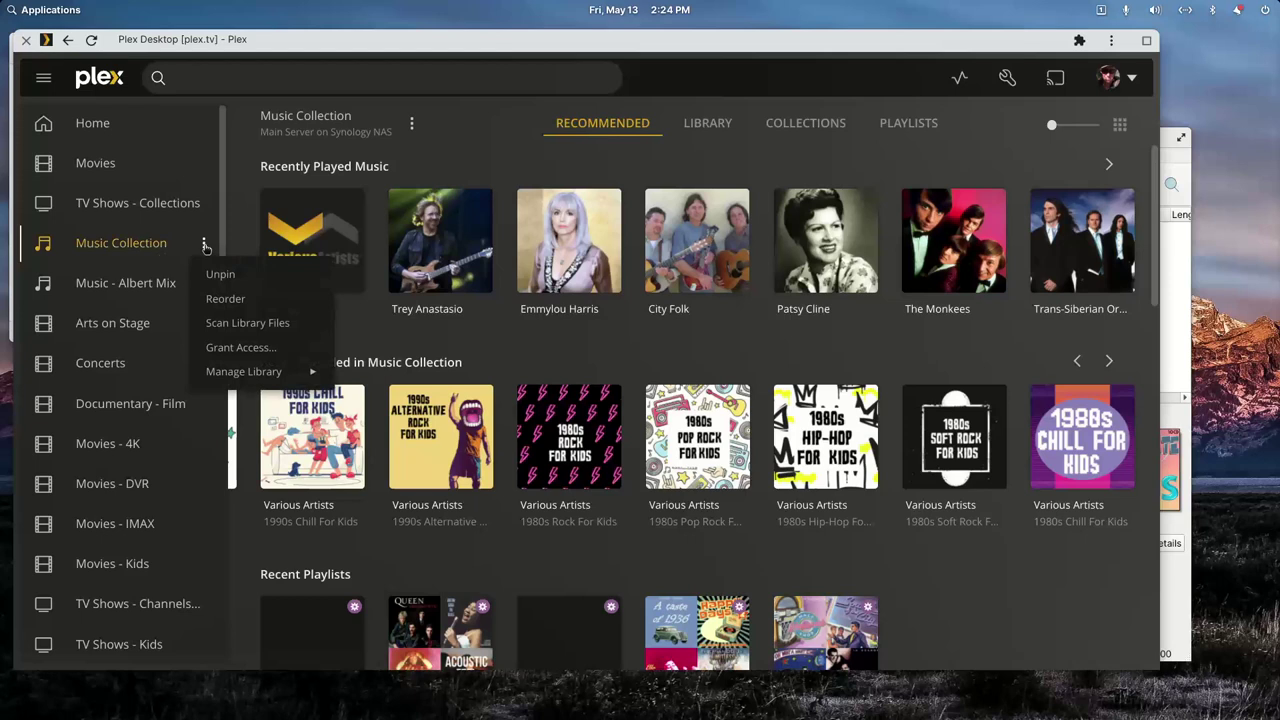
pyautogui.click(244, 324)
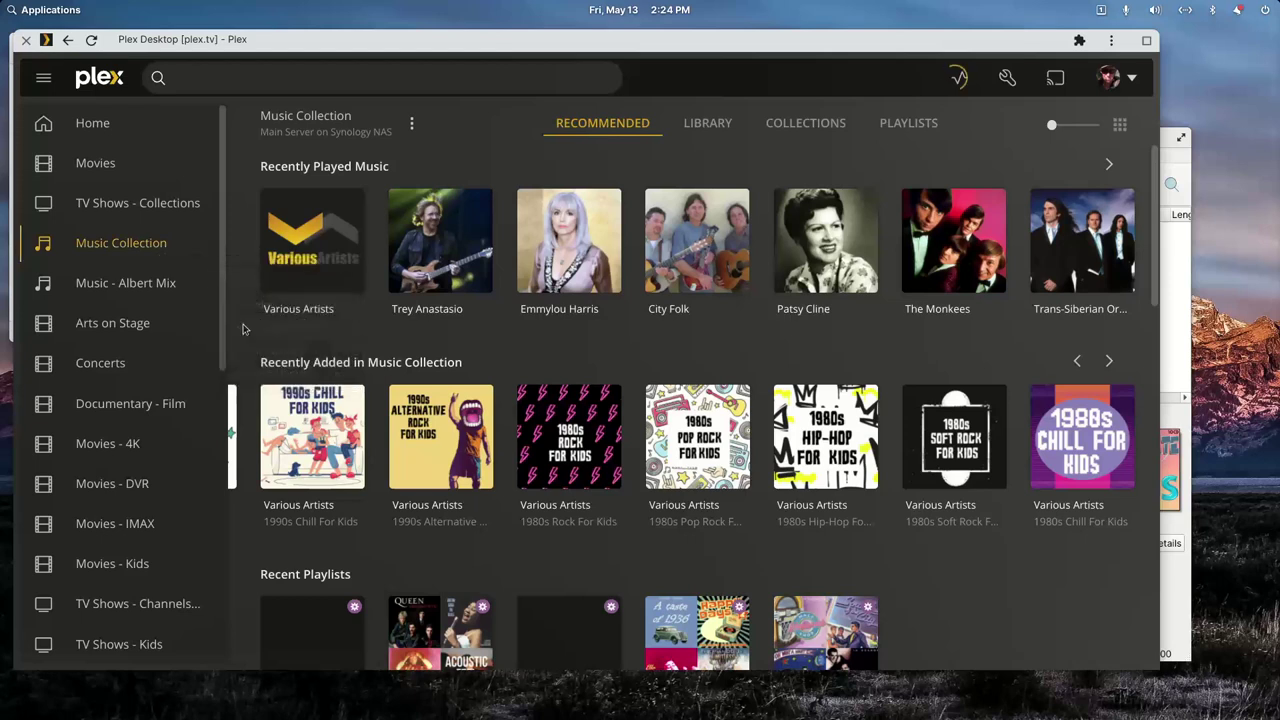
# Step: Check the start of Plex's Recently Added in Music Collection row, and return to a maximized Picard
pyautogui.moveTo(750, 708)
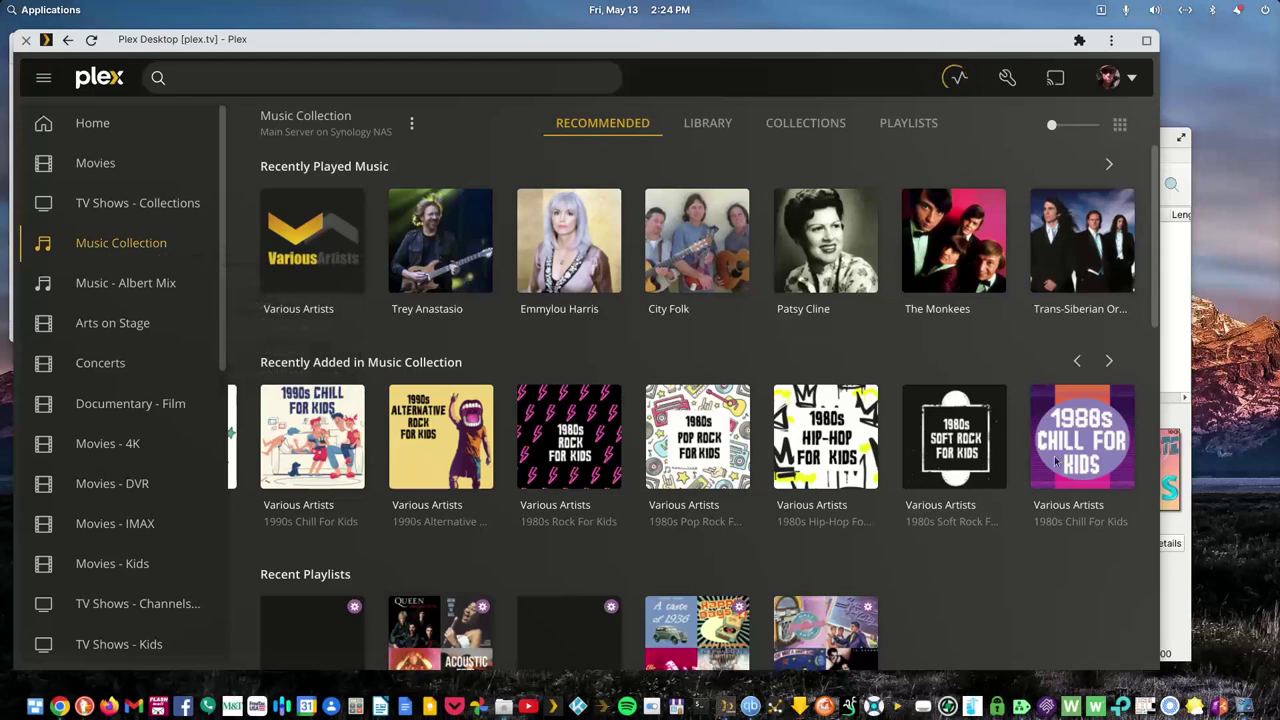
pyautogui.click(1079, 361)
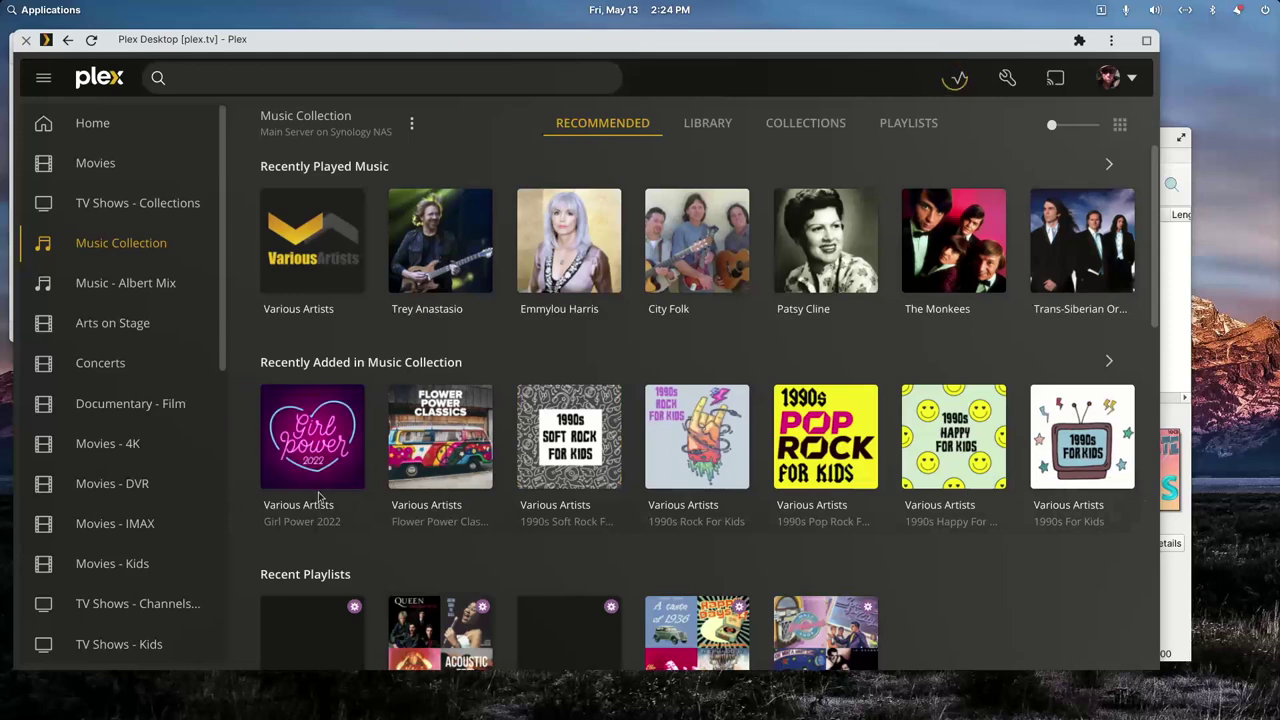
pyautogui.moveTo(324, 478)
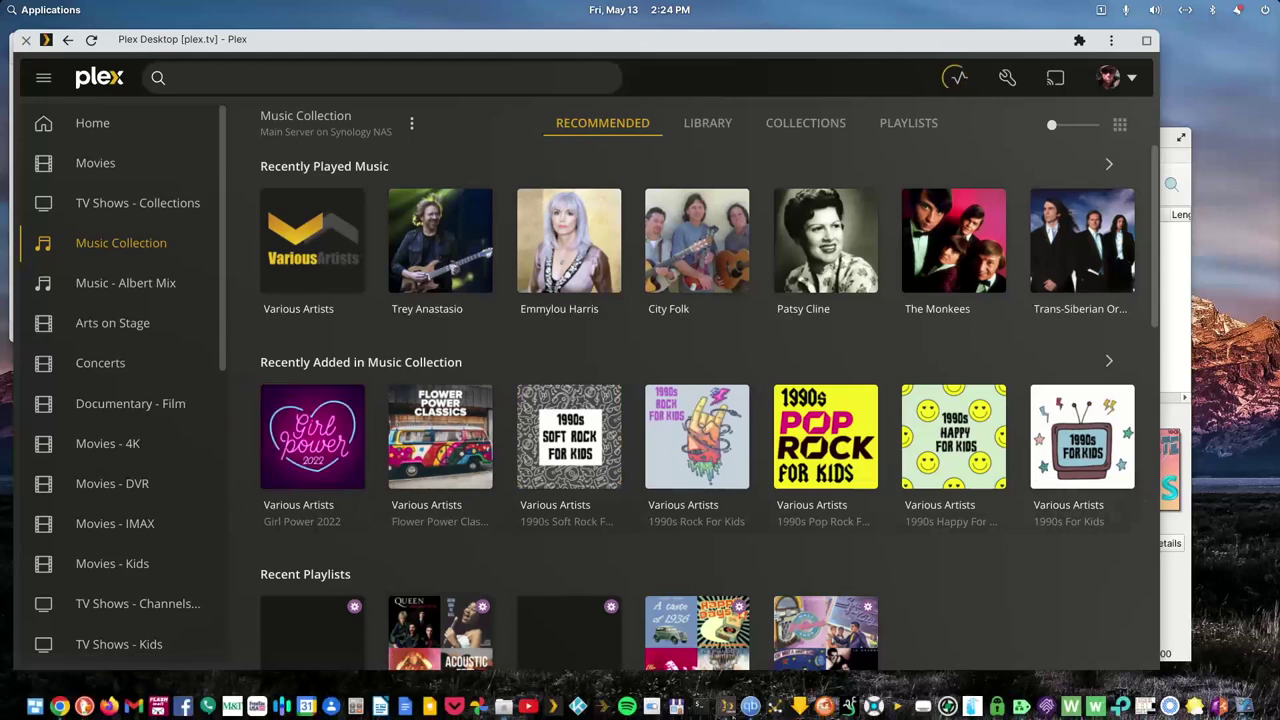
pyautogui.click(728, 706)
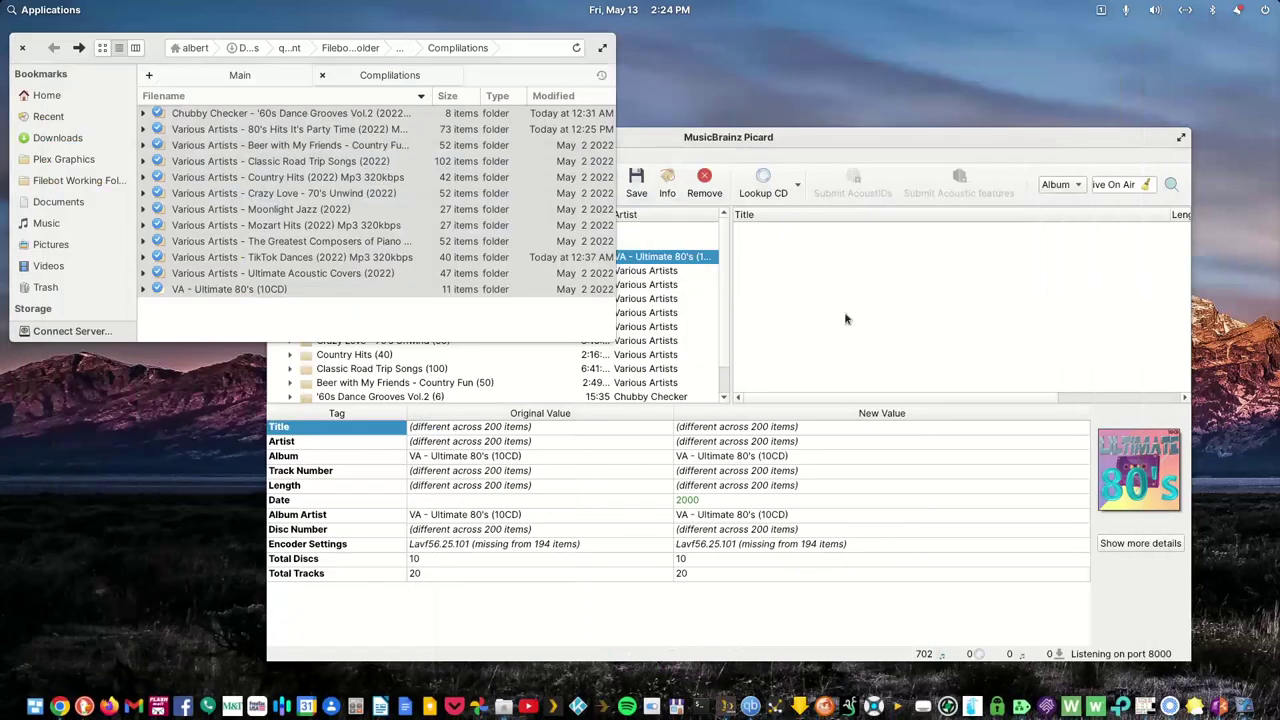
pyautogui.doubleClick(787, 138)
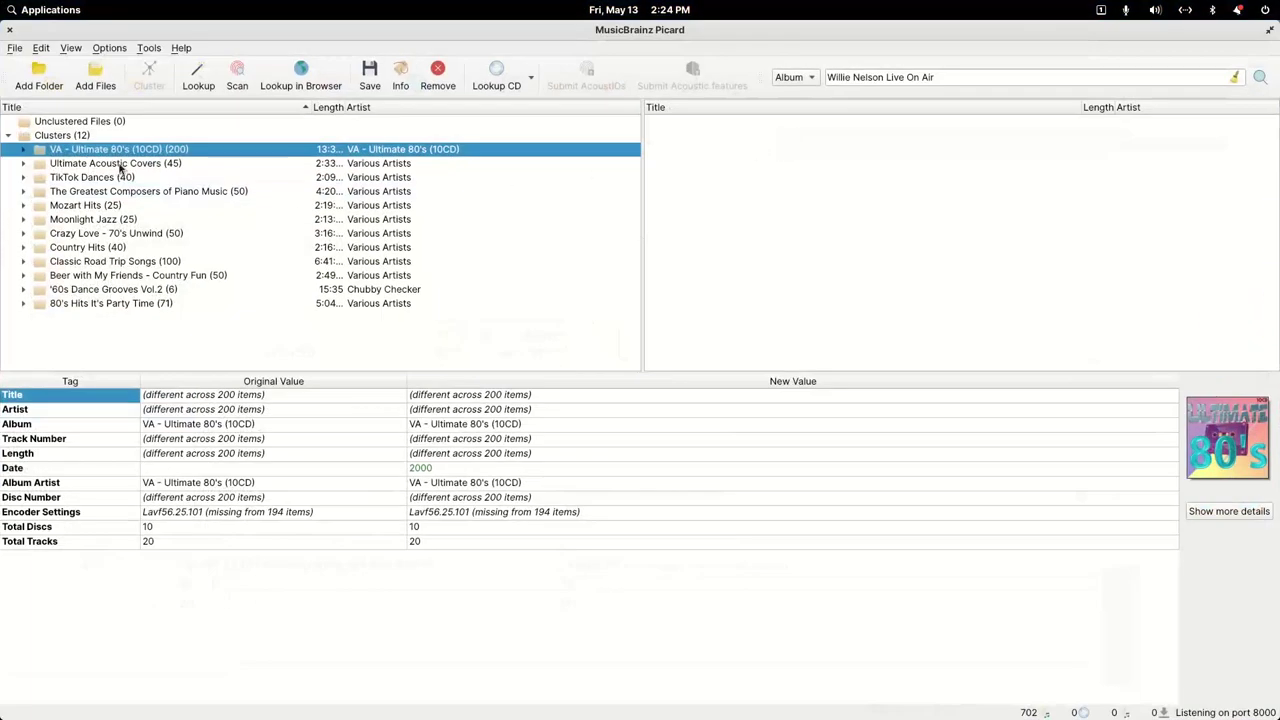
# Step: Check the album, date and album artist tags and cover art of the clusters from Ultimate Acoustic Covers through Moonlight Jazz
pyautogui.click(120, 165)
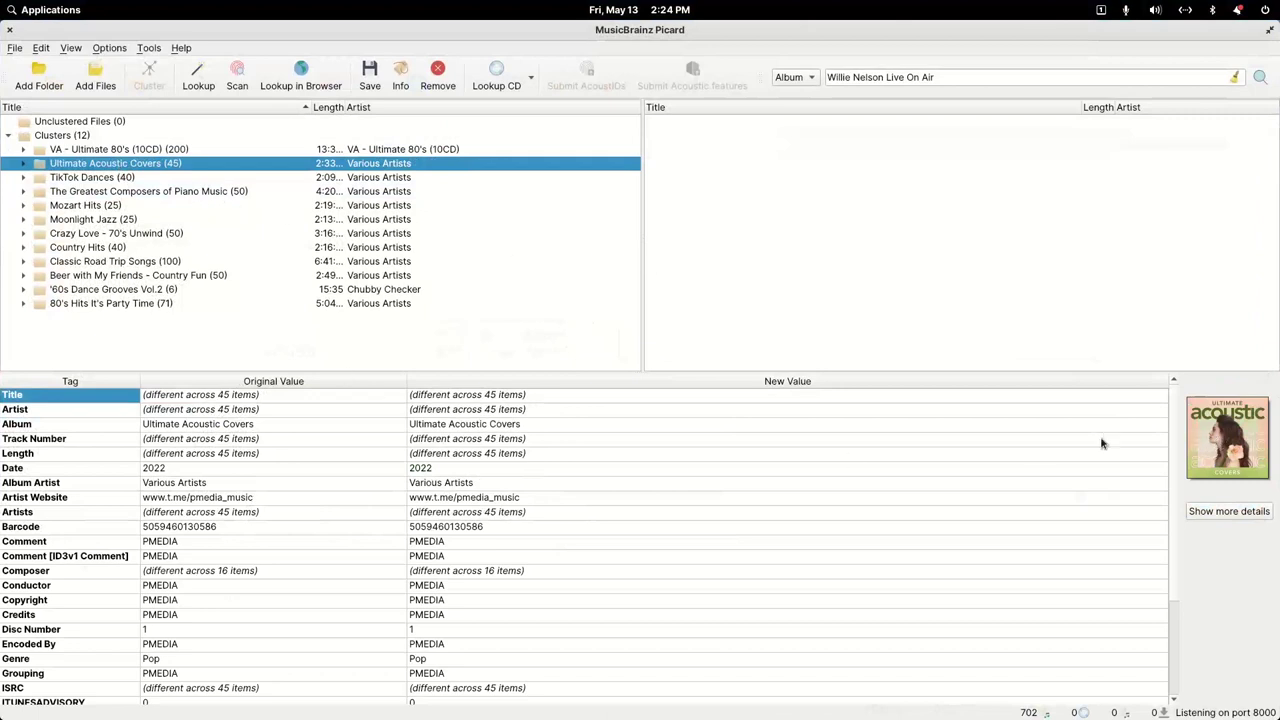
pyautogui.click(446, 428)
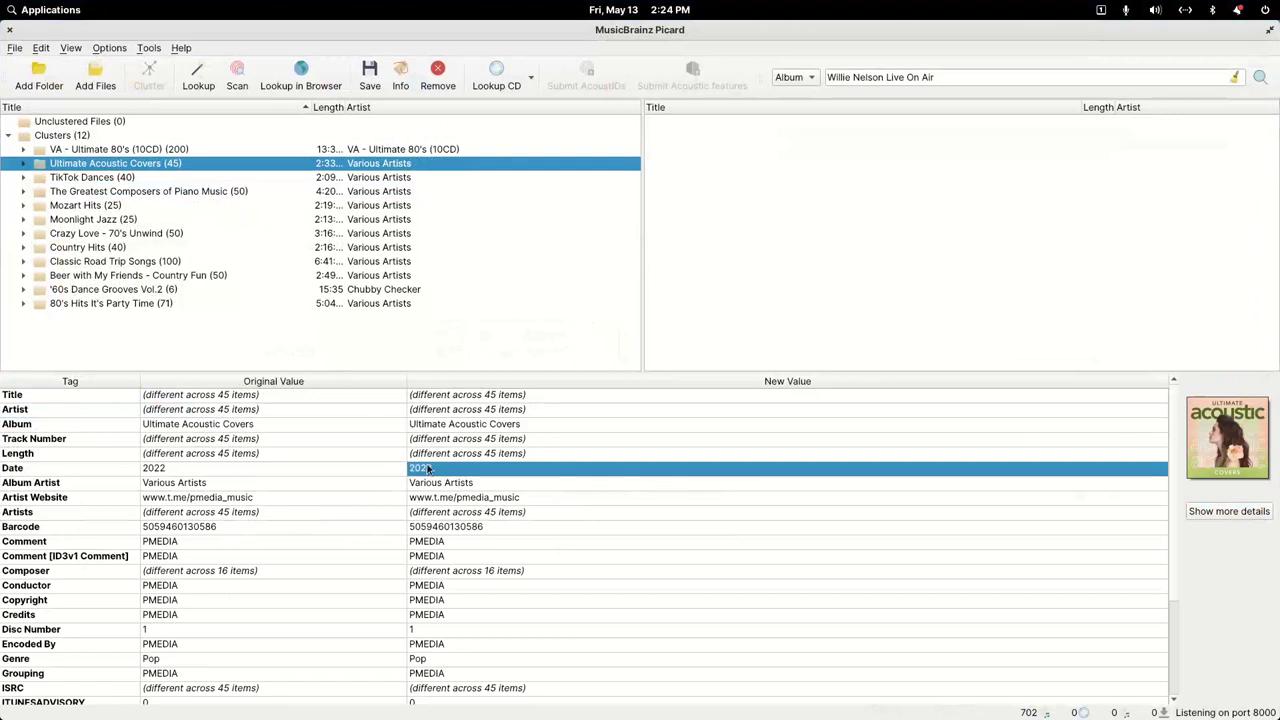
pyautogui.click(81, 180)
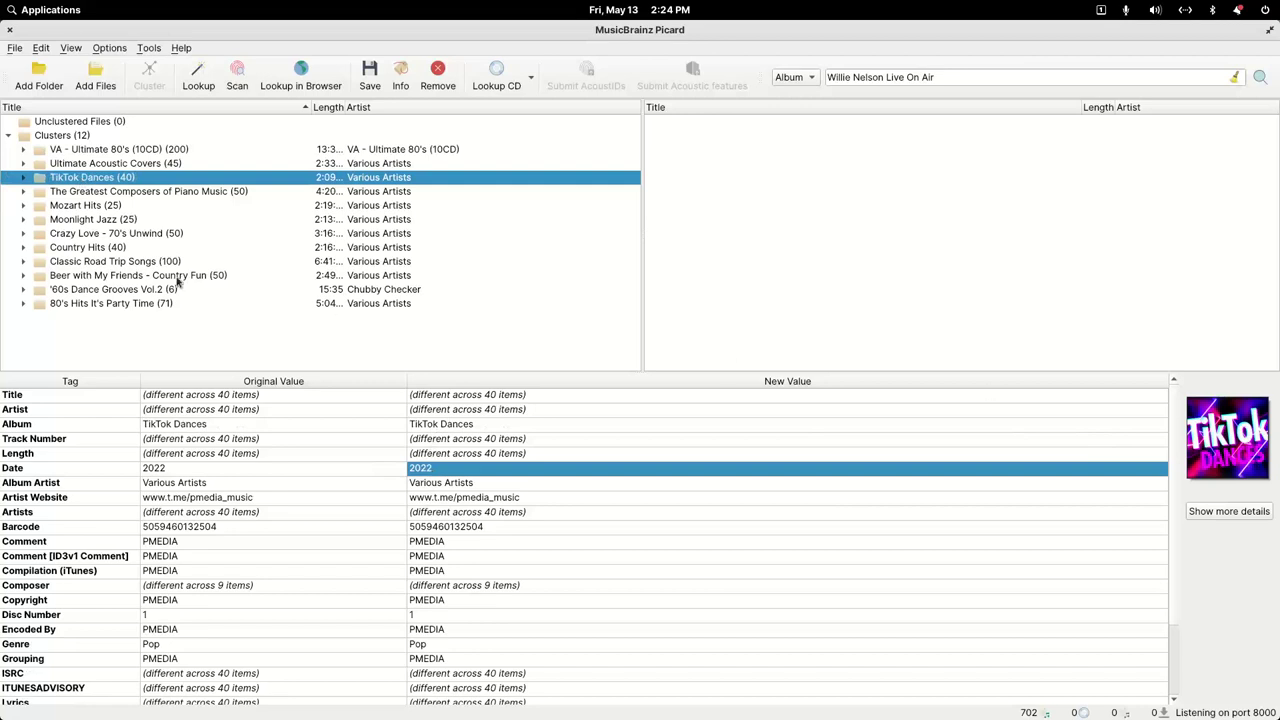
pyautogui.click(133, 192)
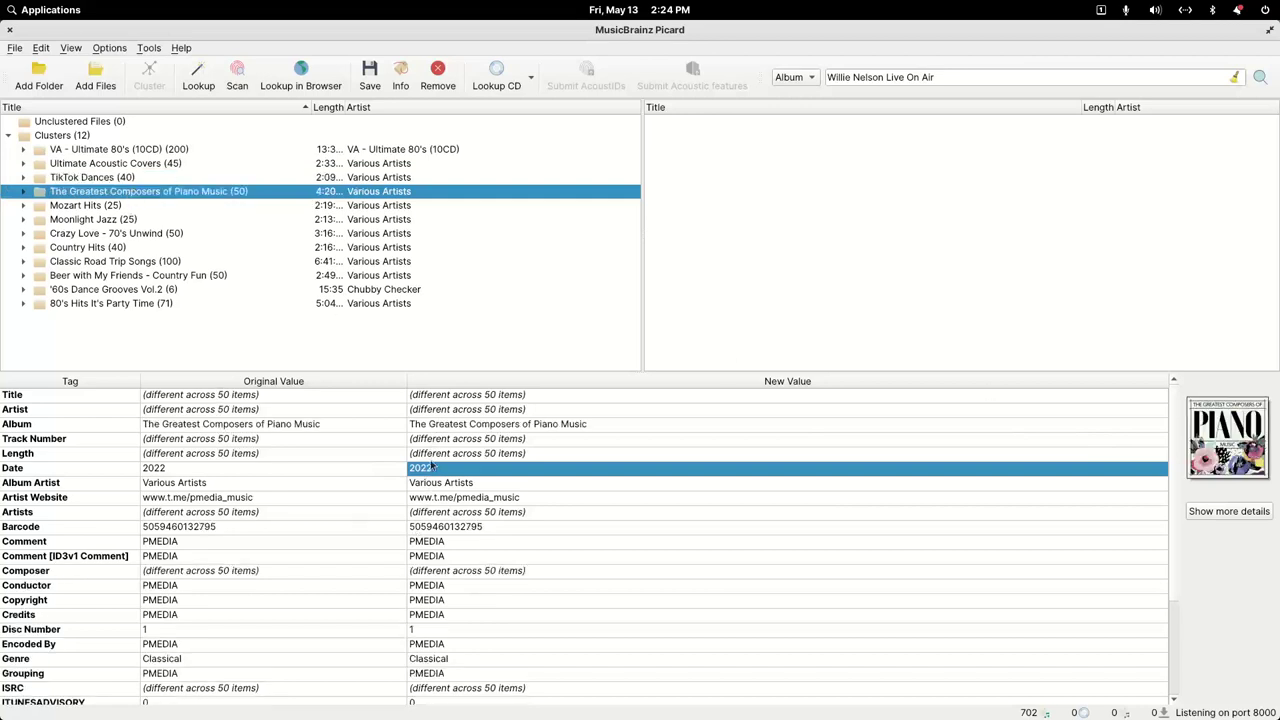
pyautogui.click(84, 206)
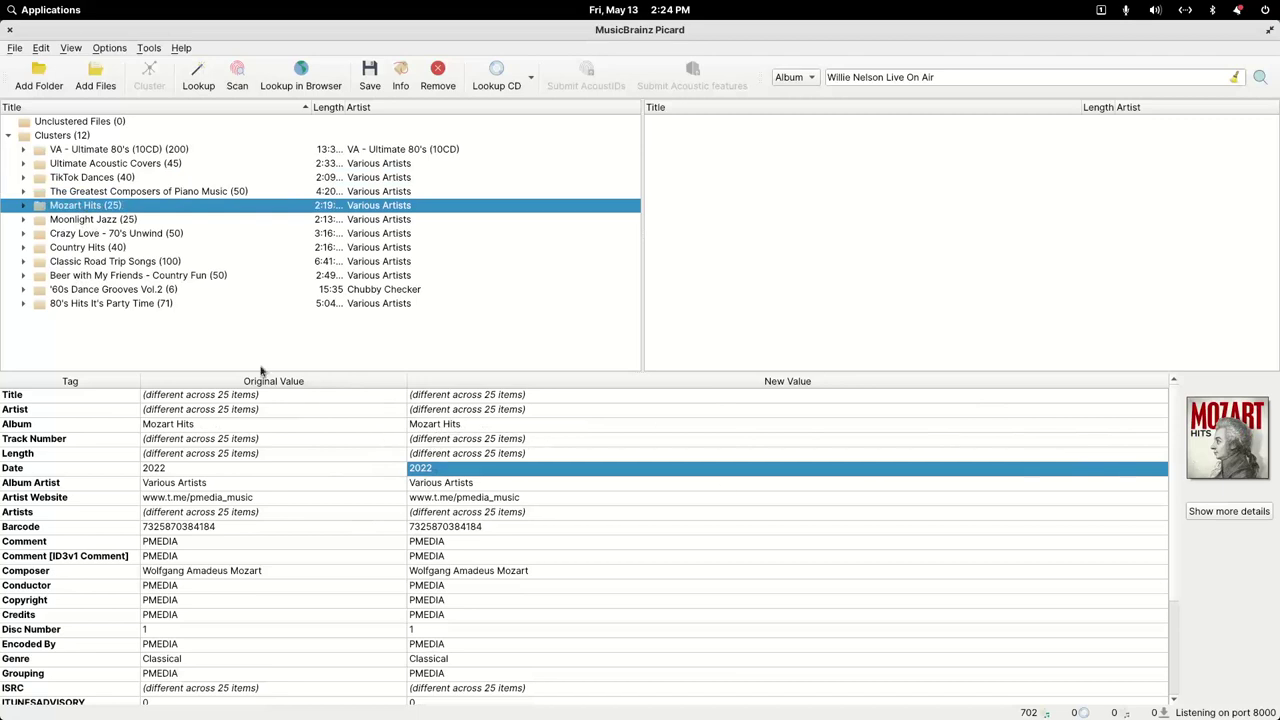
pyautogui.click(98, 220)
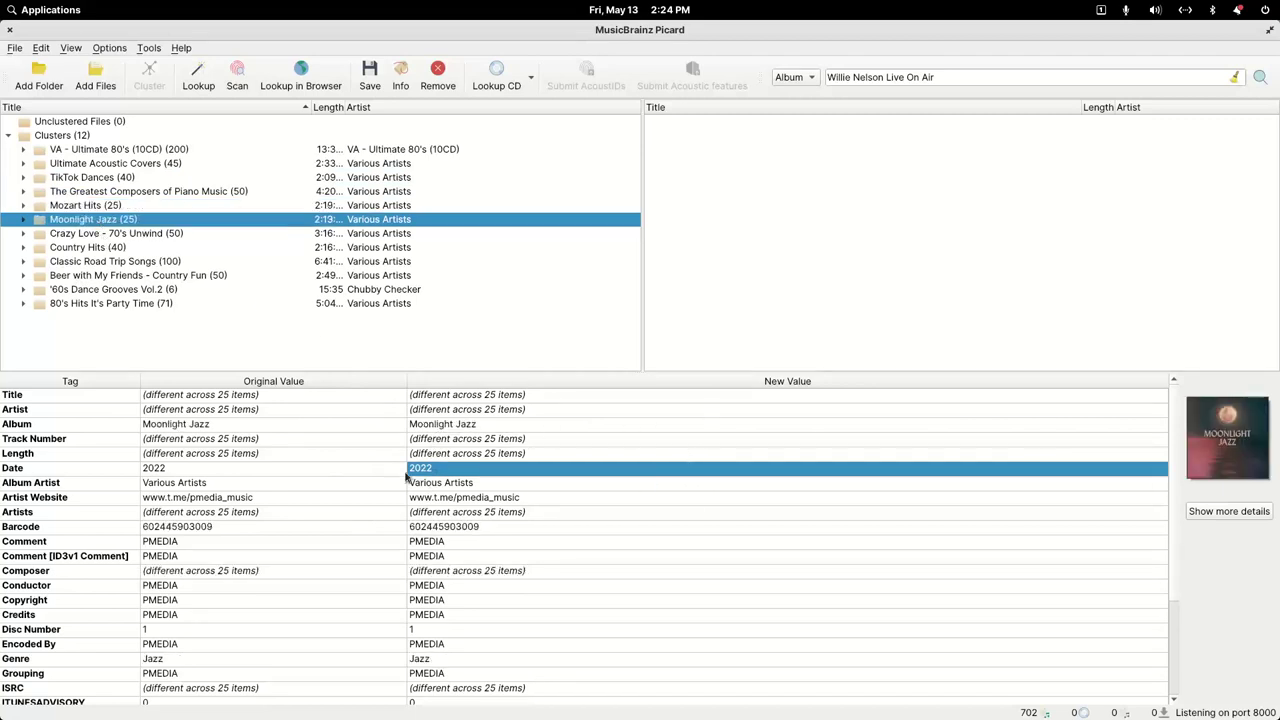
# Step: Review the tags and cover art of the six clusters from Crazy Love - 70's Unwind through 80's Hits It's Party Time
pyautogui.click(98, 234)
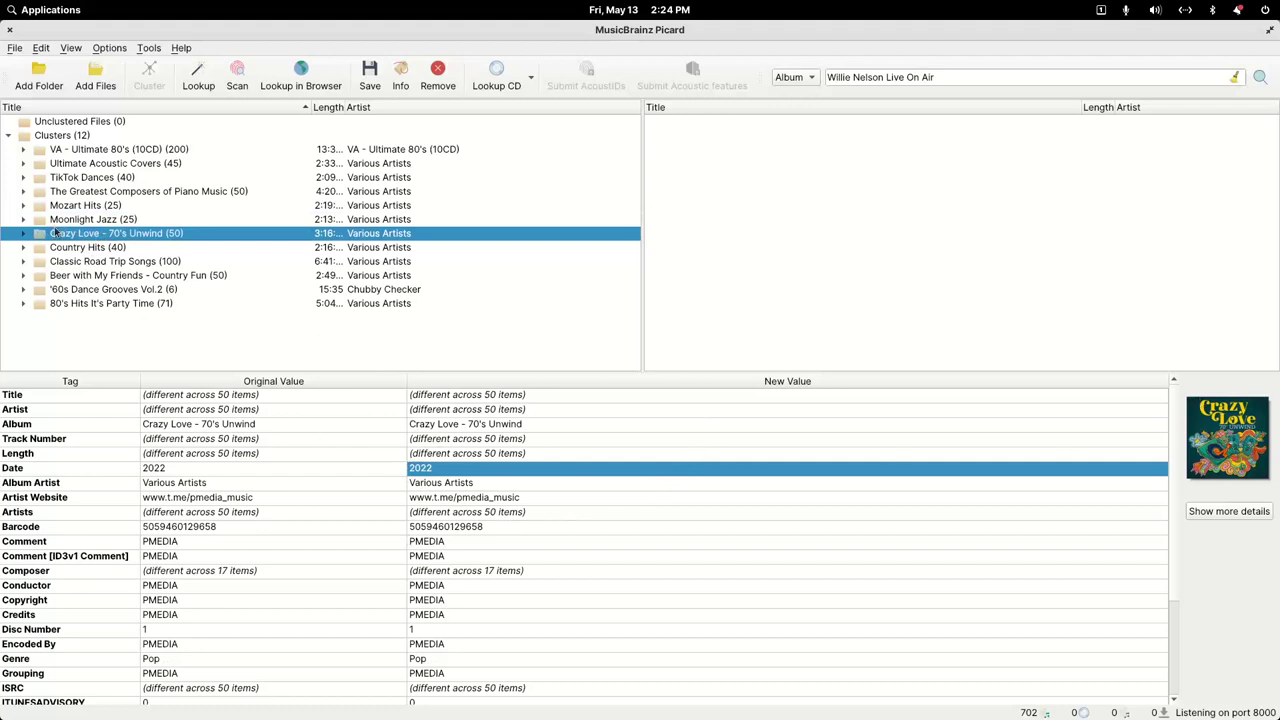
pyautogui.click(75, 247)
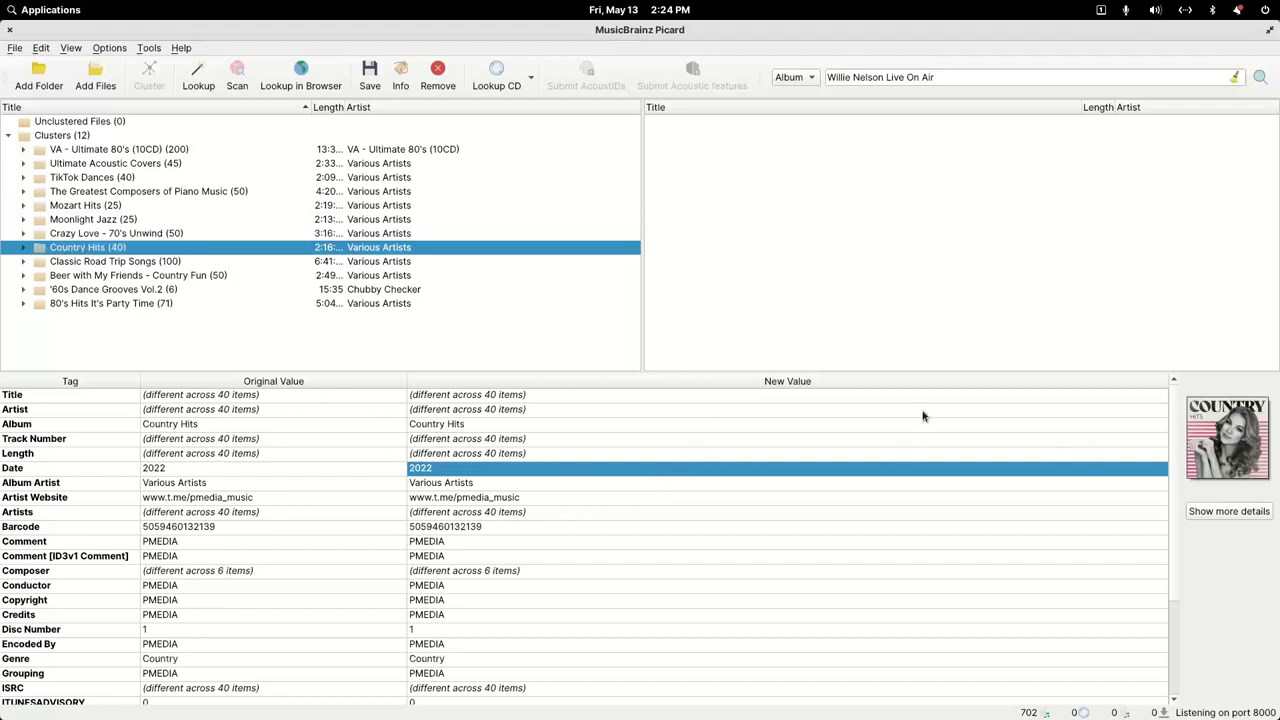
pyautogui.click(128, 262)
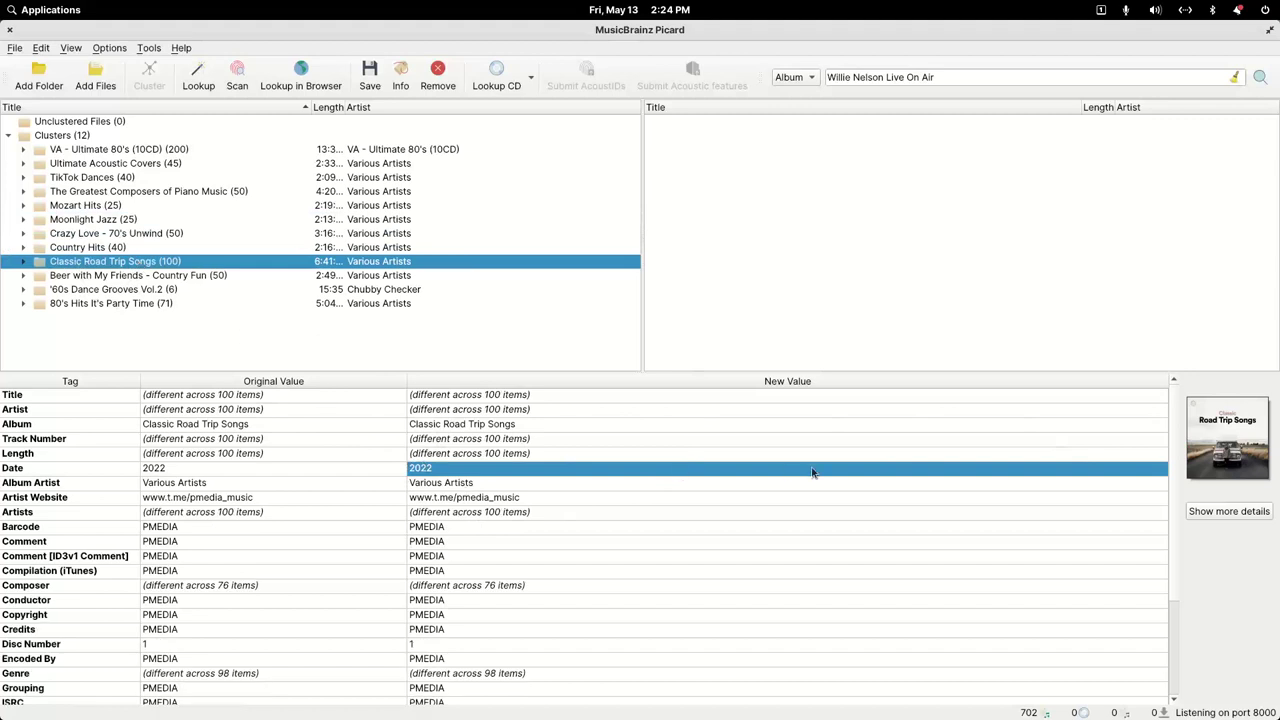
pyautogui.click(150, 276)
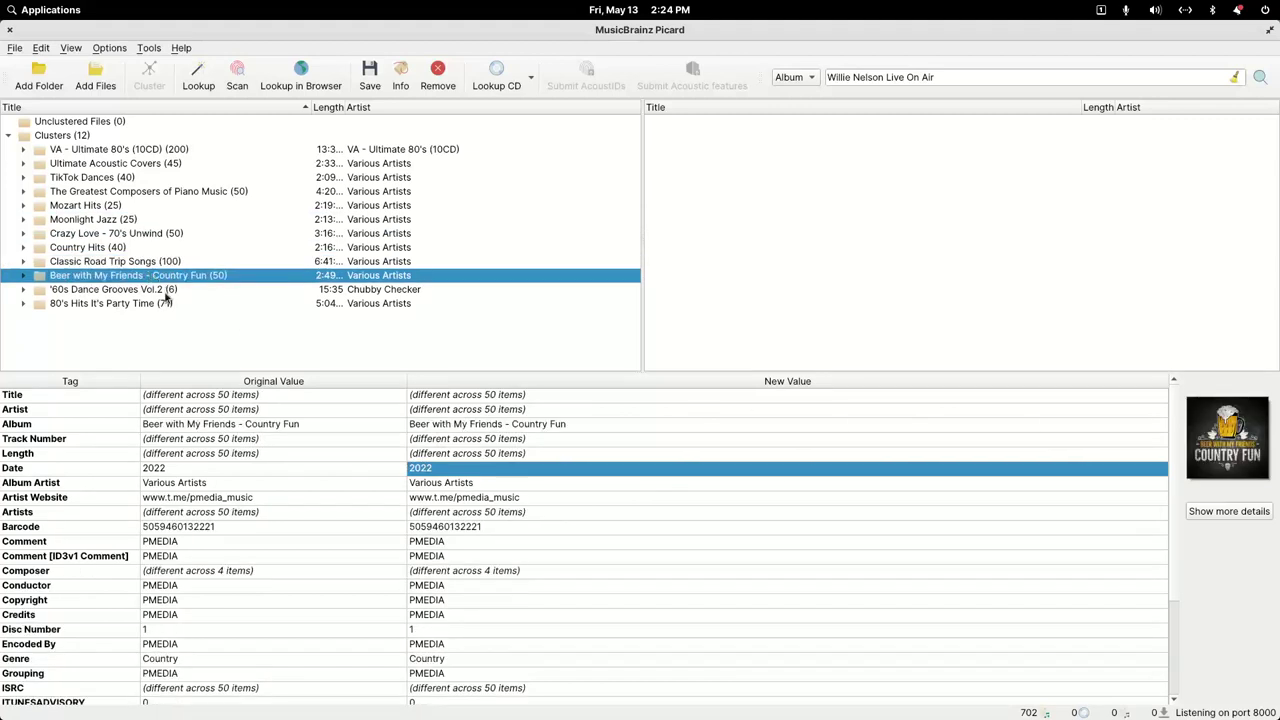
pyautogui.click(155, 291)
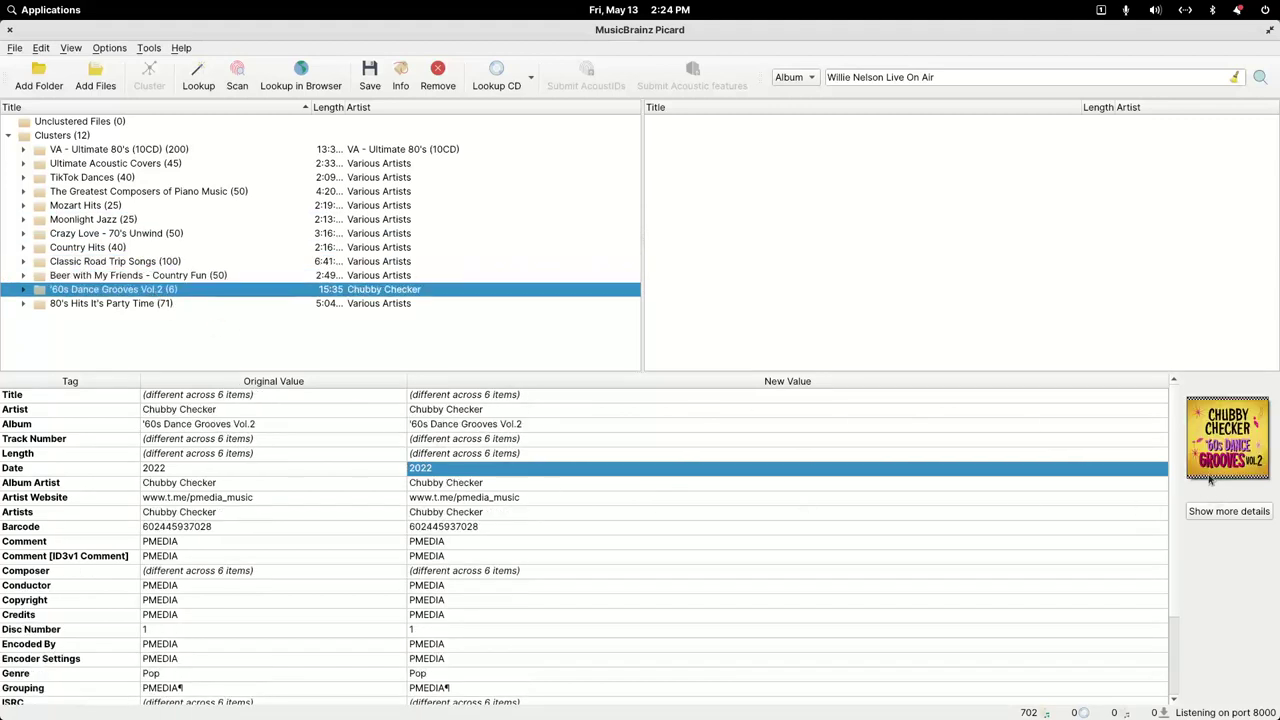
pyautogui.click(147, 306)
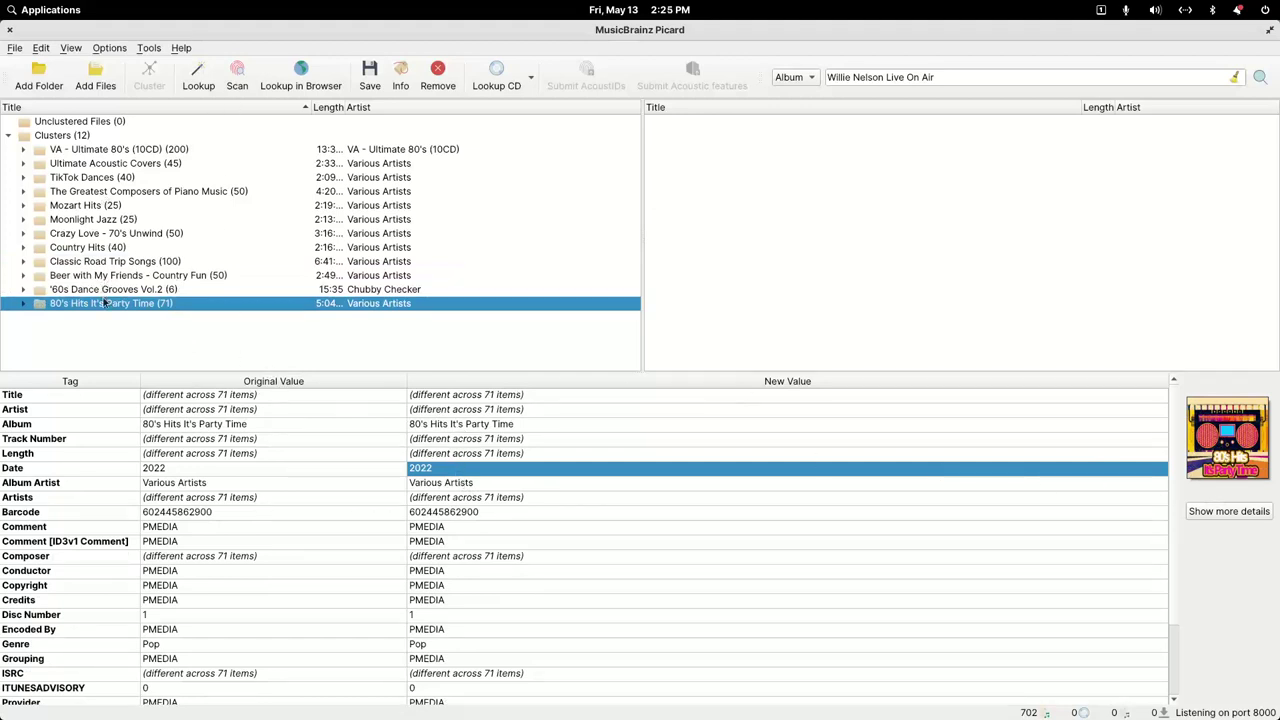
# Step: Remove all clusters from the file list and restore the application window to its smaller size
pyautogui.hotkey('shift', 'Up')
pyautogui.hotkey('shift', 'Up')
pyautogui.hotkey('shift', 'Up')
pyautogui.hotkey('shift', 'Up')
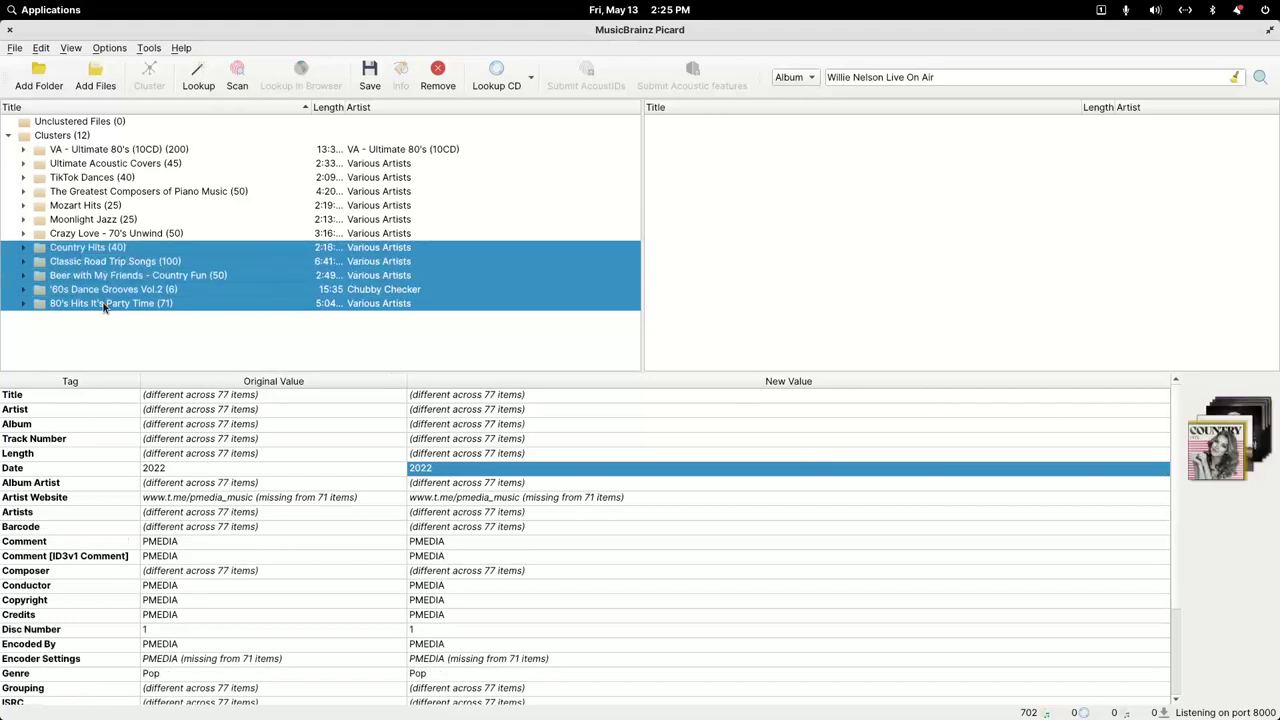
pyautogui.hotkey('ctrl', 'a')
pyautogui.press('Delete')
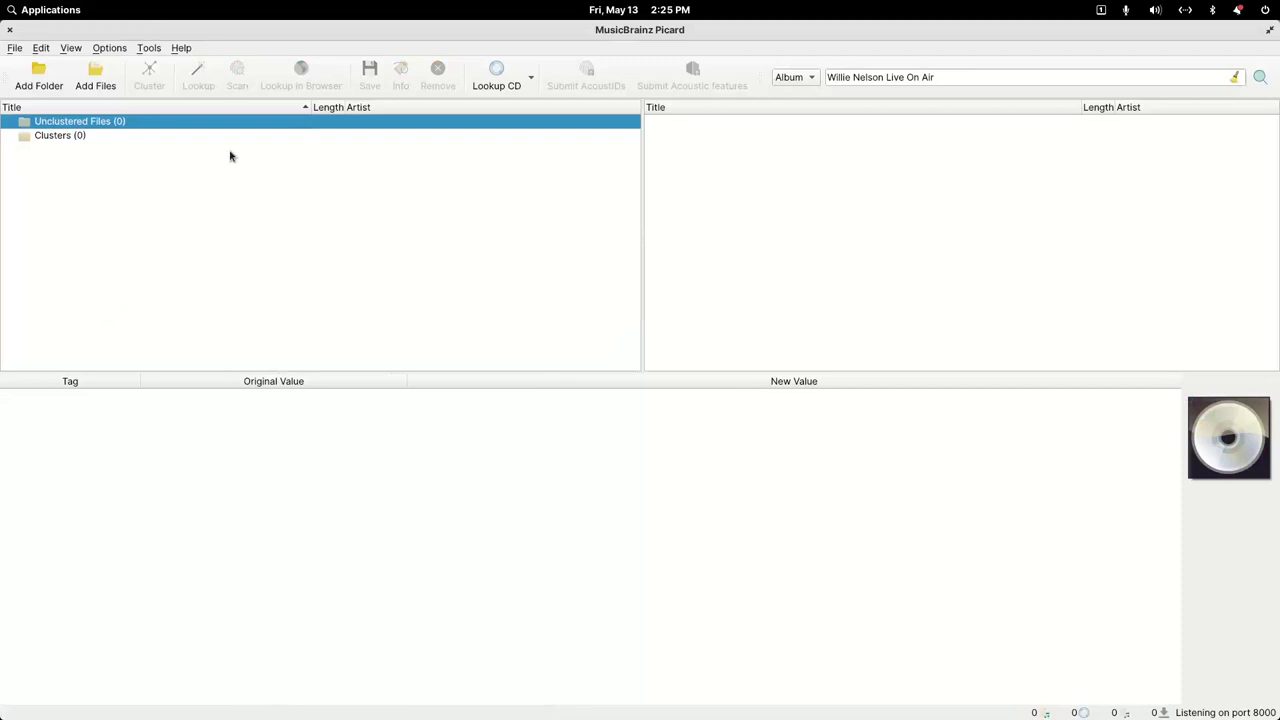
pyautogui.doubleClick(313, 32)
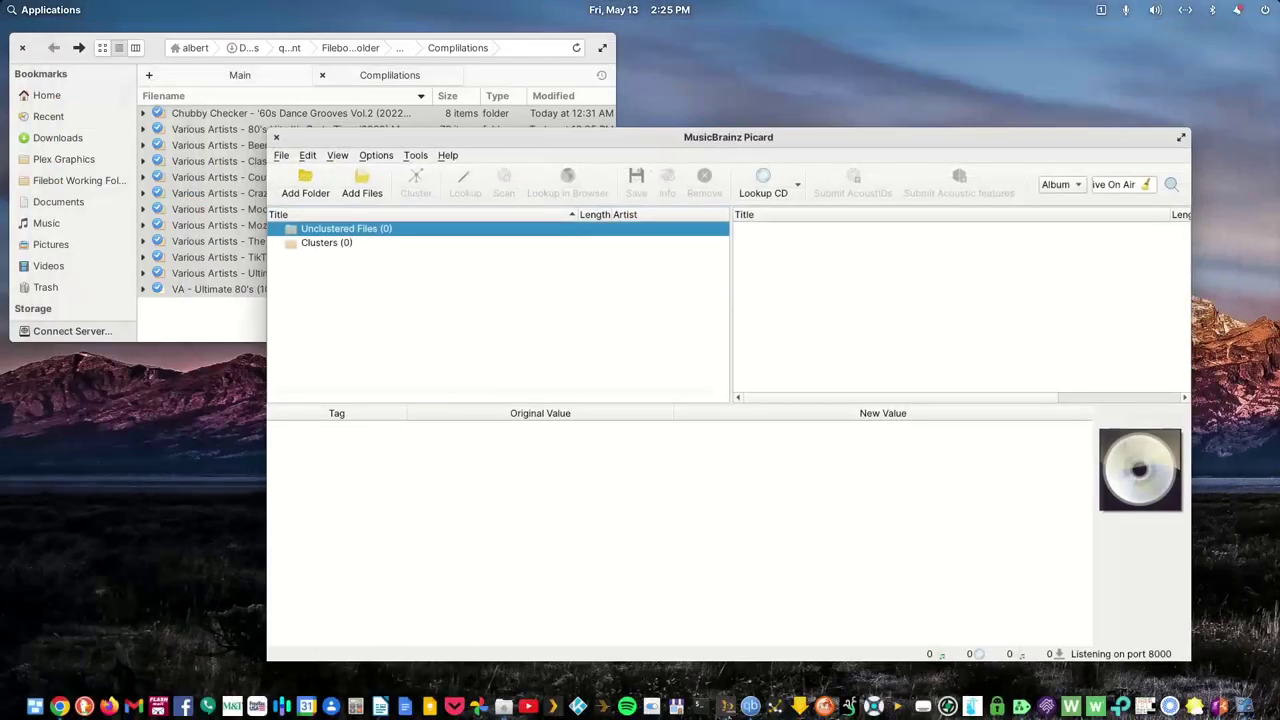
# Step: Switch to Plex and look through the albums recently added to Music Collection
pyautogui.click(727, 708)
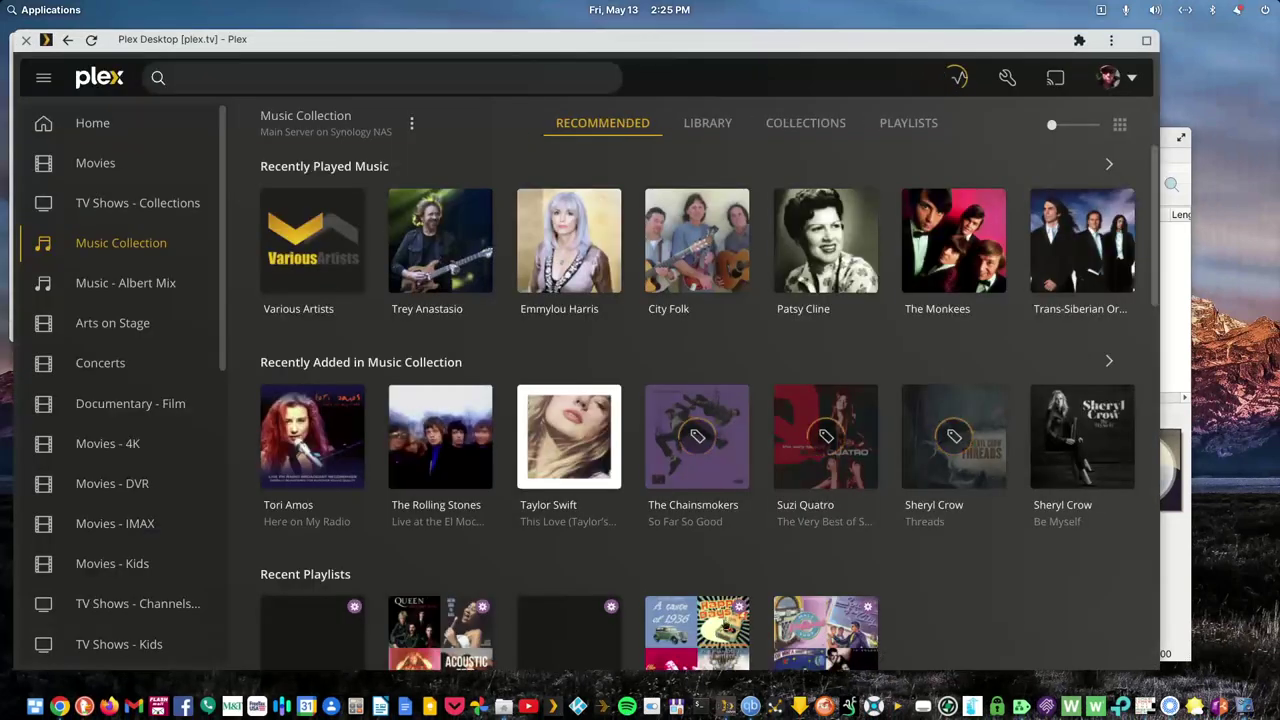
pyautogui.click(1108, 360)
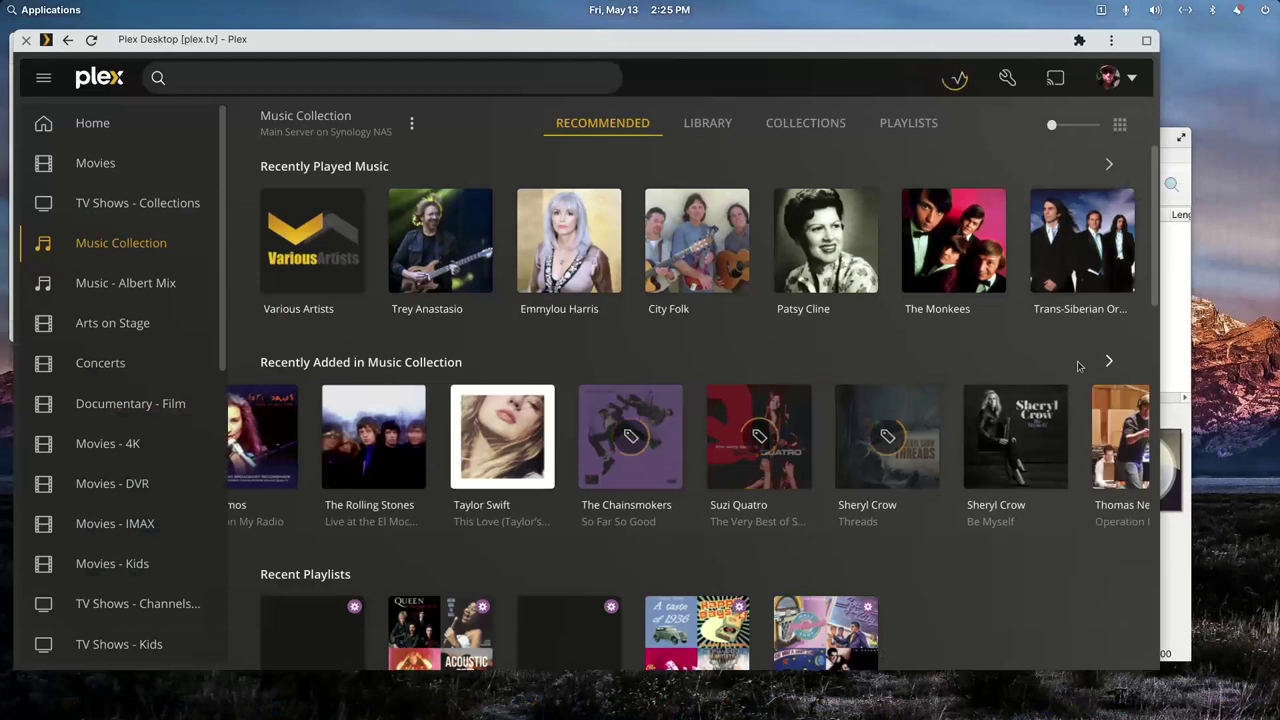
pyautogui.click(1167, 136)
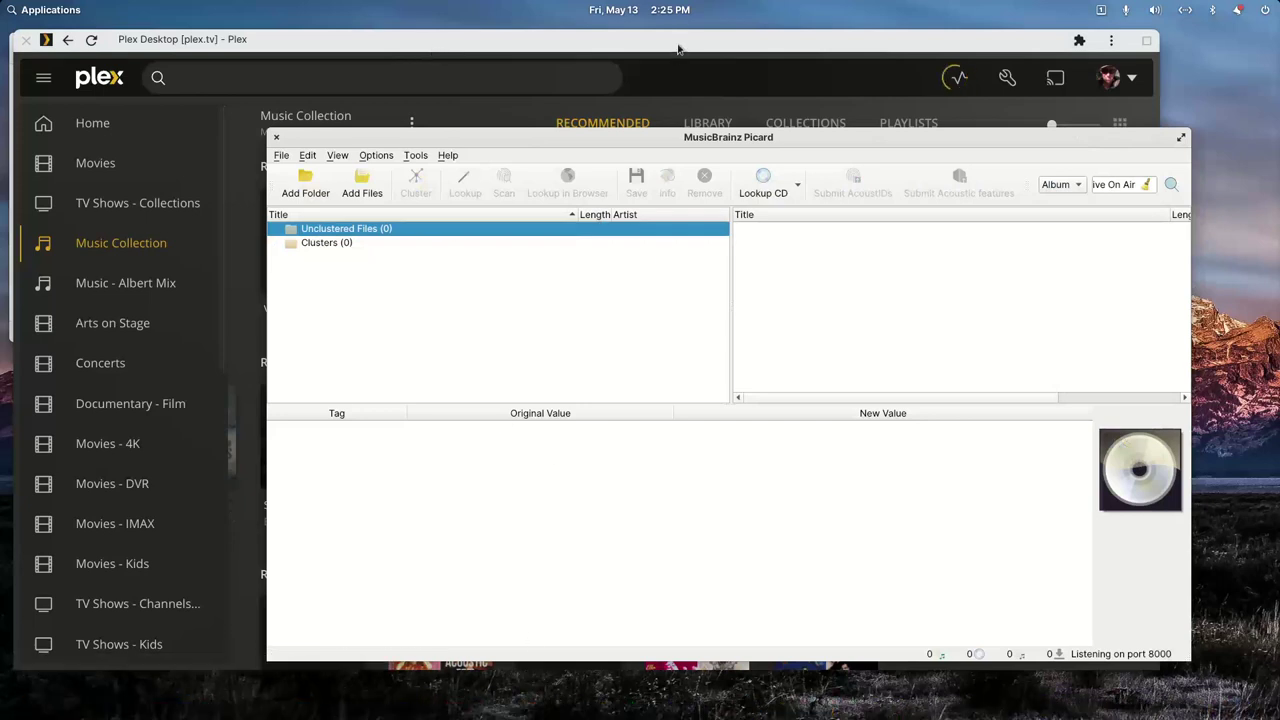
pyautogui.moveTo(705, 715)
pyautogui.click(220, 39)
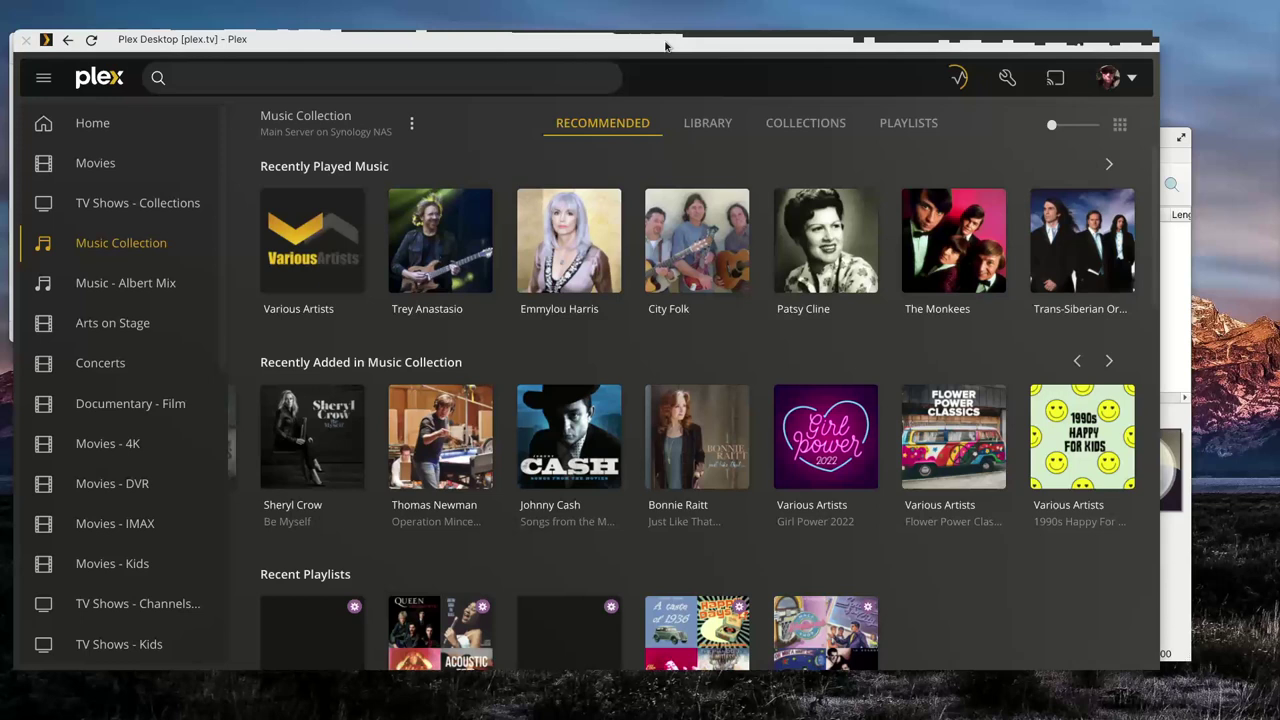
# Step: In the file manager, move all the album folders from Complilations into "1 - test folder with a weird name", clearing the Plex window aside
pyautogui.moveTo(220, 39); pyautogui.dragTo(219, 314)
pyautogui.click(157, 58)
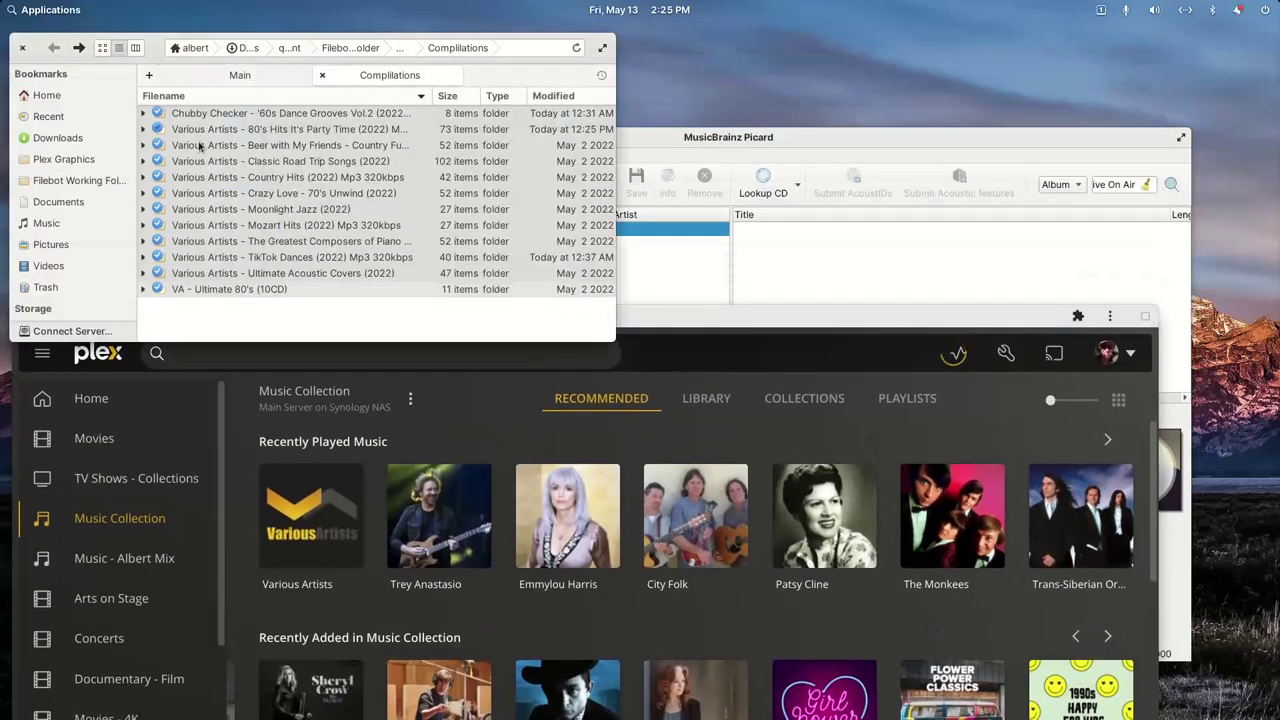
pyautogui.rightClick(226, 113)
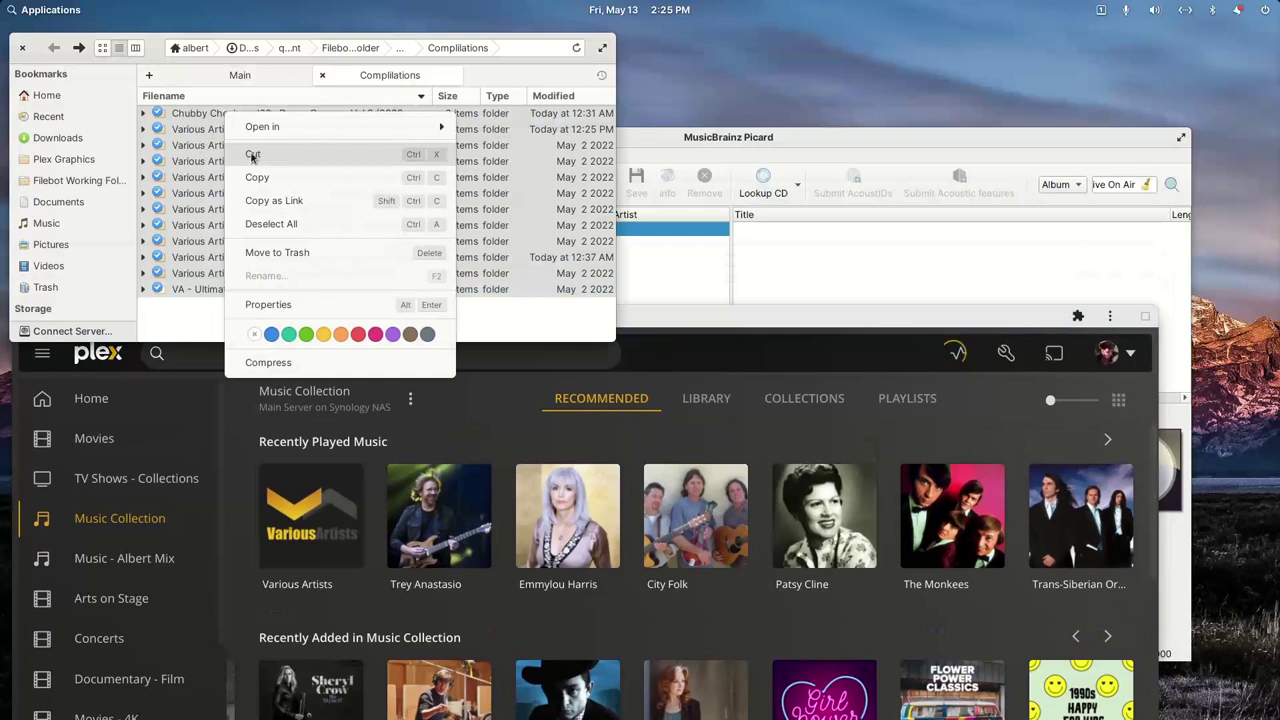
pyautogui.click(252, 156)
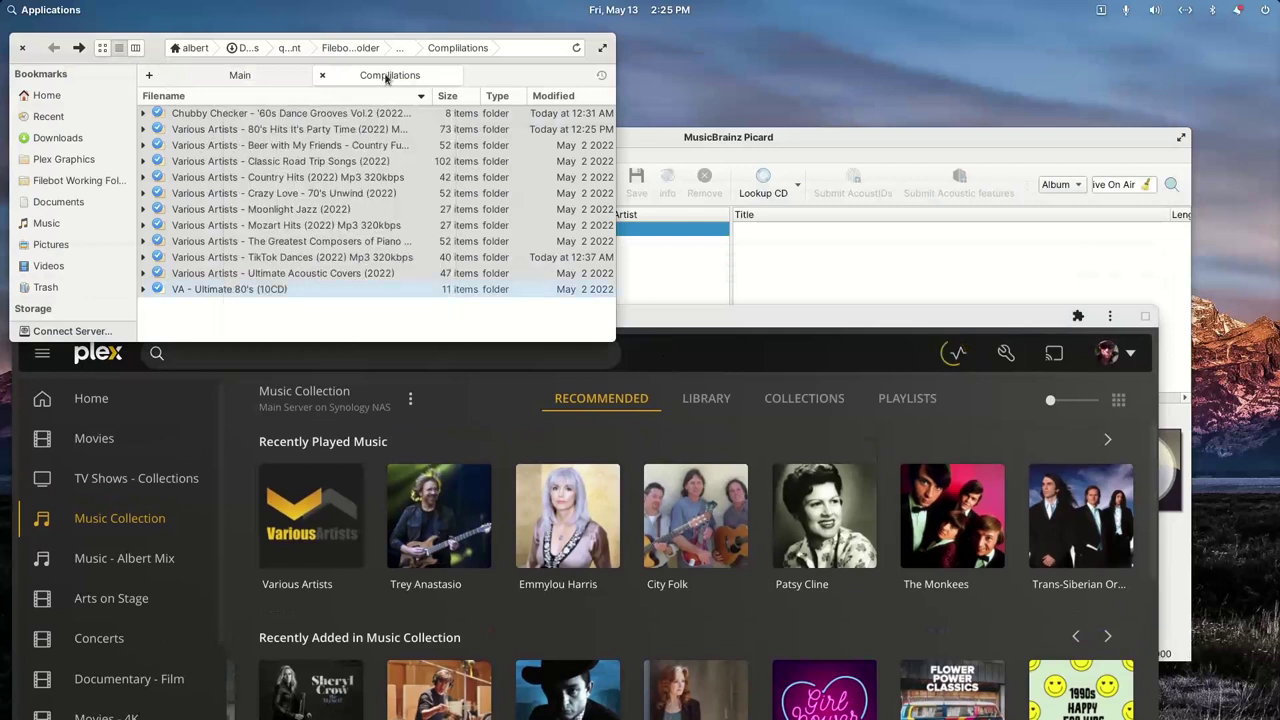
pyautogui.click(284, 78)
pyautogui.doubleClick(270, 116)
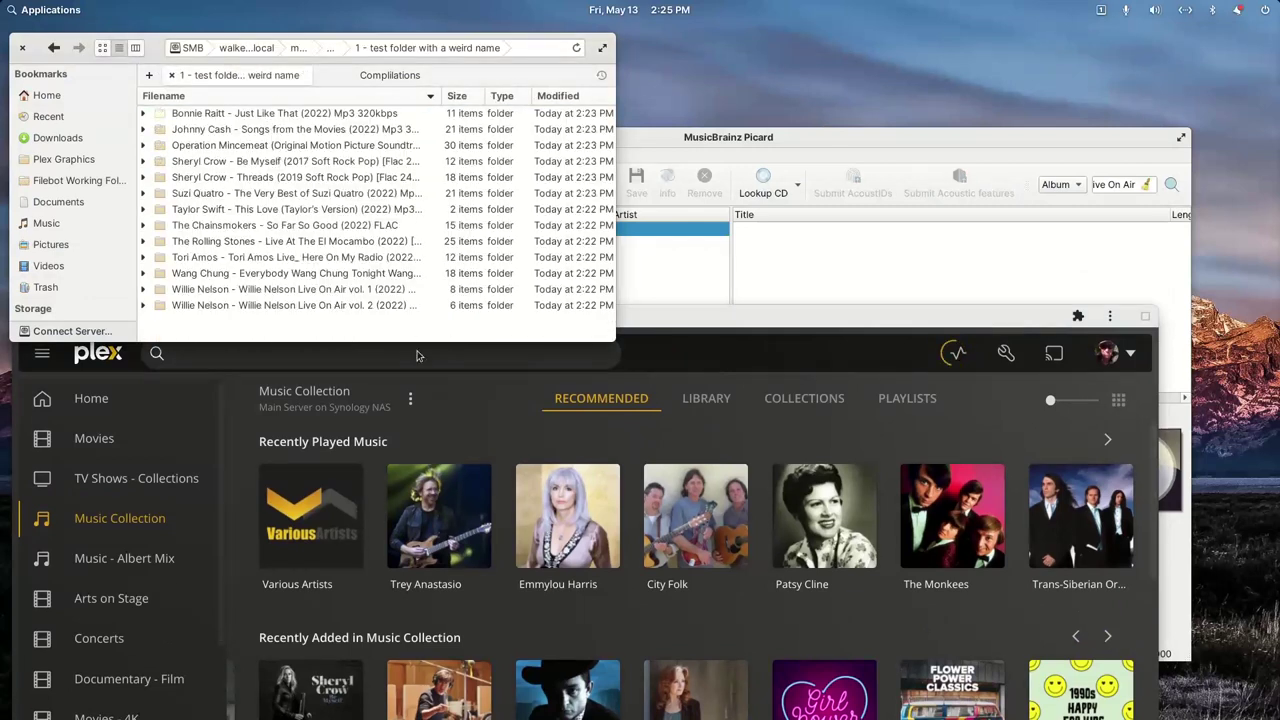
pyautogui.rightClick(390, 337)
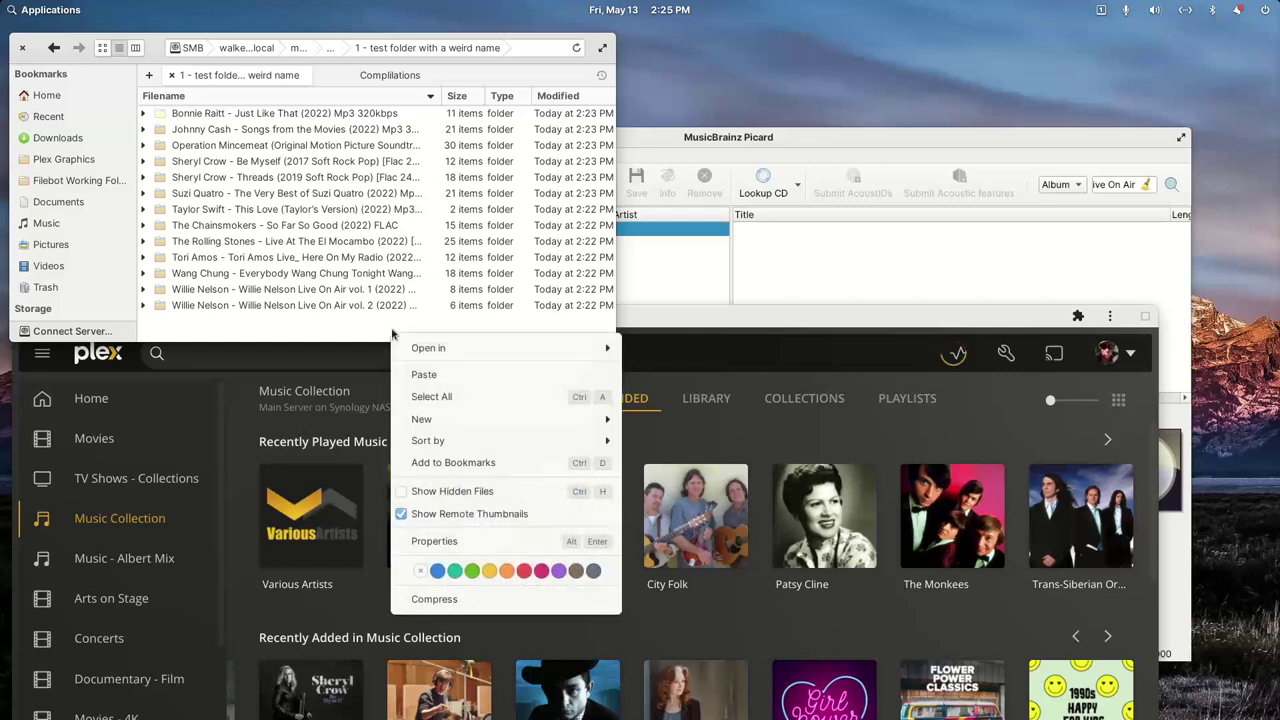
pyautogui.click(425, 371)
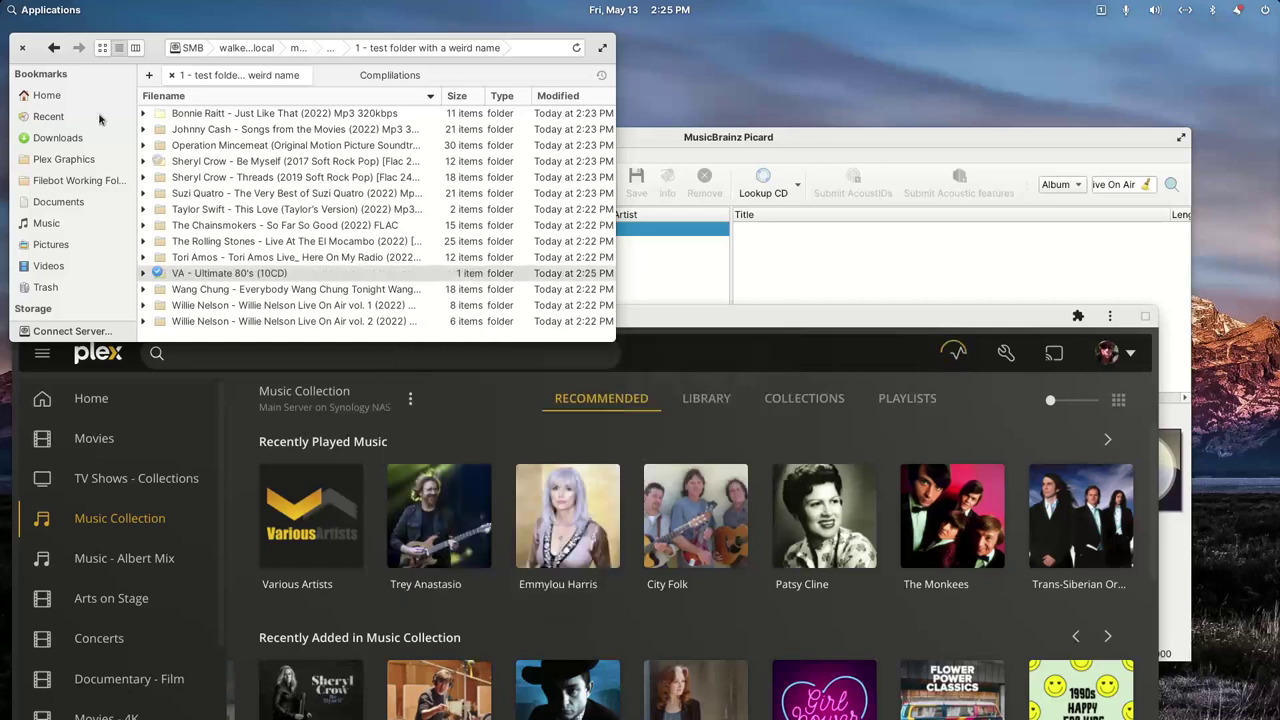
# Step: Return to the local Music folder, arrange the overlapping windows, and open the Needs Work folder
pyautogui.click(380, 80)
pyautogui.click(54, 47)
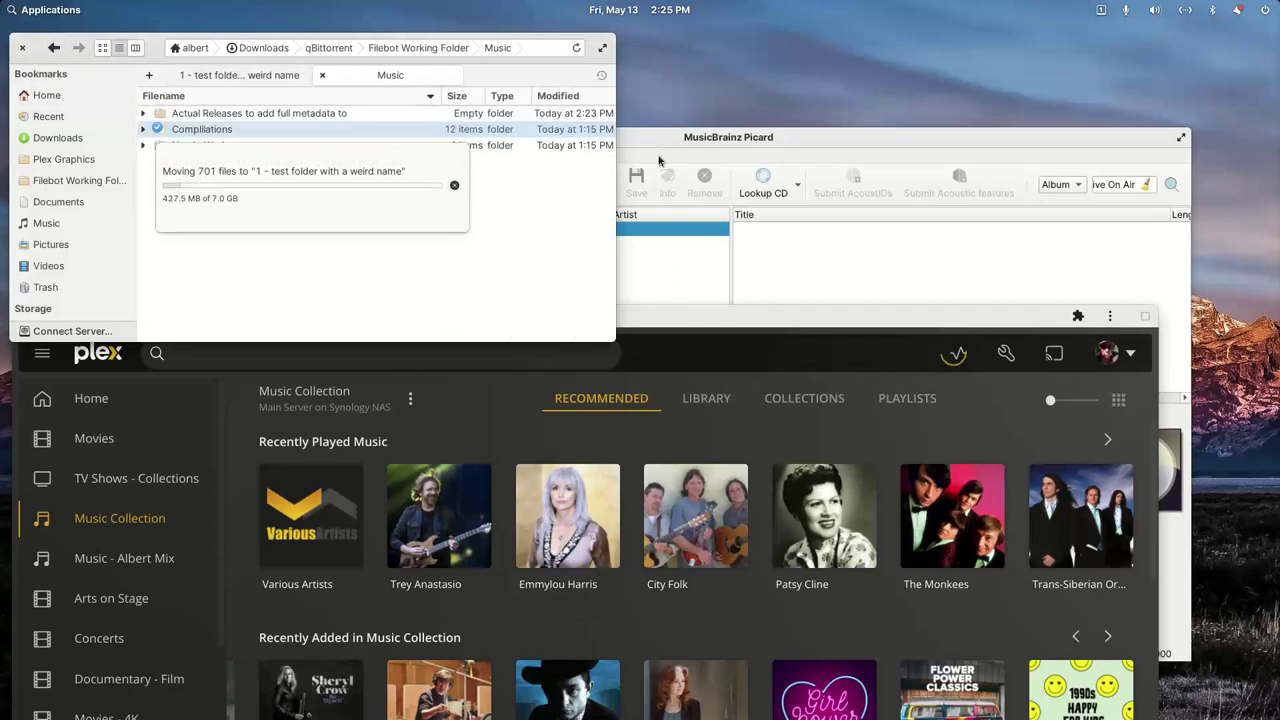
pyautogui.moveTo(690, 318); pyautogui.dragTo(730, 246)
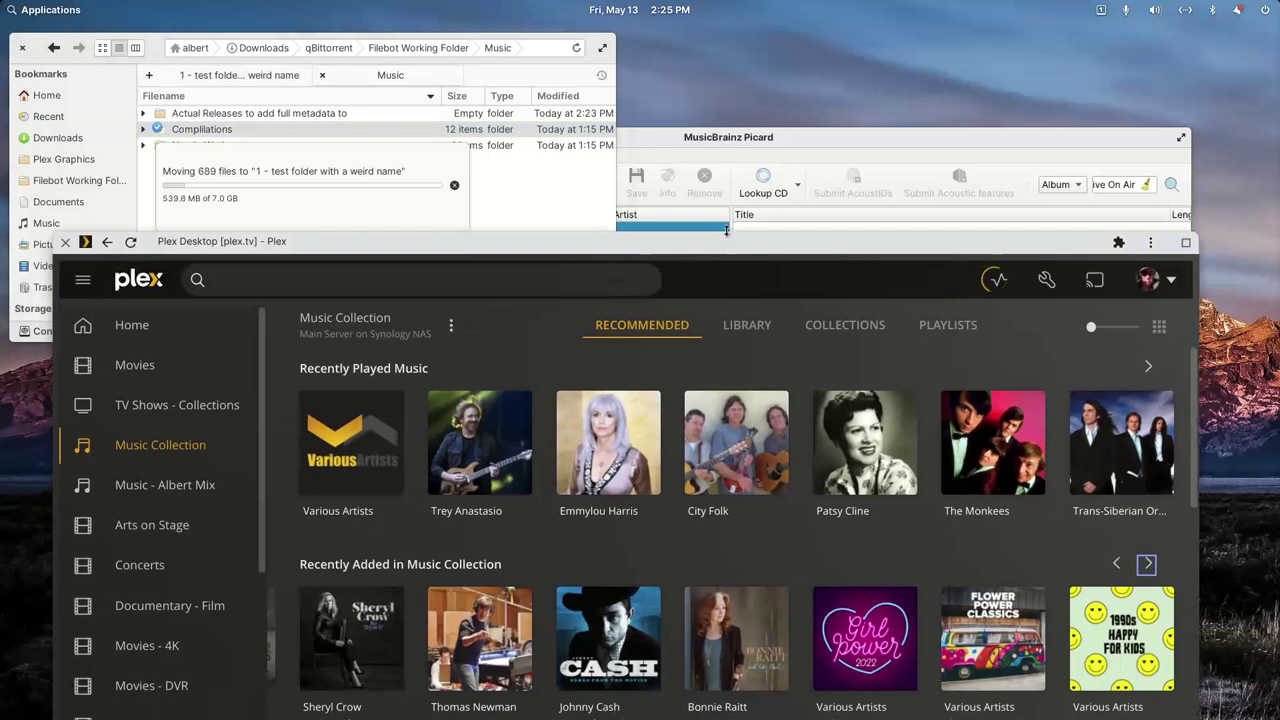
pyautogui.click(697, 137)
pyautogui.click(155, 55)
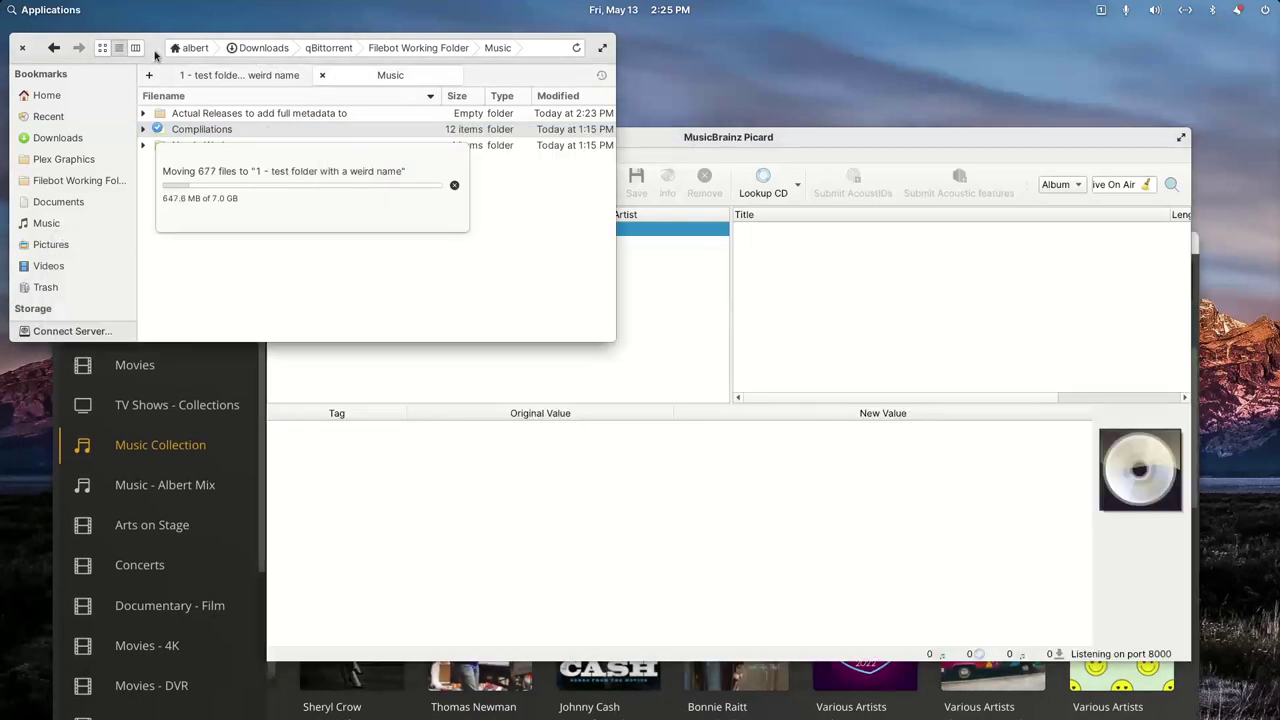
pyautogui.moveTo(238, 150); pyautogui.dragTo(215, 227)
pyautogui.doubleClick(162, 145)
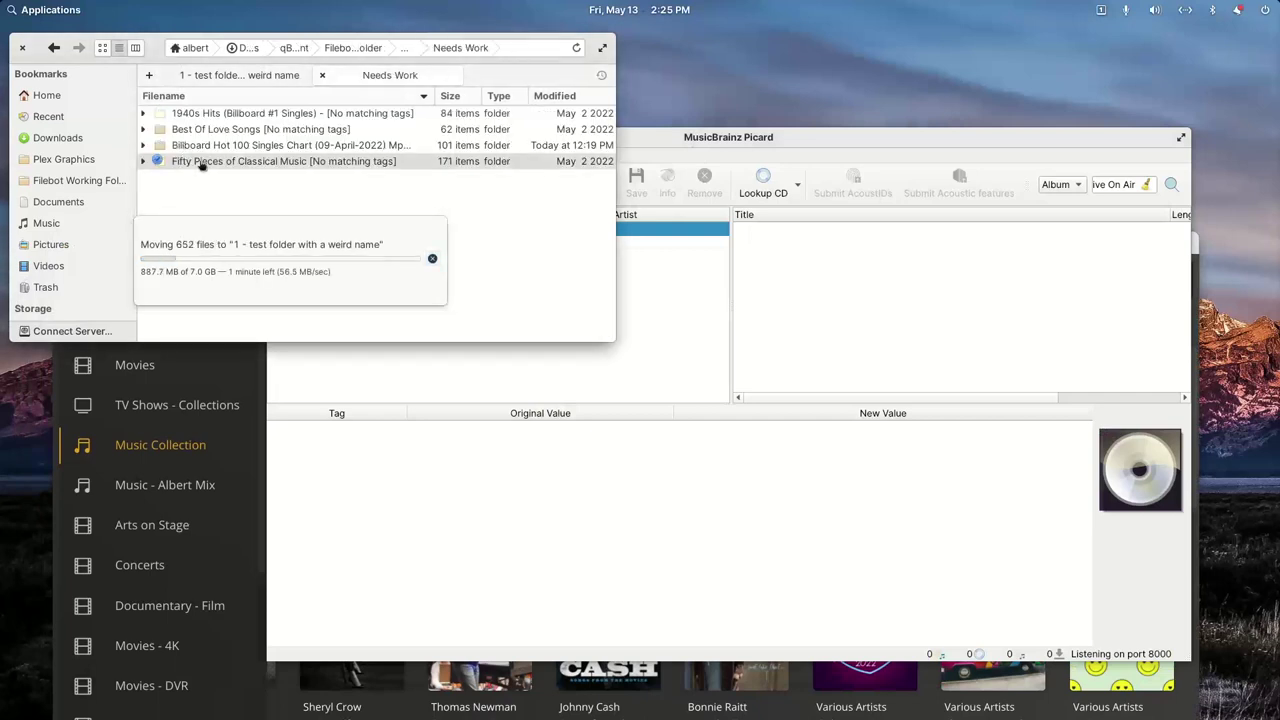
# Step: Check the files in Fifty Pieces of Classical Music, and load all four Needs Work folders into MusicBrainz Picard
pyautogui.doubleClick(201, 163)
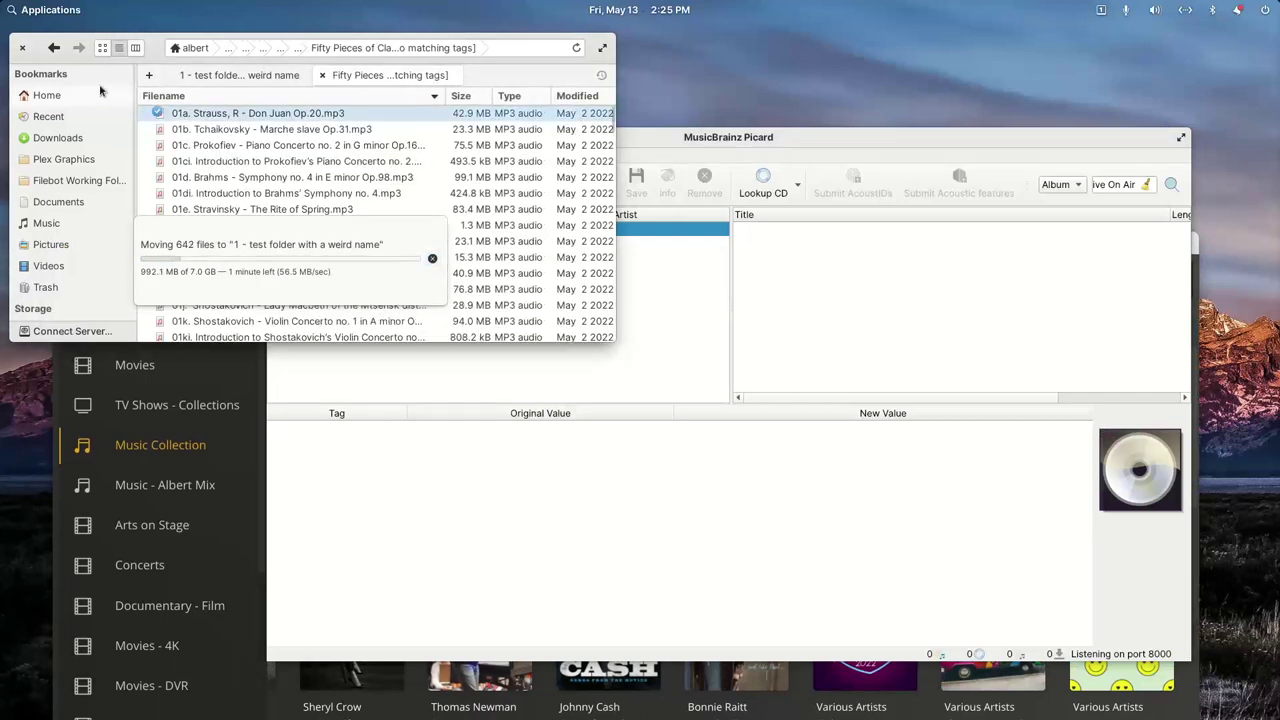
pyautogui.click(54, 49)
pyautogui.hotkey('shift', 'Up')
pyautogui.hotkey('shift', 'Up')
pyautogui.hotkey('shift', 'Up')
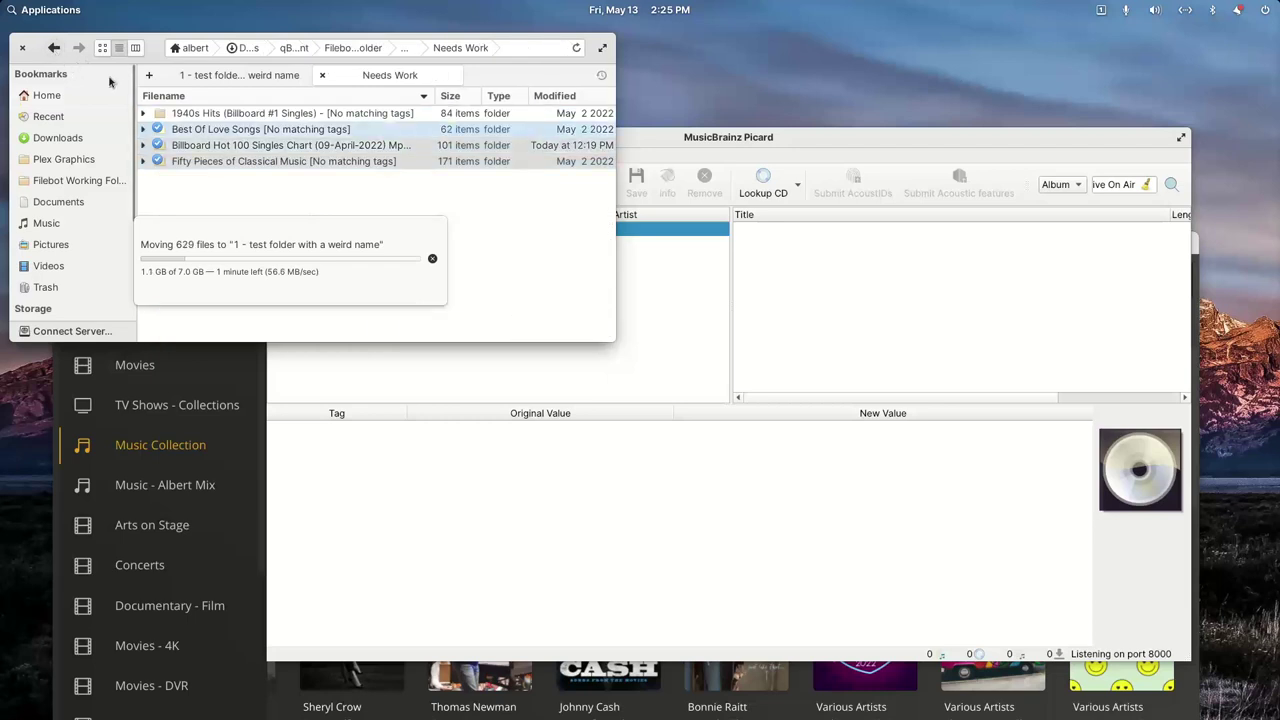
pyautogui.moveTo(373, 181); pyautogui.dragTo(662, 347)
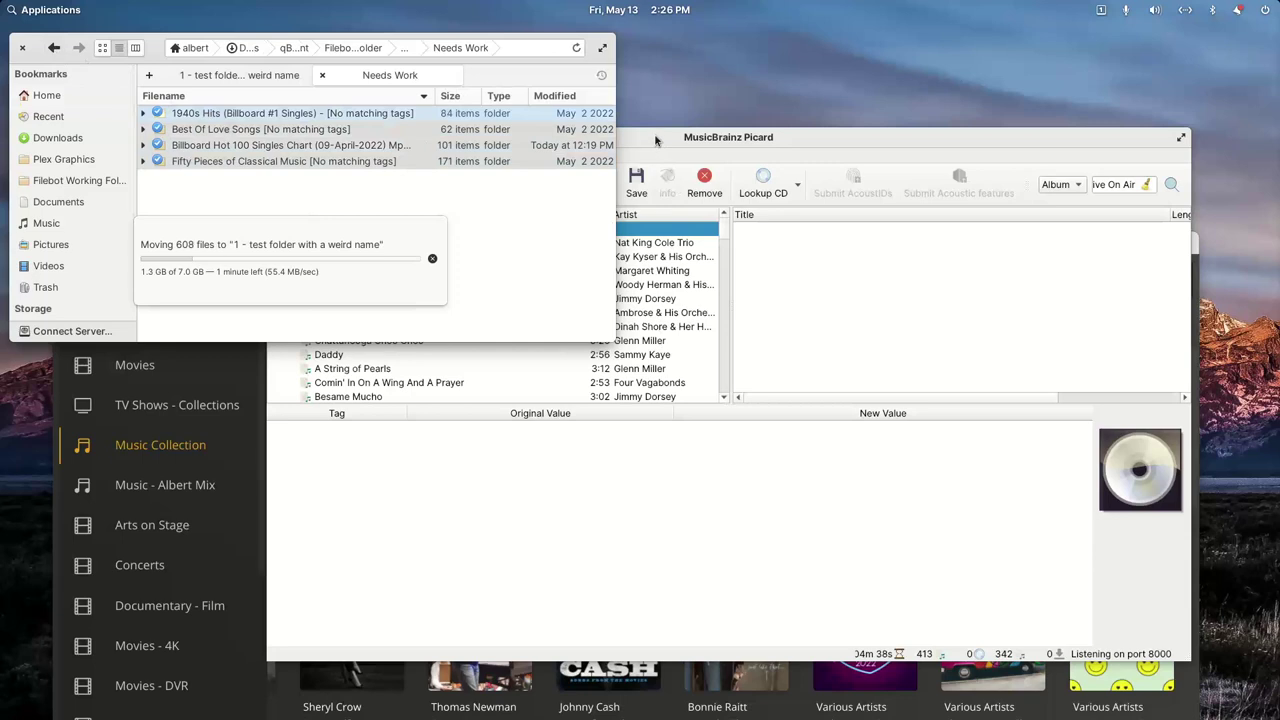
# Step: Move the file-transfer progress window out of the way and maximize the MusicBrainz Picard window
pyautogui.moveTo(337, 257); pyautogui.dragTo(924, 28)
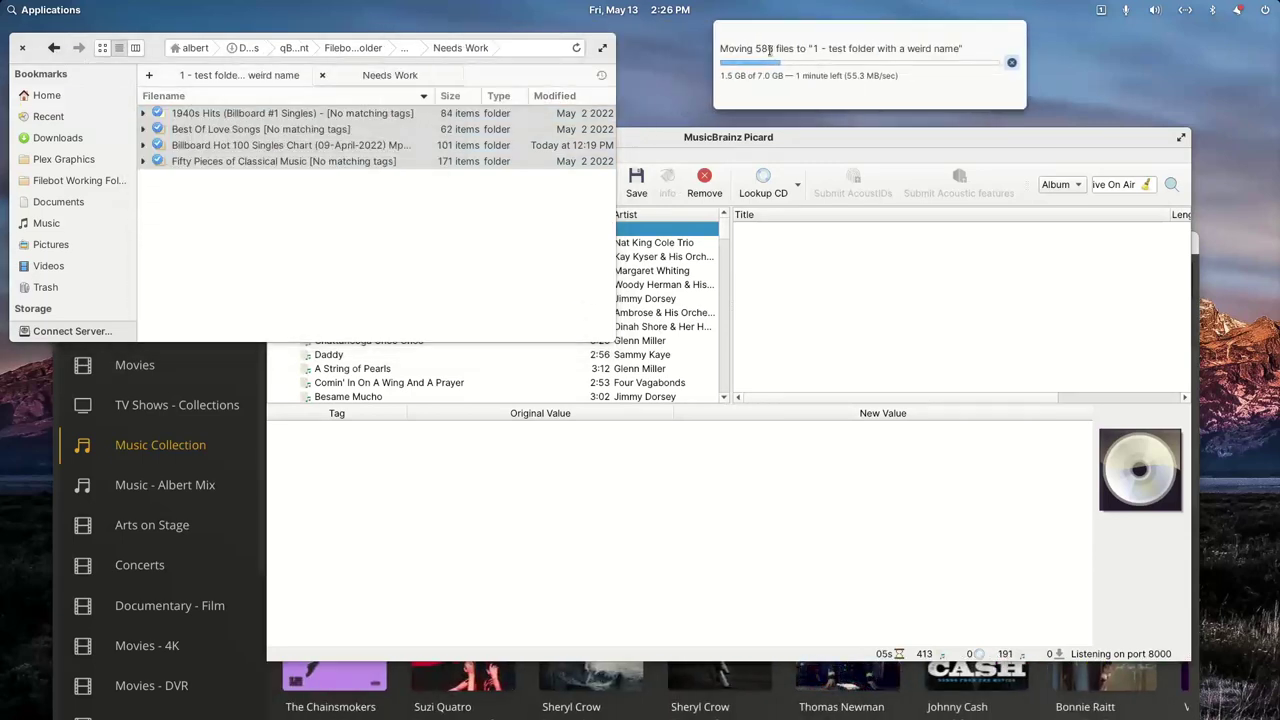
pyautogui.click(640, 136)
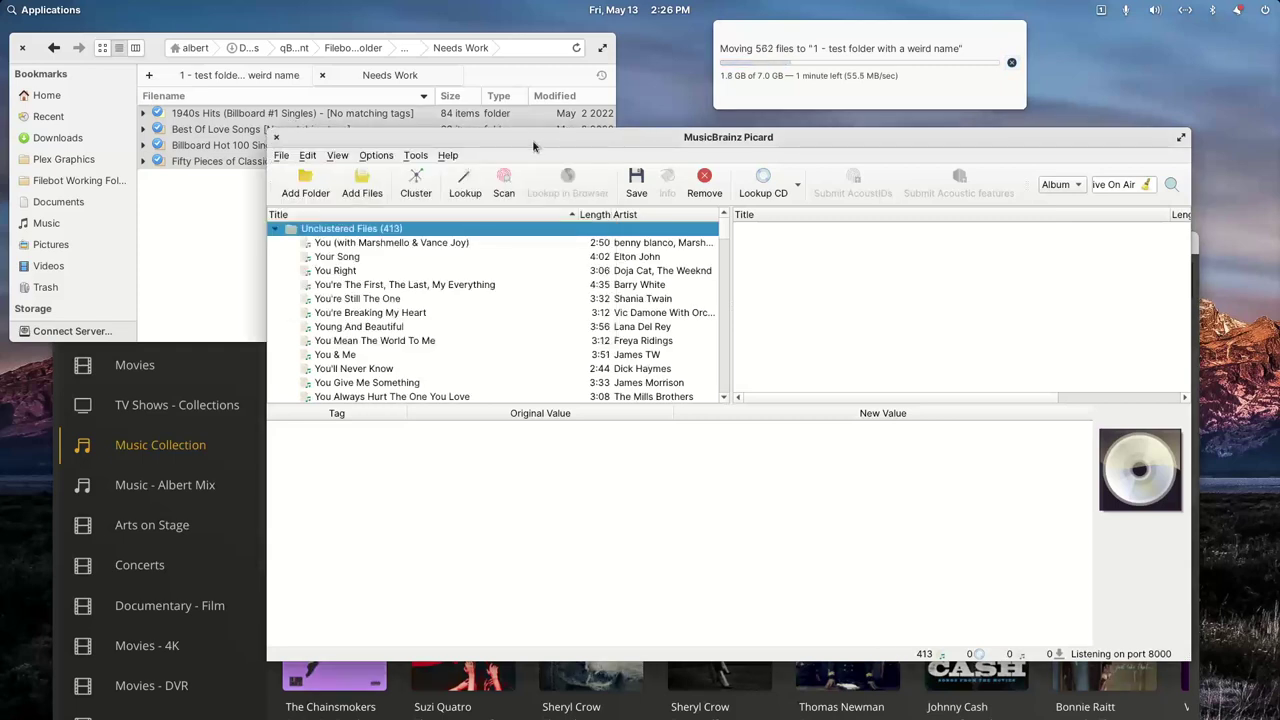
pyautogui.moveTo(533, 146); pyautogui.dragTo(513, 97)
pyautogui.doubleClick(513, 97)
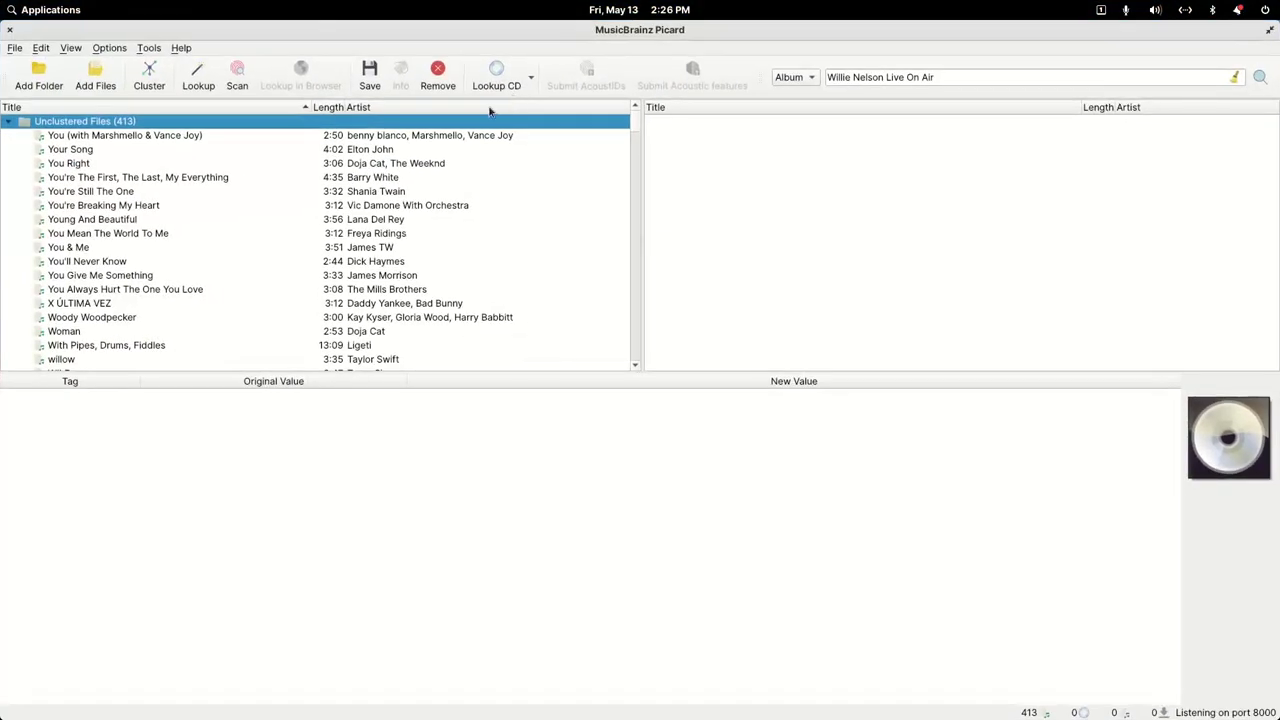
# Step: Cluster all the unclustered files and look through the remaining loose tracks and the album clusters
pyautogui.click(108, 137)
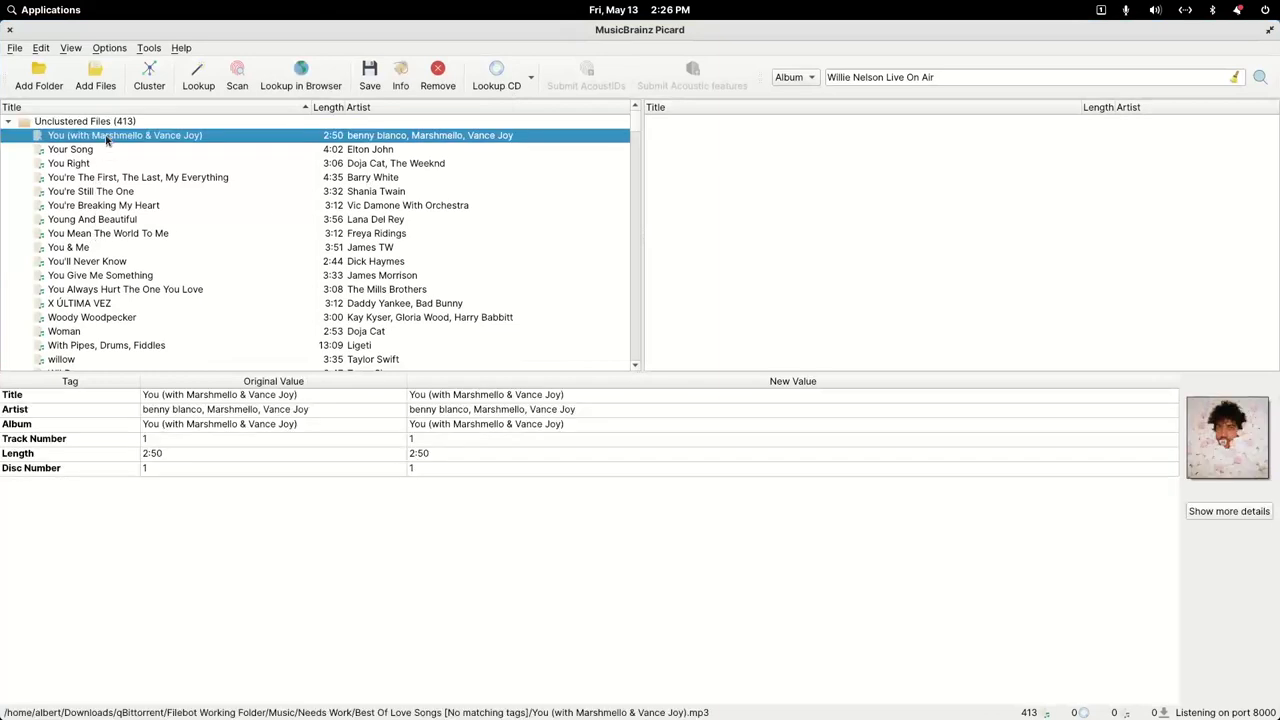
pyautogui.click(79, 122)
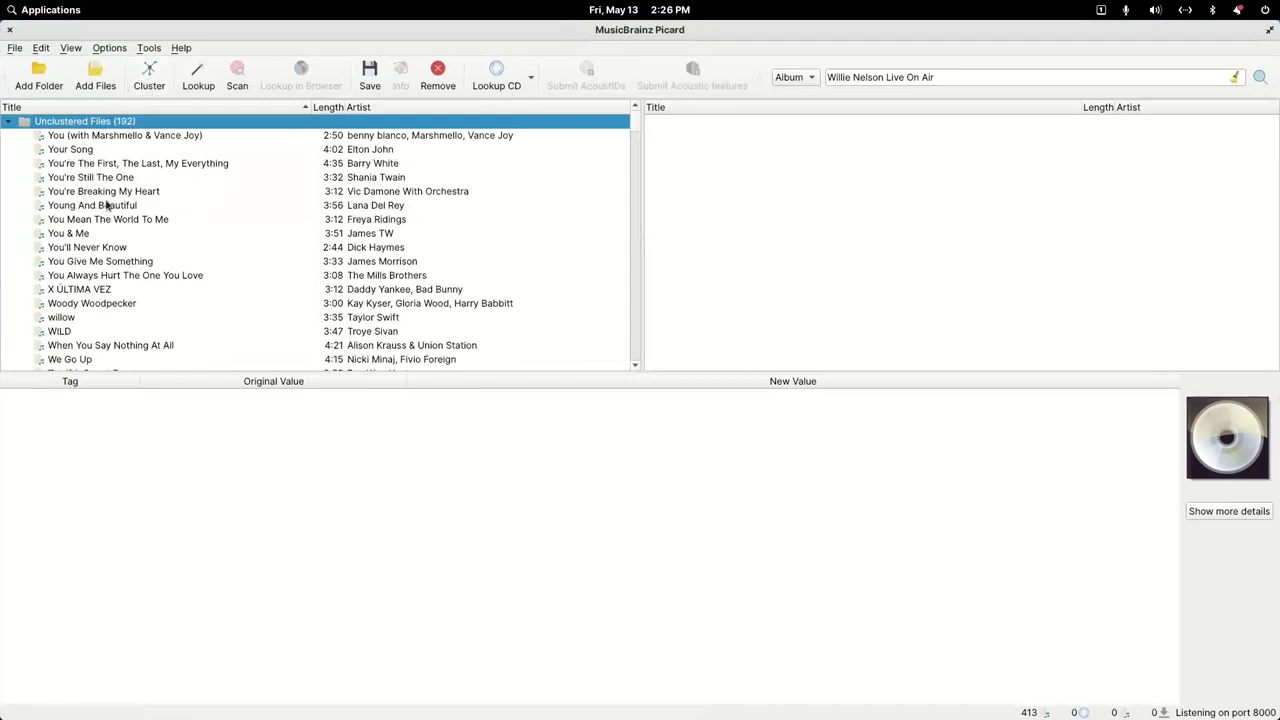
pyautogui.scroll(-15, 114, 263)
pyautogui.scroll(-20, 114, 263)
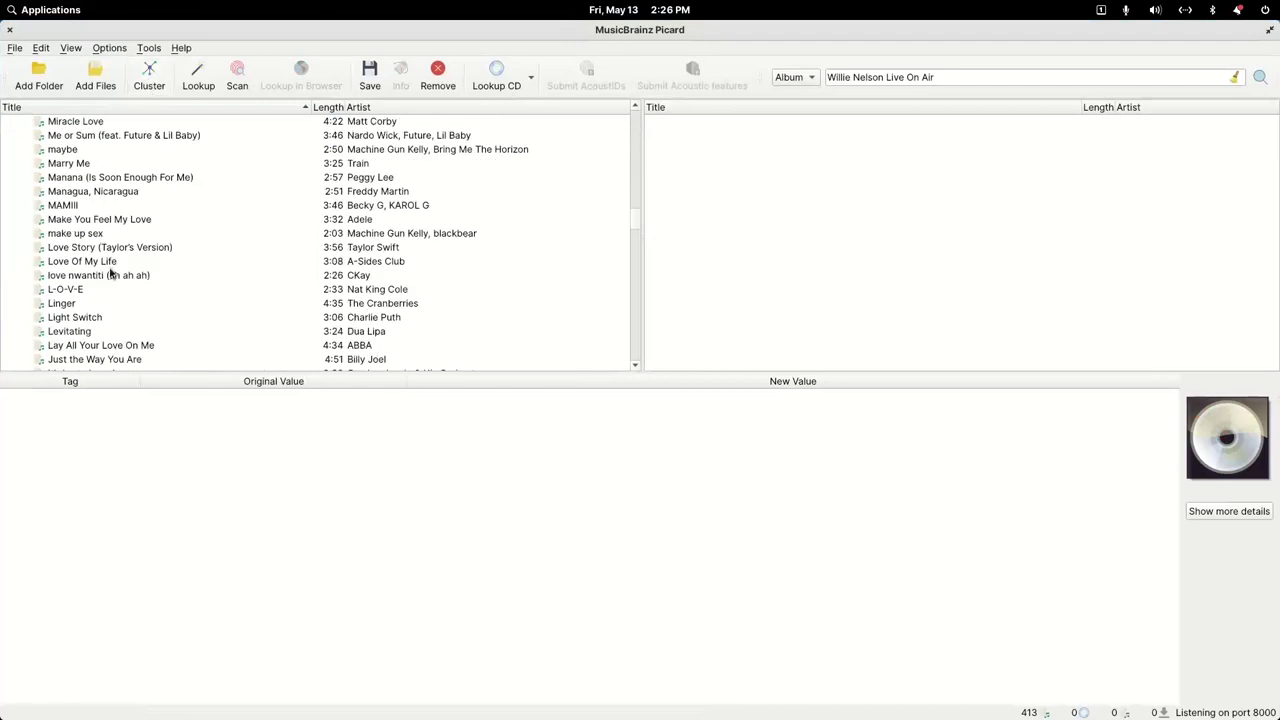
pyautogui.scroll(-20, 112, 272)
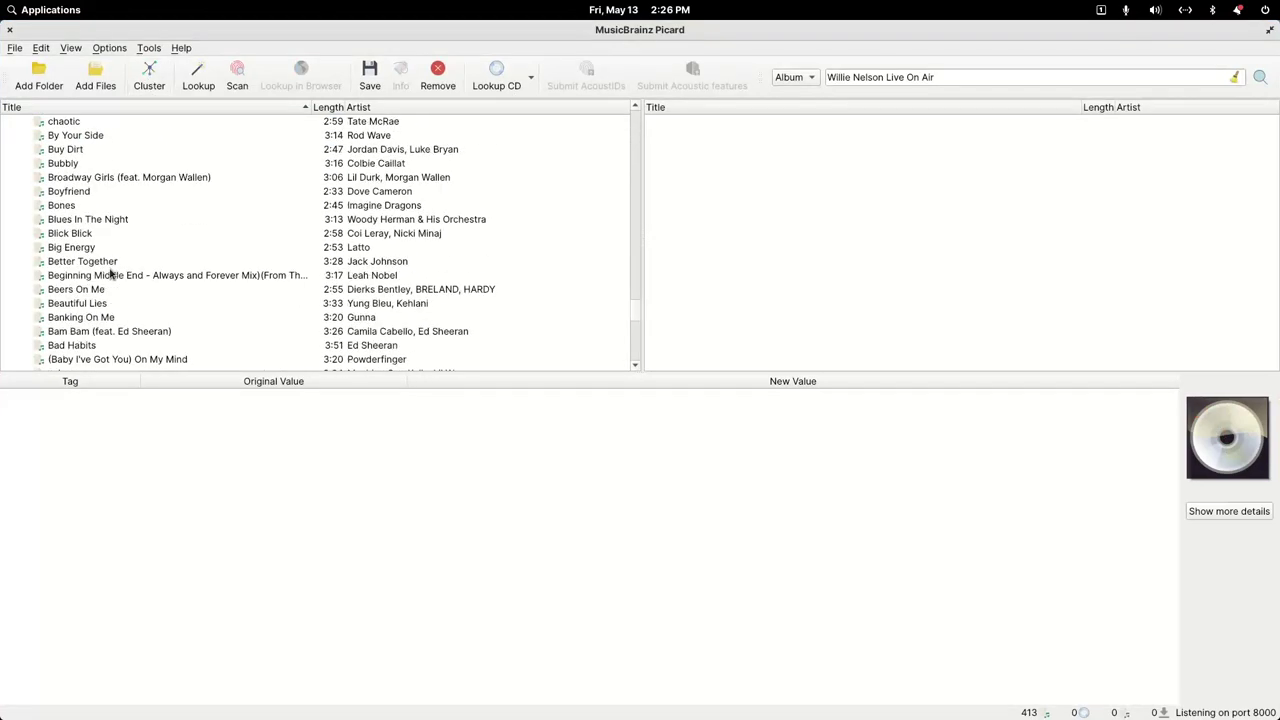
pyautogui.scroll(-4, 110, 261)
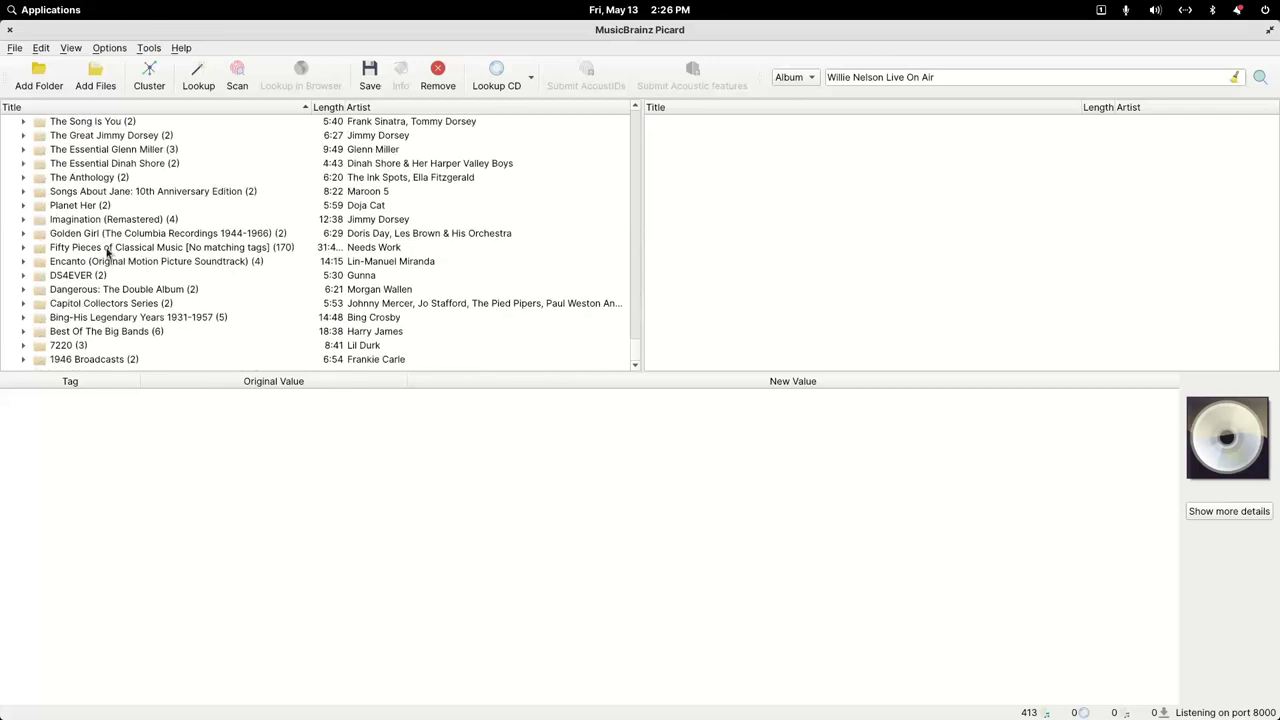
pyautogui.scroll(6, 110, 343)
pyautogui.scroll(-3, 107, 343)
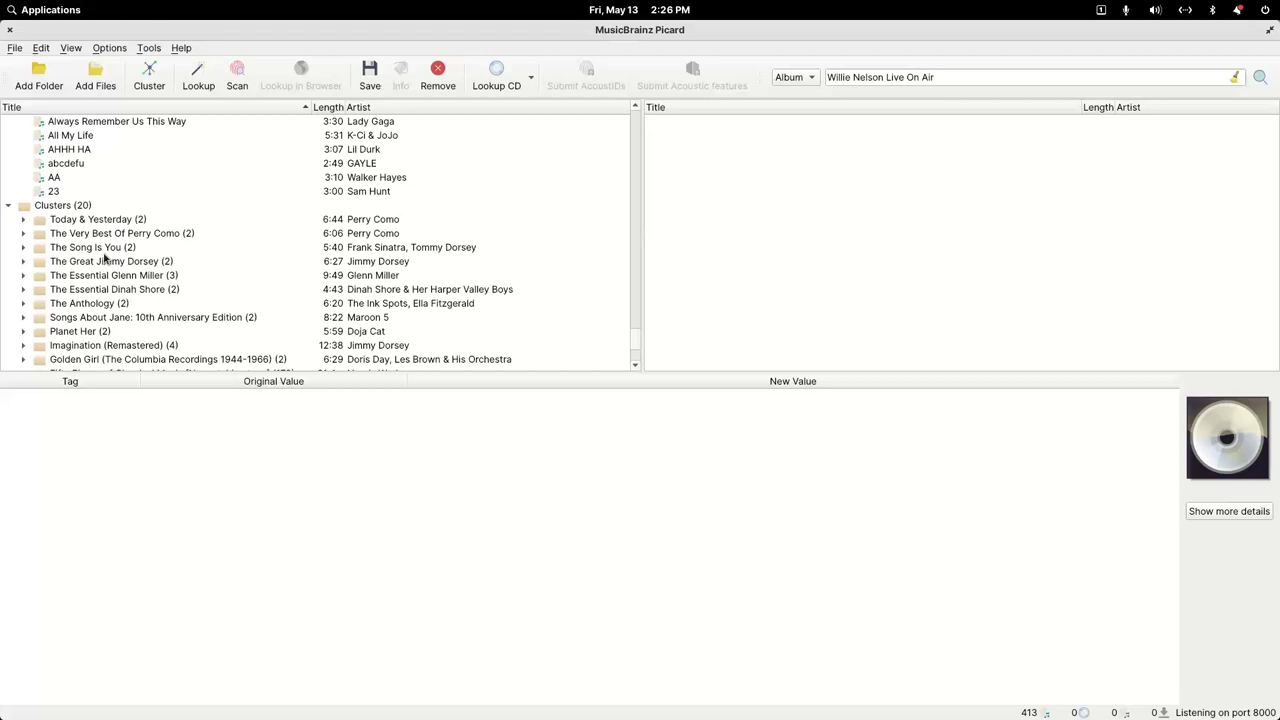
# Step: Select every unclustered file and album cluster and remove them all from the Picard workspace
pyautogui.scroll(-3, 143, 279)
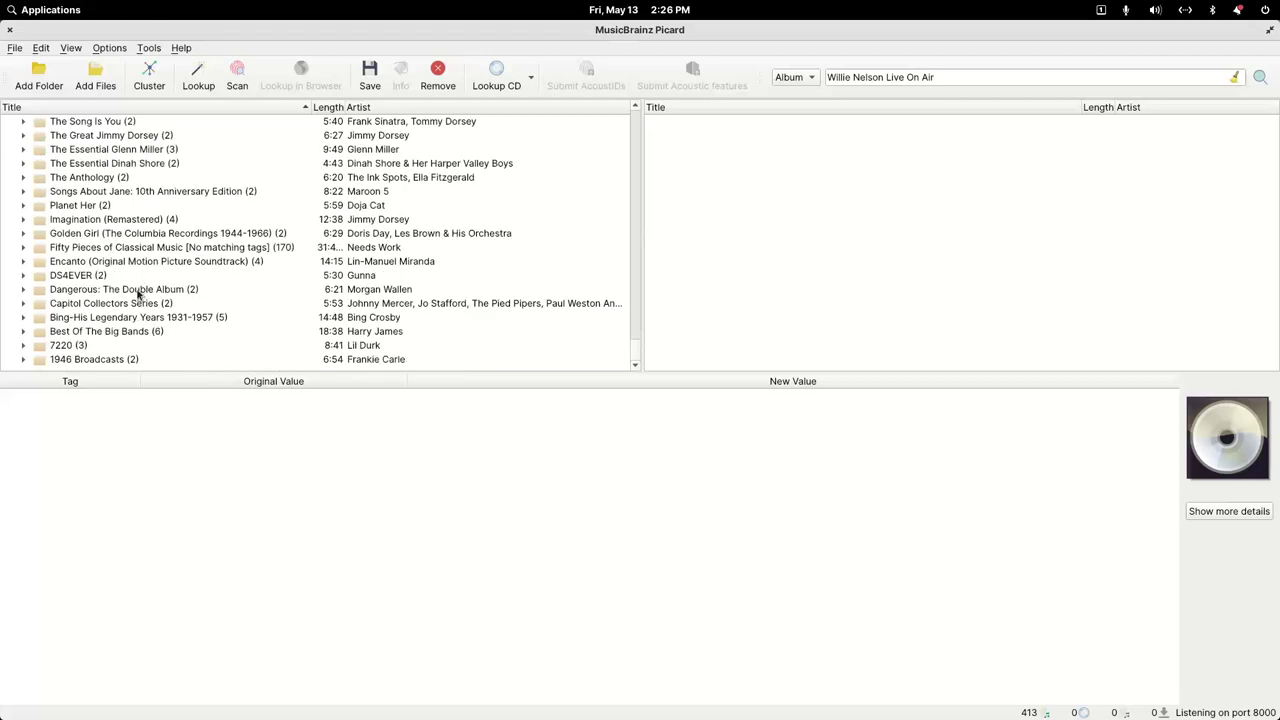
pyautogui.scroll(20, 120, 280)
pyautogui.scroll(20, 92, 212)
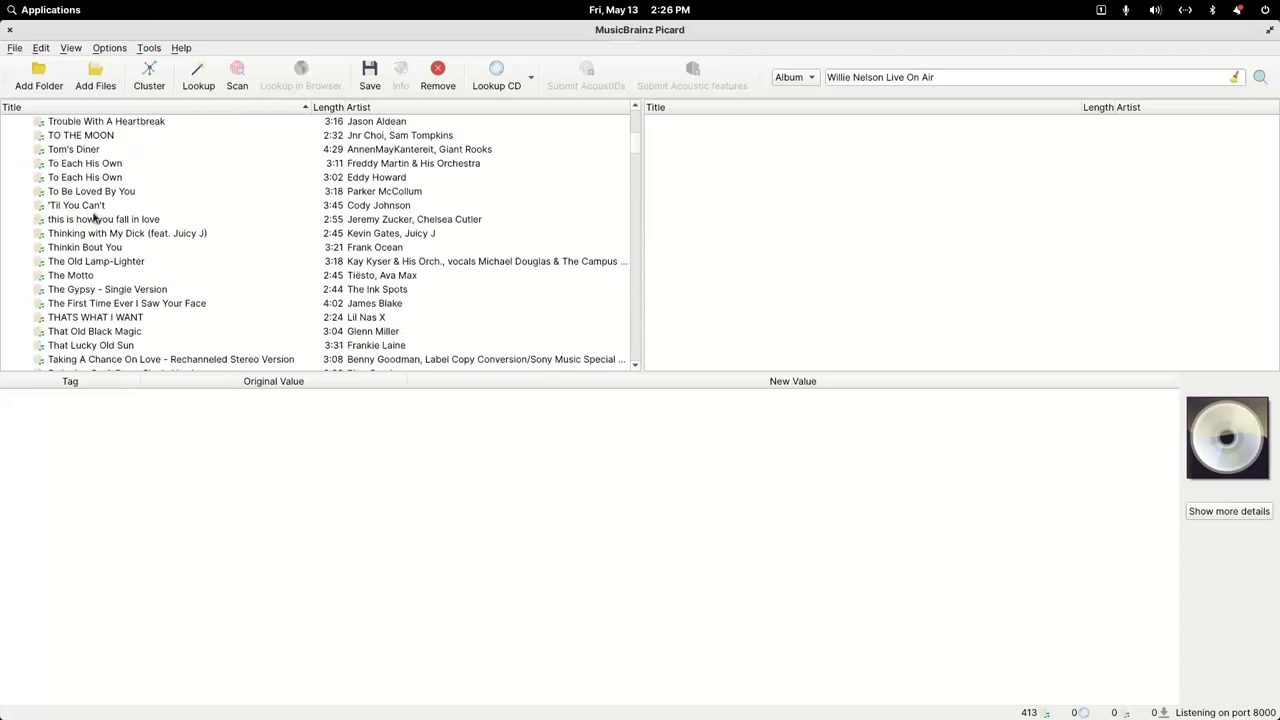
pyautogui.scroll(8, 90, 218)
pyautogui.click(124, 137)
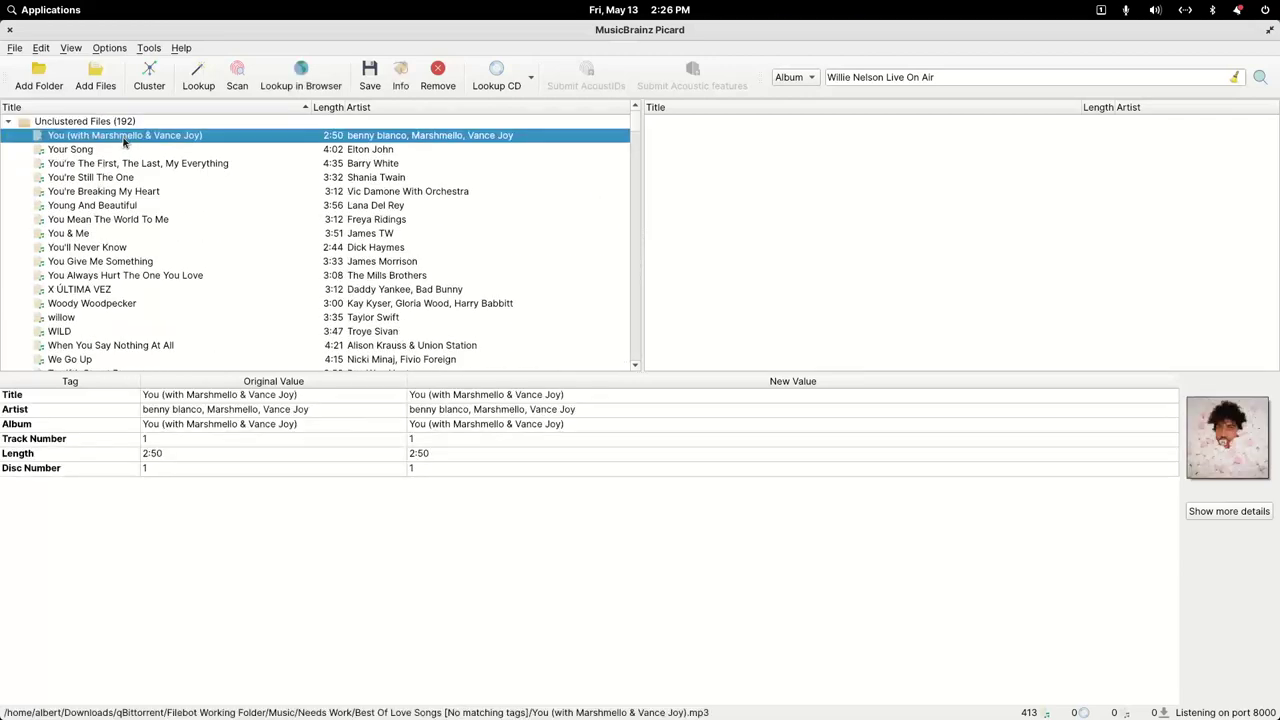
pyautogui.hotkey('shift', 'Down')
pyautogui.hotkey('shift', 'Down')
pyautogui.hotkey('shift', 'Down')
pyautogui.hotkey('shift', 'Down')
pyautogui.hotkey('shift', 'Down')
pyautogui.hotkey('shift', 'Down')
pyautogui.hotkey('shift', 'Down')
pyautogui.hotkey('shift', 'Down')
pyautogui.hotkey('shift', 'Down')
pyautogui.hotkey('shift', 'Down')
pyautogui.hotkey('shift', 'Down')
pyautogui.hotkey('shift', 'Down')
pyautogui.hotkey('shift', 'Down')
pyautogui.hotkey('shift', 'Down')
pyautogui.hotkey('shift', 'Down')
pyautogui.hotkey('shift', 'Down')
pyautogui.hotkey('shift', 'Down')
pyautogui.hotkey('shift', 'Down')
pyautogui.hotkey('shift', 'Down')
pyautogui.hotkey('shift', 'Down')
pyautogui.hotkey('shift', 'Down')
pyautogui.hotkey('shift', 'Down')
pyautogui.hotkey('shift', 'Down')
pyautogui.hotkey('shift', 'Down')
pyautogui.hotkey('shift', 'Down')
pyautogui.hotkey('shift', 'Down')
pyautogui.hotkey('shift', 'Down')
pyautogui.hotkey('shift', 'Down')
pyautogui.hotkey('shift', 'Down')
pyautogui.hotkey('shift', 'Down')
pyautogui.hotkey('shift', 'Down')
pyautogui.hotkey('shift', 'Down')
pyautogui.hotkey('shift', 'Down')
pyautogui.hotkey('shift', 'Down')
pyautogui.hotkey('shift', 'Down')
pyautogui.hotkey('shift', 'Down')
pyautogui.hotkey('shift', 'Down')
pyautogui.hotkey('shift', 'Down')
pyautogui.hotkey('shift', 'Down')
pyautogui.hotkey('shift', 'Down')
pyautogui.hotkey('shift', 'Down')
pyautogui.hotkey('shift', 'Down')
pyautogui.hotkey('shift', 'Down')
pyautogui.hotkey('shift', 'Down')
pyautogui.hotkey('shift', 'Down')
pyautogui.hotkey('shift', 'Down')
pyautogui.hotkey('shift', 'Down')
pyautogui.hotkey('shift', 'Down')
pyautogui.hotkey('shift', 'Down')
pyautogui.hotkey('shift', 'Down')
pyautogui.hotkey('shift', 'Down')
pyautogui.hotkey('shift', 'Down')
pyautogui.hotkey('shift', 'Down')
pyautogui.hotkey('shift', 'Down')
pyautogui.hotkey('shift', 'Down')
pyautogui.hotkey('shift', 'Down')
pyautogui.hotkey('shift', 'Down')
pyautogui.hotkey('shift', 'Down')
pyautogui.hotkey('shift', 'Down')
pyautogui.hotkey('shift', 'Down')
pyautogui.hotkey('shift', 'Down')
pyautogui.hotkey('shift', 'Down')
pyautogui.hotkey('shift', 'Down')
pyautogui.hotkey('shift', 'Down')
pyautogui.hotkey('shift', 'Down')
pyautogui.hotkey('shift', 'Down')
pyautogui.hotkey('shift', 'Down')
pyautogui.hotkey('shift', 'Down')
pyautogui.hotkey('shift', 'Down')
pyautogui.hotkey('shift', 'Down')
pyautogui.hotkey('shift', 'Down')
pyautogui.hotkey('shift', 'Down')
pyautogui.hotkey('shift', 'Down')
pyautogui.hotkey('shift', 'Down')
pyautogui.hotkey('shift', 'Down')
pyautogui.hotkey('shift', 'Down')
pyautogui.hotkey('shift', 'Down')
pyautogui.hotkey('shift', 'Down')
pyautogui.hotkey('shift', 'Down')
pyautogui.hotkey('shift', 'Down')
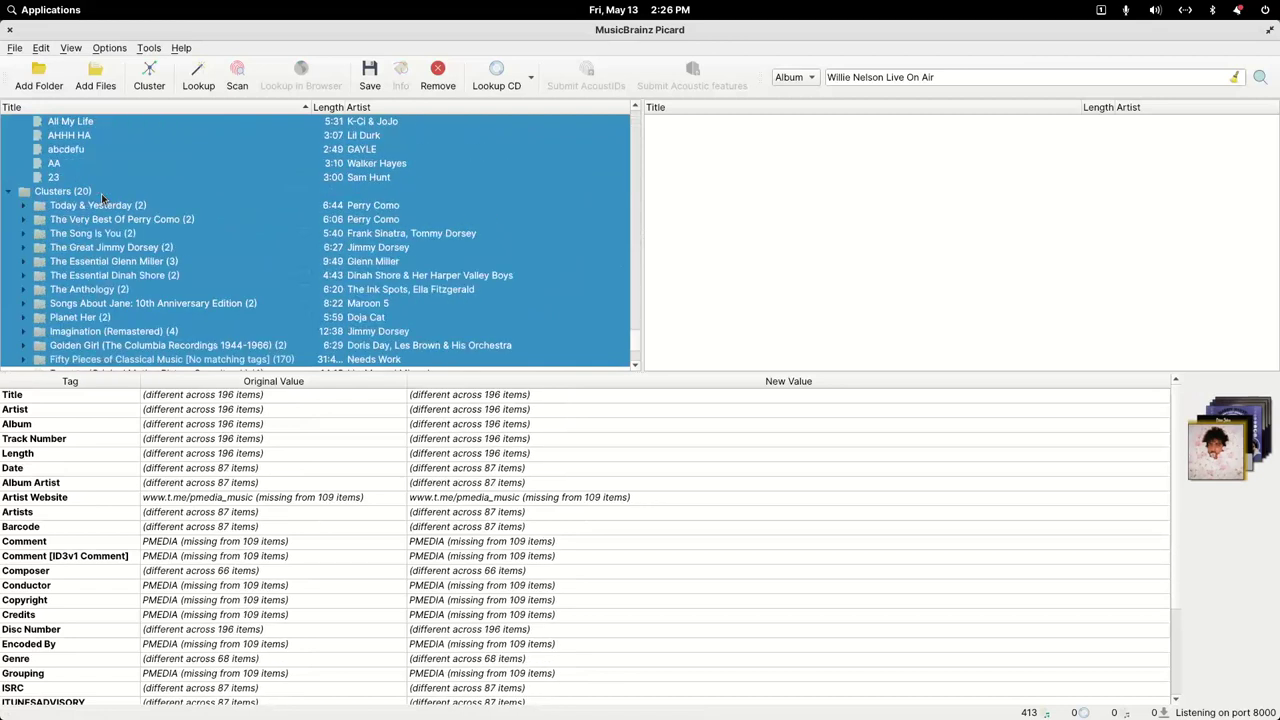
pyautogui.hotkey('shift', 'Down')
pyautogui.hotkey('shift', 'Down')
pyautogui.hotkey('shift', 'Down')
pyautogui.hotkey('shift', 'Down')
pyautogui.hotkey('shift', 'Down')
pyautogui.hotkey('shift', 'Down')
pyautogui.hotkey('shift', 'Down')
pyautogui.hotkey('shift', 'Down')
pyautogui.hotkey('shift', 'Down')
pyautogui.hotkey('shift', 'Down')
pyautogui.hotkey('shift', 'Down')
pyautogui.hotkey('shift', 'Down')
pyautogui.press('Delete')
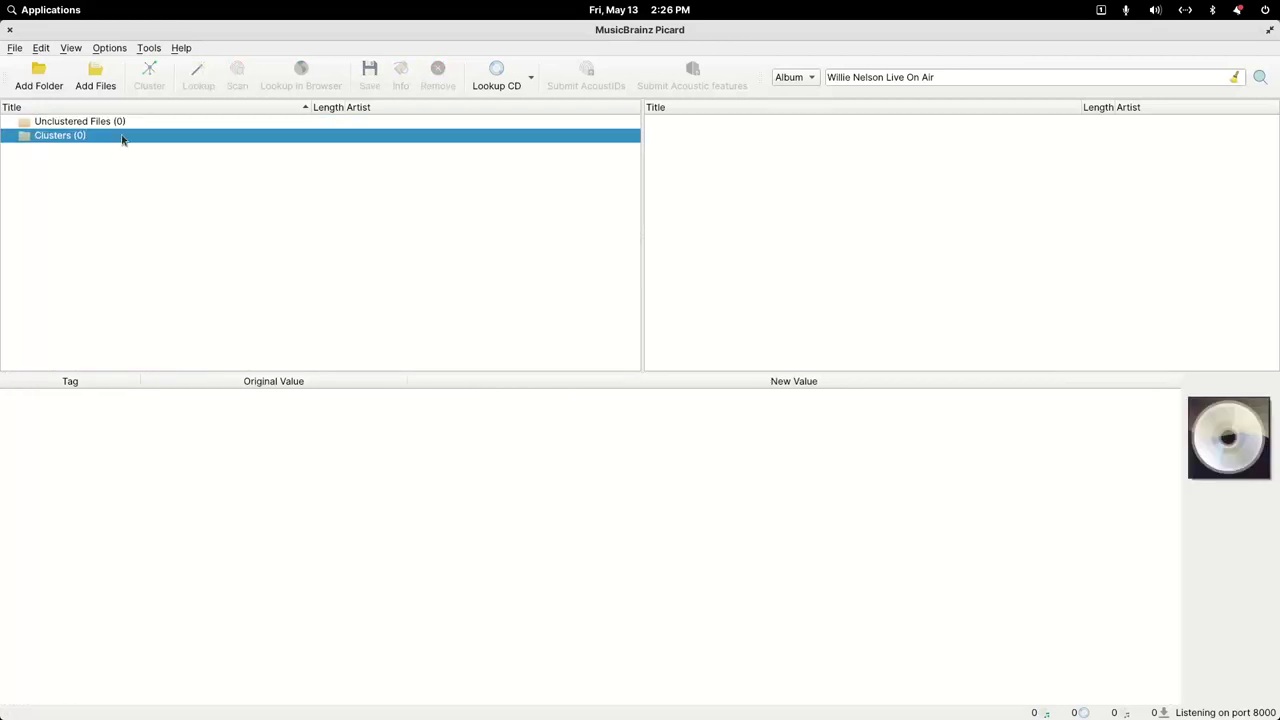
# Step: Restore the Picard window to its smaller size and show the Needs Work folder in list view with nothing selected
pyautogui.doubleClick(255, 44)
pyautogui.click(136, 48)
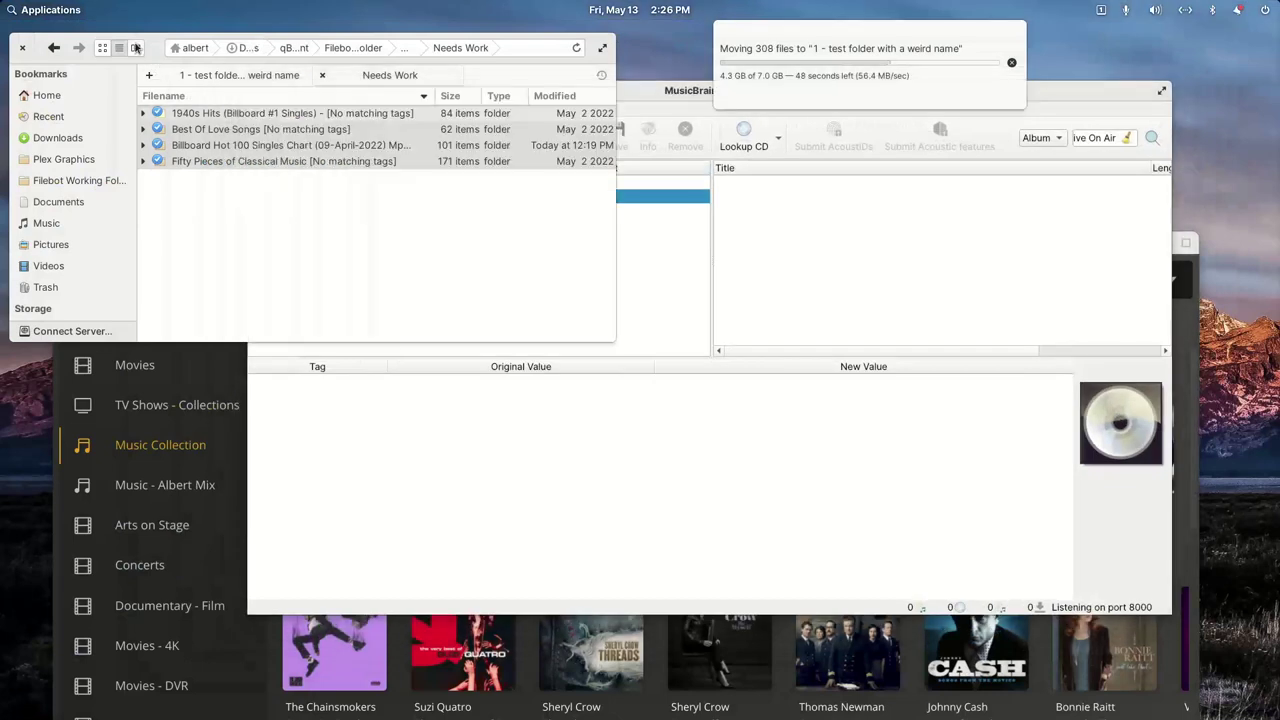
pyautogui.click(136, 48)
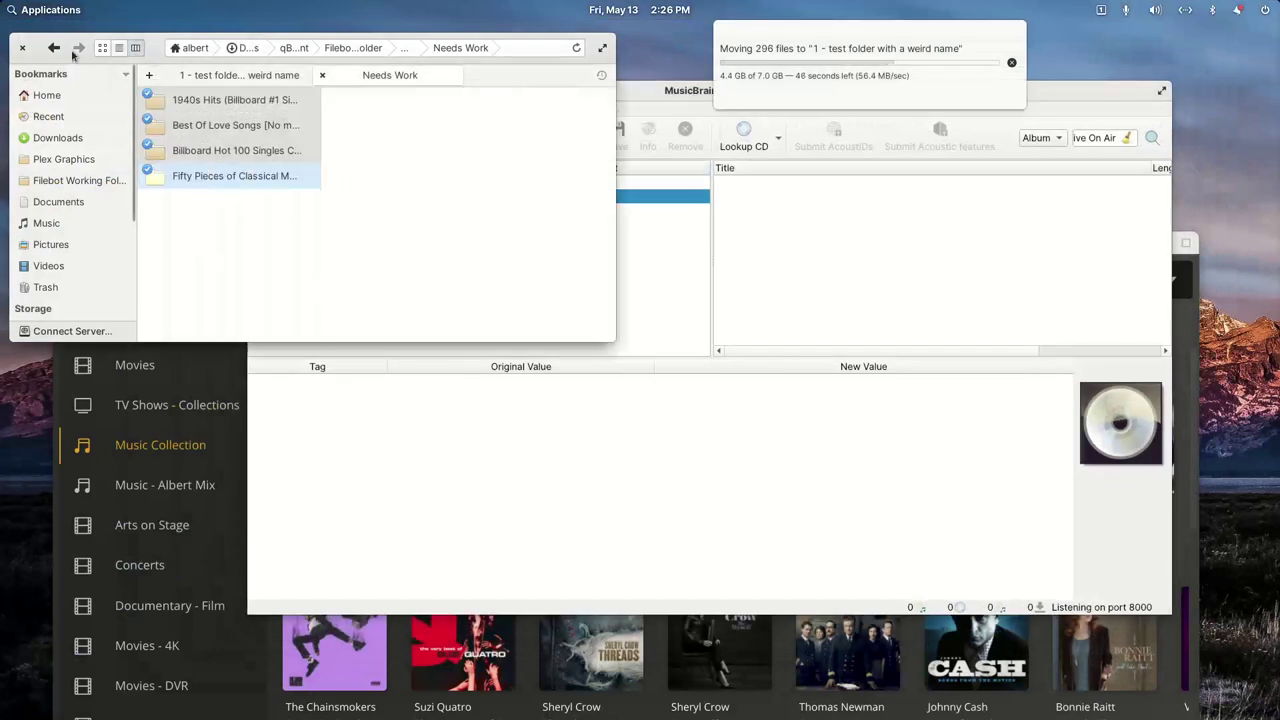
pyautogui.click(118, 48)
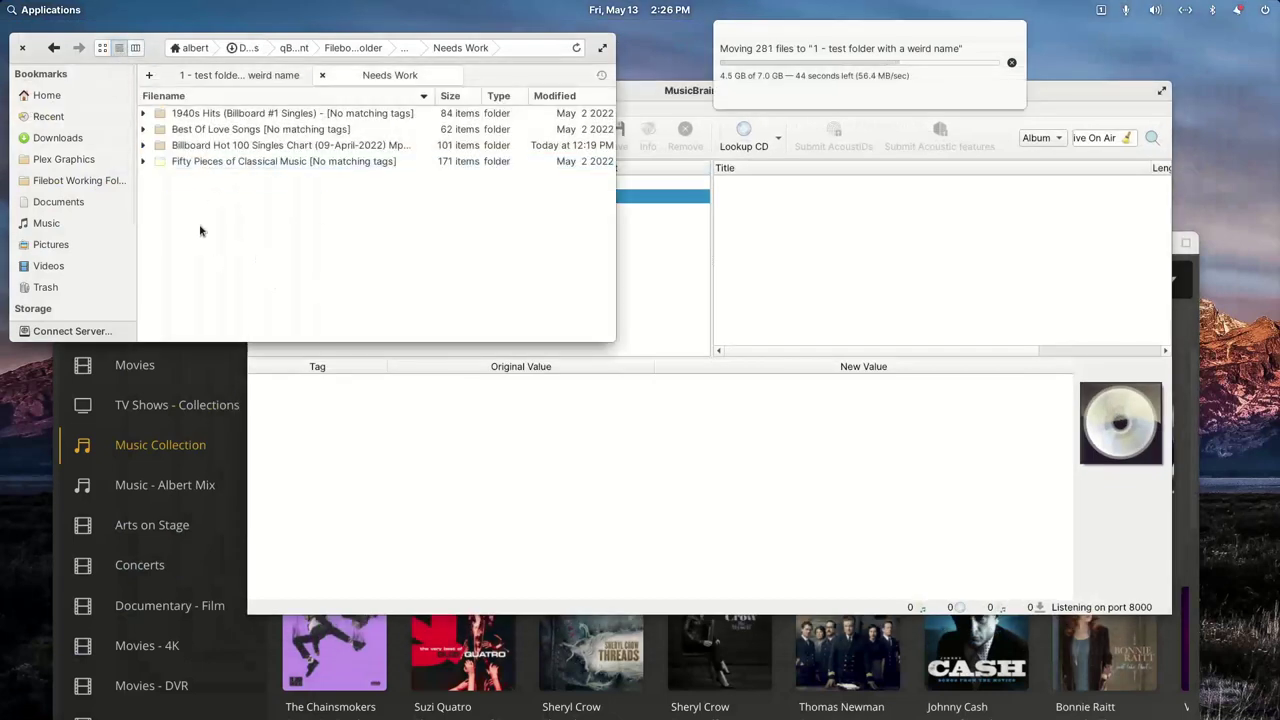
# Step: Load only the 1940s Hits (Billboard #1 Singles) folder into MusicBrainz Picard and move its window clear of the folder list
pyautogui.click(214, 114)
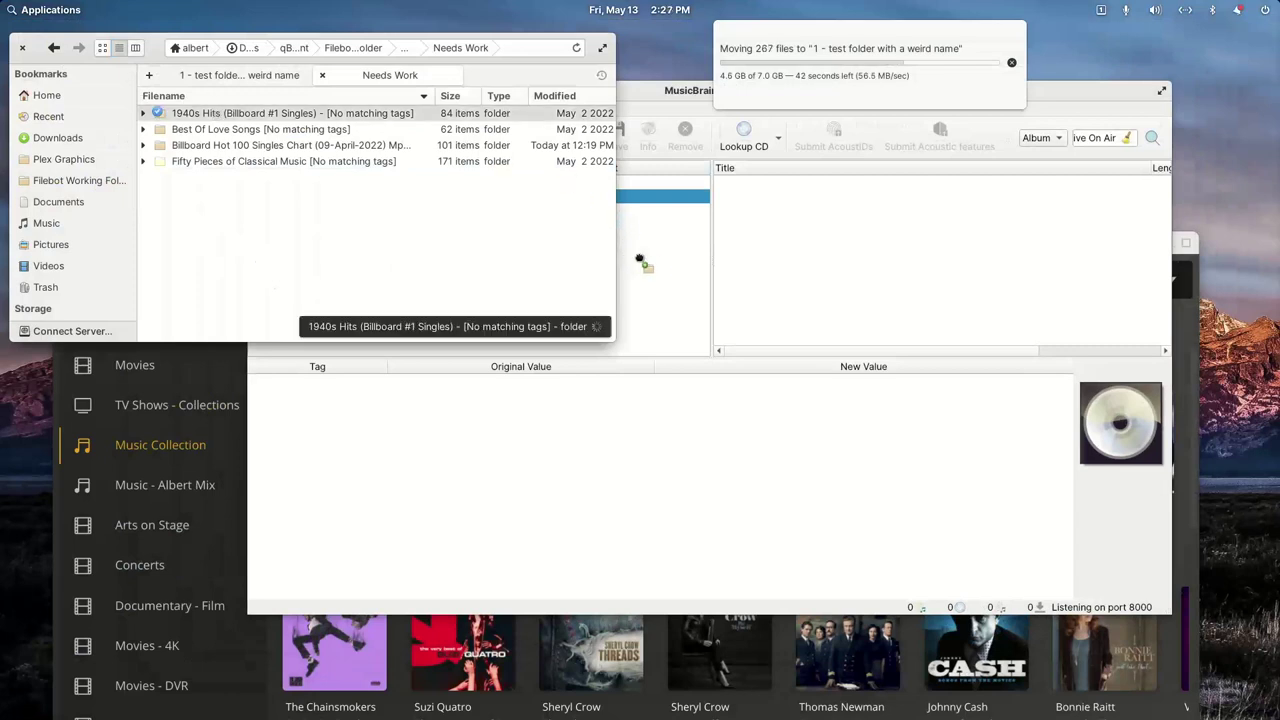
pyautogui.click(636, 95)
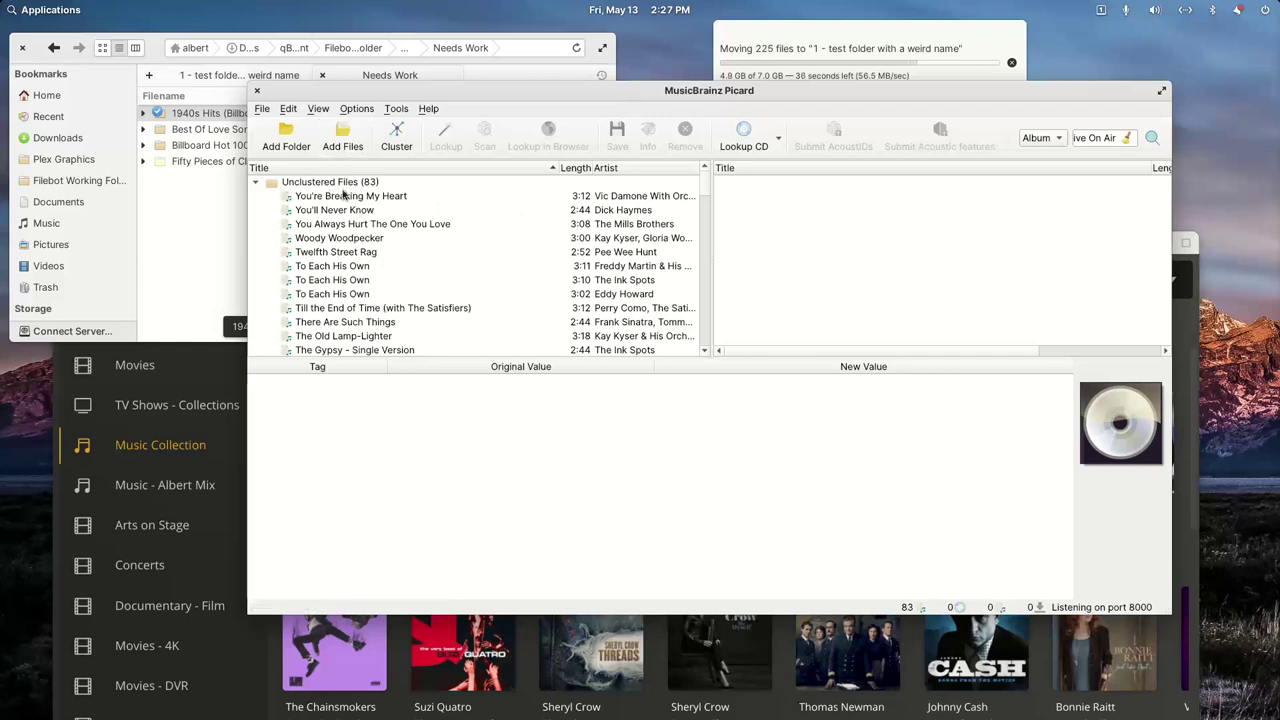
pyautogui.click(341, 186)
pyautogui.moveTo(434, 91); pyautogui.dragTo(524, 111)
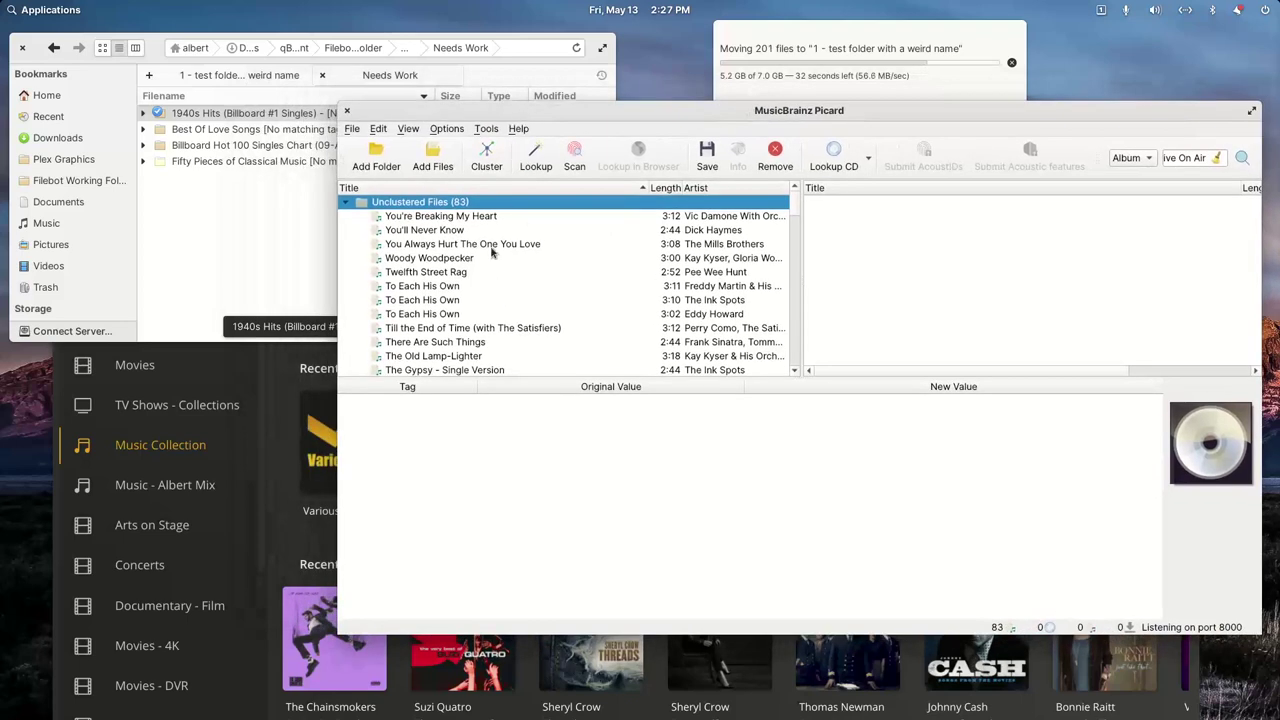
# Step: Select all the unclustered 1940s Hits tracks, from You're Breaking My Heart through Amapola
pyautogui.click(434, 219)
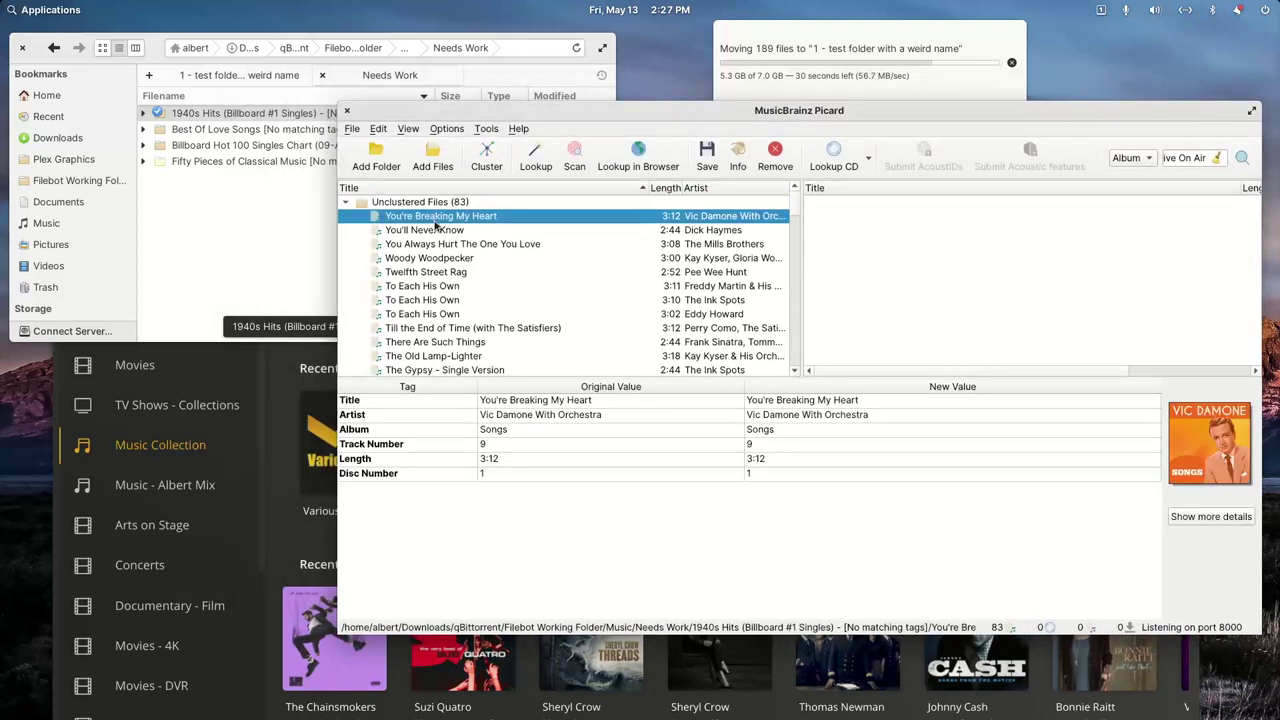
pyautogui.hotkey('shift', 'Down')
pyautogui.hotkey('shift', 'Down')
pyautogui.hotkey('shift', 'Down')
pyautogui.hotkey('shift', 'Down')
pyautogui.hotkey('shift', 'Down')
pyautogui.hotkey('shift', 'Down')
pyautogui.hotkey('shift', 'Down')
pyautogui.hotkey('shift', 'Down')
pyautogui.hotkey('shift', 'Down')
pyautogui.hotkey('shift', 'Down')
pyautogui.hotkey('shift', 'Down')
pyautogui.hotkey('shift', 'Down')
pyautogui.hotkey('shift', 'Down')
pyautogui.hotkey('shift', 'Down')
pyautogui.hotkey('shift', 'Down')
pyautogui.hotkey('shift', 'Down')
pyautogui.hotkey('shift', 'Down')
pyautogui.hotkey('shift', 'Down')
pyautogui.hotkey('shift', 'Down')
pyautogui.hotkey('shift', 'Down')
pyautogui.hotkey('shift', 'Down')
pyautogui.hotkey('shift', 'Down')
pyautogui.hotkey('shift', 'Down')
pyautogui.hotkey('shift', 'Down')
pyautogui.hotkey('shift', 'Down')
pyautogui.hotkey('shift', 'Down')
pyautogui.hotkey('shift', 'Down')
pyautogui.hotkey('shift', 'Down')
pyautogui.hotkey('shift', 'Down')
pyautogui.hotkey('shift', 'Down')
pyautogui.hotkey('shift', 'Down')
pyautogui.hotkey('shift', 'Down')
pyautogui.hotkey('shift', 'Down')
pyautogui.hotkey('shift', 'Down')
pyautogui.hotkey('shift', 'Down')
pyautogui.hotkey('shift', 'Down')
pyautogui.hotkey('shift', 'Down')
pyautogui.hotkey('shift', 'Down')
pyautogui.hotkey('shift', 'Down')
pyautogui.hotkey('shift', 'Down')
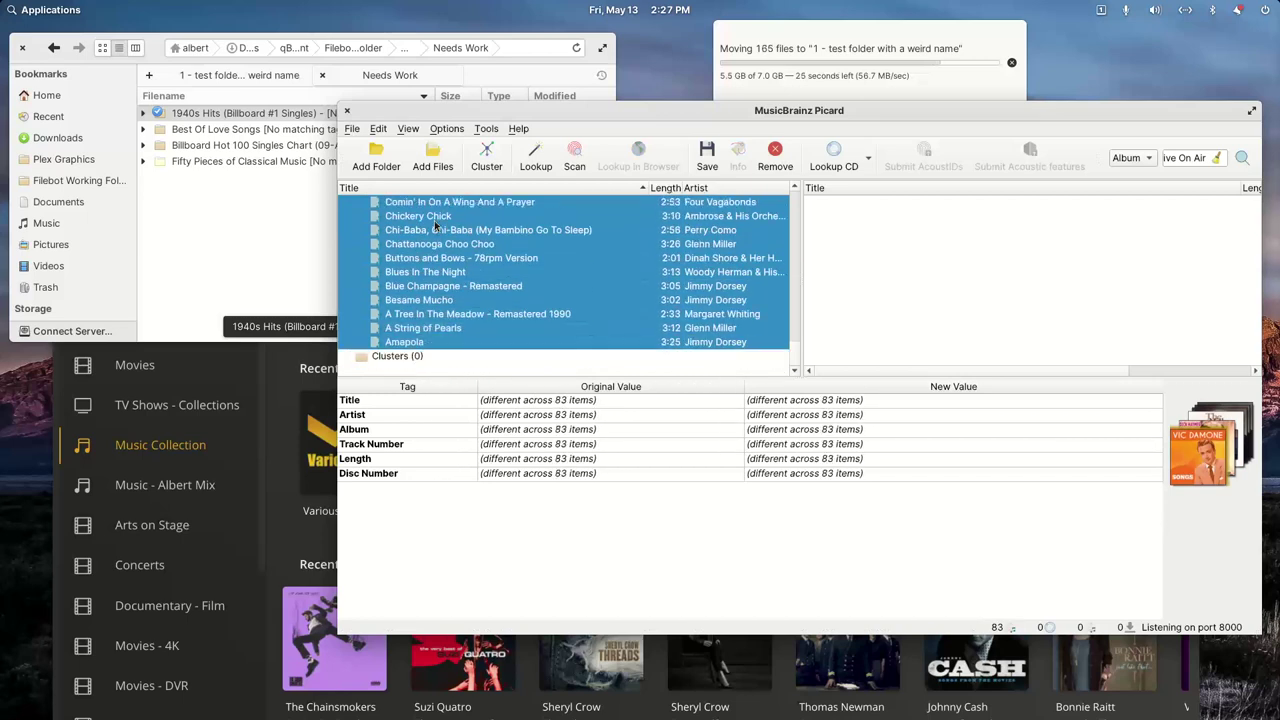
# Step: Copy the text "1940s Hits (Billboard #1 Singles)" from the folder's name in the file manager, leaving the folder name as it is
pyautogui.click(222, 118)
pyautogui.rightClick(222, 118)
pyautogui.click(368, 325)
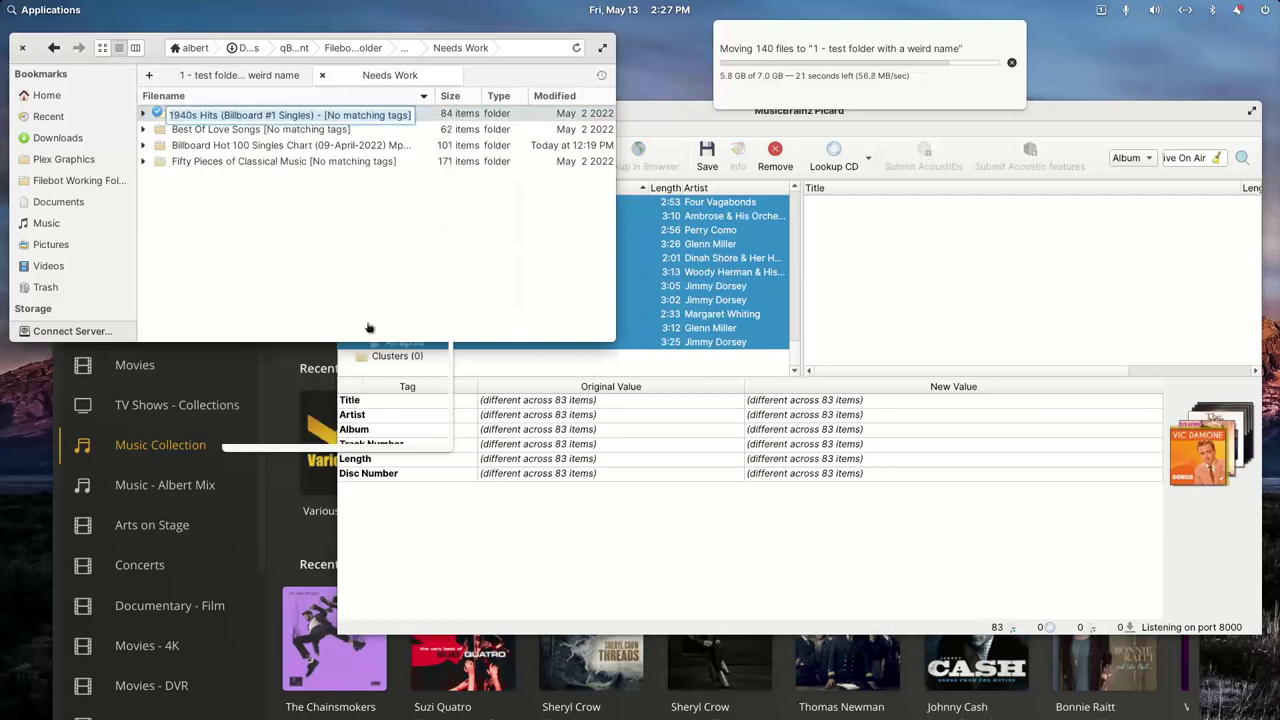
pyautogui.press('Home')
pyautogui.hotkey('ctrl', 'shift', 'Right')
pyautogui.hotkey('ctrl', 'shift', 'Right')
pyautogui.hotkey('ctrl', 'shift', 'Right')
pyautogui.hotkey('ctrl', 'shift', 'Right')
pyautogui.hotkey('ctrl', 'shift', 'Right')
pyautogui.hotkey('ctrl', 'c')
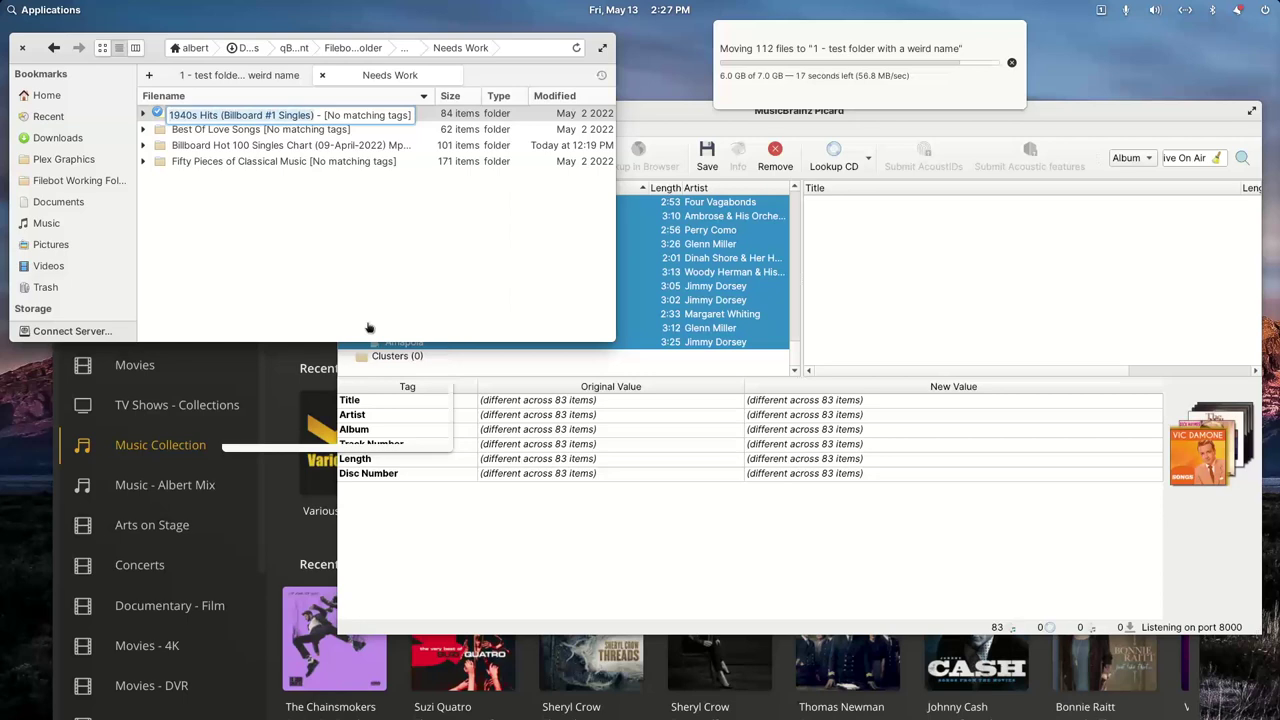
pyautogui.press('Escape')
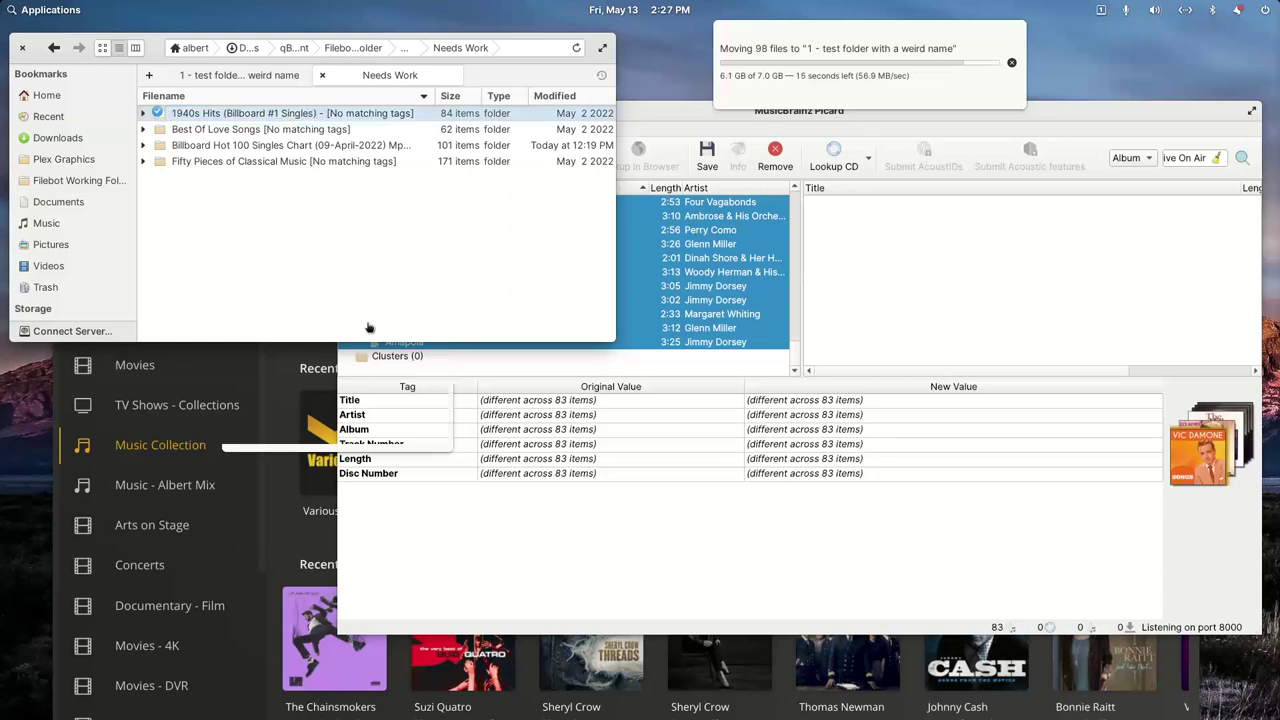
# Step: In MusicBrainz Picard, set the album of the selected tracks to "1940s Hits - Billboard #1 Singles" and save the files
pyautogui.click(676, 117)
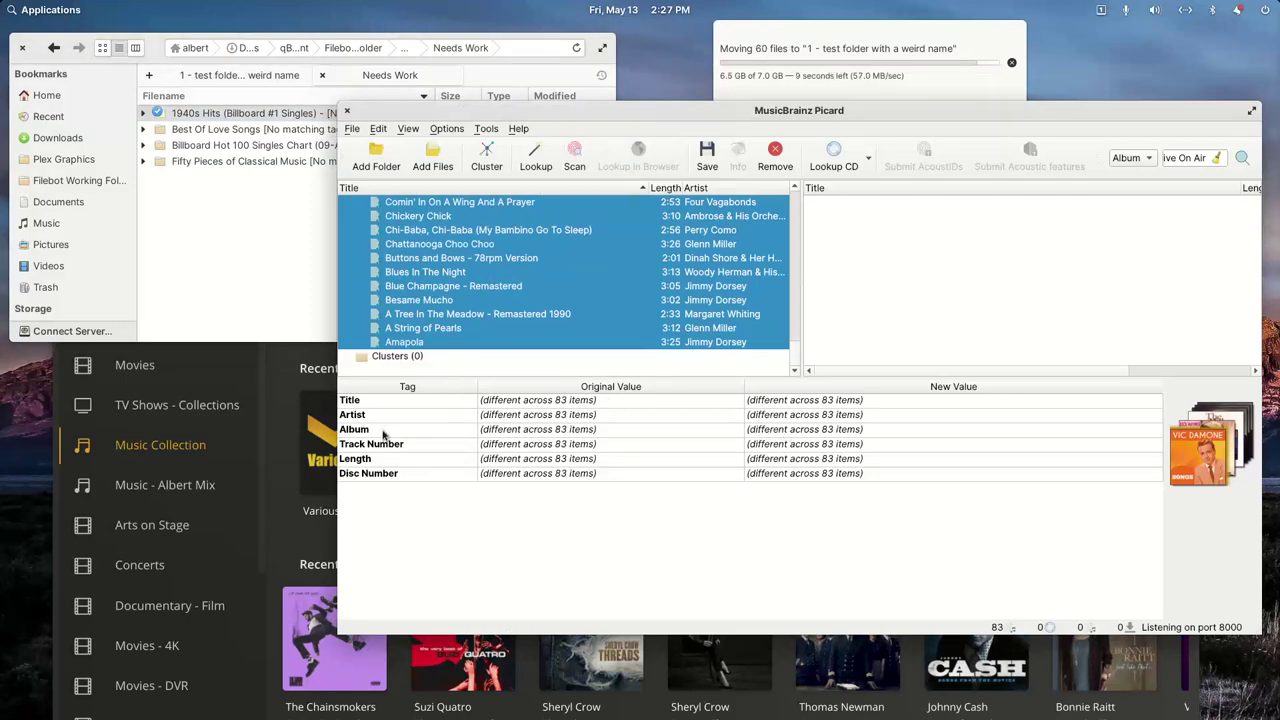
pyautogui.doubleClick(774, 430)
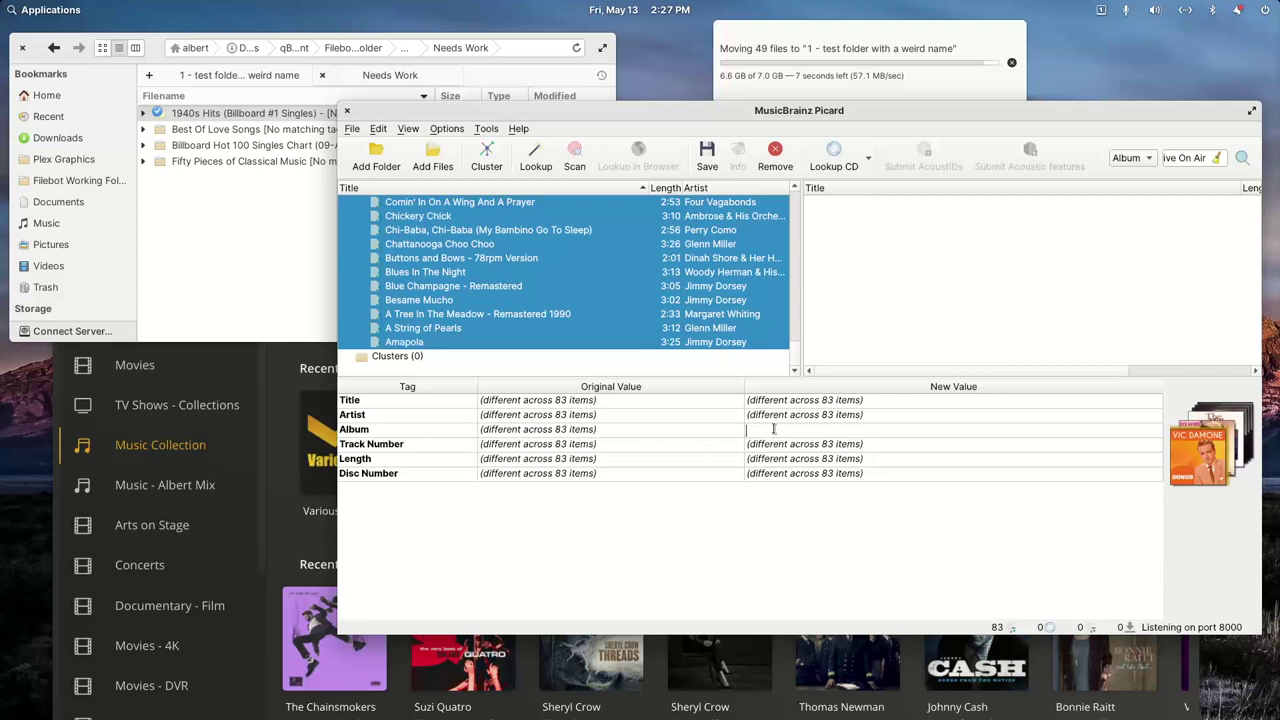
pyautogui.hotkey('ctrl', 'v')
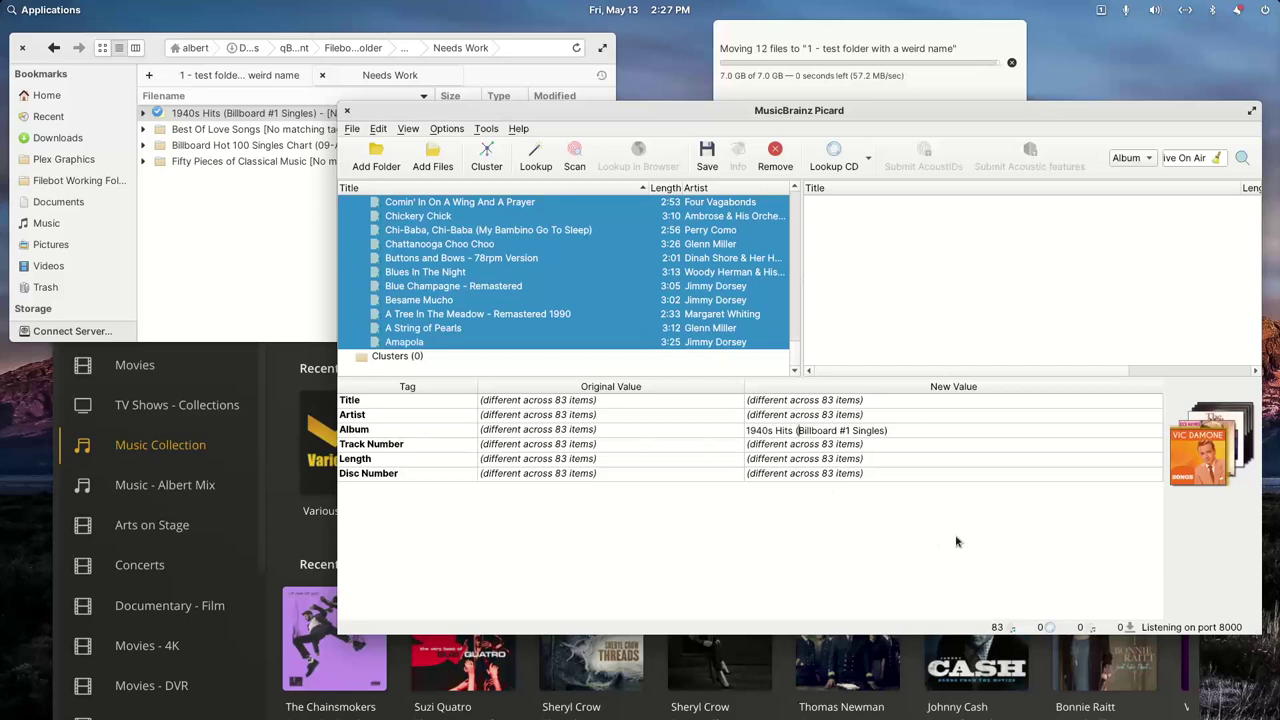
pyautogui.press('BackSpace')
pyautogui.write('-')
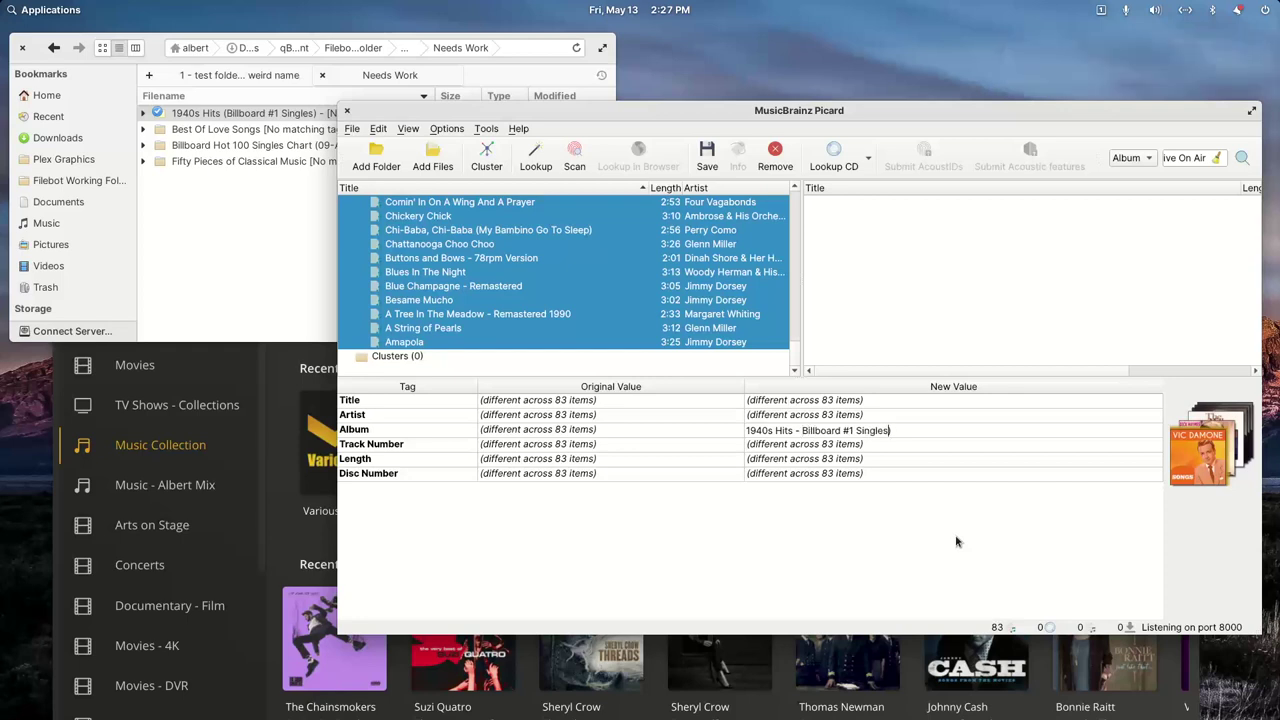
pyautogui.press('Return')
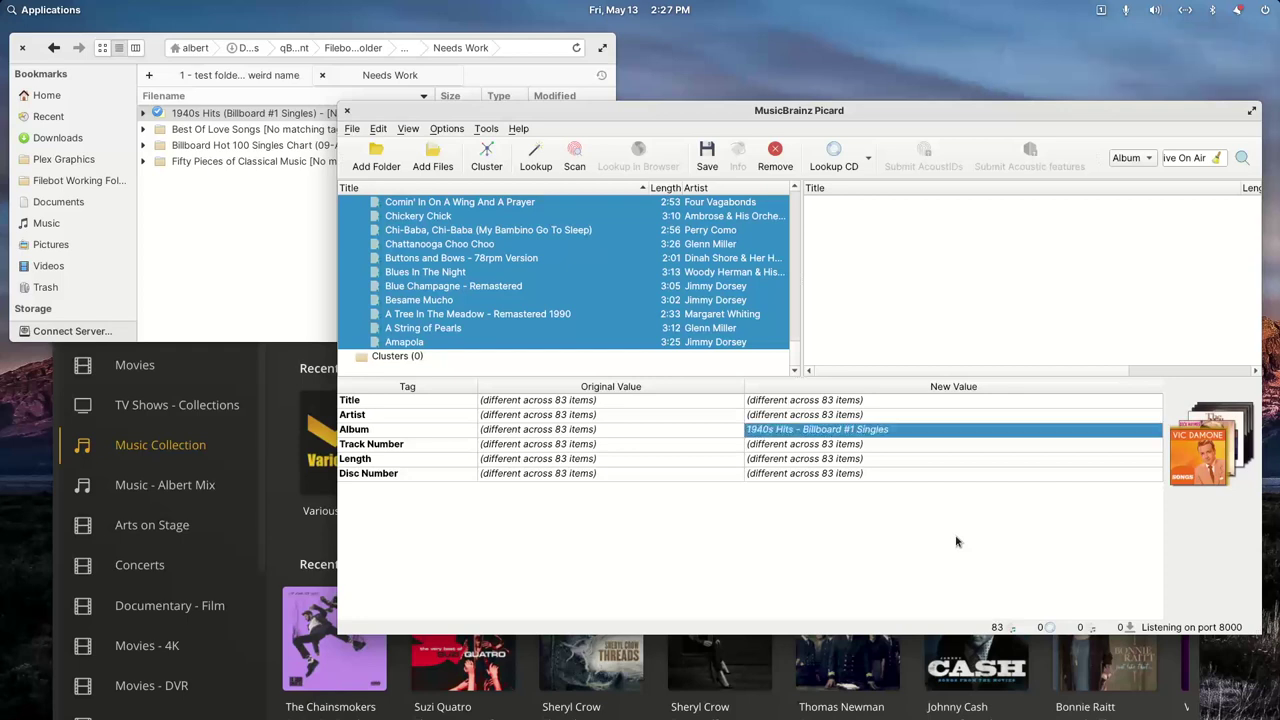
pyautogui.click(708, 155)
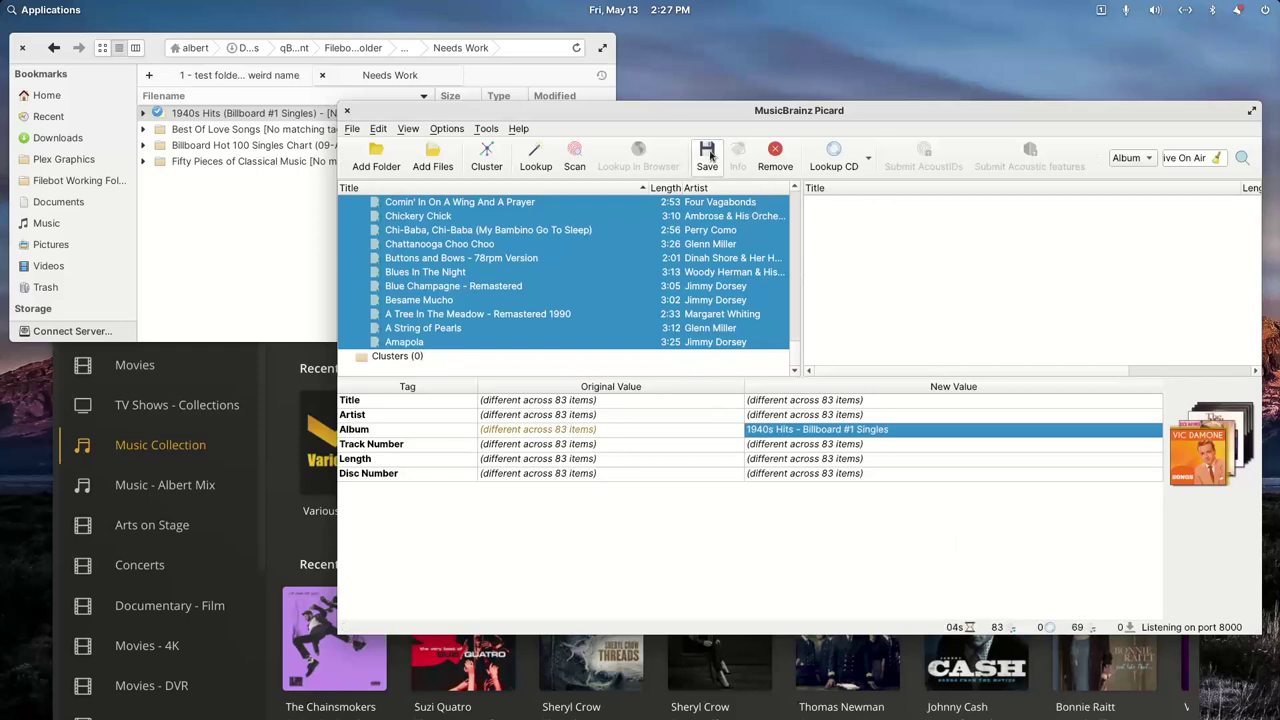
# Step: Cluster the 1940s Hits files, add a date tag of 2020 to the whole cluster, and save it
pyautogui.click(486, 174)
pyautogui.click(482, 231)
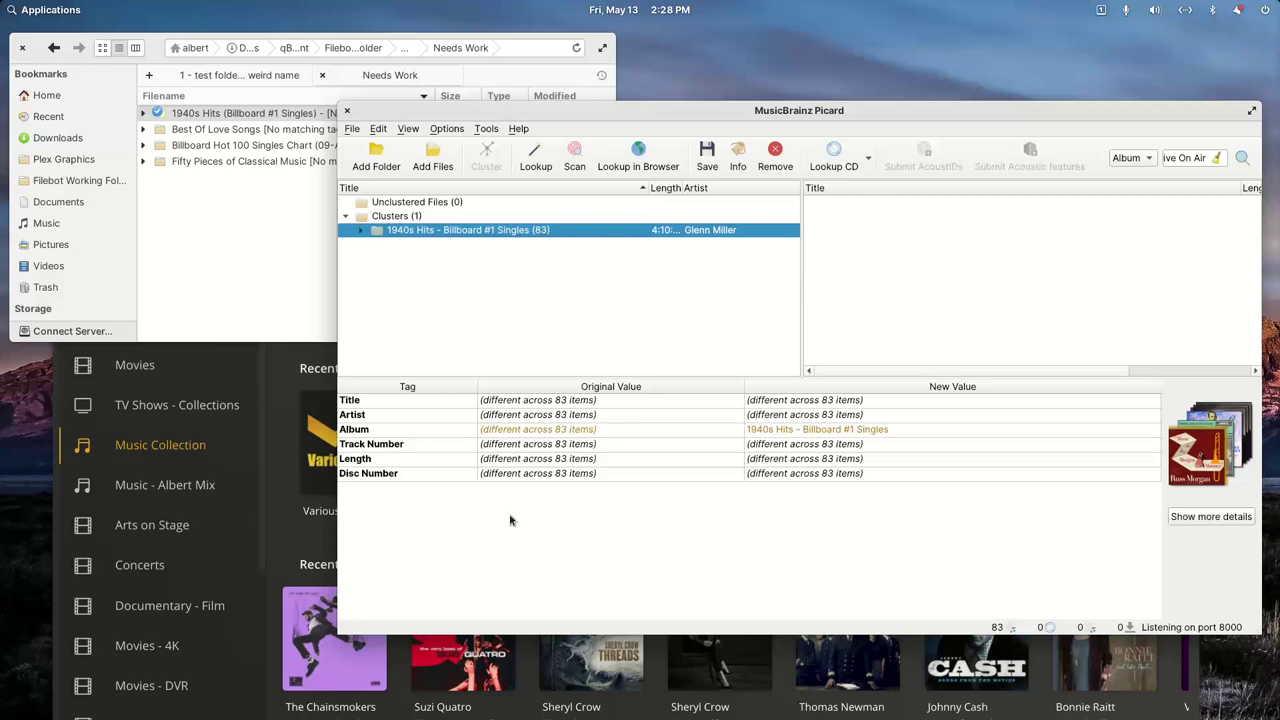
pyautogui.rightClick(377, 405)
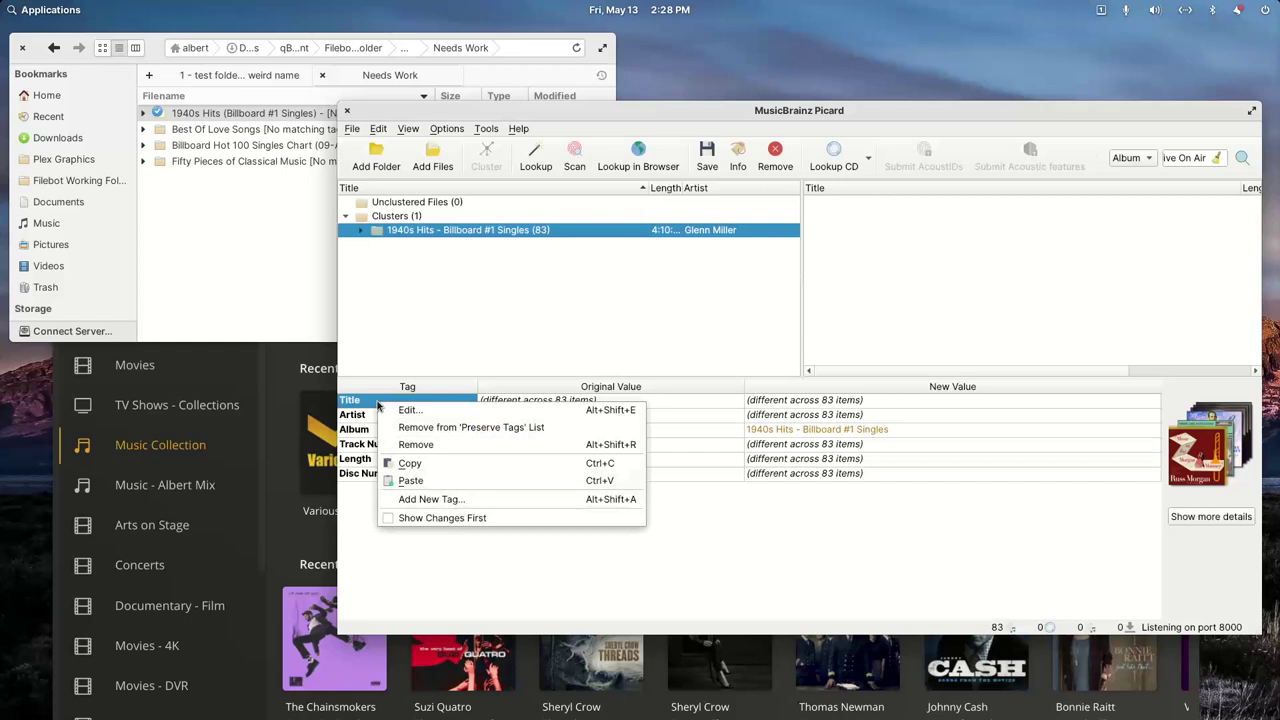
pyautogui.click(423, 500)
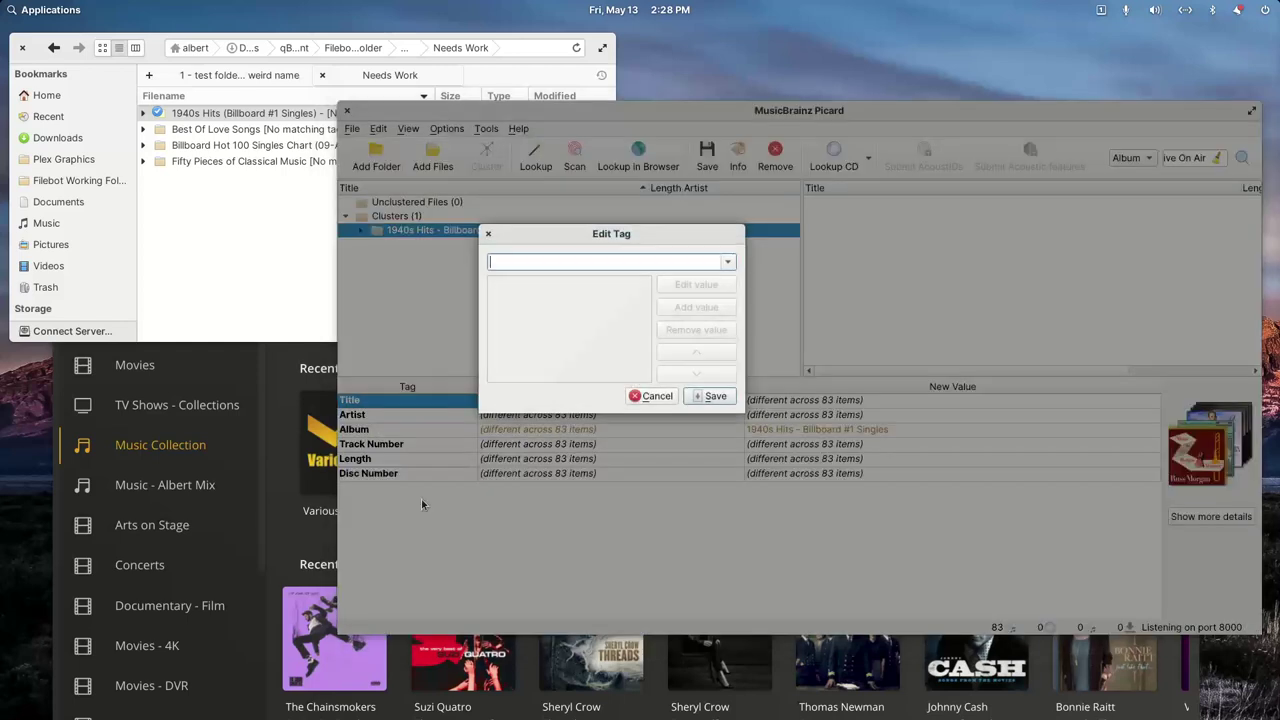
pyautogui.write('da')
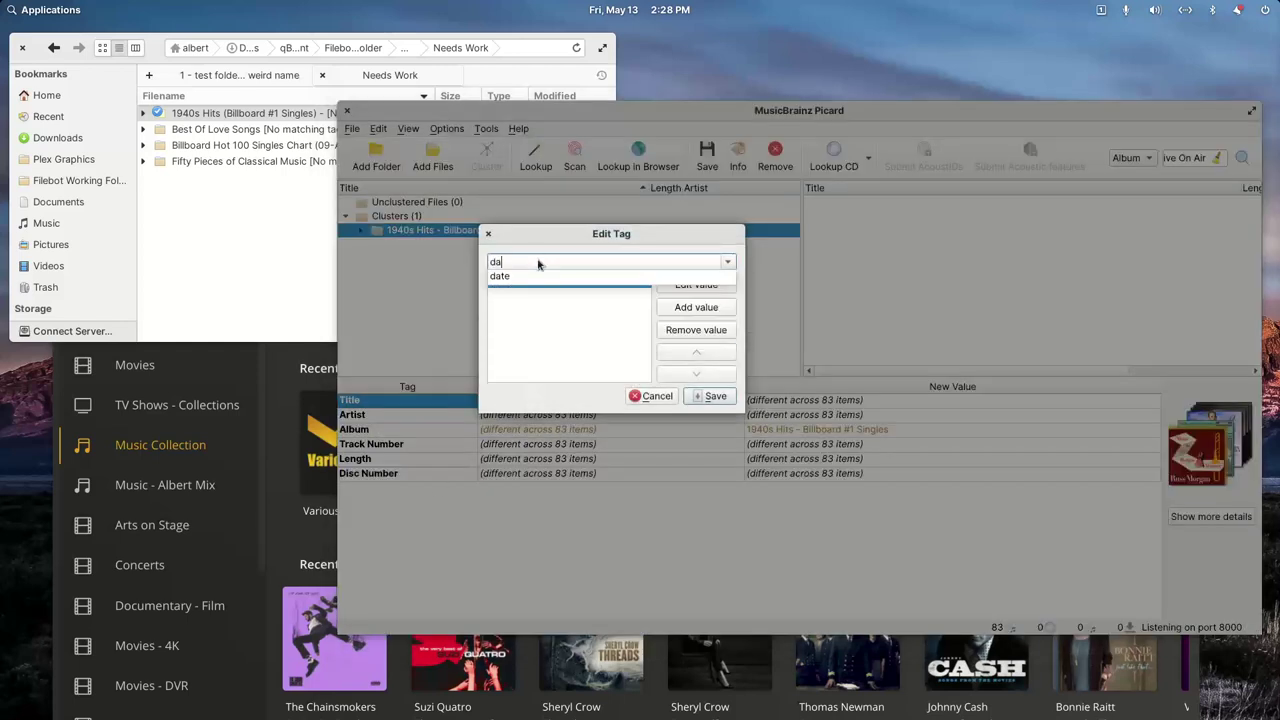
pyautogui.click(523, 277)
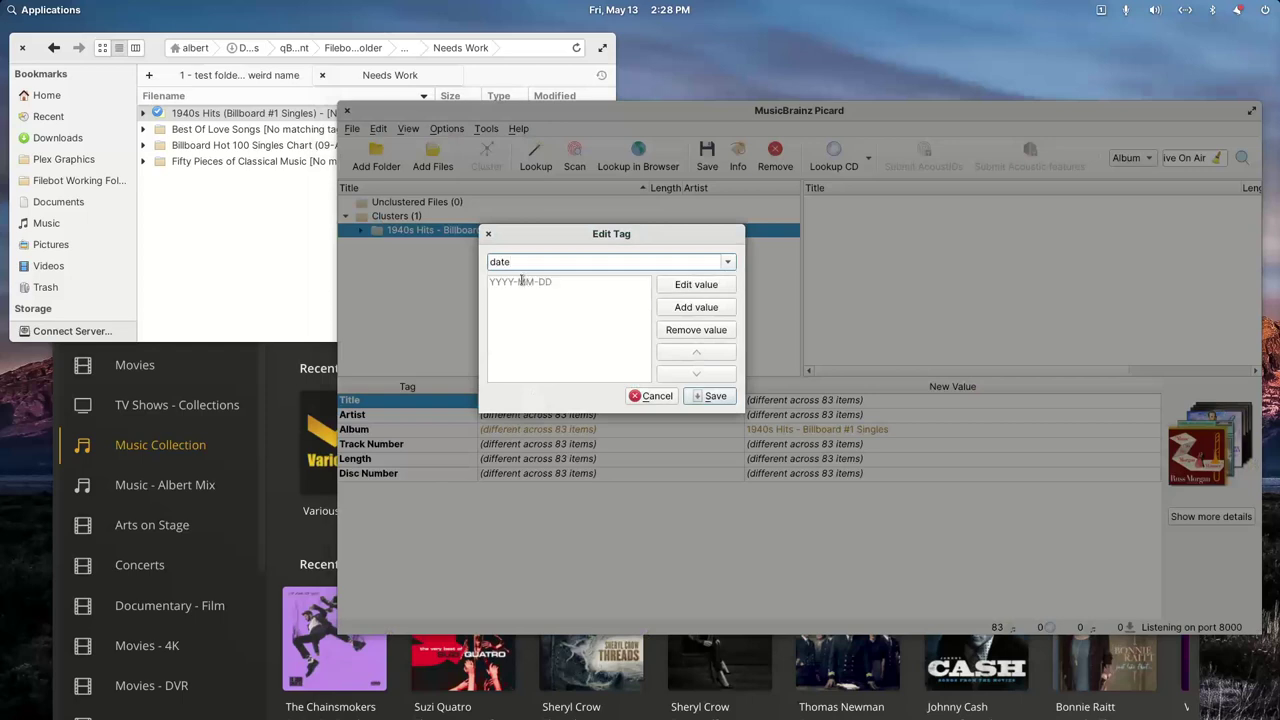
pyautogui.click(521, 281)
pyautogui.write('2020')
pyautogui.click(714, 397)
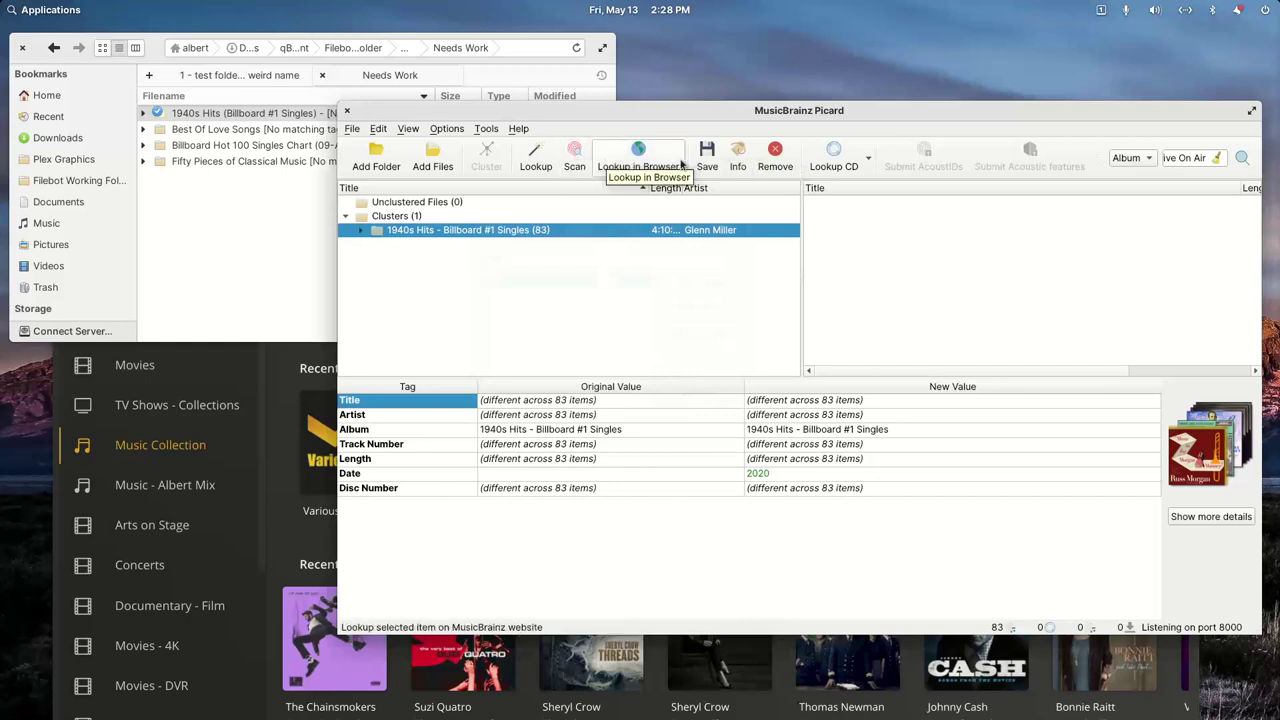
pyautogui.click(716, 158)
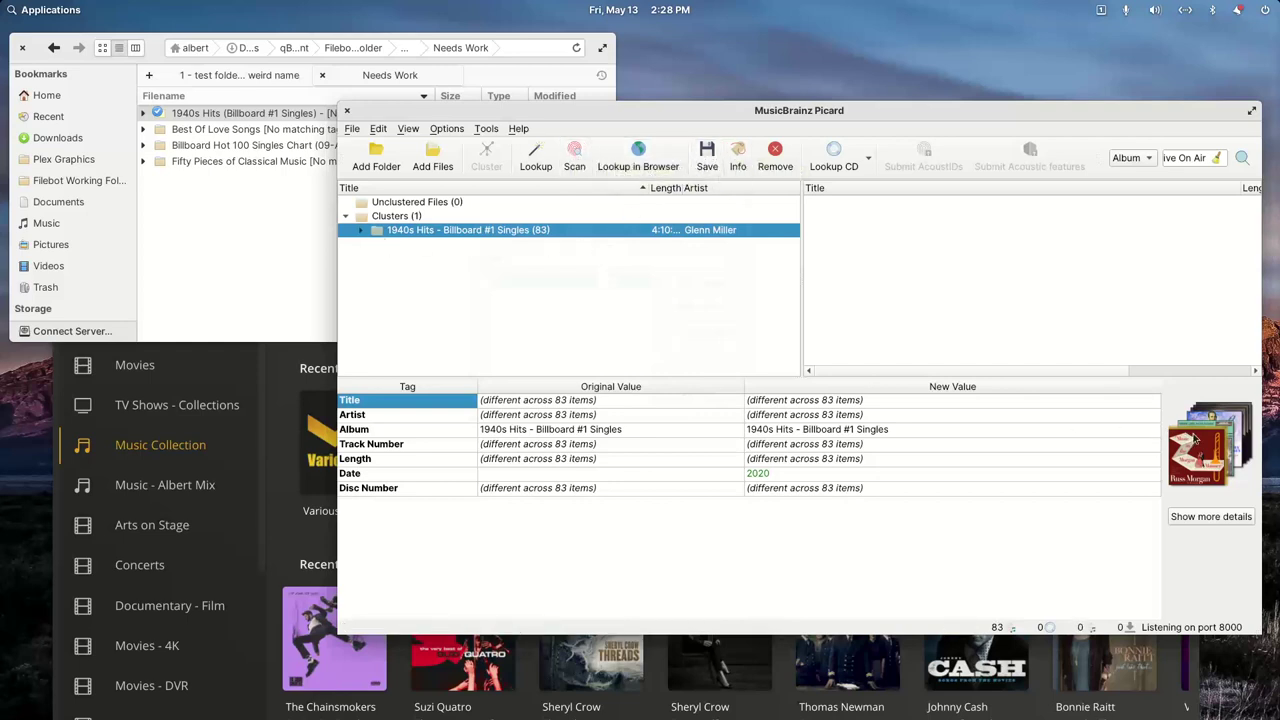
# Step: Examine the album and date tags of several tracks in the 1940s Hits cluster, then collapse and reselect the cluster
pyautogui.click(362, 232)
pyautogui.click(470, 286)
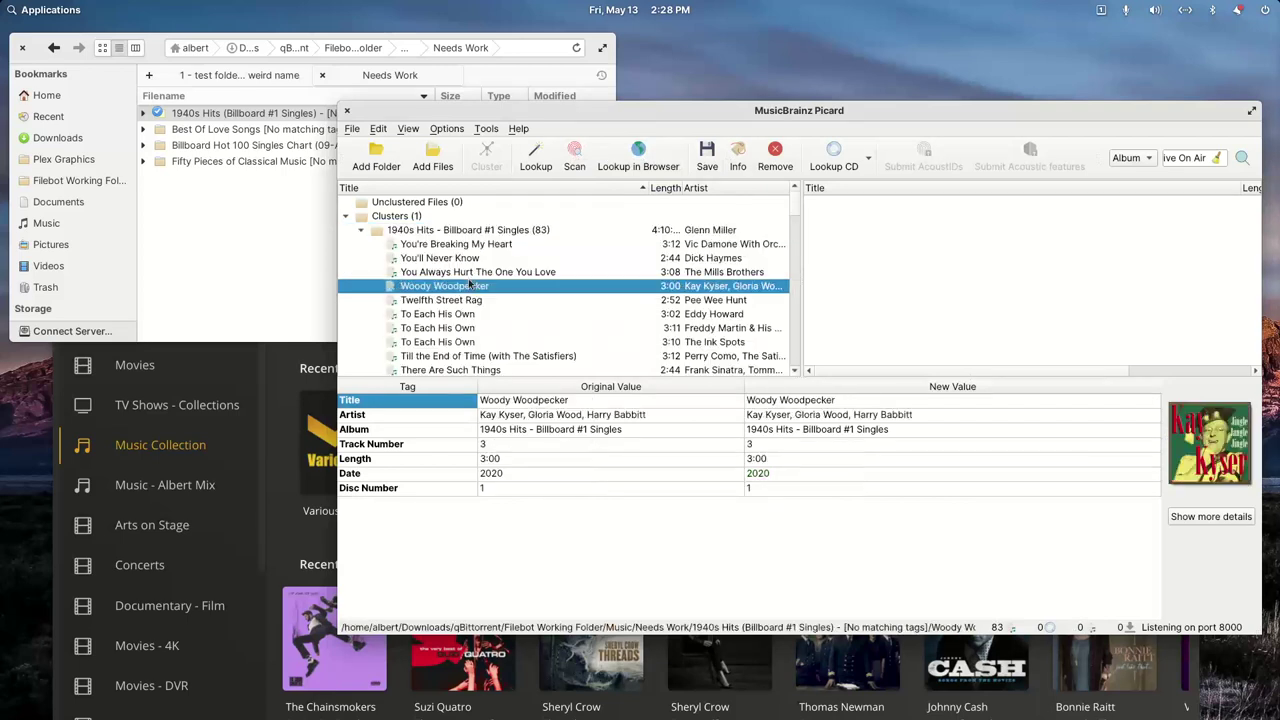
pyautogui.click(455, 315)
pyautogui.click(462, 329)
pyautogui.scroll(-4, 465, 332)
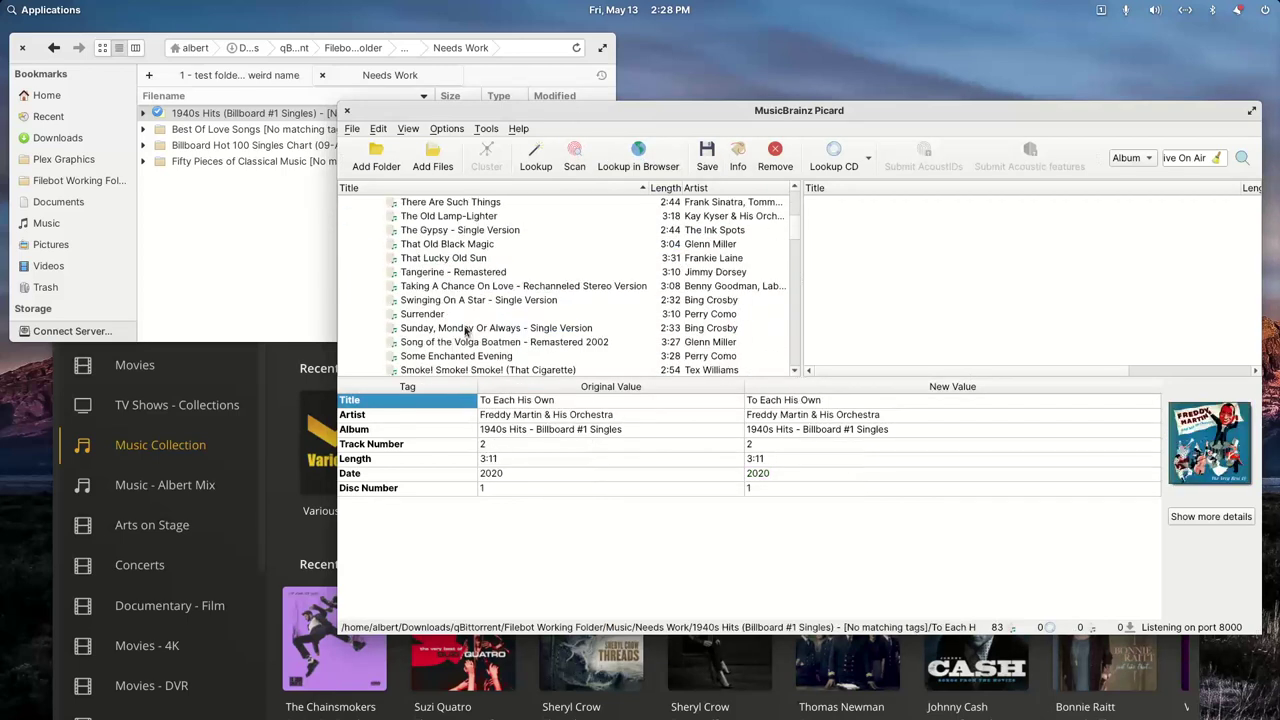
pyautogui.click(465, 330)
pyautogui.scroll(-4, 465, 330)
pyautogui.click(476, 303)
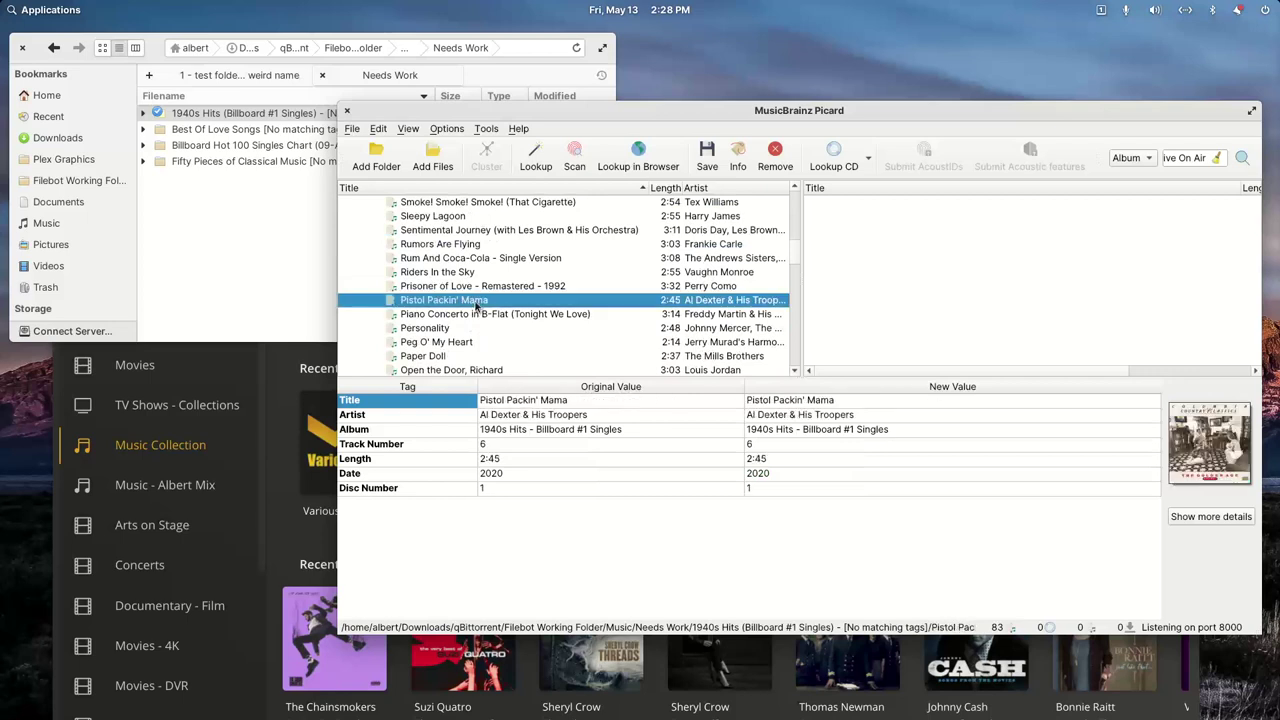
pyautogui.scroll(-1, 476, 305)
pyautogui.scroll(8, 472, 325)
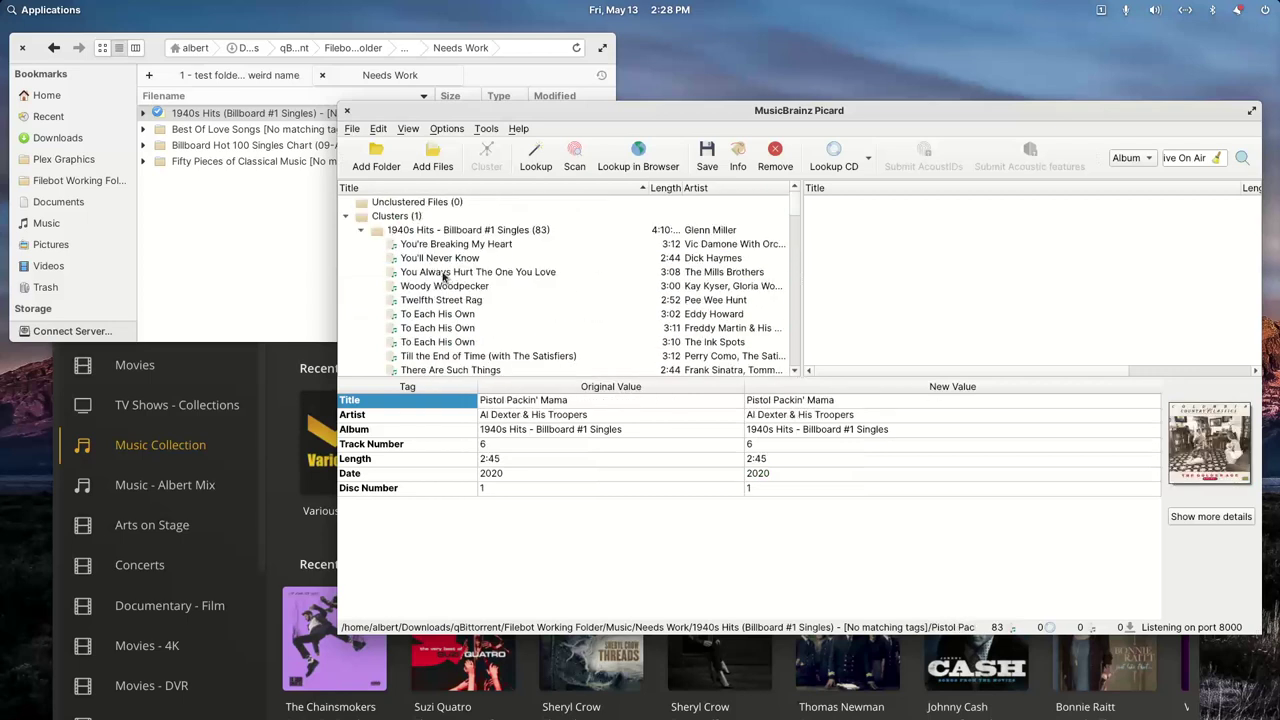
pyautogui.click(361, 230)
pyautogui.click(420, 234)
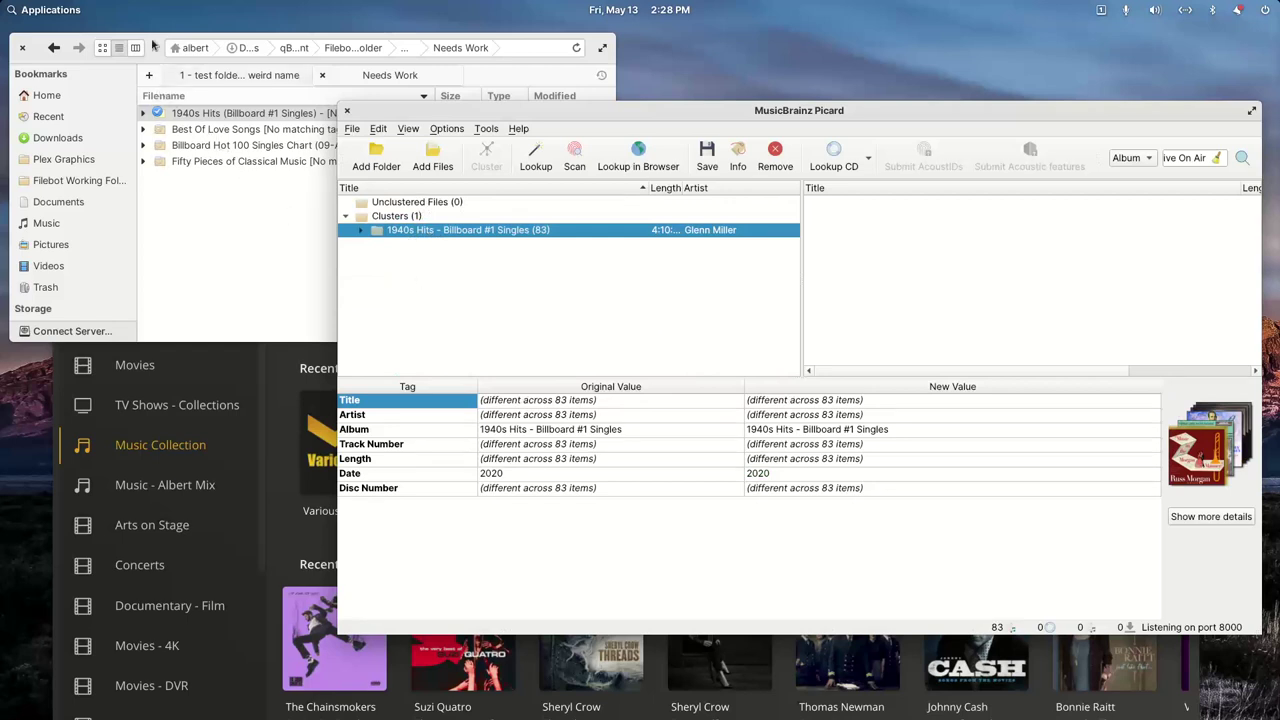
# Step: Apply the image 1.jpg from the 1940s Hits folder as cover art for the whole cluster and save the files
pyautogui.doubleClick(174, 112)
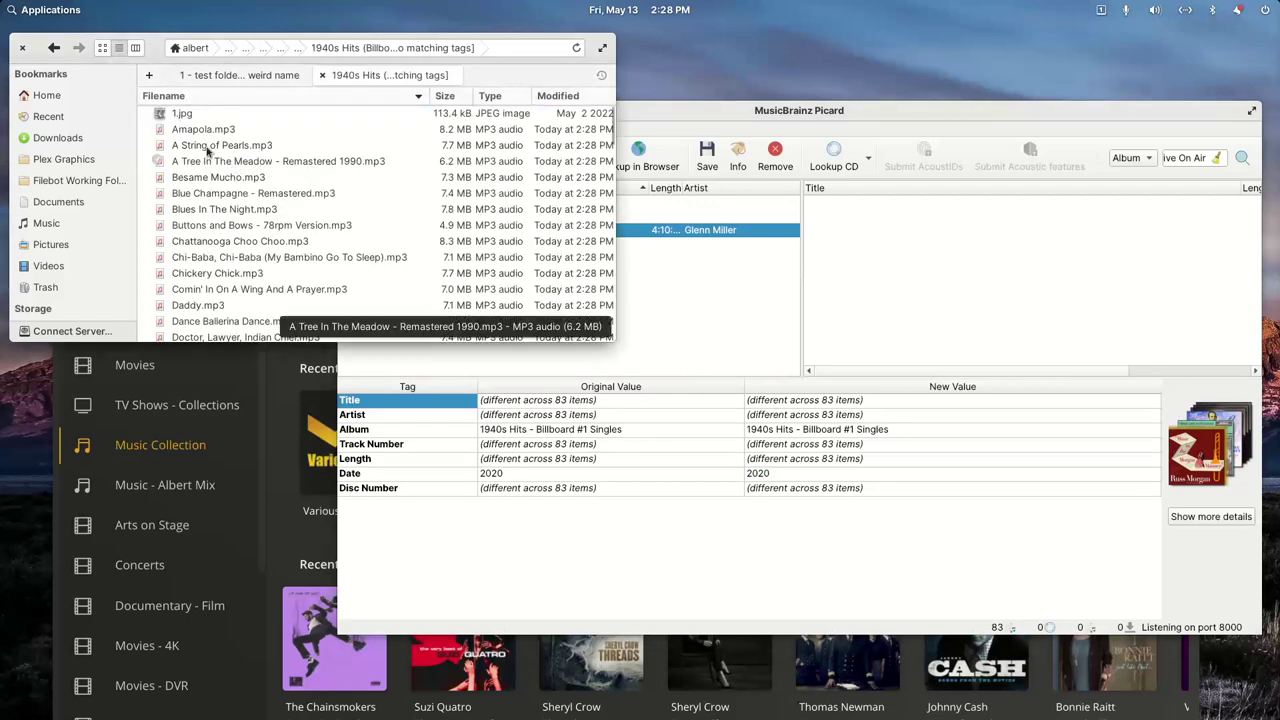
pyautogui.doubleClick(184, 118)
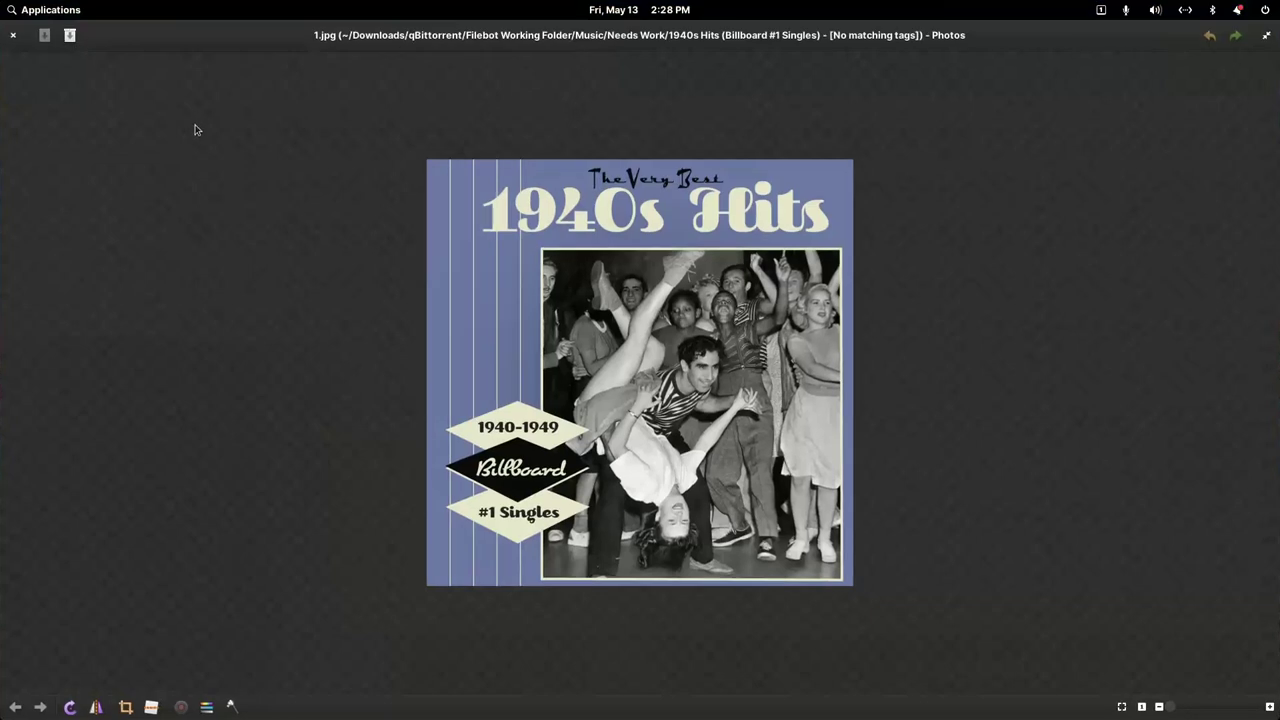
pyautogui.click(14, 38)
pyautogui.moveTo(1067, 404); pyautogui.dragTo(1196, 448)
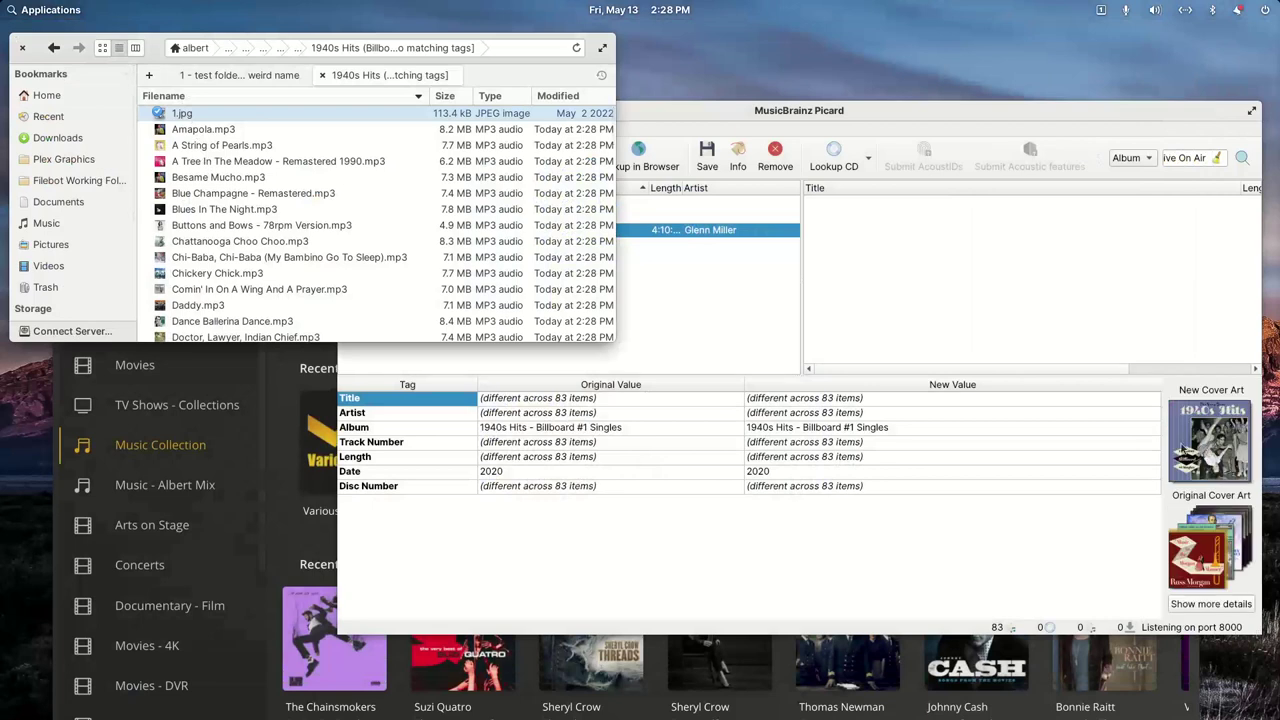
pyautogui.click(718, 118)
pyautogui.click(718, 155)
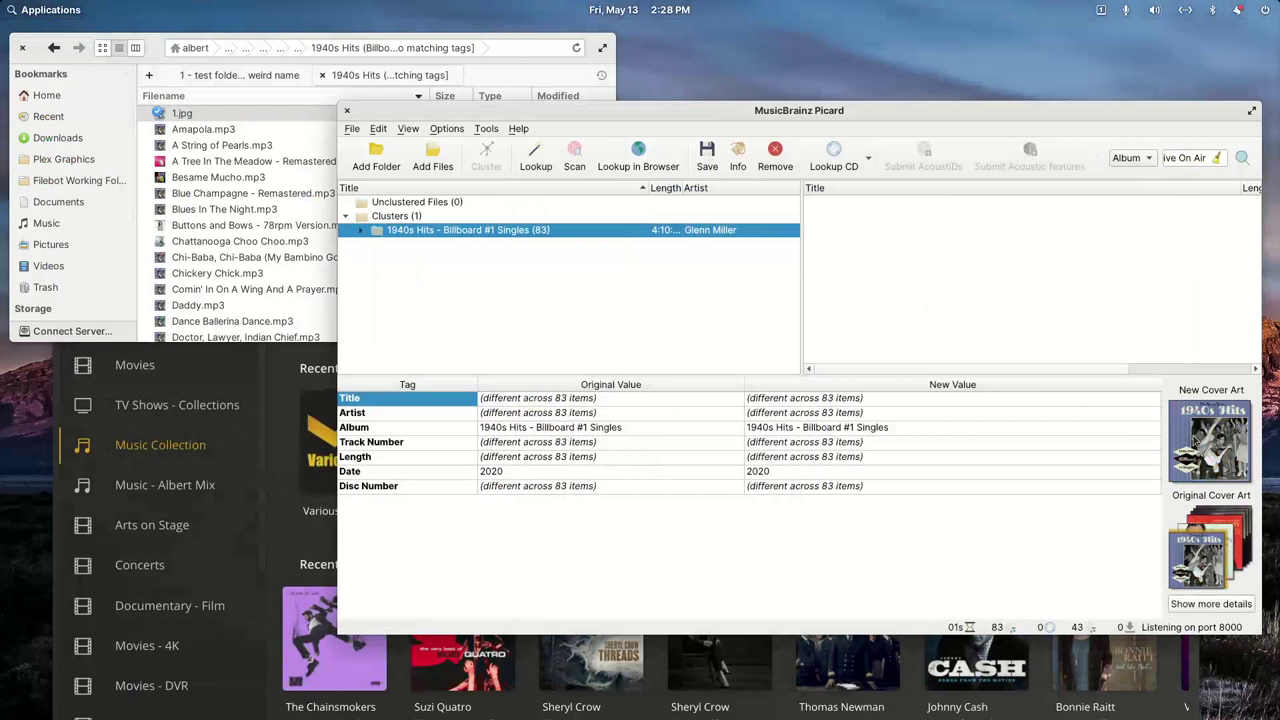
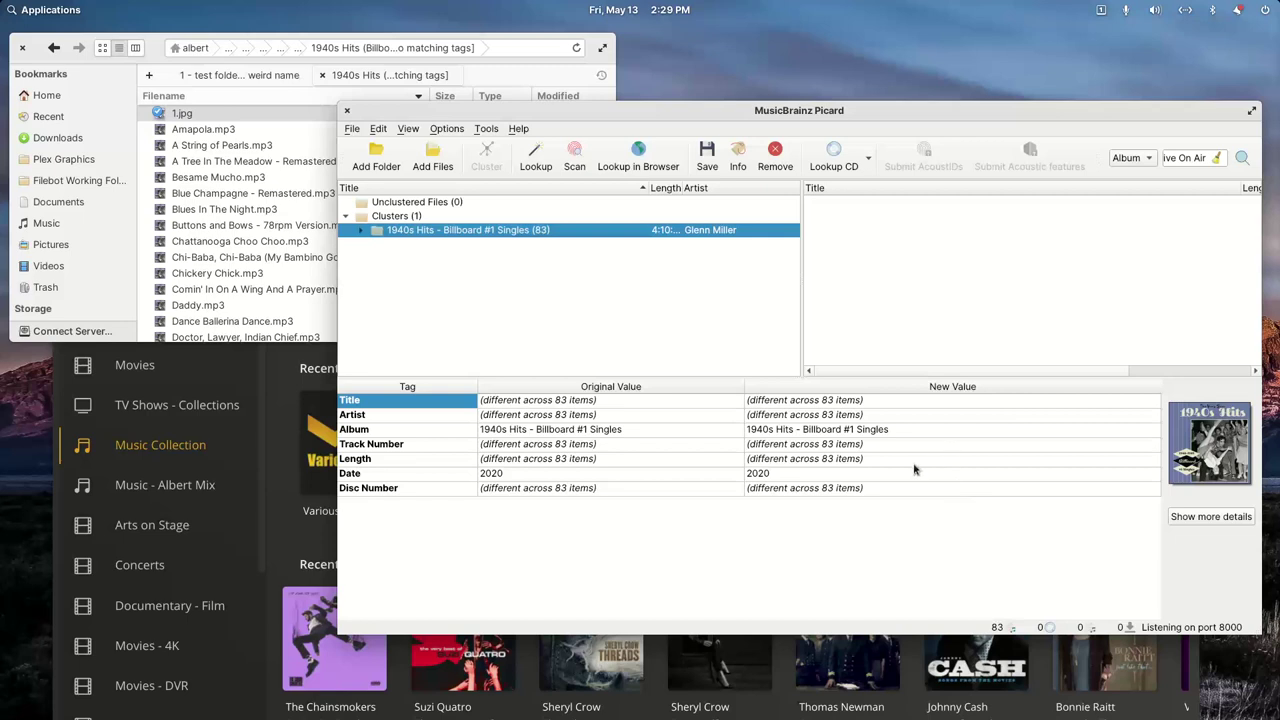
# Step: Remove the finished 1940s Hits cluster from Picard and load the Best Of Love Songs folder from Needs Work
pyautogui.rightClick(488, 234)
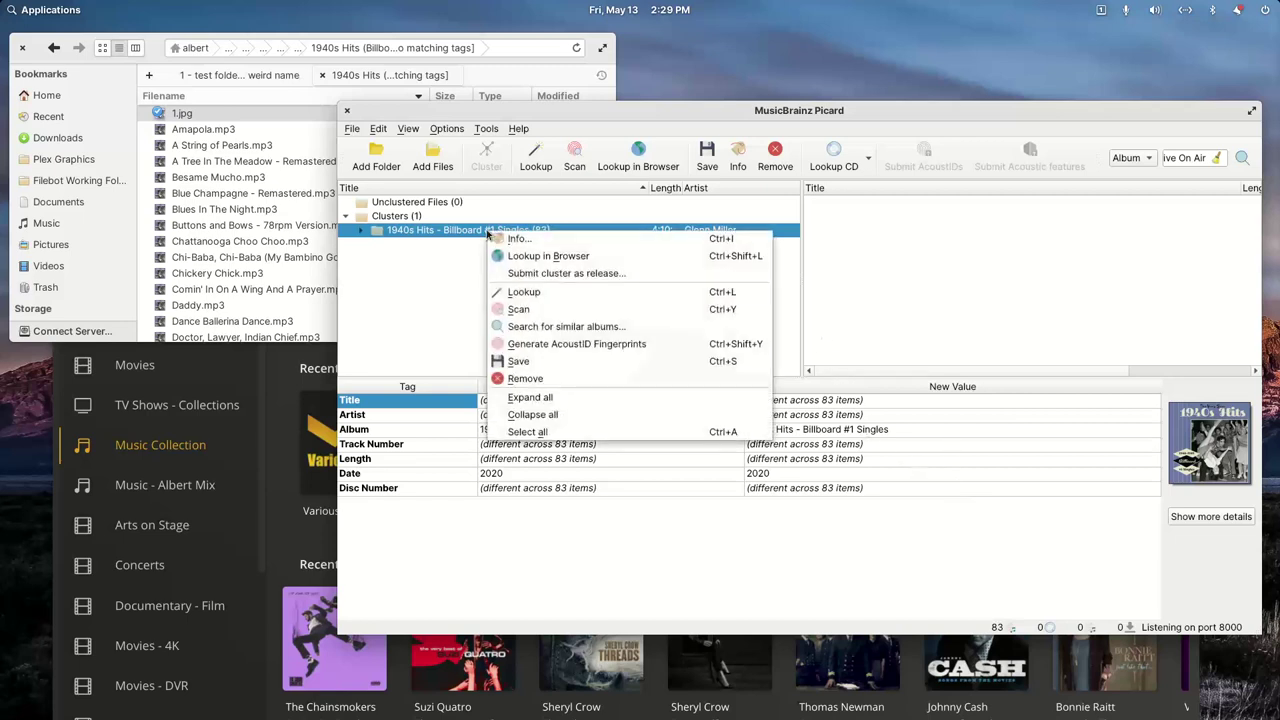
pyautogui.click(538, 378)
pyautogui.click(54, 47)
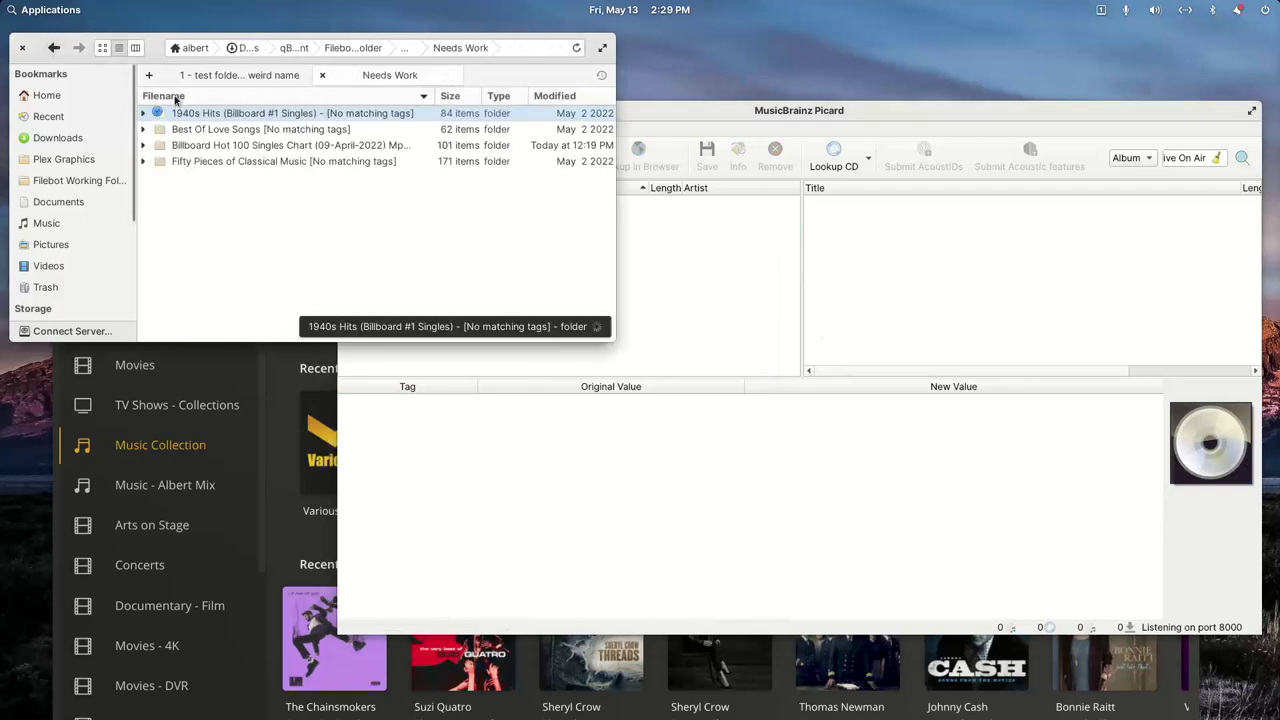
pyautogui.moveTo(206, 128); pyautogui.dragTo(653, 233)
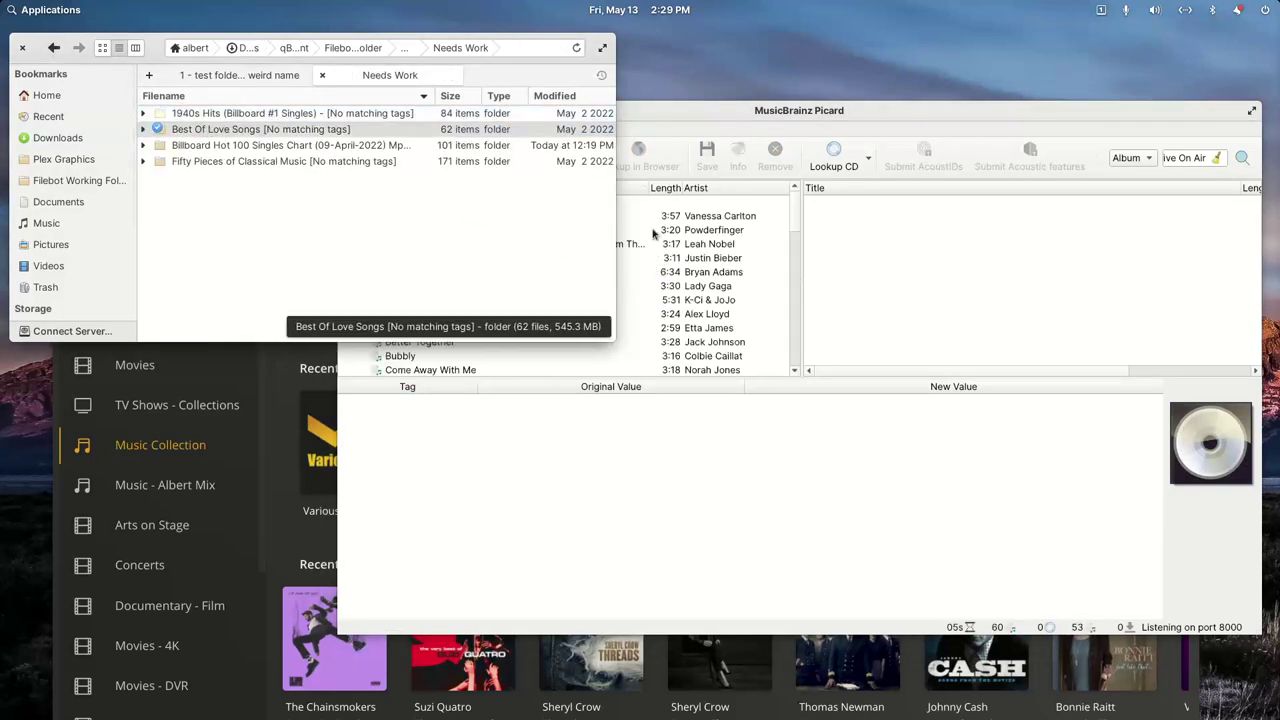
# Step: Copy the text "Best Of Love Songs" from the folder's name in the file manager, leaving the folder name as it is
pyautogui.rightClick(242, 130)
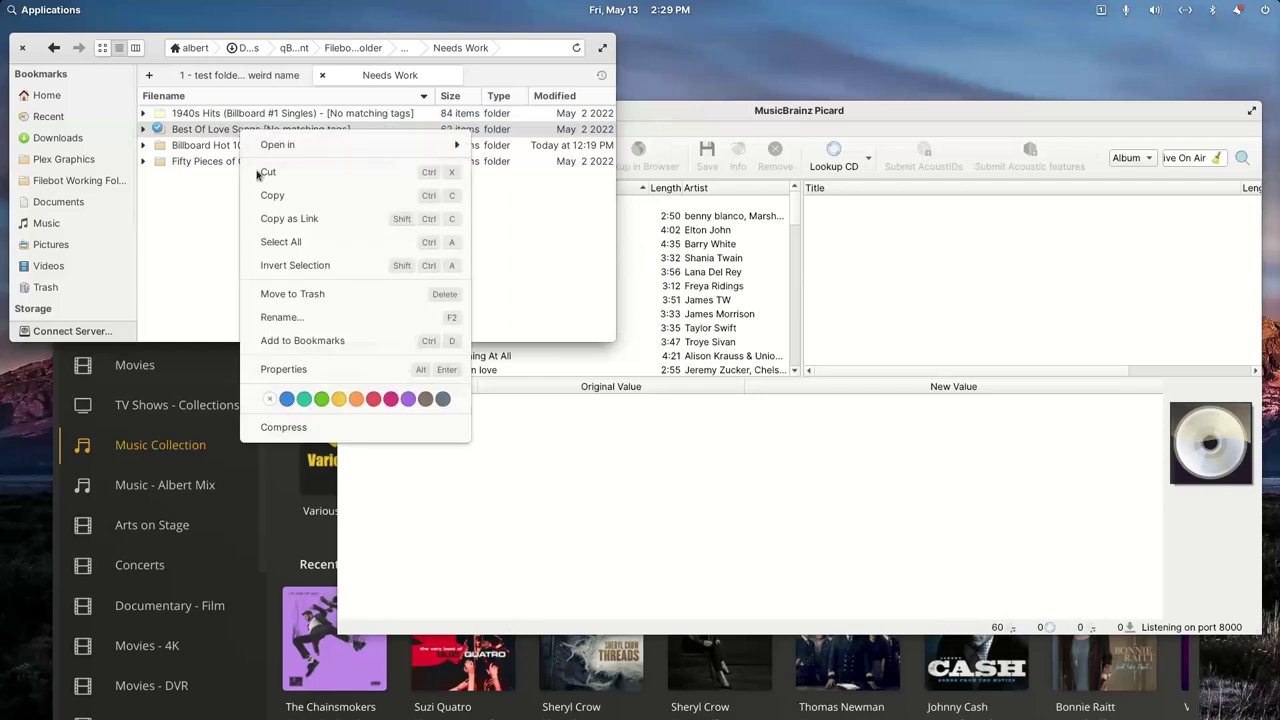
pyautogui.click(290, 318)
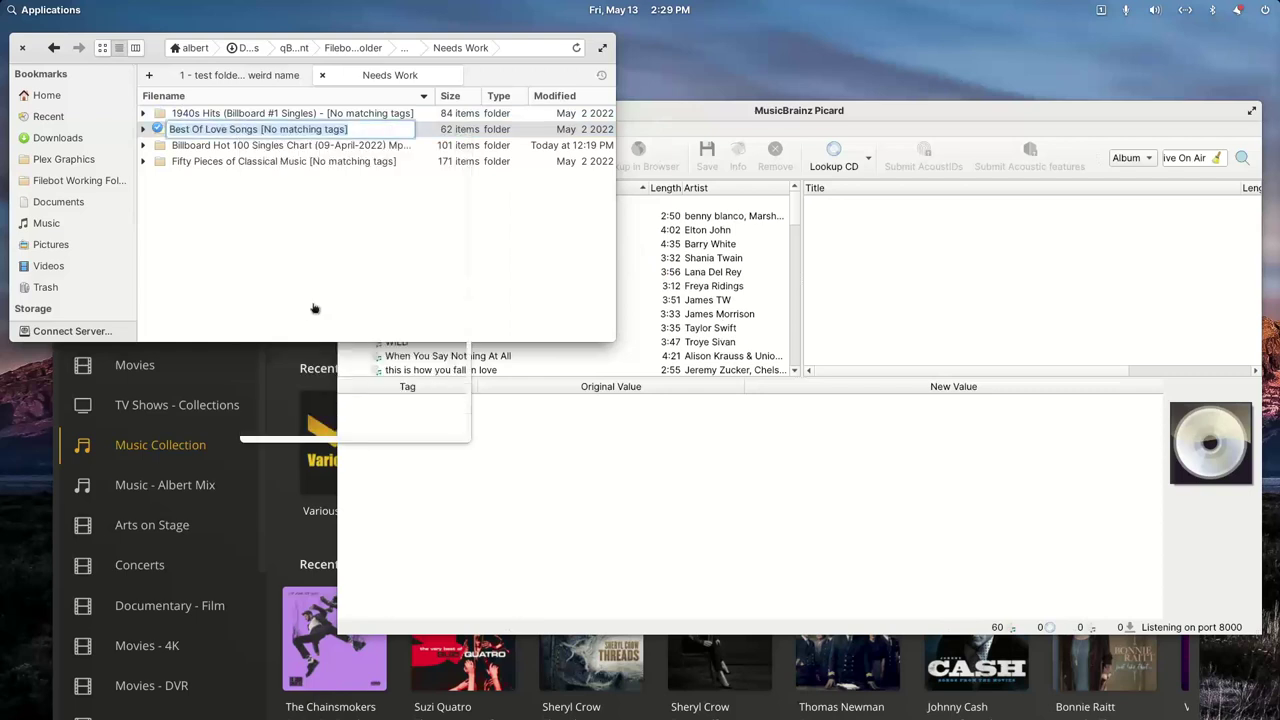
pyautogui.hotkey('shift', 'ctrl', 'Right')
pyautogui.hotkey('shift', 'ctrl', 'Right')
pyautogui.hotkey('shift', 'ctrl', 'Right')
pyautogui.hotkey('ctrl', 'c')
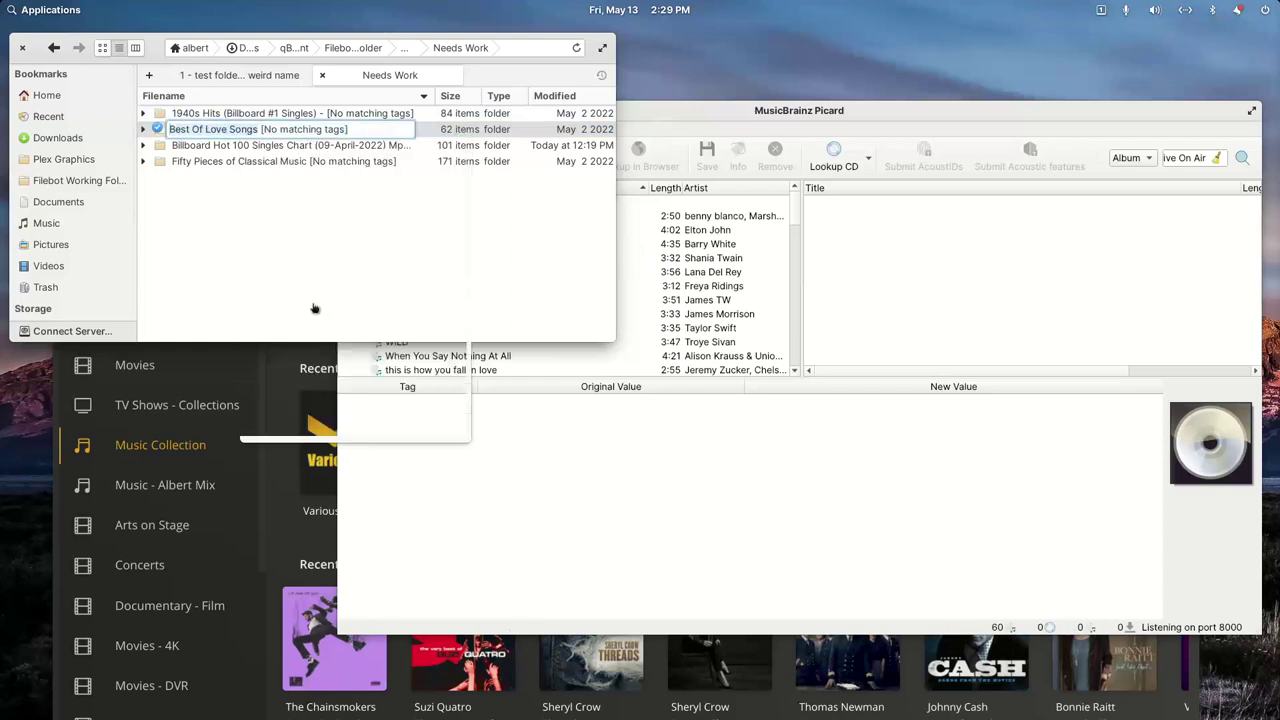
pyautogui.press('Escape')
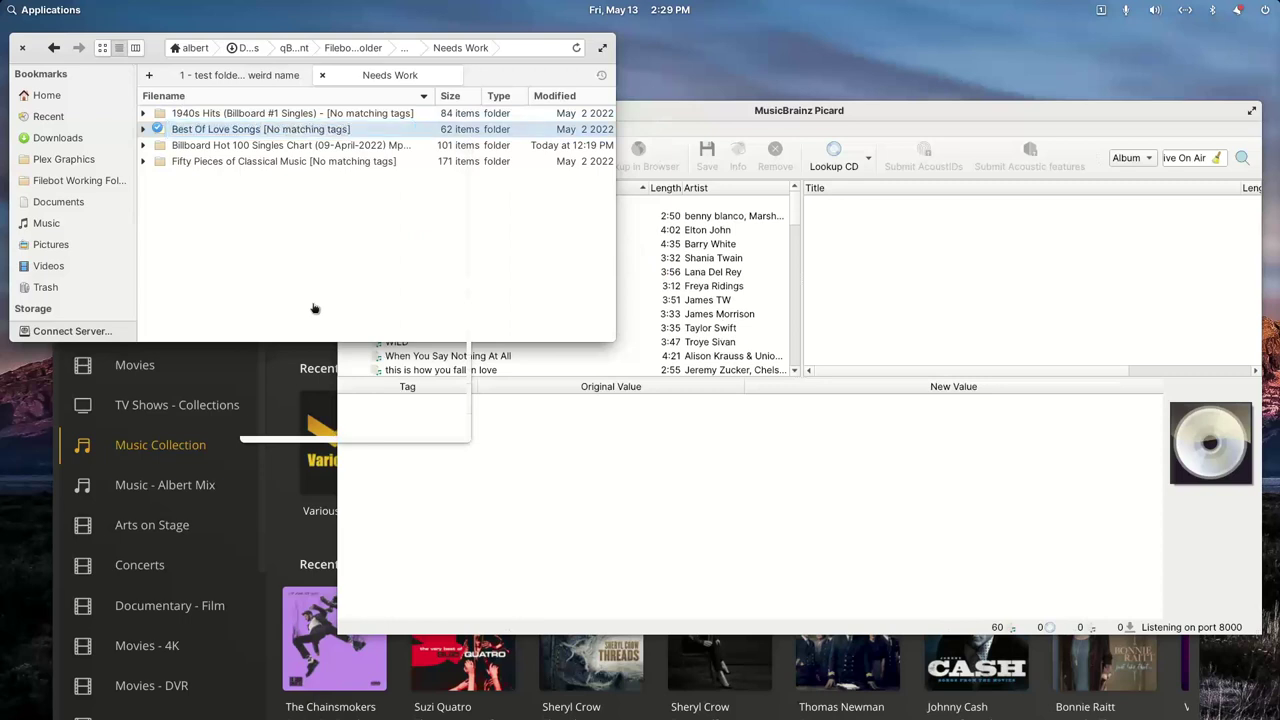
# Step: Select all the unclustered love song tracks in Picard, from You (with Marshmello & Vance Joy) through All My Life
pyautogui.click(667, 119)
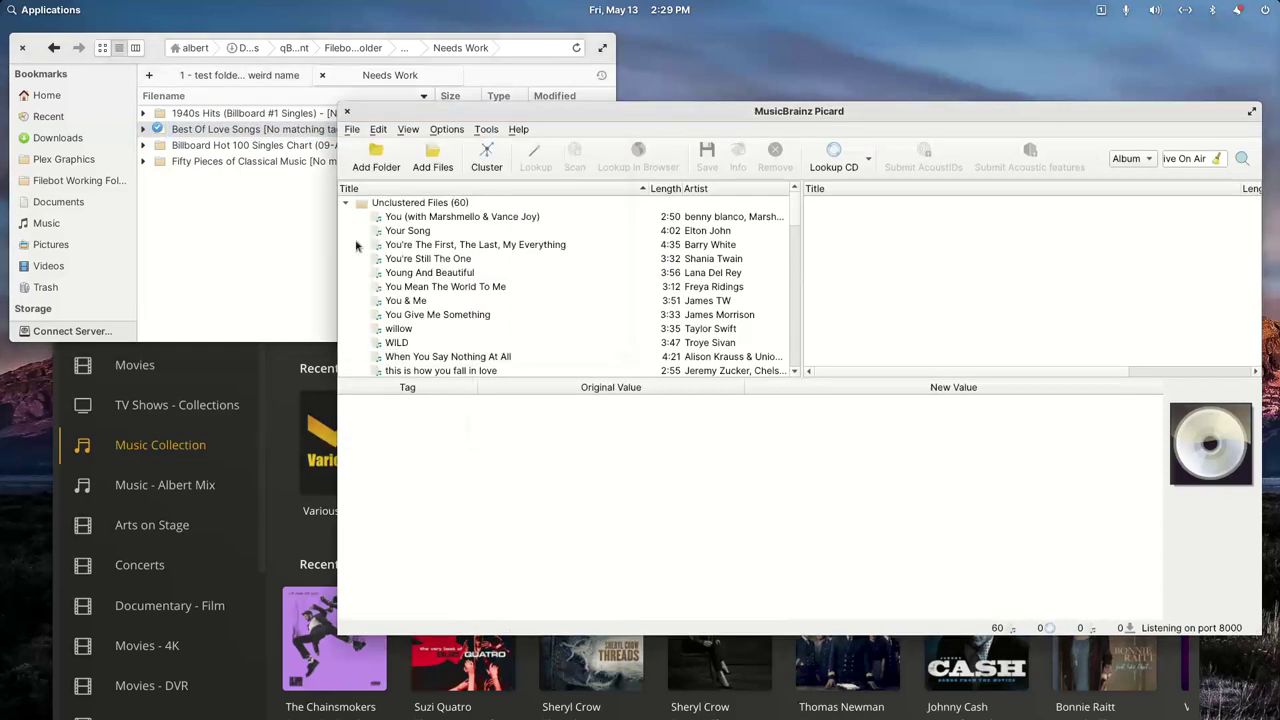
pyautogui.click(430, 218)
pyautogui.hotkey('shift', 'Down')
pyautogui.hotkey('shift', 'Down')
pyautogui.hotkey('shift', 'Down')
pyautogui.hotkey('shift', 'Down')
pyautogui.hotkey('shift', 'Down')
pyautogui.hotkey('shift', 'Down')
pyautogui.hotkey('shift', 'Down')
pyautogui.hotkey('shift', 'Down')
pyautogui.hotkey('shift', 'Down')
pyautogui.hotkey('shift', 'Down')
pyautogui.hotkey('shift', 'Down')
pyautogui.hotkey('shift', 'Down')
pyautogui.hotkey('shift', 'Down')
pyautogui.hotkey('shift', 'Down')
pyautogui.hotkey('shift', 'Down')
pyautogui.hotkey('shift', 'Down')
pyautogui.hotkey('shift', 'Down')
pyautogui.hotkey('shift', 'Down')
pyautogui.hotkey('shift', 'Down')
pyautogui.hotkey('shift', 'Down')
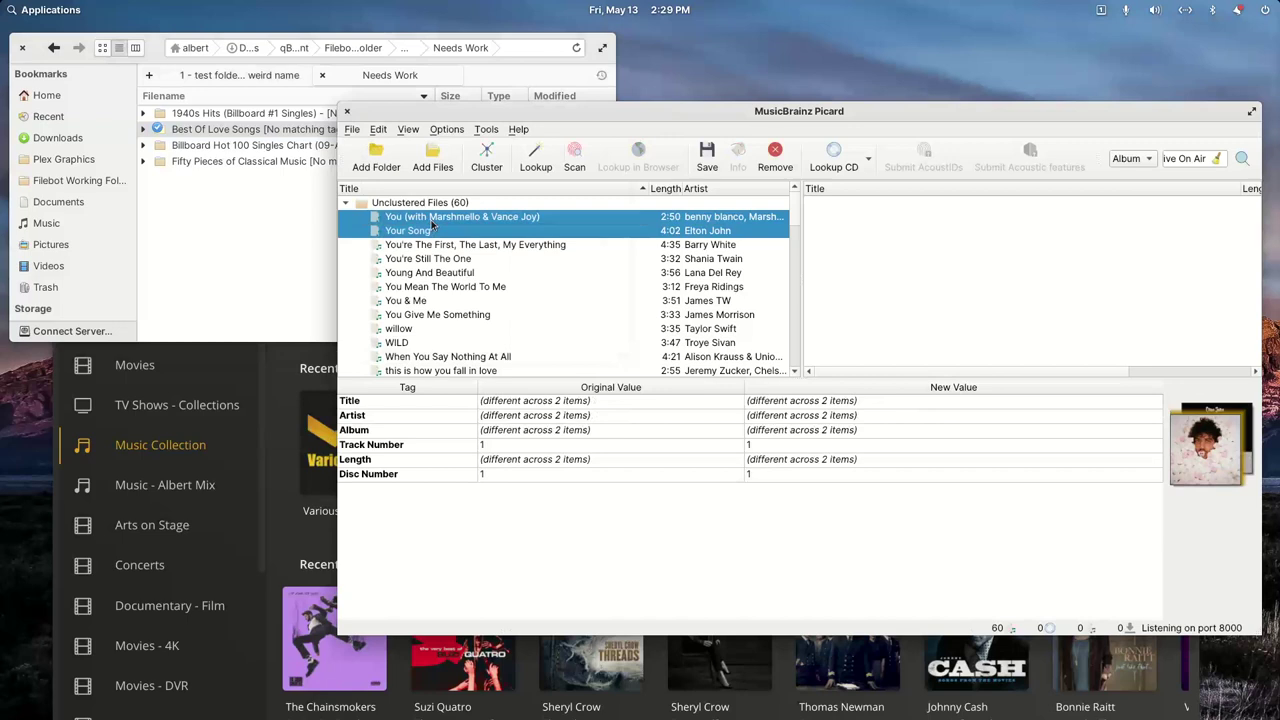
pyautogui.hotkey('shift', 'Down')
pyautogui.hotkey('shift', 'Down')
pyautogui.hotkey('shift', 'Down')
pyautogui.hotkey('shift', 'Down')
pyautogui.hotkey('shift', 'Down')
pyautogui.hotkey('shift', 'Down')
pyautogui.hotkey('shift', 'Down')
pyautogui.hotkey('shift', 'Down')
pyautogui.hotkey('shift', 'Down')
pyautogui.hotkey('shift', 'Down')
pyautogui.hotkey('shift', 'Down')
pyautogui.hotkey('shift', 'Down')
pyautogui.hotkey('shift', 'Down')
pyautogui.hotkey('shift', 'Down')
pyautogui.hotkey('shift', 'Down')
pyautogui.hotkey('shift', 'Down')
pyautogui.hotkey('shift', 'Down')
pyautogui.hotkey('shift', 'Down')
pyautogui.hotkey('shift', 'Down')
pyautogui.hotkey('shift', 'Down')
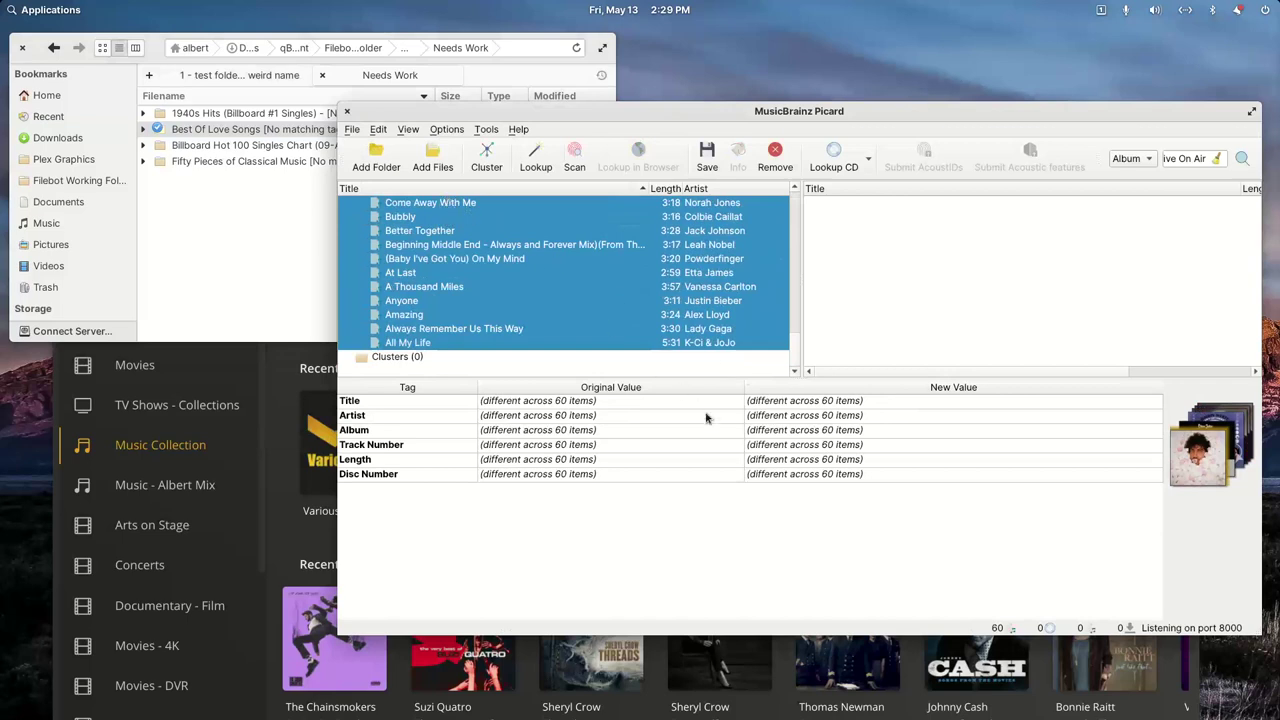
# Step: Set the album of the selected tracks to "Best Of Love Songs" and save the files
pyautogui.doubleClick(767, 430)
pyautogui.hotkey('ctrl', 'v')
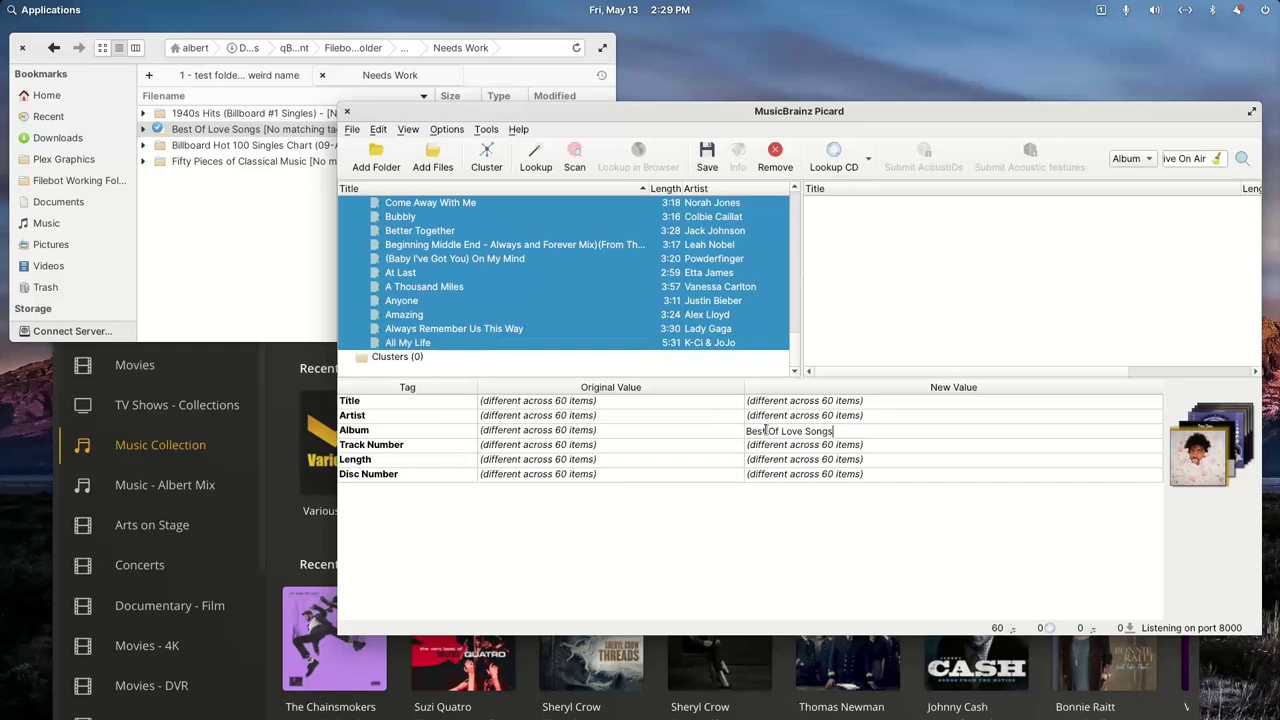
pyautogui.press('Return')
pyautogui.click(707, 158)
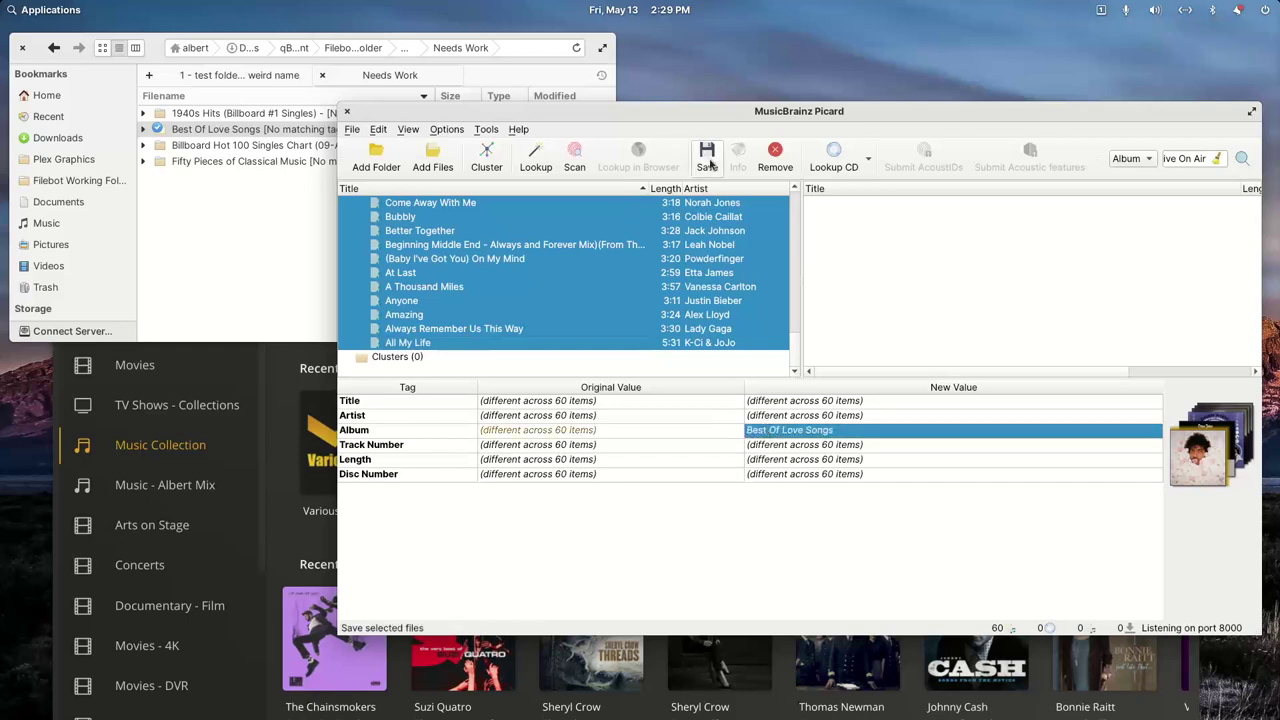
# Step: Cluster the saved love song files and select the resulting Best Of Love Songs cluster
pyautogui.click(486, 158)
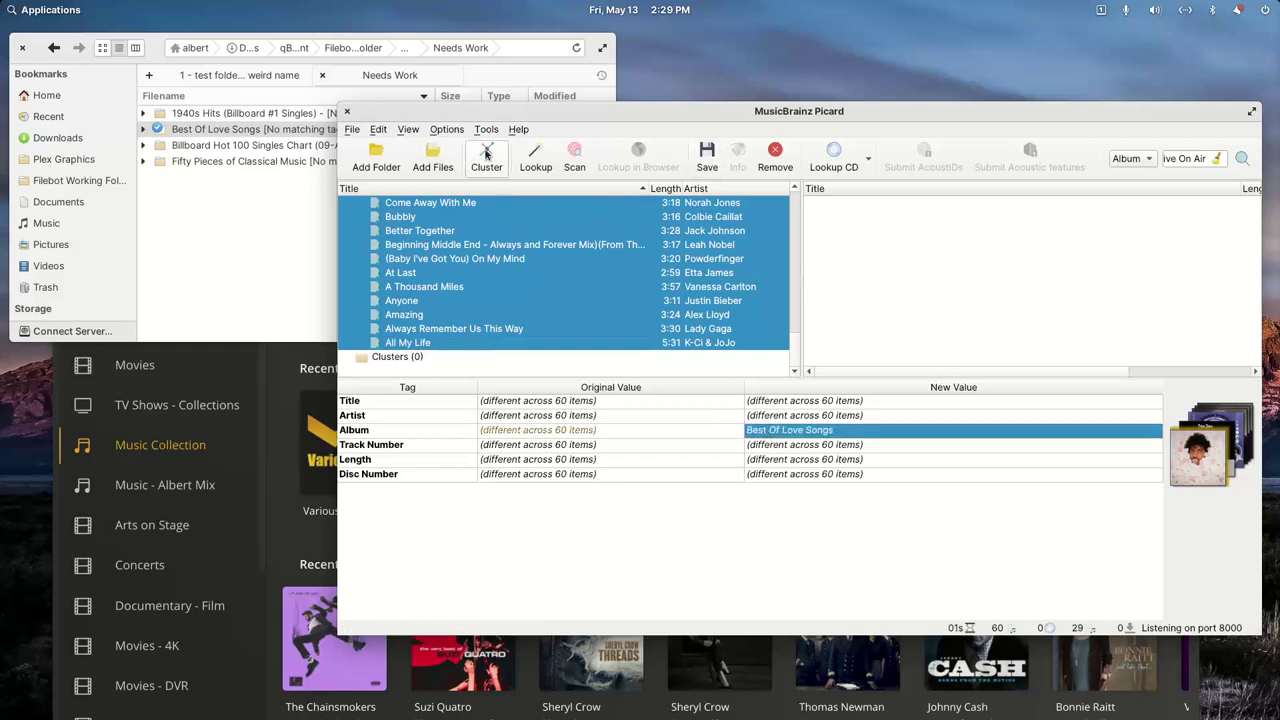
pyautogui.click(458, 217)
pyautogui.click(450, 231)
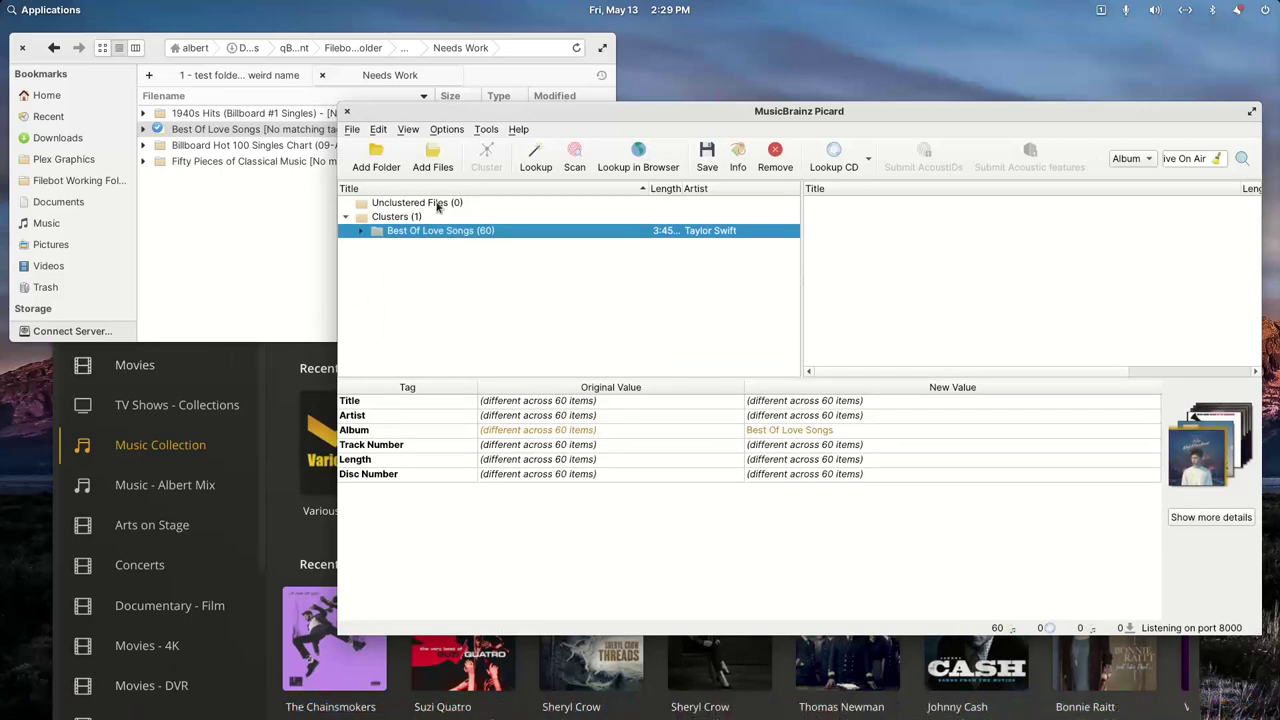
pyautogui.doubleClick(582, 111)
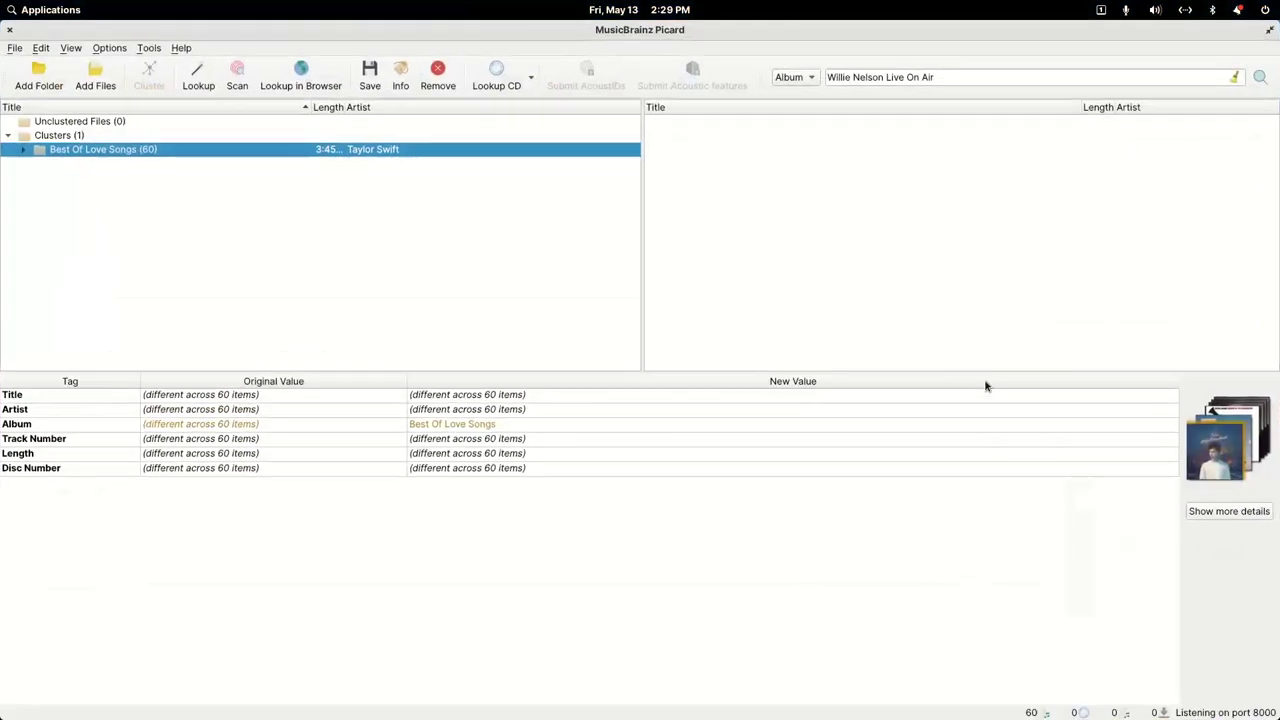
pyautogui.doubleClick(746, 31)
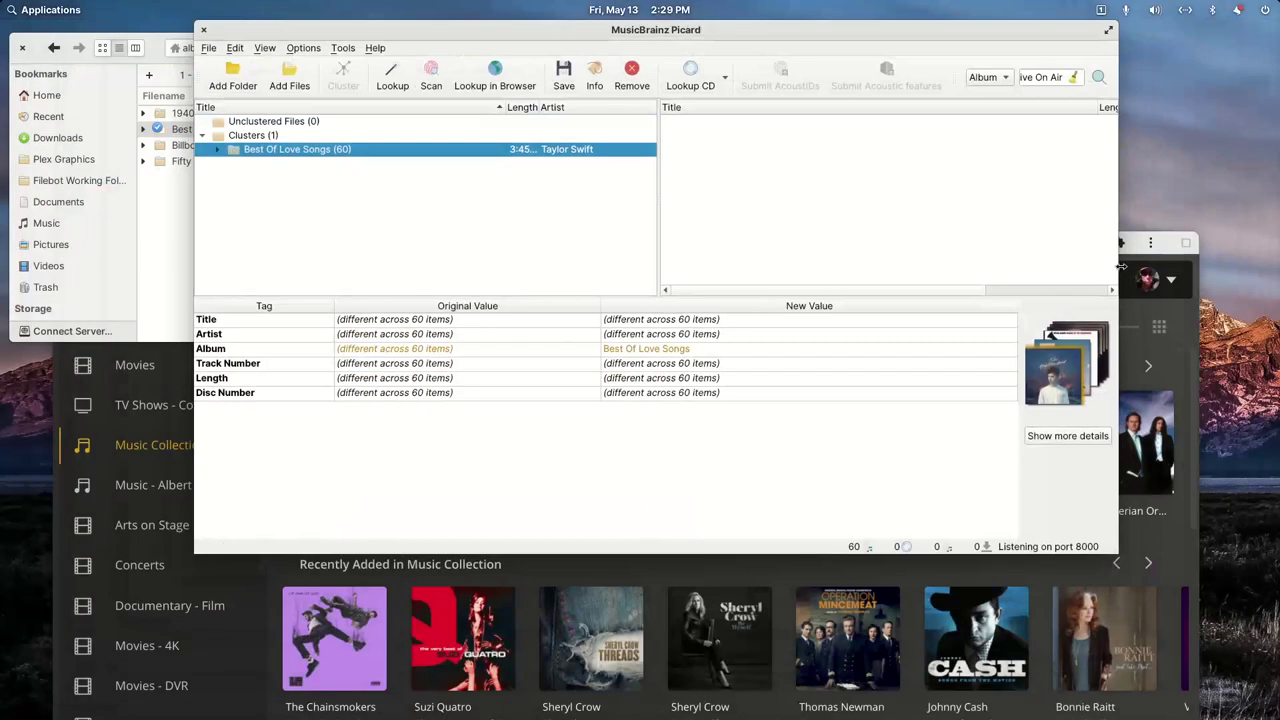
# Step: Switch to Plex, browse the recently added albums in Music Collection, and examine the Willie Nelson Live On Air album's tracks
pyautogui.click(1124, 265)
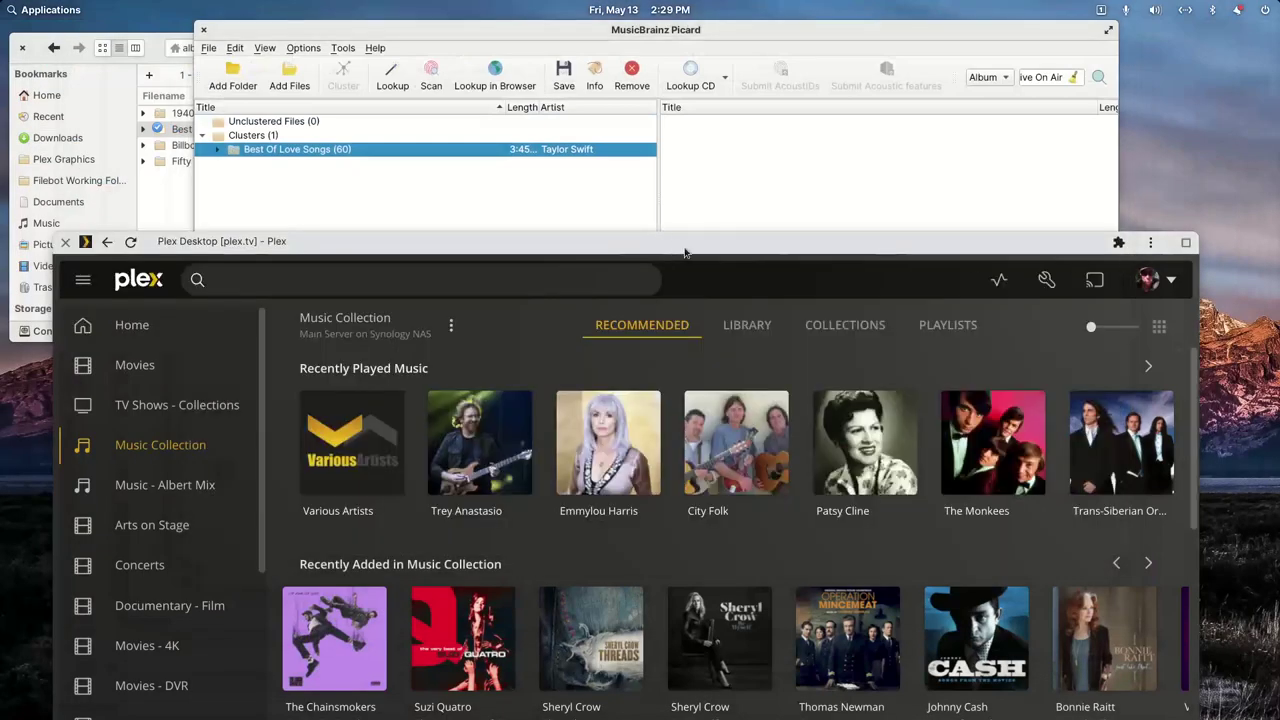
pyautogui.moveTo(685, 252); pyautogui.dragTo(691, 93)
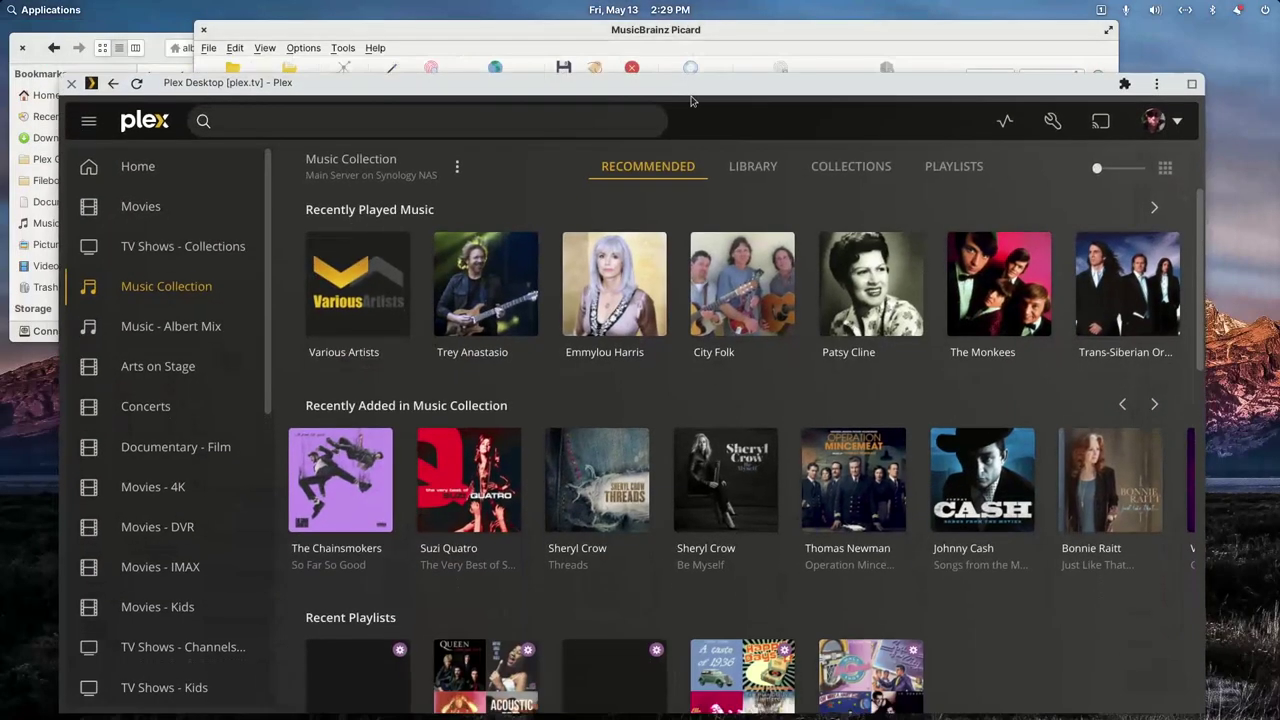
pyautogui.click(1155, 404)
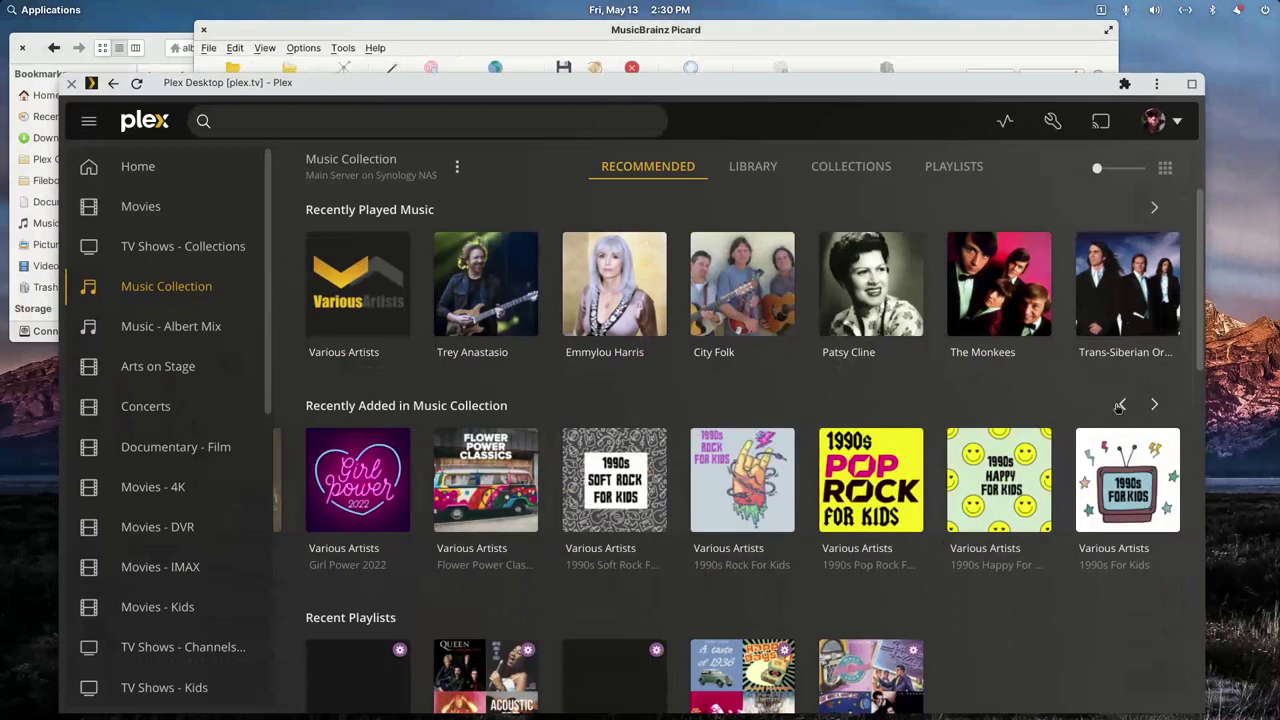
pyautogui.click(1122, 405)
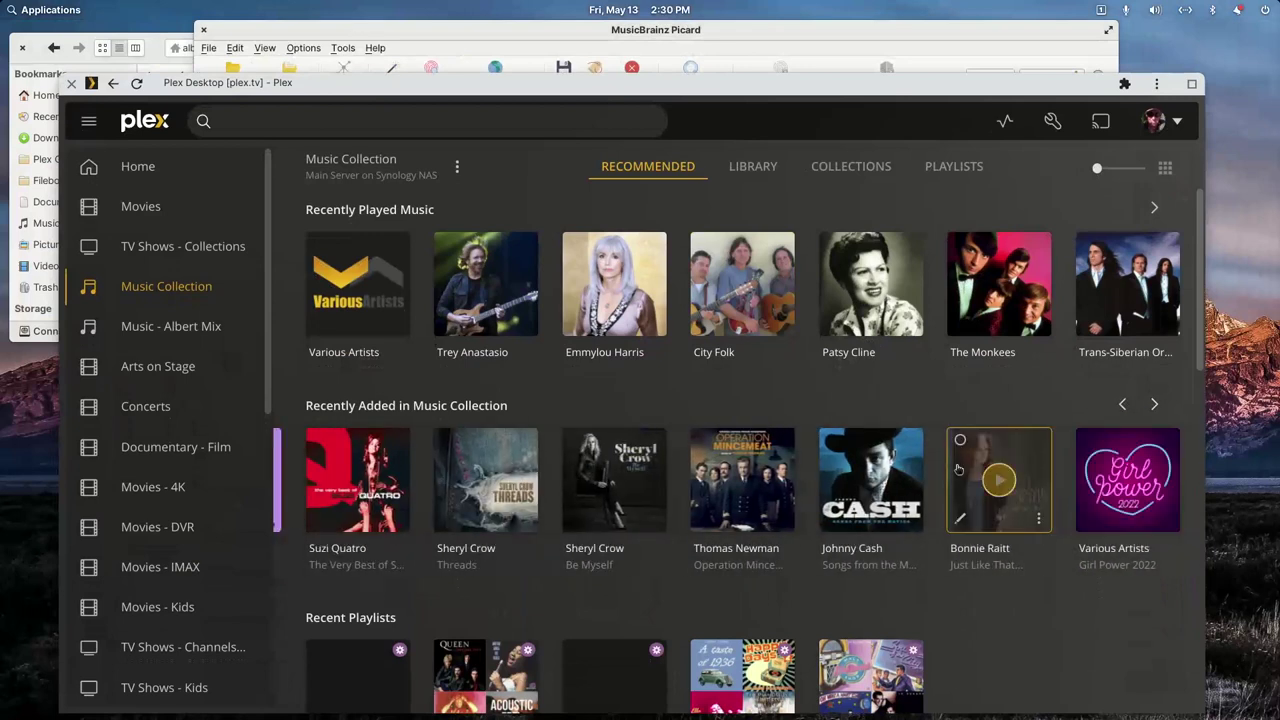
pyautogui.click(1121, 404)
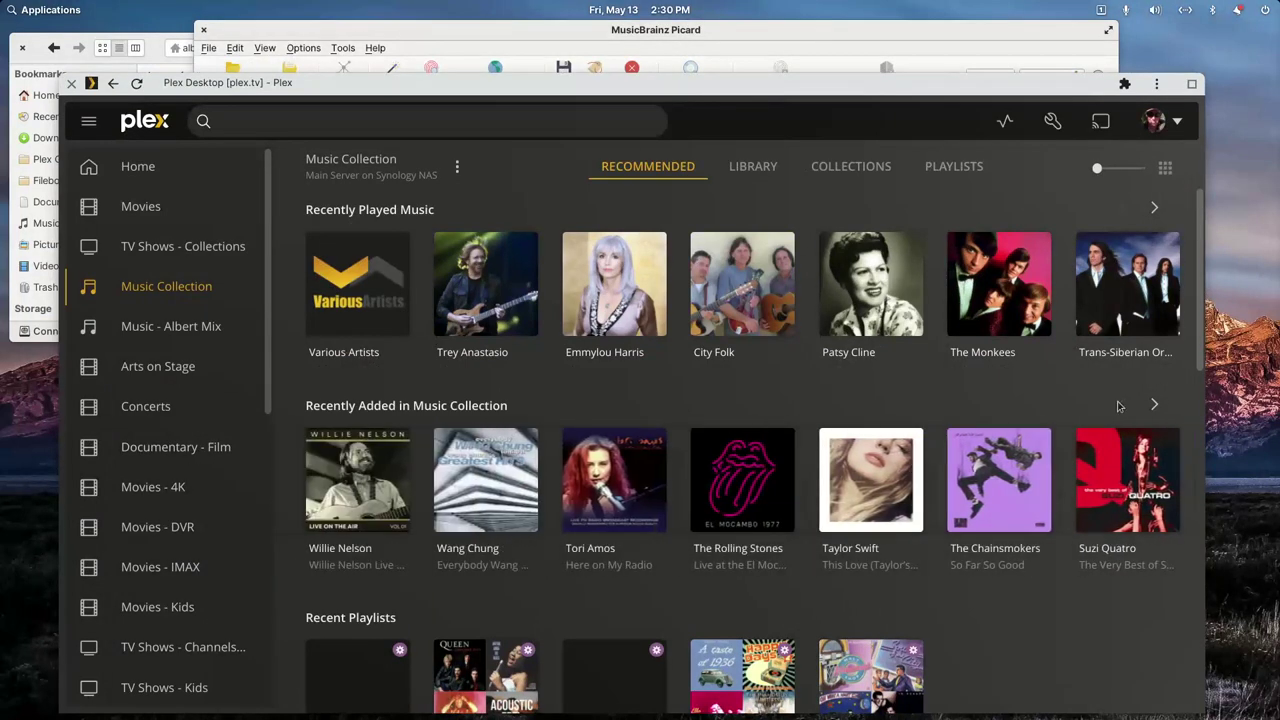
pyautogui.click(393, 488)
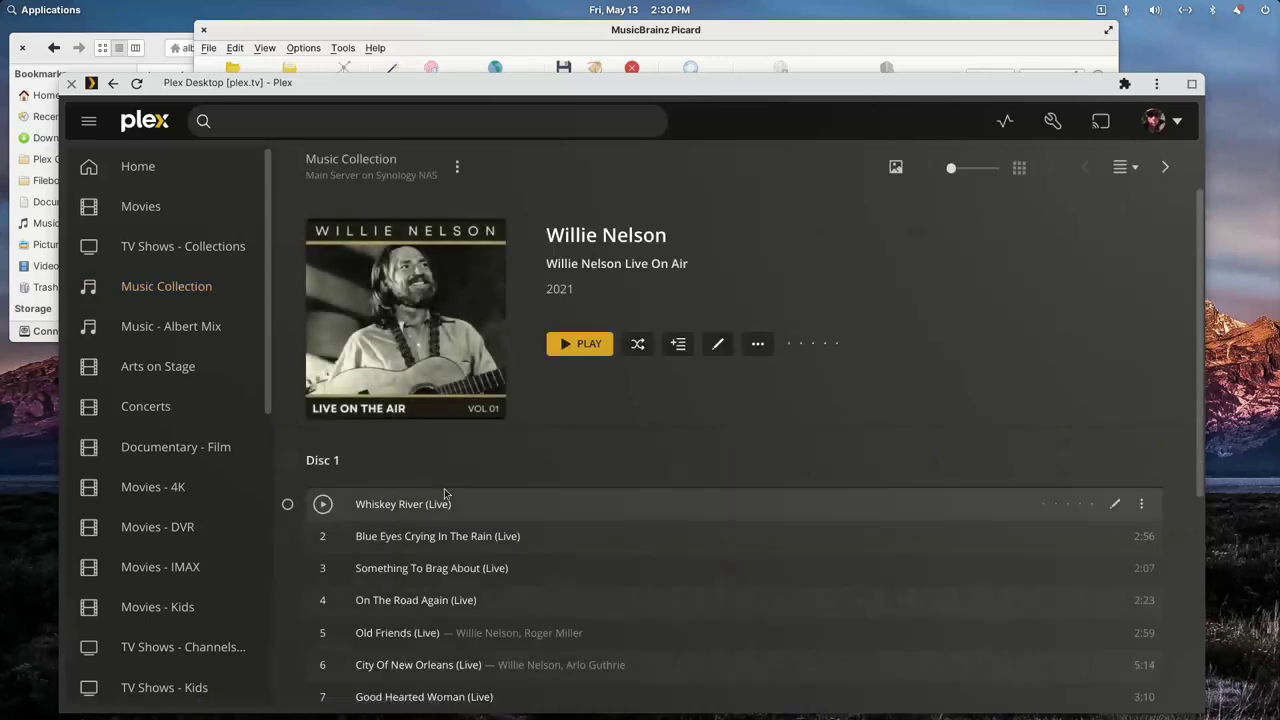
pyautogui.scroll(-5, 500, 520)
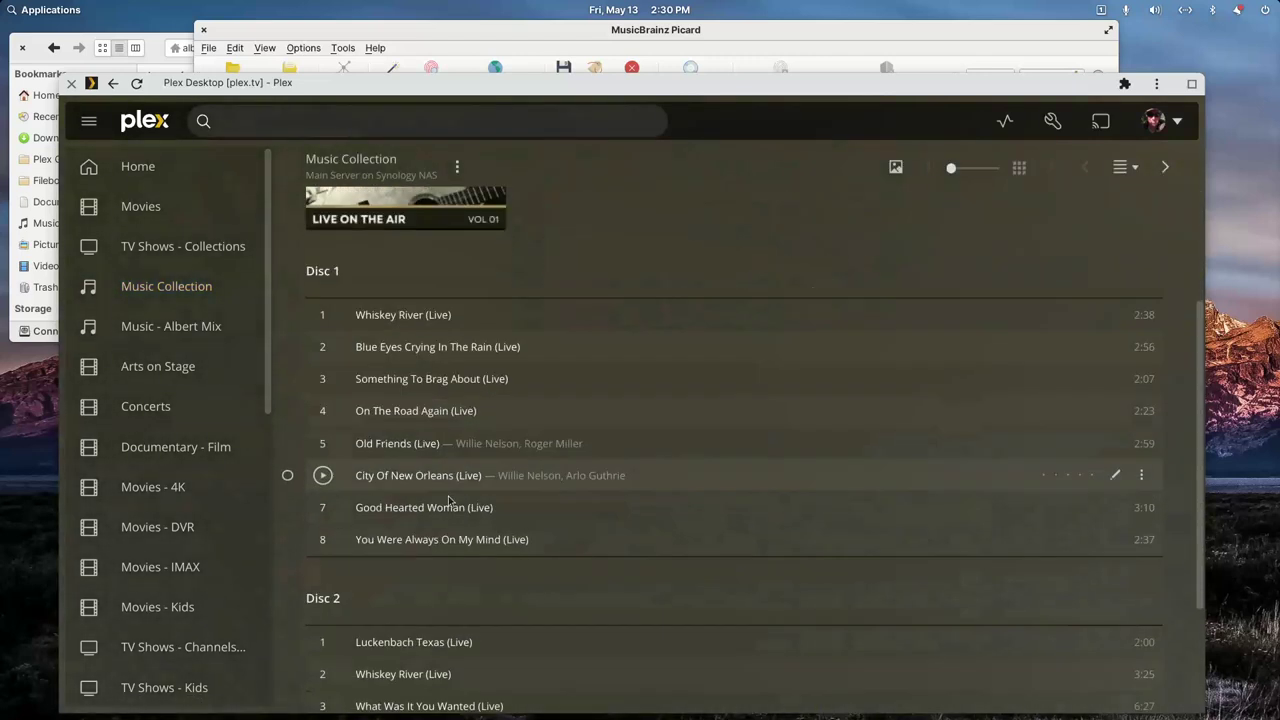
pyautogui.scroll(5, 605, 585)
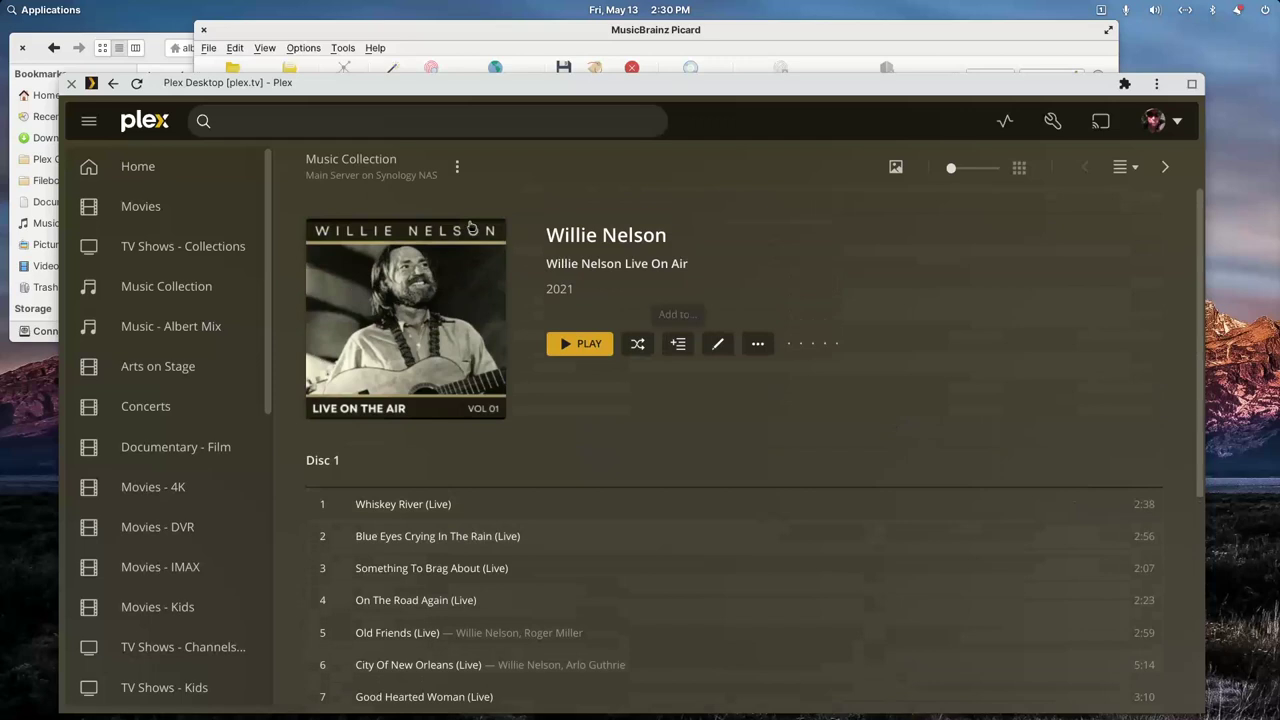
pyautogui.rightClick(757, 140)
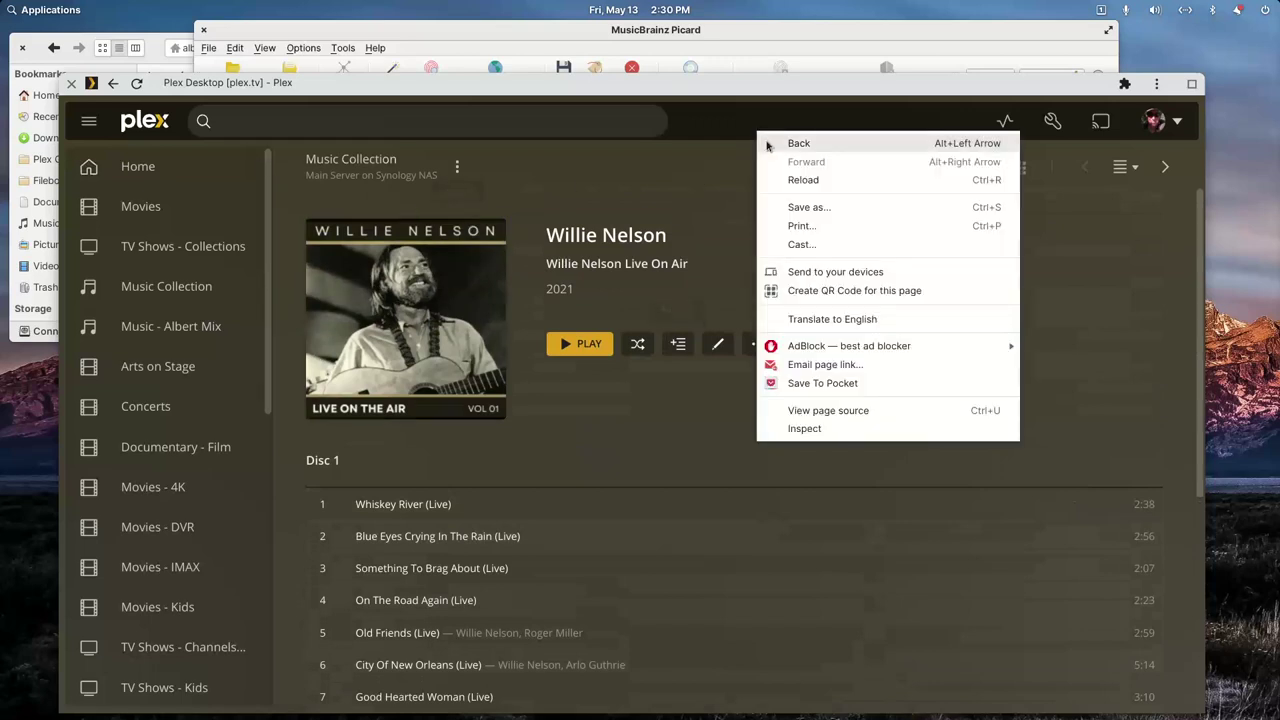
pyautogui.press('Escape')
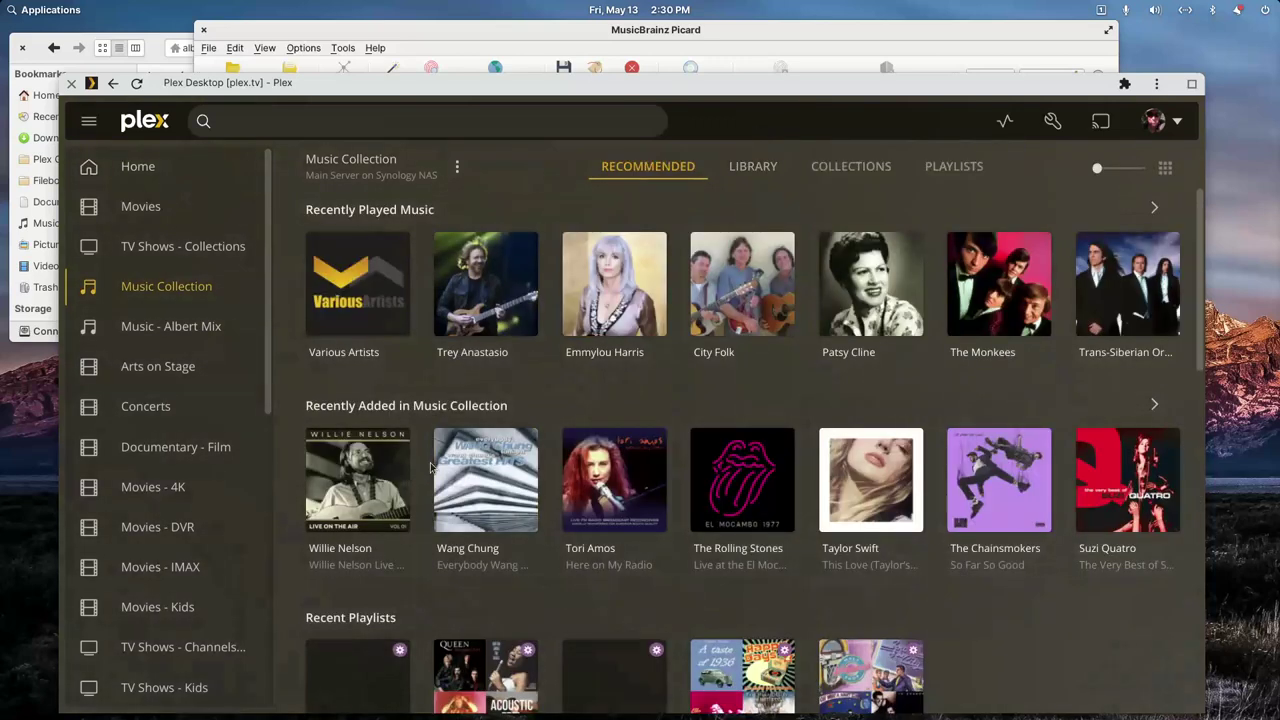
# Step: Scan the library files of Plex's Music Collection and switch back to MusicBrainz Picard
pyautogui.moveTo(370, 488)
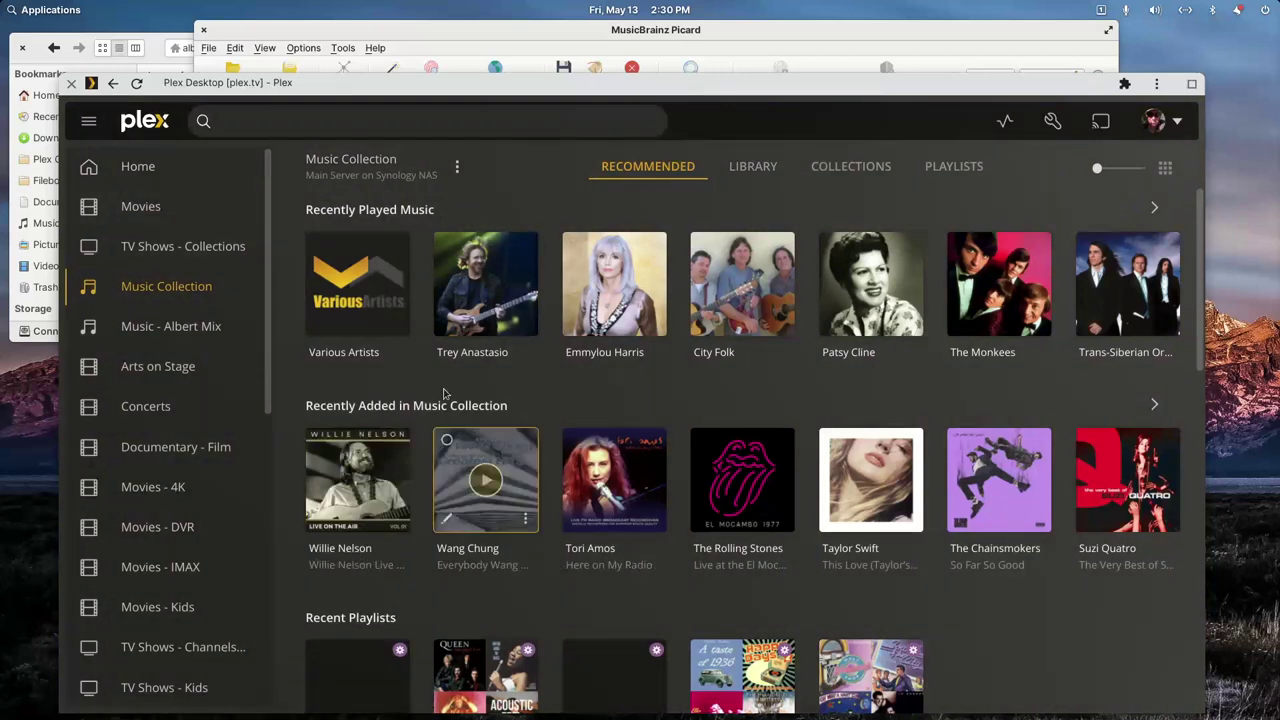
pyautogui.click(458, 170)
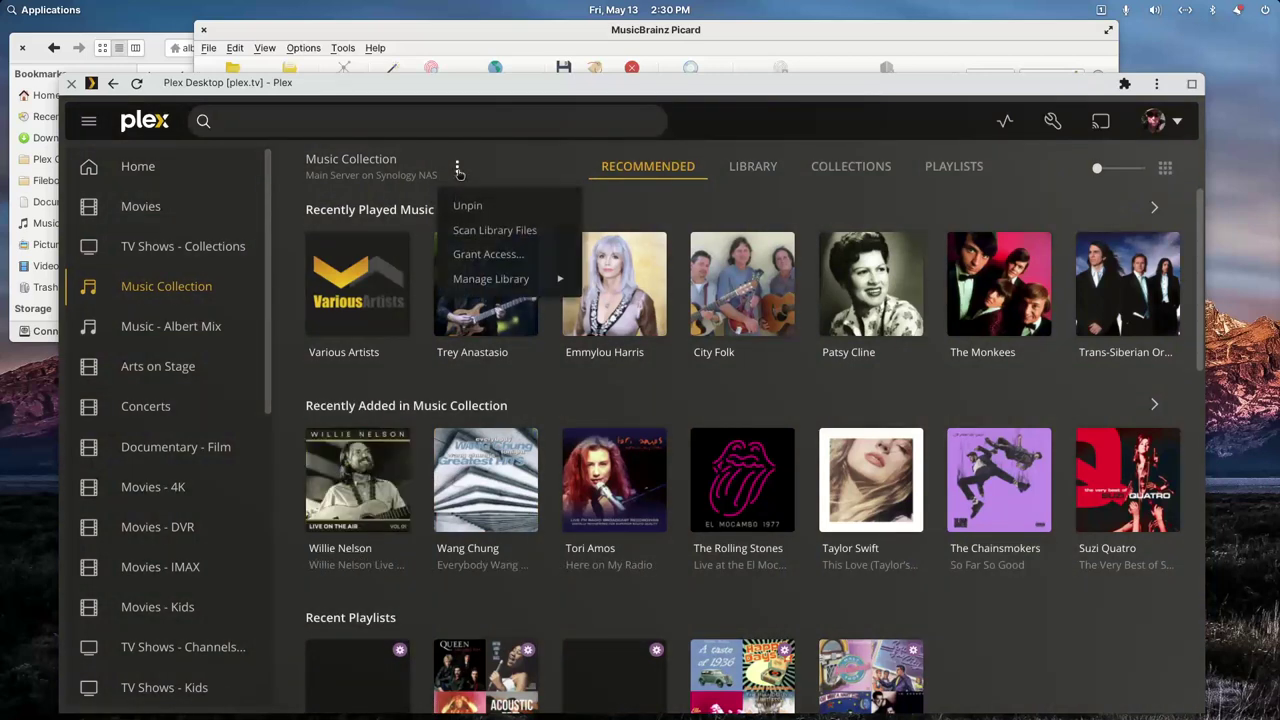
pyautogui.click(485, 229)
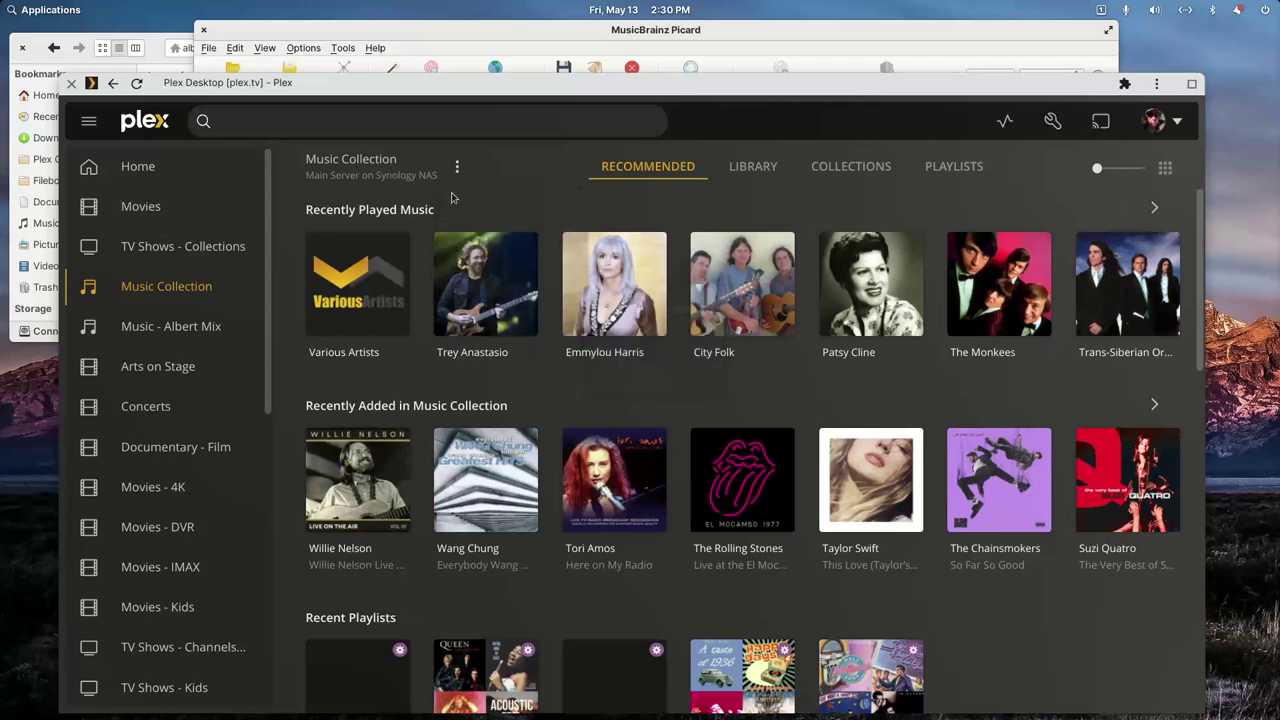
pyautogui.moveTo(850, 712)
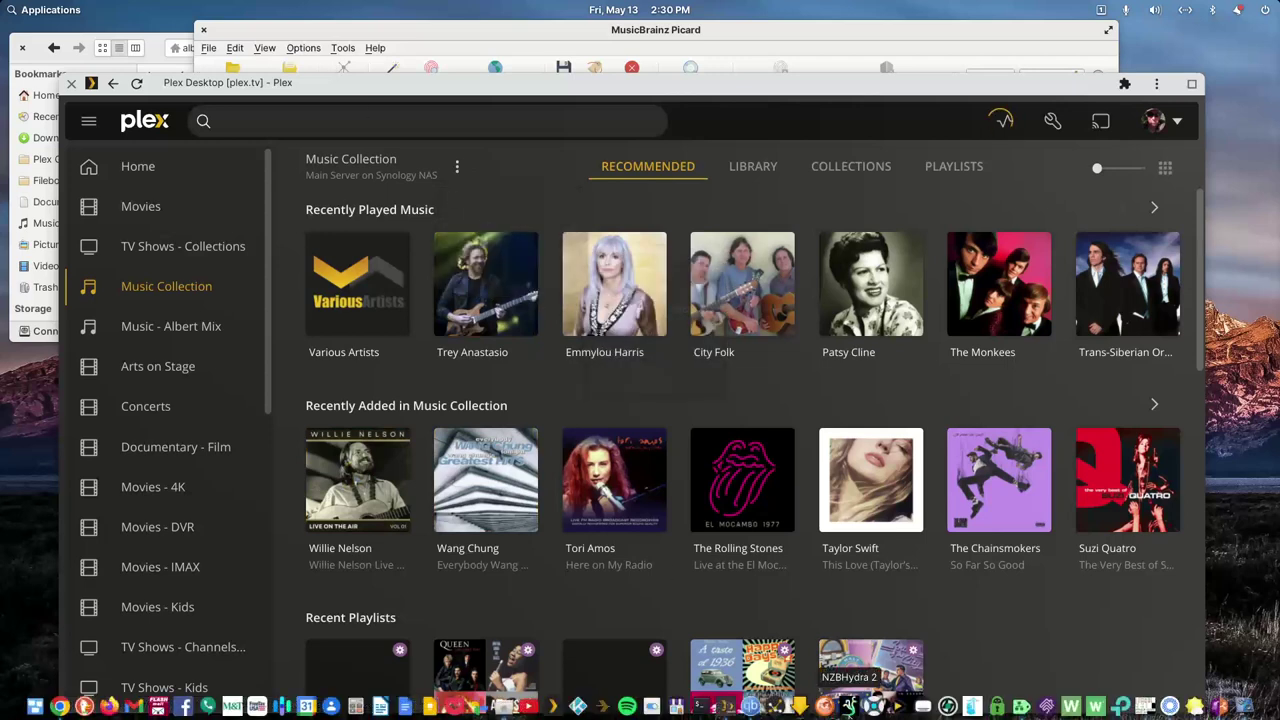
pyautogui.click(726, 707)
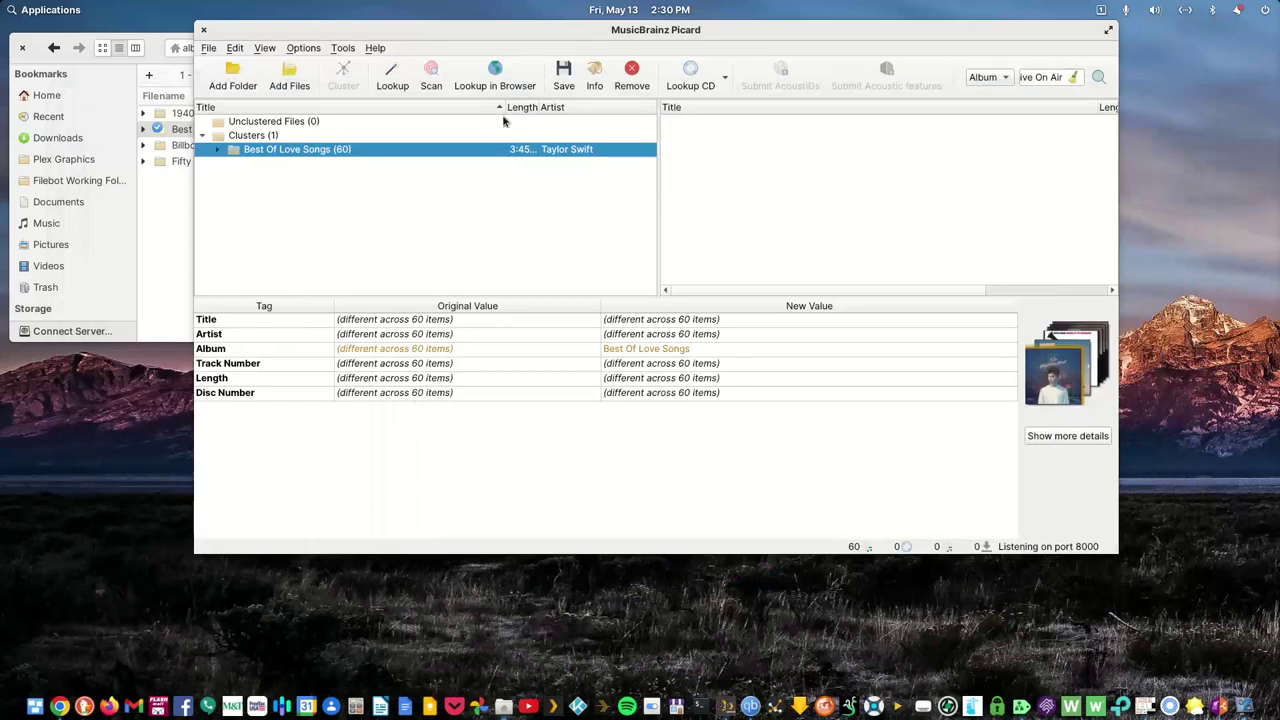
pyautogui.moveTo(516, 36); pyautogui.dragTo(647, 125)
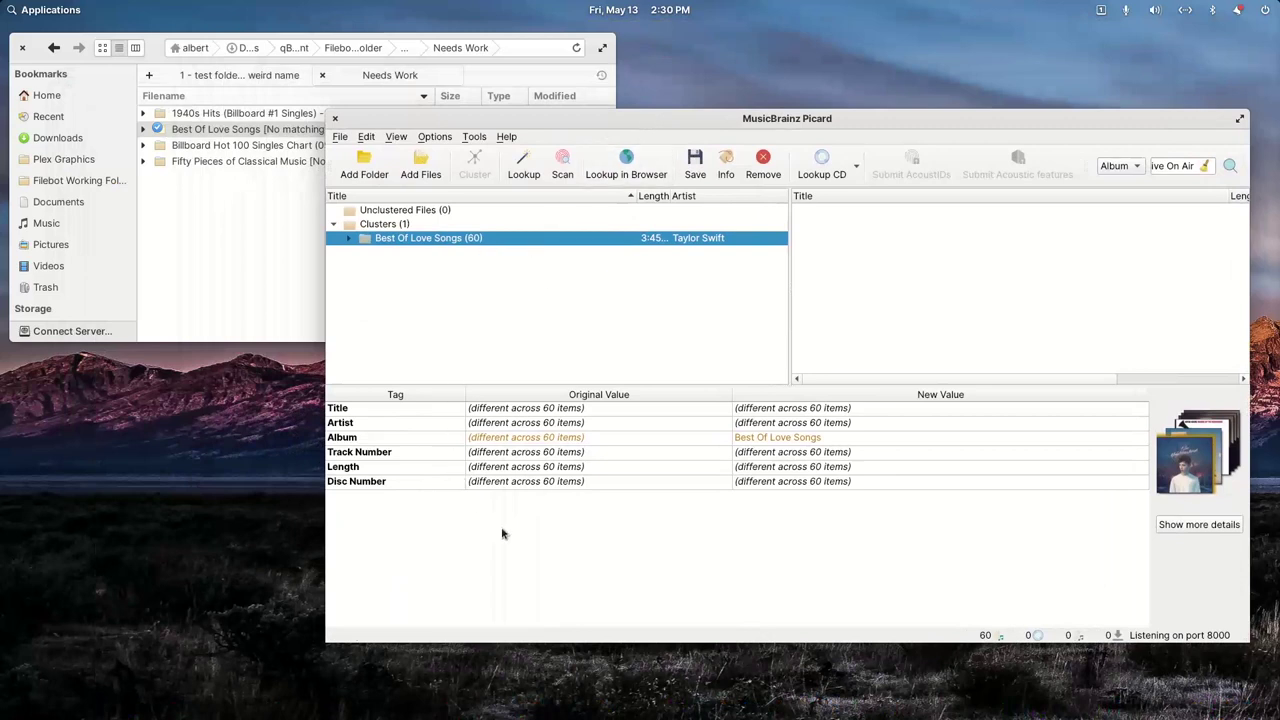
# Step: Add a date tag of 2021 to the Best Of Love Songs cluster and save its files
pyautogui.rightClick(360, 409)
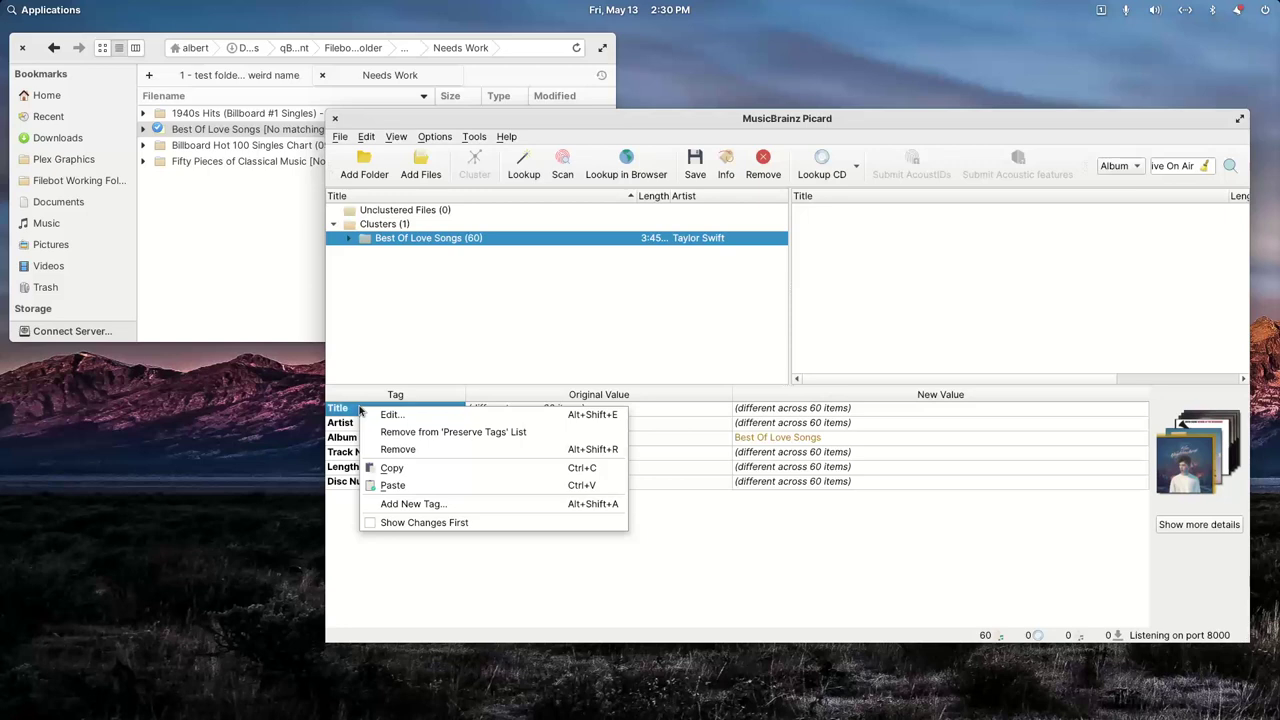
pyautogui.click(410, 612)
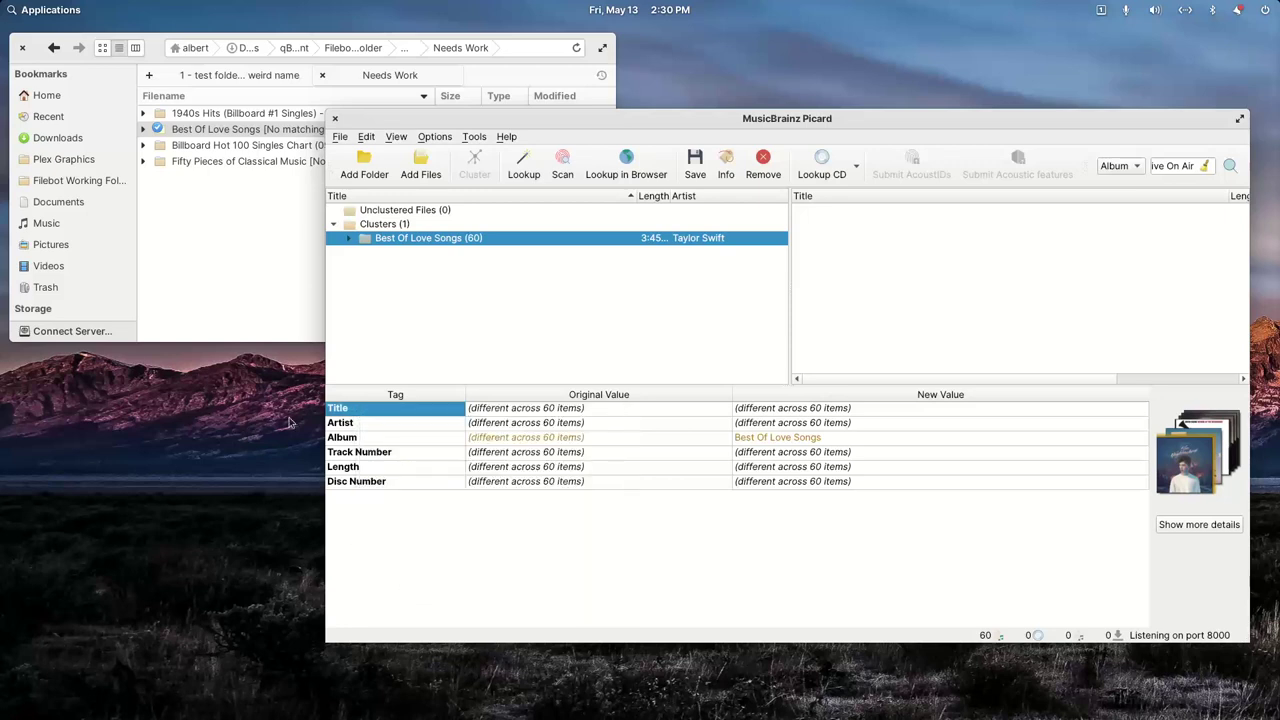
pyautogui.rightClick(356, 441)
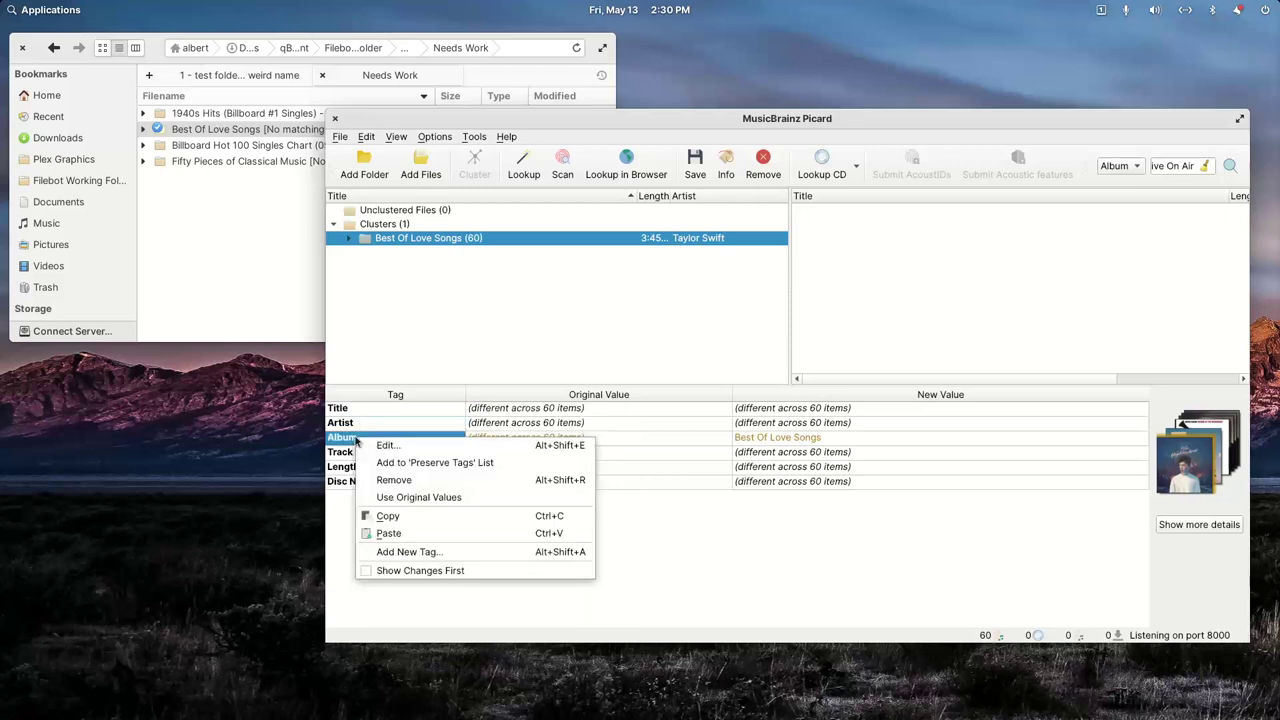
pyautogui.click(391, 552)
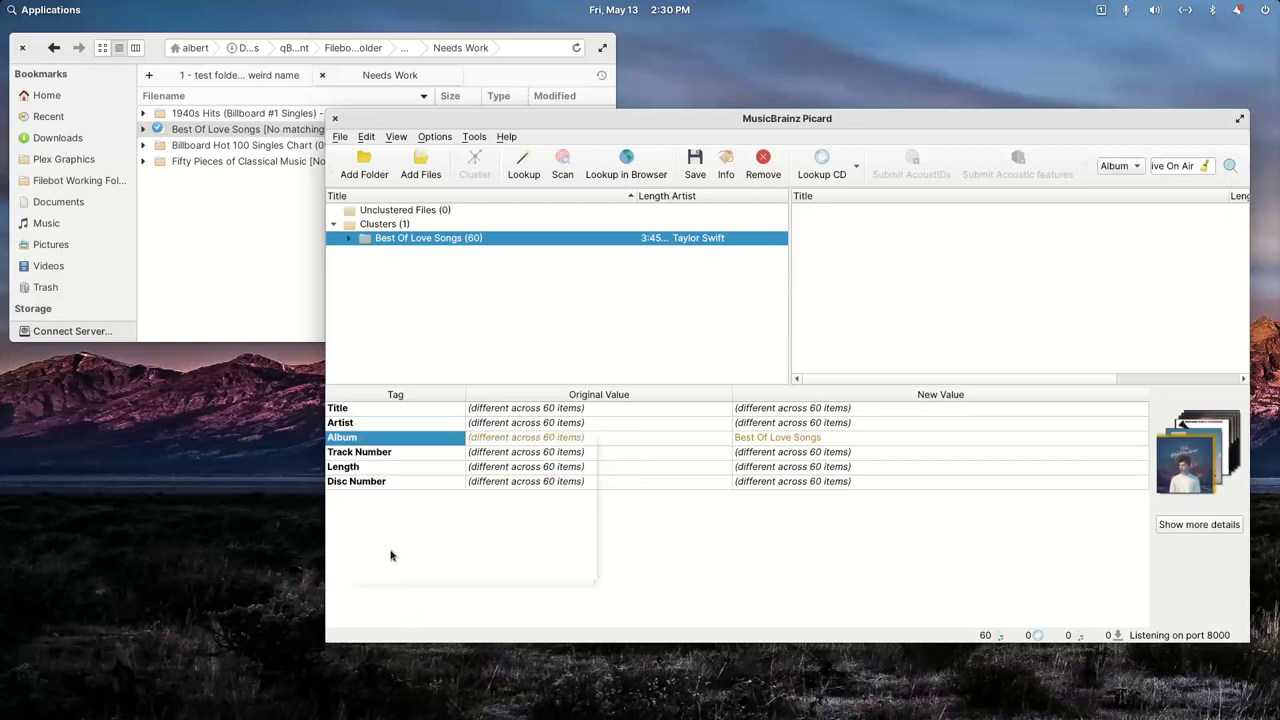
pyautogui.write('date')
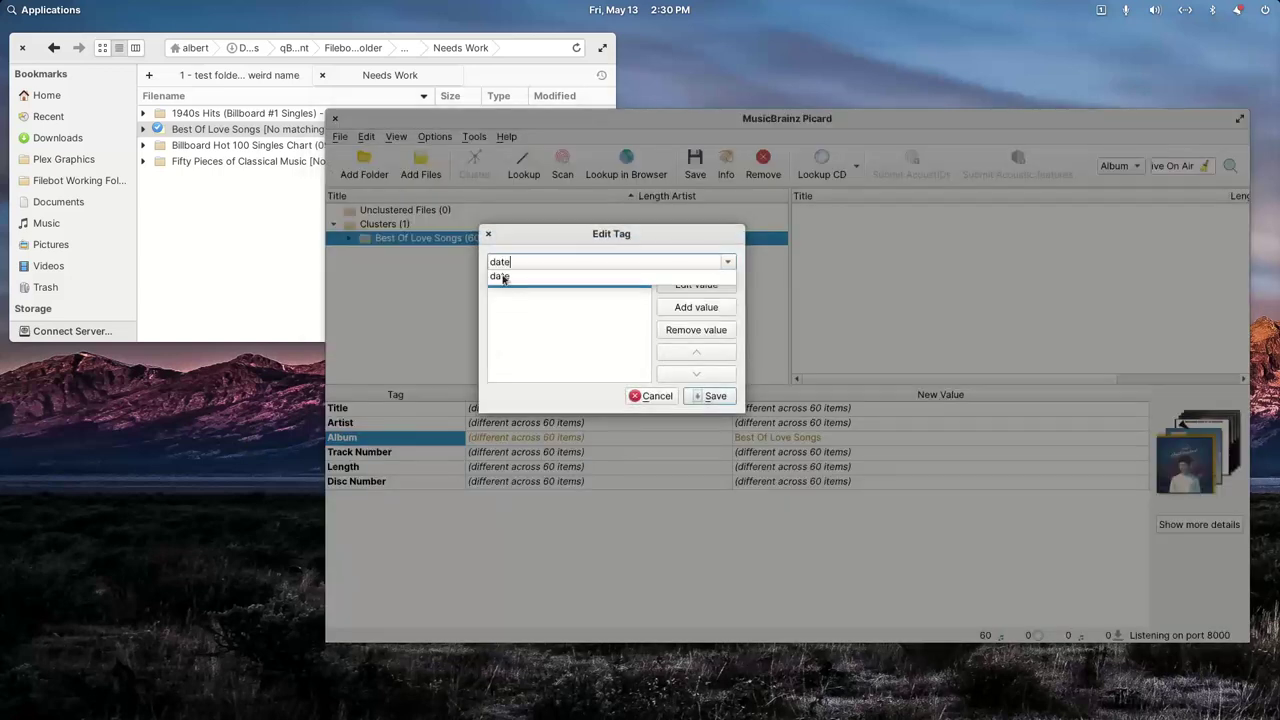
pyautogui.click(504, 277)
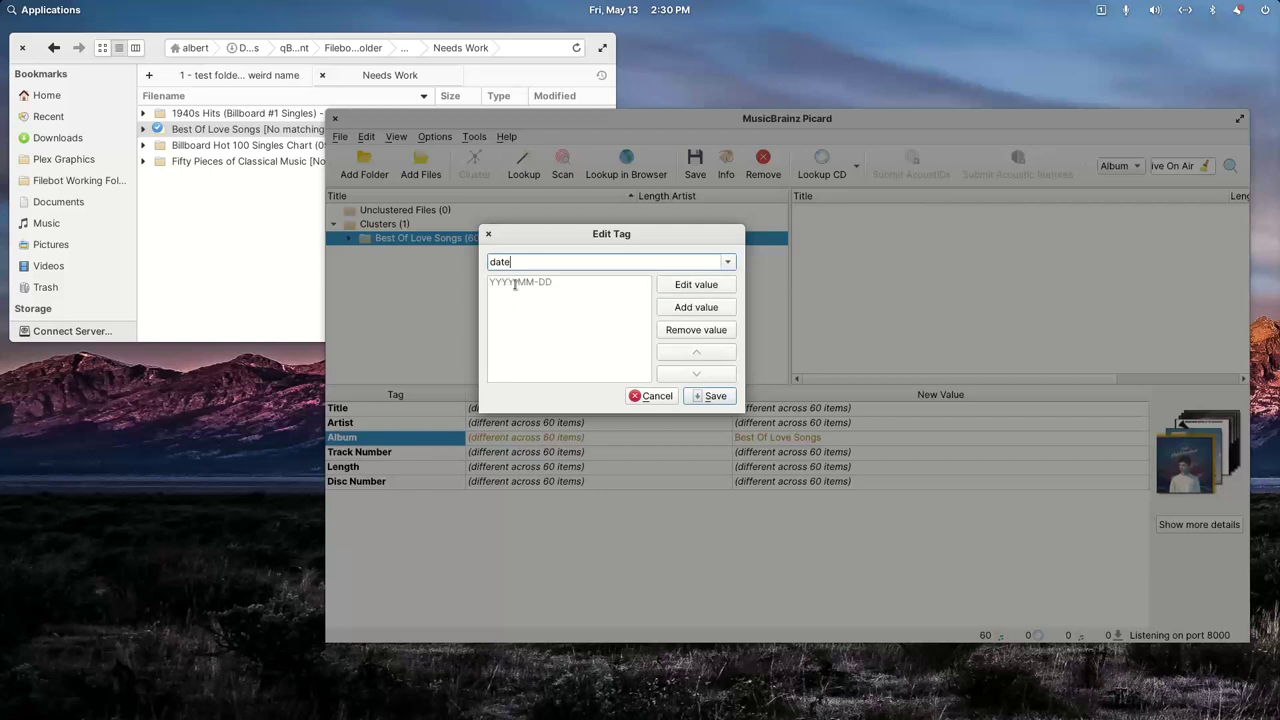
pyautogui.write('2021')
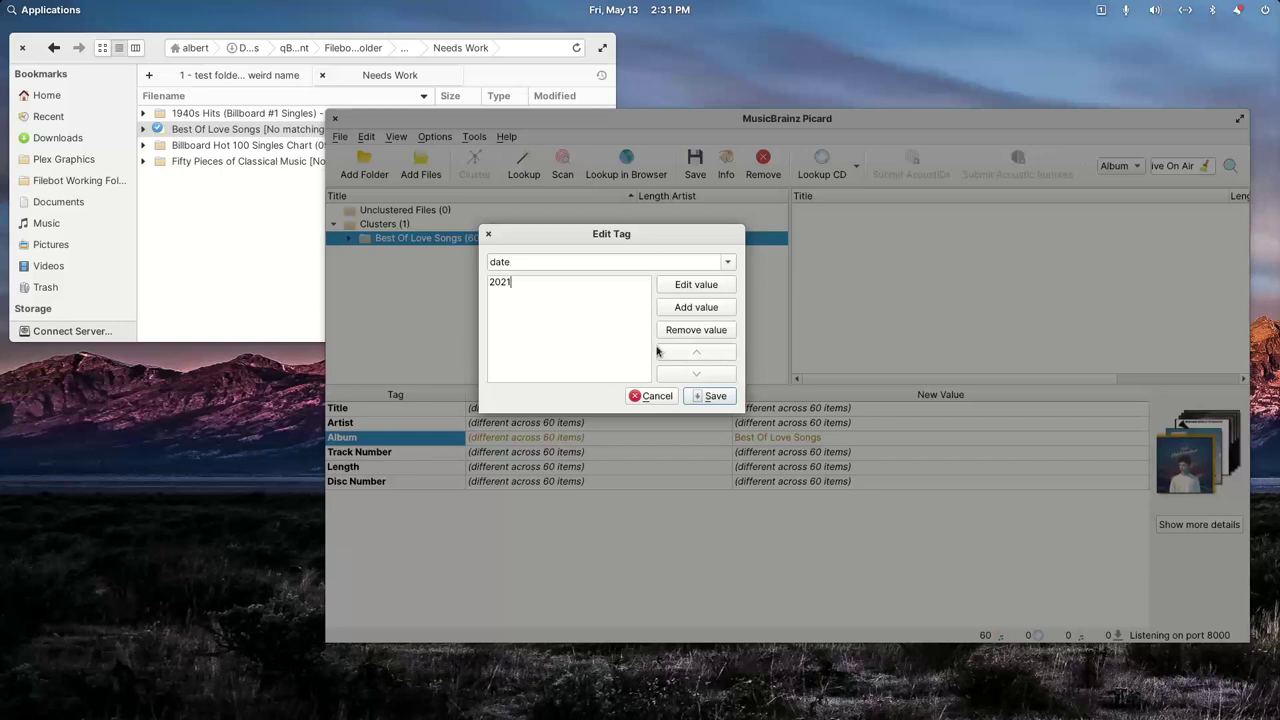
pyautogui.click(709, 399)
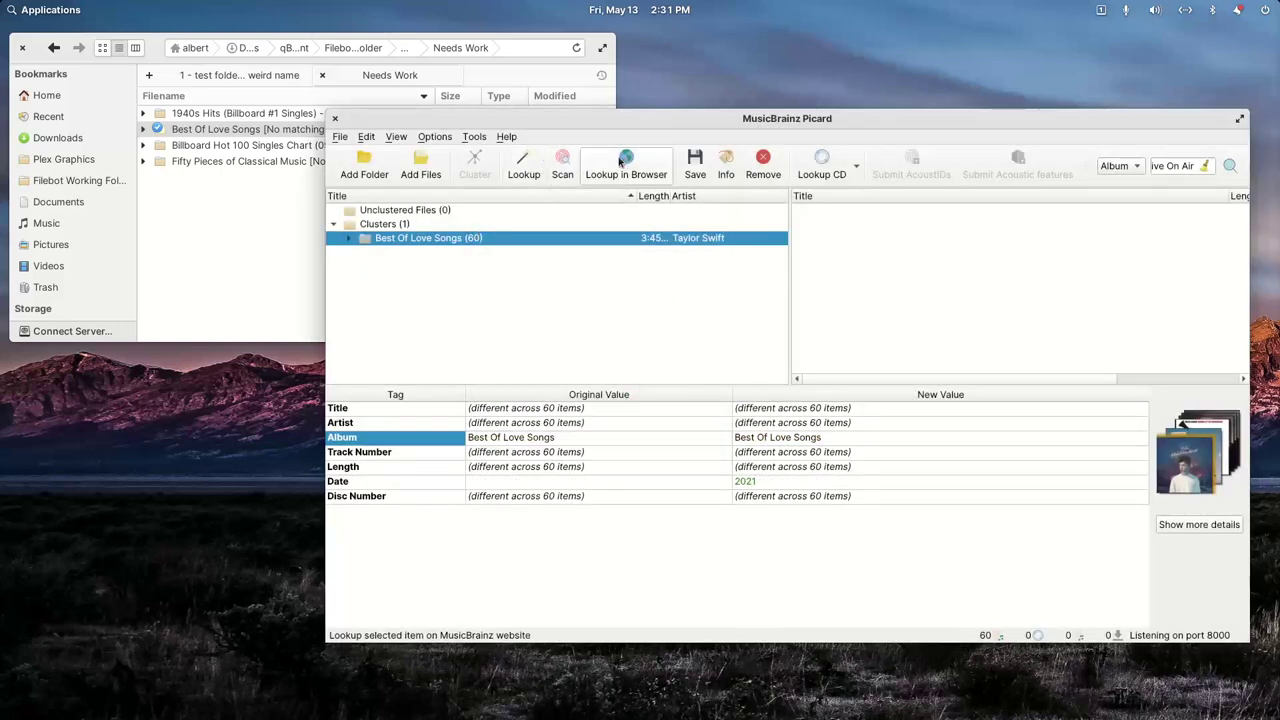
pyautogui.click(697, 162)
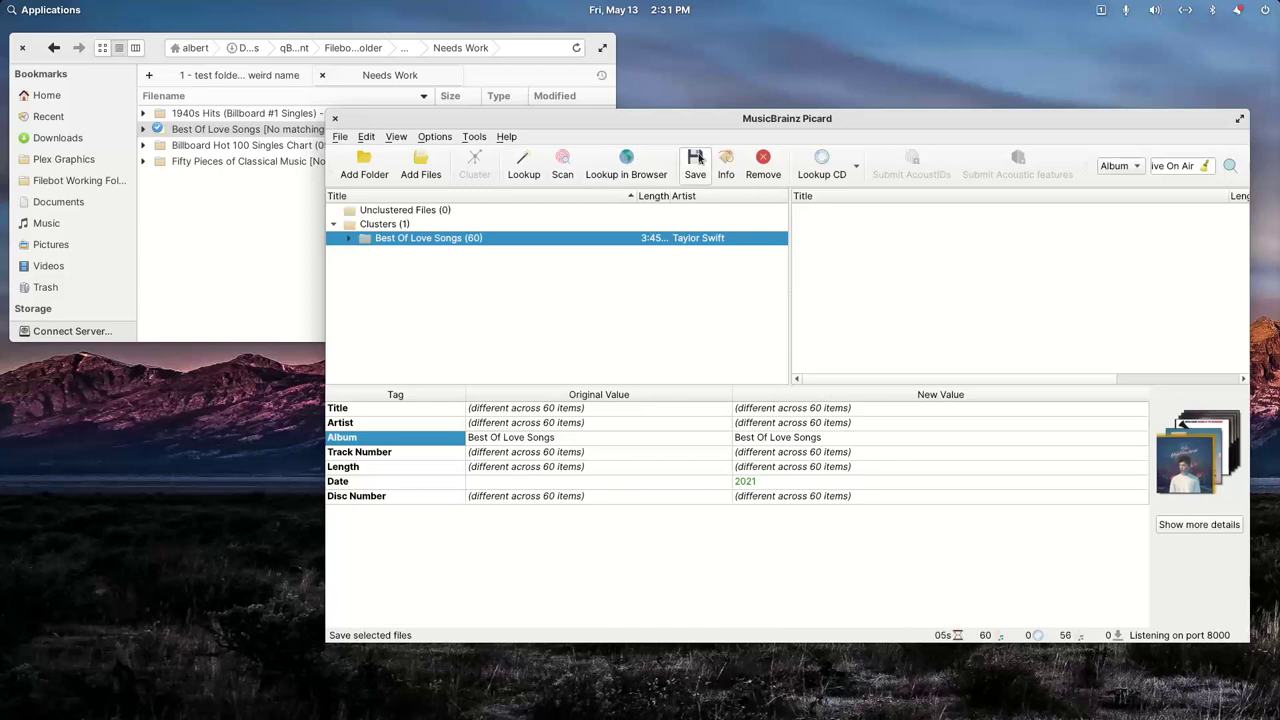
# Step: Preview images 1.jpg and 2.PNG in the Best Of Love Songs folder in the file manager and delete 2.PNG
pyautogui.click(224, 130)
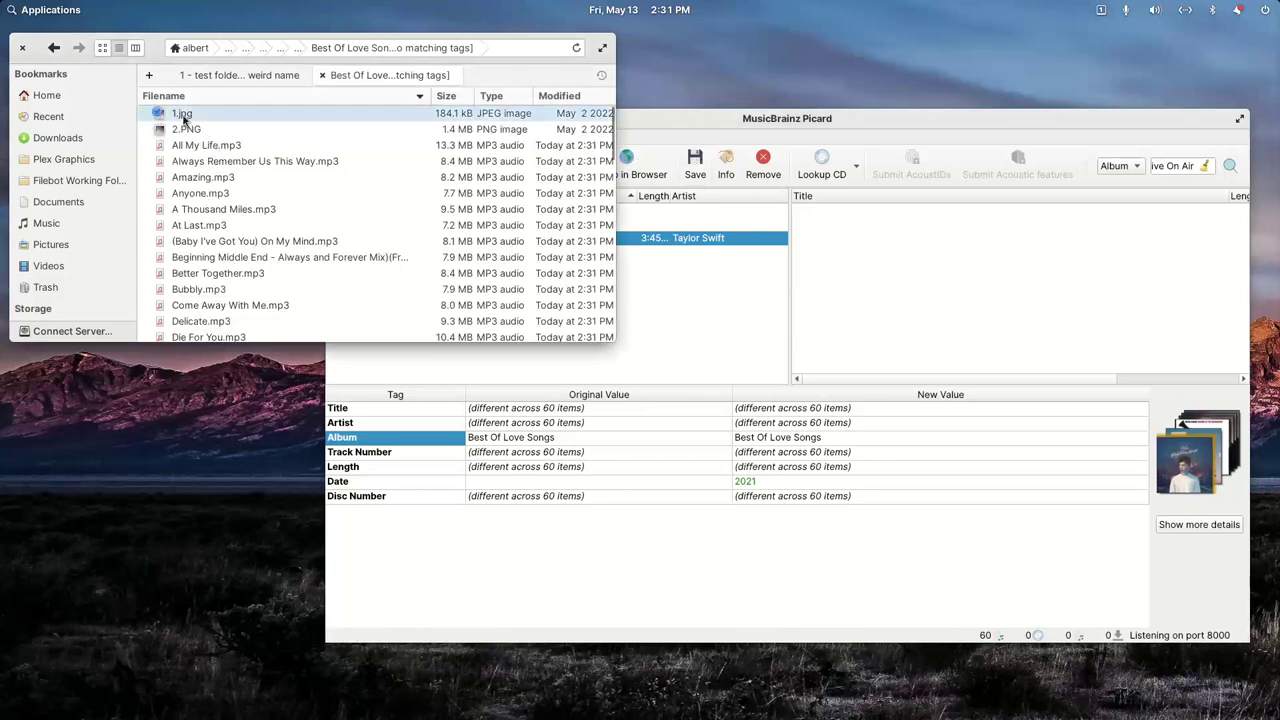
pyautogui.doubleClick(183, 118)
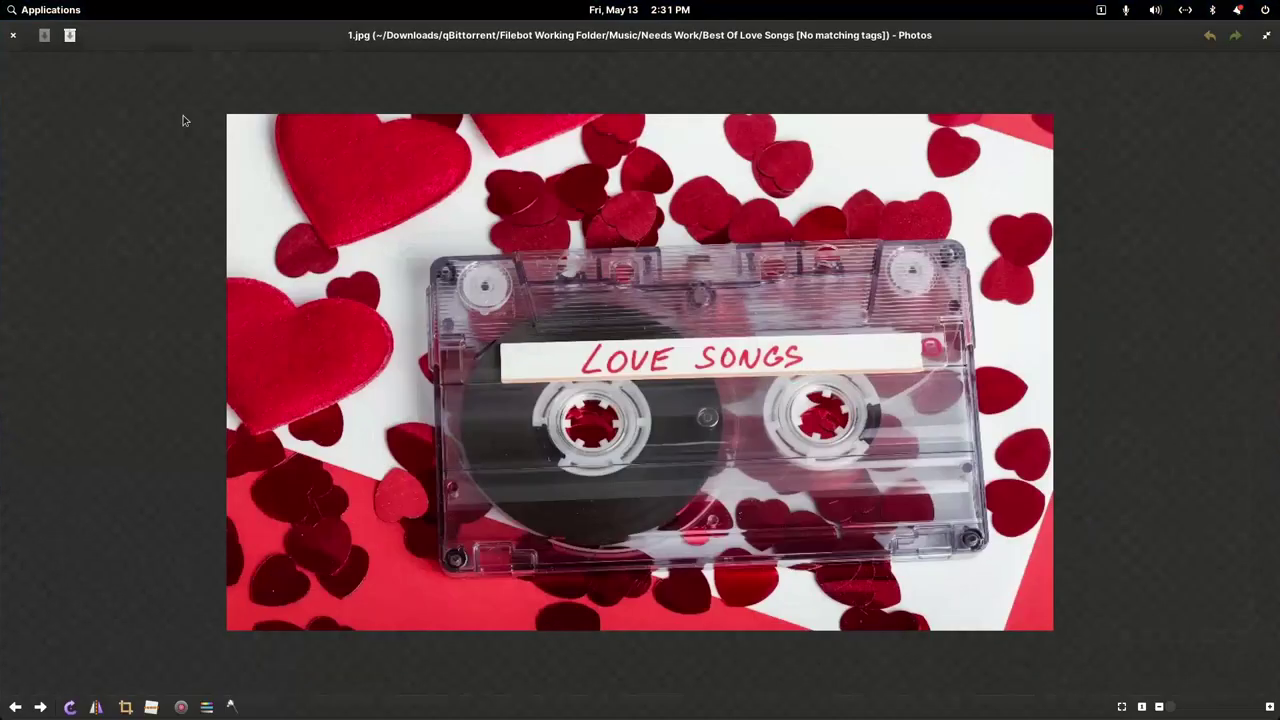
pyautogui.click(18, 35)
pyautogui.doubleClick(183, 129)
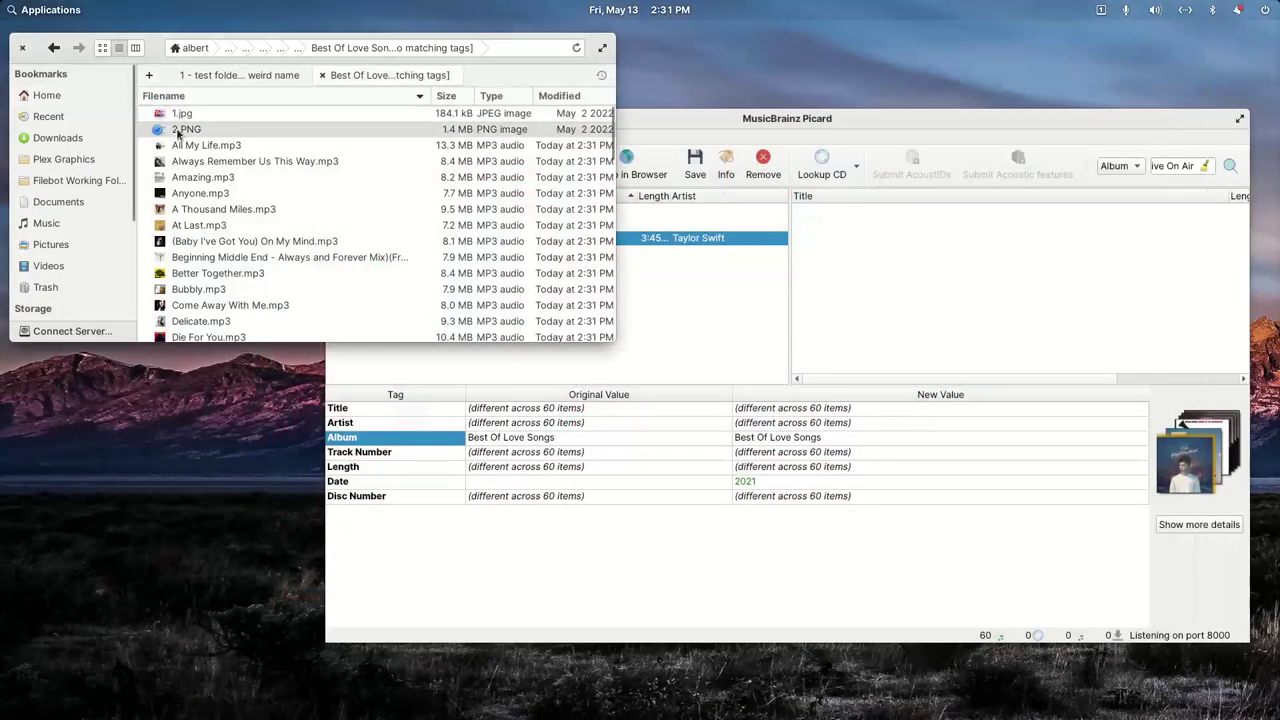
pyautogui.click(15, 38)
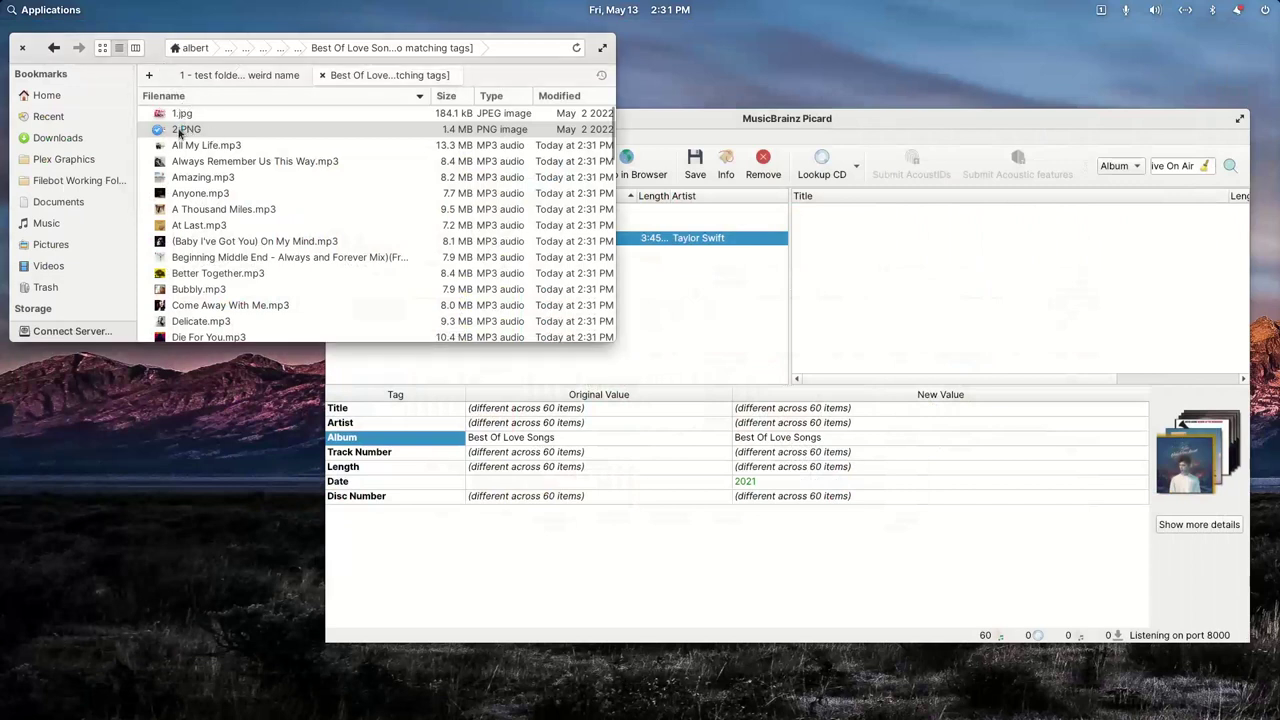
pyautogui.rightClick(180, 131)
pyautogui.click(230, 314)
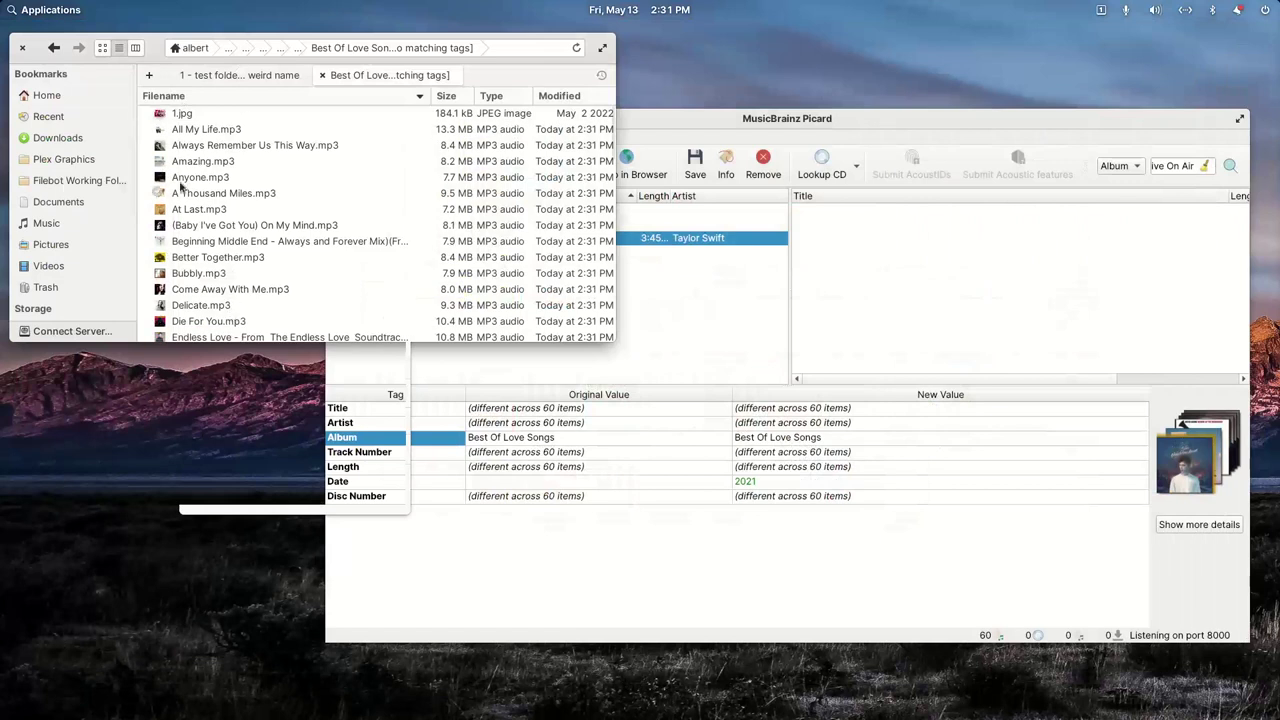
# Step: Assign 1.jpg as the cover art of the Best Of Love Songs cluster in Picard
pyautogui.click(182, 113)
pyautogui.moveTo(182, 113); pyautogui.dragTo(1187, 466)
pyautogui.click(828, 120)
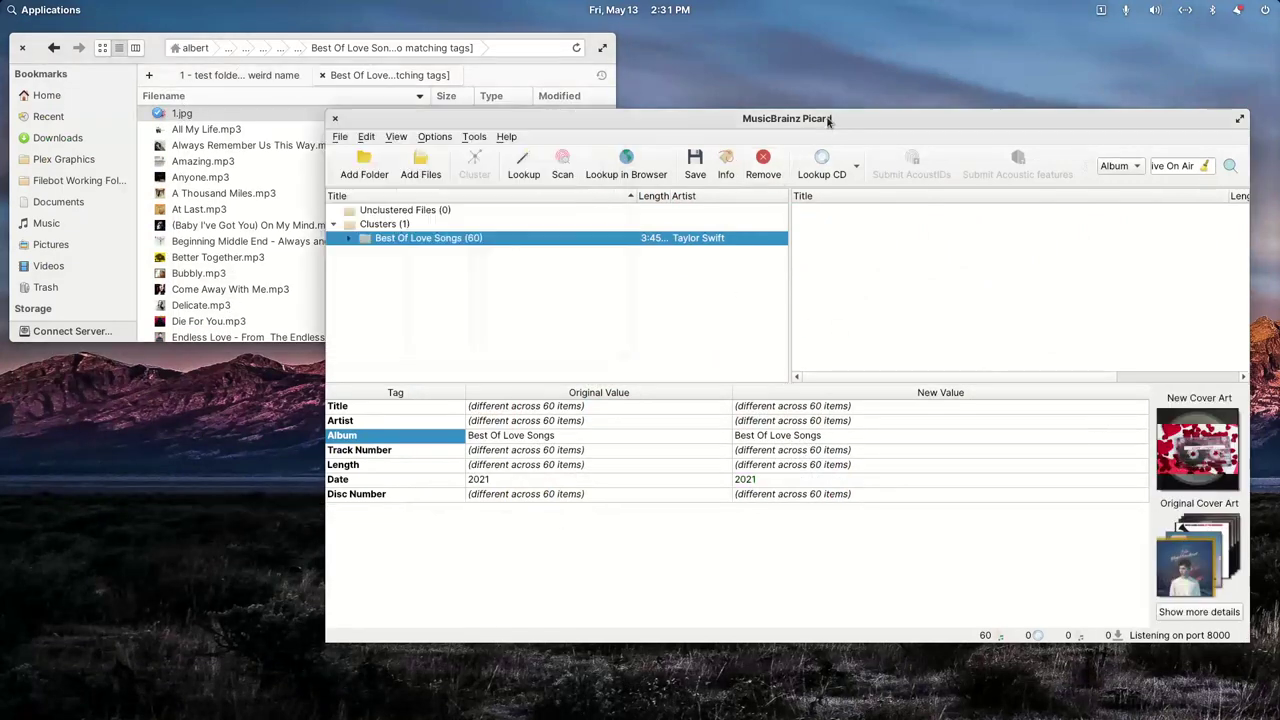
# Step: Save the Best Of Love Songs cluster with its new cover art and remove it from Picard
pyautogui.click(695, 172)
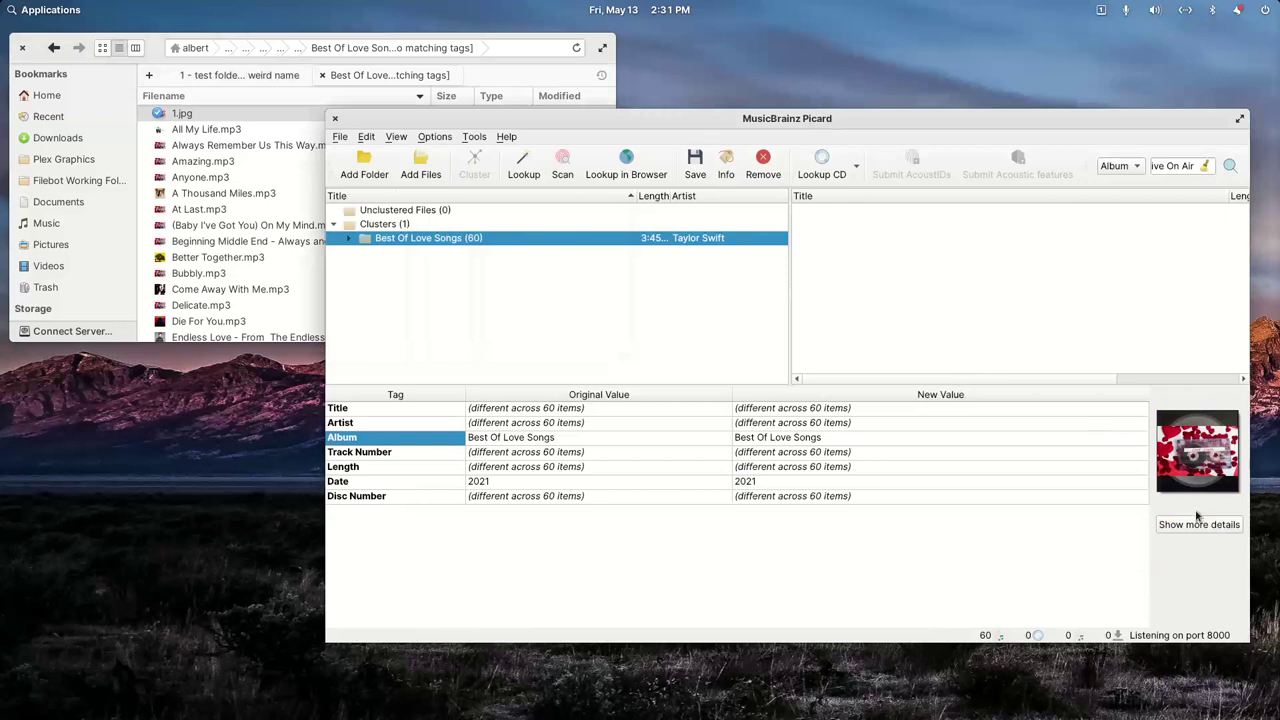
pyautogui.rightClick(437, 240)
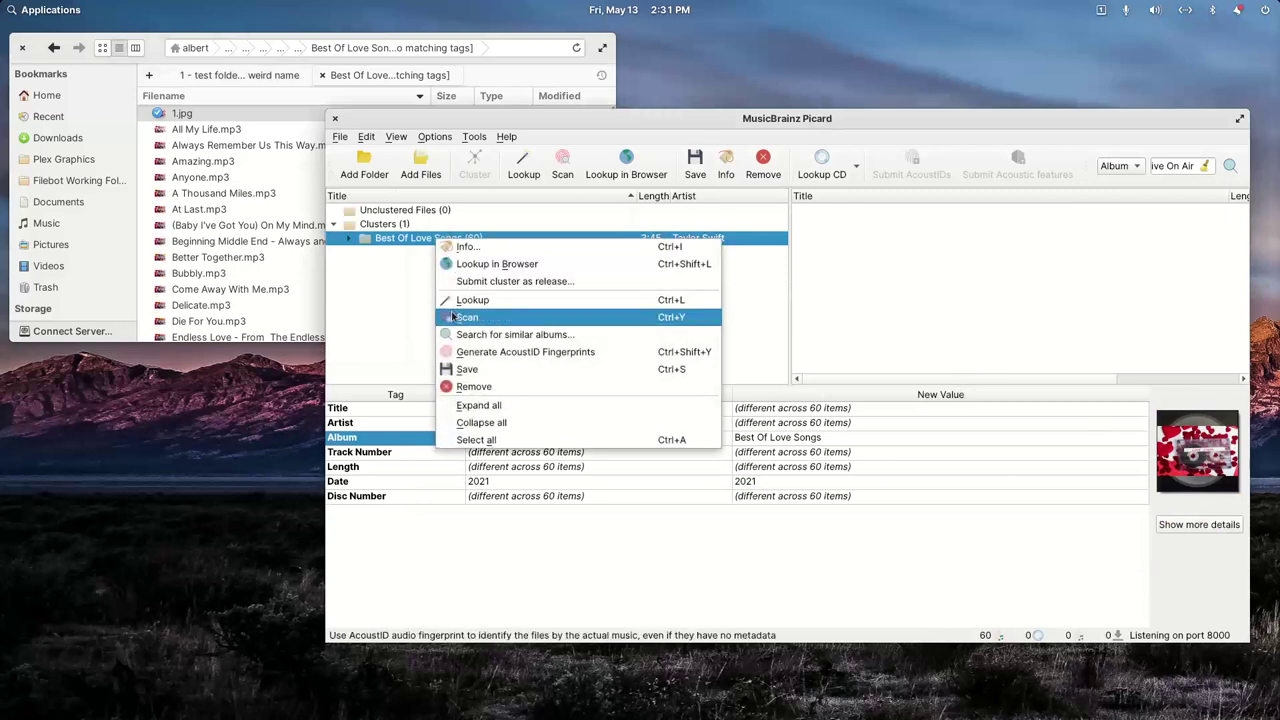
pyautogui.click(465, 386)
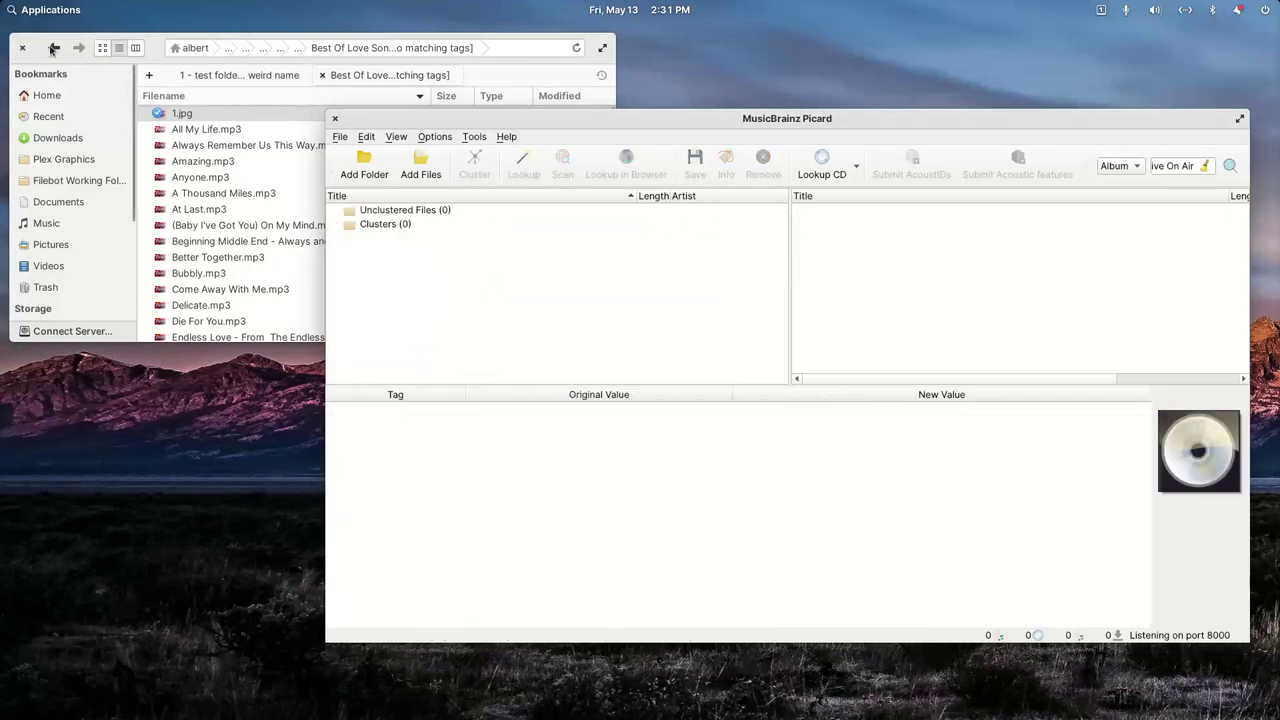
# Step: Load the Billboard Hot 100 Singles Chart folder from Needs Work into Picard and copy the folder's name up to the date
pyautogui.click(54, 48)
pyautogui.moveTo(240, 146); pyautogui.dragTo(680, 318)
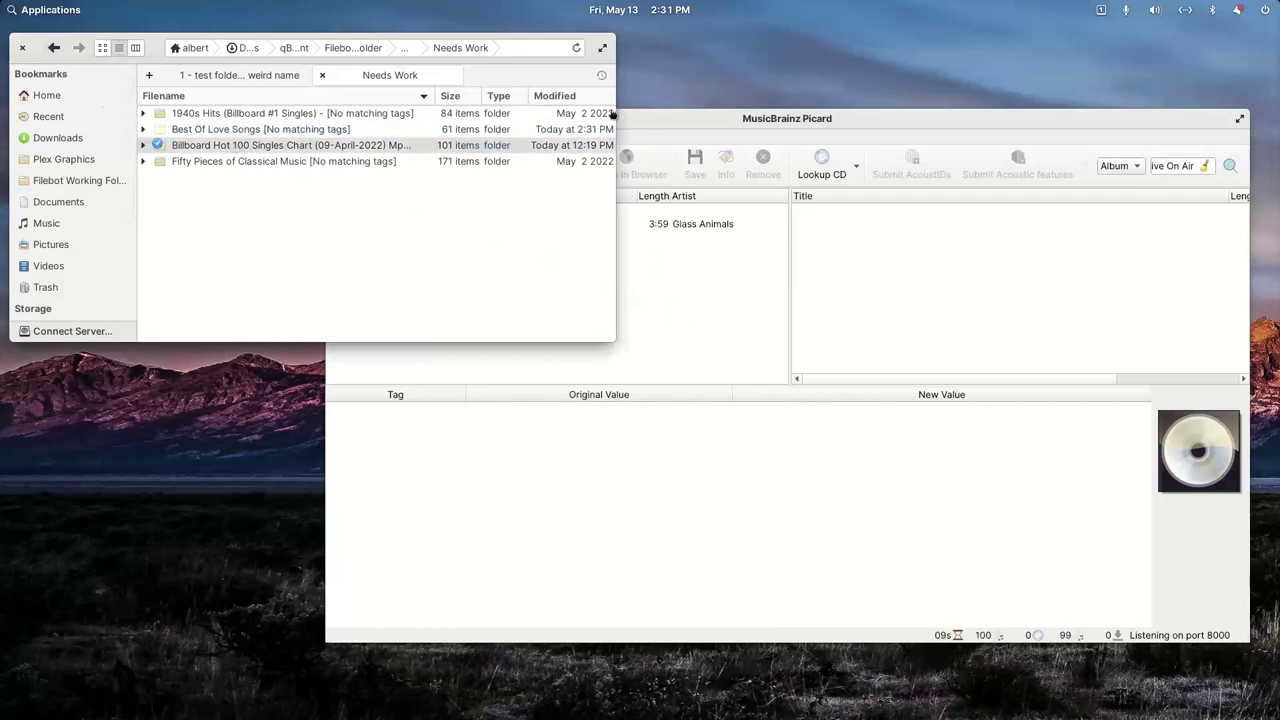
pyautogui.rightClick(199, 146)
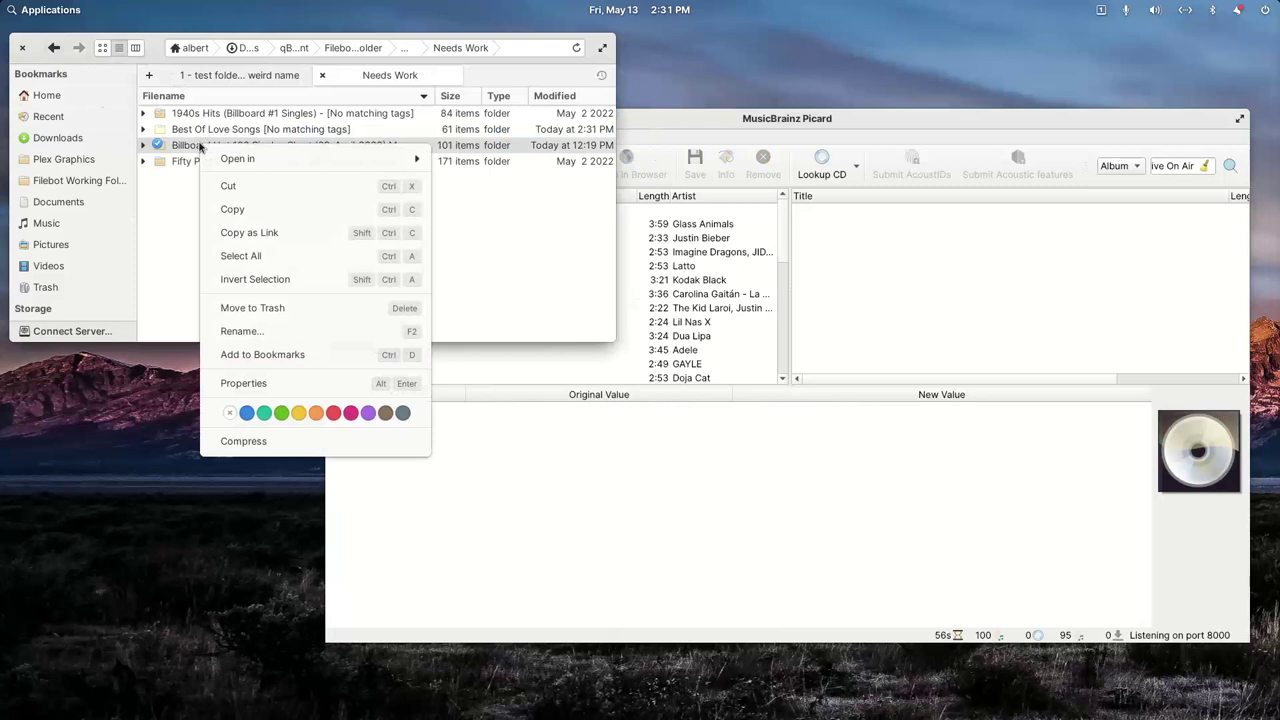
pyautogui.click(238, 331)
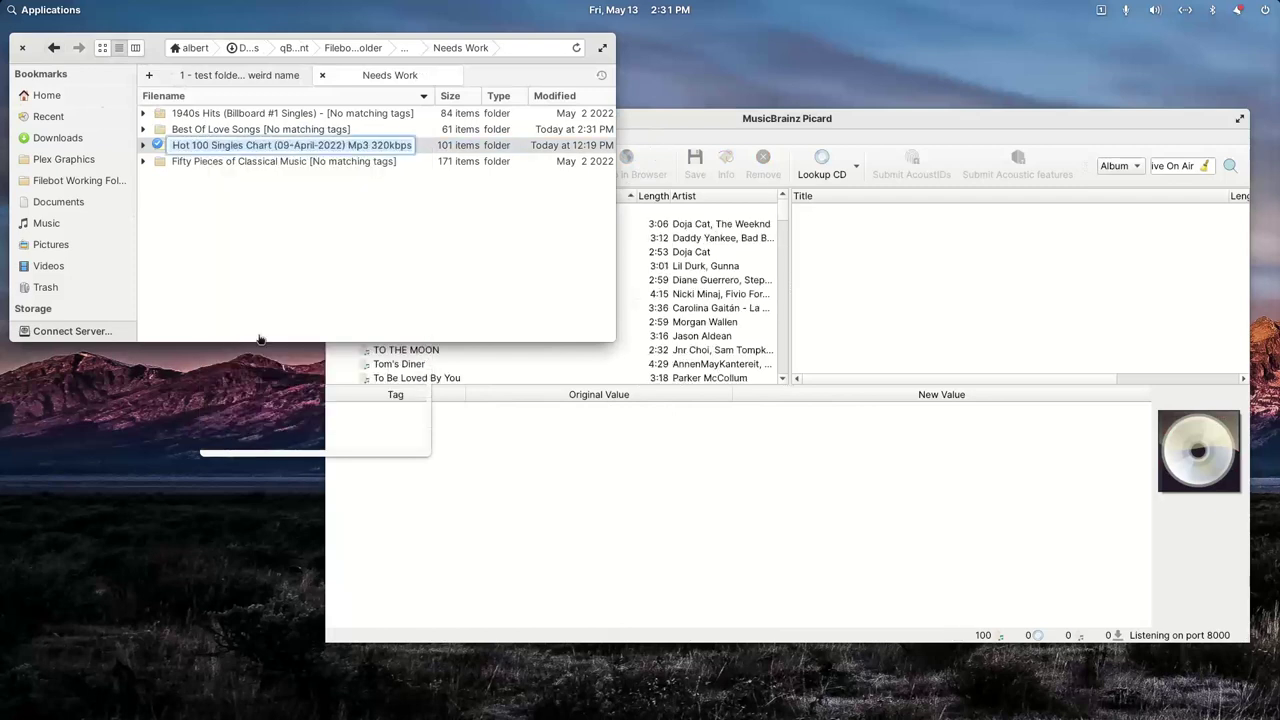
pyautogui.press('Home')
pyautogui.hotkey('shift', 'Right')
pyautogui.hotkey('shift', 'Right')
pyautogui.hotkey('shift', 'Right')
pyautogui.hotkey('shift', 'Right')
pyautogui.hotkey('shift', 'Right')
pyautogui.hotkey('shift', 'Right')
pyautogui.hotkey('shift', 'Right')
pyautogui.hotkey('shift', 'Right')
pyautogui.hotkey('shift', 'Right')
pyautogui.hotkey('shift', 'Right')
pyautogui.hotkey('shift', 'Right')
pyautogui.hotkey('shift', 'Right')
pyautogui.hotkey('shift', 'Right')
pyautogui.hotkey('shift', 'Right')
pyautogui.hotkey('shift', 'Right')
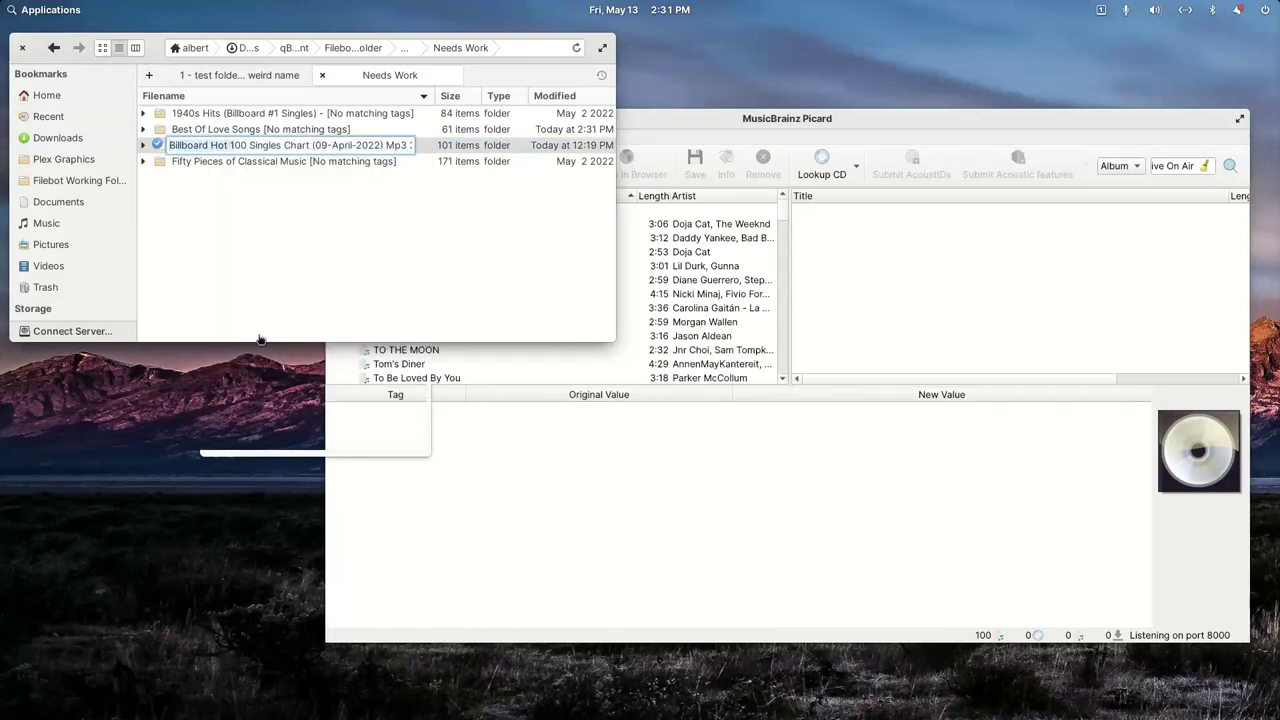
pyautogui.hotkey('shift', 'Right')
pyautogui.hotkey('shift', 'Right')
pyautogui.hotkey('shift', 'Right')
pyautogui.hotkey('shift', 'Right')
pyautogui.hotkey('shift', 'Right')
pyautogui.hotkey('shift', 'Right')
pyautogui.hotkey('shift', 'Right')
pyautogui.hotkey('shift', 'Right')
pyautogui.hotkey('shift', 'Right')
pyautogui.hotkey('shift', 'Right')
pyautogui.hotkey('shift', 'Right')
pyautogui.hotkey('shift', 'Right')
pyautogui.hotkey('shift', 'Right')
pyautogui.hotkey('shift', 'Right')
pyautogui.hotkey('shift', 'Right')
pyautogui.hotkey('shift', 'Right')
pyautogui.hotkey('shift', 'Right')
pyautogui.hotkey('shift', 'Right')
pyautogui.hotkey('shift', 'Right')
pyautogui.hotkey('shift', 'Right')
pyautogui.hotkey('shift', 'Right')
pyautogui.hotkey('shift', 'Right')
pyautogui.hotkey('shift', 'Right')
pyautogui.hotkey('shift', 'Right')
pyautogui.hotkey('shift', 'Right')
pyautogui.hotkey('shift', 'Right')
pyautogui.hotkey('shift', 'Right')
pyautogui.hotkey('shift', 'Right')
pyautogui.hotkey('shift', 'Right')
pyautogui.hotkey('shift', 'Right')
pyautogui.hotkey('shift', 'Right')
pyautogui.hotkey('shift', 'Right')
pyautogui.hotkey('shift', 'Right')
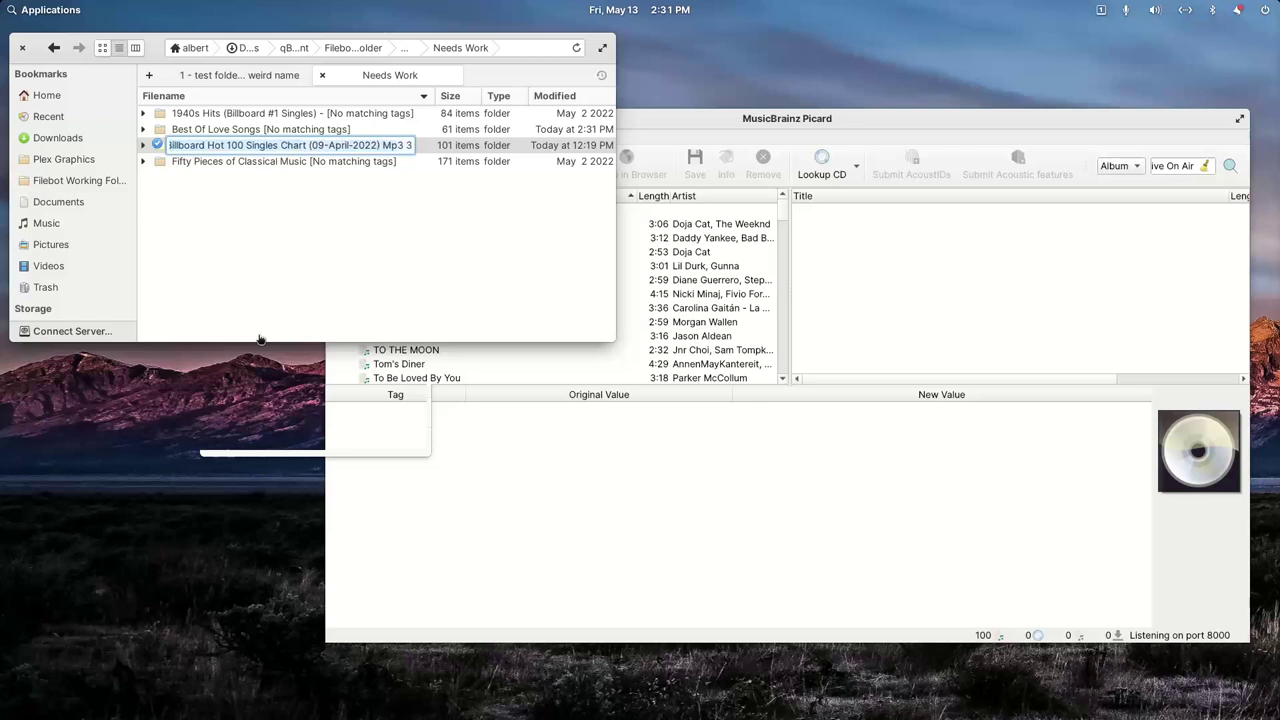
pyautogui.press('Escape')
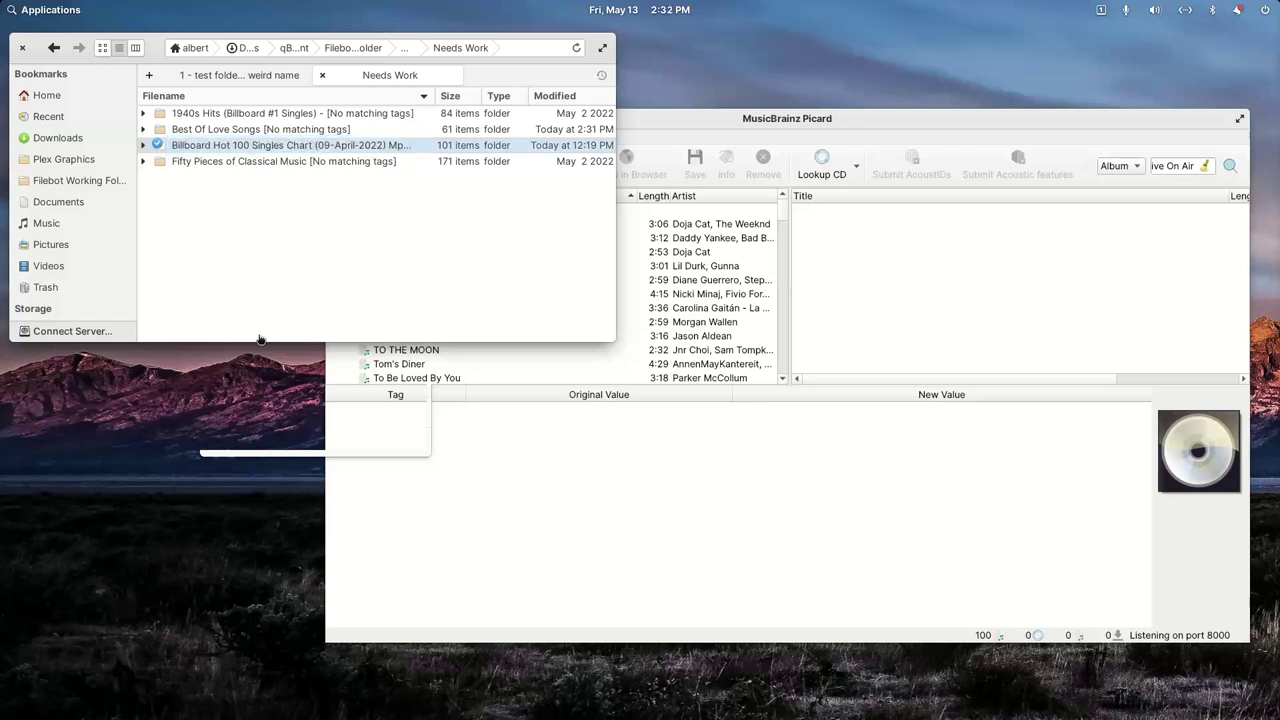
# Step: Set the album of all loaded Billboard tracks to "Billboard Hot 100 Singles Chart [April 9th 2022]" and save the files
pyautogui.click(711, 121)
pyautogui.click(408, 224)
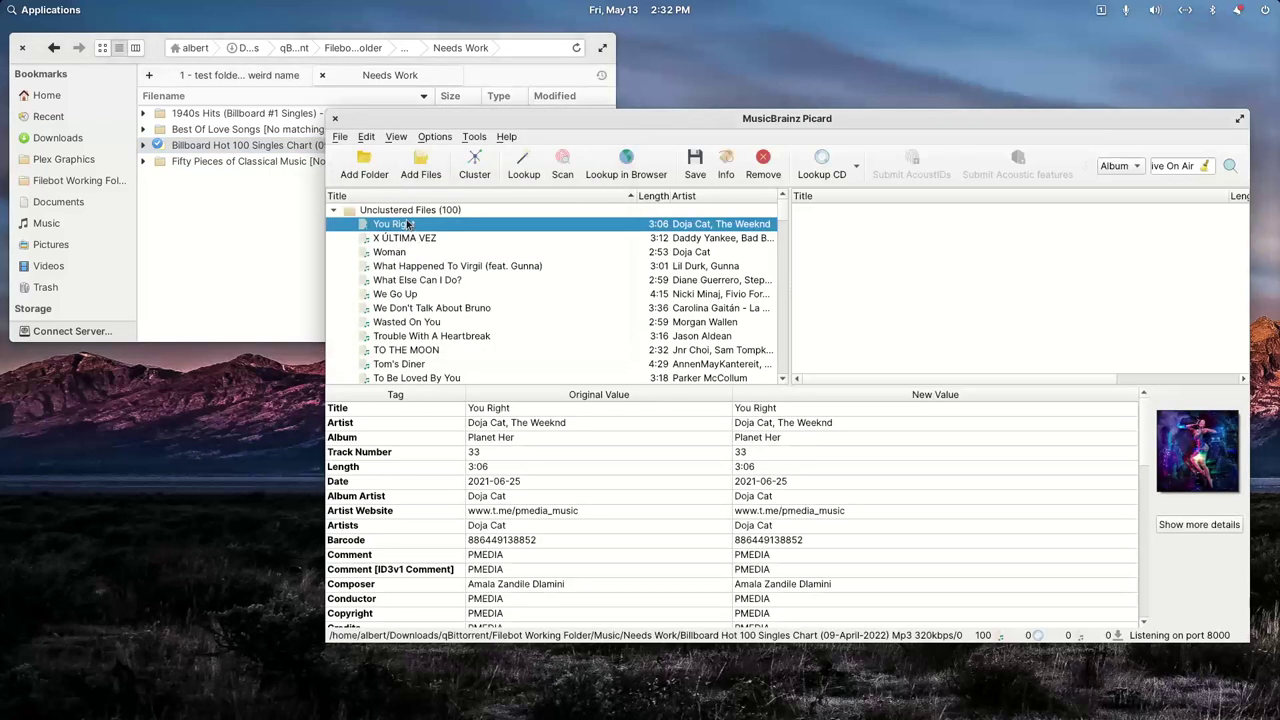
pyautogui.hotkey('shift', 'Down')
pyautogui.hotkey('shift', 'Down')
pyautogui.hotkey('shift', 'Down')
pyautogui.hotkey('shift', 'Down')
pyautogui.hotkey('shift', 'Down')
pyautogui.hotkey('shift', 'Down')
pyautogui.hotkey('shift', 'Down')
pyautogui.hotkey('shift', 'Down')
pyautogui.hotkey('shift', 'Down')
pyautogui.hotkey('shift', 'Down')
pyautogui.hotkey('shift', 'Down')
pyautogui.hotkey('shift', 'Down')
pyautogui.hotkey('shift', 'Down')
pyautogui.hotkey('shift', 'Down')
pyautogui.hotkey('shift', 'Down')
pyautogui.hotkey('shift', 'Down')
pyautogui.hotkey('shift', 'Down')
pyautogui.hotkey('shift', 'Down')
pyautogui.hotkey('shift', 'Down')
pyautogui.hotkey('shift', 'Down')
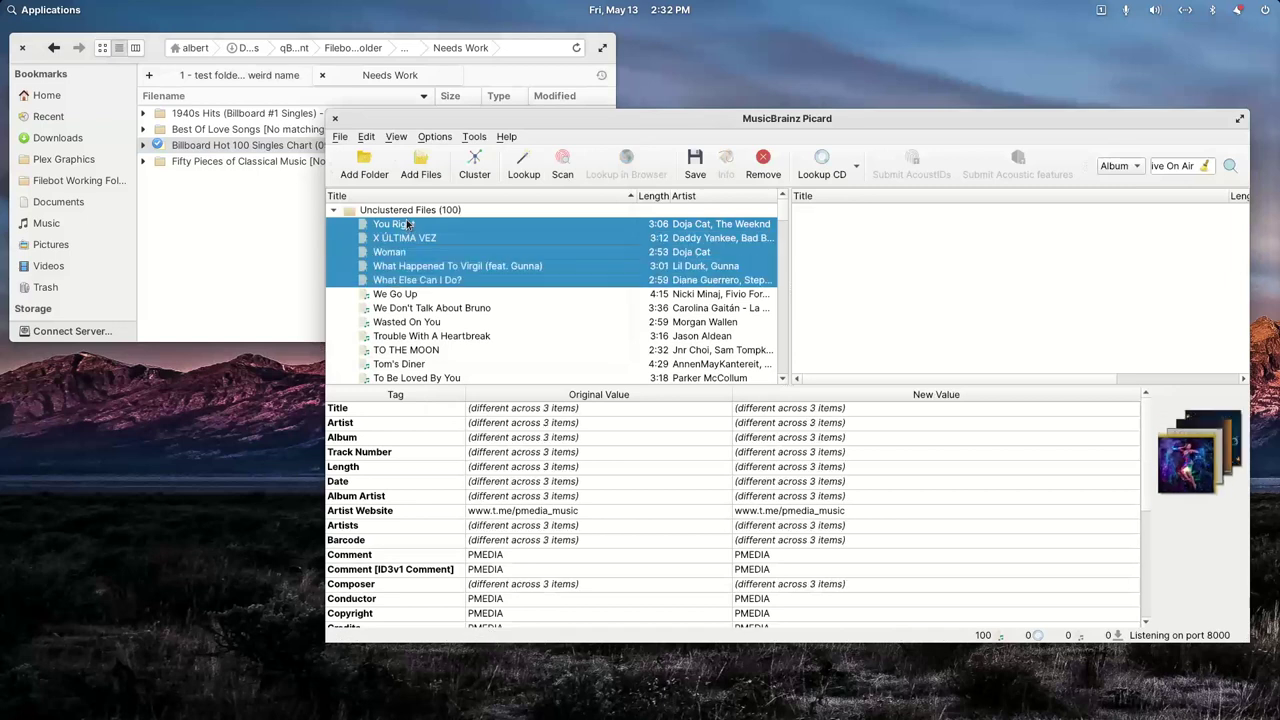
pyautogui.hotkey('shift', 'Down')
pyautogui.hotkey('shift', 'Down')
pyautogui.hotkey('shift', 'Down')
pyautogui.hotkey('shift', 'Down')
pyautogui.hotkey('shift', 'Down')
pyautogui.hotkey('shift', 'Down')
pyautogui.hotkey('shift', 'Down')
pyautogui.hotkey('shift', 'Down')
pyautogui.hotkey('shift', 'Down')
pyautogui.hotkey('shift', 'Down')
pyautogui.hotkey('shift', 'Down')
pyautogui.hotkey('shift', 'Down')
pyautogui.hotkey('shift', 'Down')
pyautogui.hotkey('shift', 'Down')
pyautogui.hotkey('shift', 'Down')
pyautogui.hotkey('shift', 'Down')
pyautogui.hotkey('shift', 'Down')
pyautogui.hotkey('shift', 'Down')
pyautogui.hotkey('shift', 'Down')
pyautogui.hotkey('shift', 'Down')
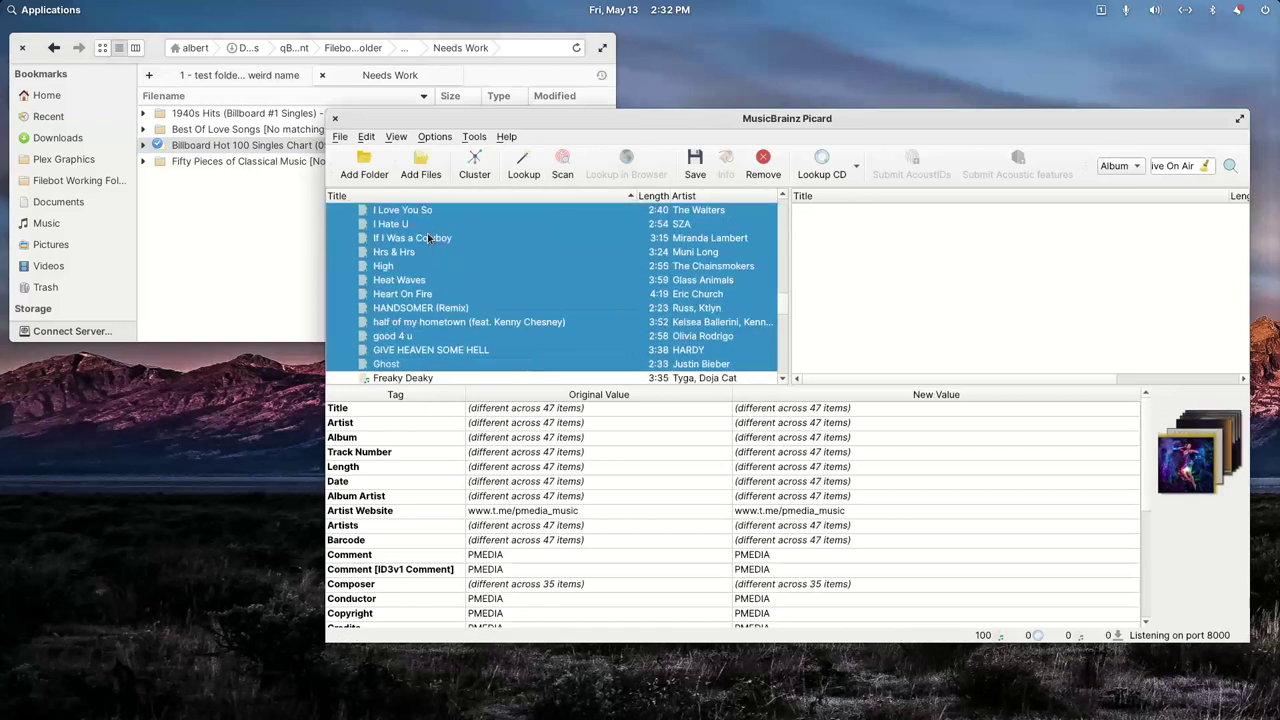
pyautogui.hotkey('shift', 'Down')
pyautogui.hotkey('shift', 'Down')
pyautogui.hotkey('shift', 'Down')
pyautogui.hotkey('shift', 'Down')
pyautogui.hotkey('shift', 'Down')
pyautogui.hotkey('shift', 'Down')
pyautogui.hotkey('shift', 'Down')
pyautogui.hotkey('shift', 'Down')
pyautogui.hotkey('shift', 'Down')
pyautogui.hotkey('shift', 'Down')
pyautogui.hotkey('shift', 'Down')
pyautogui.hotkey('shift', 'Down')
pyautogui.hotkey('shift', 'Down')
pyautogui.hotkey('shift', 'Down')
pyautogui.hotkey('shift', 'Down')
pyautogui.hotkey('shift', 'Down')
pyautogui.hotkey('shift', 'Down')
pyautogui.hotkey('shift', 'Down')
pyautogui.hotkey('shift', 'Down')
pyautogui.hotkey('shift', 'Down')
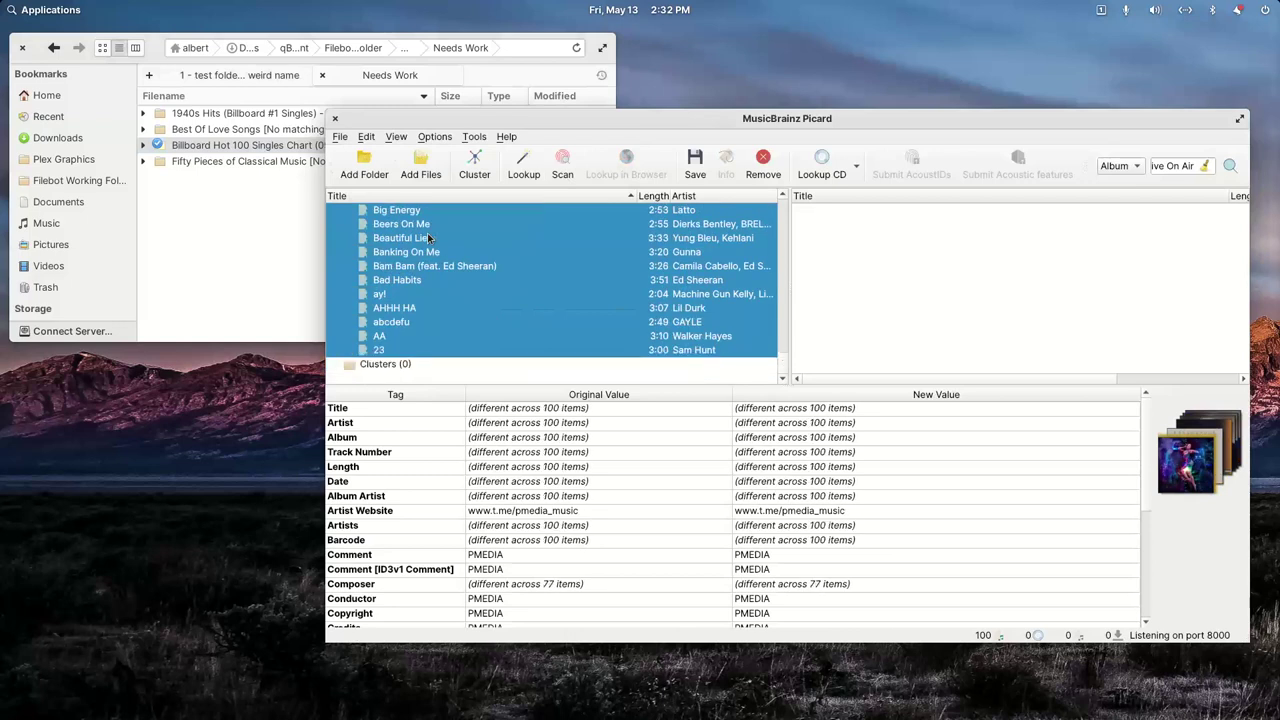
pyautogui.doubleClick(766, 440)
pyautogui.rightClick(766, 440)
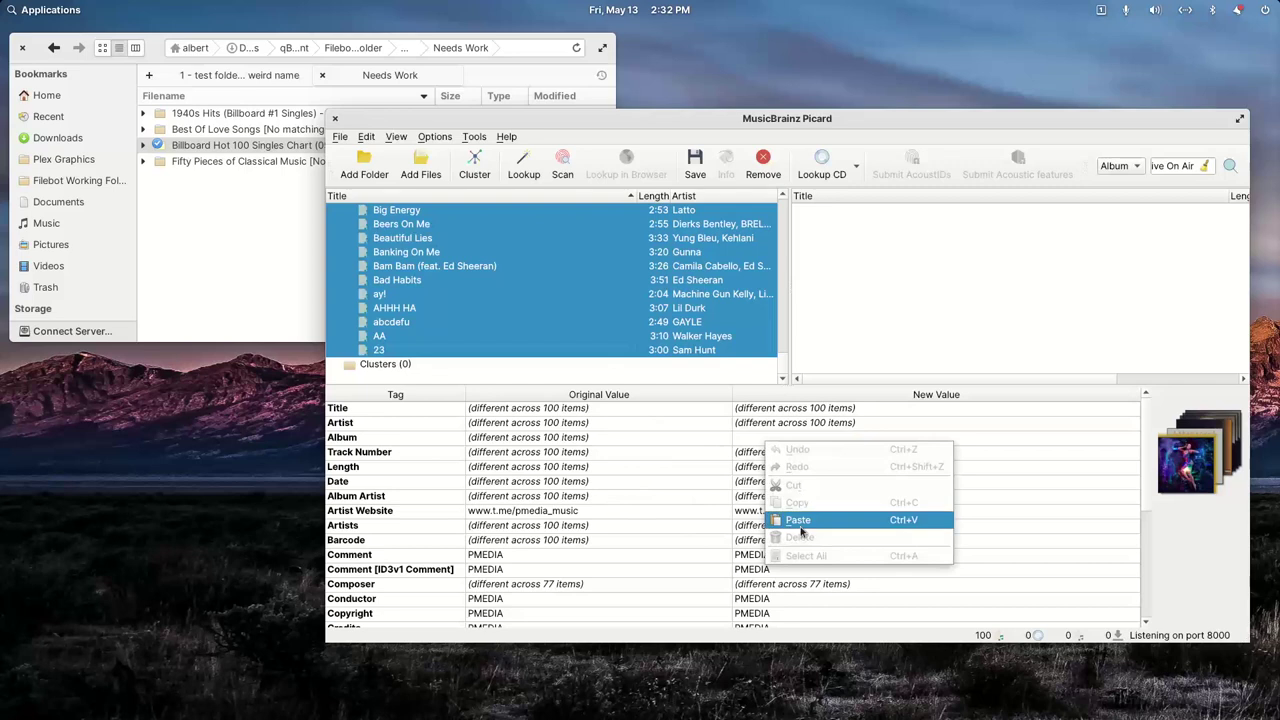
pyautogui.click(806, 528)
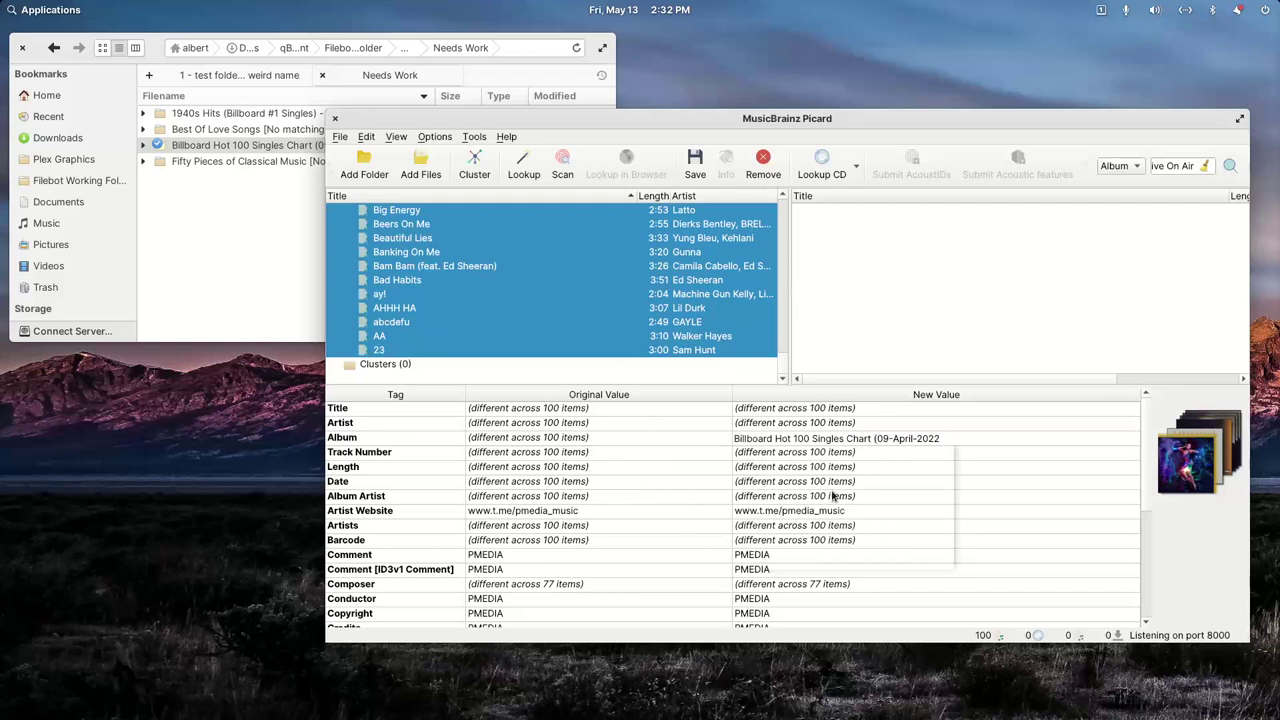
pyautogui.press('Delete')
pyautogui.press('Delete')
pyautogui.press('Delete')
pyautogui.press('Delete')
pyautogui.write('9th')
pyautogui.write('[')
pyautogui.click(696, 166)
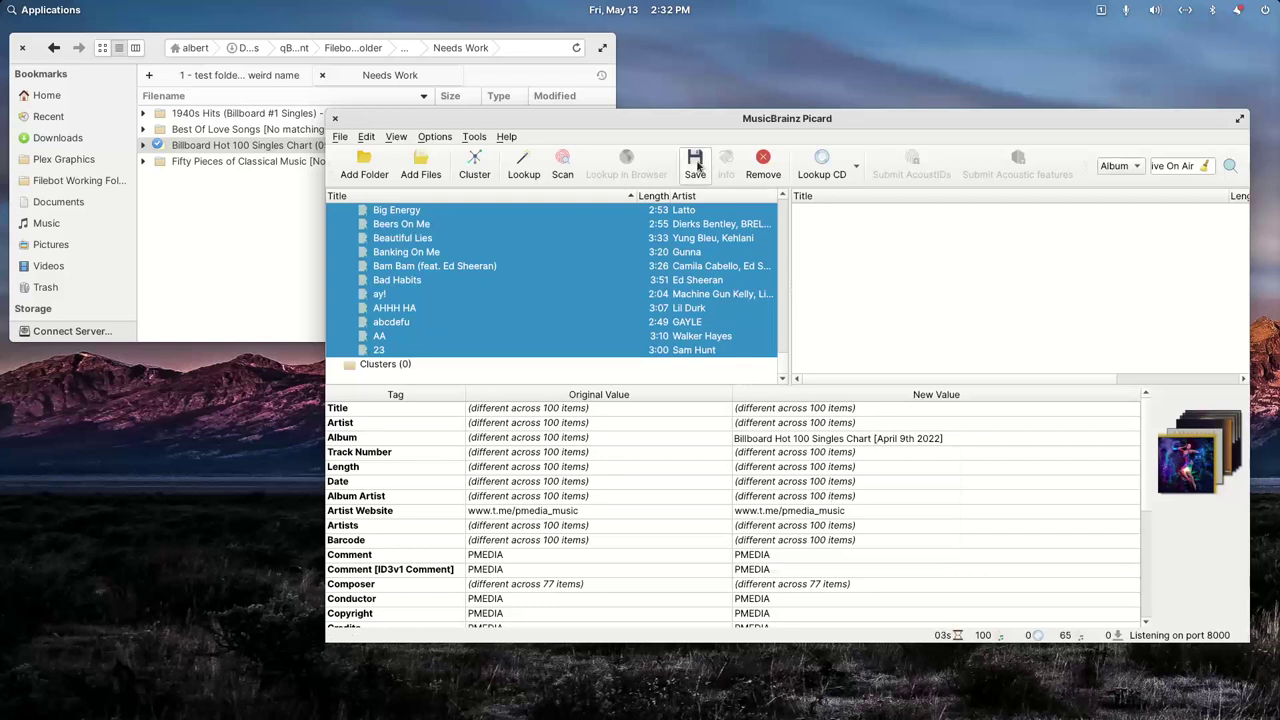
# Step: Group the loaded Billboard tracks into clusters, including those still left in Unclustered Files
pyautogui.click(480, 173)
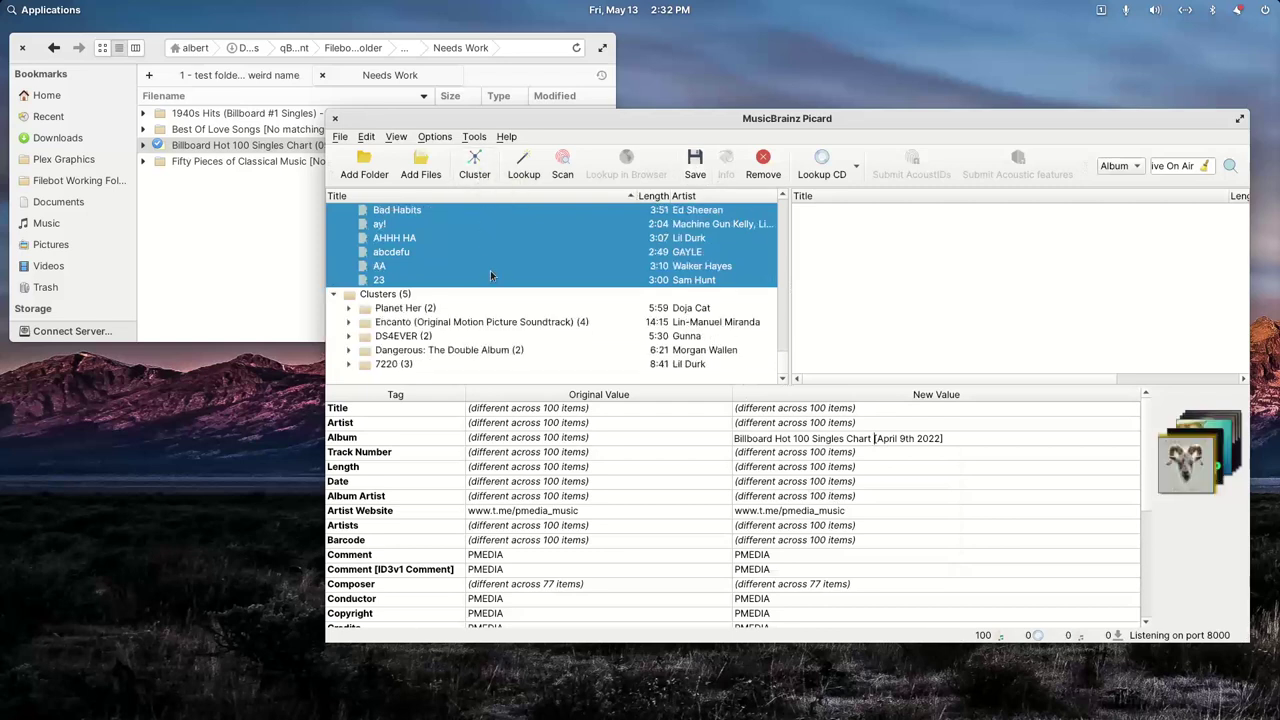
pyautogui.click(405, 295)
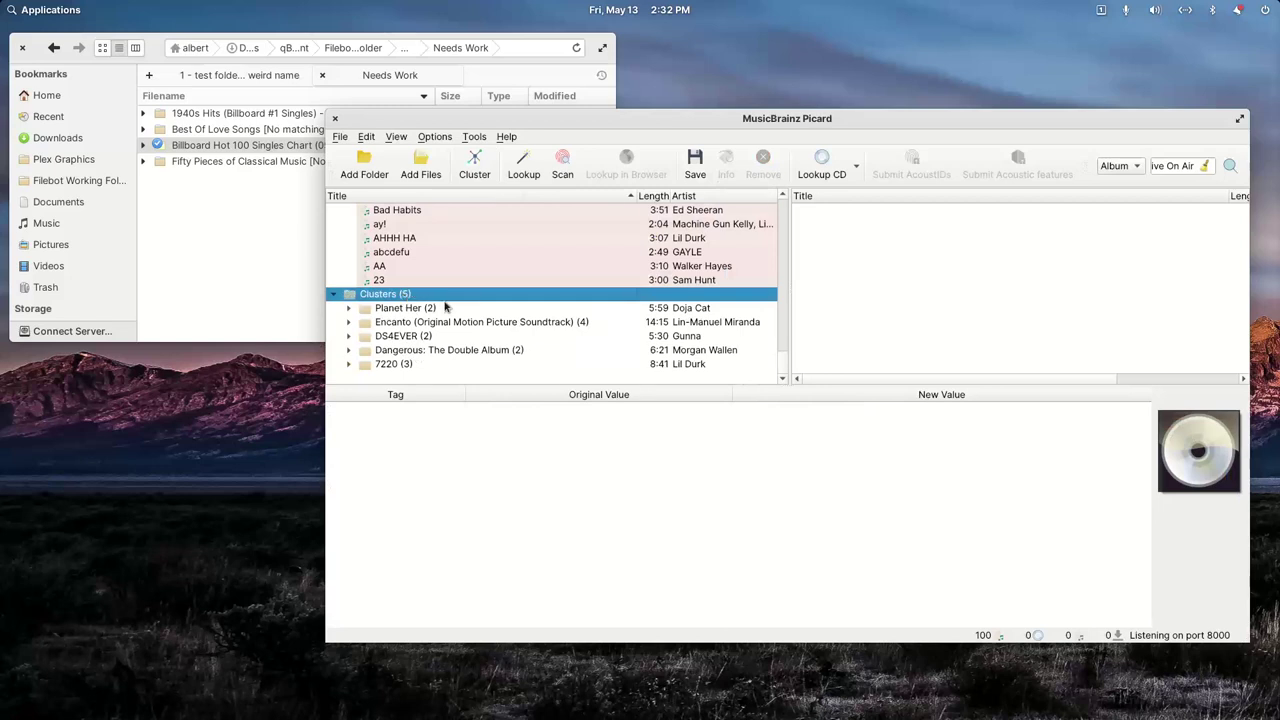
pyautogui.scroll(2, 430, 283)
pyautogui.scroll(20, 428, 280)
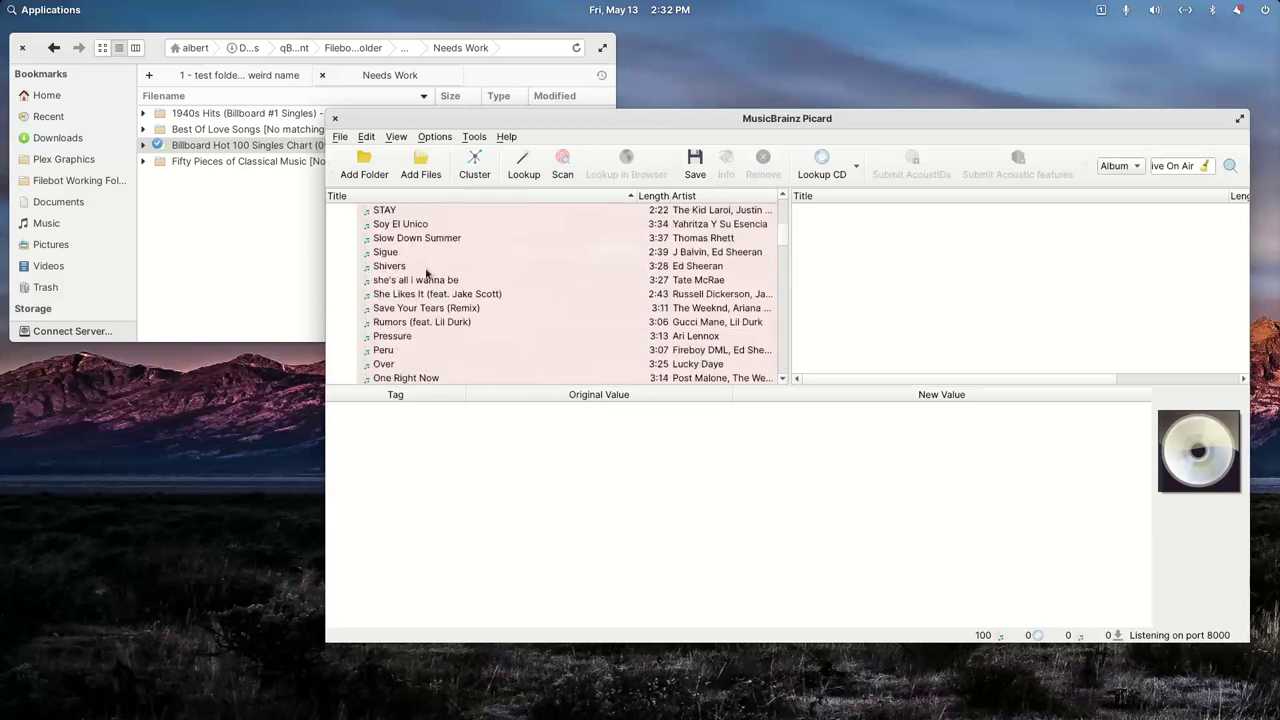
pyautogui.click(441, 211)
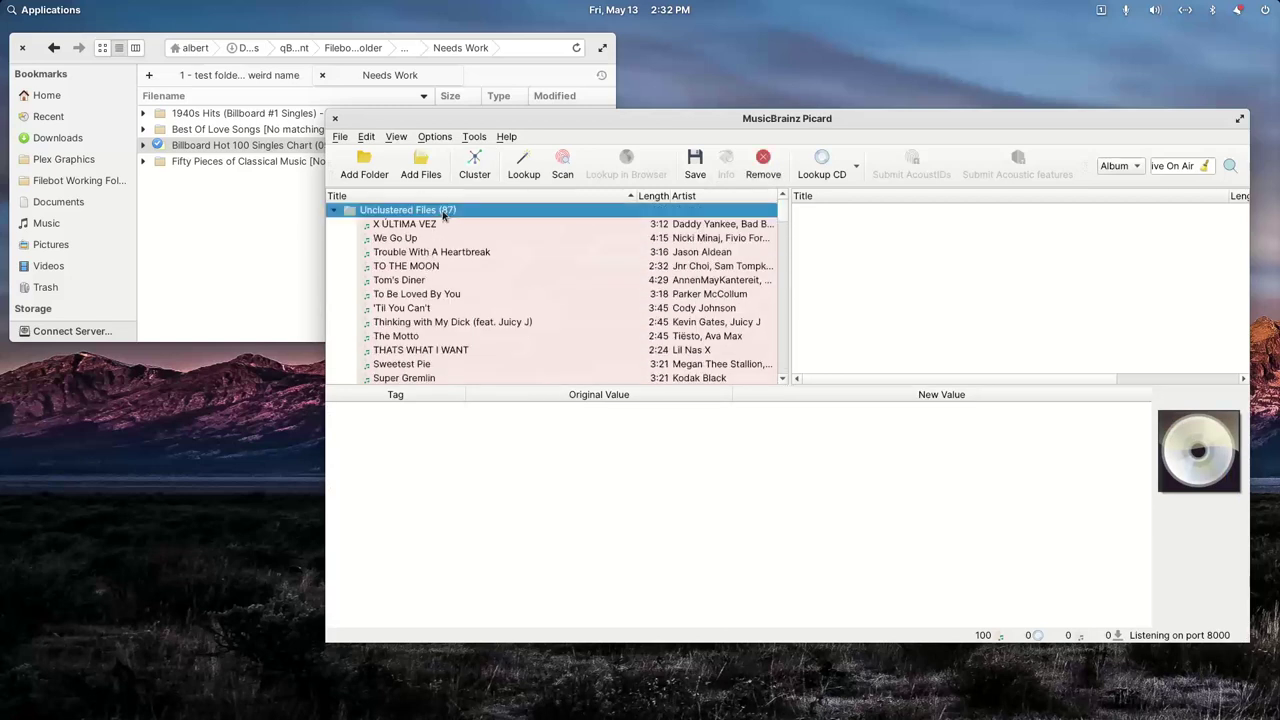
pyautogui.click(476, 170)
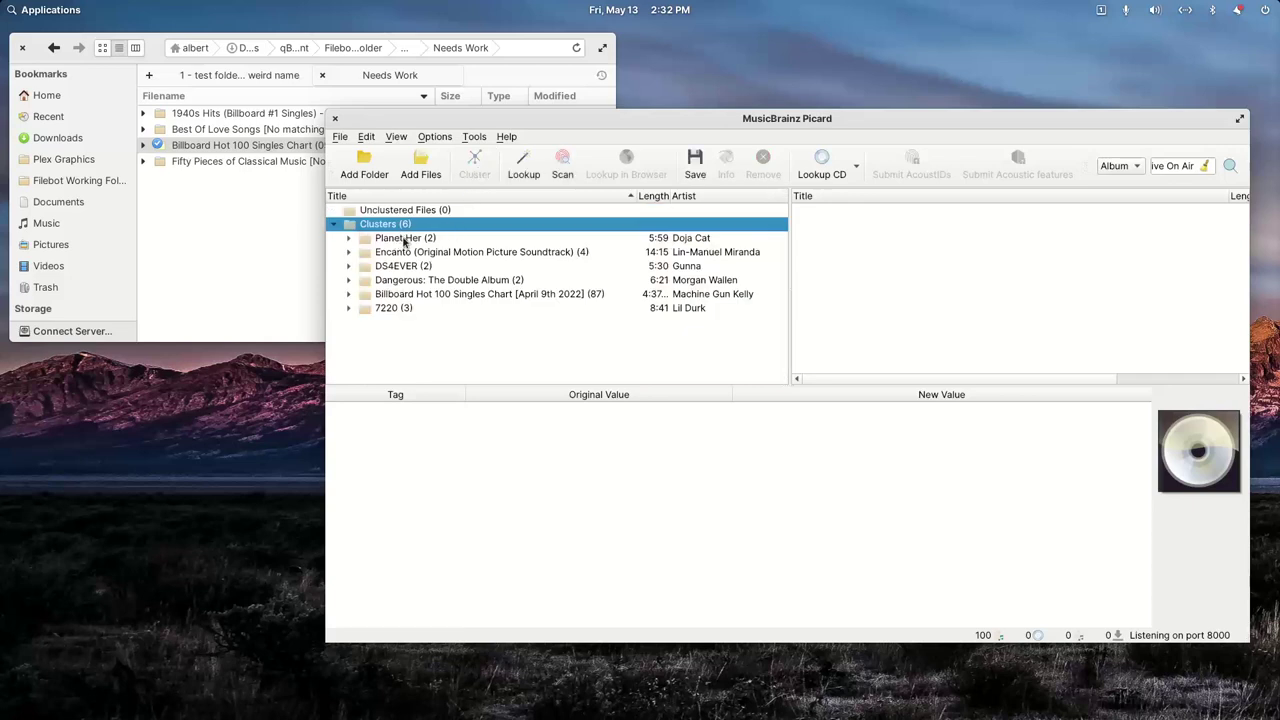
# Step: Copy the new album name from the Billboard Hot 100 Singles Chart [April 9th 2022] cluster
pyautogui.click(418, 294)
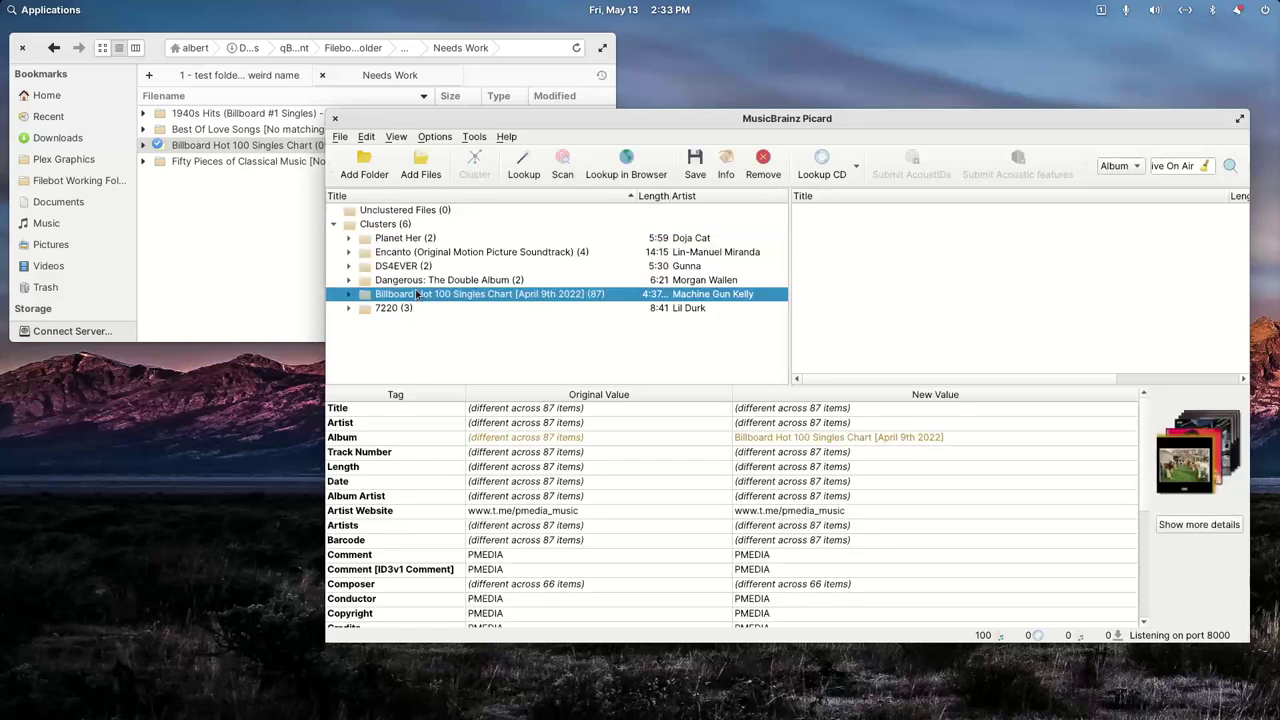
pyautogui.doubleClick(768, 440)
pyautogui.hotkey('ctrl', 'c')
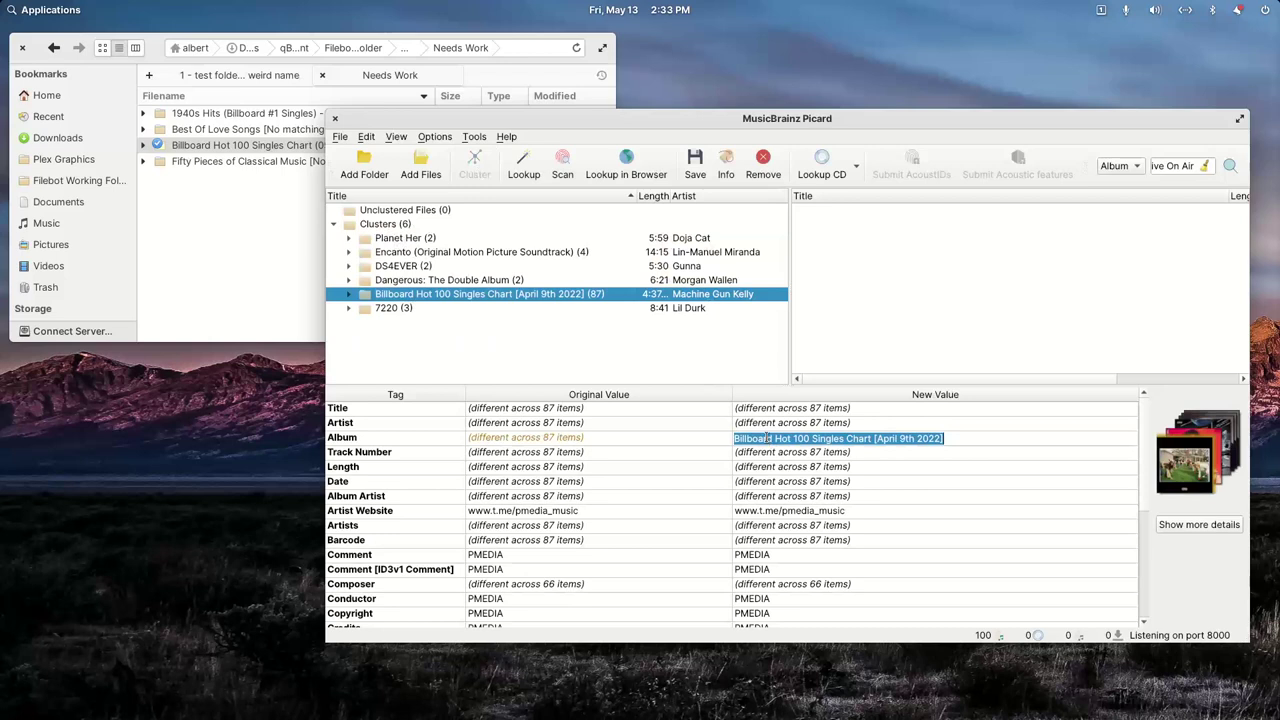
pyautogui.press('Return')
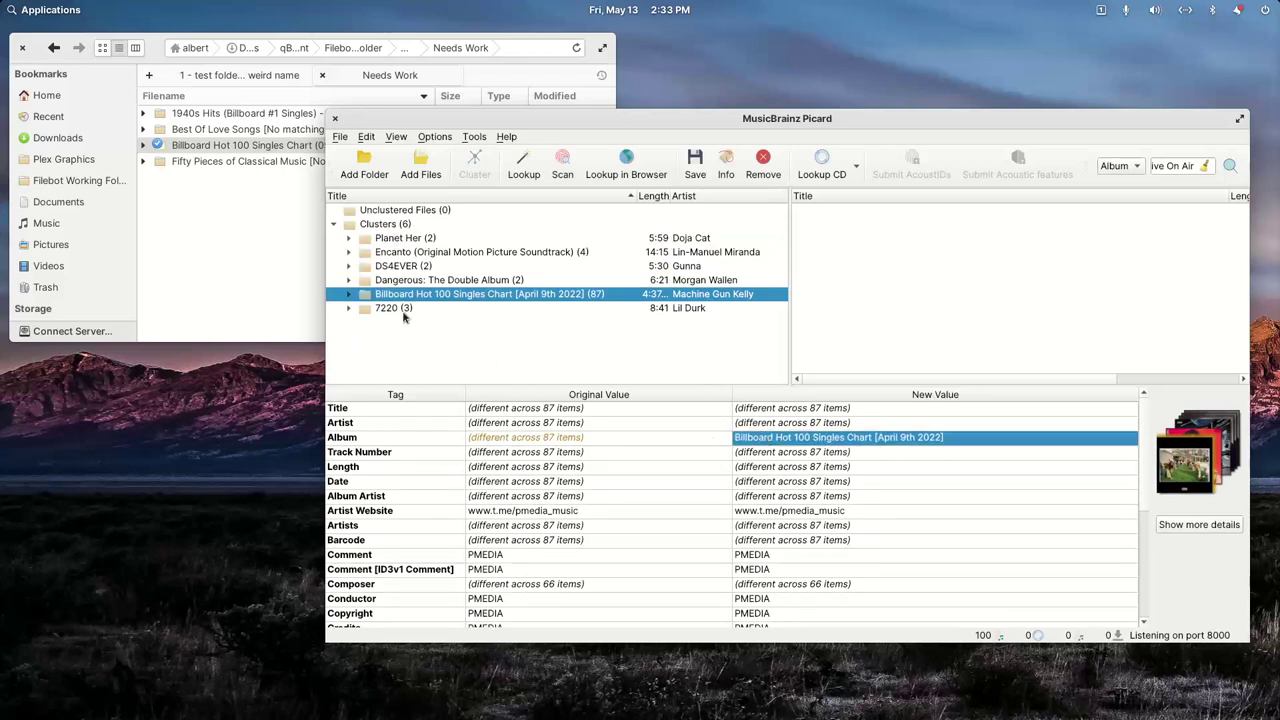
# Step: Check the album tags of the 7220, DS4EVER, Dangerous: The Double Album and Planet Her clusters
pyautogui.click(404, 312)
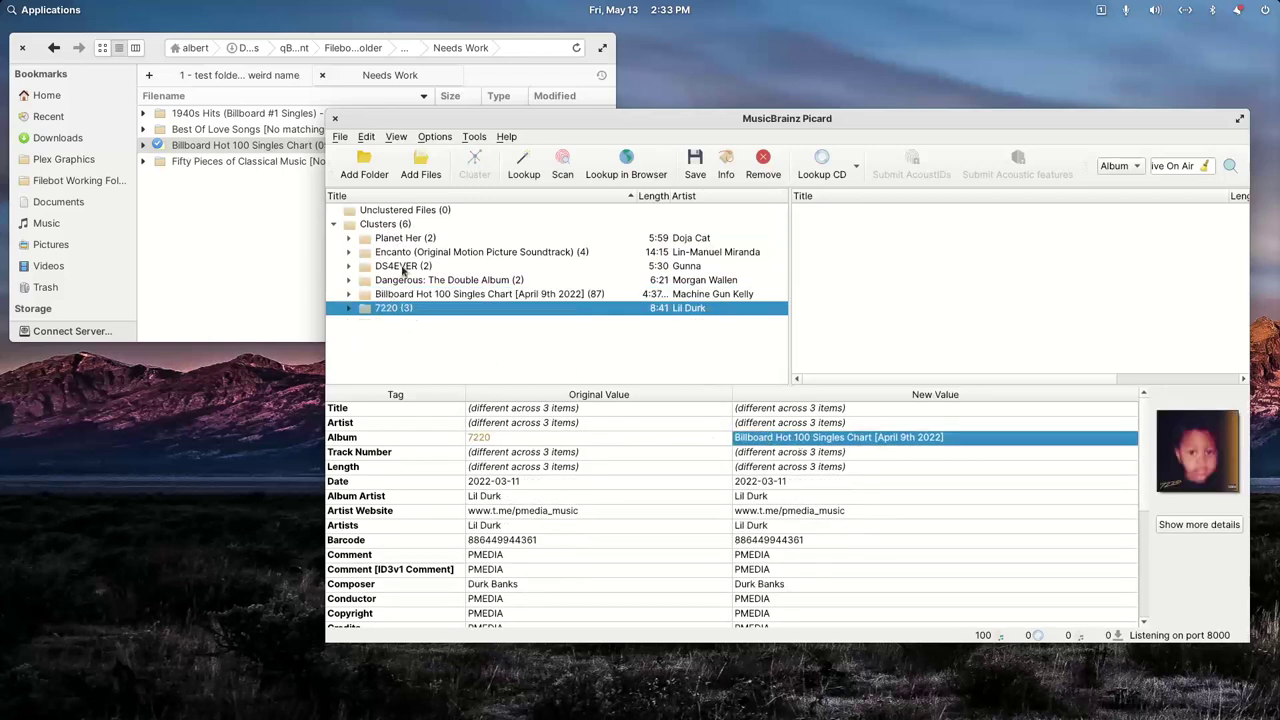
pyautogui.click(404, 267)
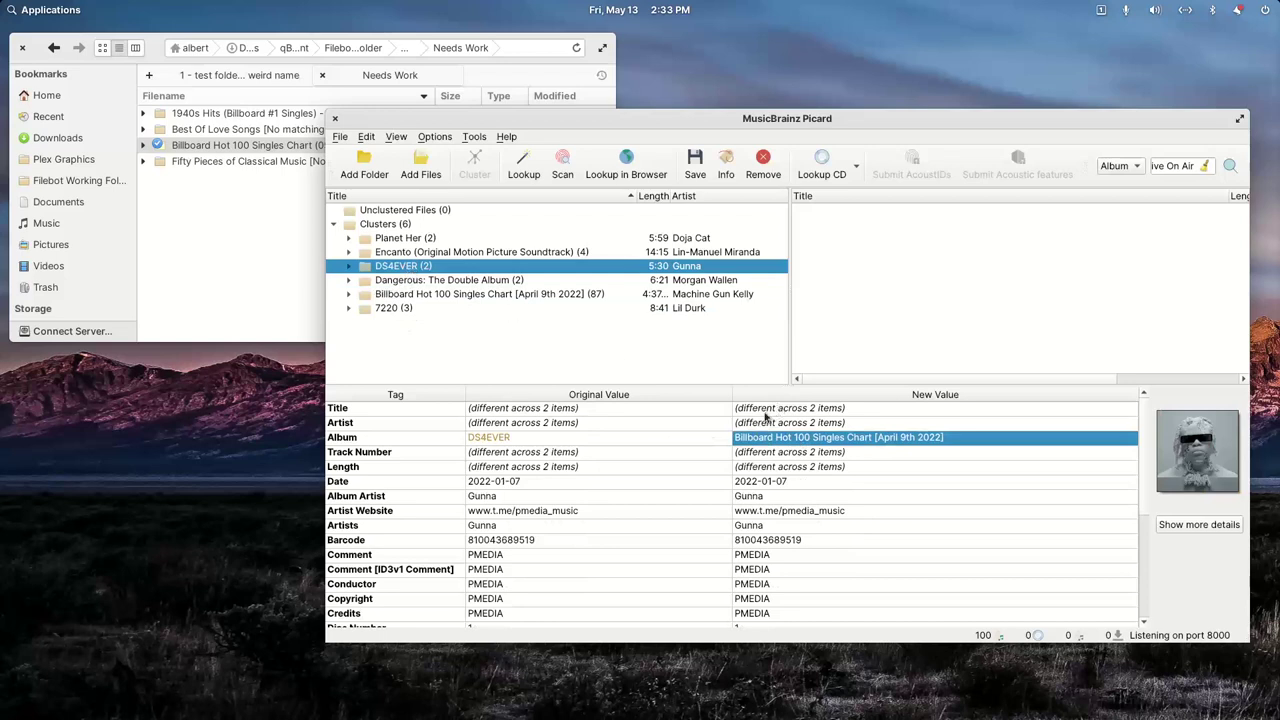
pyautogui.click(410, 281)
pyautogui.click(395, 240)
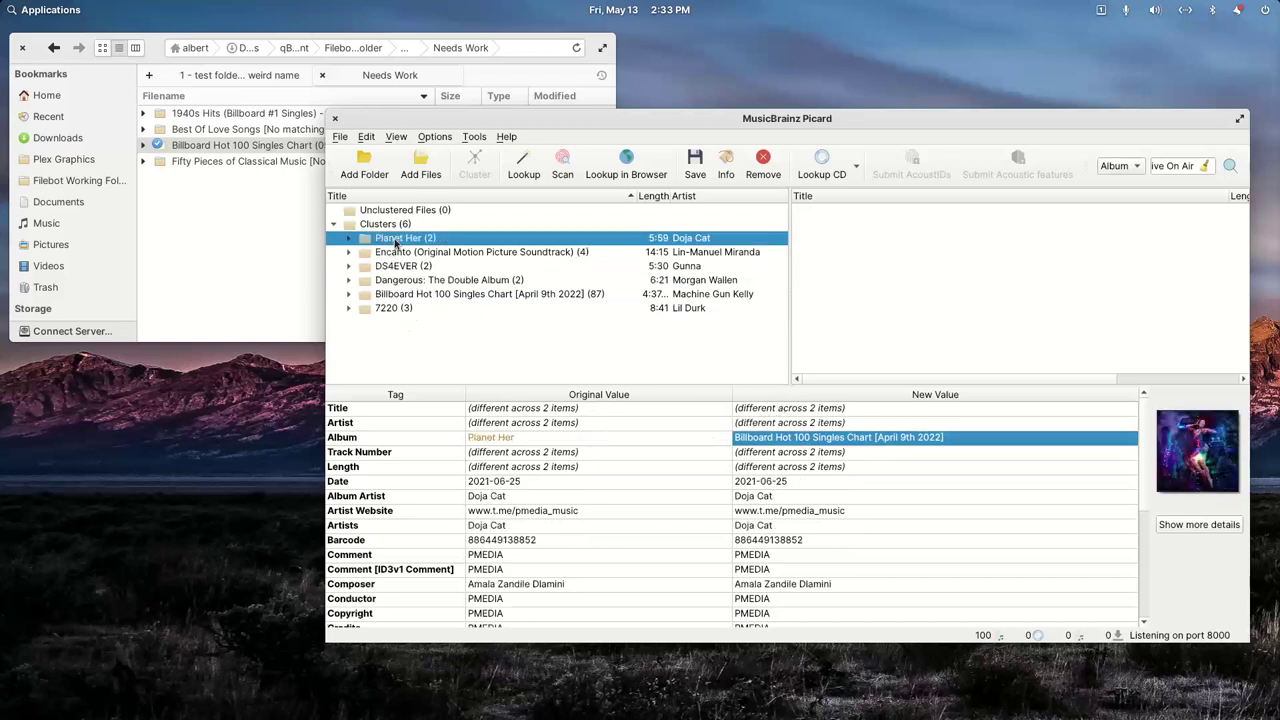
pyautogui.click(391, 225)
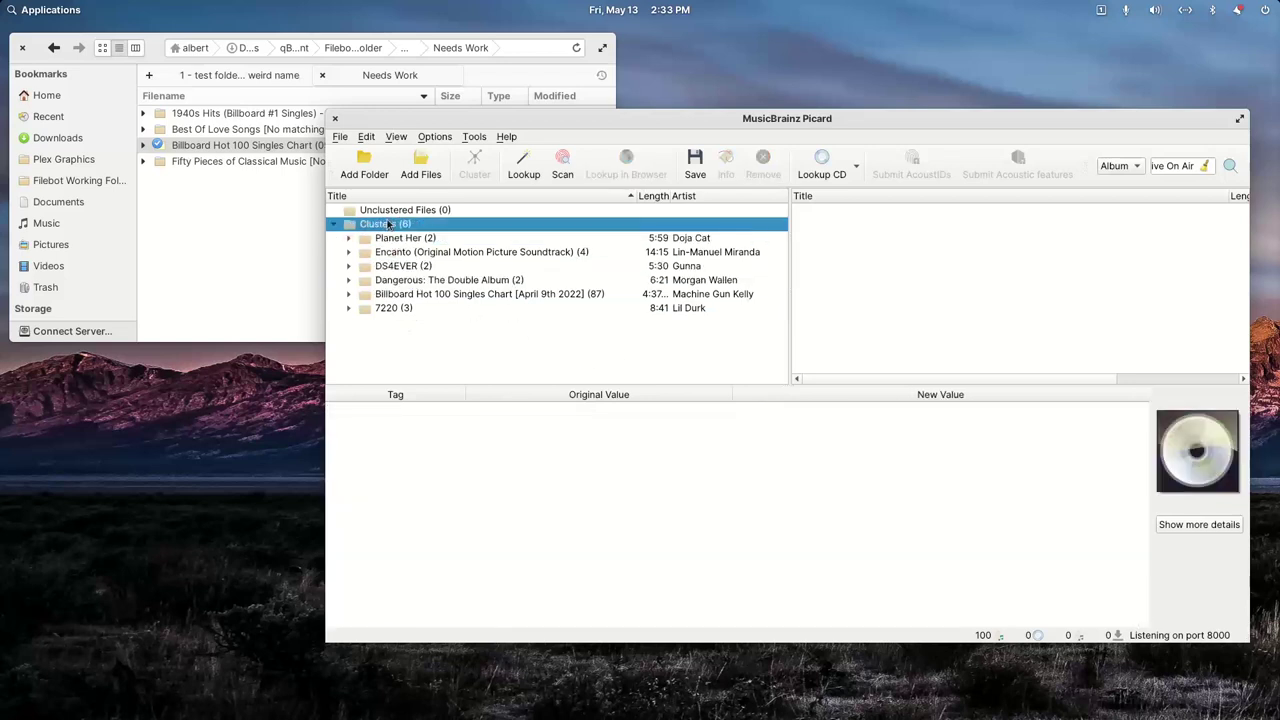
# Step: Remove all the clusters, from 7220 up to Planet Her, from Picard
pyautogui.click(401, 309)
pyautogui.hotkey('shift', 'Up')
pyautogui.hotkey('shift', 'Up')
pyautogui.hotkey('shift', 'Up')
pyautogui.hotkey('shift', 'Up')
pyautogui.hotkey('shift', 'Up')
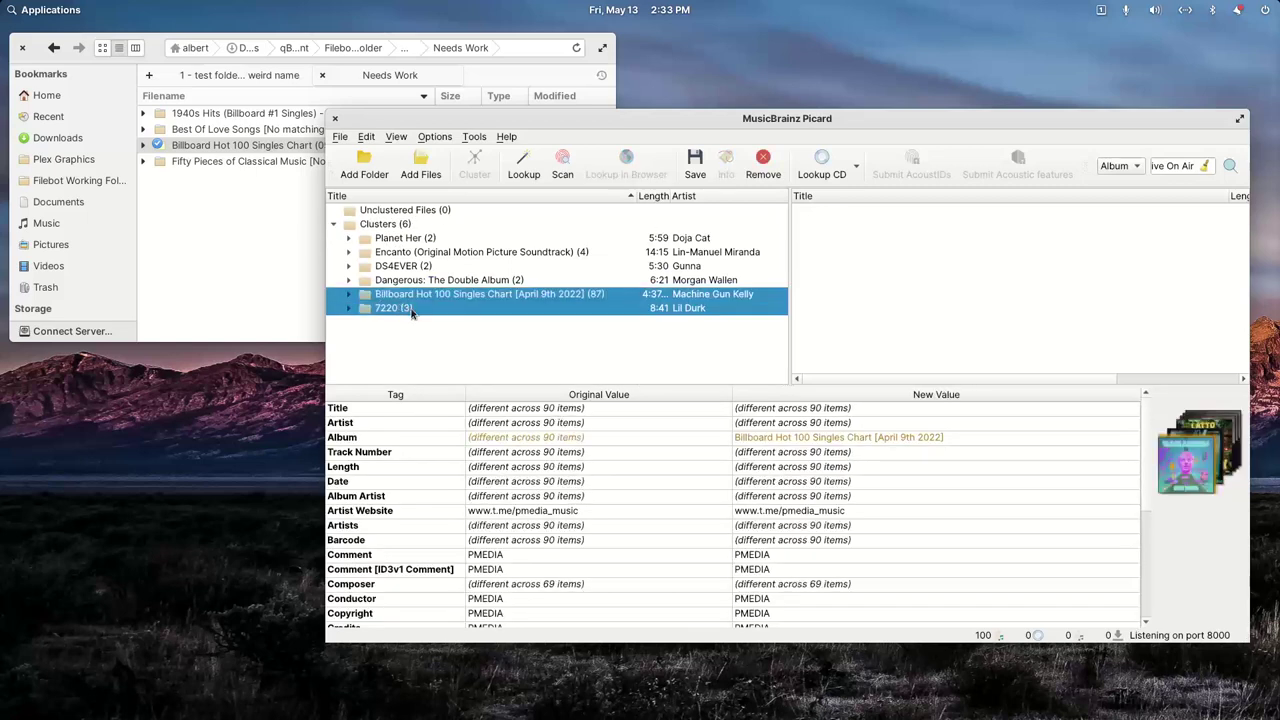
pyautogui.press('Delete')
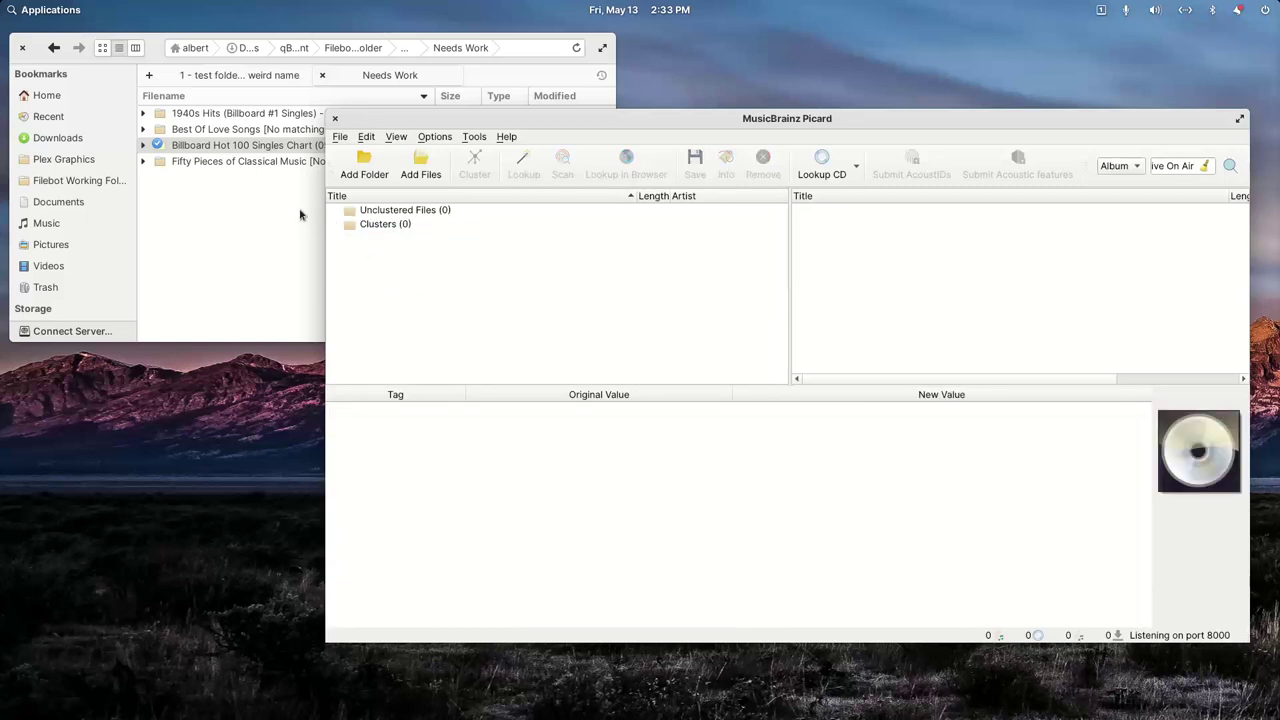
# Step: Load the Billboard Hot 100 Singles Chart (09-April-2022) folder from the file manager into Picard again
pyautogui.moveTo(237, 146); pyautogui.dragTo(674, 266)
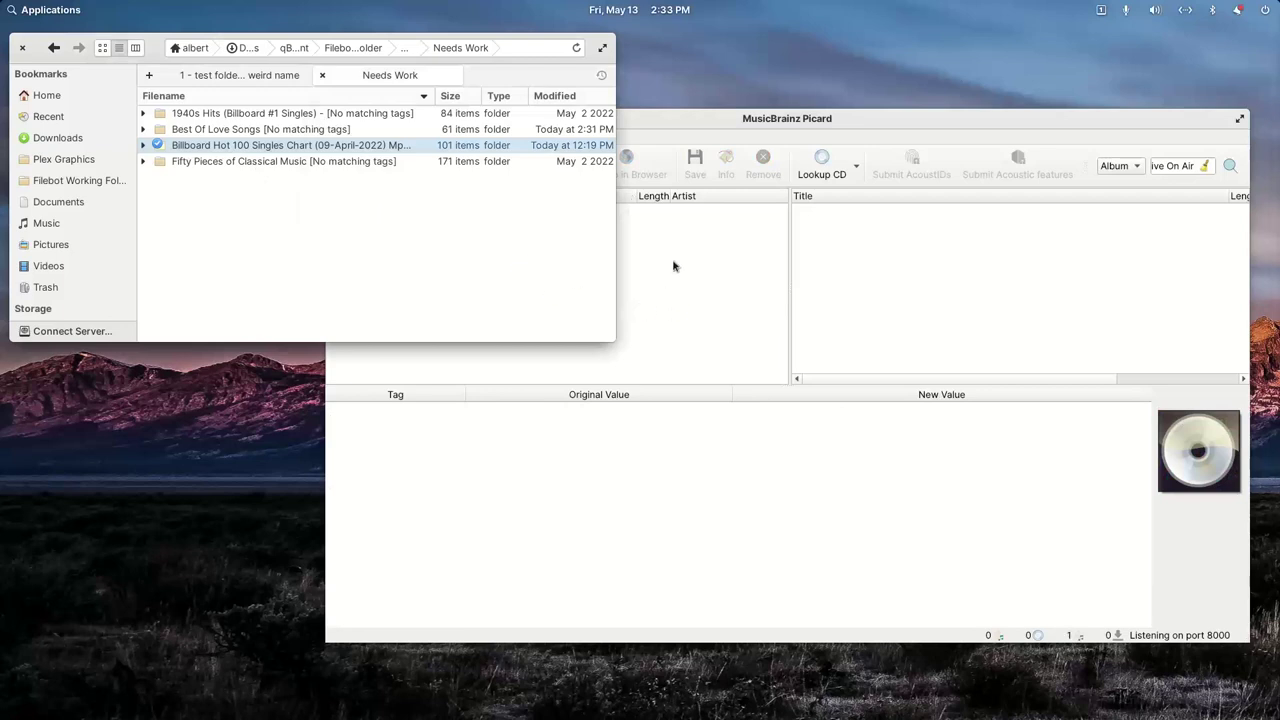
pyautogui.click(680, 118)
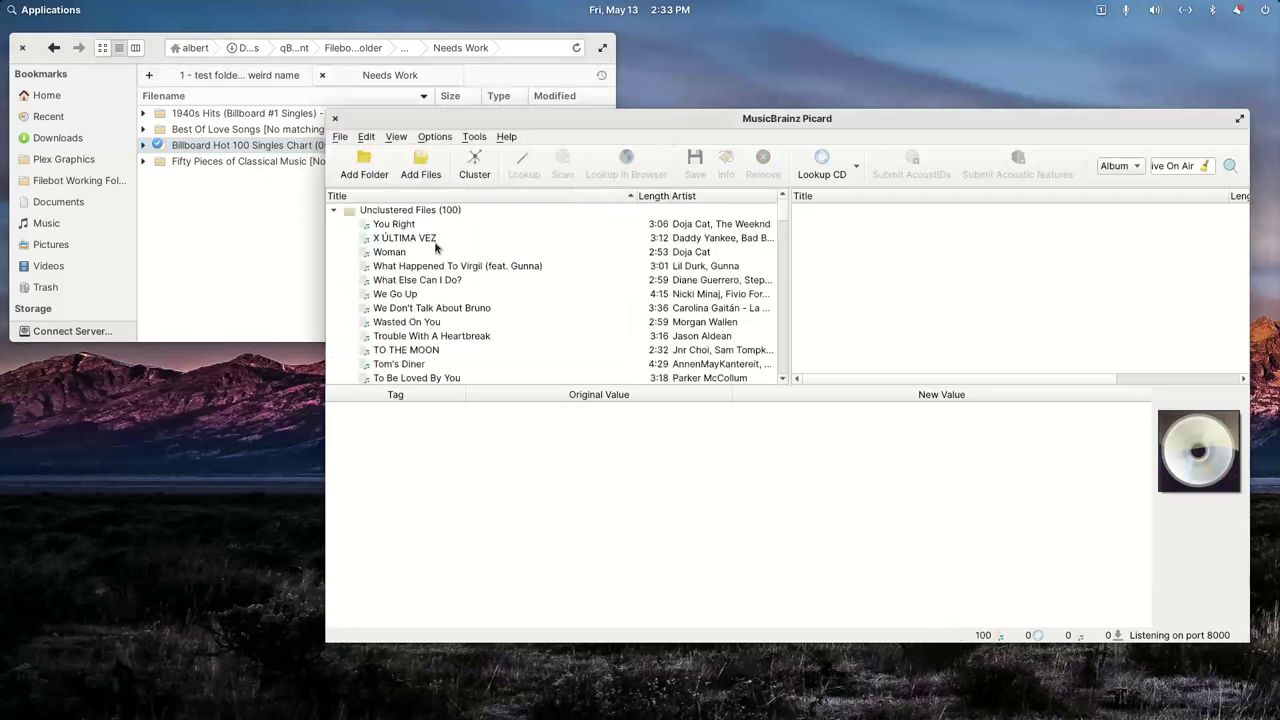
# Step: Set the album of all the unclustered tracks to Billboard Hot 100 Singles Chart [April 9th 2022] and save them
pyautogui.scroll(-10, 451, 277)
pyautogui.scroll(-10, 464, 305)
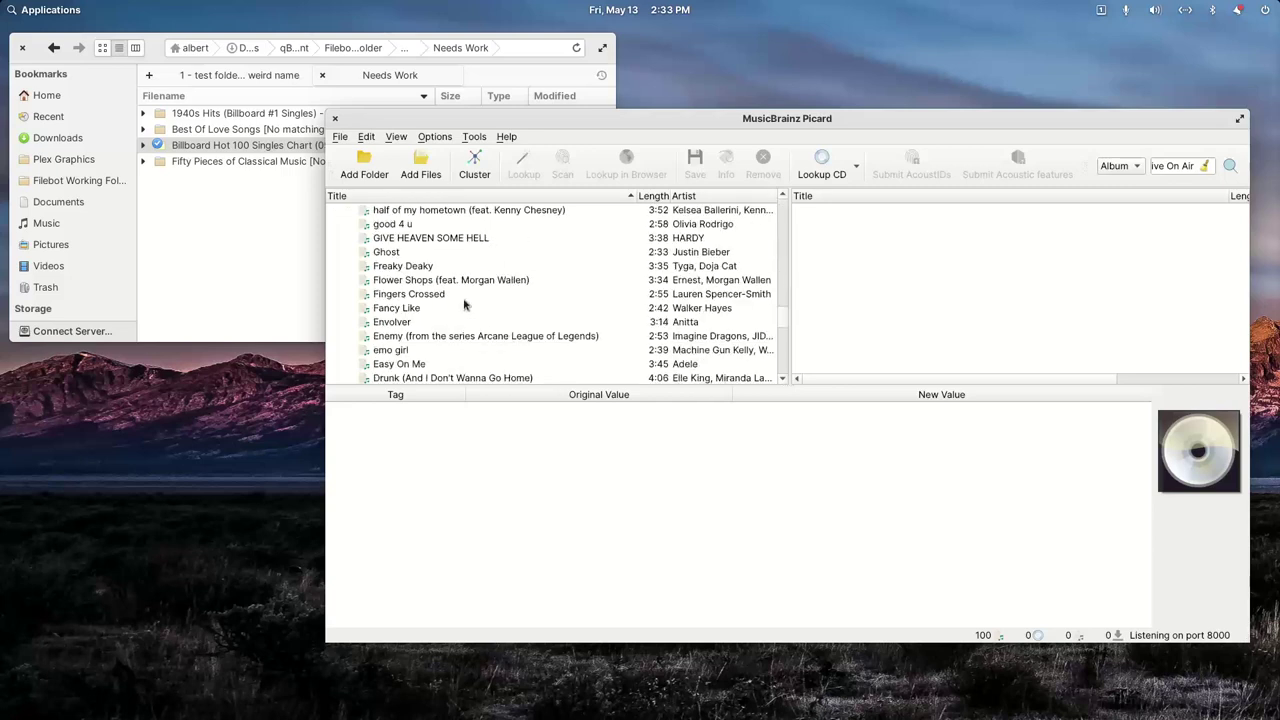
pyautogui.click(380, 352)
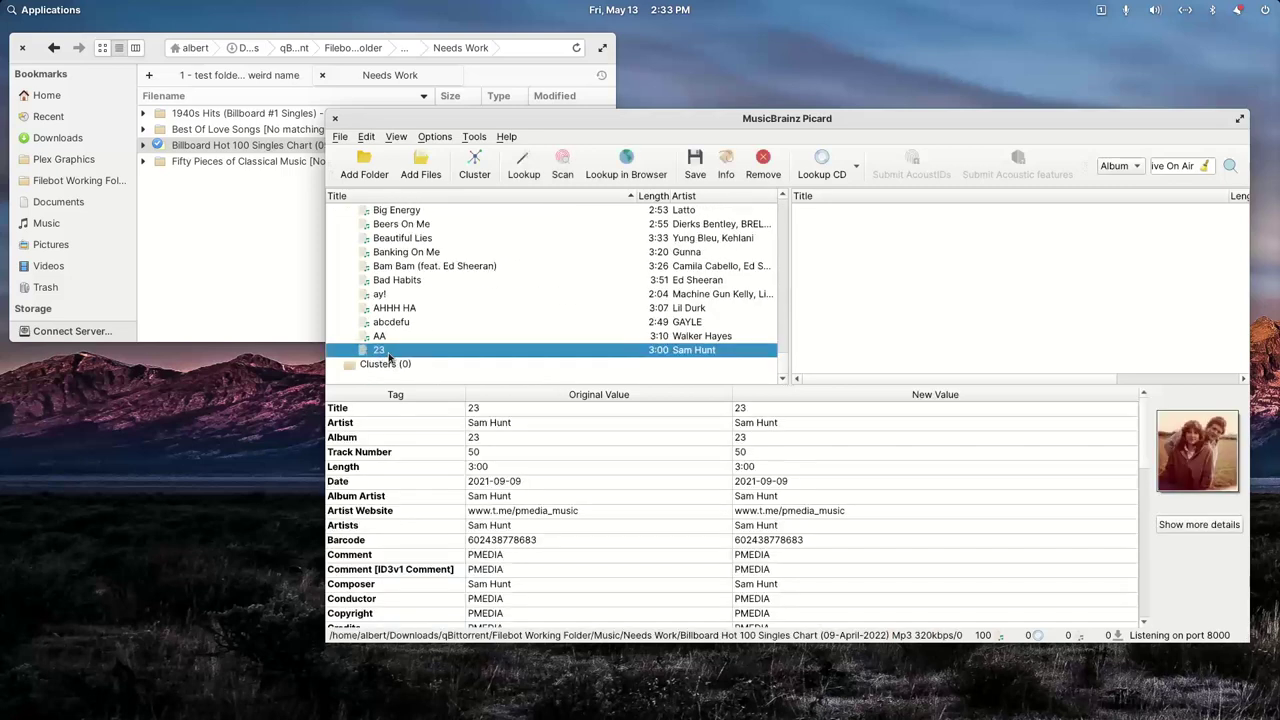
pyautogui.hotkey('shift', 'Up')
pyautogui.hotkey('shift', 'Up')
pyautogui.hotkey('shift', 'Up')
pyautogui.hotkey('shift', 'Up')
pyautogui.hotkey('shift', 'Up')
pyautogui.hotkey('shift', 'Up')
pyautogui.hotkey('shift', 'Up')
pyautogui.hotkey('shift', 'Up')
pyautogui.hotkey('shift', 'Up')
pyautogui.hotkey('shift', 'Up')
pyautogui.hotkey('shift', 'Up')
pyautogui.hotkey('shift', 'Up')
pyautogui.hotkey('shift', 'Up')
pyautogui.hotkey('shift', 'Up')
pyautogui.hotkey('shift', 'Up')
pyautogui.hotkey('shift', 'Up')
pyautogui.hotkey('shift', 'Up')
pyautogui.hotkey('shift', 'Up')
pyautogui.hotkey('shift', 'Up')
pyautogui.hotkey('shift', 'Up')
pyautogui.hotkey('shift', 'Up')
pyautogui.hotkey('shift', 'Up')
pyautogui.hotkey('shift', 'Up')
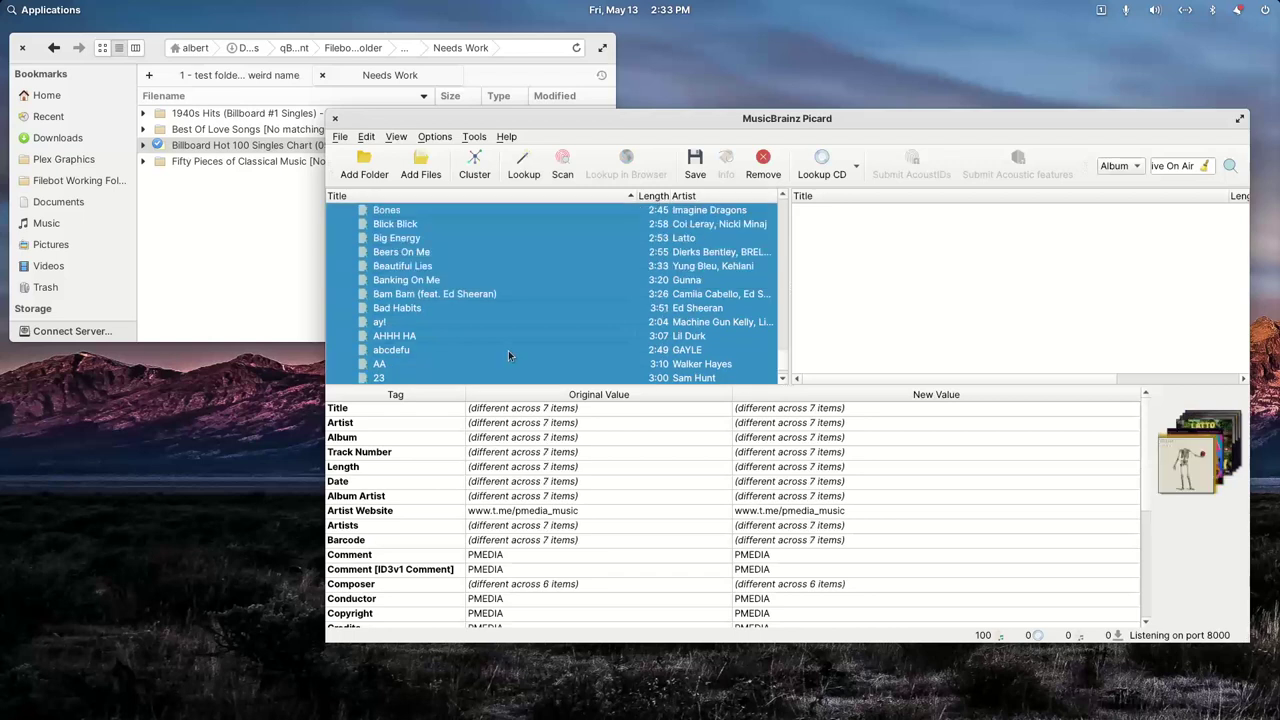
pyautogui.hotkey('shift', 'Up')
pyautogui.hotkey('shift', 'Up')
pyautogui.hotkey('shift', 'Up')
pyautogui.hotkey('shift', 'Up')
pyautogui.hotkey('shift', 'Up')
pyautogui.hotkey('shift', 'Up')
pyautogui.hotkey('shift', 'Up')
pyautogui.hotkey('shift', 'Up')
pyautogui.hotkey('shift', 'Up')
pyautogui.hotkey('shift', 'Up')
pyautogui.hotkey('shift', 'Up')
pyautogui.hotkey('shift', 'Up')
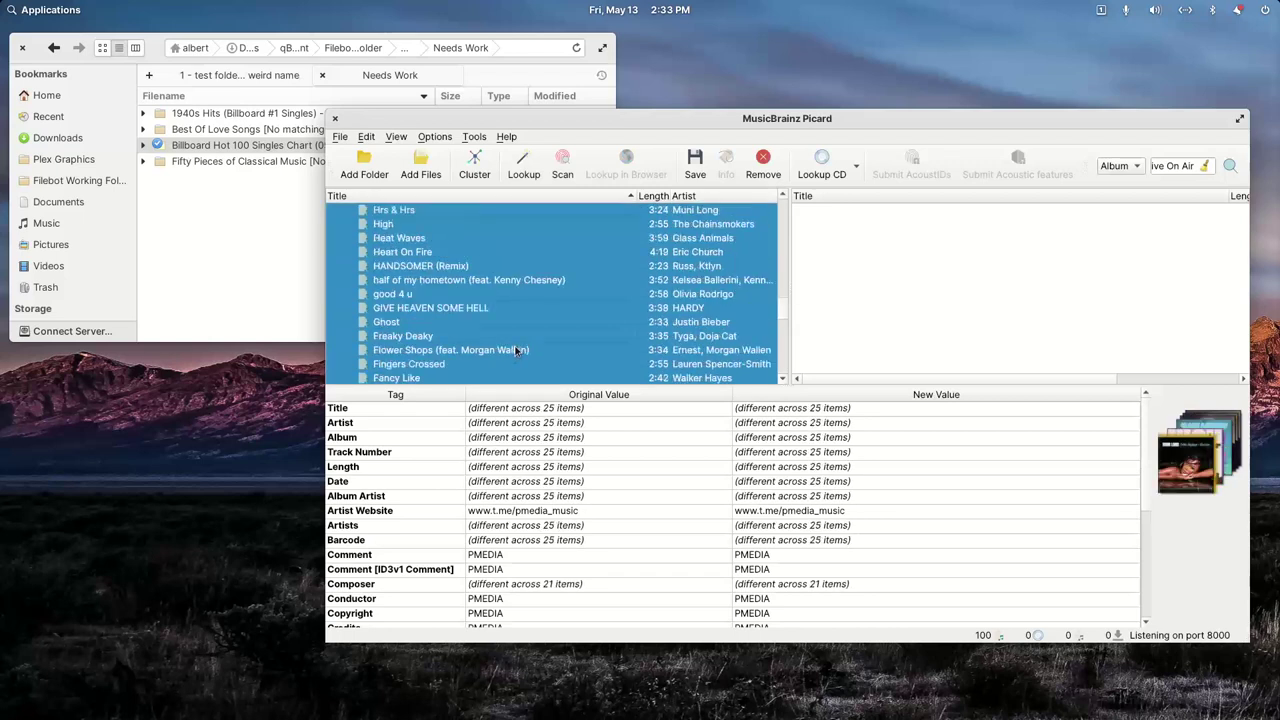
pyautogui.hotkey('shift', 'Up')
pyautogui.hotkey('shift', 'Up')
pyautogui.hotkey('shift', 'Up')
pyautogui.hotkey('shift', 'Up')
pyautogui.hotkey('shift', 'Up')
pyautogui.hotkey('shift', 'Up')
pyautogui.hotkey('shift', 'Up')
pyautogui.hotkey('shift', 'Up')
pyautogui.hotkey('shift', 'Up')
pyautogui.hotkey('shift', 'Up')
pyautogui.hotkey('shift', 'Up')
pyautogui.hotkey('shift', 'Up')
pyautogui.hotkey('shift', 'Up')
pyautogui.hotkey('shift', 'Up')
pyautogui.hotkey('shift', 'Up')
pyautogui.hotkey('shift', 'Up')
pyautogui.hotkey('shift', 'Up')
pyautogui.hotkey('shift', 'Up')
pyautogui.hotkey('shift', 'Home')
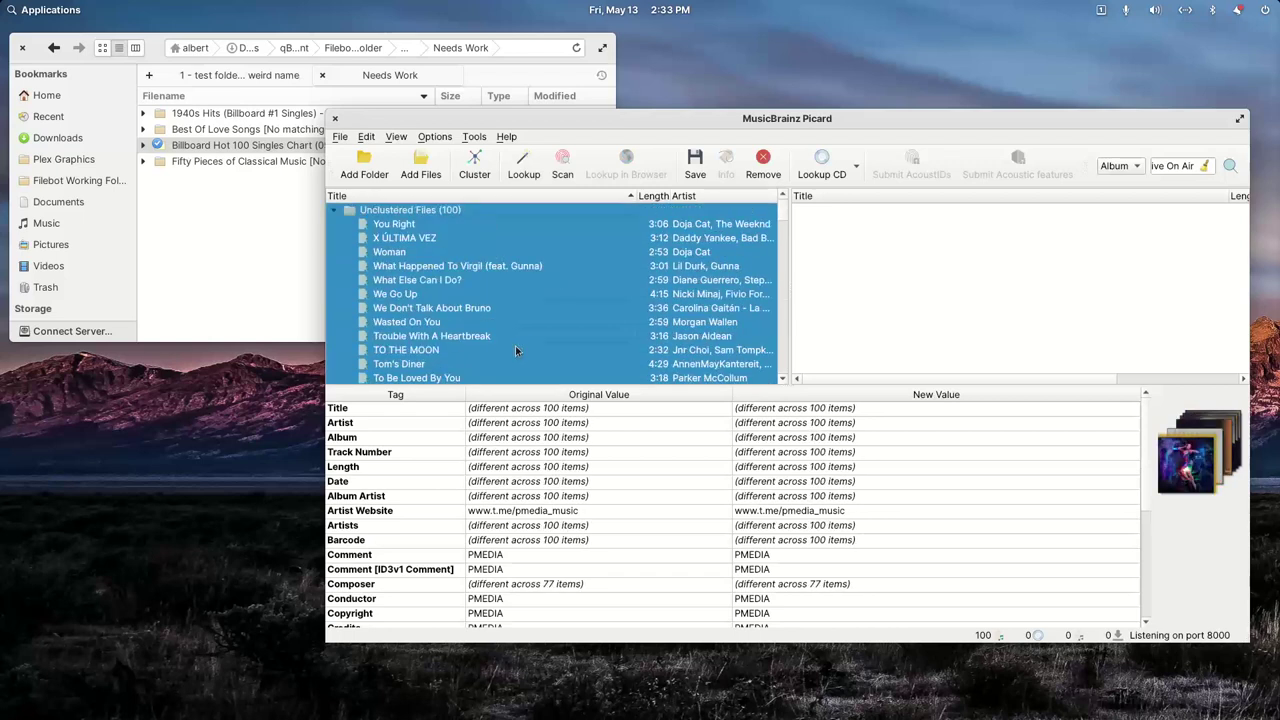
pyautogui.hotkey('shift', 'Down')
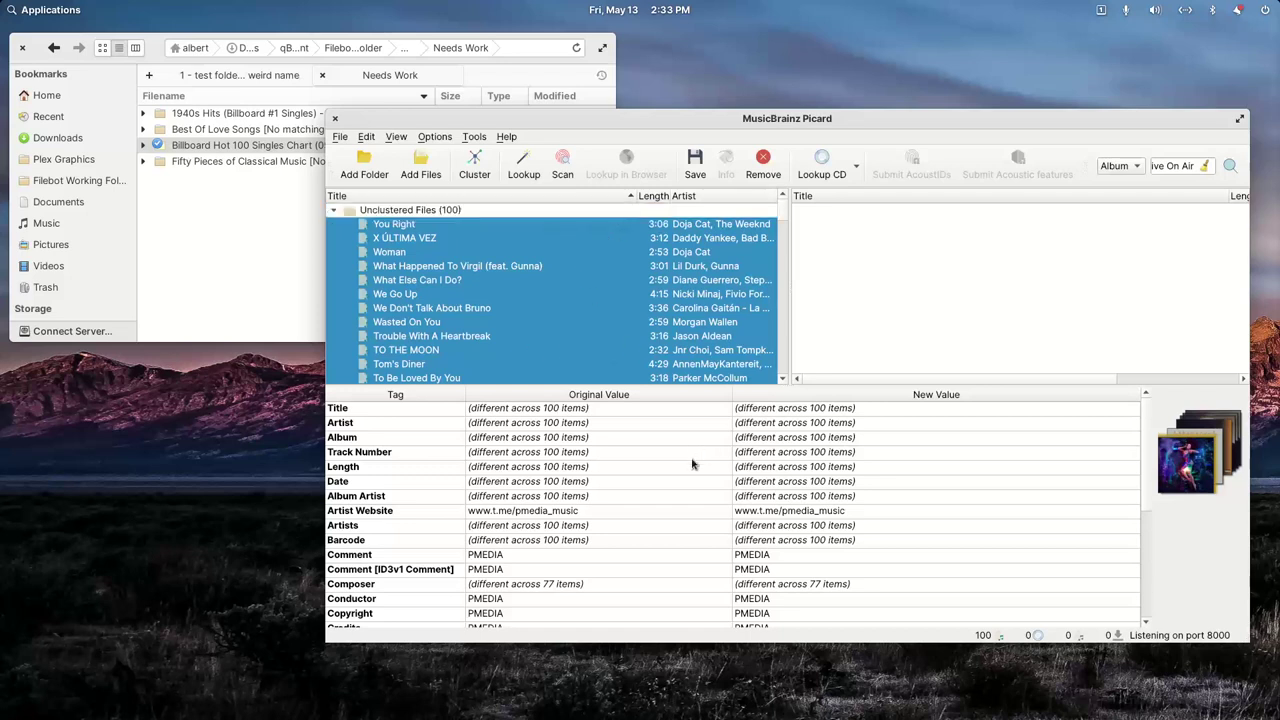
pyautogui.click(766, 441)
pyautogui.click(767, 442)
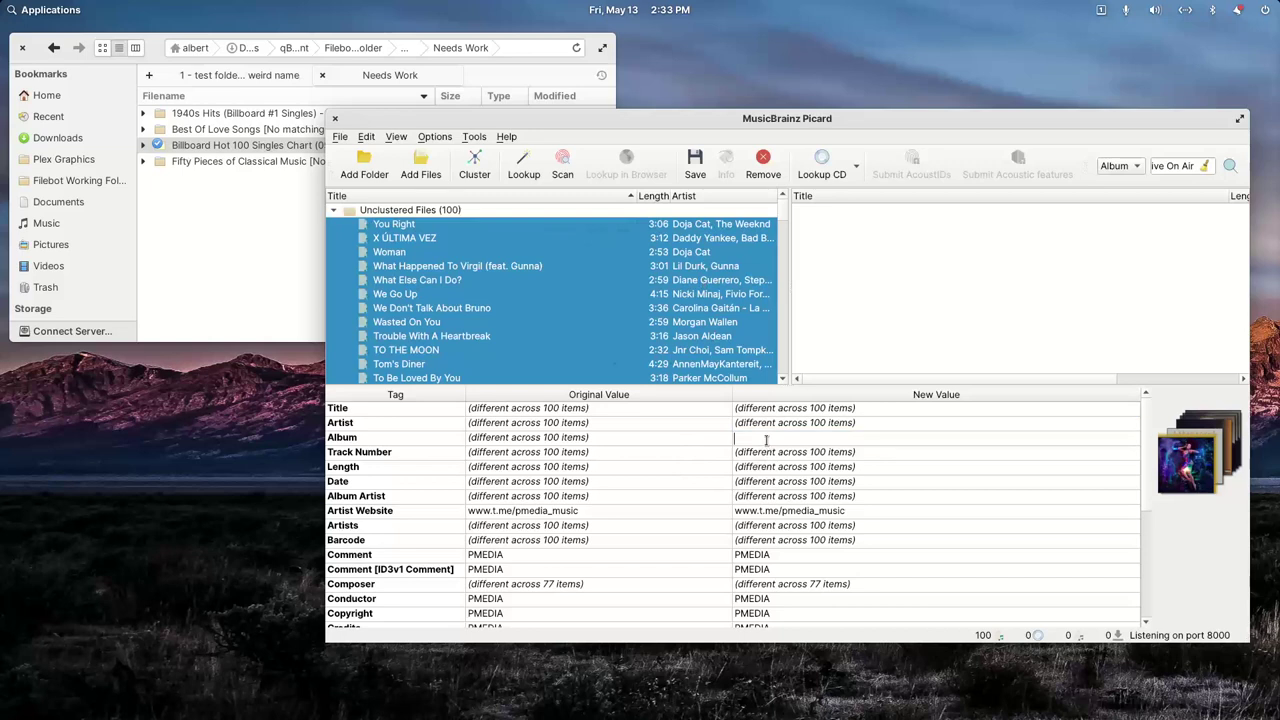
pyautogui.hotkey('ctrl', 'v')
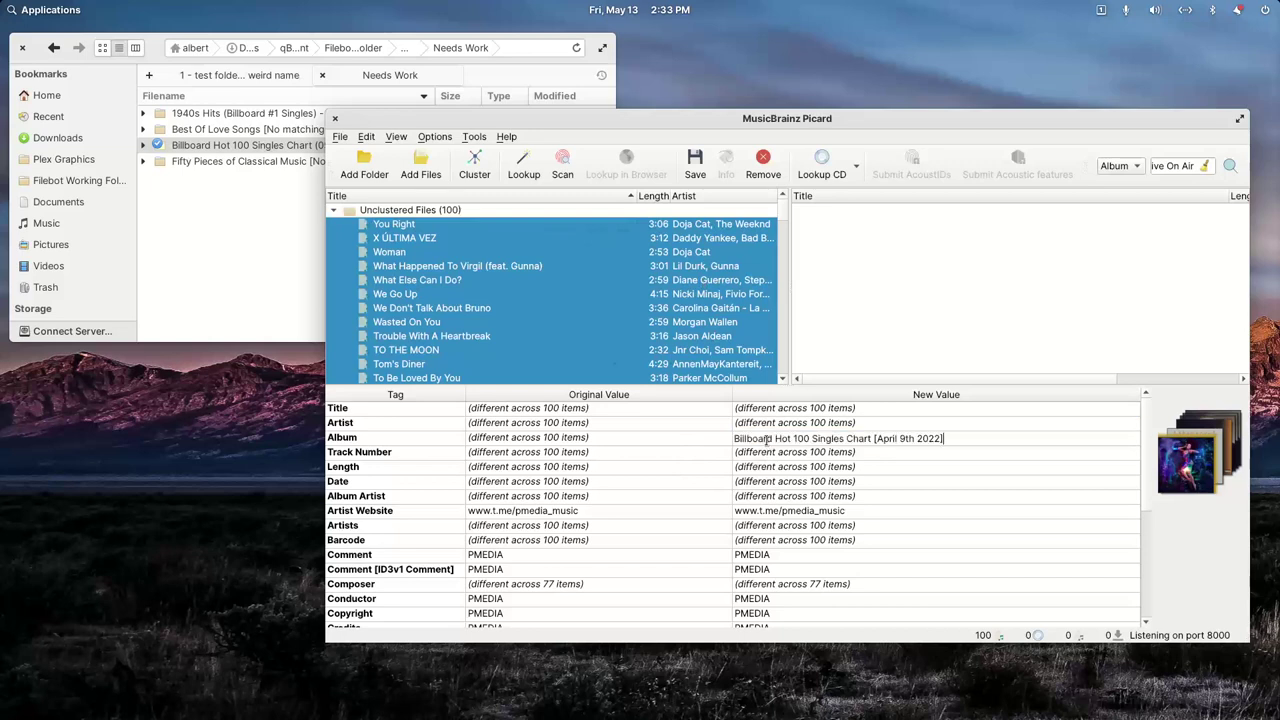
pyautogui.press('Return')
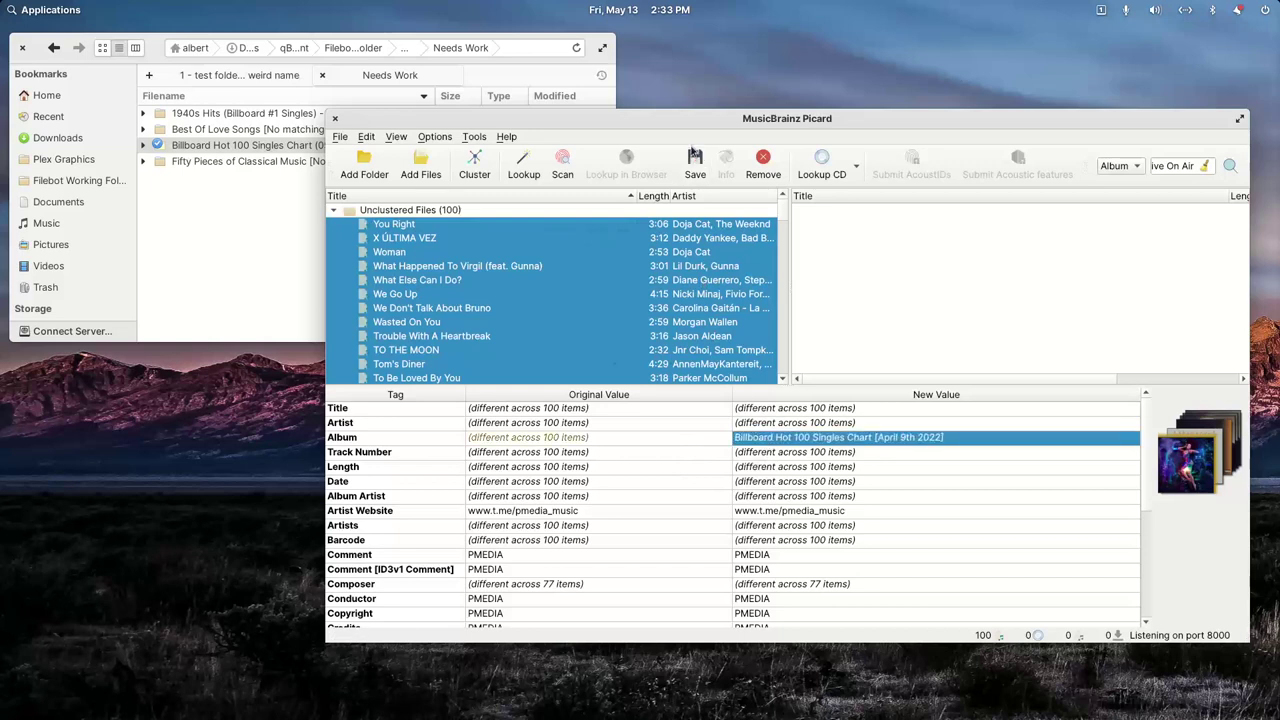
pyautogui.click(695, 168)
# Step: Remove all the selected Billboard tracks from the Unclustered Files list
pyautogui.moveTo(785, 210); pyautogui.dragTo(787, 395)
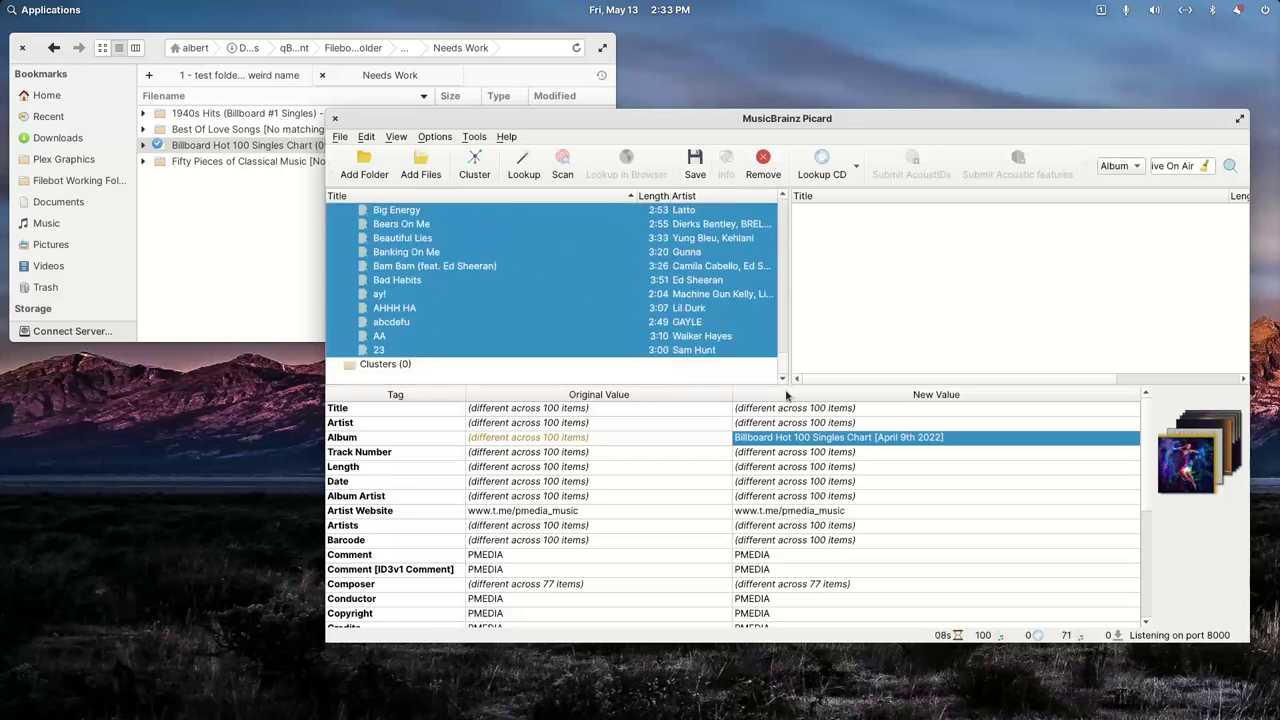
pyautogui.scroll(20, 530, 251)
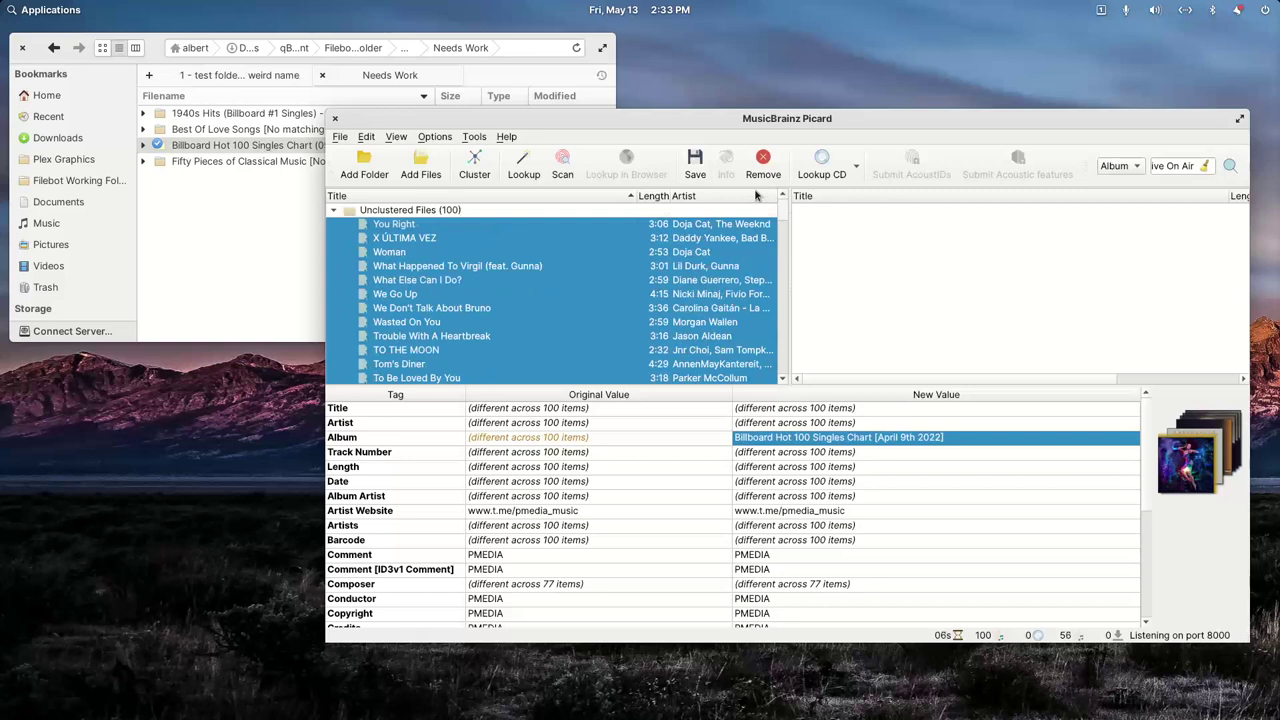
pyautogui.rightClick(509, 225)
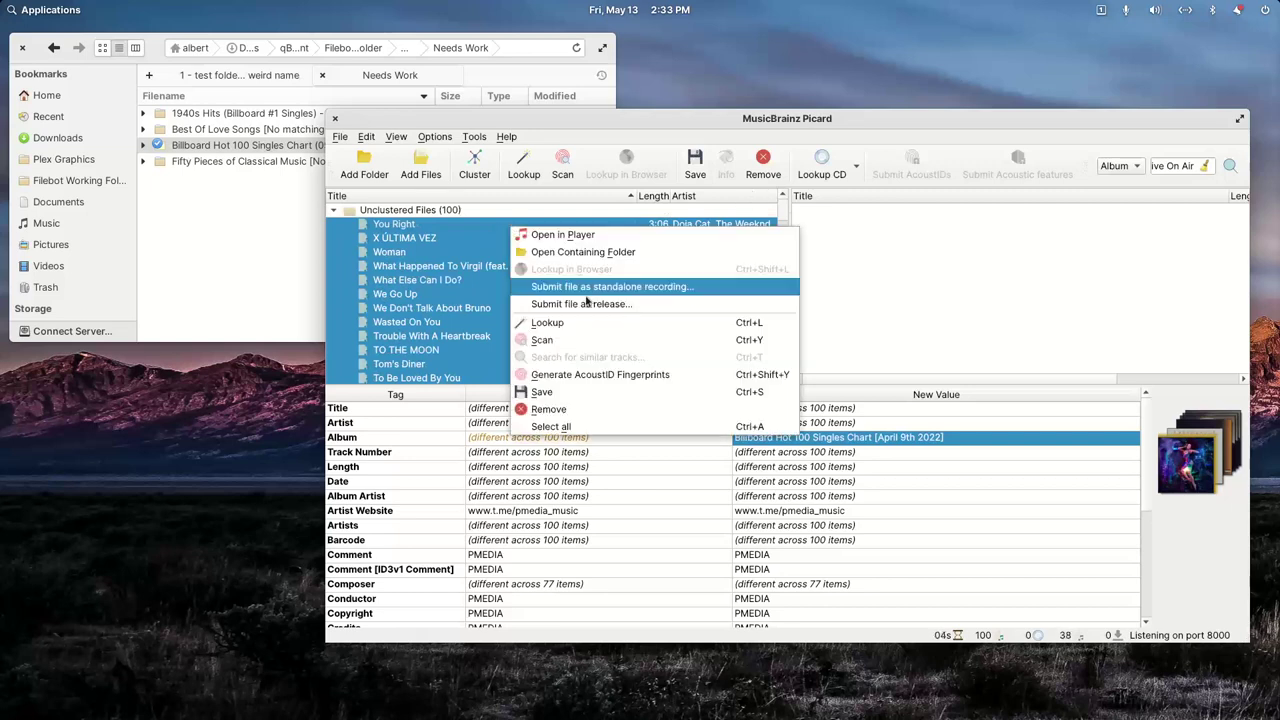
pyautogui.click(549, 409)
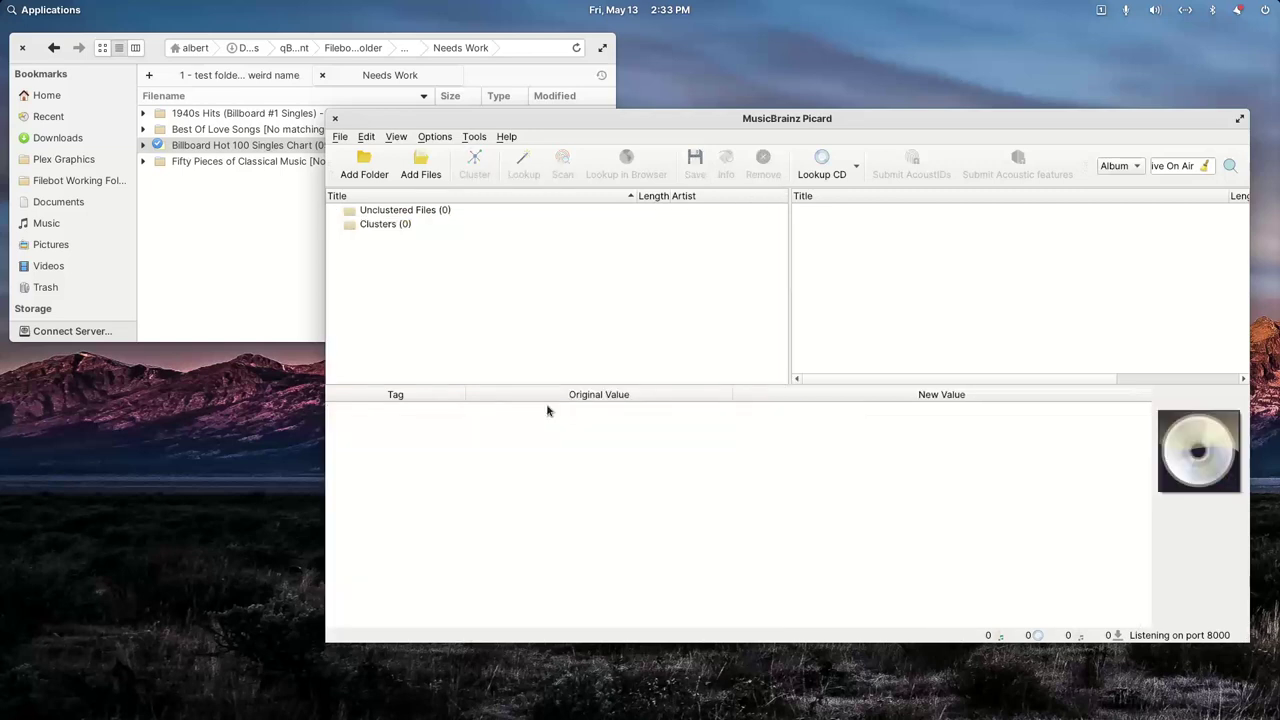
# Step: Reload the Billboard Hot 100 folder into Picard and cluster its tracks, checking the tags of the Billboard cluster
pyautogui.moveTo(228, 150); pyautogui.dragTo(652, 290)
pyautogui.click(702, 125)
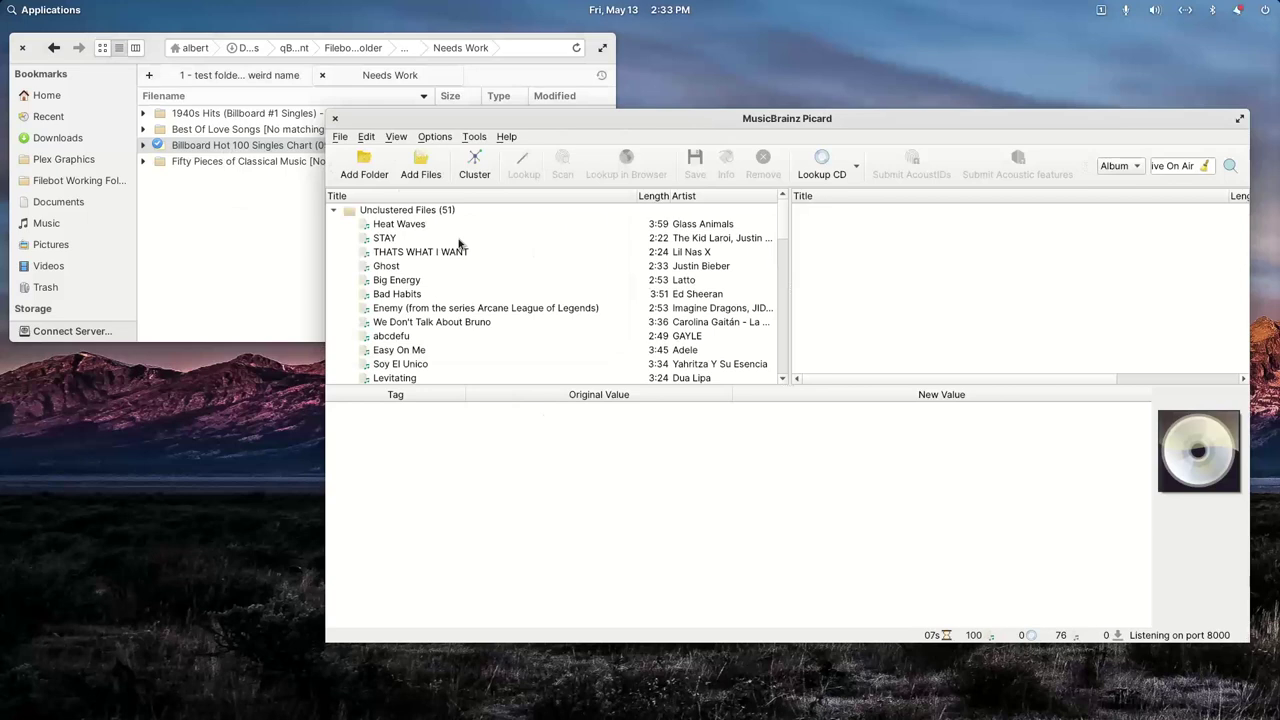
pyautogui.click(430, 211)
pyautogui.click(476, 168)
pyautogui.scroll(-5, 471, 229)
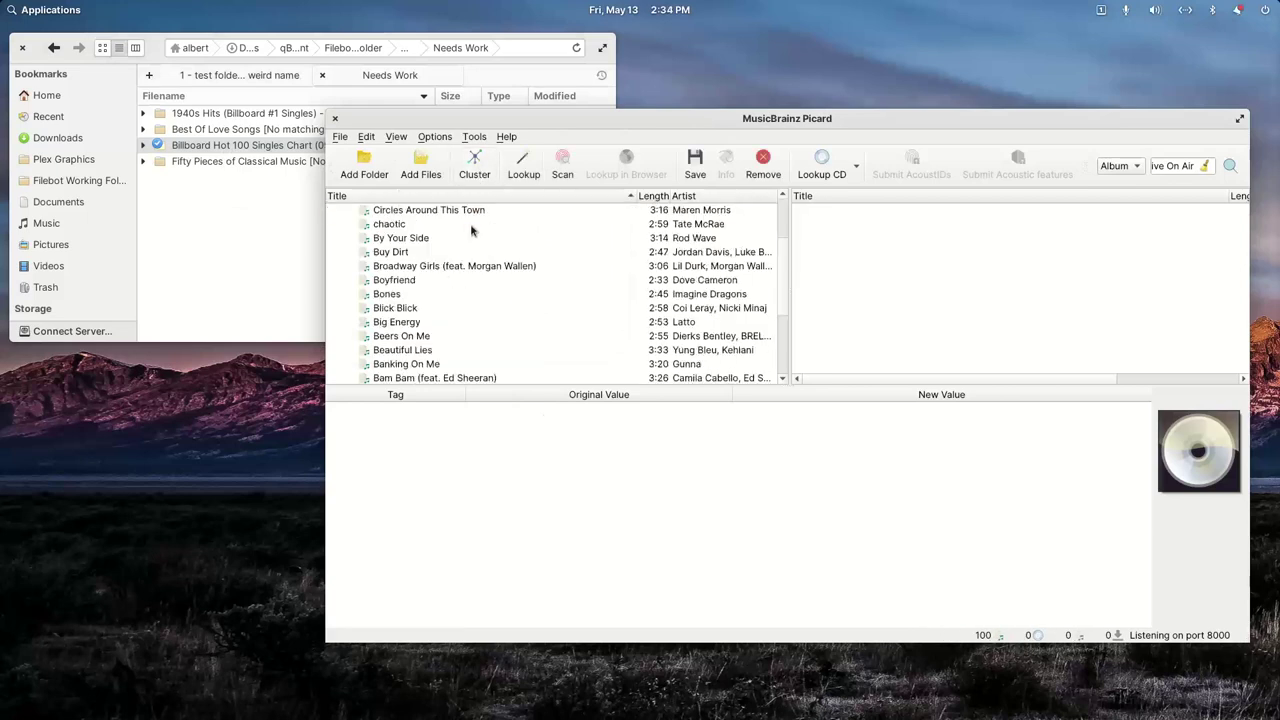
pyautogui.click(491, 356)
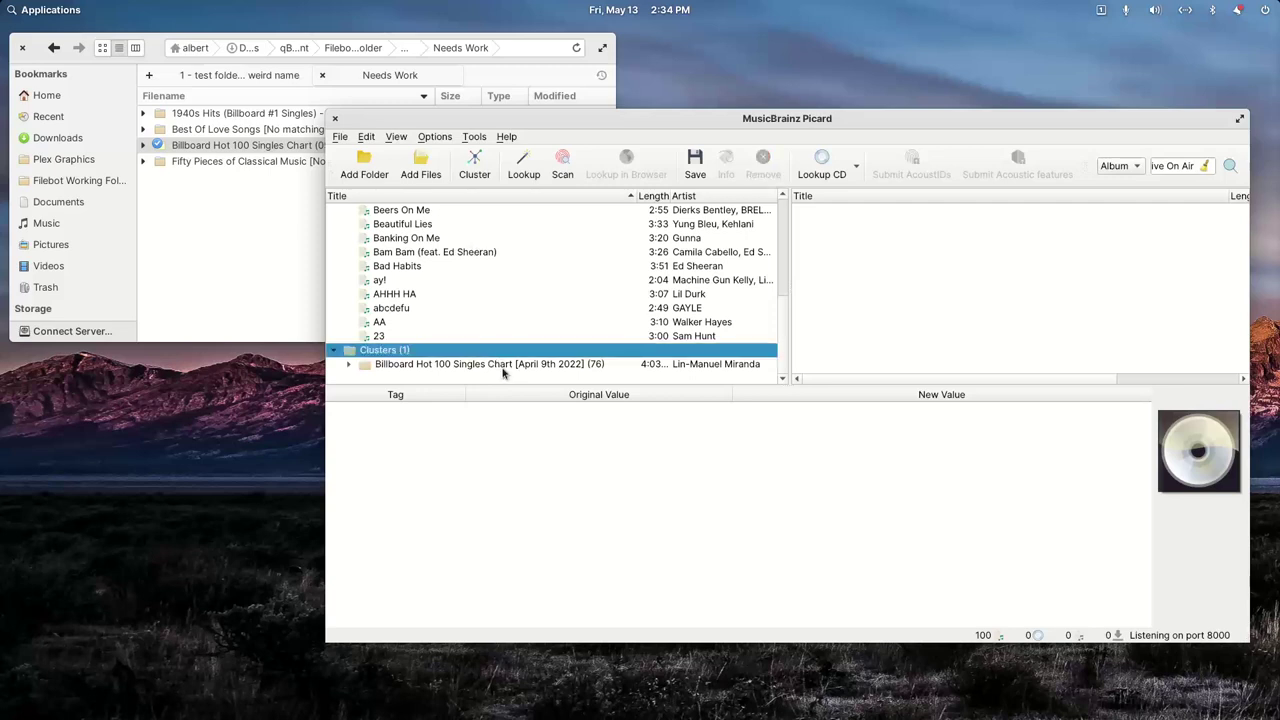
pyautogui.click(504, 369)
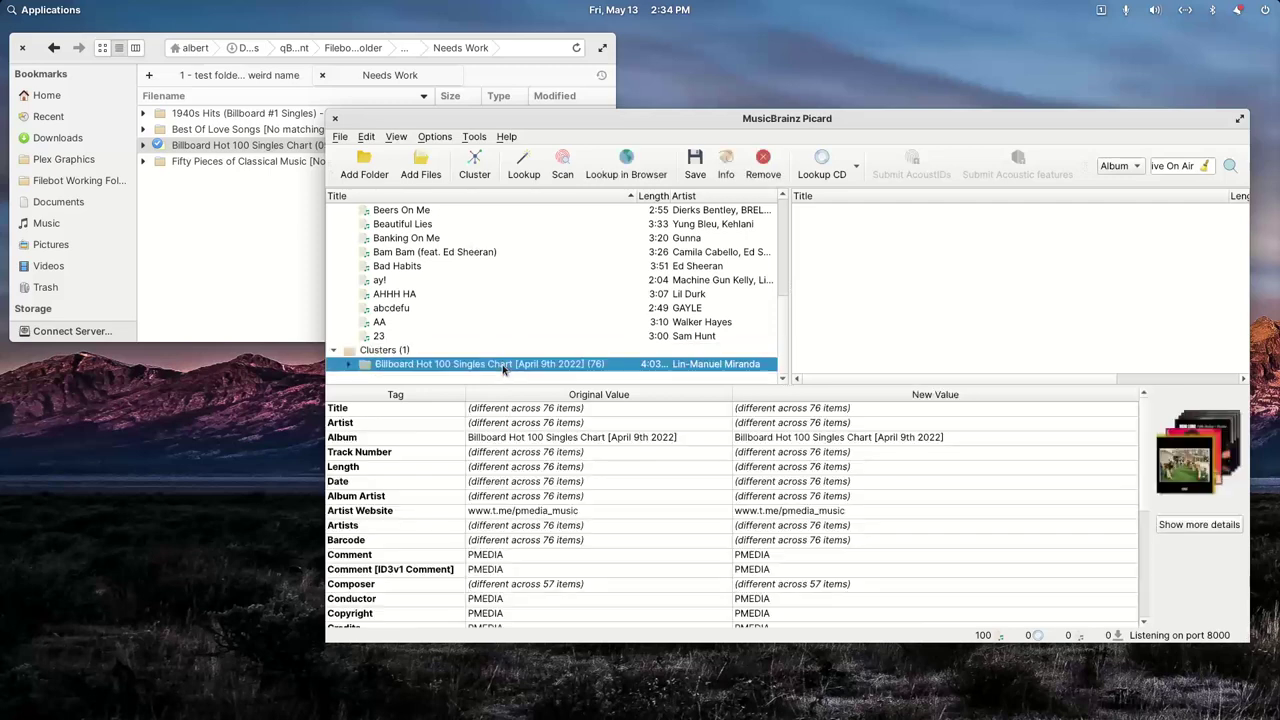
# Step: Set the album of the tracks still unclustered, Dos Oruguitas through 23, to Billboard Hot 100 Singles Chart [April 9th 2022] and save them
pyautogui.click(379, 337)
pyautogui.hotkey('shift', 'Up')
pyautogui.hotkey('shift', 'Up')
pyautogui.hotkey('shift', 'Up')
pyautogui.hotkey('shift', 'Up')
pyautogui.hotkey('shift', 'Up')
pyautogui.hotkey('shift', 'Up')
pyautogui.hotkey('shift', 'Up')
pyautogui.hotkey('shift', 'Up')
pyautogui.hotkey('shift', 'Up')
pyautogui.hotkey('shift', 'Up')
pyautogui.hotkey('shift', 'Up')
pyautogui.hotkey('shift', 'Up')
pyautogui.hotkey('shift', 'Up')
pyautogui.hotkey('shift', 'Up')
pyautogui.hotkey('shift', 'Up')
pyautogui.hotkey('shift', 'Up')
pyautogui.hotkey('shift', 'Up')
pyautogui.hotkey('shift', 'Up')
pyautogui.hotkey('shift', 'Up')
pyautogui.hotkey('shift', 'Up')
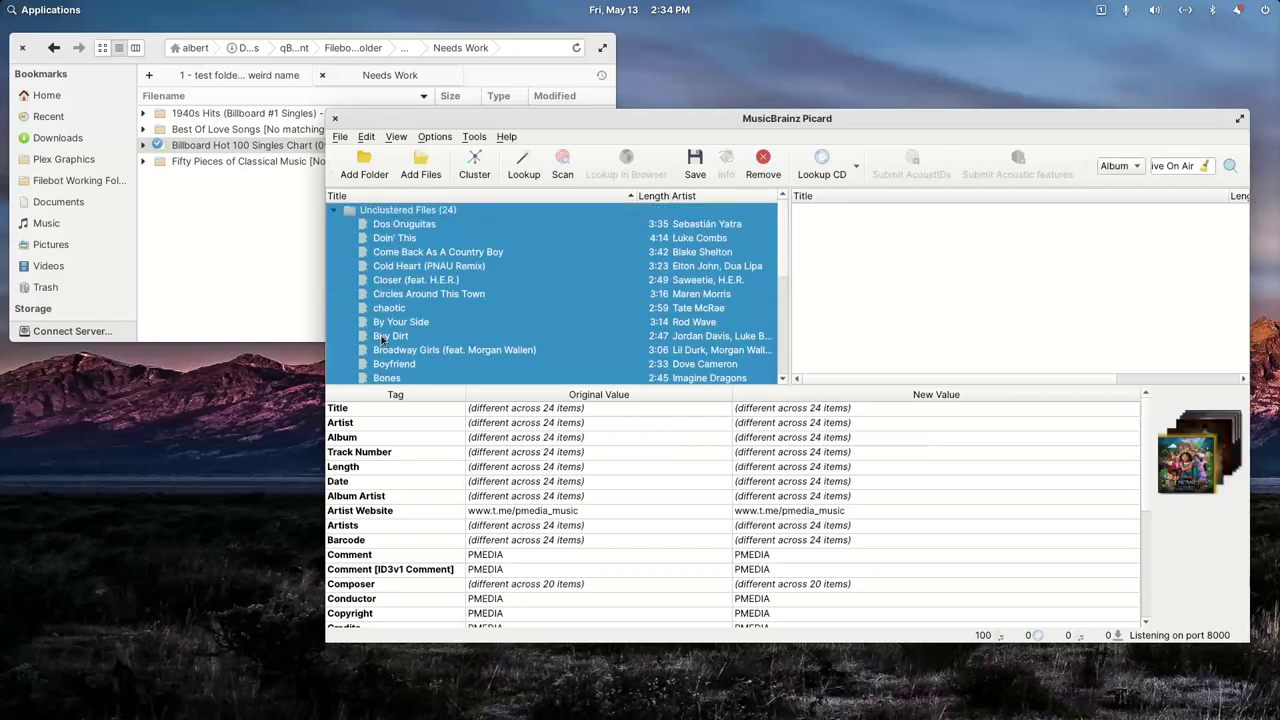
pyautogui.hotkey('shift', 'Down')
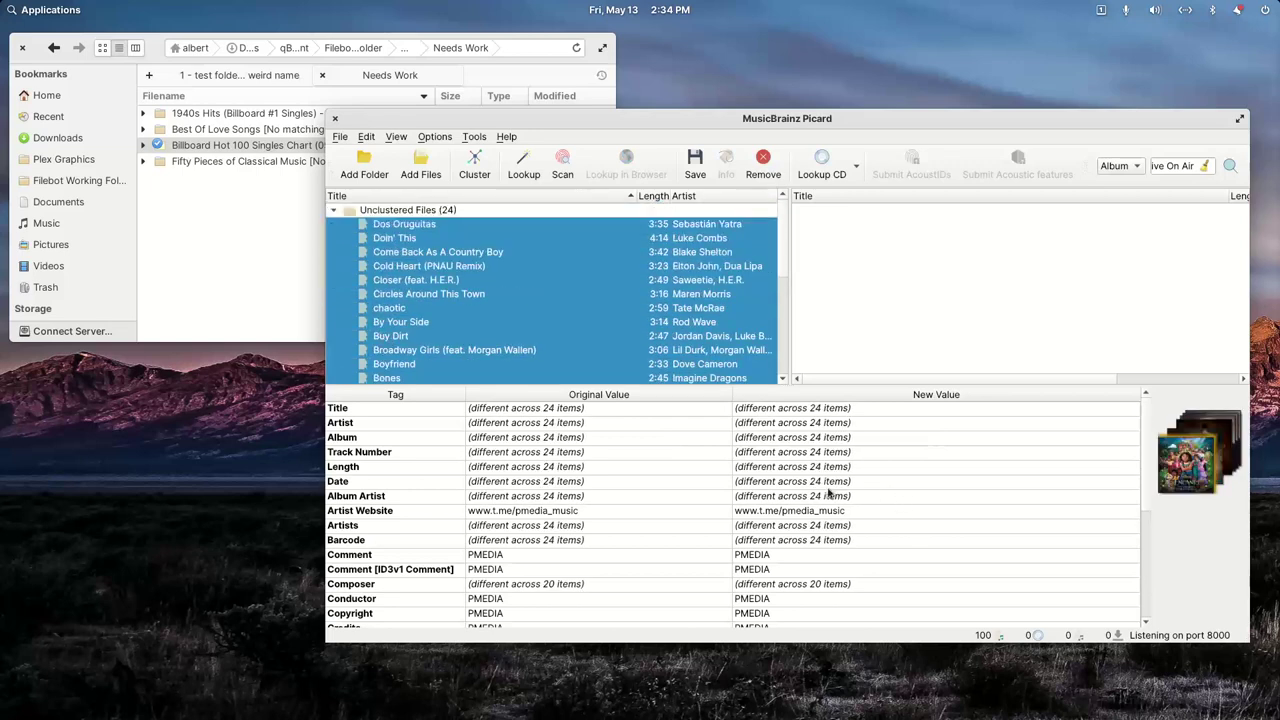
pyautogui.doubleClick(821, 437)
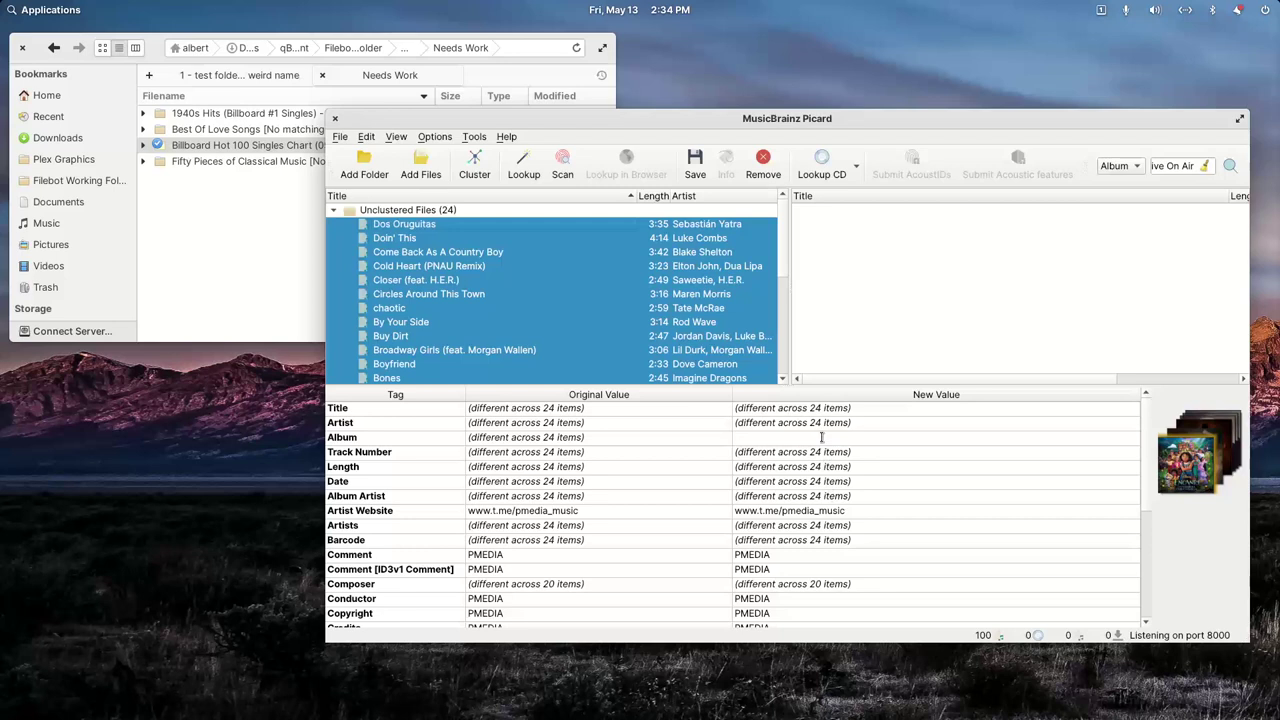
pyautogui.write('Billboard Hot 100 Singles Chart [April 9th 2022]')
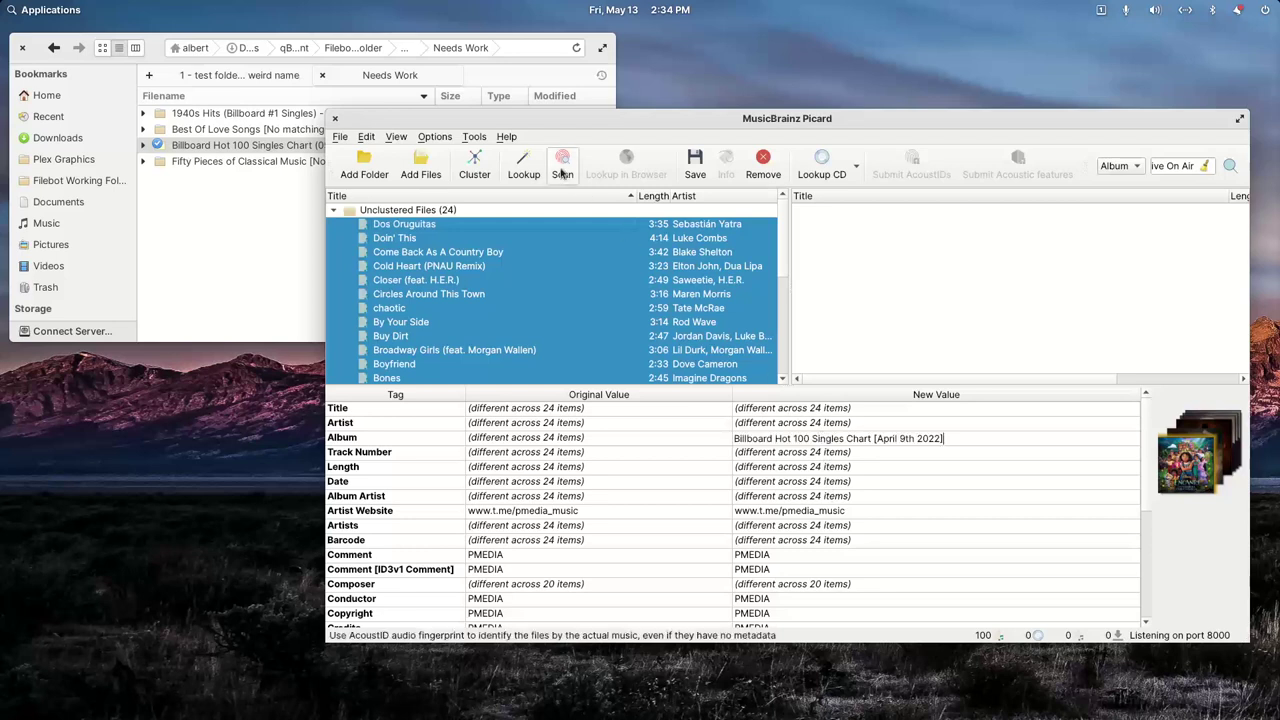
pyautogui.click(692, 166)
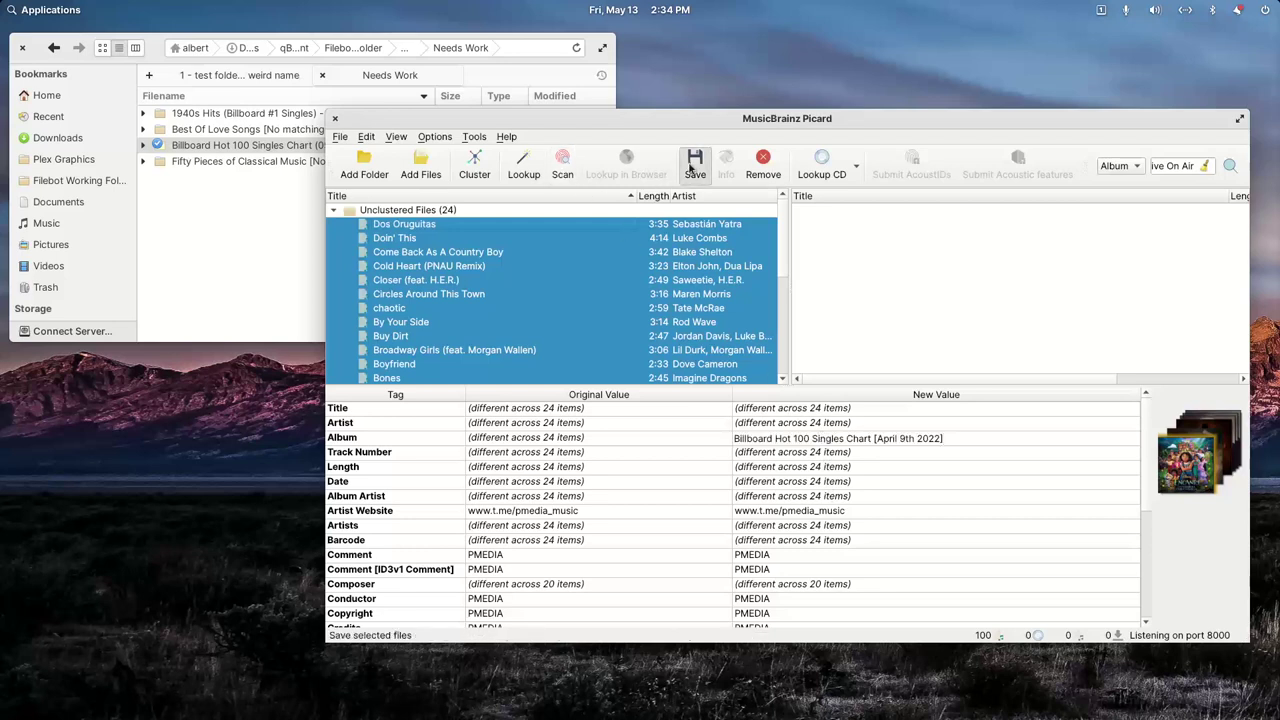
pyautogui.click(692, 166)
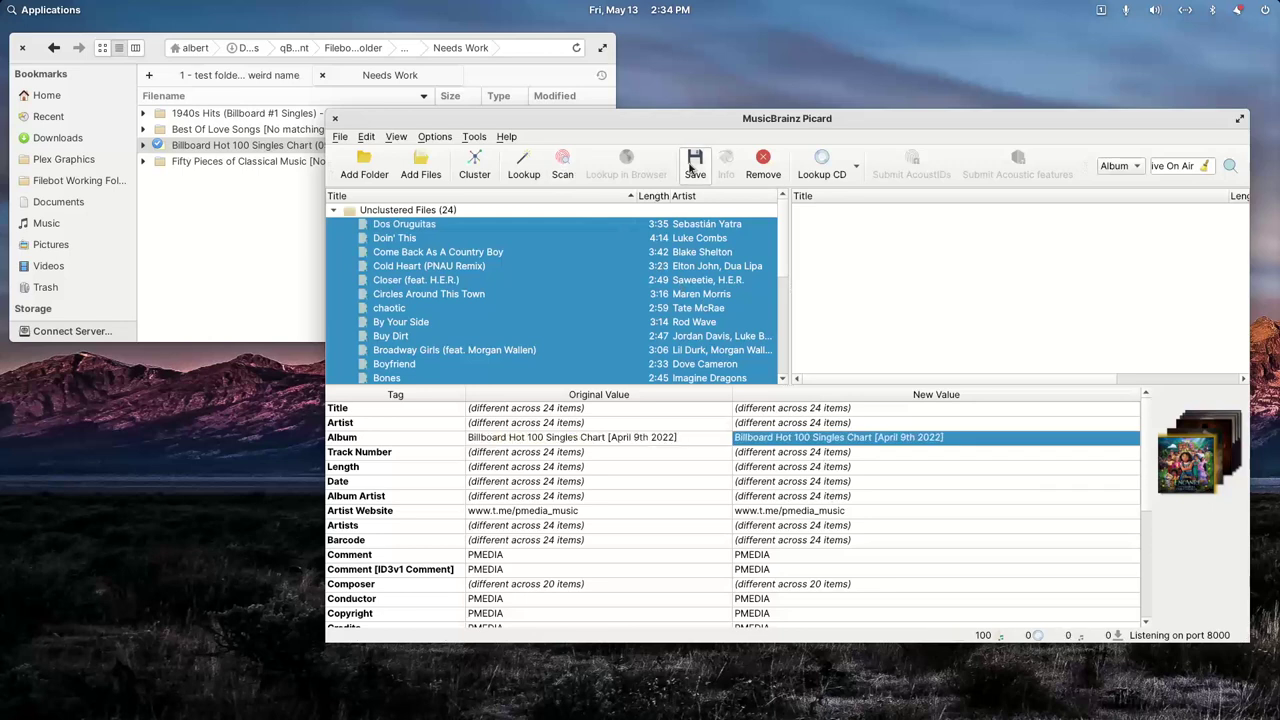
# Step: Cluster the remaining unclustered tracks and compare the tags of the two Billboard Hot 100 clusters
pyautogui.click(474, 165)
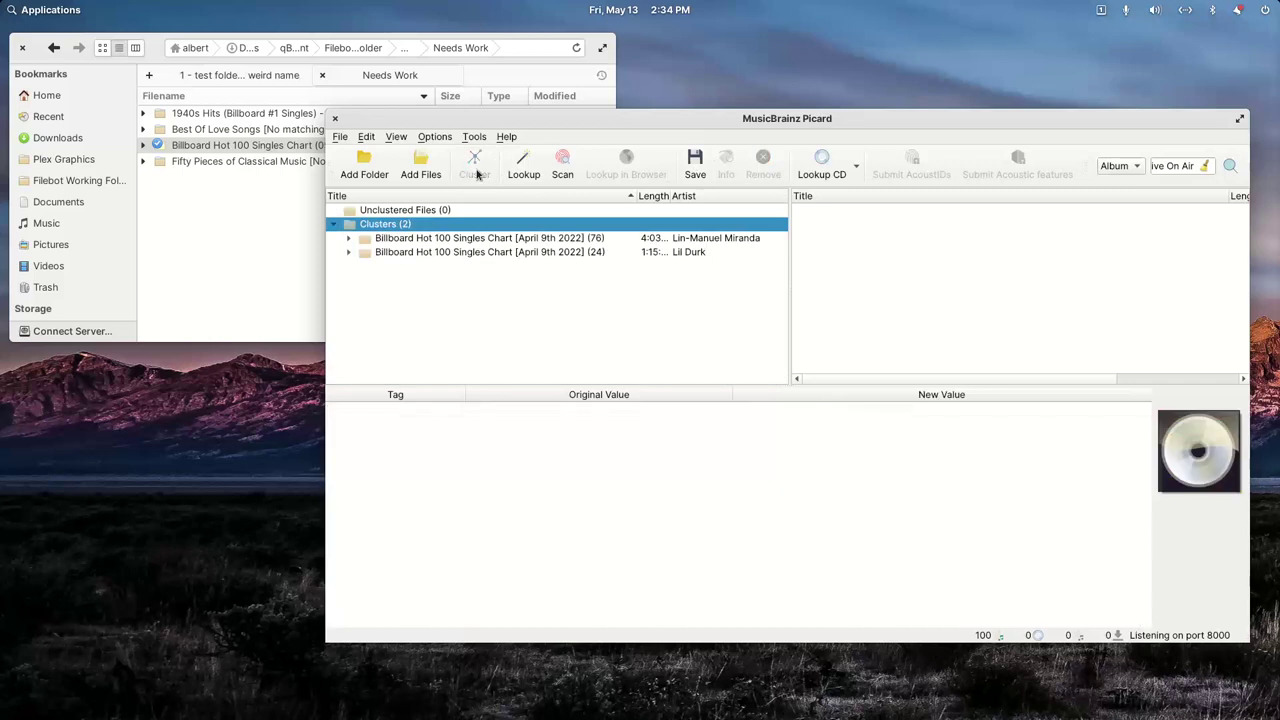
pyautogui.click(470, 240)
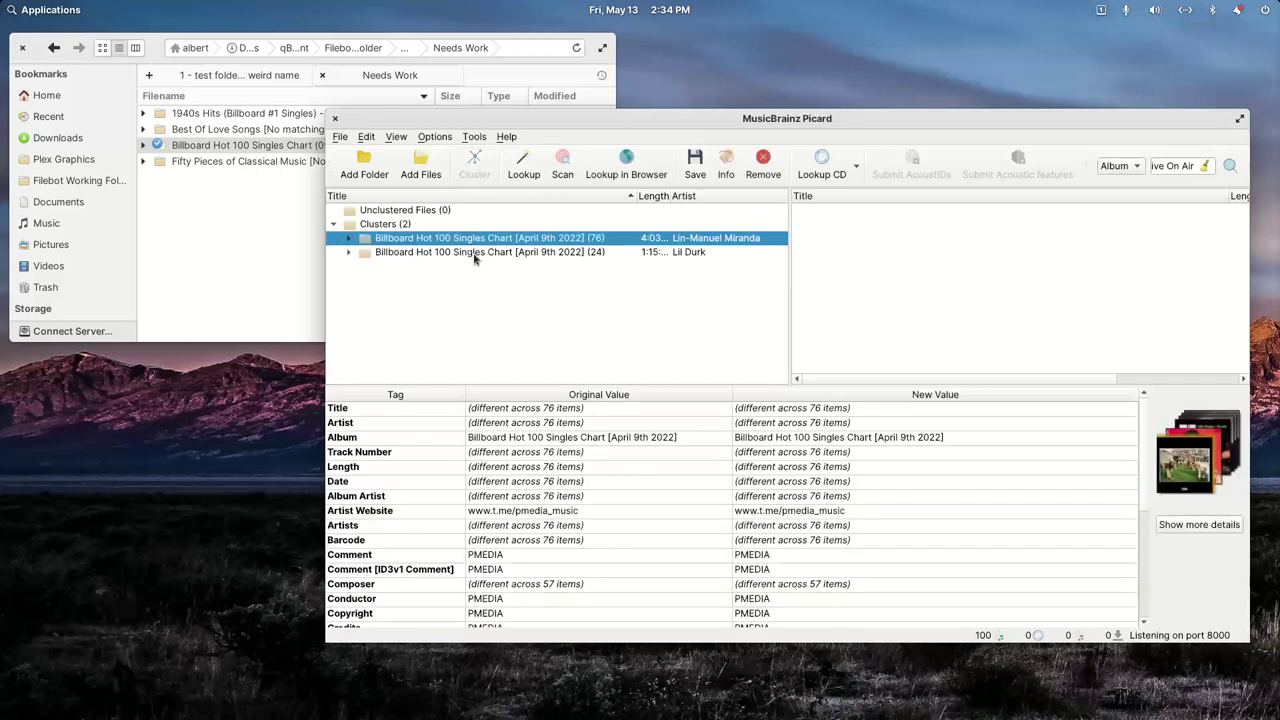
pyautogui.click(475, 258)
pyautogui.click(487, 228)
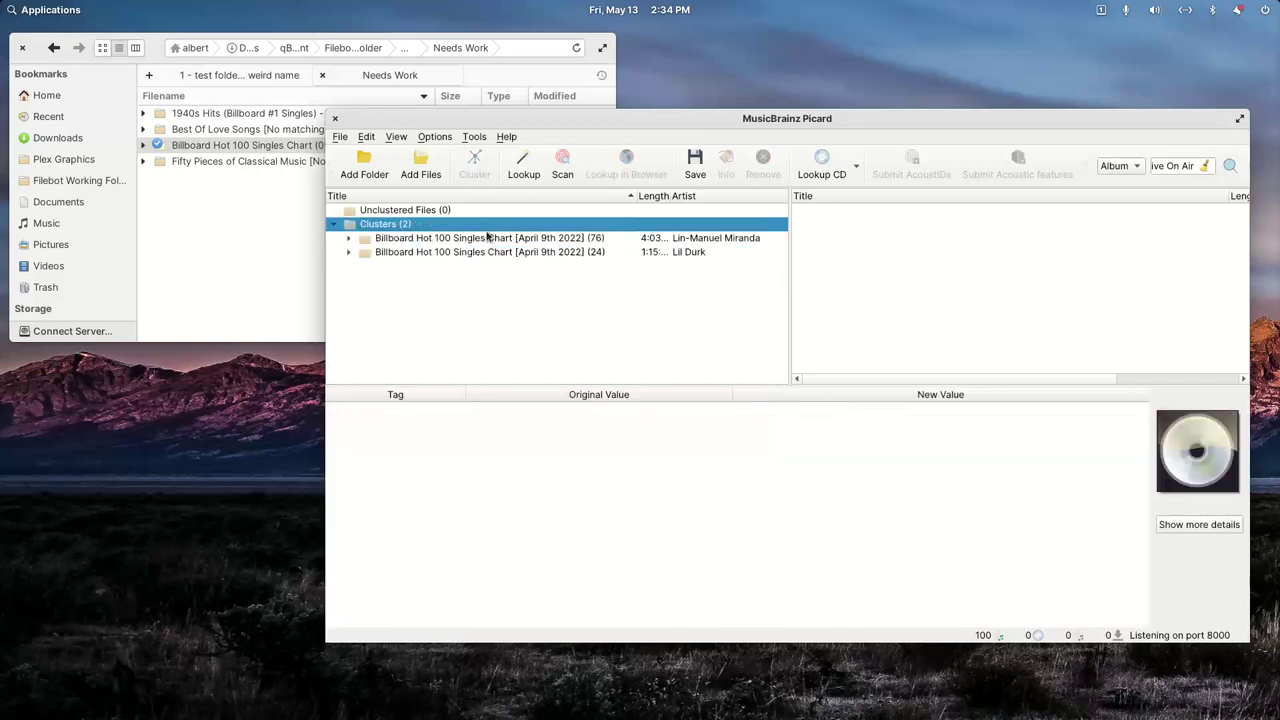
pyautogui.click(487, 237)
pyautogui.click(487, 253)
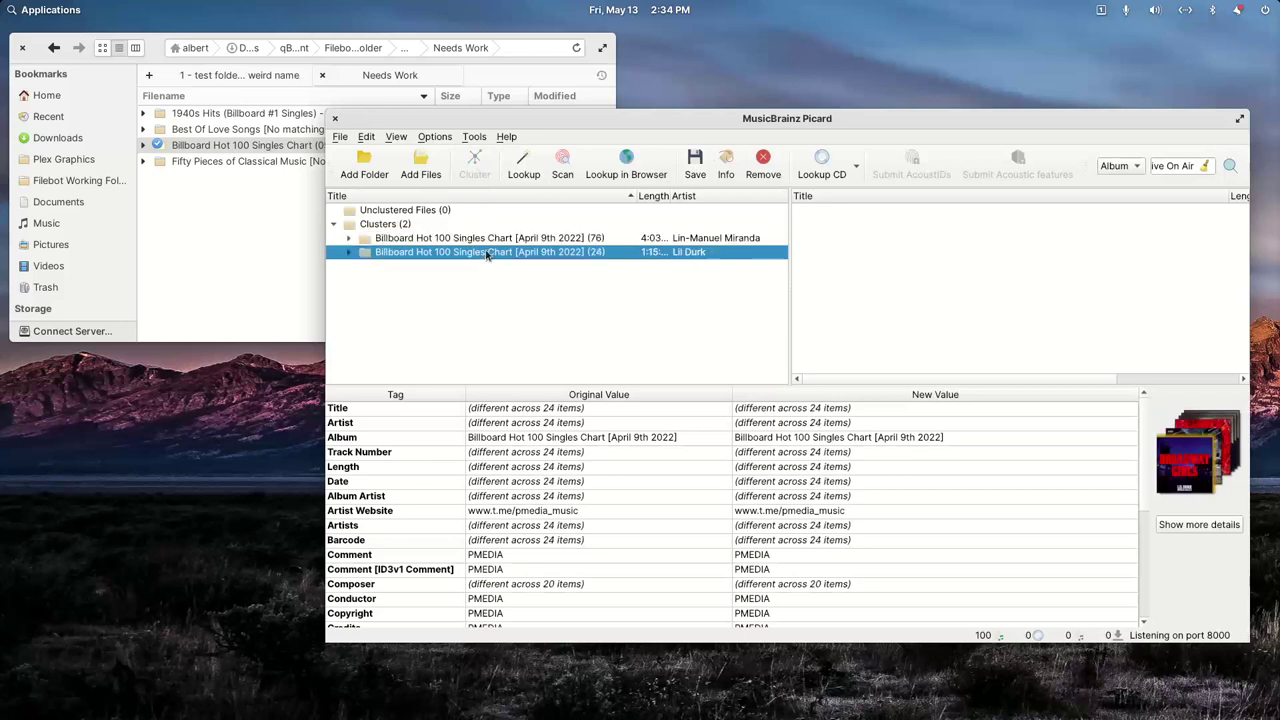
pyautogui.click(488, 238)
pyautogui.click(490, 253)
# Step: Remove both Billboard Hot 100 Singles Chart [April 9th 2022] clusters from Picard
pyautogui.click(497, 237)
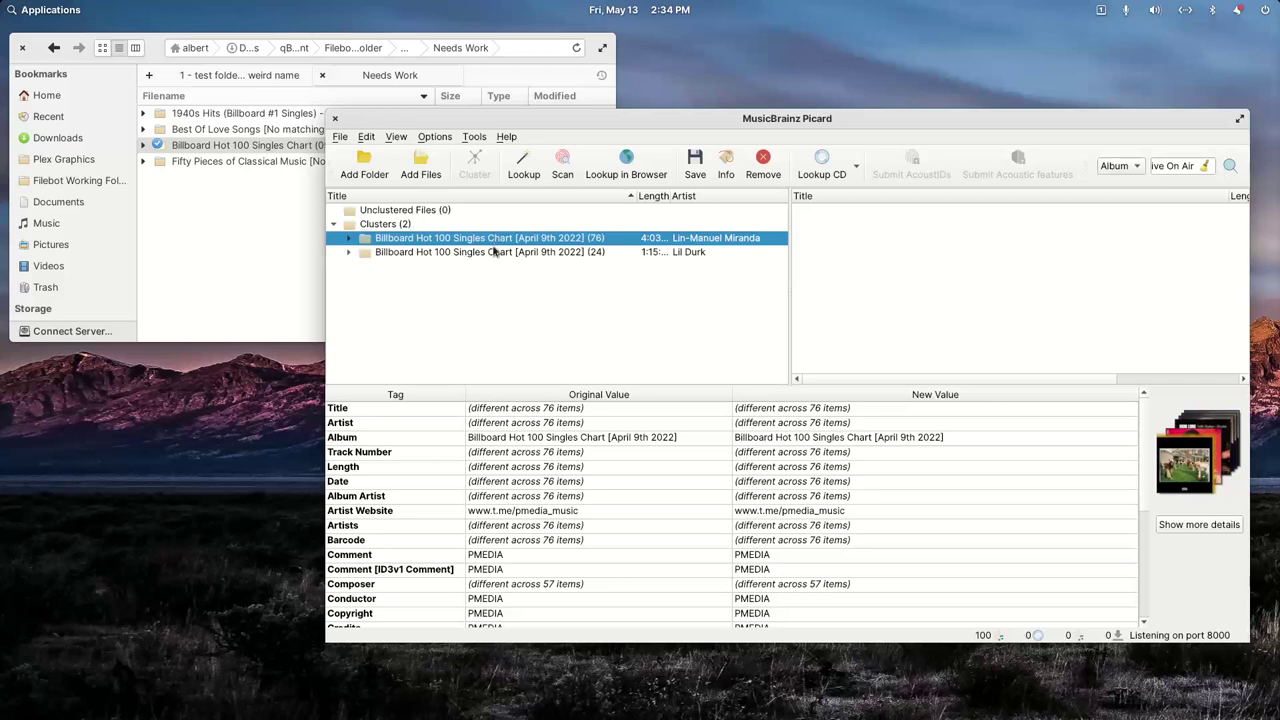
pyautogui.keyDown('shift'); pyautogui.click(488, 252); pyautogui.keyUp('shift')
pyautogui.press('Delete')
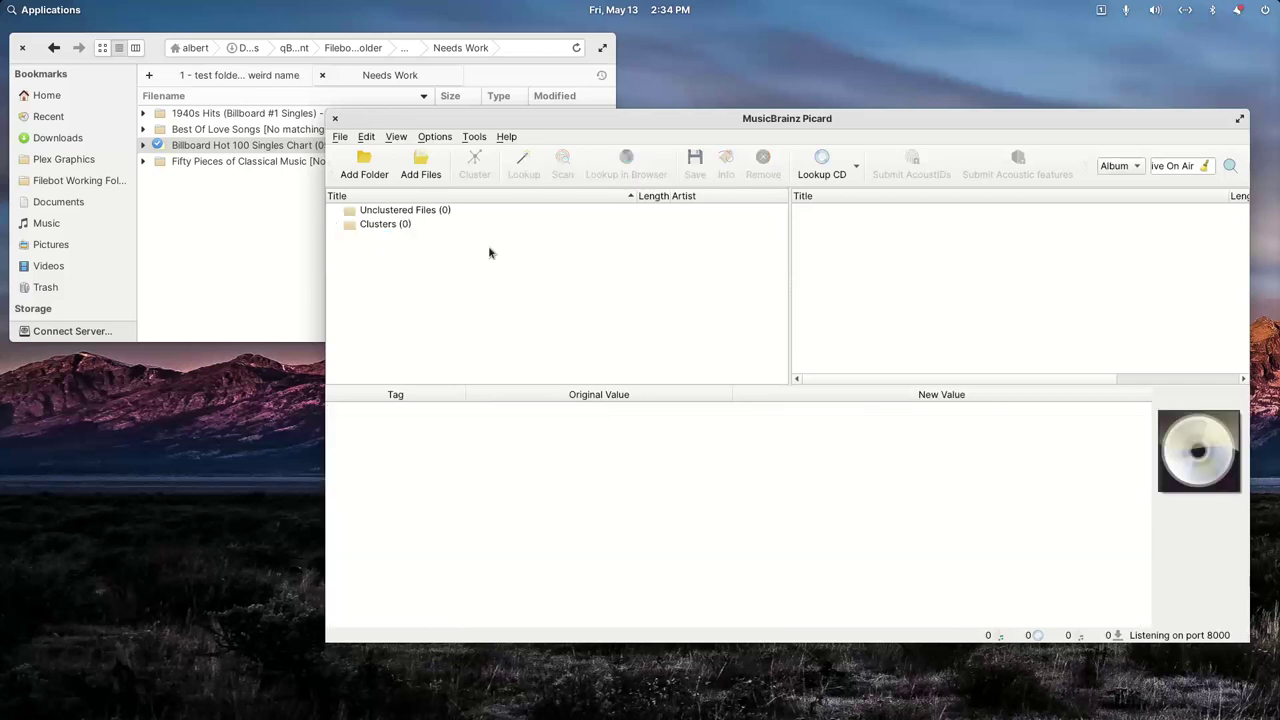
# Step: Load the Billboard folder into Picard once more and cluster all its tracks, reviewing the tags of the combined cluster
pyautogui.moveTo(266, 152); pyautogui.dragTo(660, 286)
pyautogui.click(690, 127)
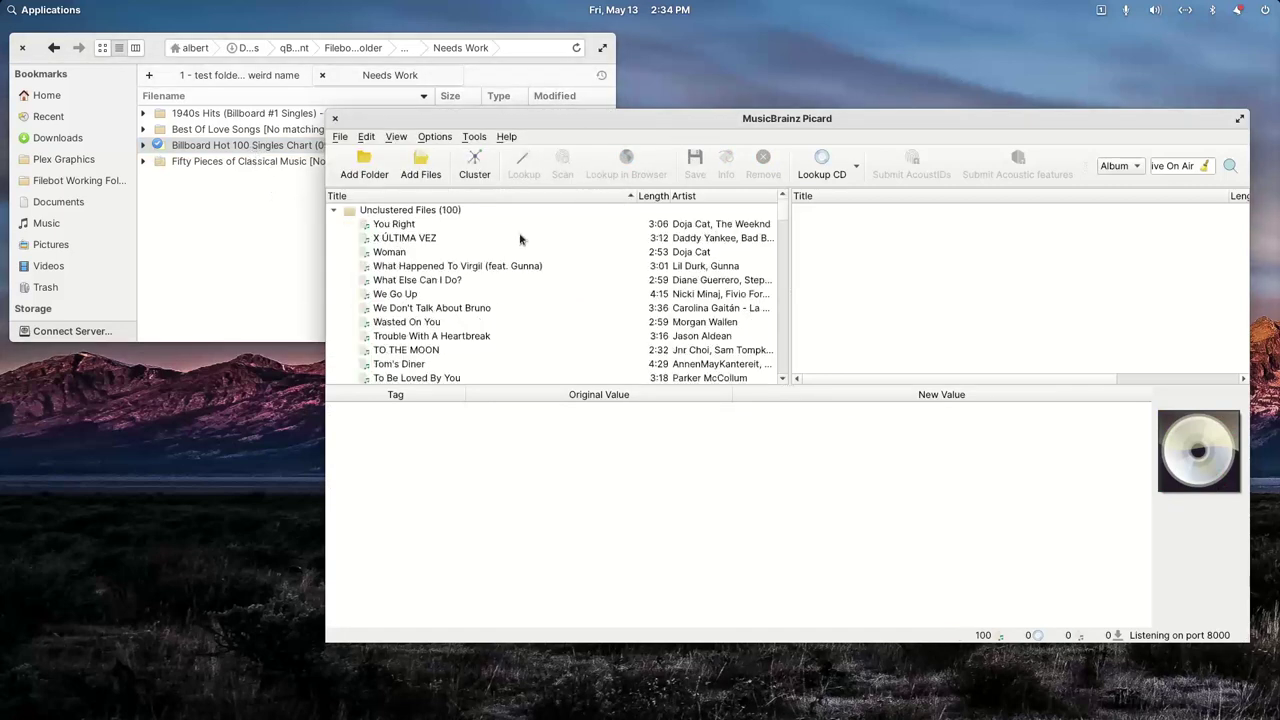
pyautogui.click(474, 163)
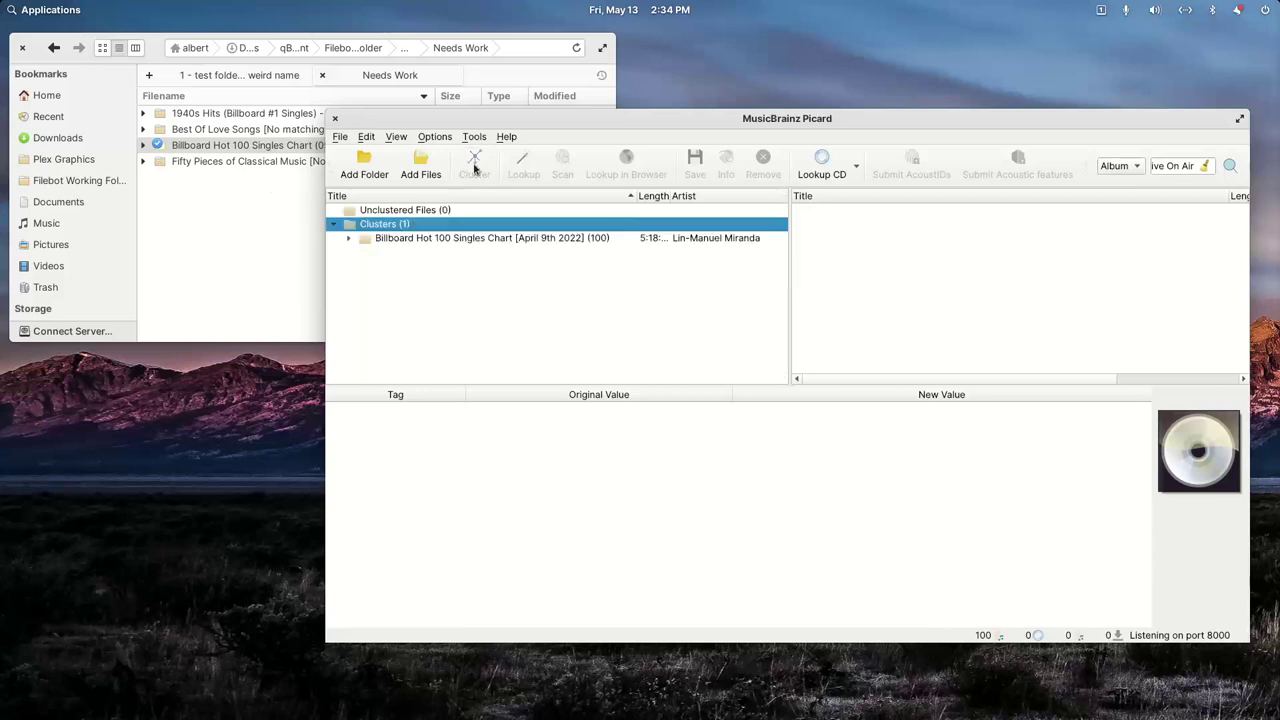
pyautogui.click(468, 239)
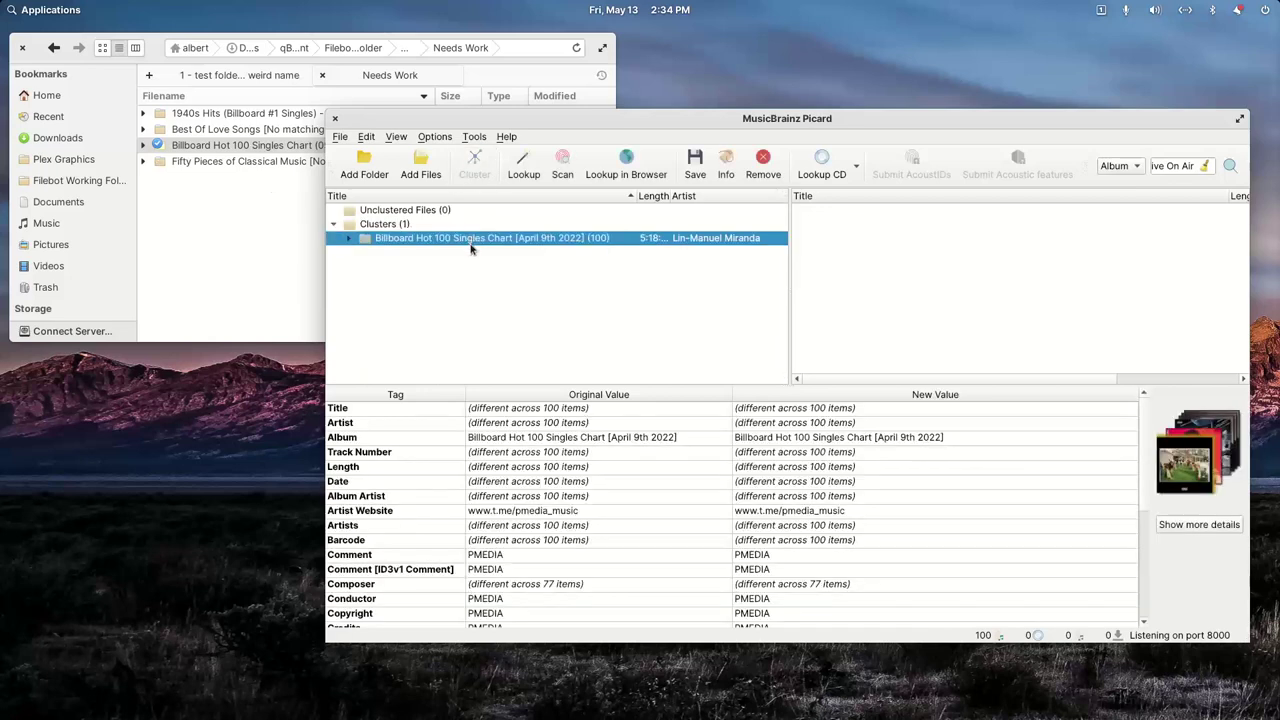
pyautogui.scroll(-5, 674, 504)
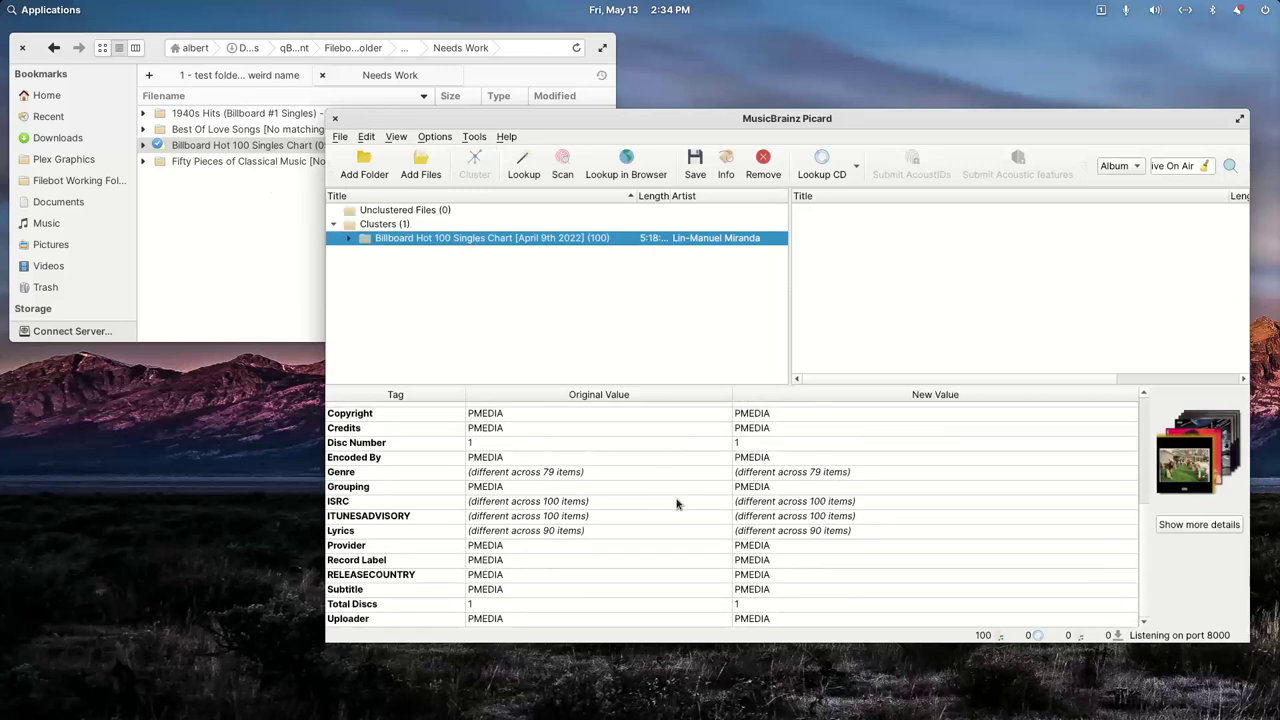
# Step: Set the date tag of the Billboard Hot 100 Singles Chart [April 9th 2022] cluster to 2022
pyautogui.scroll(5, 676, 504)
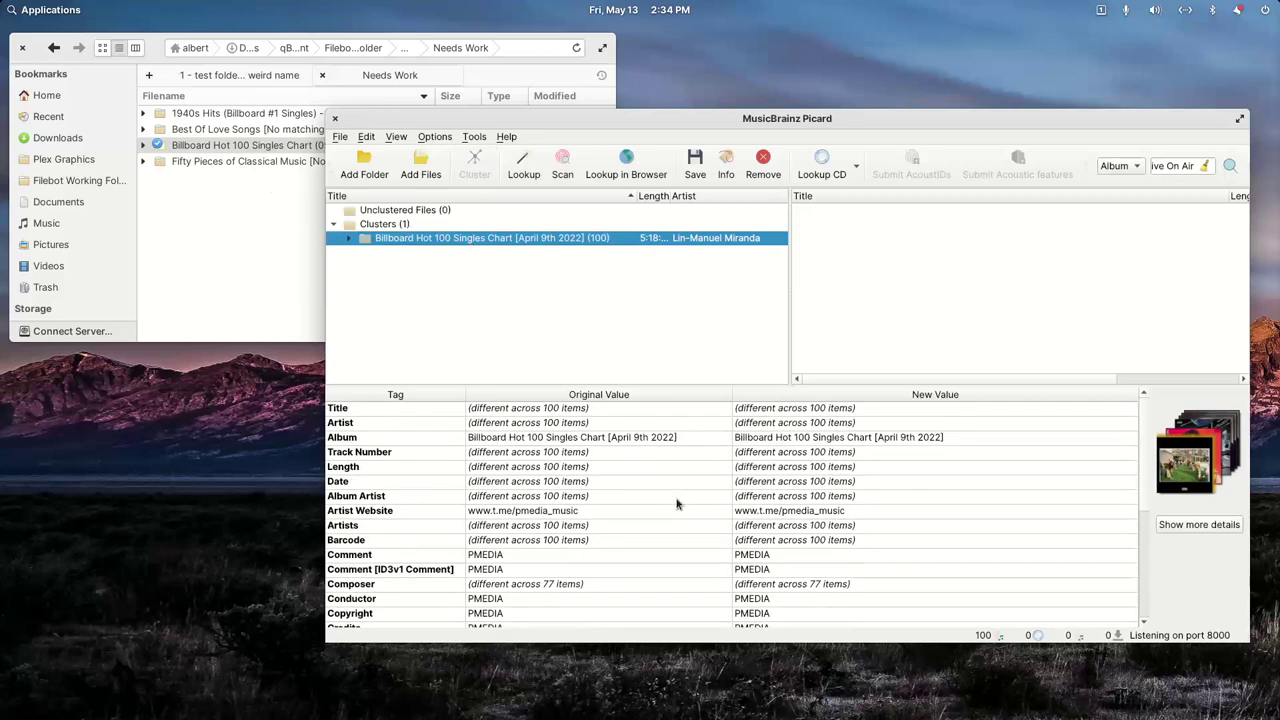
pyautogui.rightClick(362, 500)
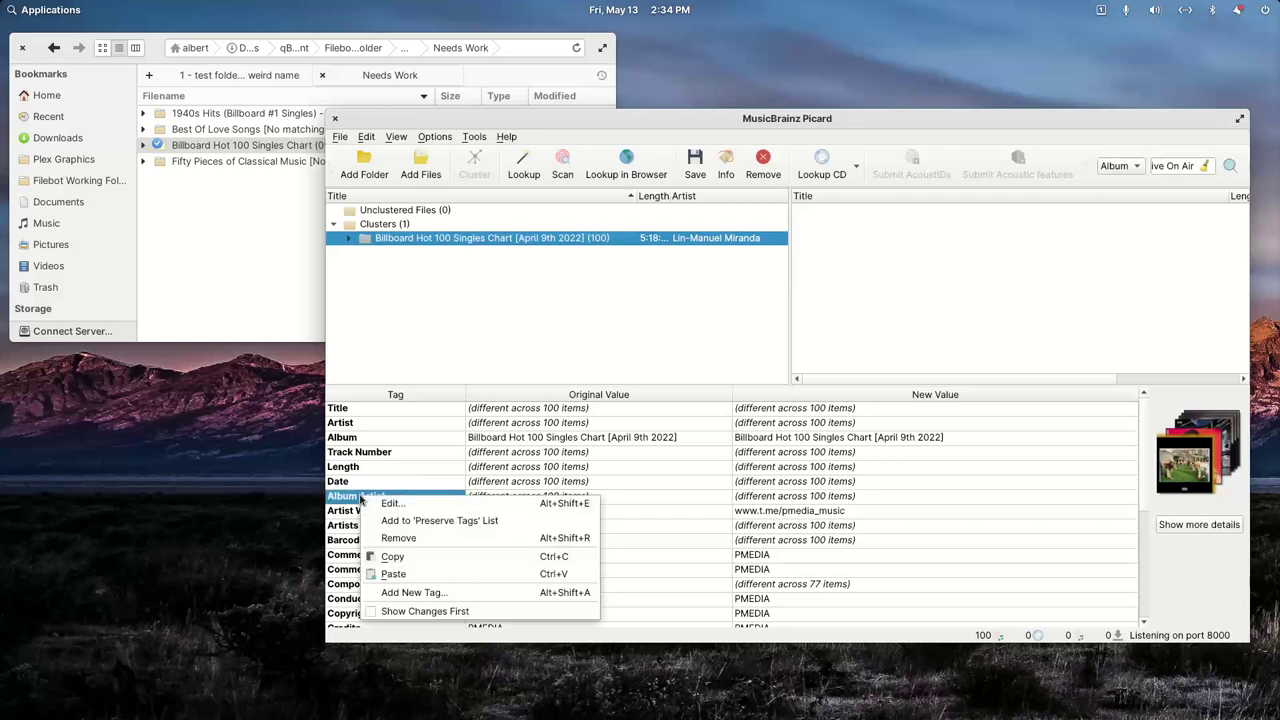
pyautogui.click(420, 594)
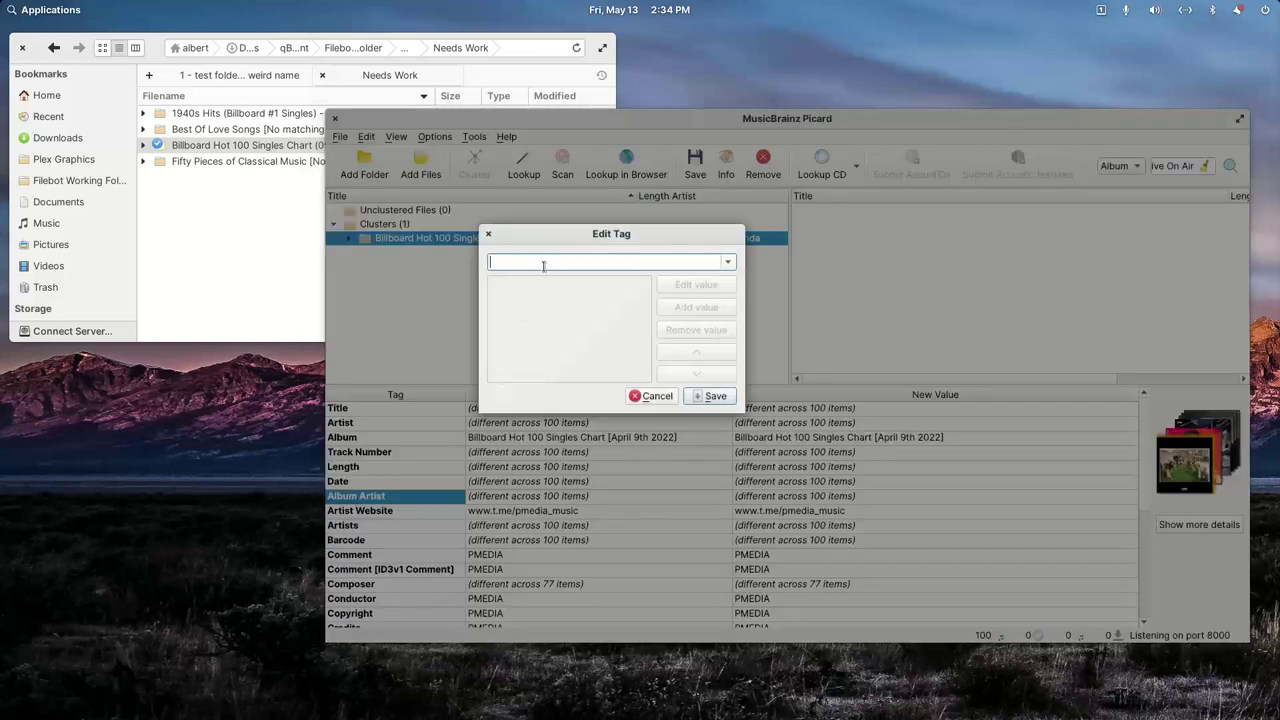
pyautogui.write('datre')
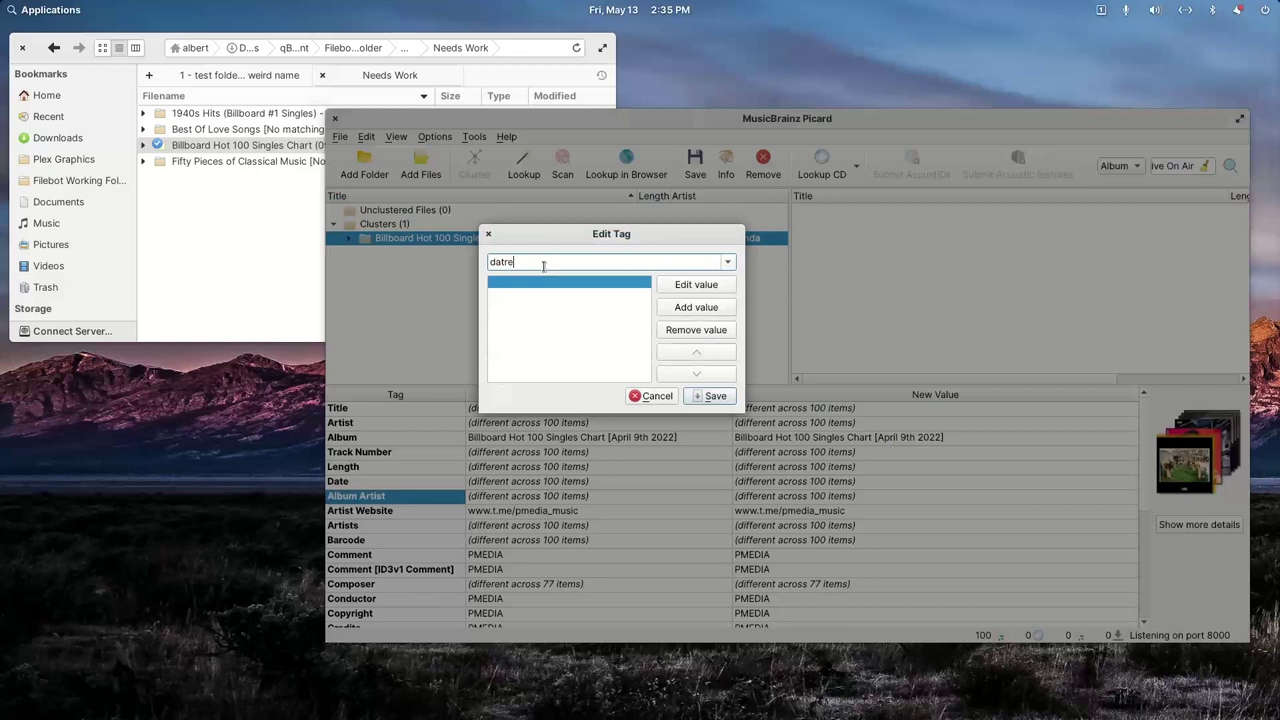
pyautogui.press('BackSpace')
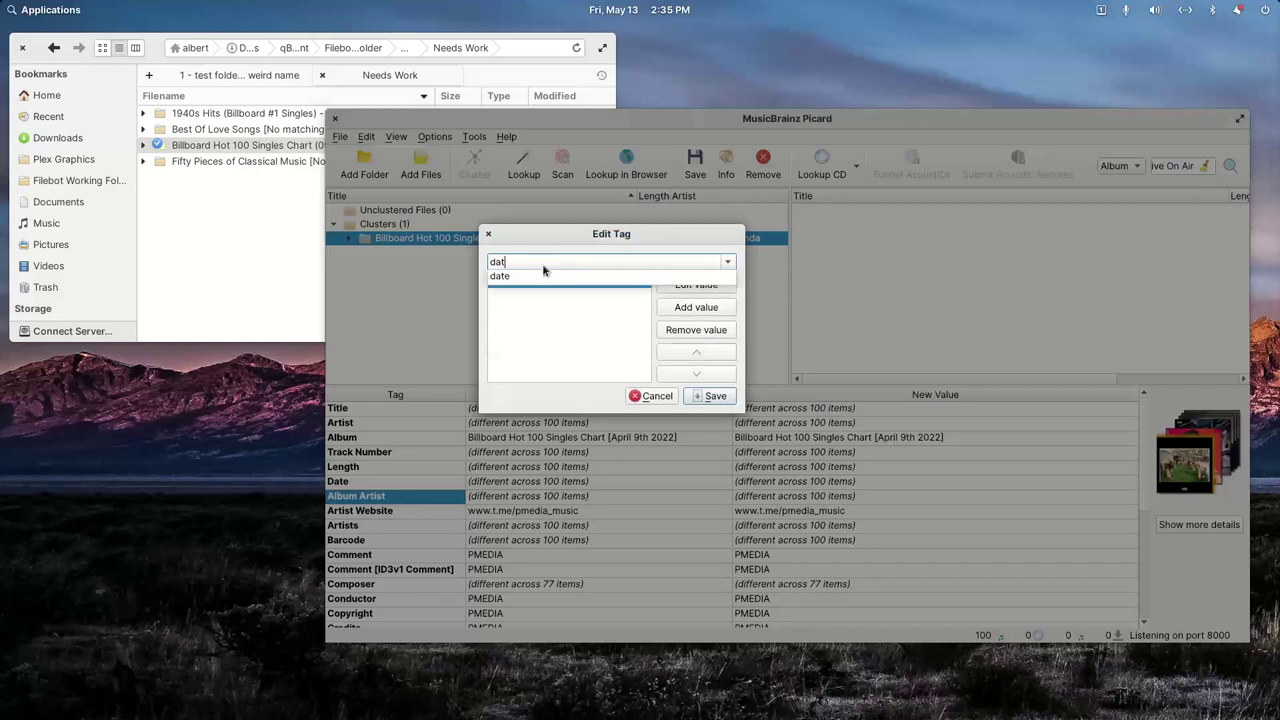
pyautogui.click(540, 284)
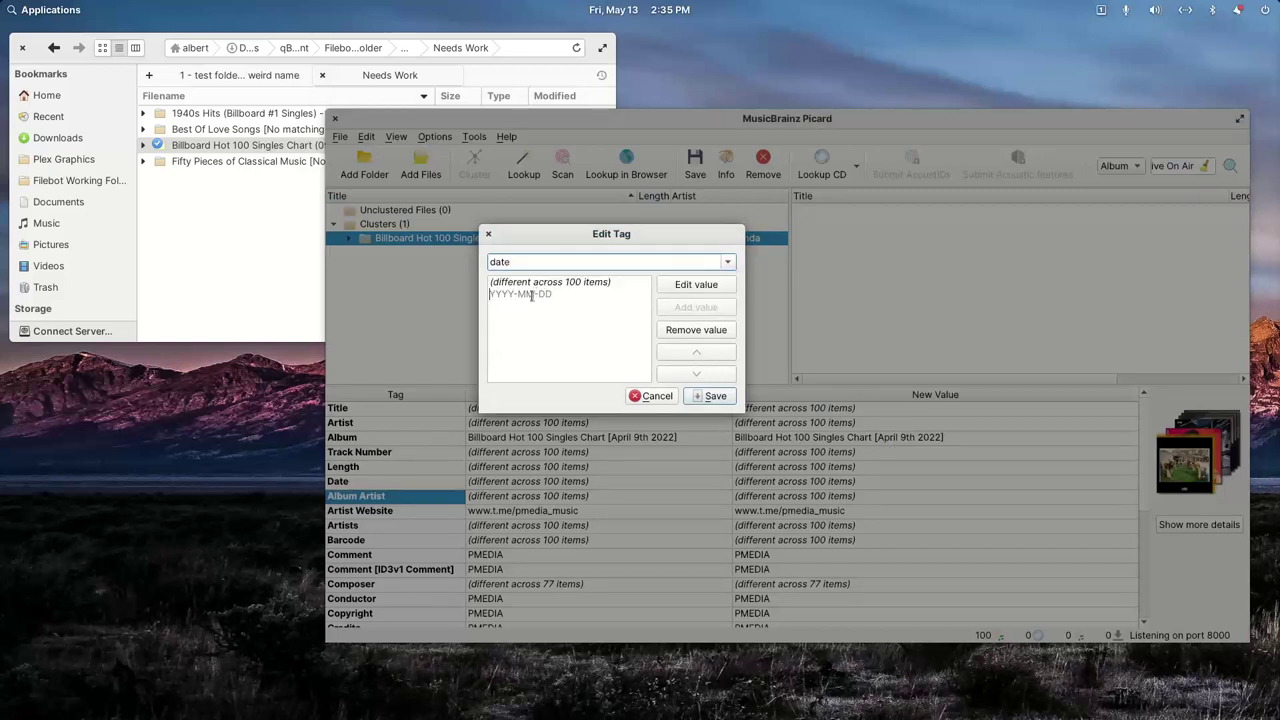
pyautogui.moveTo(571, 229); pyautogui.dragTo(567, 306)
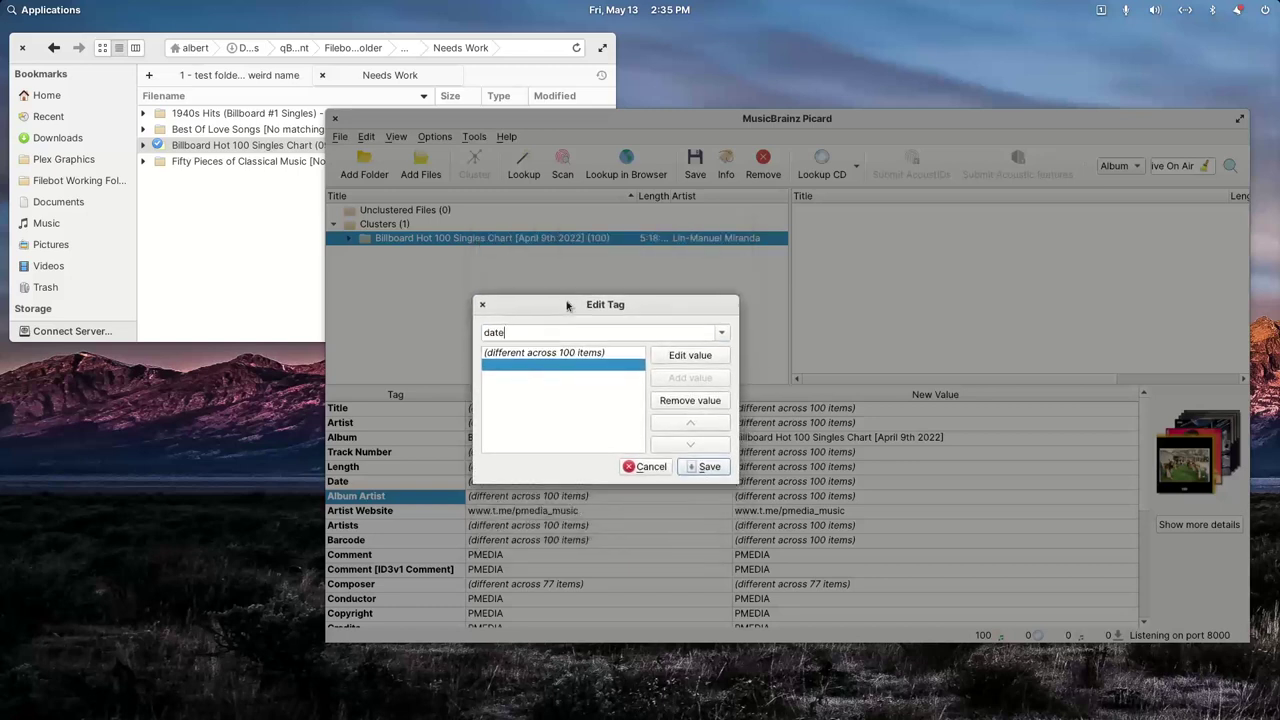
pyautogui.click(562, 353)
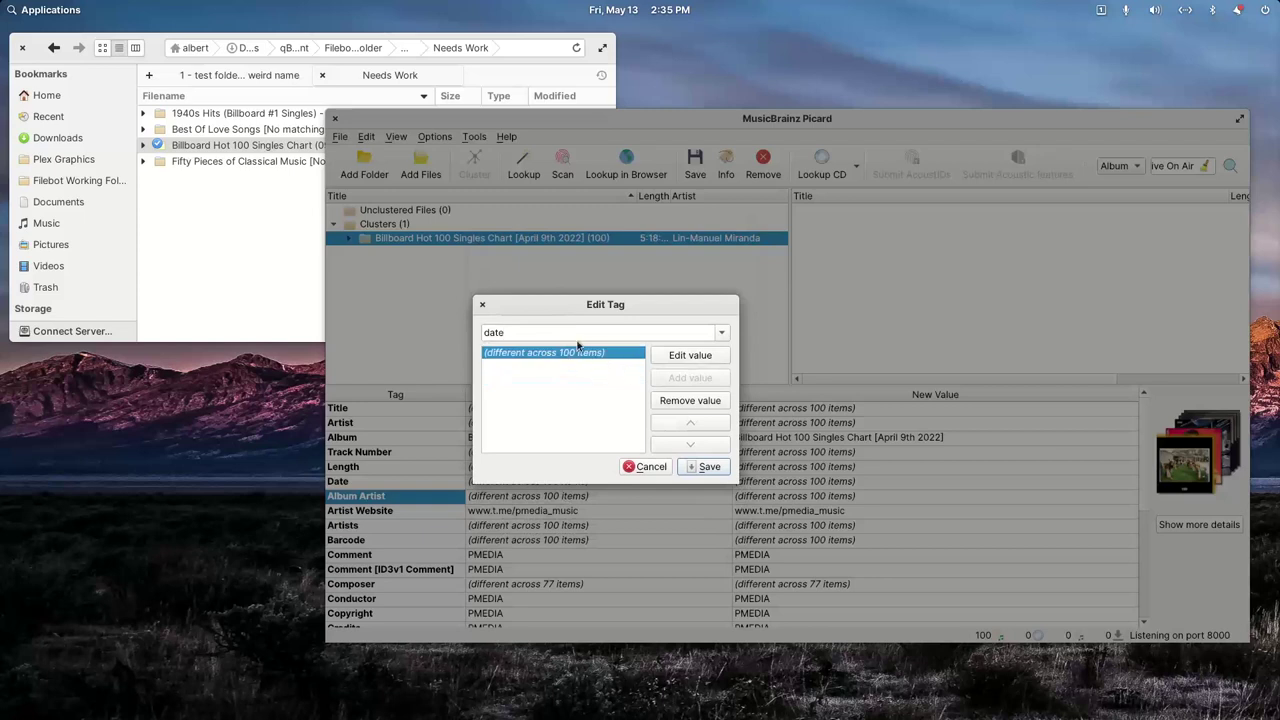
pyautogui.click(558, 364)
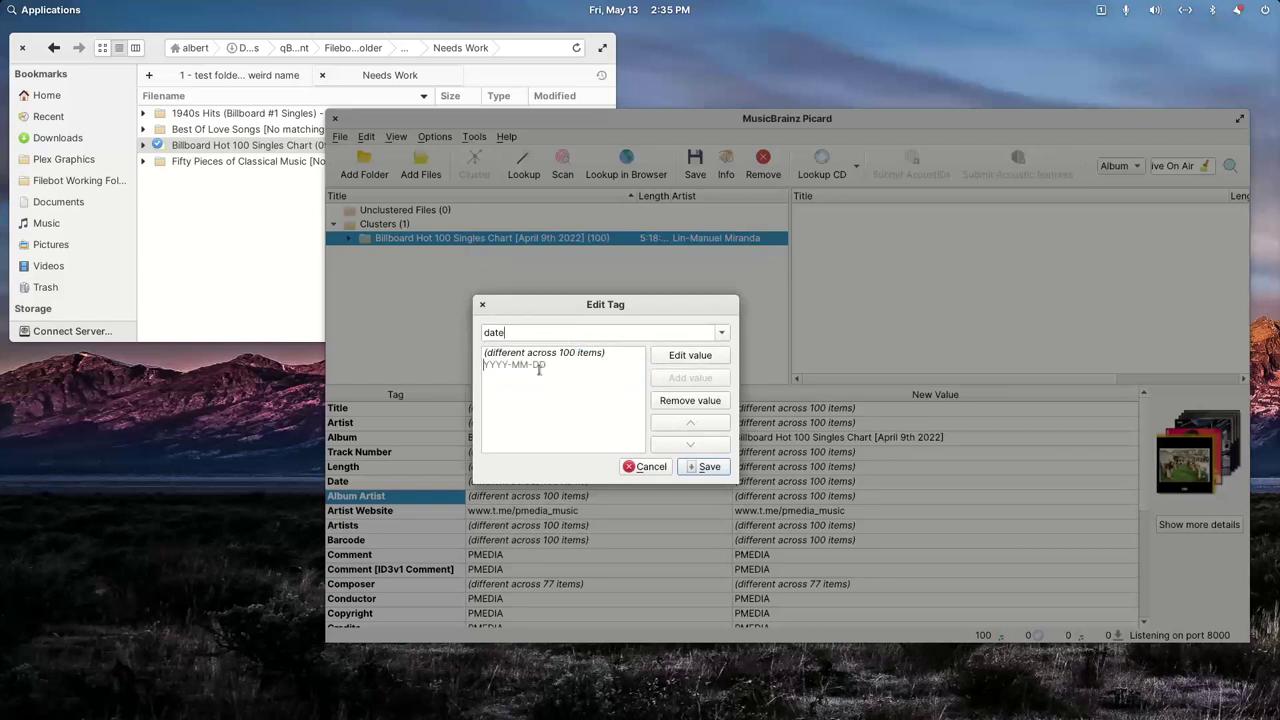
pyautogui.write('2022')
pyautogui.press('Return')
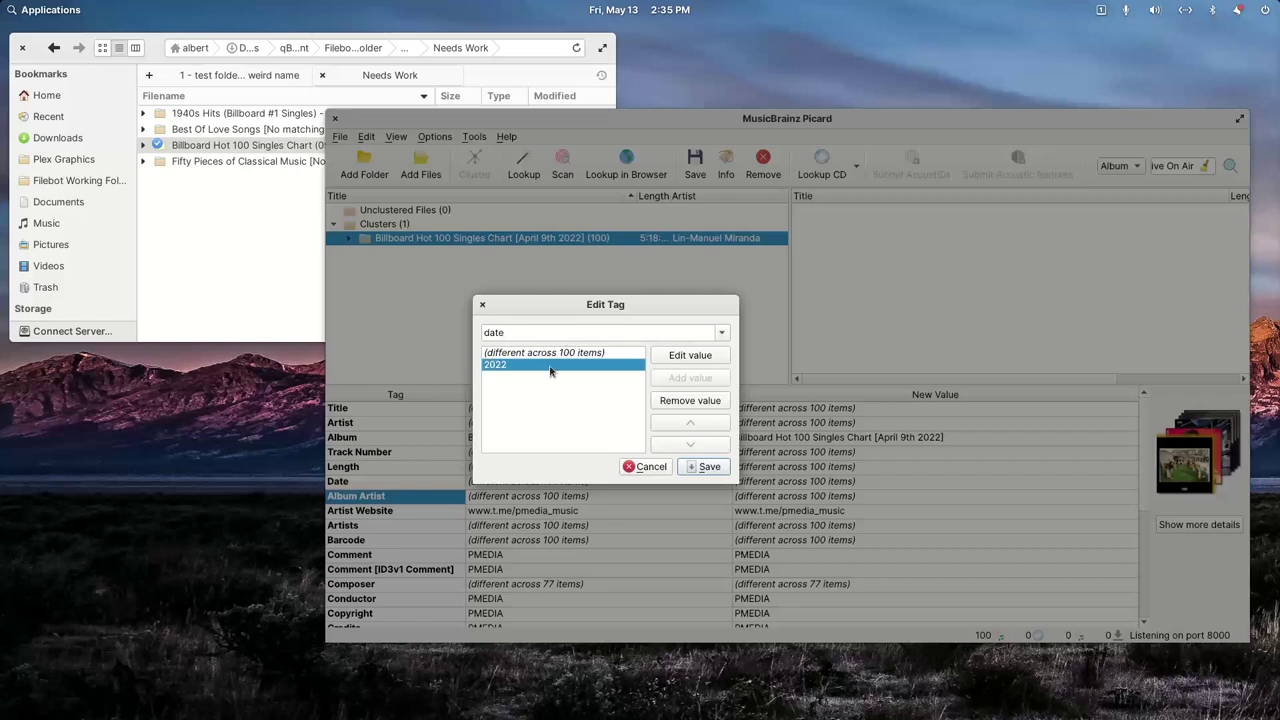
pyautogui.click(709, 467)
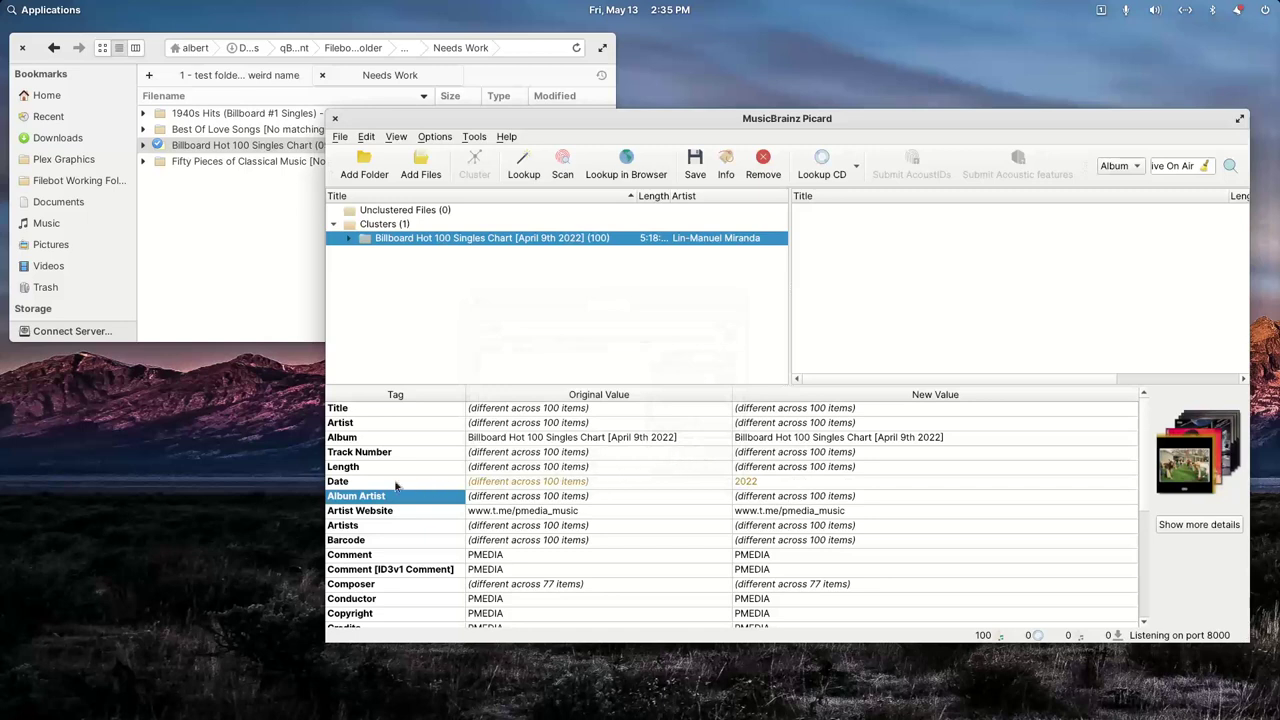
# Step: Preview cover.jpg from the Billboard Hot 100 folder and use it as the cluster's new cover art
pyautogui.doubleClick(190, 148)
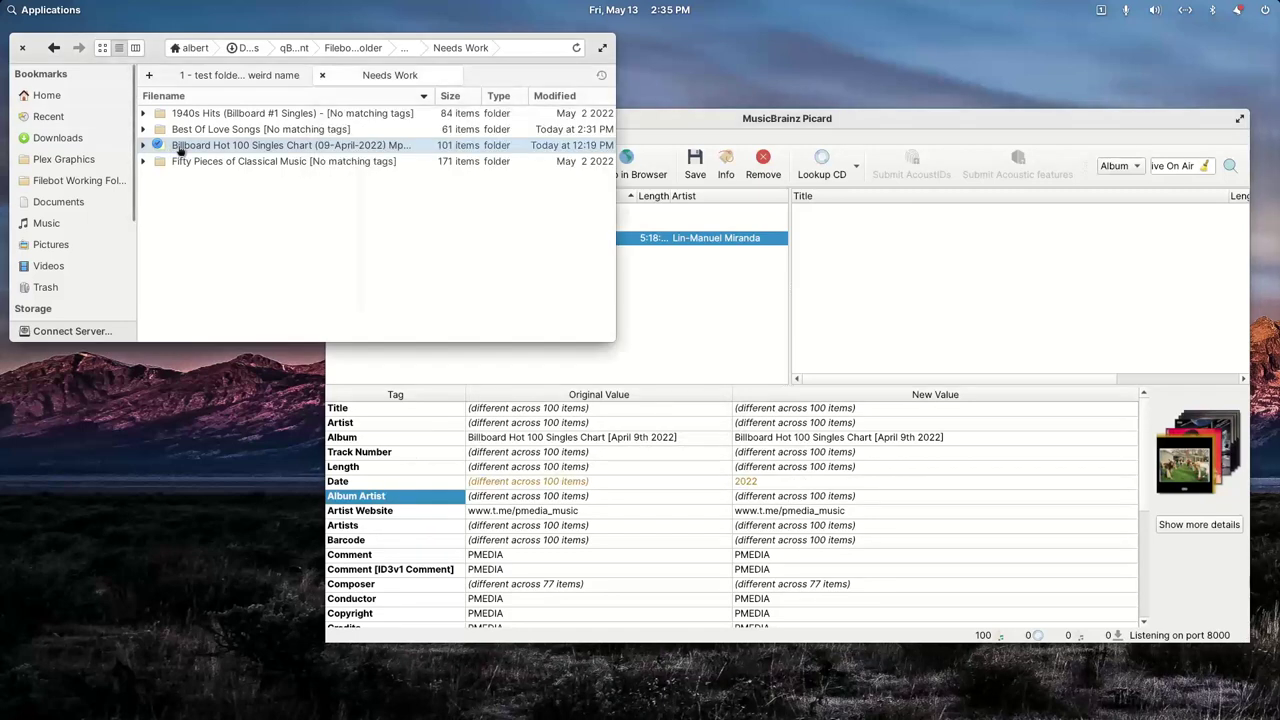
pyautogui.scroll(-15, 236, 240)
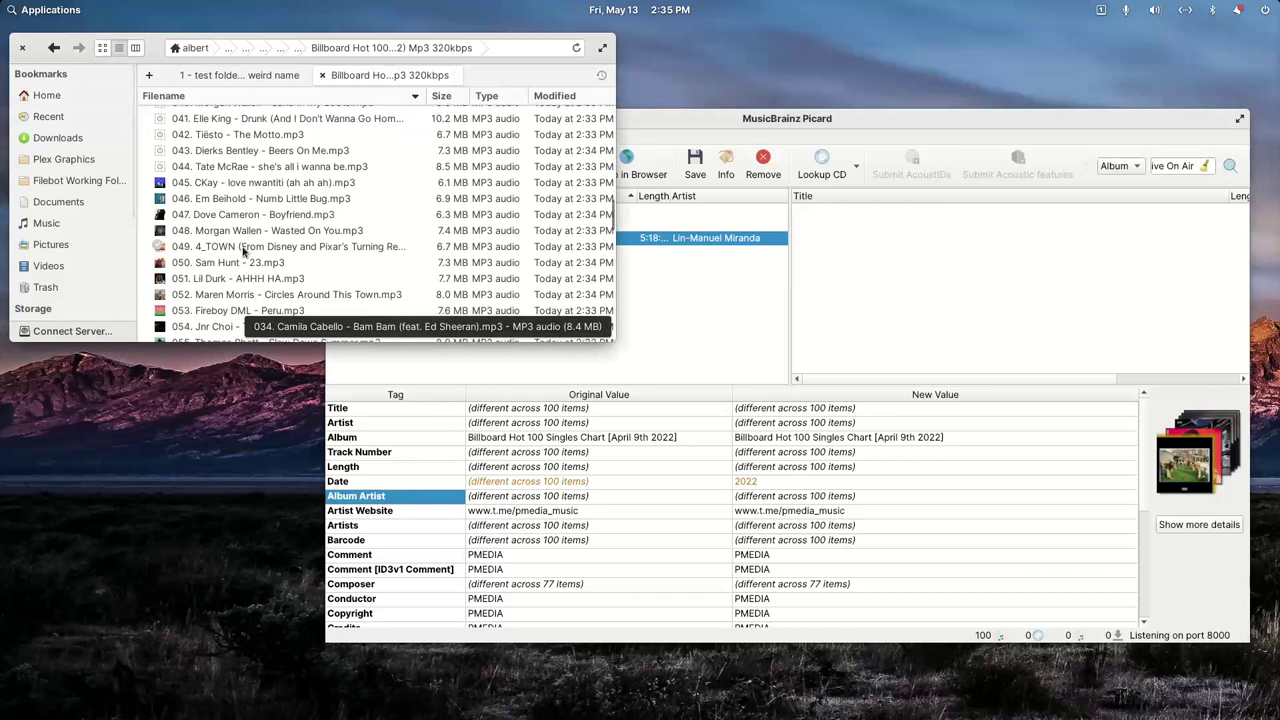
pyautogui.moveTo(611, 258); pyautogui.dragTo(615, 373)
pyautogui.click(200, 335)
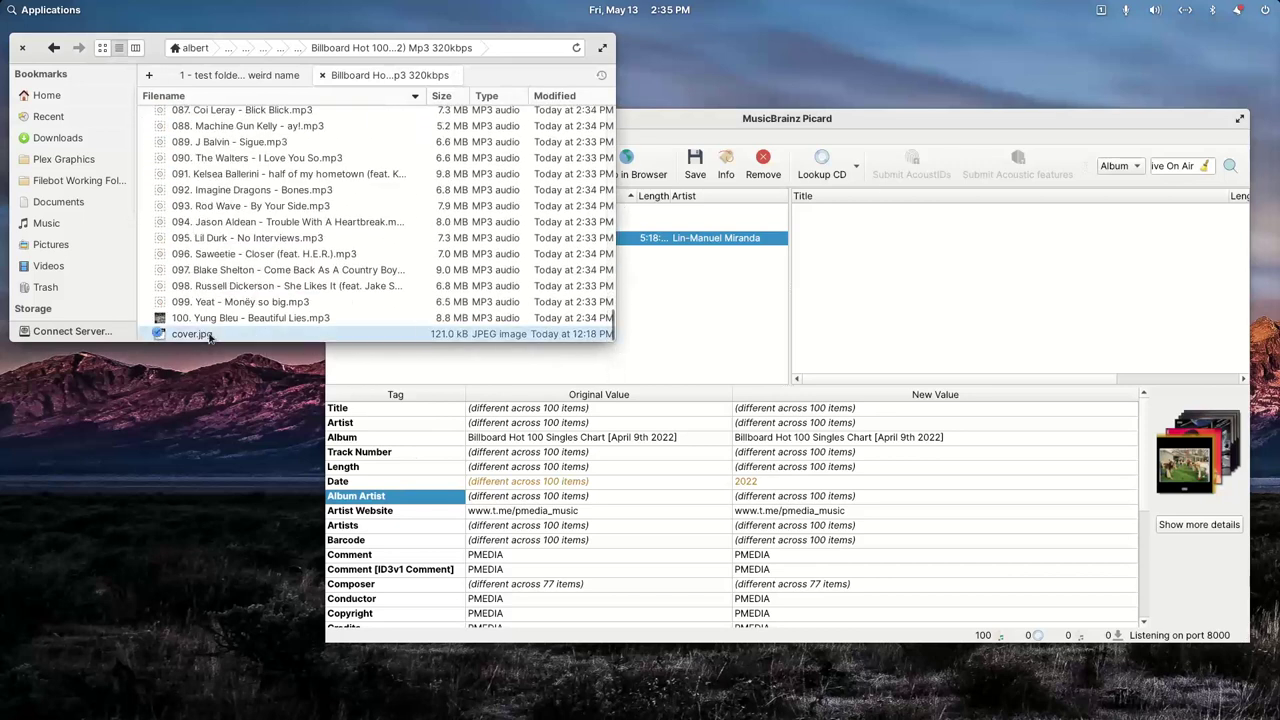
pyautogui.doubleClick(192, 334)
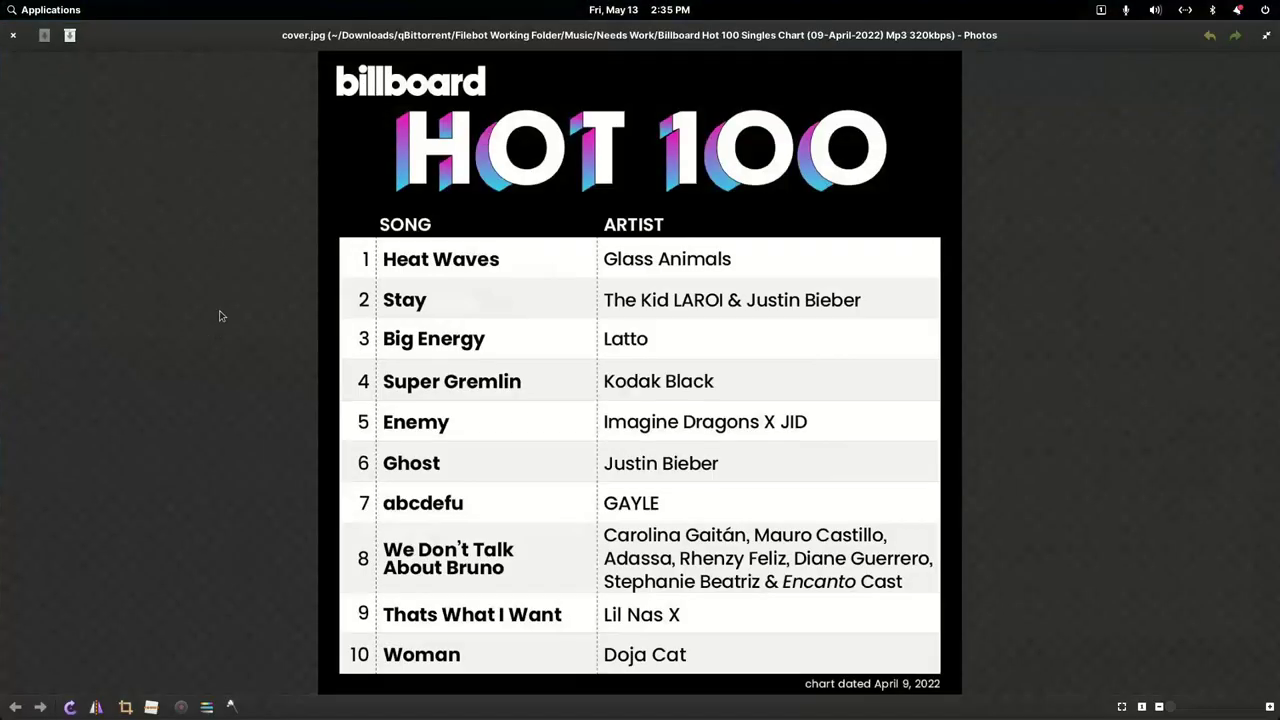
pyautogui.click(12, 36)
pyautogui.moveTo(195, 333); pyautogui.dragTo(968, 400)
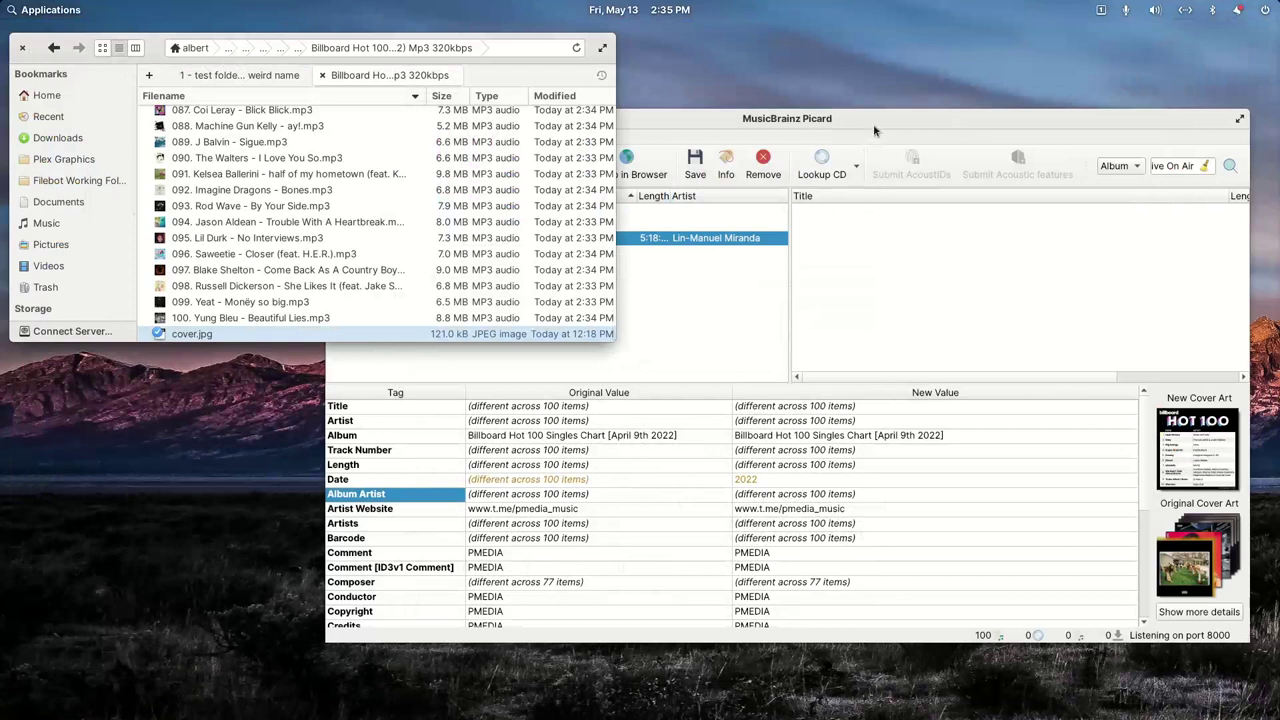
# Step: Save the tags and artwork of the Billboard Hot 100 cluster and remove the cluster from Picard
pyautogui.click(876, 118)
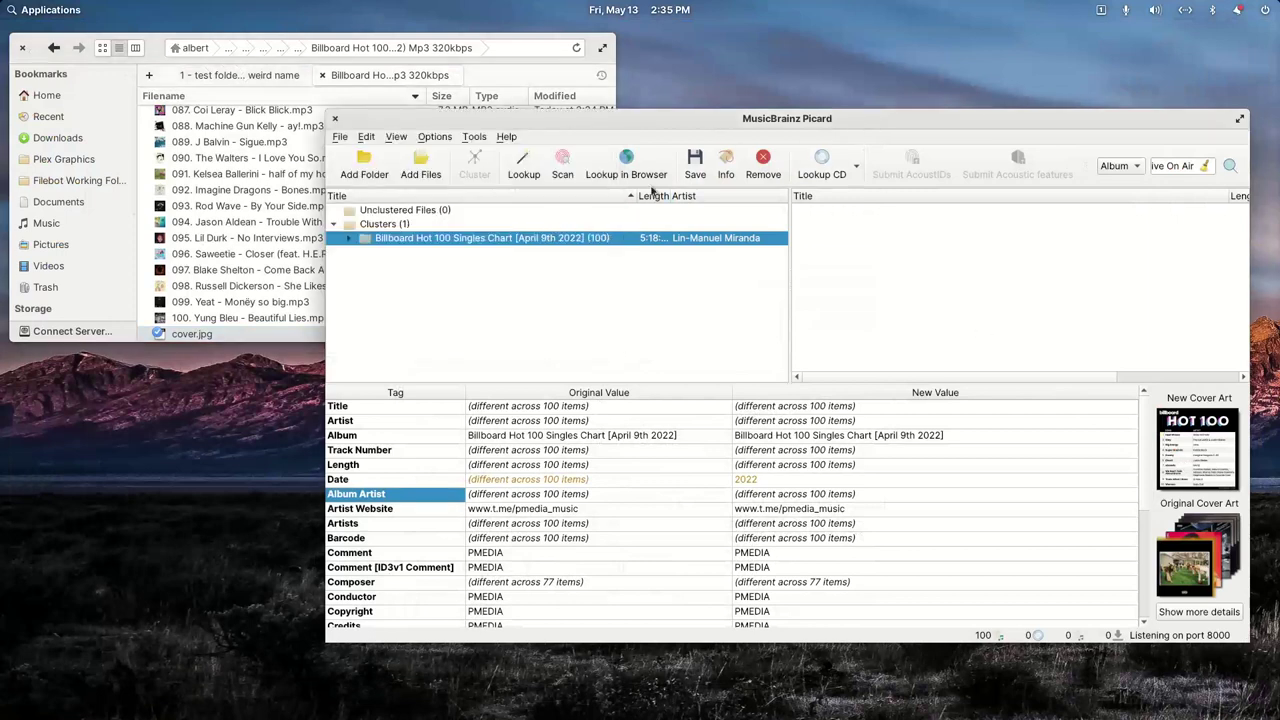
pyautogui.click(695, 163)
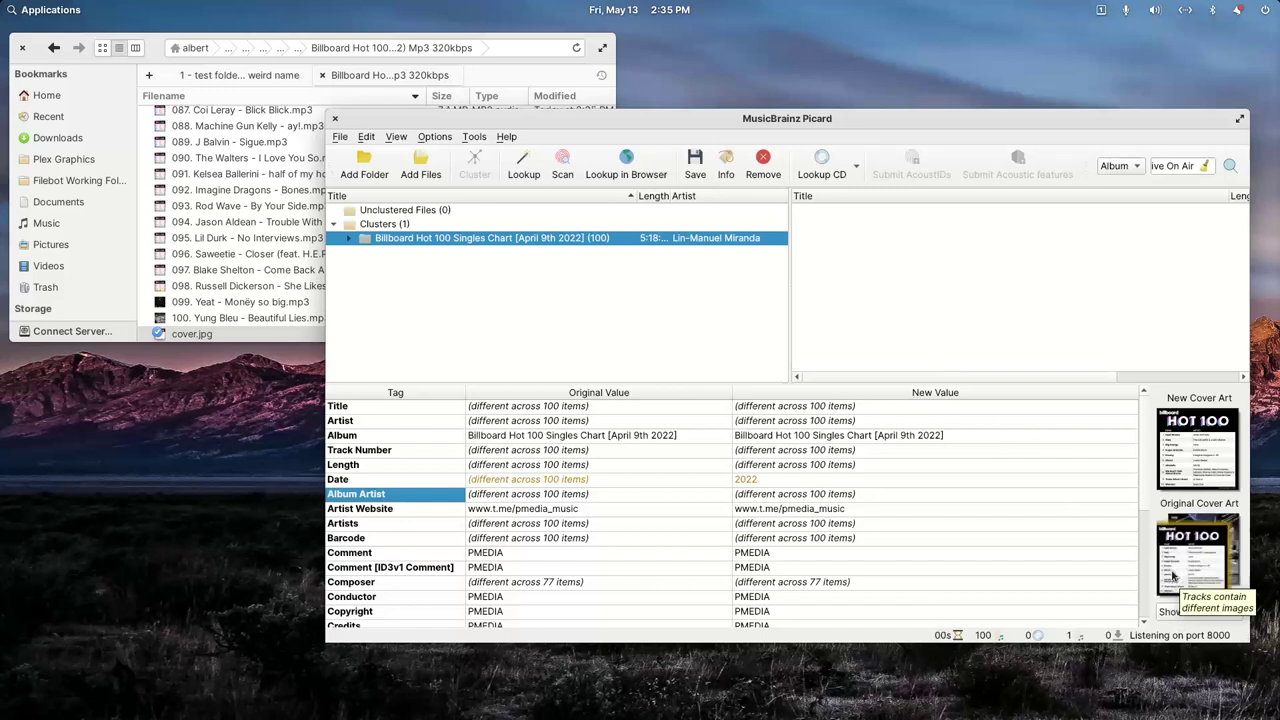
pyautogui.rightClick(438, 245)
pyautogui.click(480, 390)
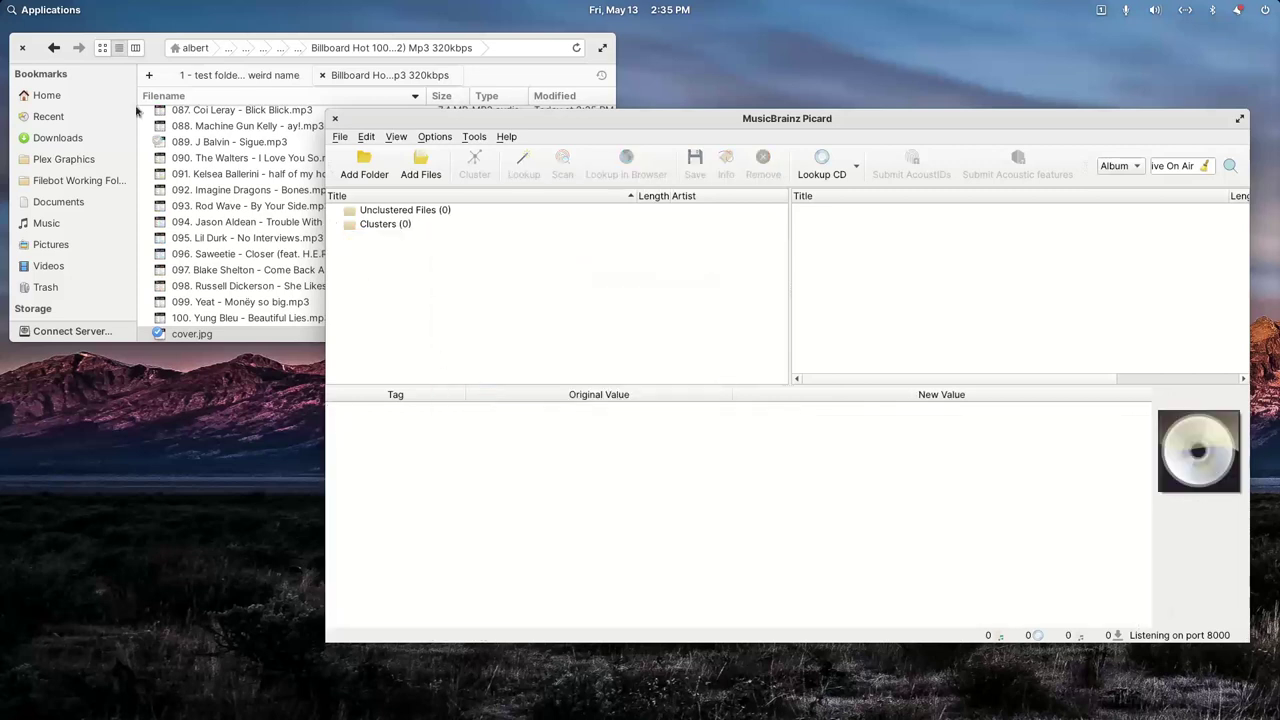
# Step: Load the Fifty Pieces of Classical Music folder from Needs Work into Picard
pyautogui.click(54, 47)
pyautogui.moveTo(192, 161); pyautogui.dragTo(714, 280)
pyautogui.click(684, 118)
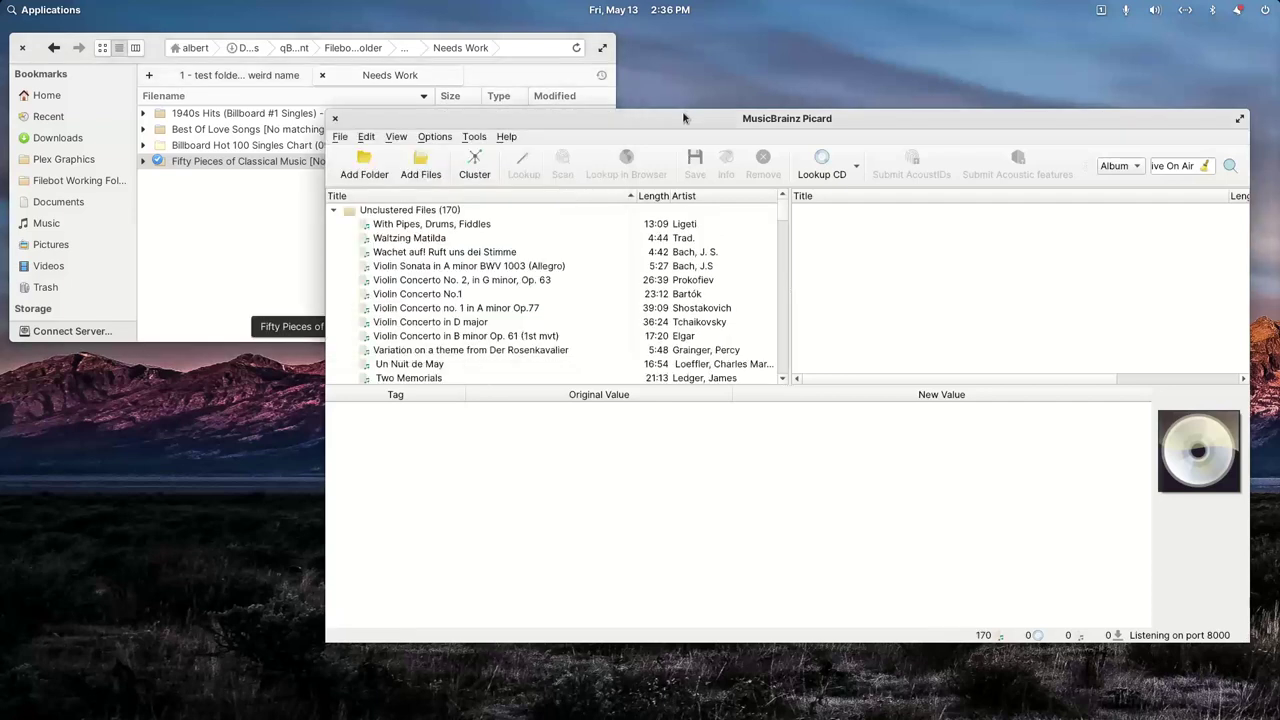
# Step: Select all the unclustered classical tracks, from With Pipes, Drums, Fiddles through 24 Preludes, Op 28
pyautogui.click(420, 228)
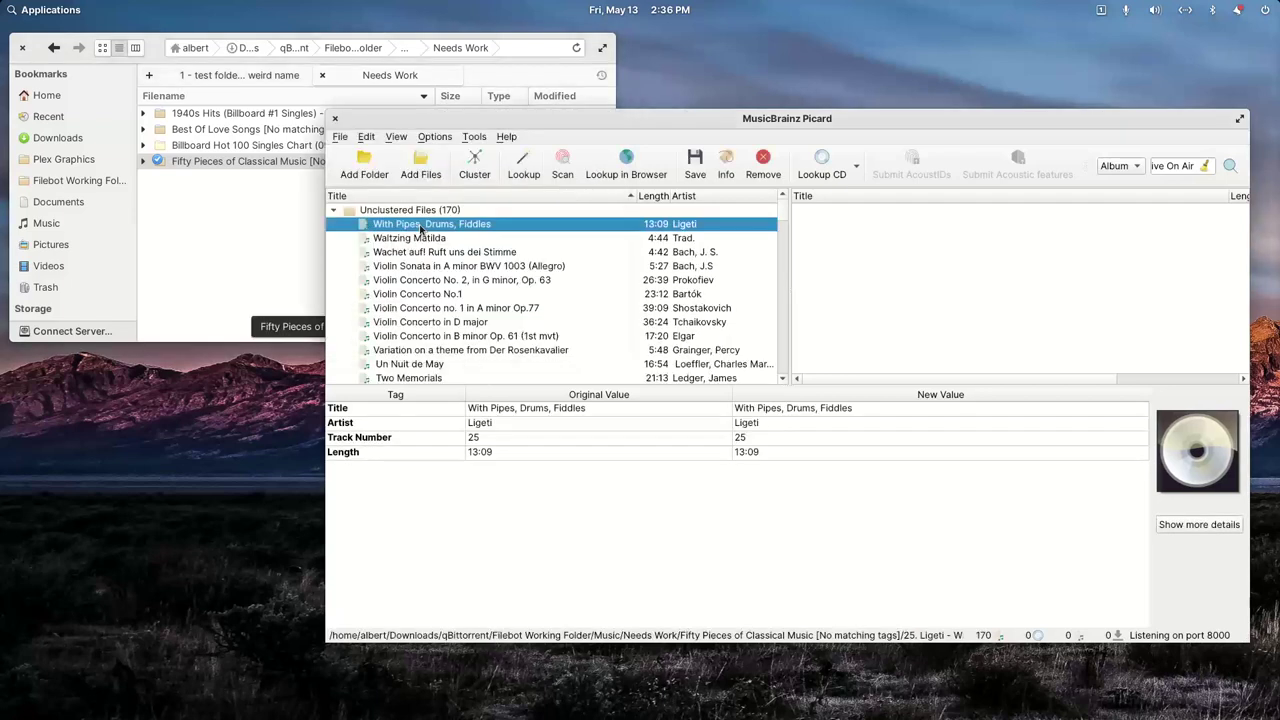
pyautogui.hotkey('shift', 'Down')
pyautogui.hotkey('shift', 'Down')
pyautogui.hotkey('shift', 'Down')
pyautogui.hotkey('shift', 'Down')
pyautogui.hotkey('shift', 'Down')
pyautogui.hotkey('shift', 'Down')
pyautogui.hotkey('shift', 'Down')
pyautogui.hotkey('shift', 'Down')
pyautogui.hotkey('shift', 'Down')
pyautogui.hotkey('shift', 'Down')
pyautogui.hotkey('shift', 'Down')
pyautogui.hotkey('shift', 'Down')
pyautogui.hotkey('shift', 'Down')
pyautogui.hotkey('shift', 'Down')
pyautogui.hotkey('shift', 'Down')
pyautogui.hotkey('shift', 'Down')
pyautogui.hotkey('shift', 'Down')
pyautogui.hotkey('shift', 'Down')
pyautogui.hotkey('shift', 'Down')
pyautogui.hotkey('shift', 'Down')
pyautogui.hotkey('shift', 'Down')
pyautogui.hotkey('shift', 'Down')
pyautogui.hotkey('shift', 'Down')
pyautogui.hotkey('shift', 'Down')
pyautogui.hotkey('shift', 'Down')
pyautogui.hotkey('shift', 'Down')
pyautogui.hotkey('shift', 'Down')
pyautogui.hotkey('shift', 'Down')
pyautogui.hotkey('shift', 'Down')
pyautogui.hotkey('shift', 'Down')
pyautogui.hotkey('shift', 'Down')
pyautogui.hotkey('shift', 'Down')
pyautogui.hotkey('shift', 'Down')
pyautogui.hotkey('shift', 'Down')
pyautogui.hotkey('shift', 'Down')
pyautogui.hotkey('shift', 'Down')
pyautogui.hotkey('shift', 'Down')
pyautogui.hotkey('shift', 'Down')
pyautogui.hotkey('shift', 'Down')
pyautogui.hotkey('shift', 'Down')
pyautogui.hotkey('shift', 'Down')
pyautogui.hotkey('shift', 'Down')
pyautogui.hotkey('shift', 'Down')
pyautogui.hotkey('shift', 'Down')
pyautogui.hotkey('shift', 'Down')
pyautogui.hotkey('shift', 'Down')
pyautogui.hotkey('shift', 'Down')
pyautogui.hotkey('shift', 'Down')
pyautogui.hotkey('shift', 'Down')
pyautogui.hotkey('shift', 'Down')
pyautogui.hotkey('shift', 'Down')
pyautogui.hotkey('shift', 'Down')
pyautogui.hotkey('shift', 'Down')
pyautogui.hotkey('shift', 'Down')
pyautogui.hotkey('shift', 'Down')
pyautogui.hotkey('shift', 'Down')
pyautogui.hotkey('shift', 'Down')
pyautogui.hotkey('shift', 'Down')
pyautogui.hotkey('shift', 'Down')
pyautogui.hotkey('shift', 'Down')
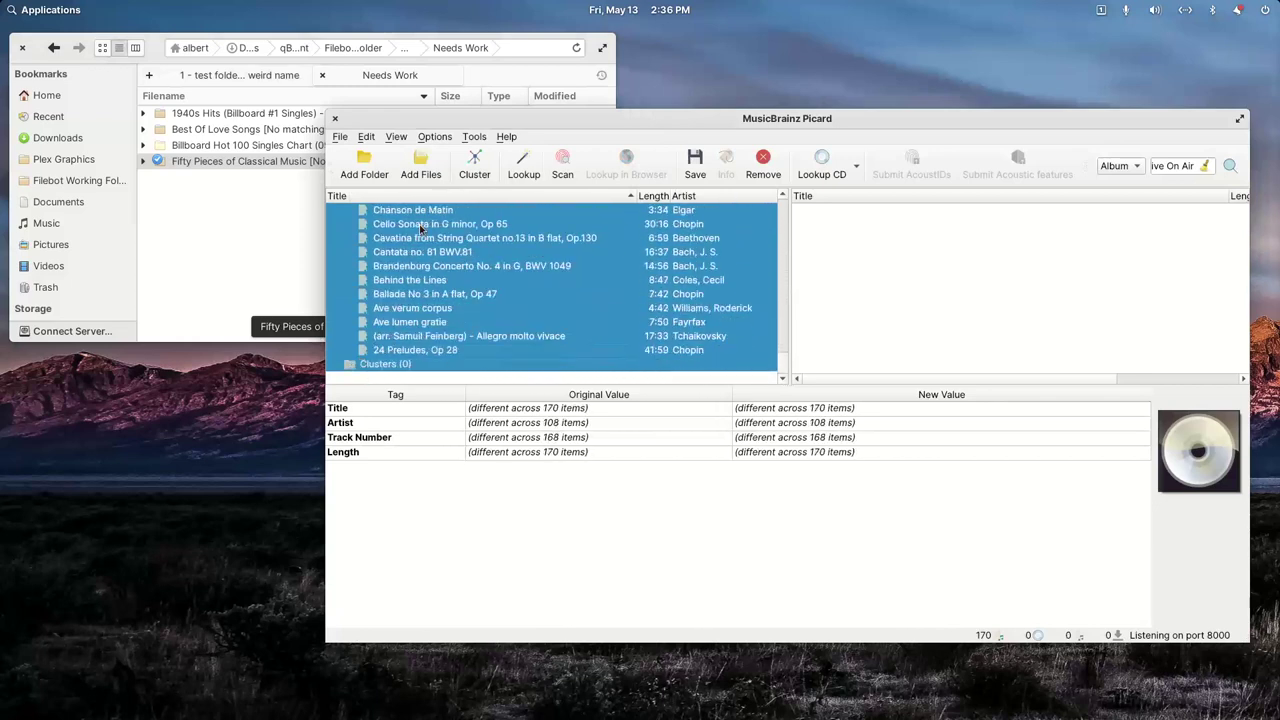
pyautogui.hotkey('shift', 'Up')
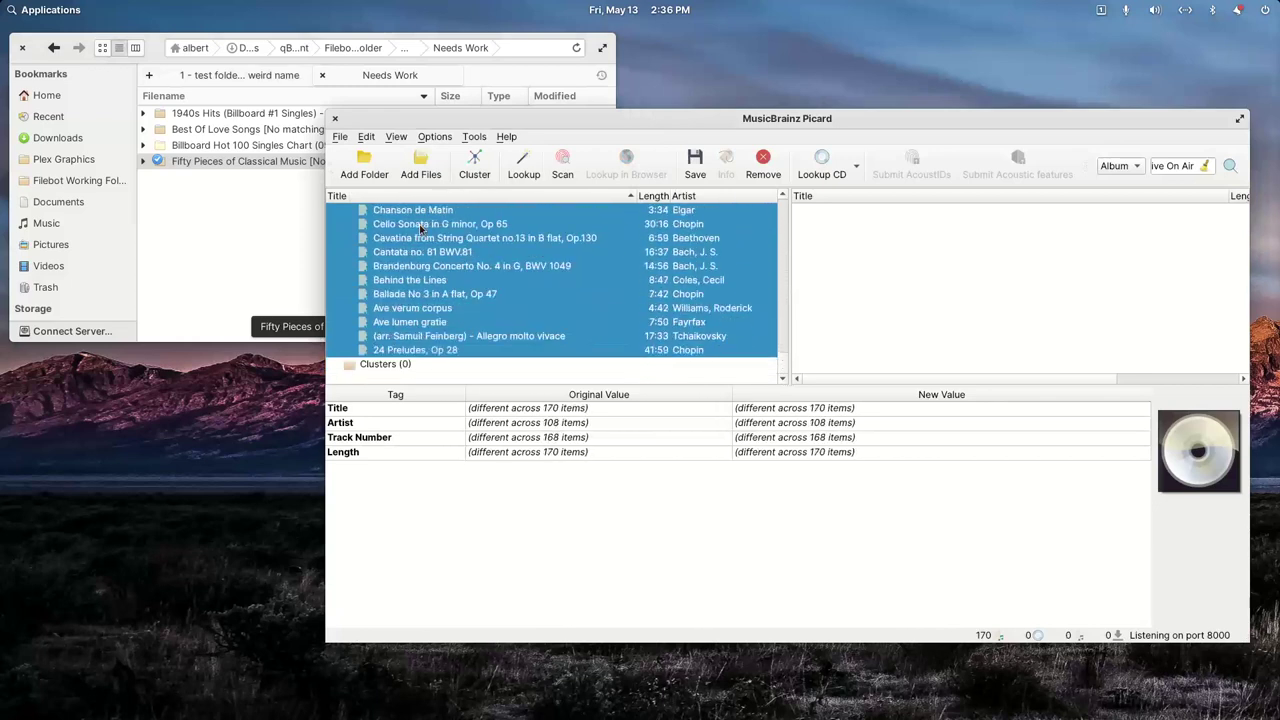
pyautogui.click(158, 55)
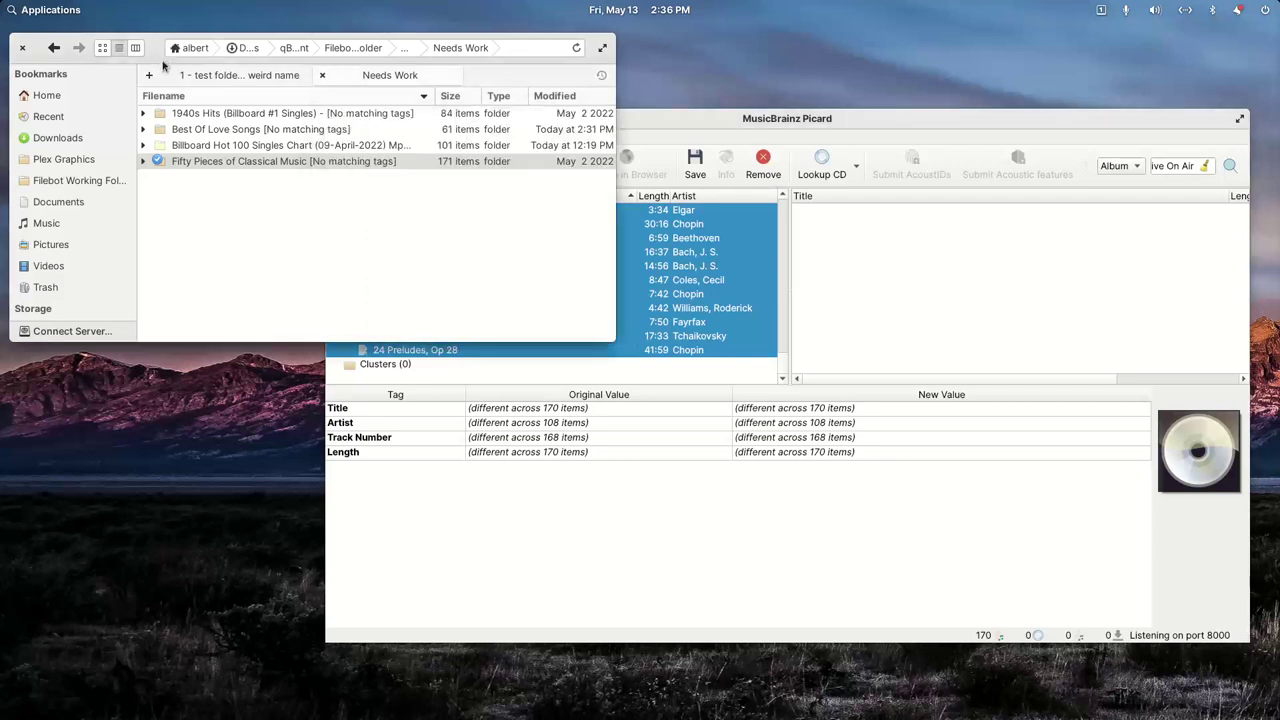
pyautogui.rightClick(245, 167)
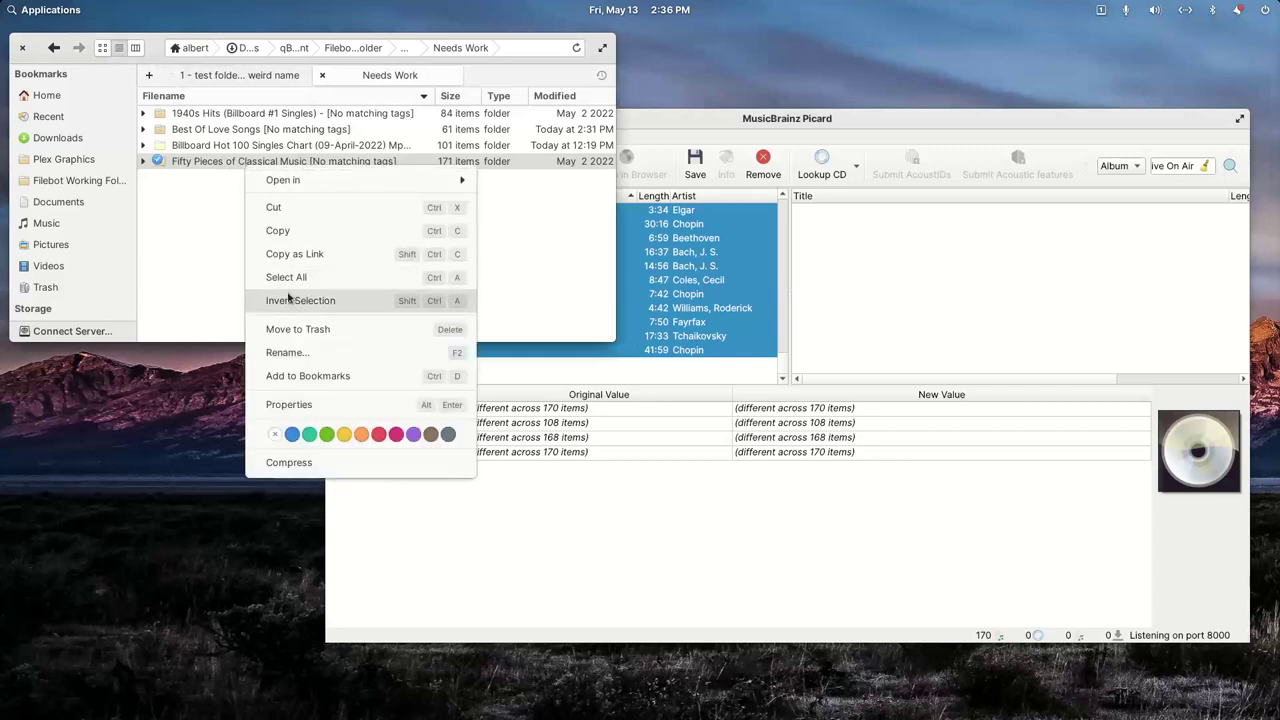
pyautogui.click(285, 352)
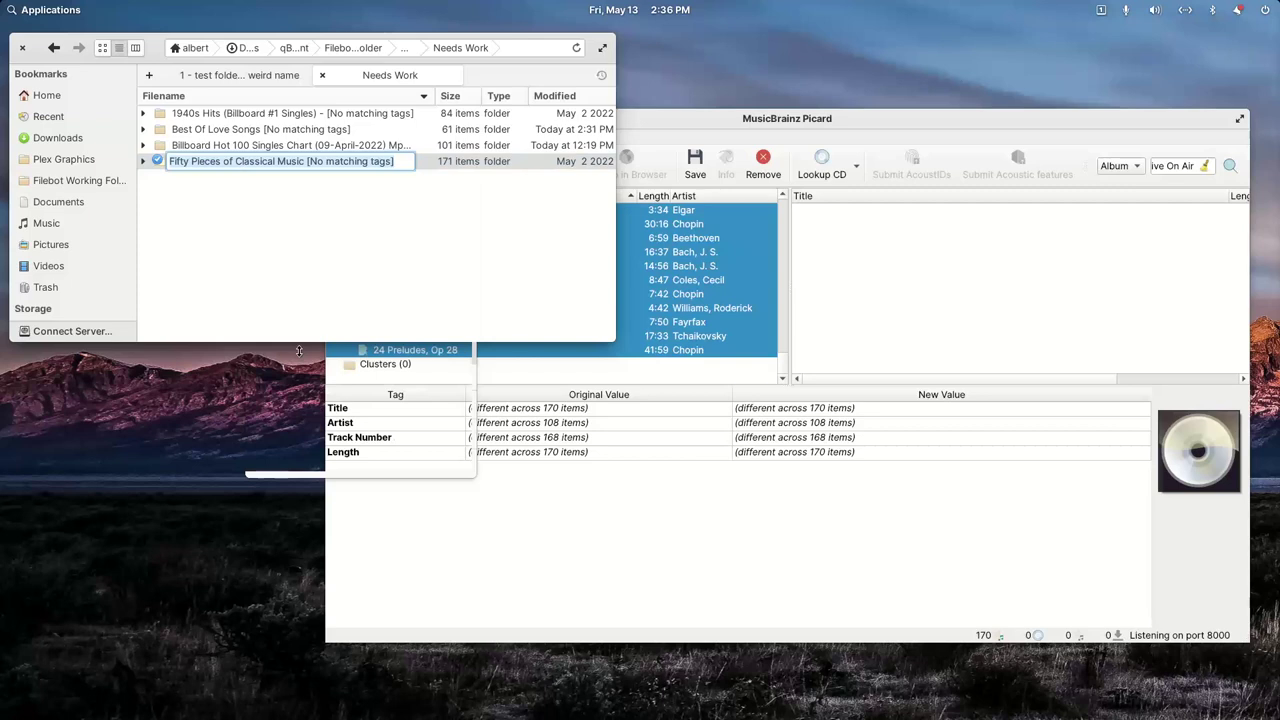
pyautogui.write('Billboard Hot 100 Singles Chart [April 9th 2022]')
pyautogui.press('Escape')
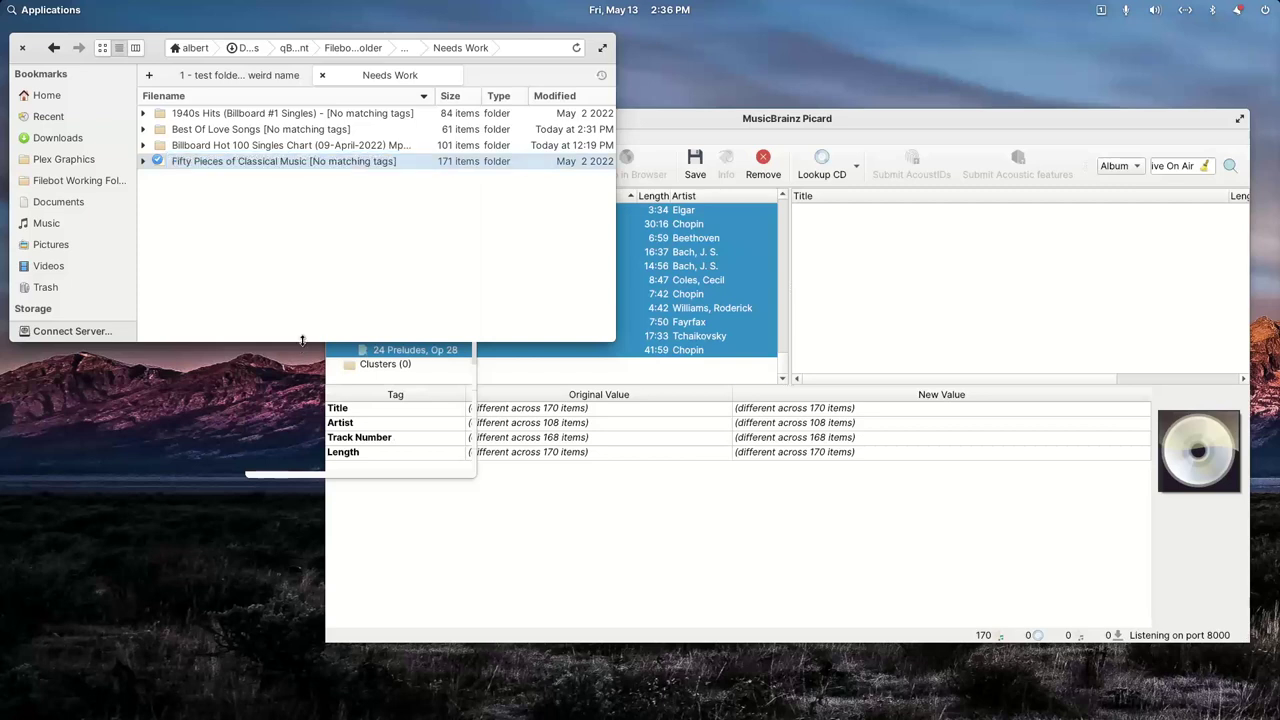
# Step: Add an album tag with the value 170 Pieces of Classical Music to the selected classical tracks
pyautogui.click(638, 125)
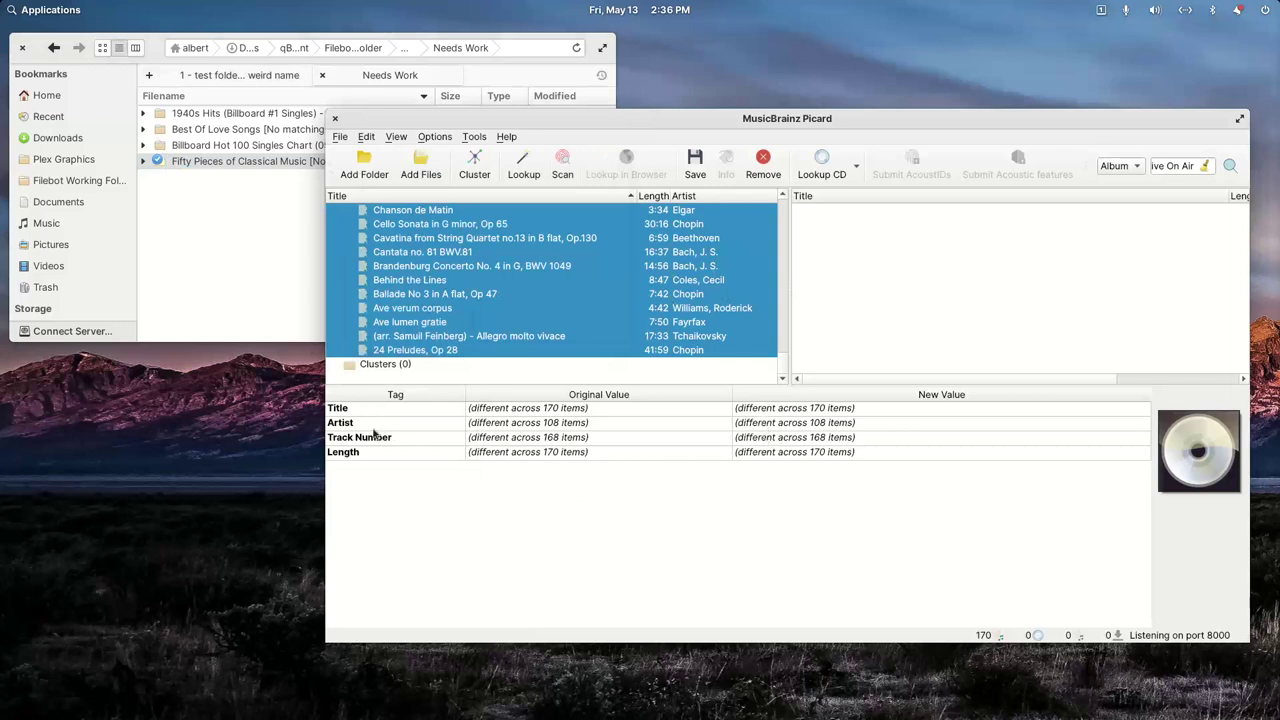
pyautogui.rightClick(388, 486)
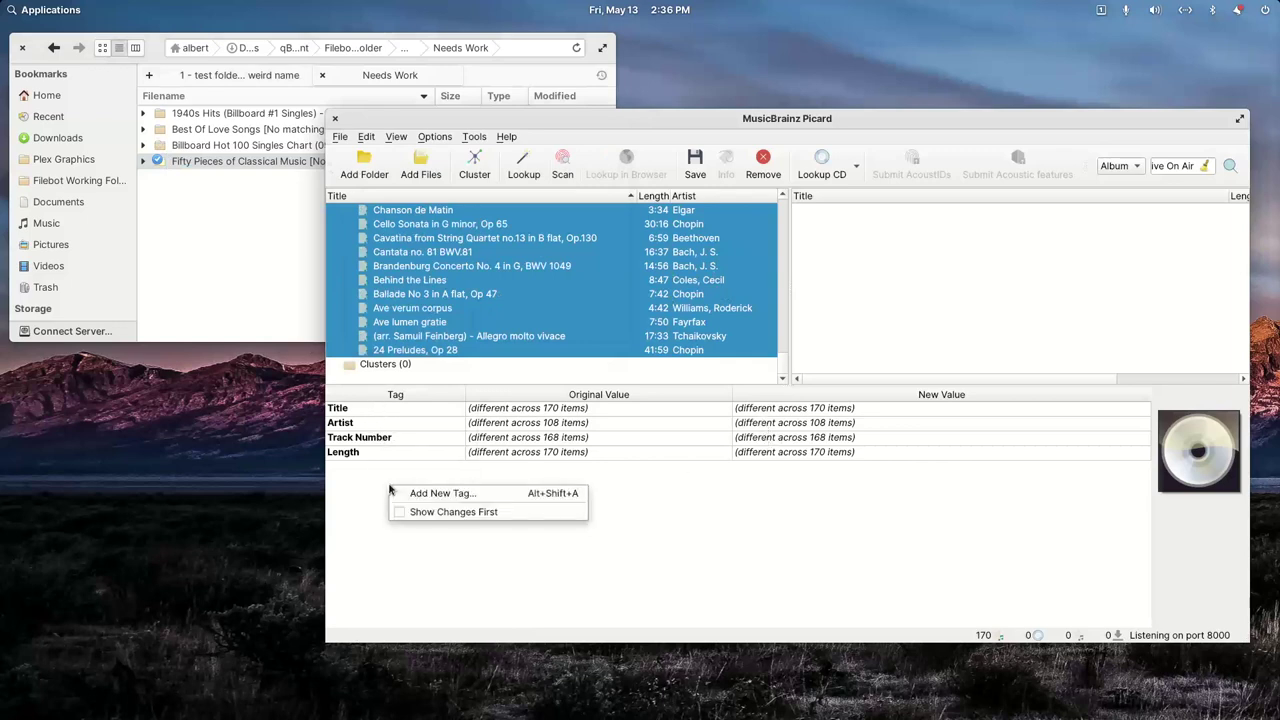
pyautogui.click(356, 483)
pyautogui.rightClick(360, 452)
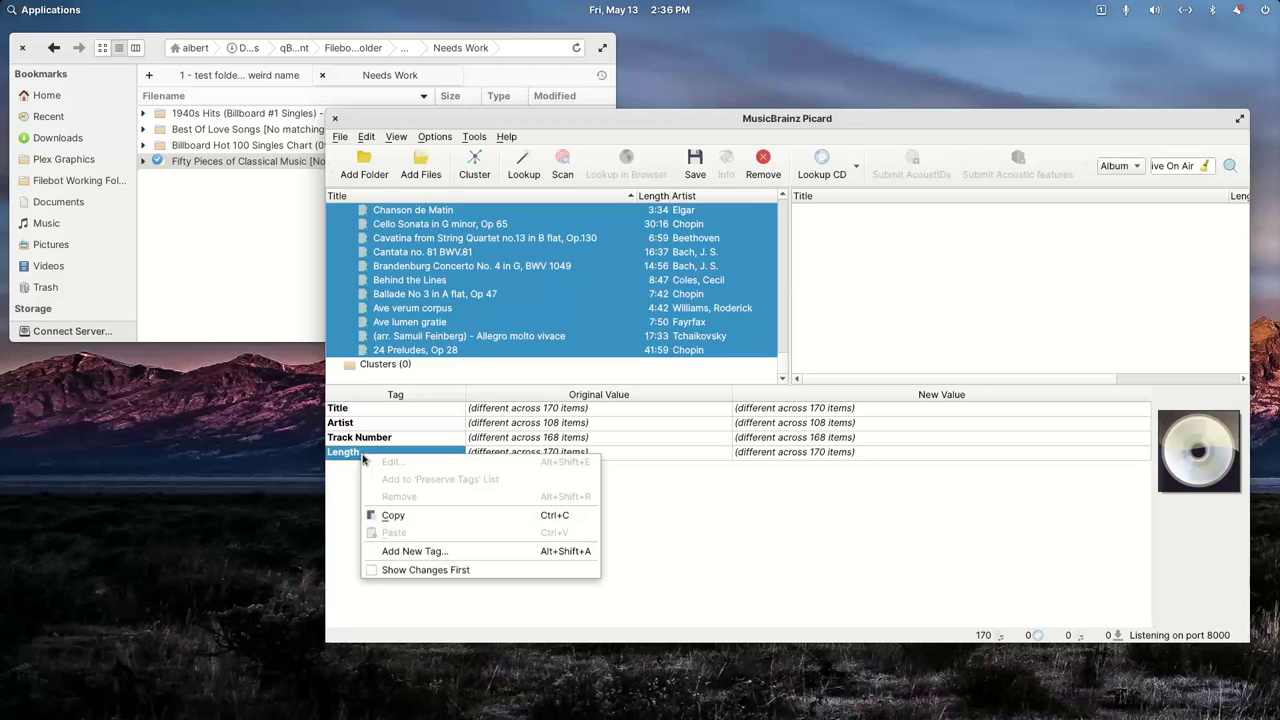
pyautogui.click(433, 553)
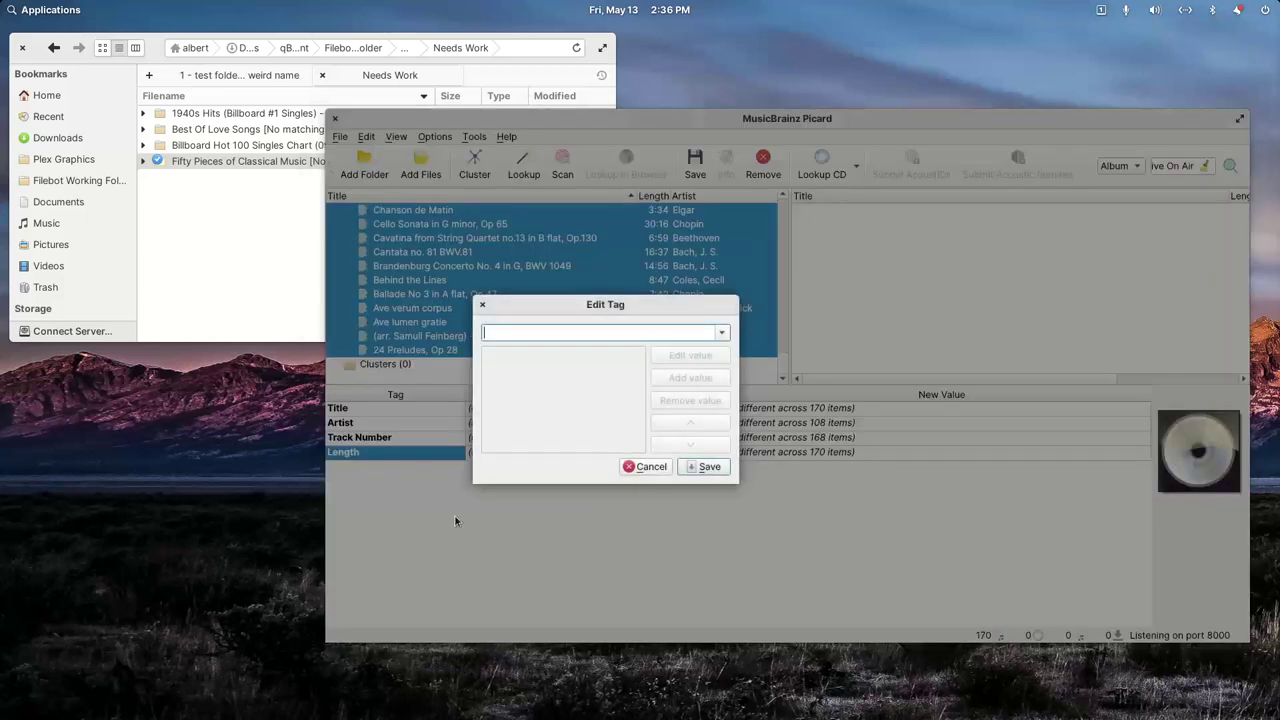
pyautogui.write('alb')
pyautogui.click(497, 346)
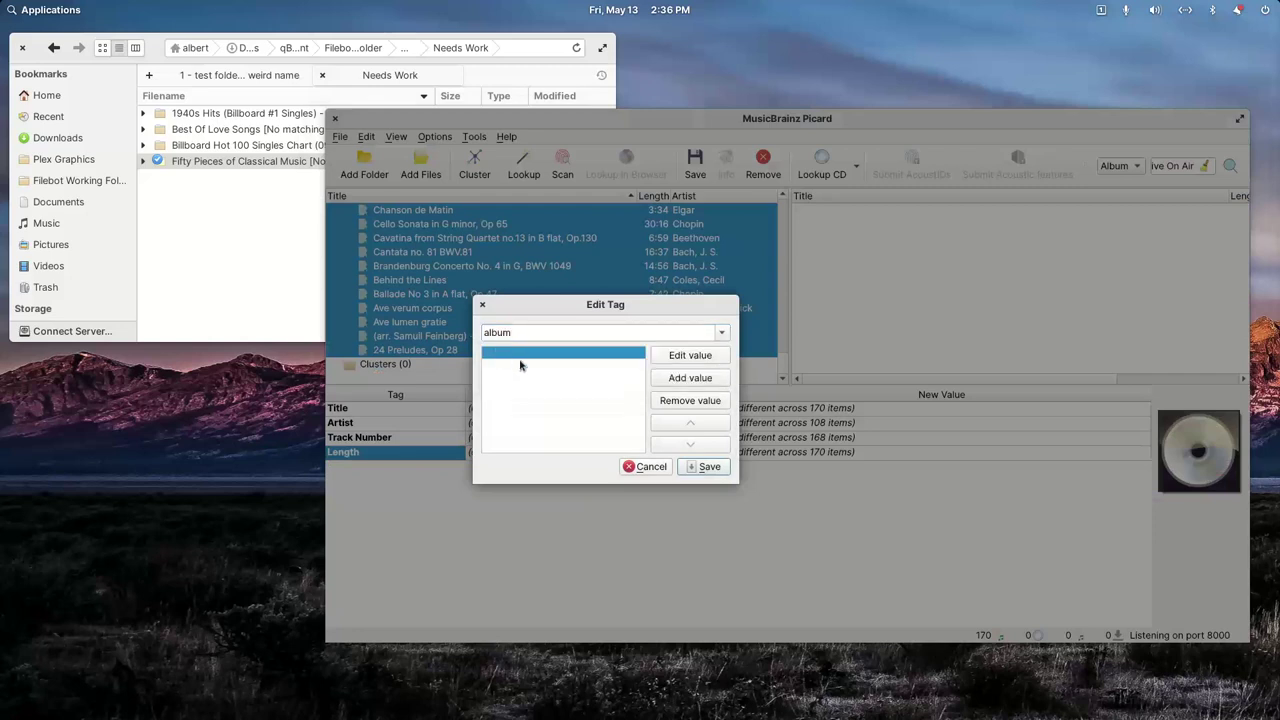
pyautogui.click(533, 354)
pyautogui.write('Billboard Hot 100 Singles Chart [April 9th 2022]')
pyautogui.moveTo(533, 354); pyautogui.dragTo(432, 352)
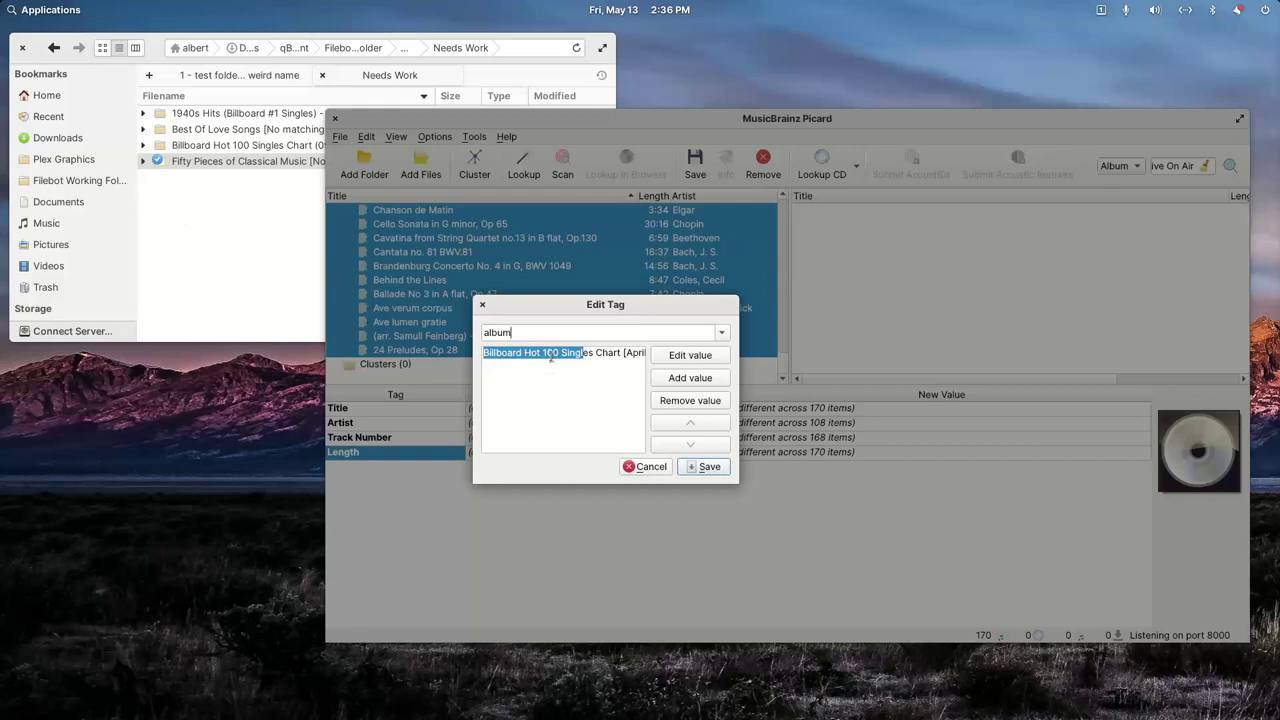
pyautogui.press('BackSpace')
pyautogui.moveTo(598, 352); pyautogui.dragTo(450, 346)
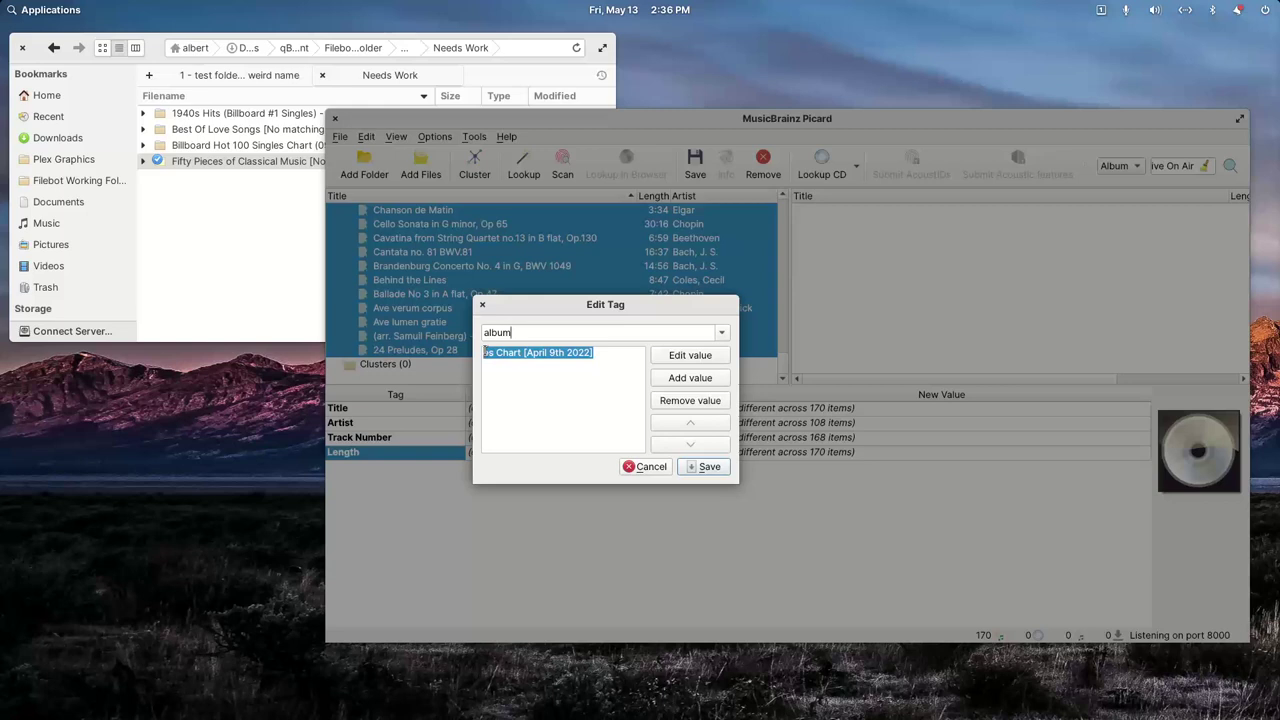
pyautogui.press('BackSpace')
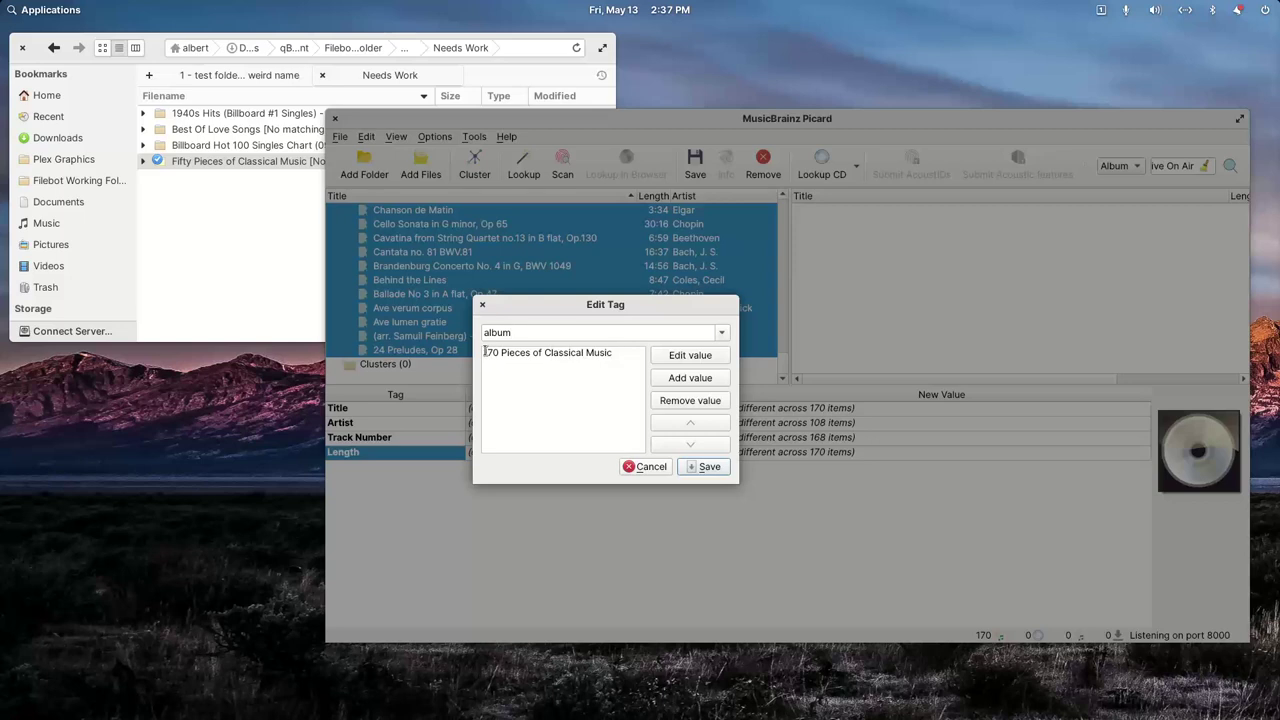
pyautogui.click(486, 353)
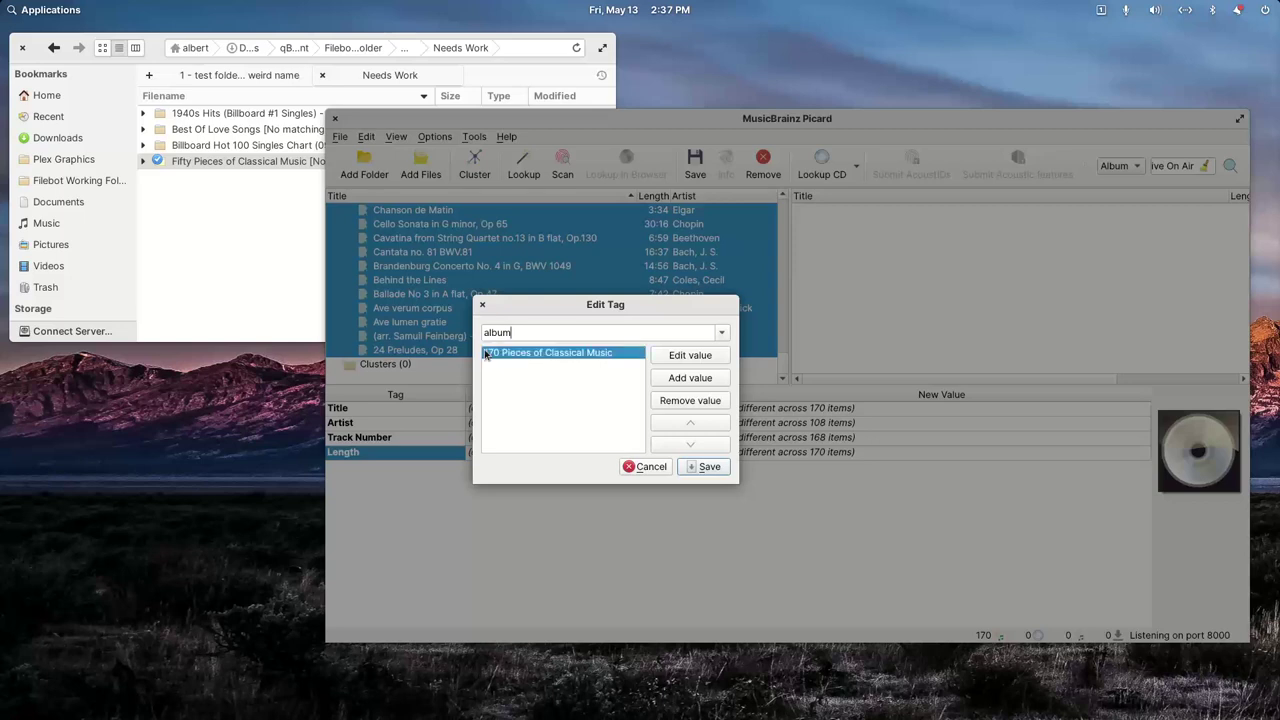
pyautogui.click(707, 467)
# Step: Add a date tag with the value 2020 to the selected classical tracks
pyautogui.rightClick(398, 514)
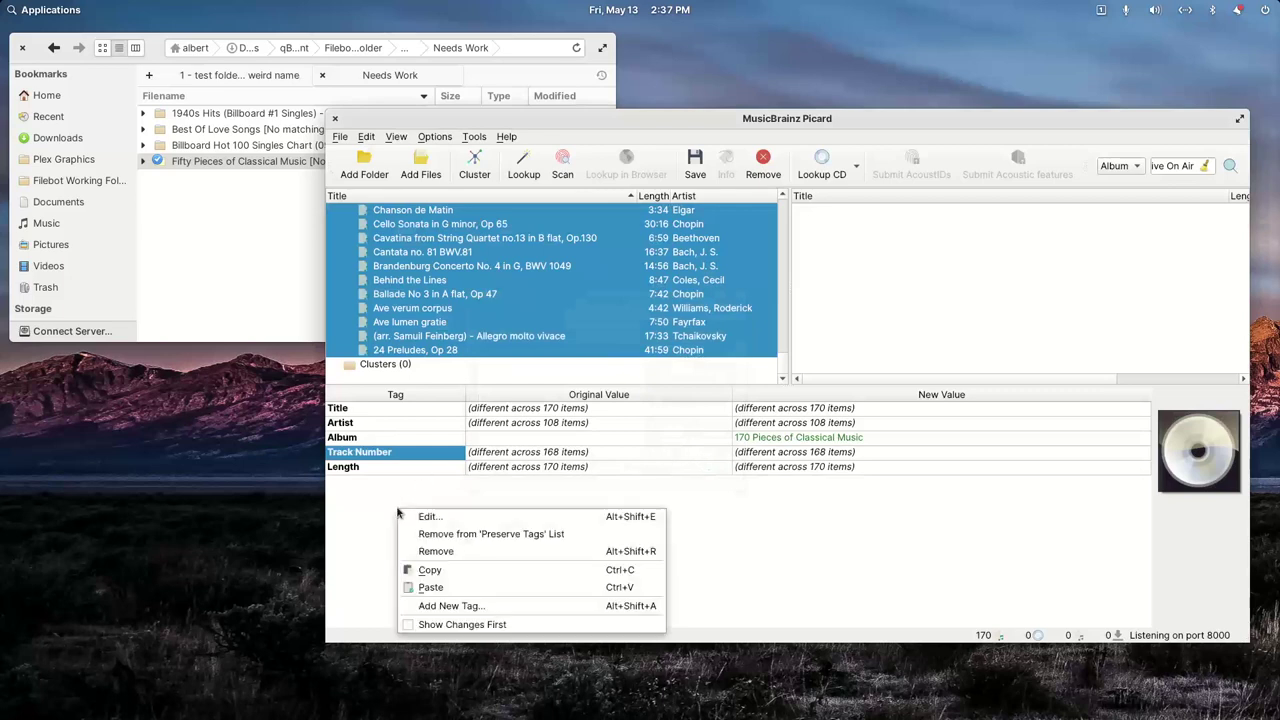
pyautogui.click(435, 607)
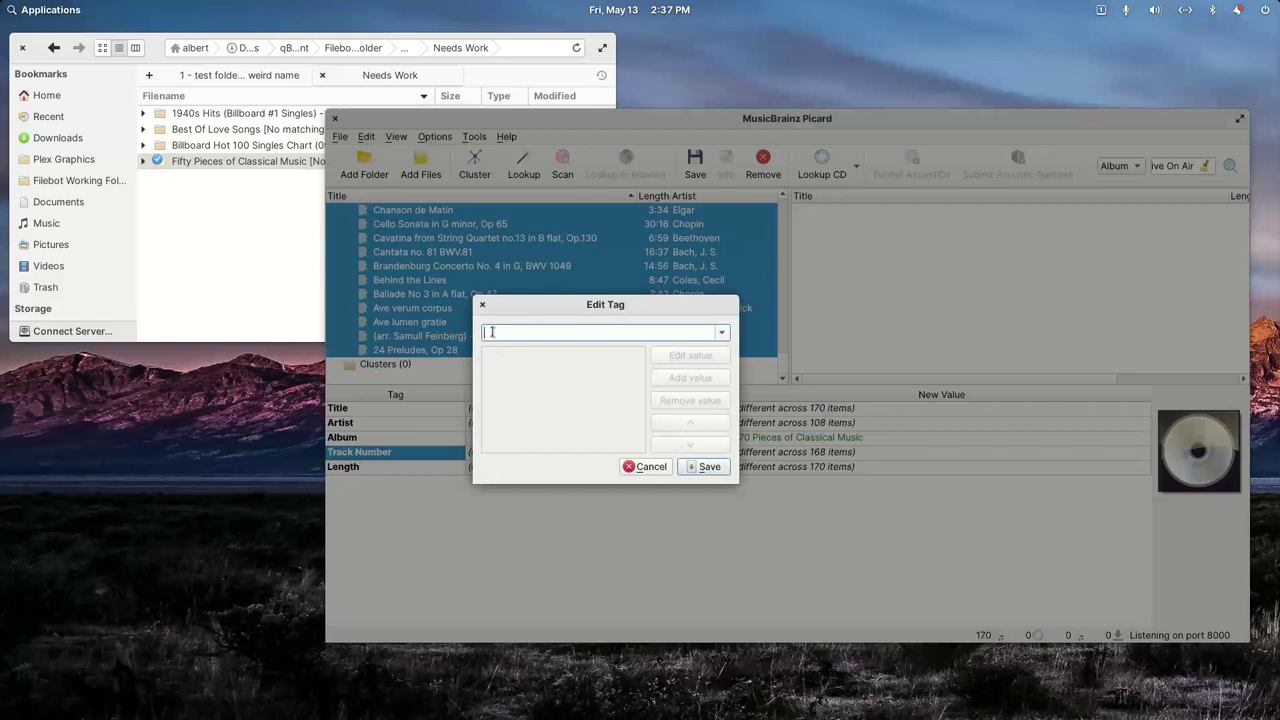
pyautogui.write('date')
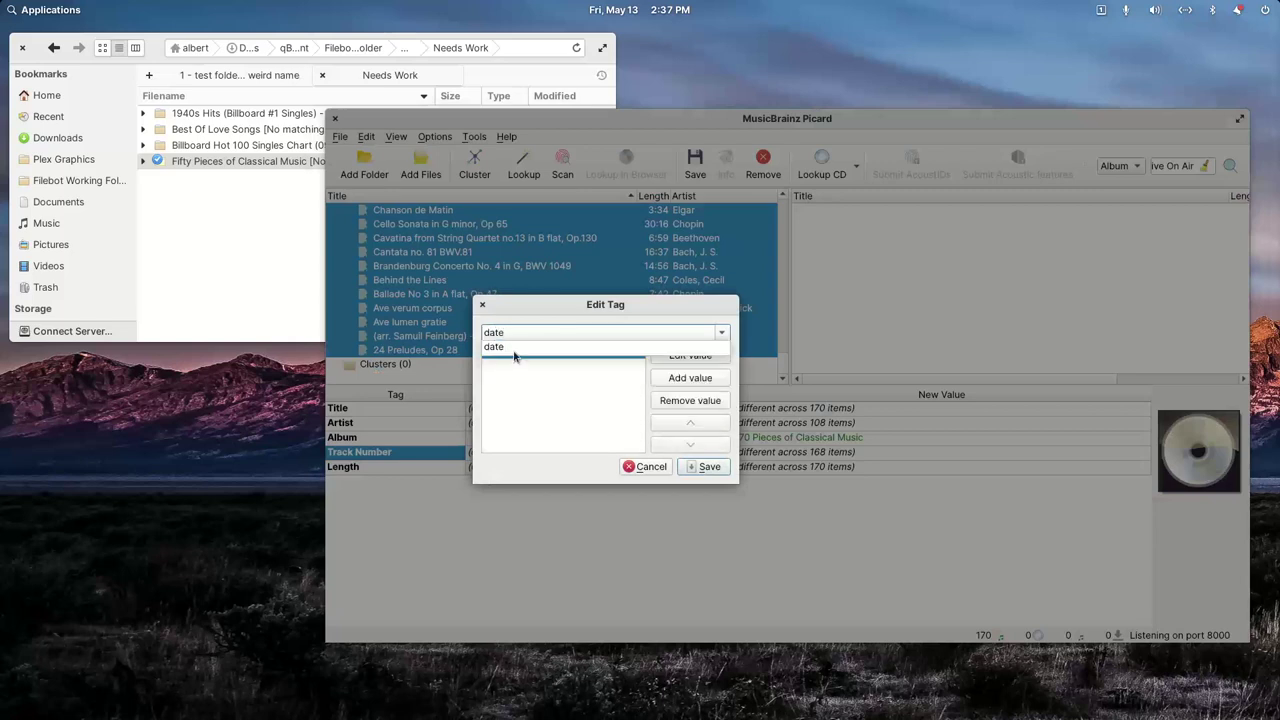
pyautogui.click(514, 350)
pyautogui.write('2020')
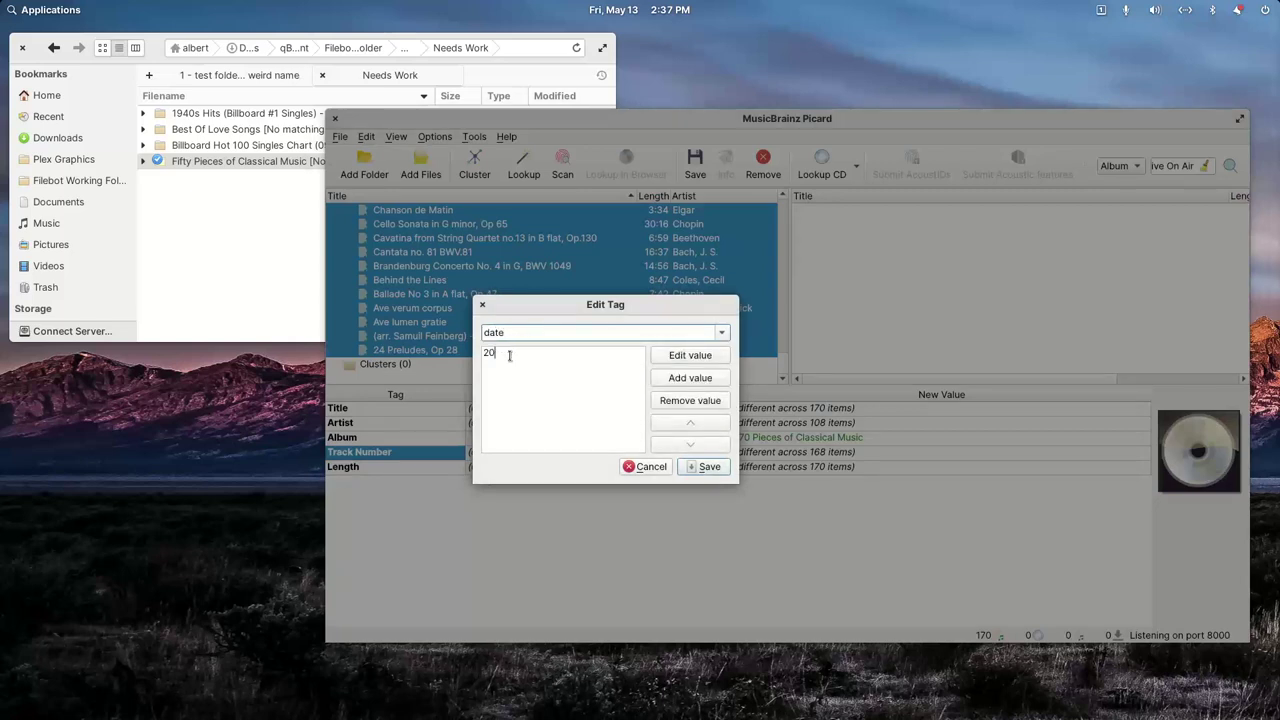
pyautogui.click(703, 467)
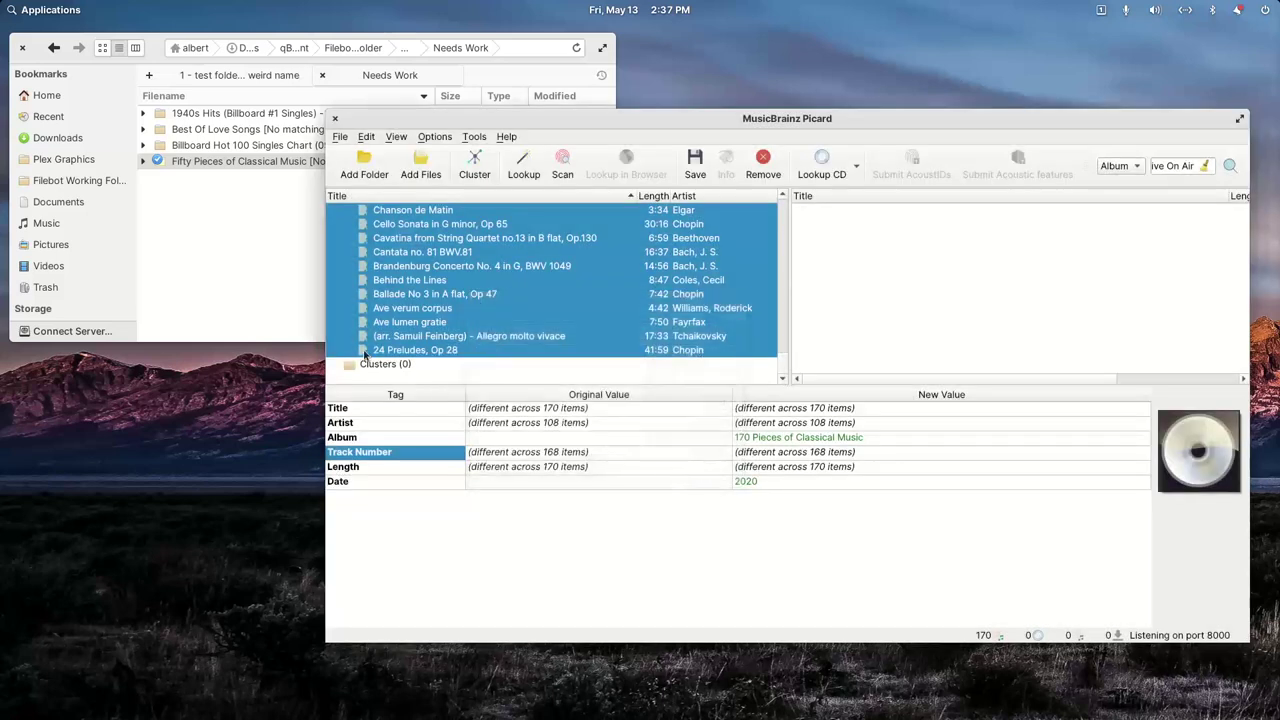
# Step: Find 50Classical.jpg in the Fifty Pieces of Classical Music folder and use it as the selected tracks' cover art
pyautogui.click(143, 161)
pyautogui.scroll(-10, 199, 213)
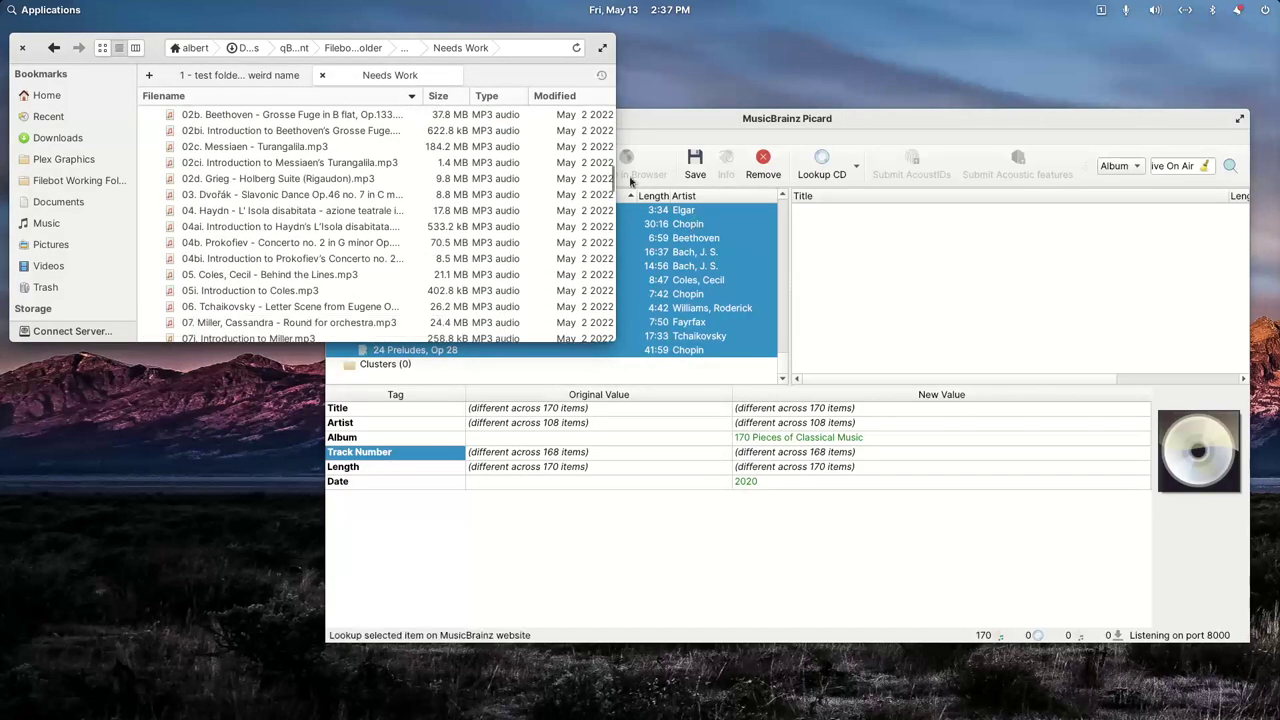
pyautogui.scroll(-8, 609, 288)
pyautogui.moveTo(609, 288); pyautogui.dragTo(575, 110)
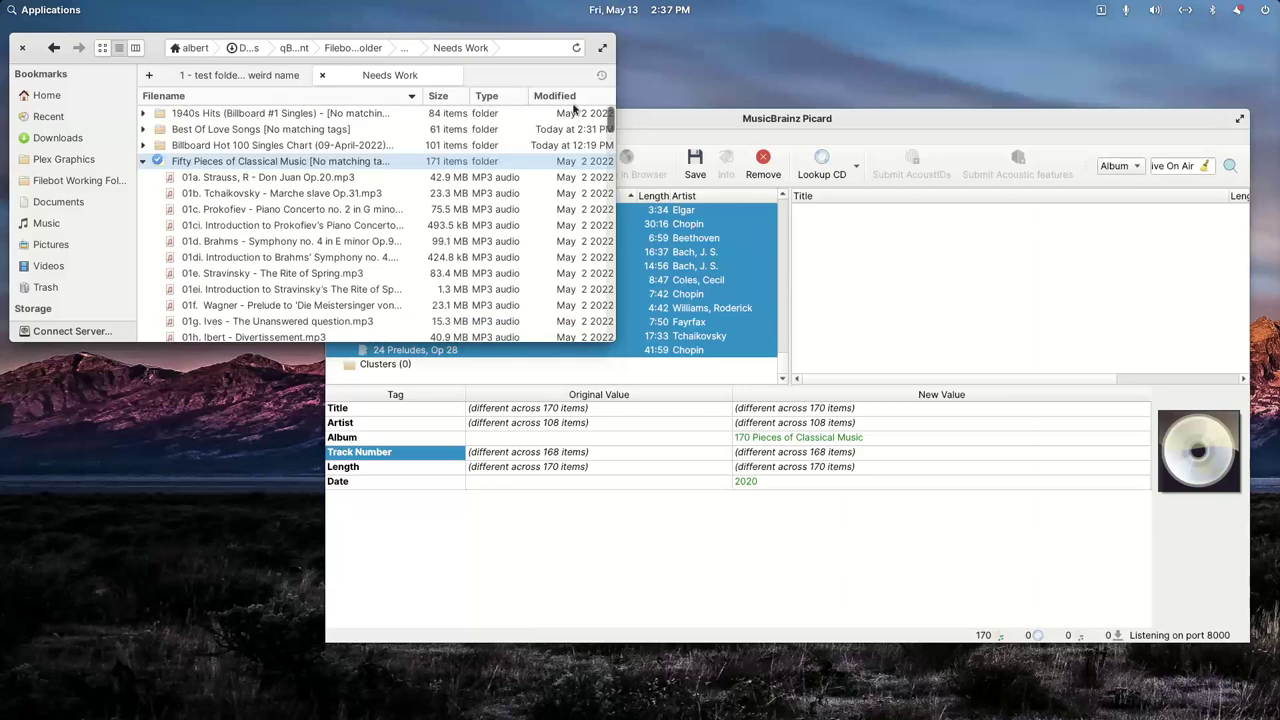
pyautogui.scroll(-8, 277, 258)
pyautogui.scroll(-20, 277, 258)
pyautogui.scroll(-20, 277, 258)
pyautogui.scroll(-12, 409, 270)
pyautogui.moveTo(222, 168); pyautogui.dragTo(1247, 458)
pyautogui.moveTo(1186, 453); pyautogui.dragTo(1188, 452)
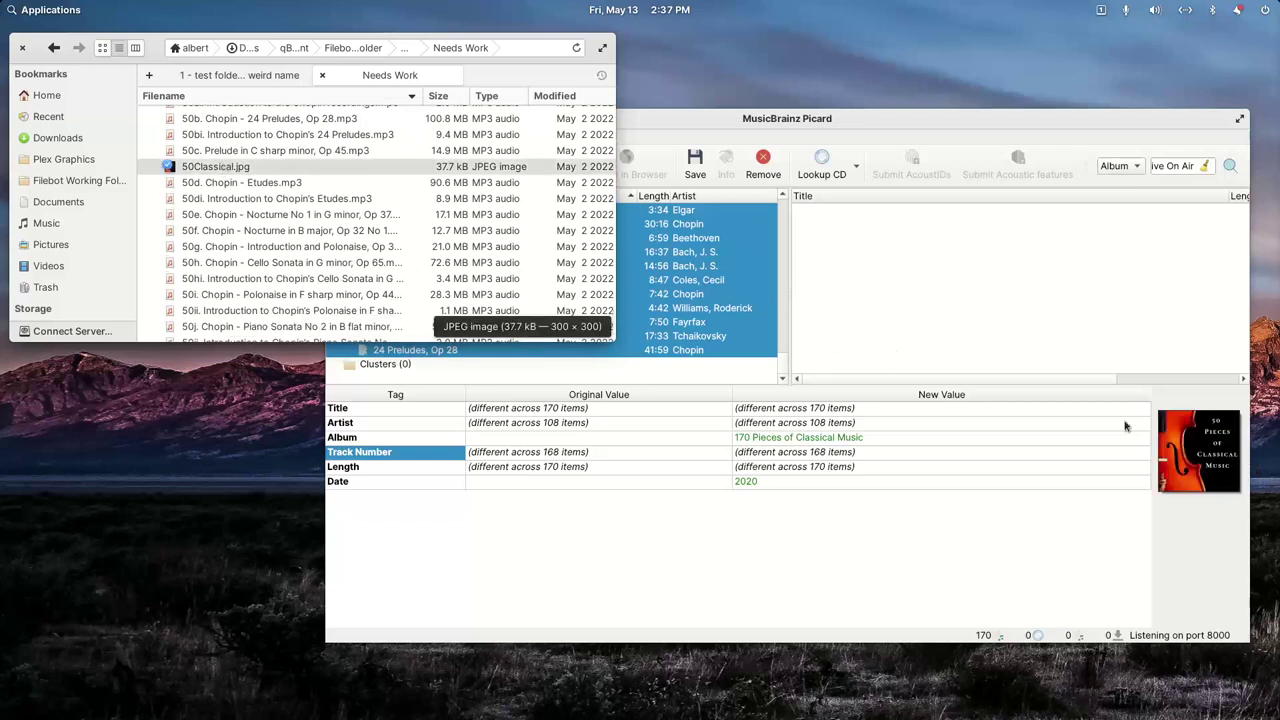
# Step: Save the tags and artwork of the selected classical tracks and check the saved tags on Variation on a theme from Der Rosenkavalier
pyautogui.click(710, 124)
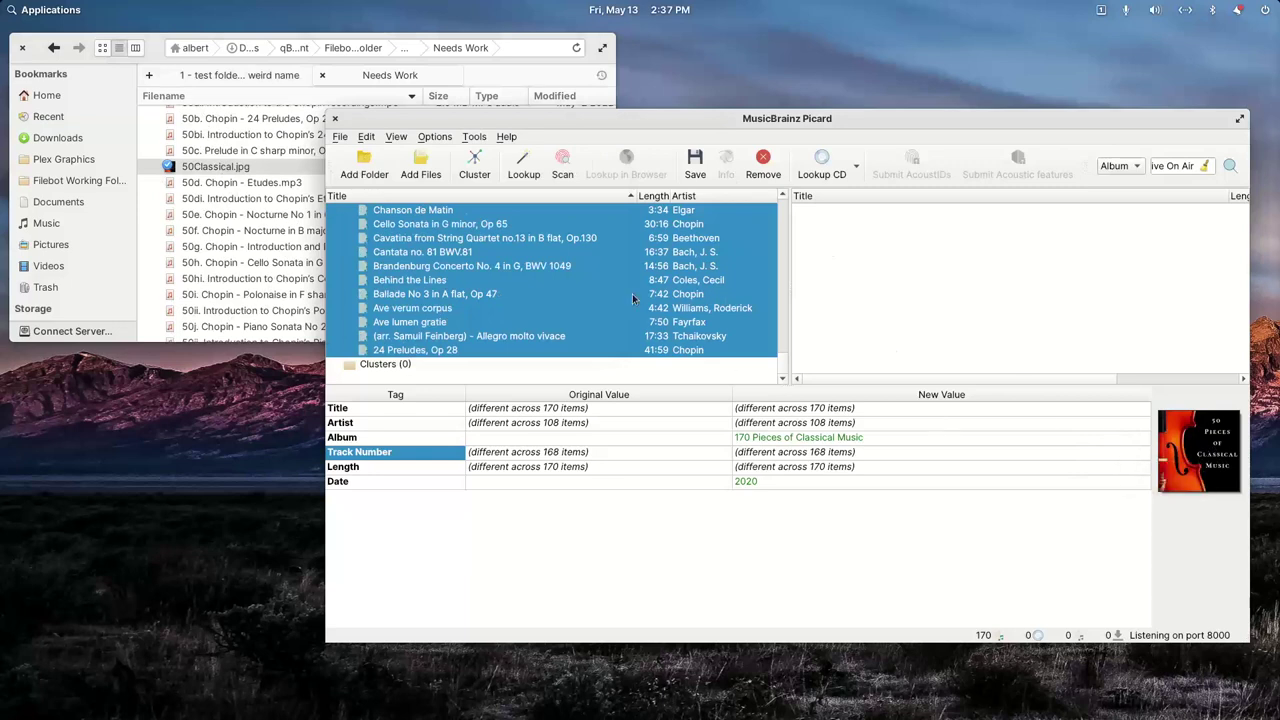
pyautogui.moveTo(783, 374); pyautogui.dragTo(783, 205)
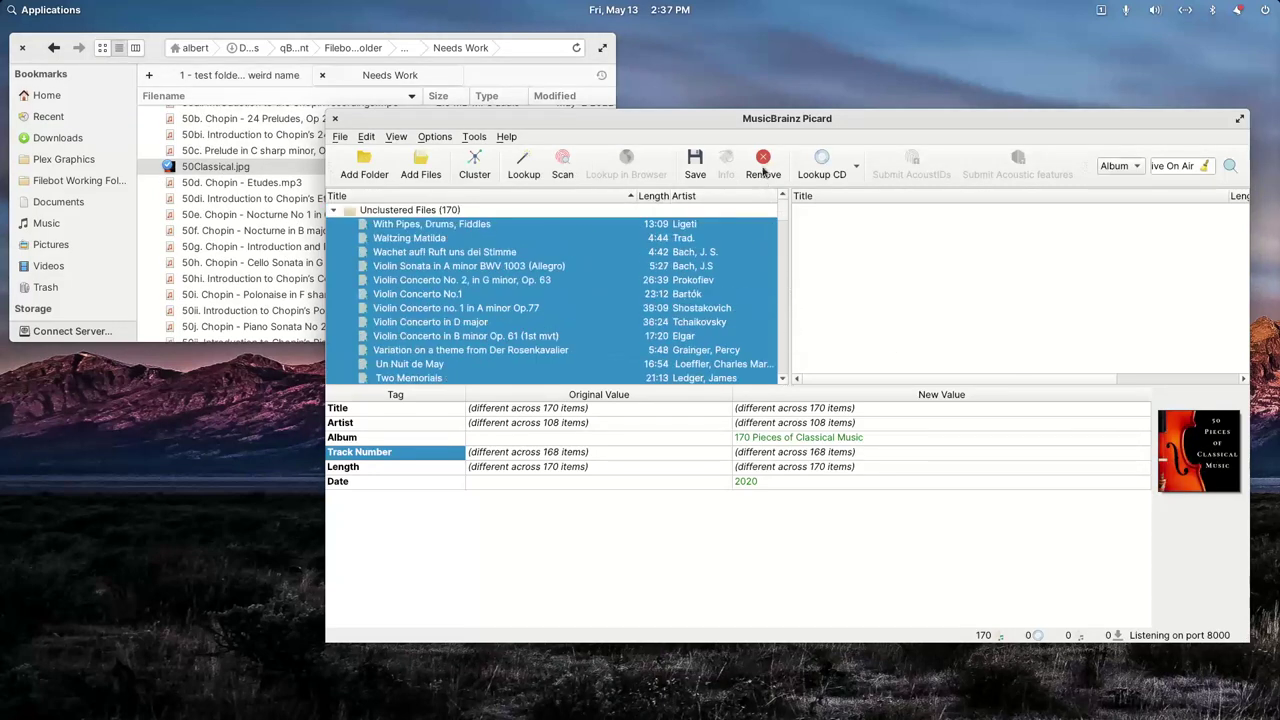
pyautogui.click(693, 165)
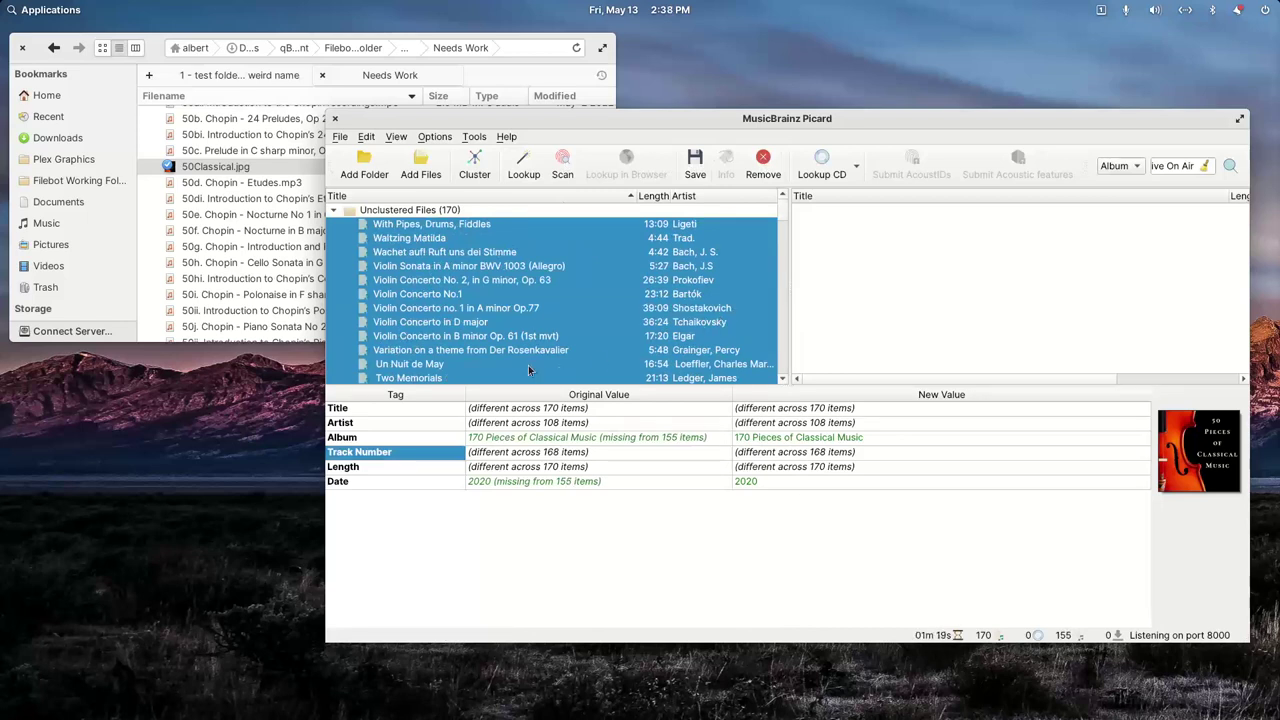
pyautogui.click(493, 355)
pyautogui.scroll(-4, 500, 330)
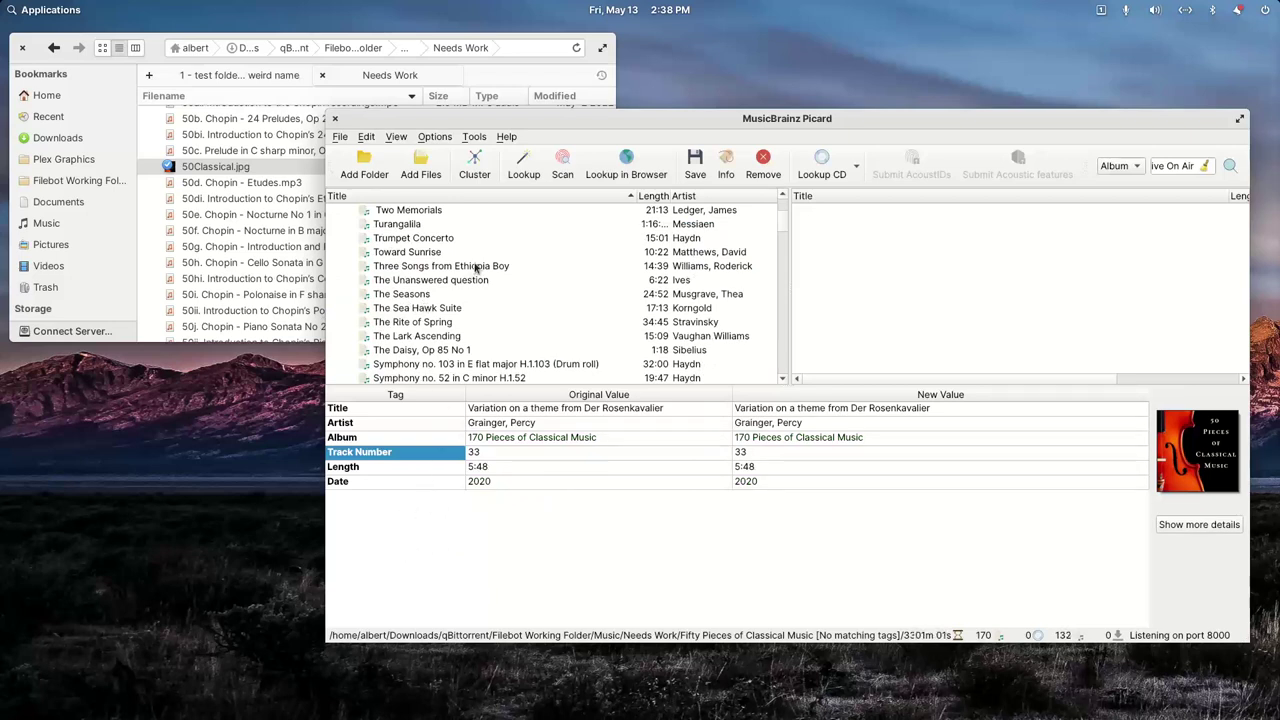
pyautogui.scroll(4, 450, 268)
# Step: Cluster all the unclustered classical files and select the resulting album cluster
pyautogui.click(406, 211)
pyautogui.click(474, 165)
pyautogui.click(423, 239)
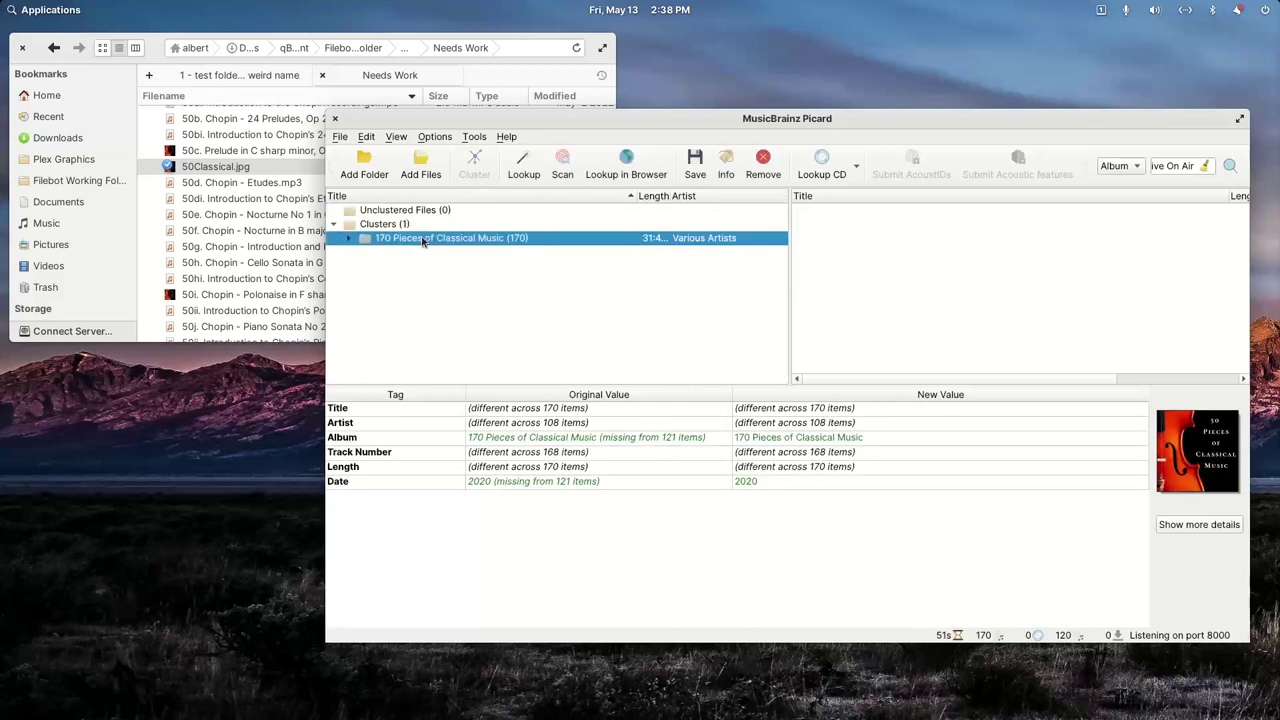
# Step: Look through the tracks in the 170 Pieces of Classical Music cluster and remove the cluster from Picard
pyautogui.click(350, 239)
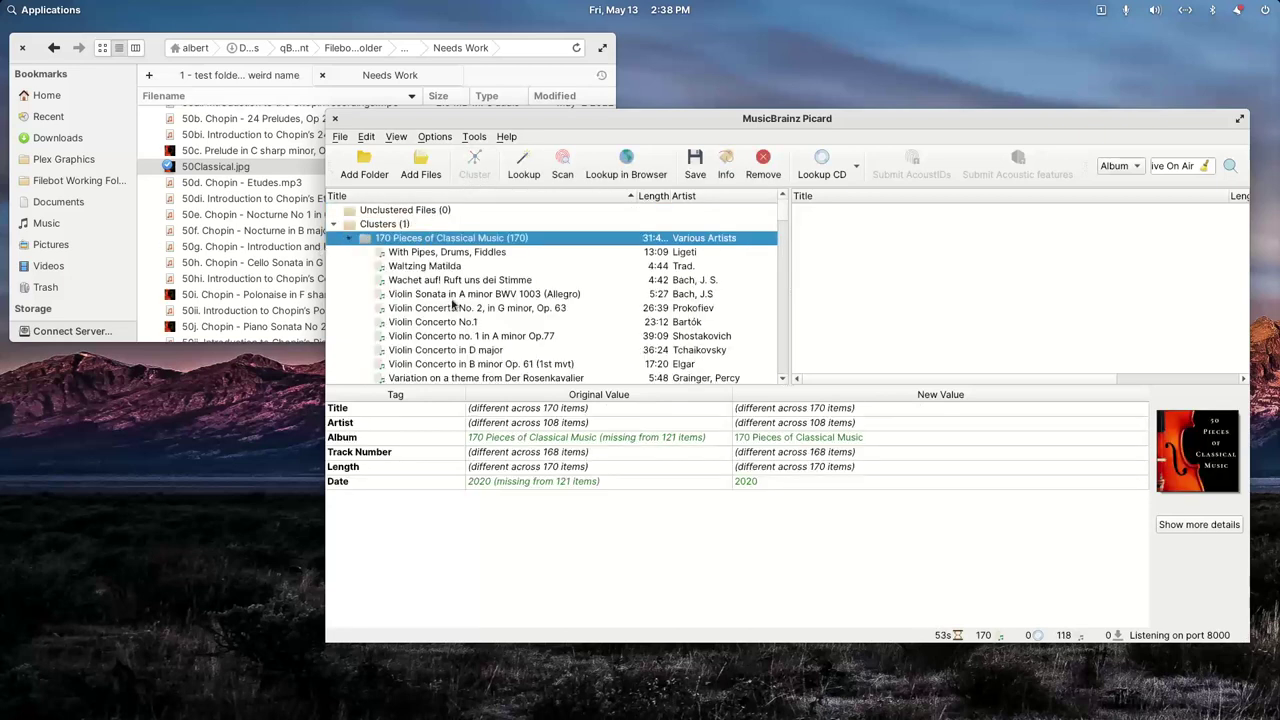
pyautogui.click(453, 296)
pyautogui.rightClick(418, 242)
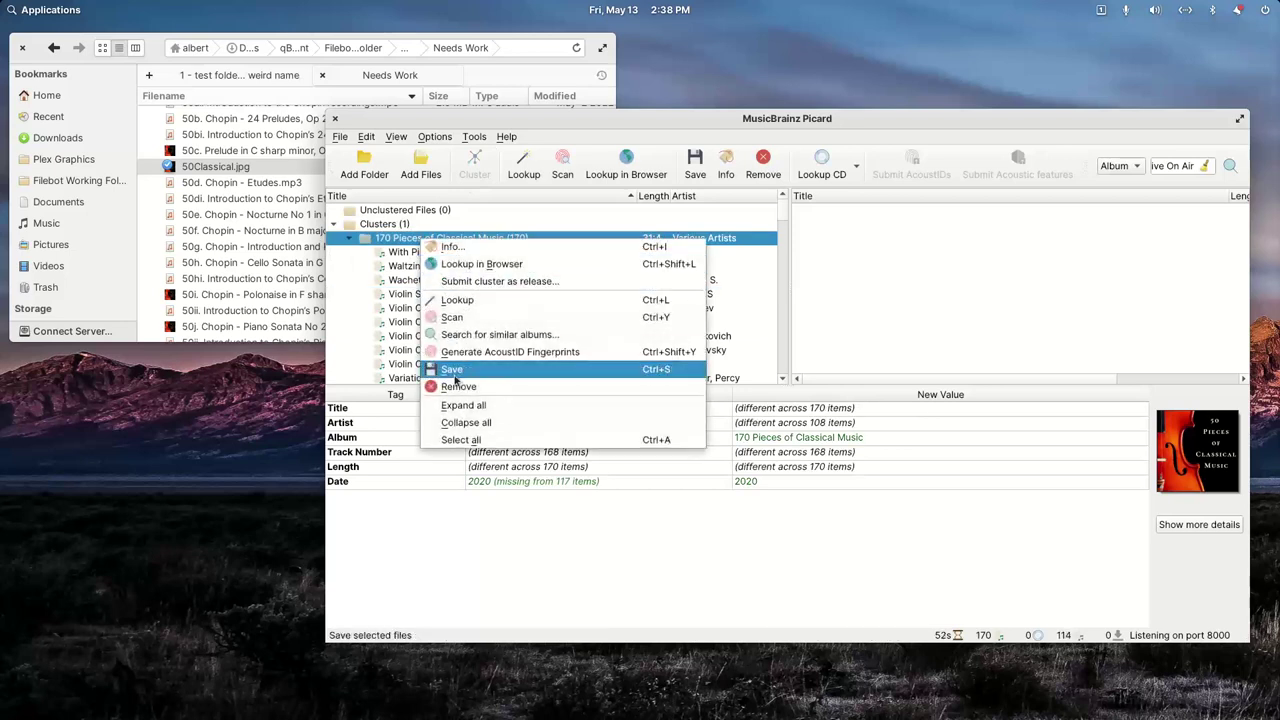
pyautogui.click(450, 388)
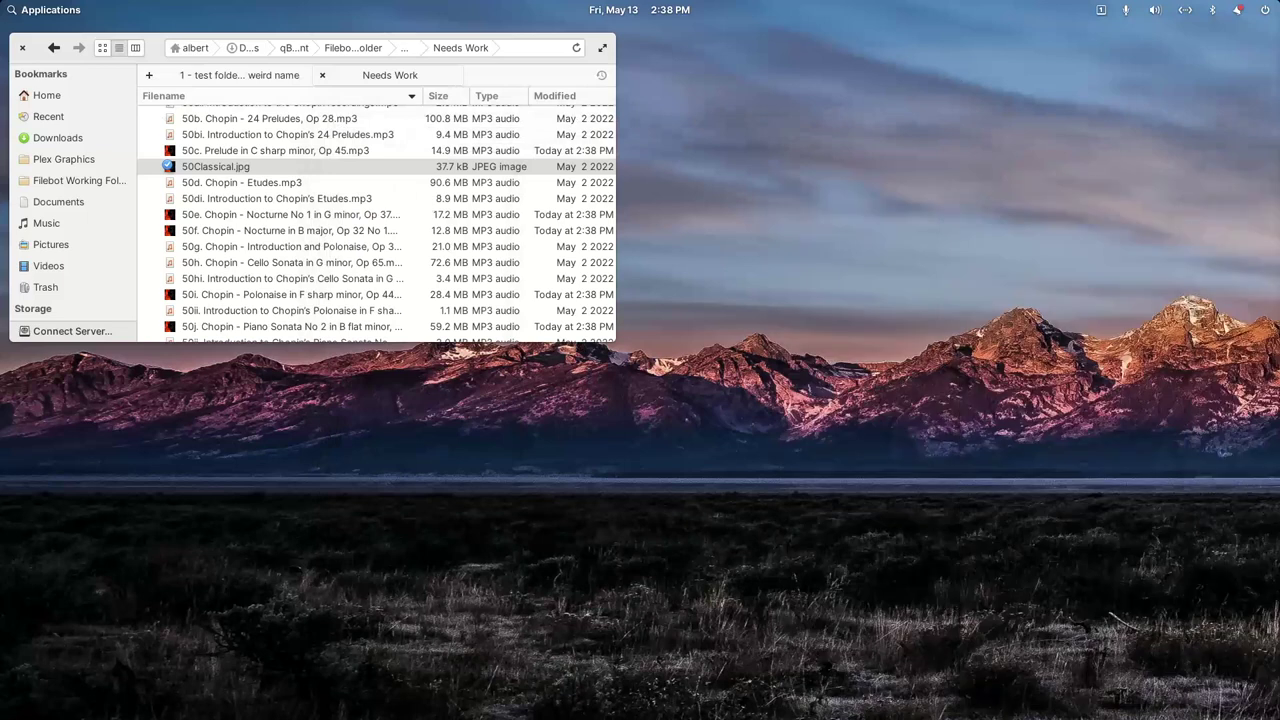
# Step: Select all four album folders in Needs Work, from 1940s Hits through Fifty Pieces of Classical Music, and cut them
pyautogui.click(54, 47)
pyautogui.doubleClick(200, 145)
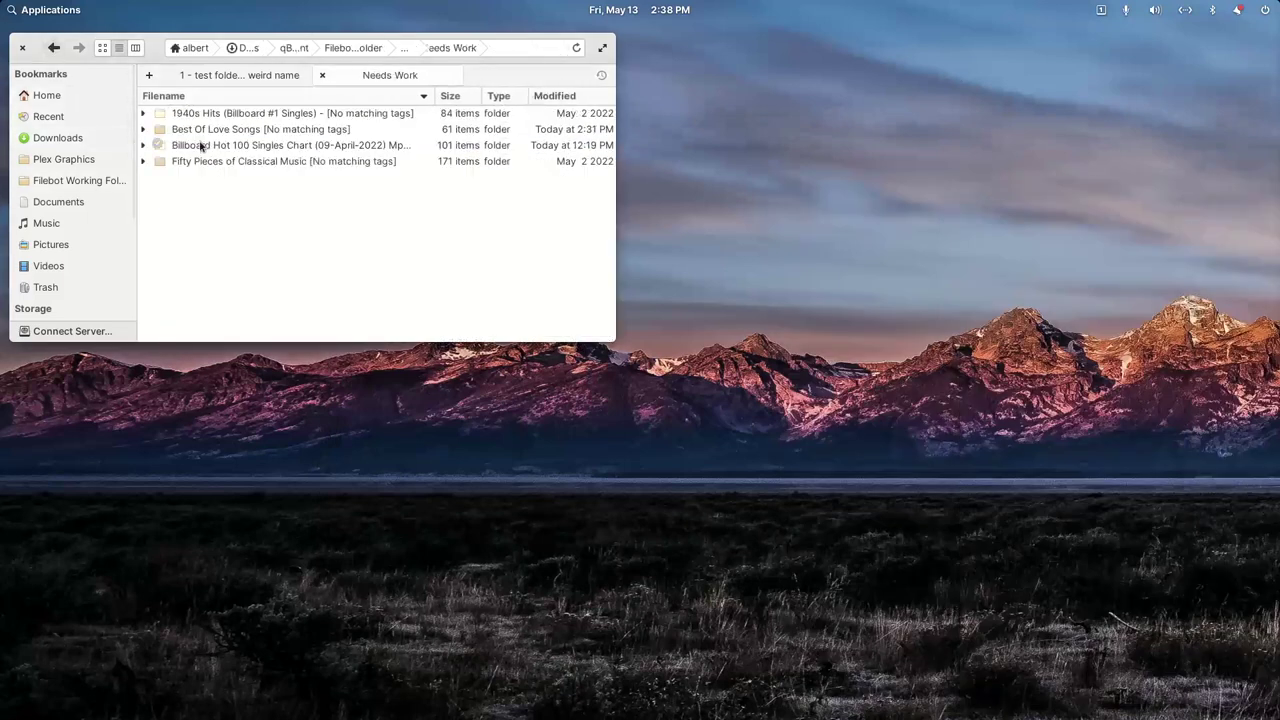
pyautogui.hotkey('shift', 'Down')
pyautogui.hotkey('shift', 'Down')
pyautogui.hotkey('shift', 'Down')
pyautogui.hotkey('shift', 'Down')
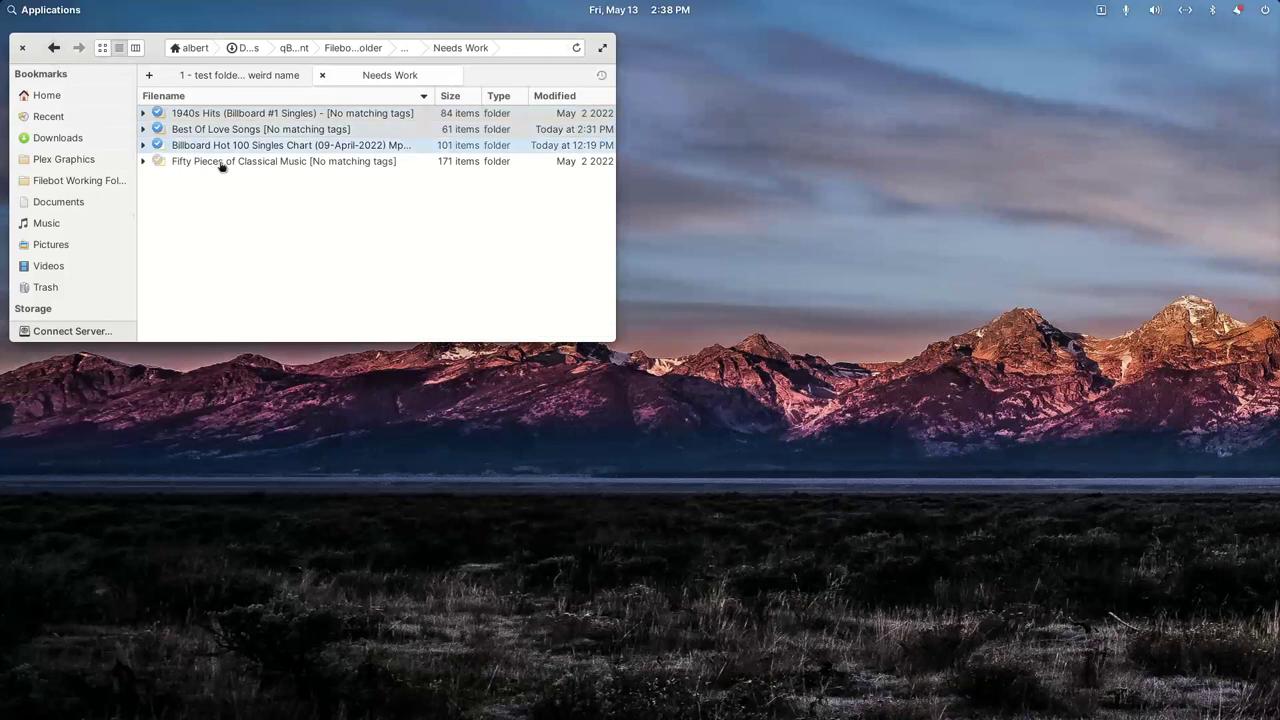
pyautogui.rightClick(221, 167)
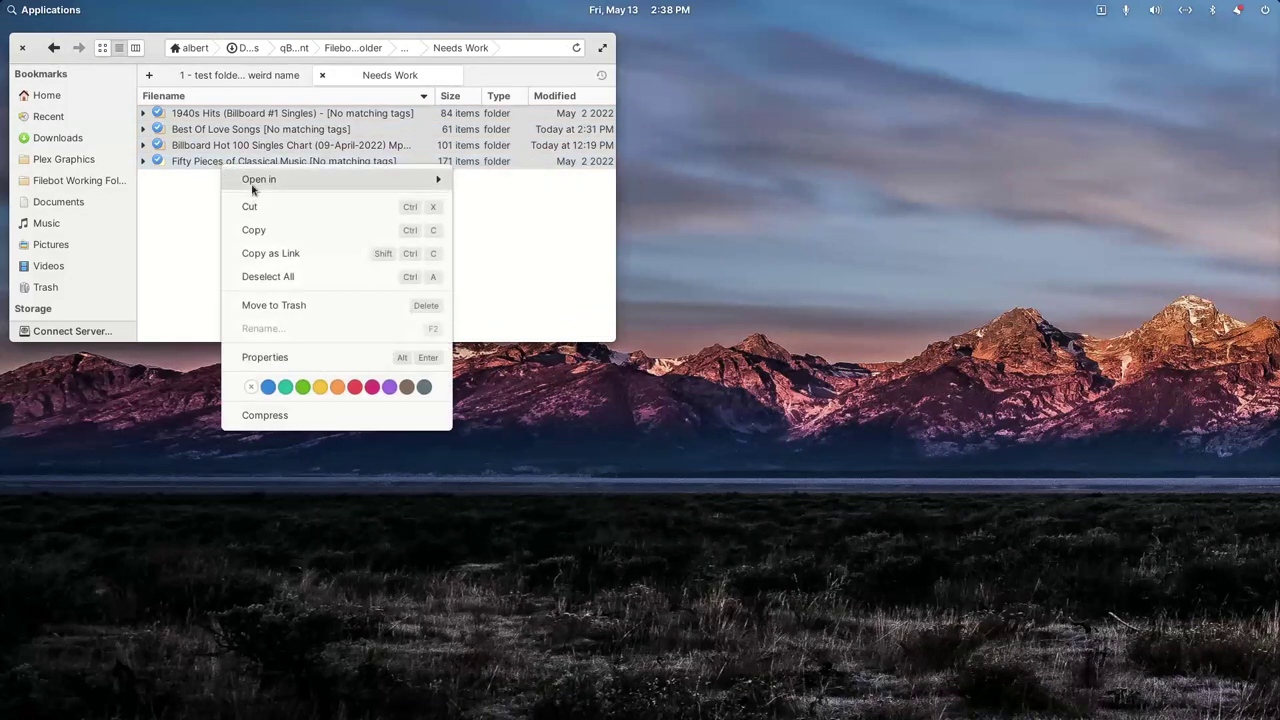
pyautogui.click(250, 205)
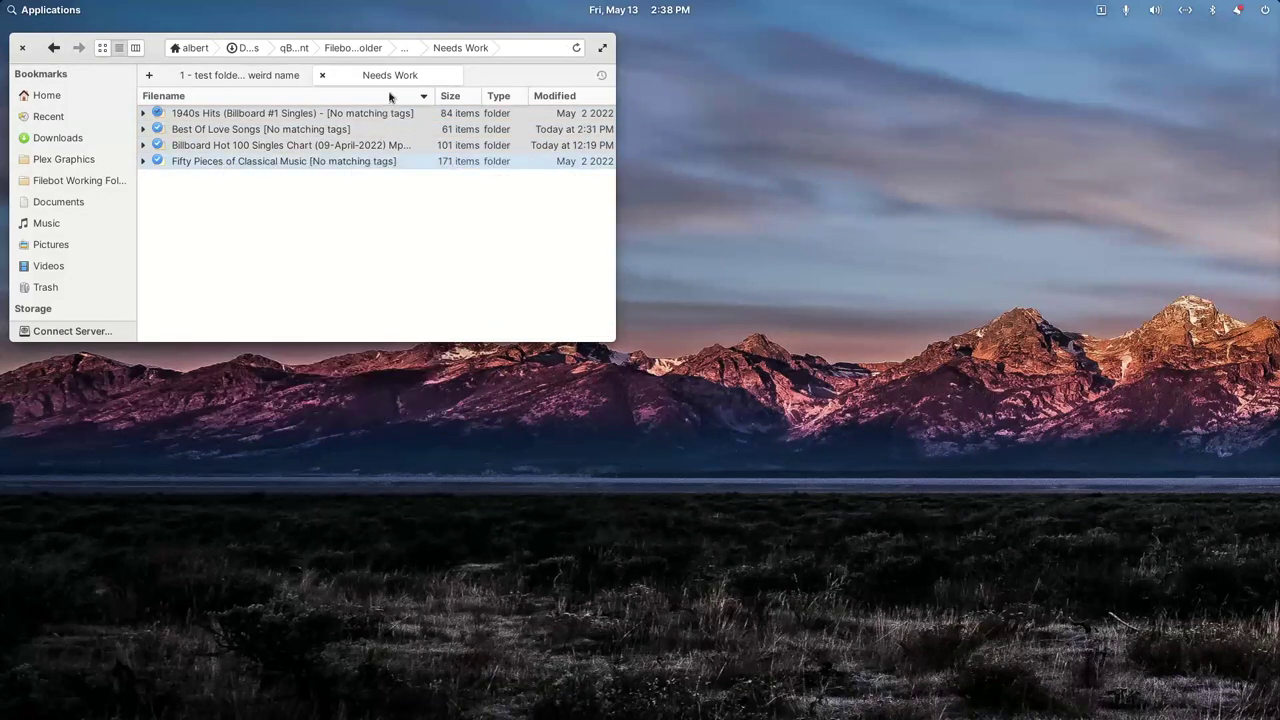
# Step: Paste the cut album folders into the server's "1 - test folder with a weird name" folder
pyautogui.click(286, 77)
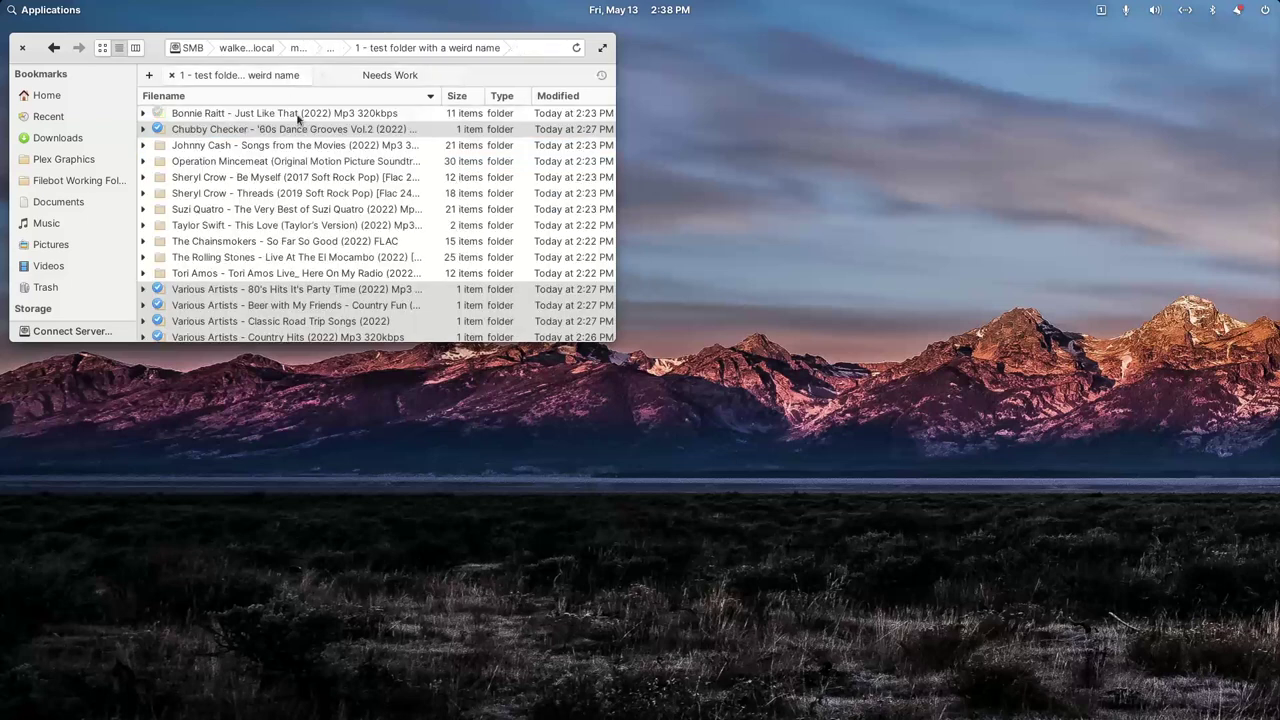
pyautogui.rightClick(434, 181)
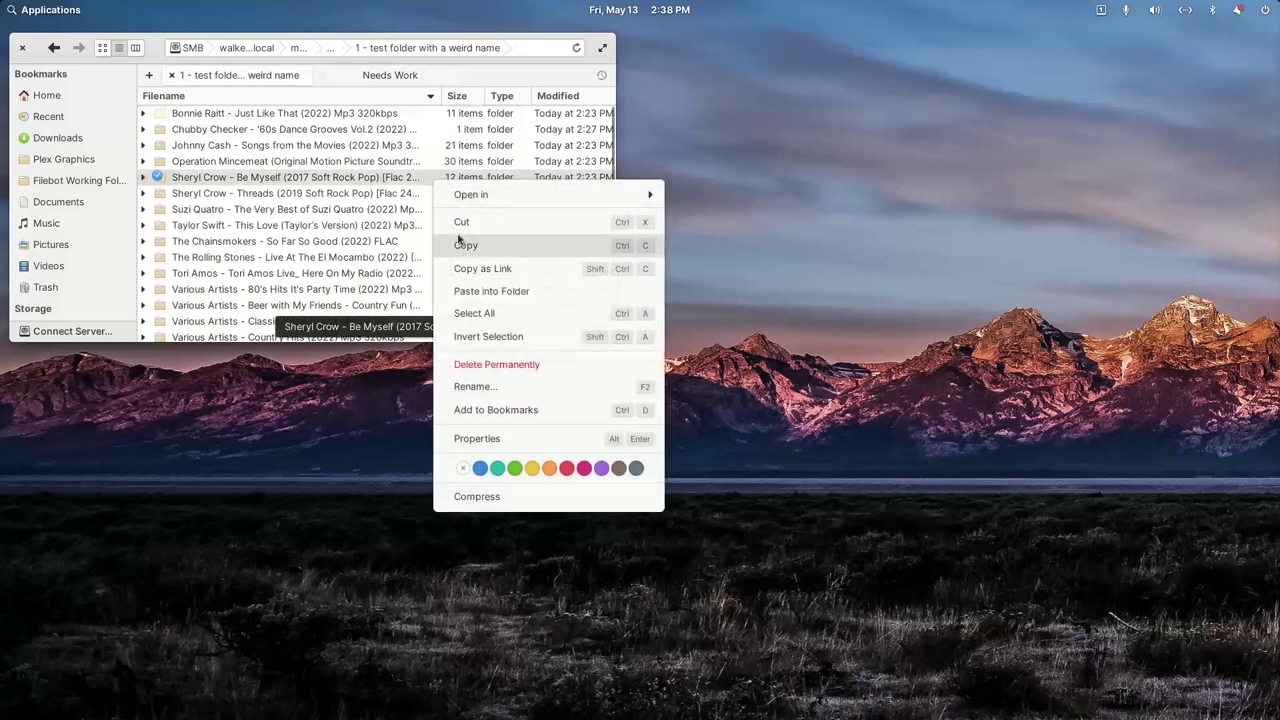
pyautogui.click(466, 243)
pyautogui.rightClick(422, 140)
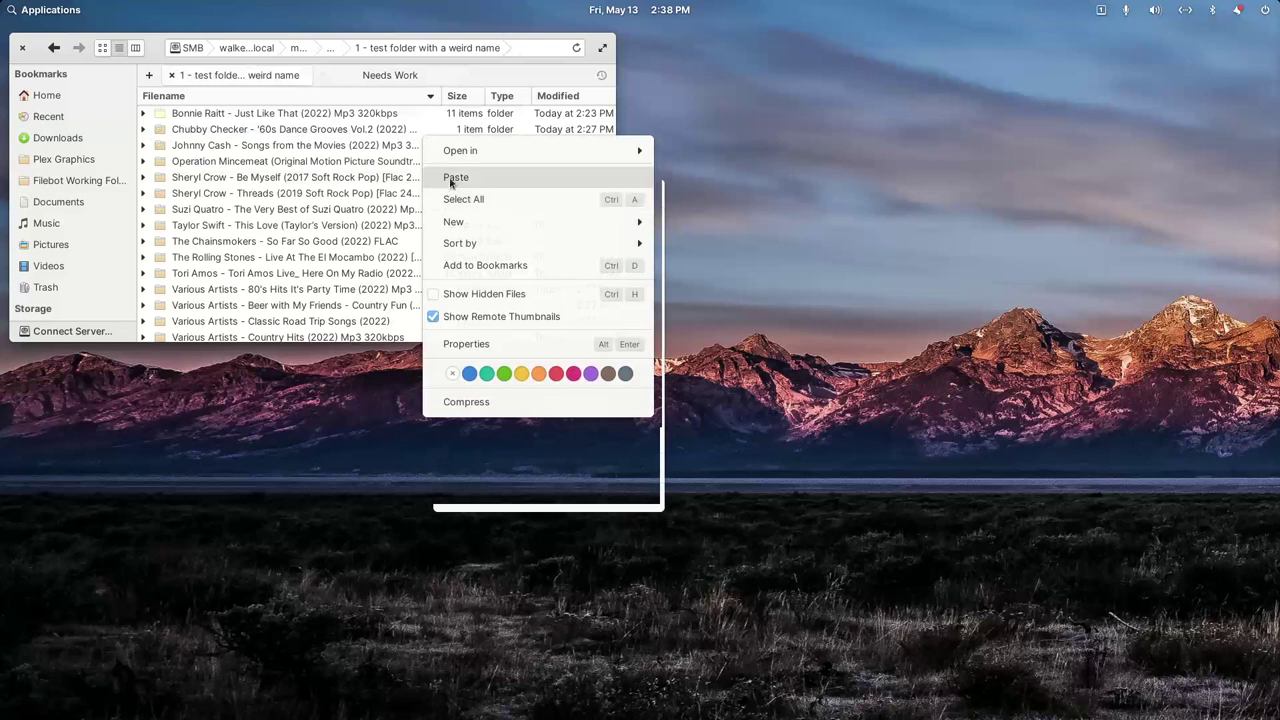
pyautogui.click(447, 178)
# Step: Move the file manager and transfer progress windows aside and switch to Plex
pyautogui.moveTo(151, 41); pyautogui.dragTo(165, 109)
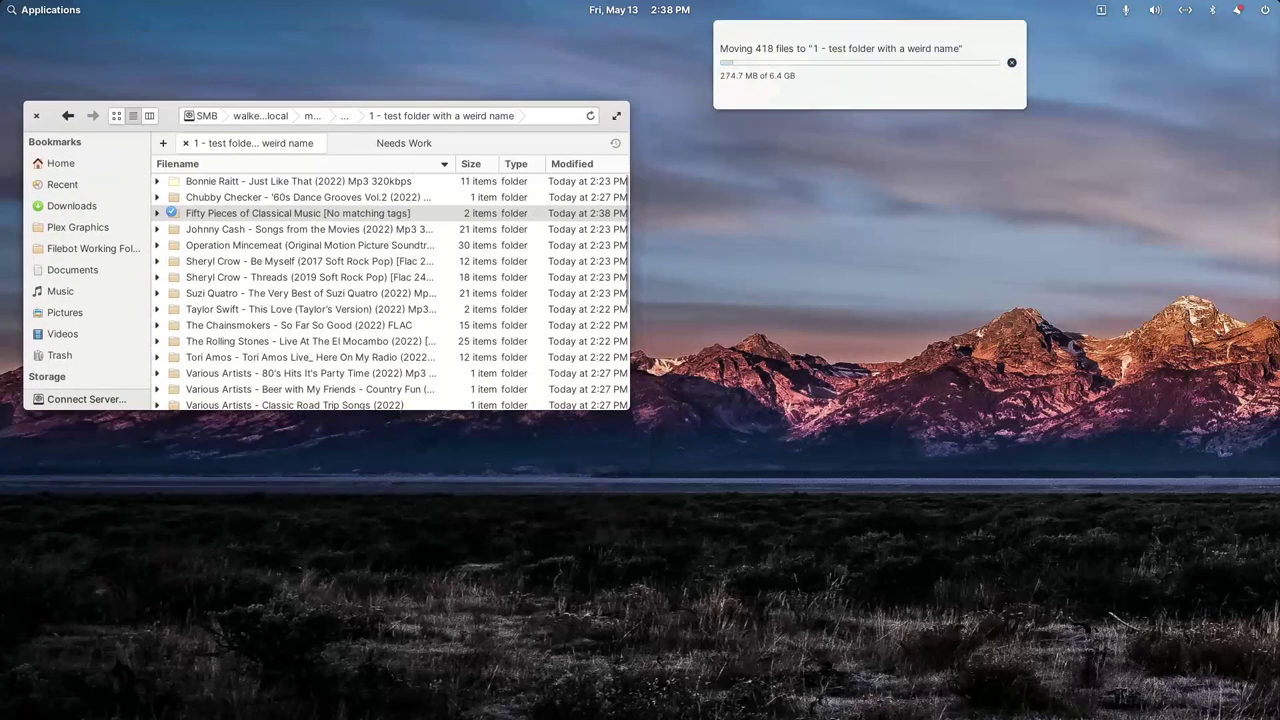
pyautogui.moveTo(944, 25); pyautogui.dragTo(290, 25)
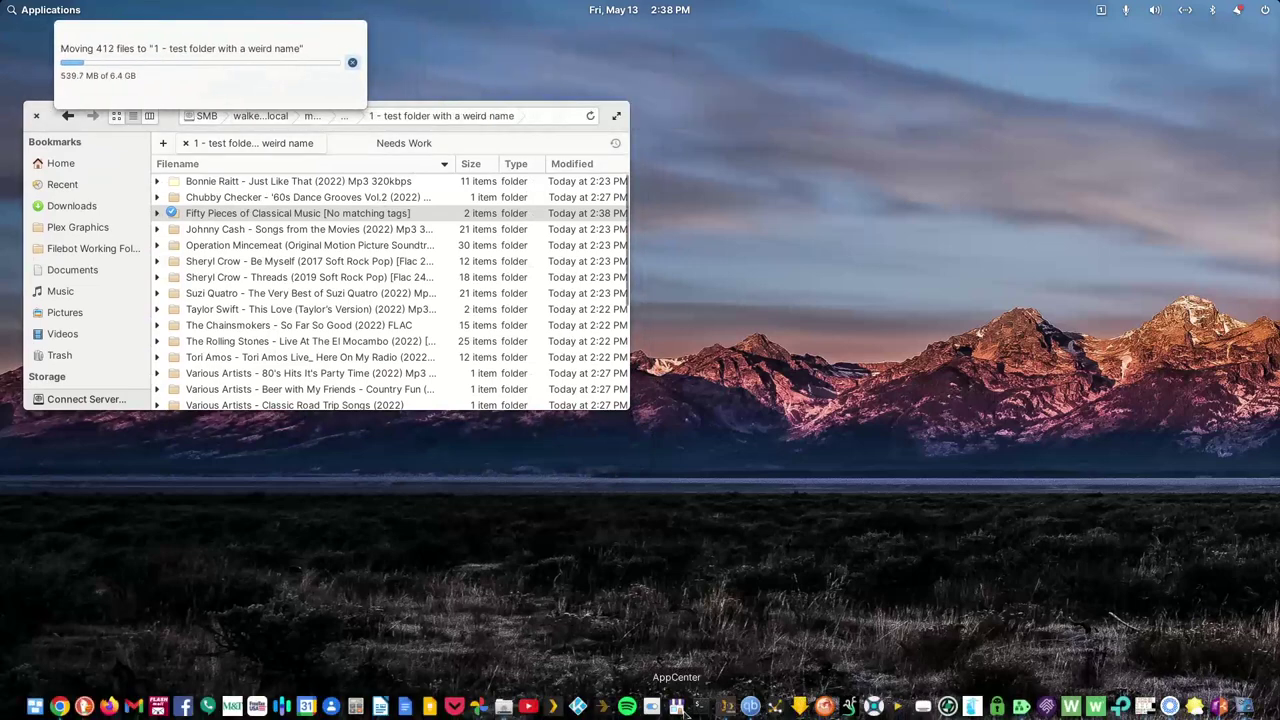
pyautogui.click(727, 712)
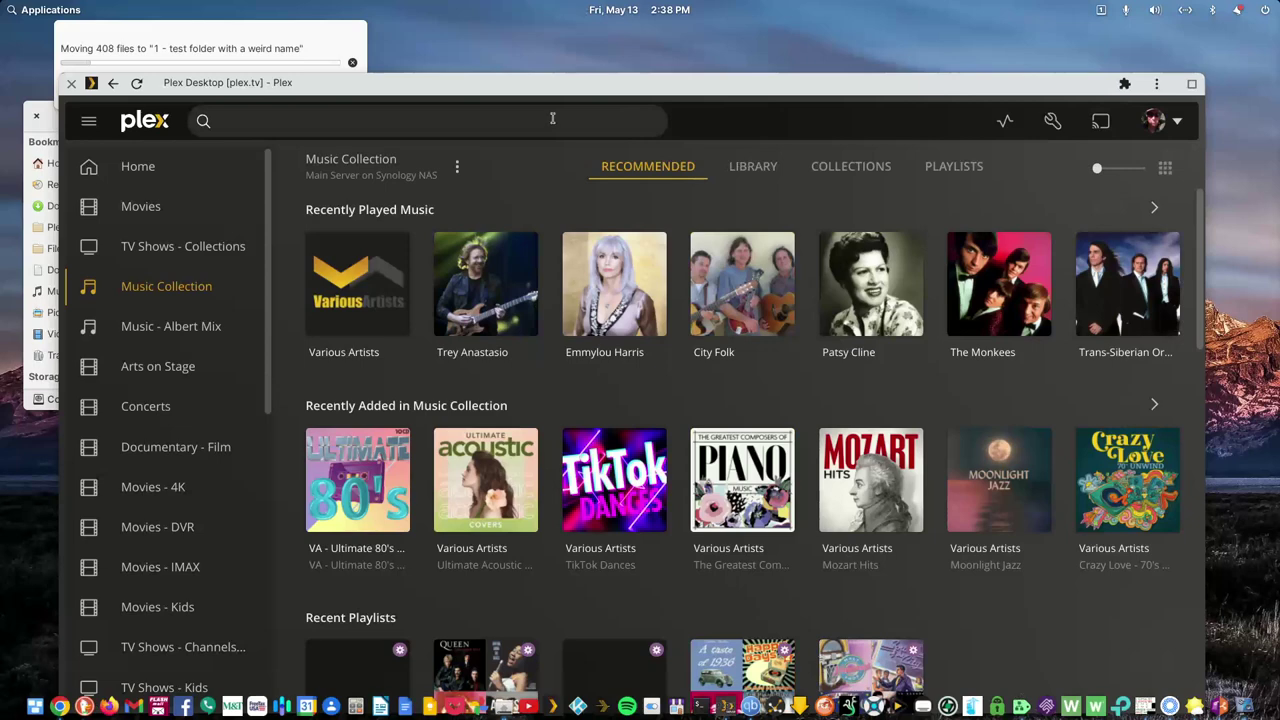
# Step: Maximize the Plex window, look through the track list of the recently added VA - Ultimate 80's (10CD) album, and return to the library
pyautogui.moveTo(572, 92); pyautogui.dragTo(593, 40)
pyautogui.doubleClick(593, 40)
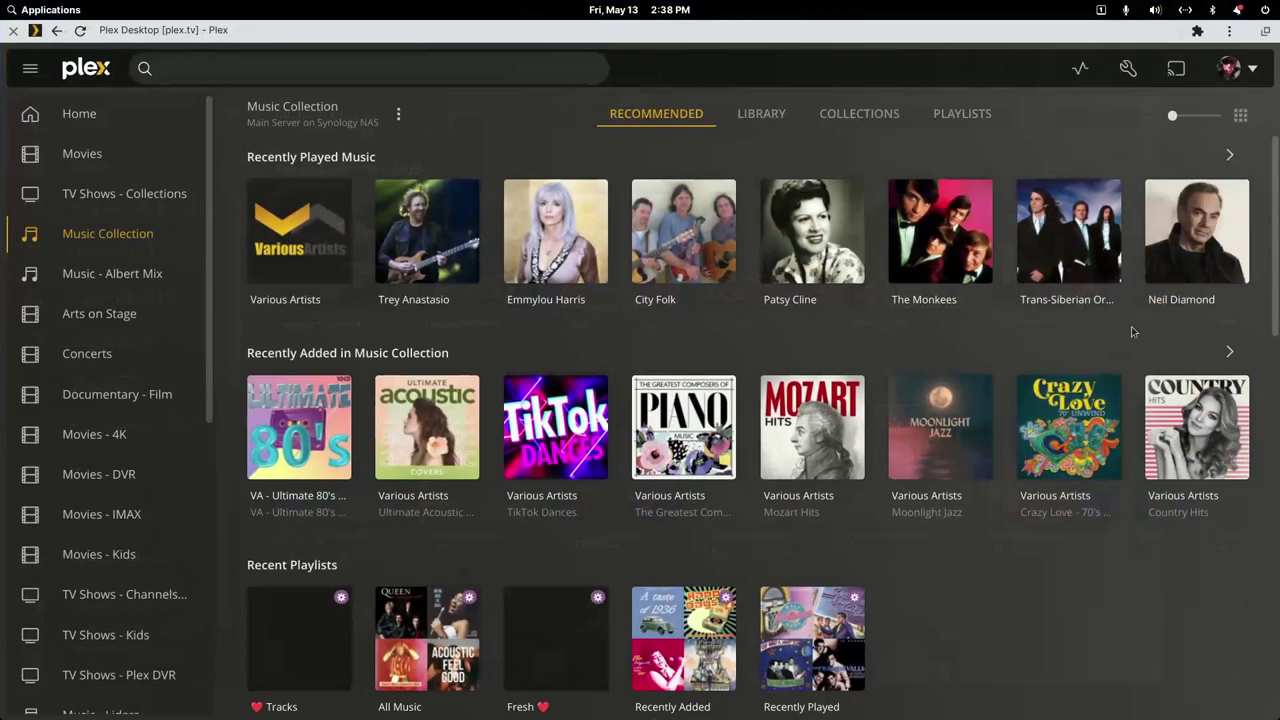
pyautogui.click(350, 430)
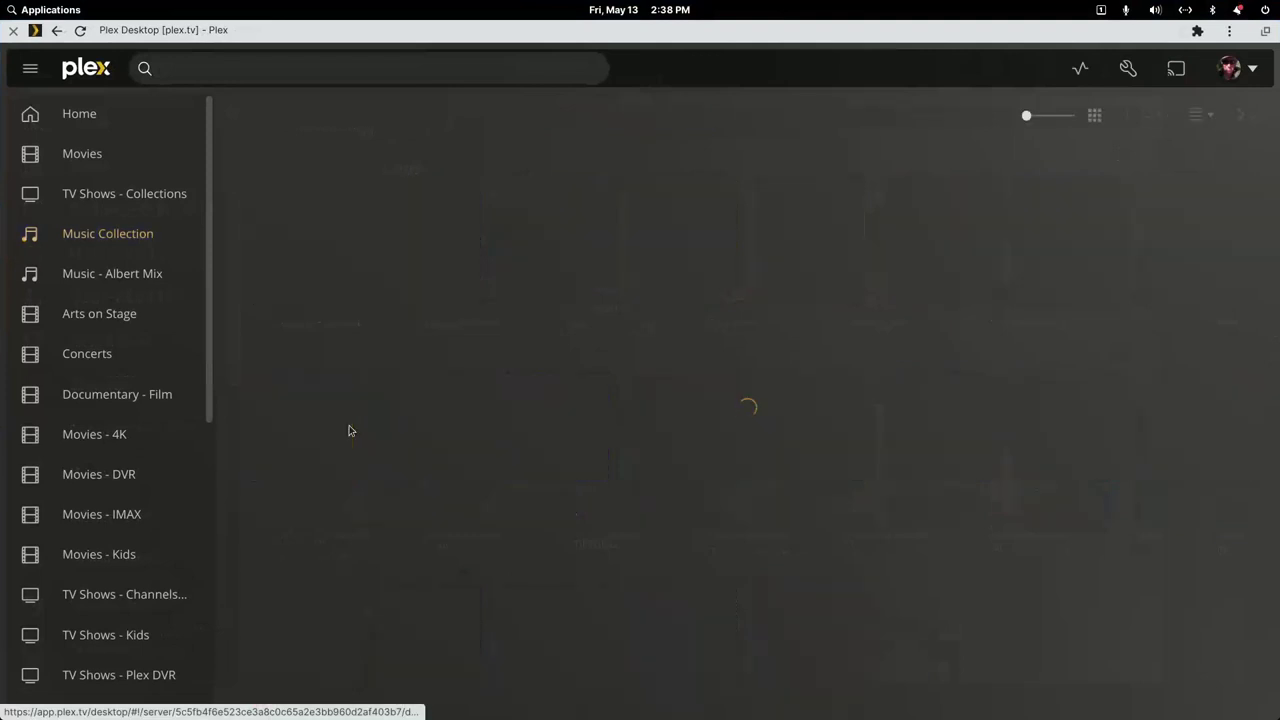
pyautogui.scroll(-3, 481, 440)
pyautogui.scroll(-3, 481, 440)
pyautogui.moveTo(1274, 208); pyautogui.dragTo(1276, 690)
pyautogui.scroll(20, 837, 149)
pyautogui.rightClick(810, 118)
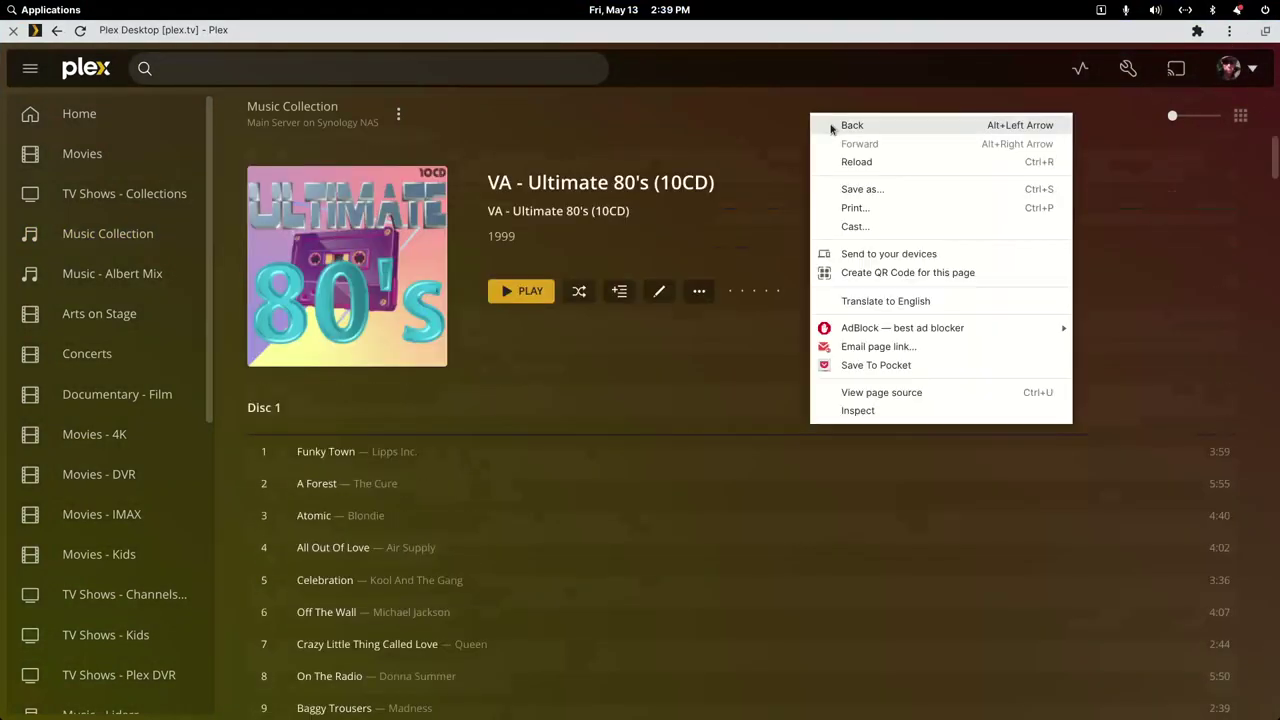
pyautogui.click(830, 127)
# Step: Add the recently added Country Hits album to the Country Compilations collection and save the changes
pyautogui.moveTo(446, 464)
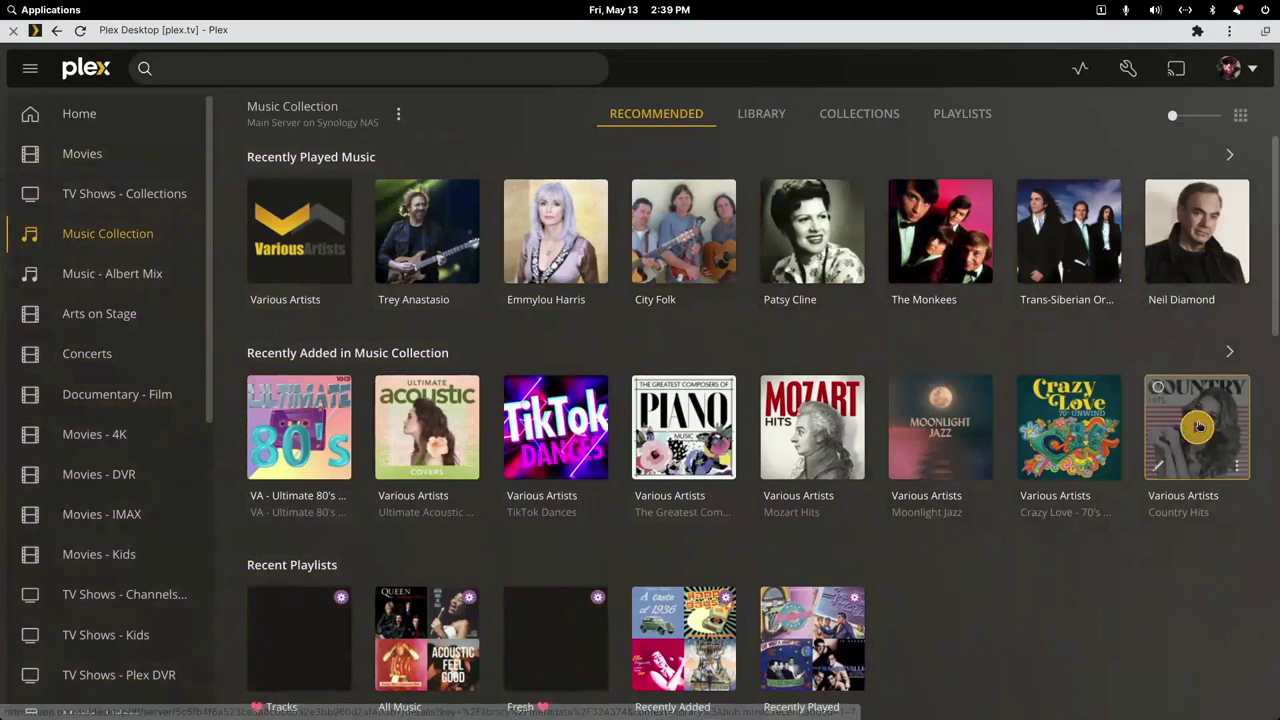
pyautogui.click(1231, 353)
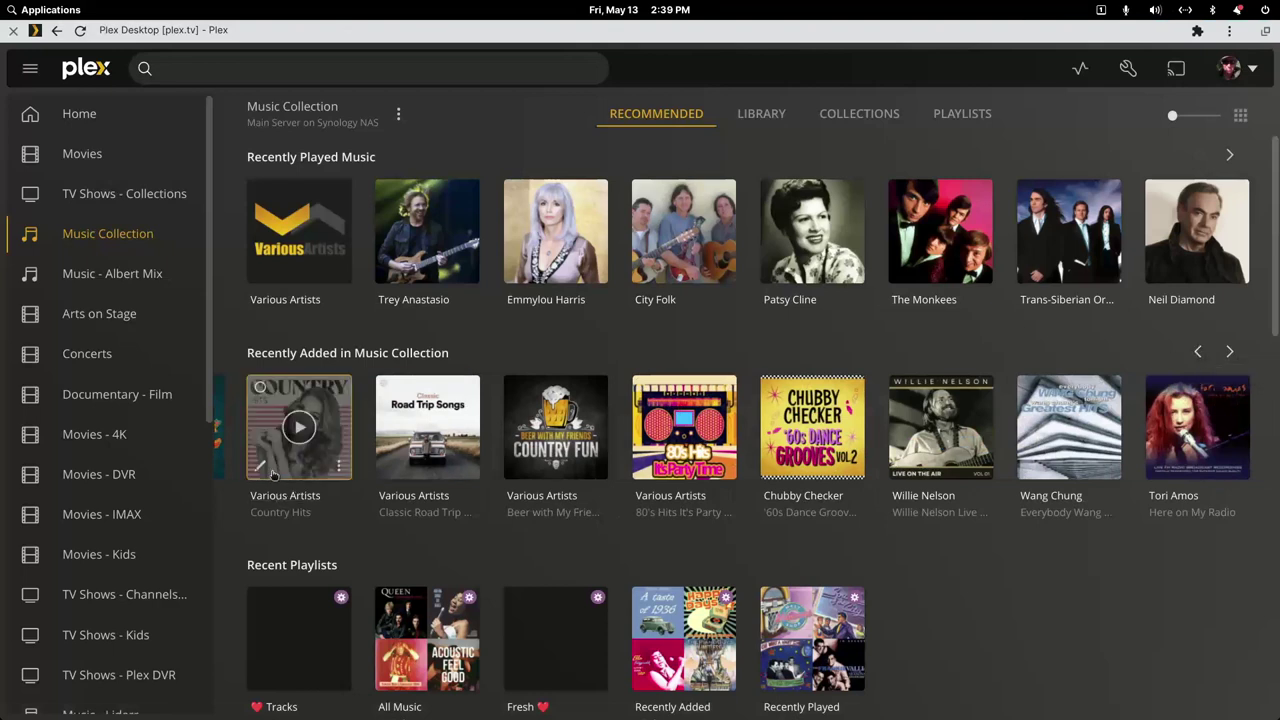
pyautogui.click(259, 465)
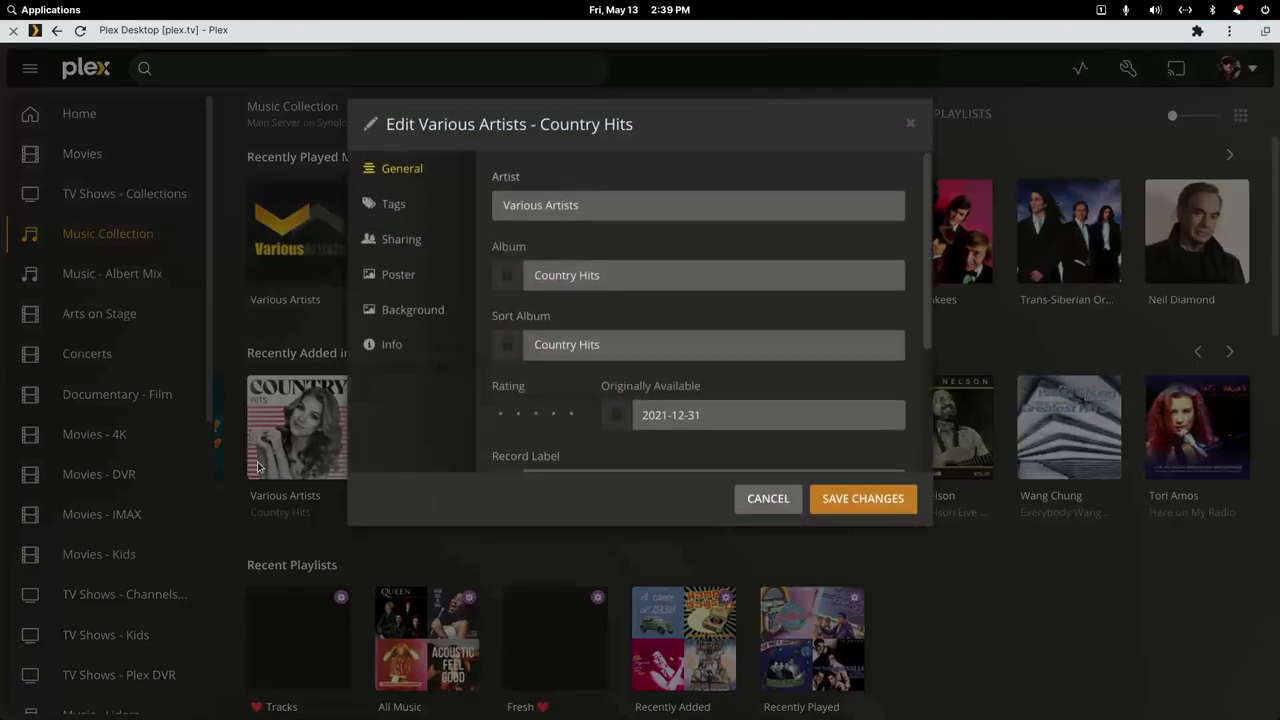
pyautogui.click(399, 210)
pyautogui.click(536, 414)
pyautogui.write('cou')
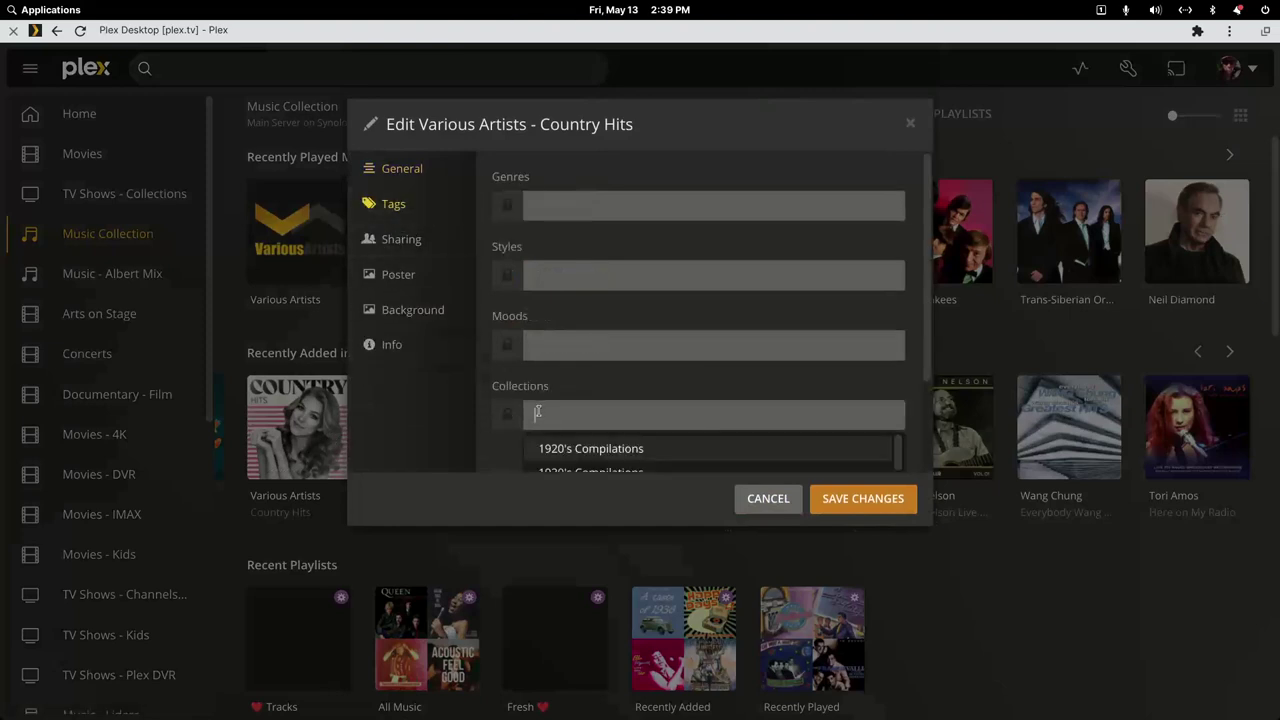
pyautogui.write('n')
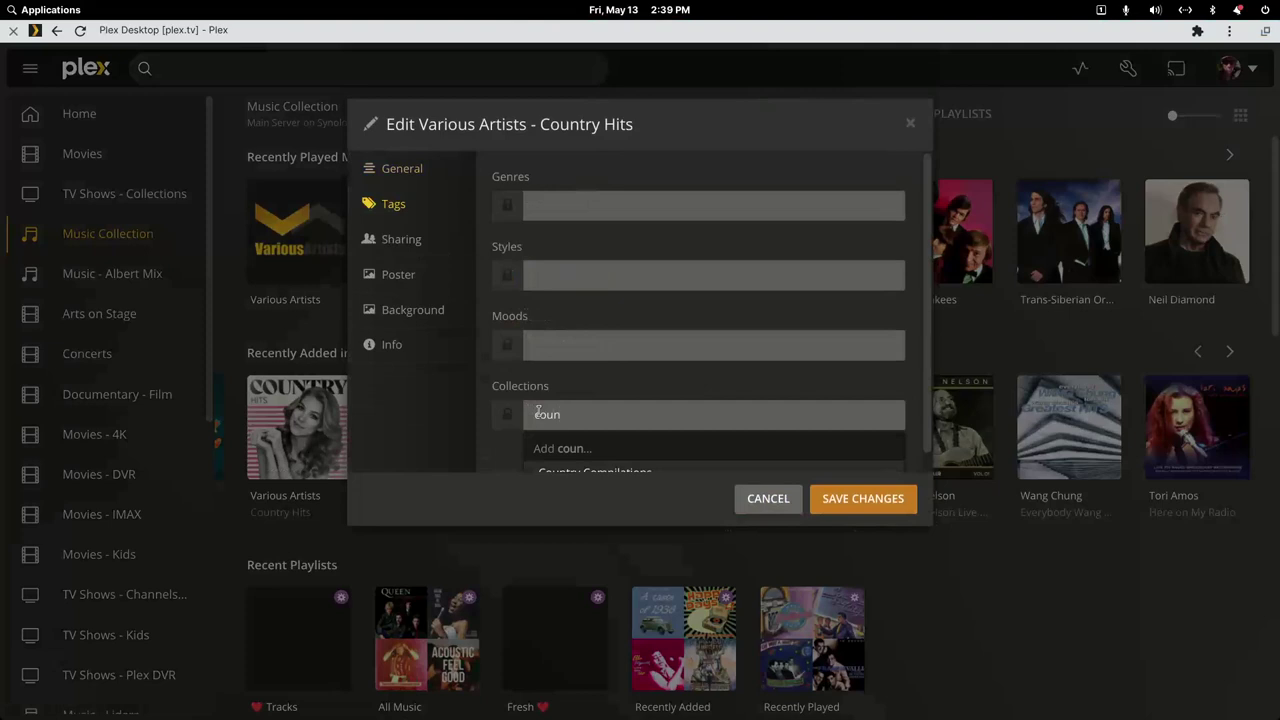
pyautogui.write('ty')
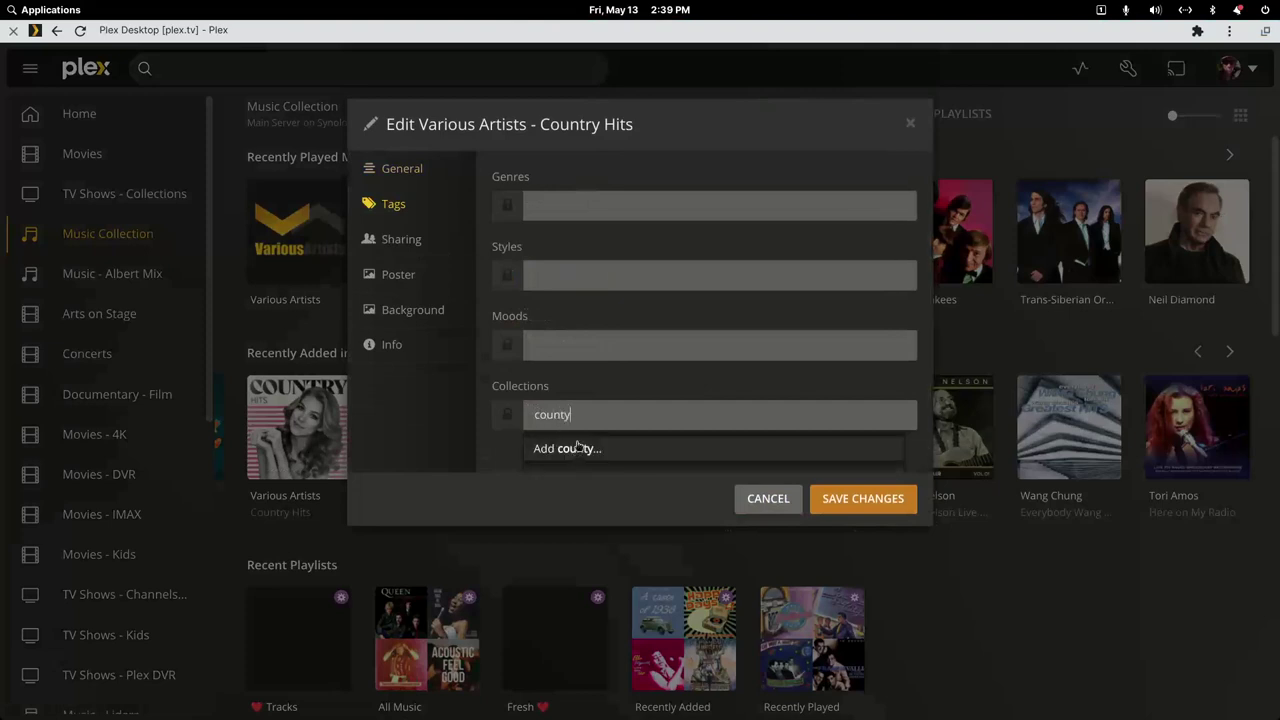
pyautogui.click(574, 452)
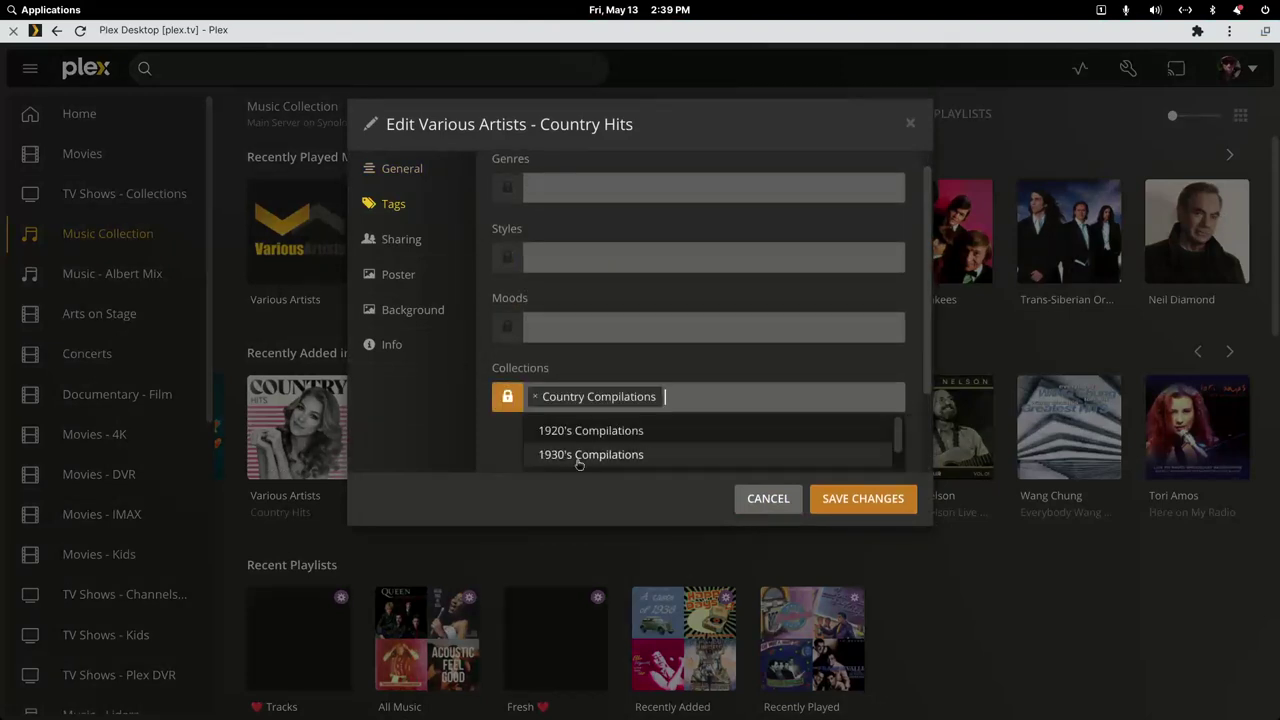
pyautogui.click(829, 497)
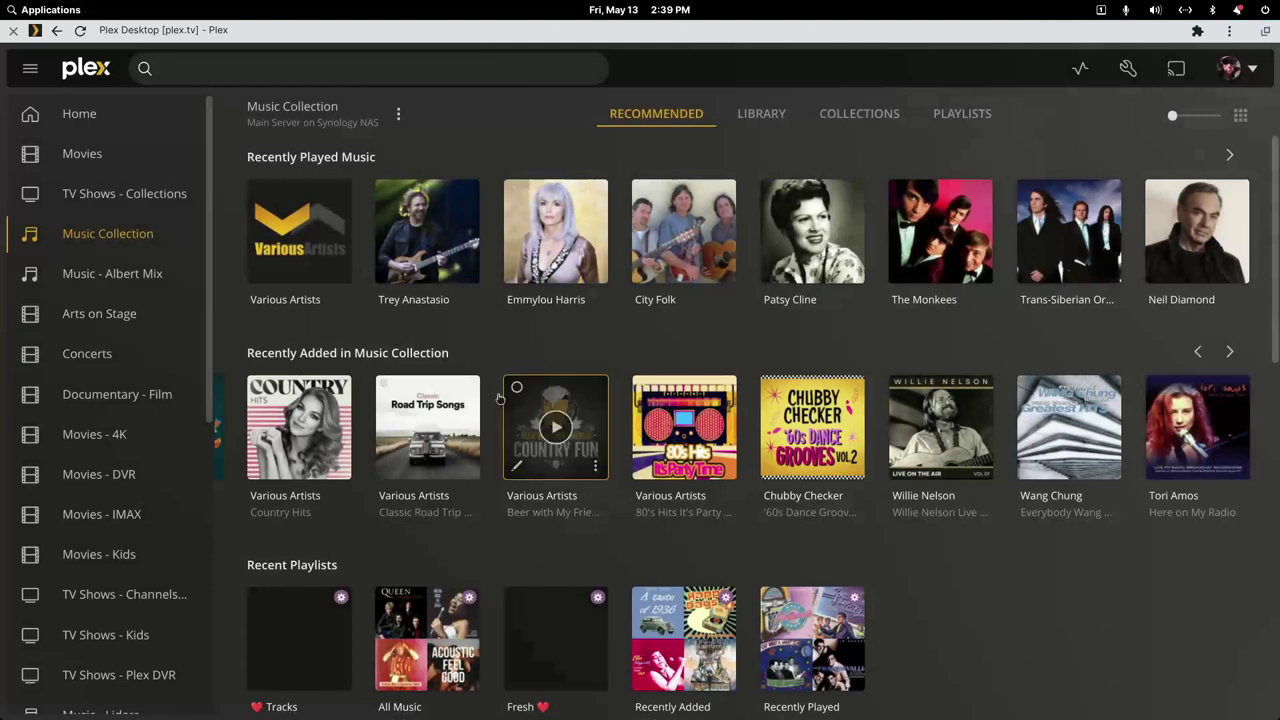
# Step: Add the album Beer with My Friends - Country Fun to the Fun Music collection and save the changes
pyautogui.click(518, 466)
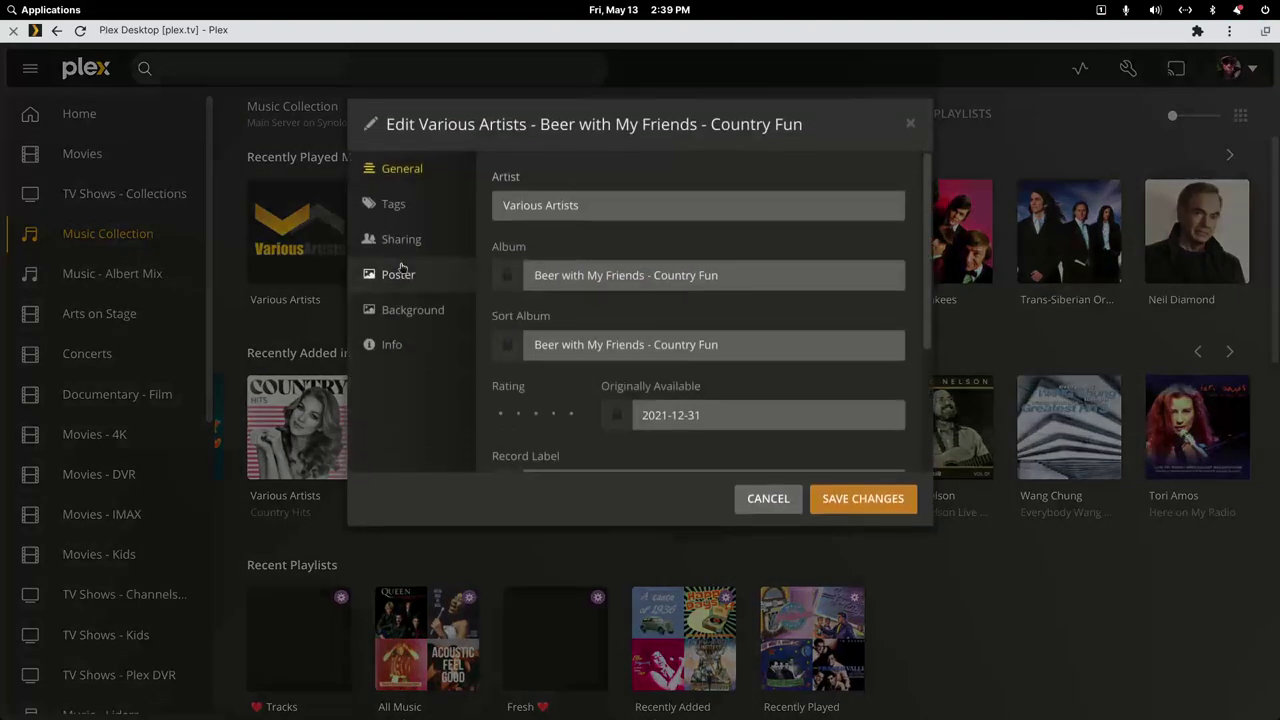
pyautogui.click(396, 208)
pyautogui.click(623, 420)
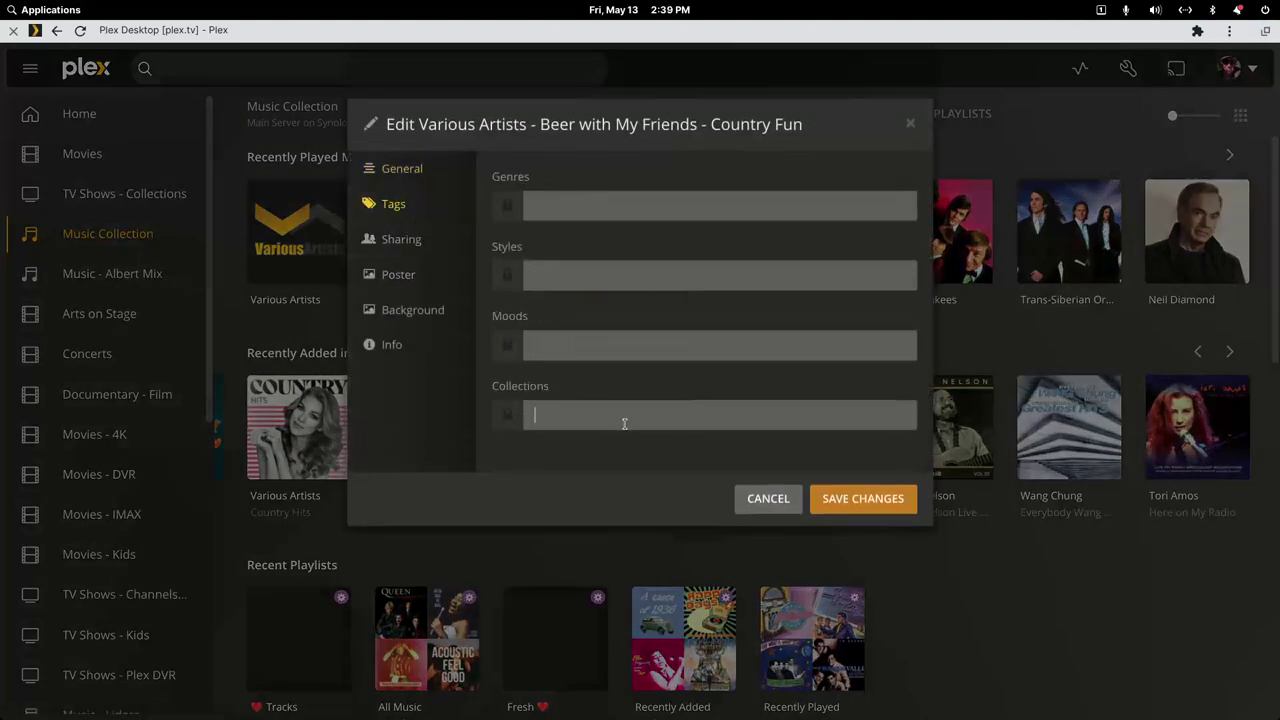
pyautogui.write('fun')
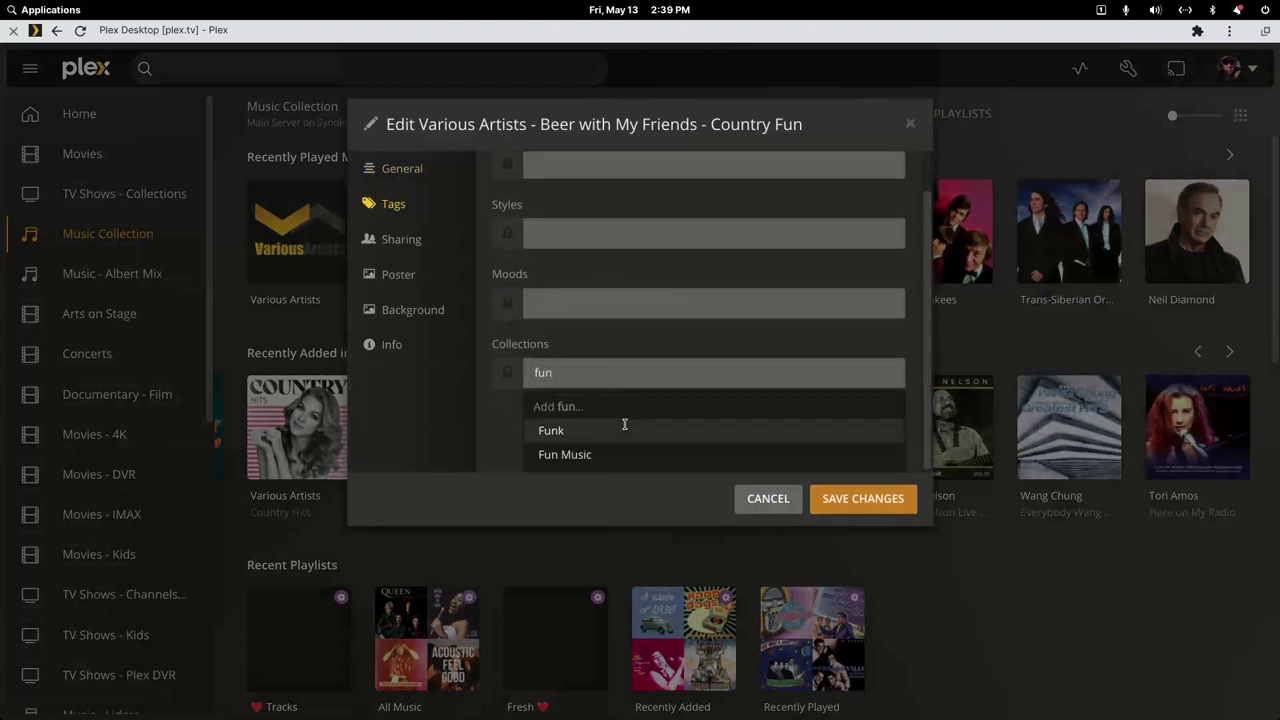
pyautogui.click(600, 454)
pyautogui.click(876, 505)
pyautogui.click(876, 505)
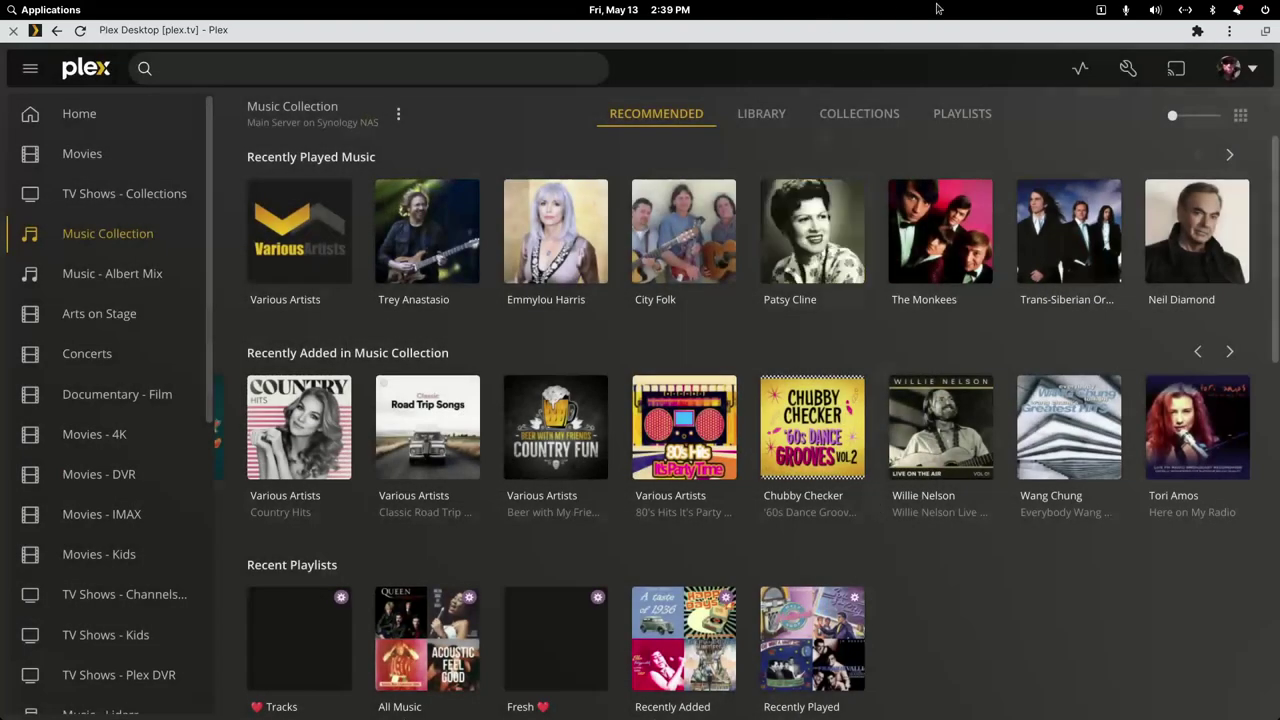
# Step: Browse the library's music collections, look through the albums in Country Compilations, and return to the collections overview
pyautogui.click(859, 113)
pyautogui.scroll(-2, 886, 355)
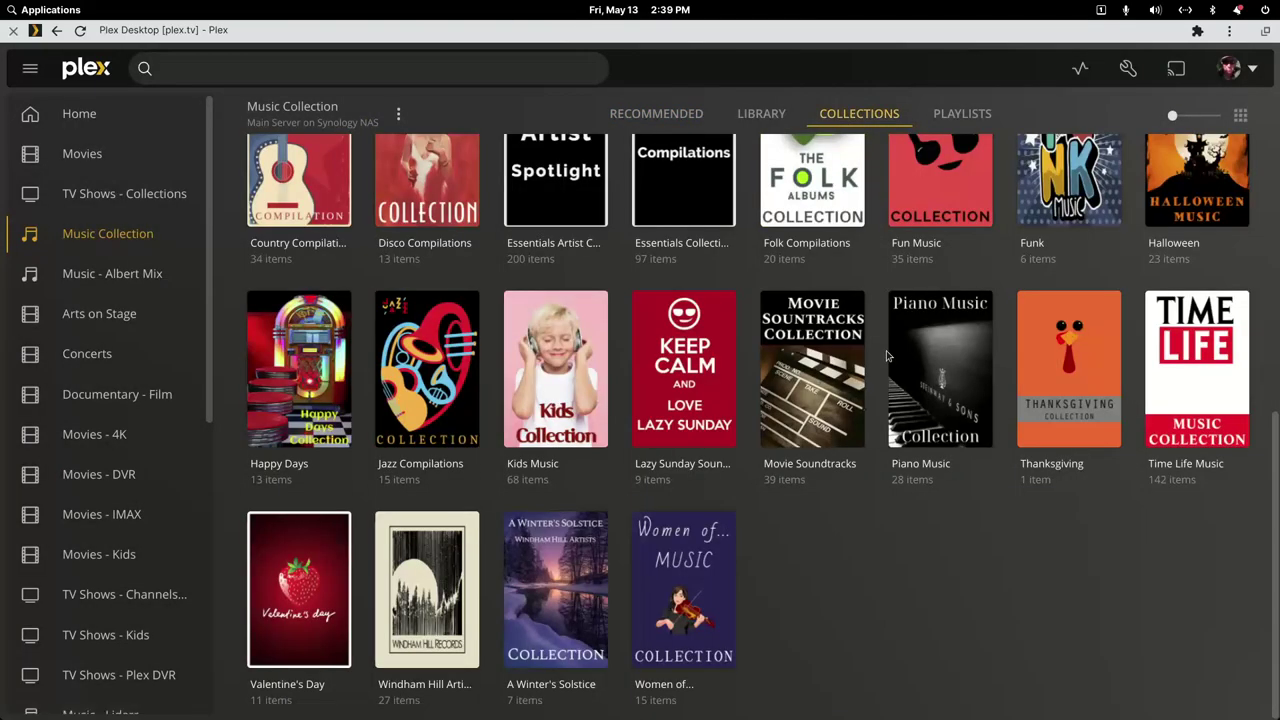
pyautogui.scroll(2, 886, 355)
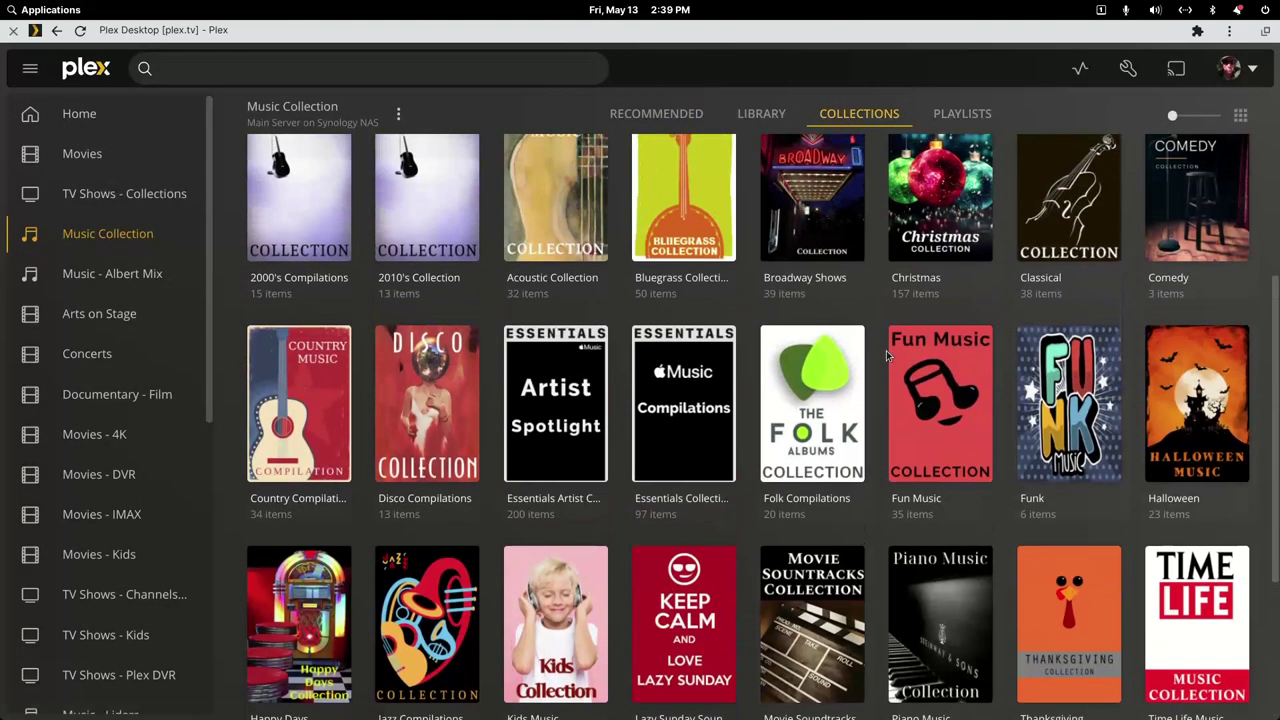
pyautogui.scroll(1, 886, 355)
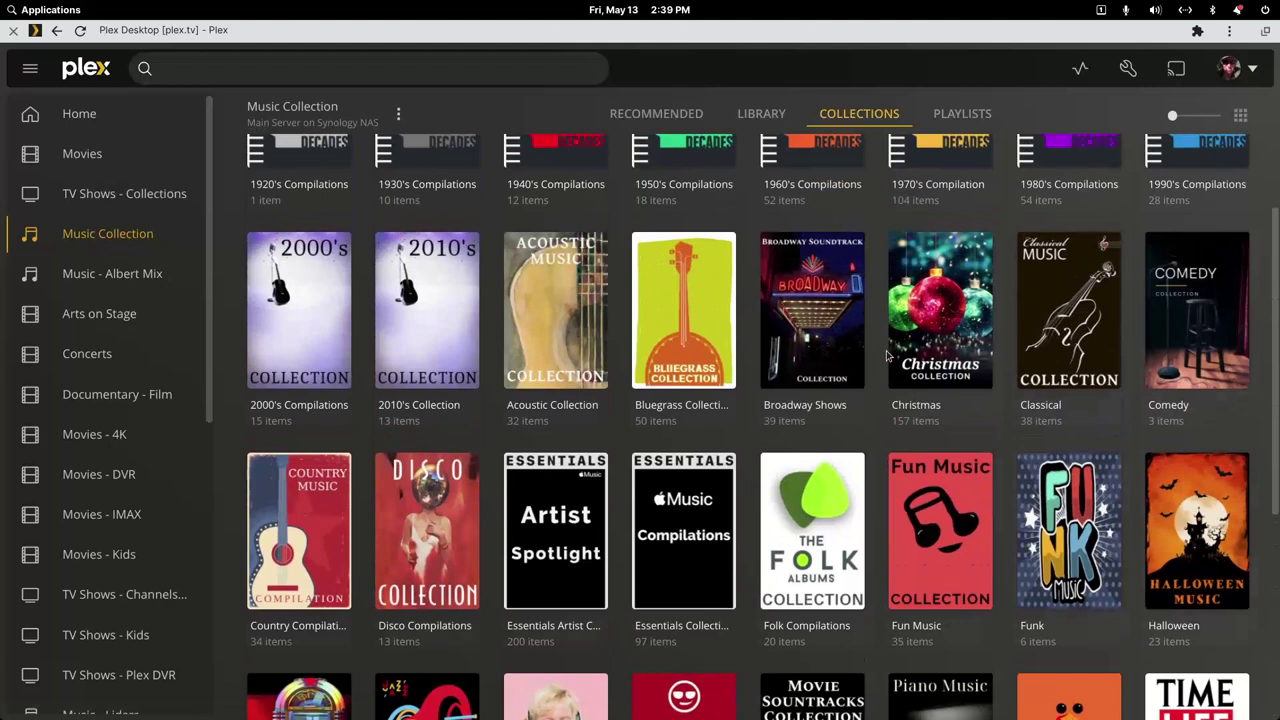
pyautogui.scroll(-1, 886, 355)
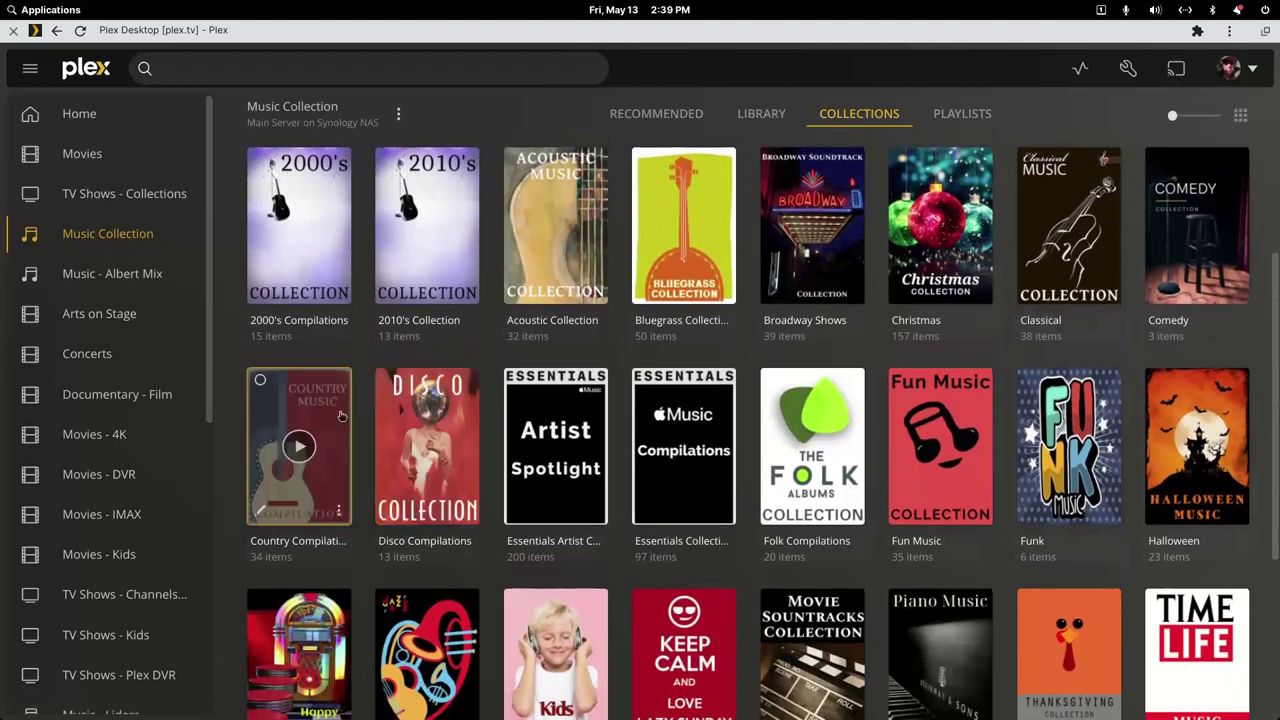
pyautogui.click(341, 416)
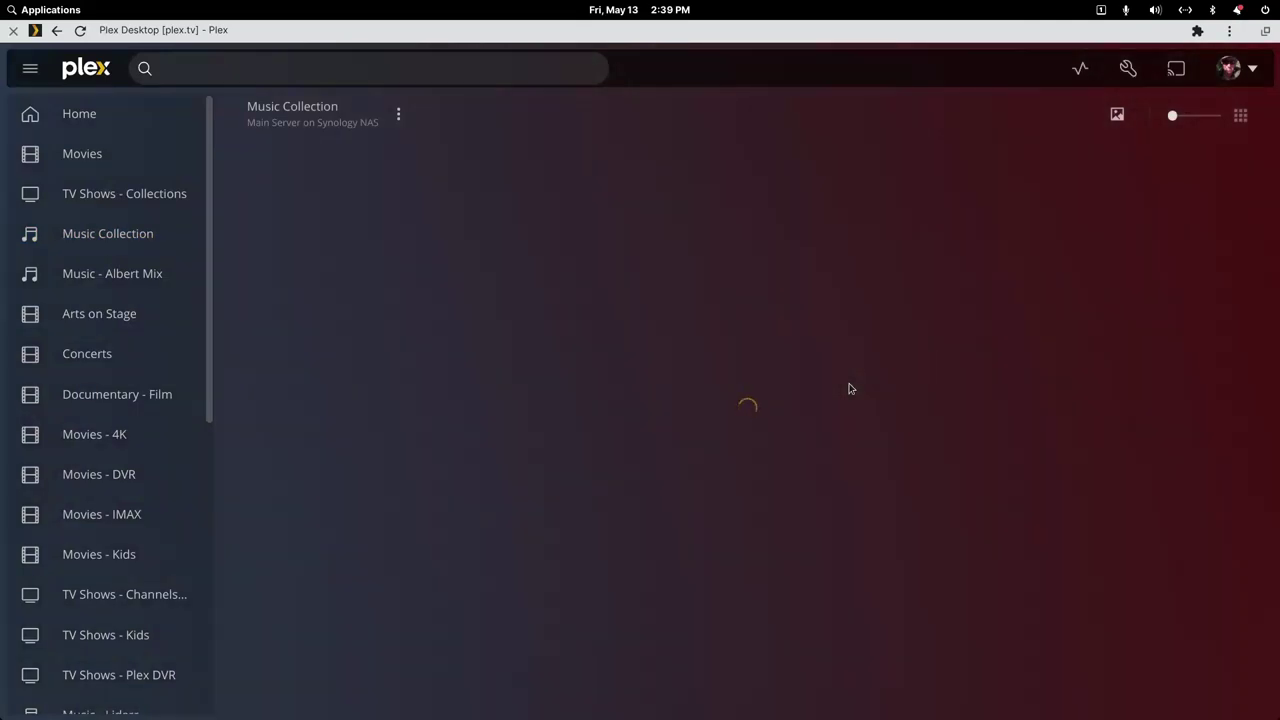
pyautogui.scroll(-5, 849, 388)
pyautogui.scroll(-3, 851, 388)
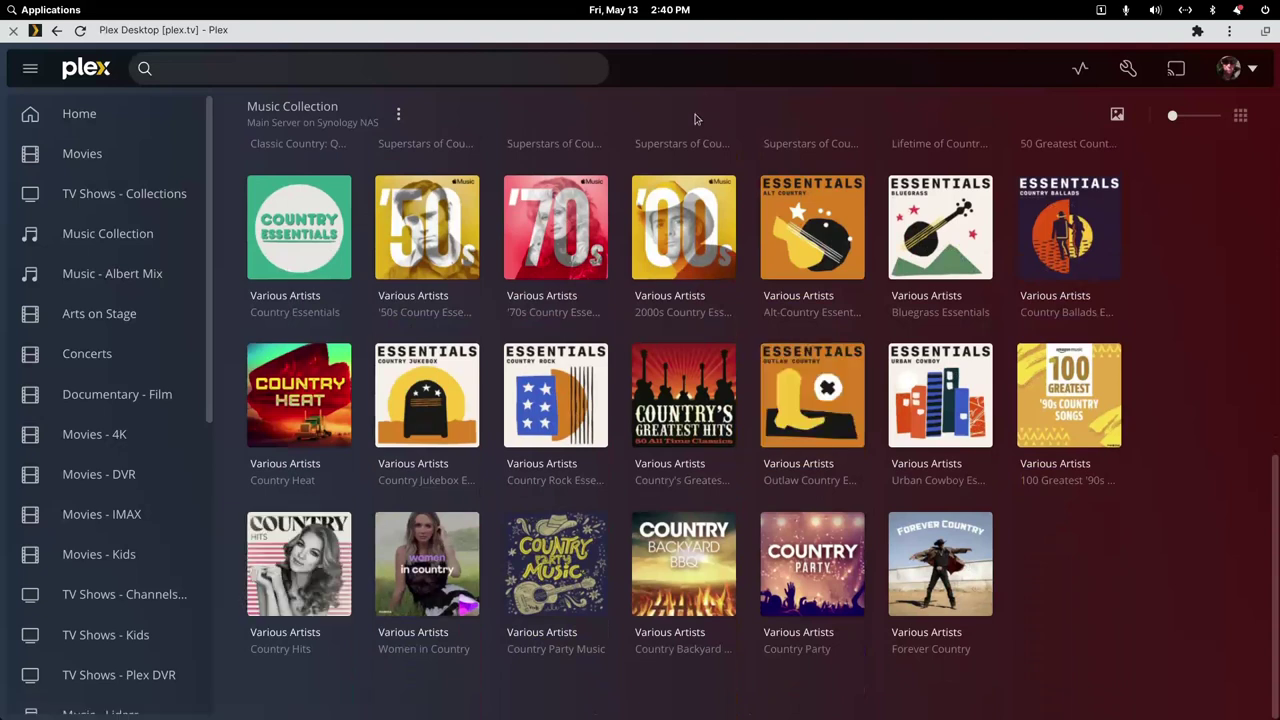
pyautogui.rightClick(709, 66)
pyautogui.click(720, 79)
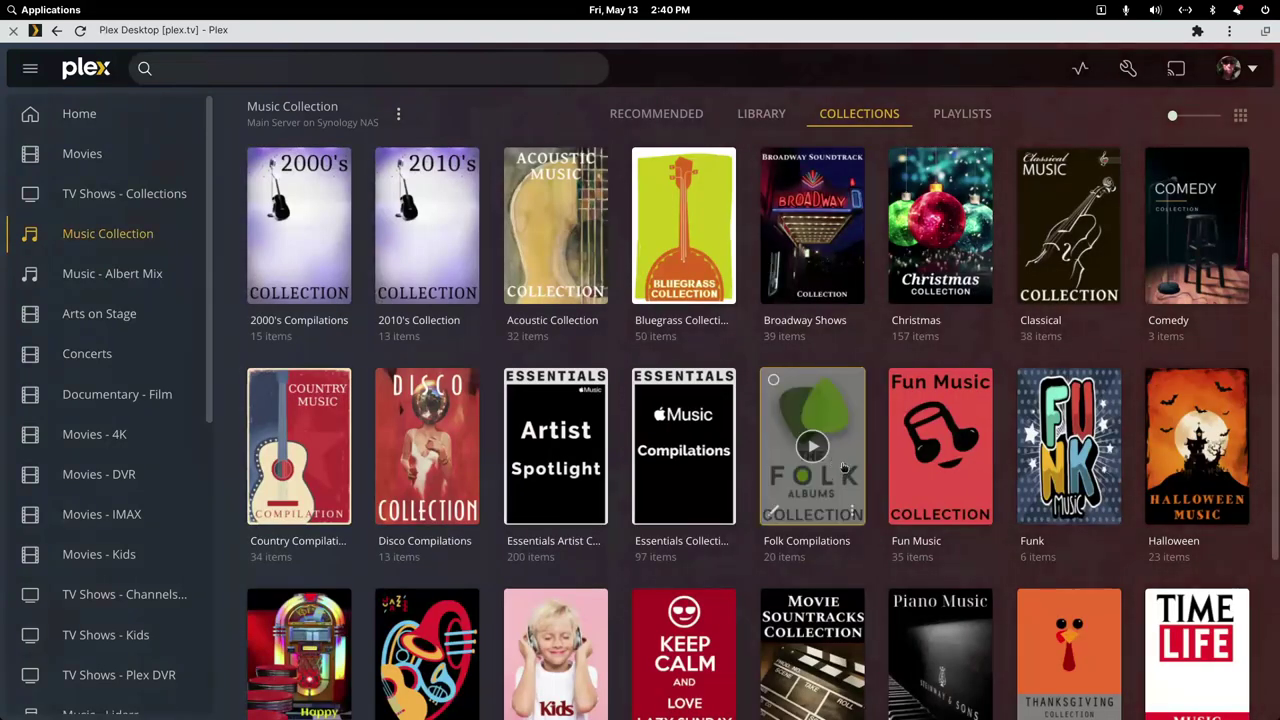
# Step: Look through the albums in the Fun Music collection and dismiss the file operations notification
pyautogui.click(985, 465)
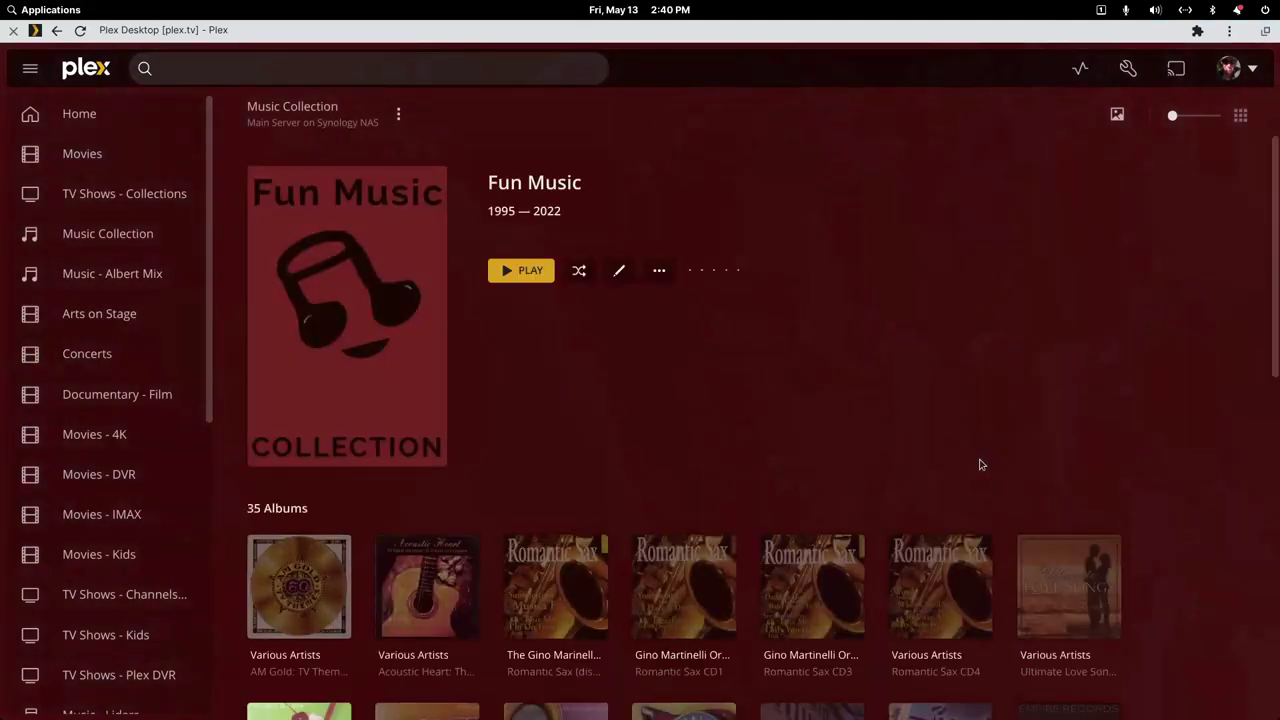
pyautogui.scroll(-7, 980, 464)
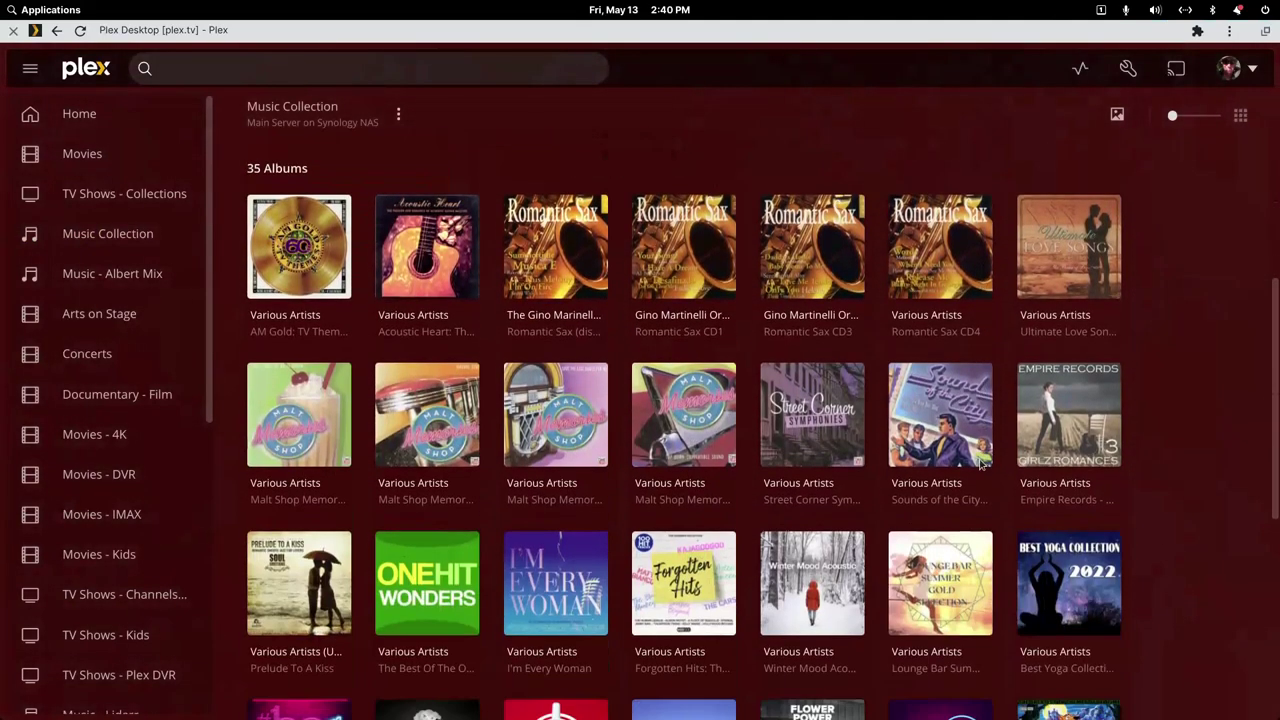
pyautogui.scroll(-1, 981, 464)
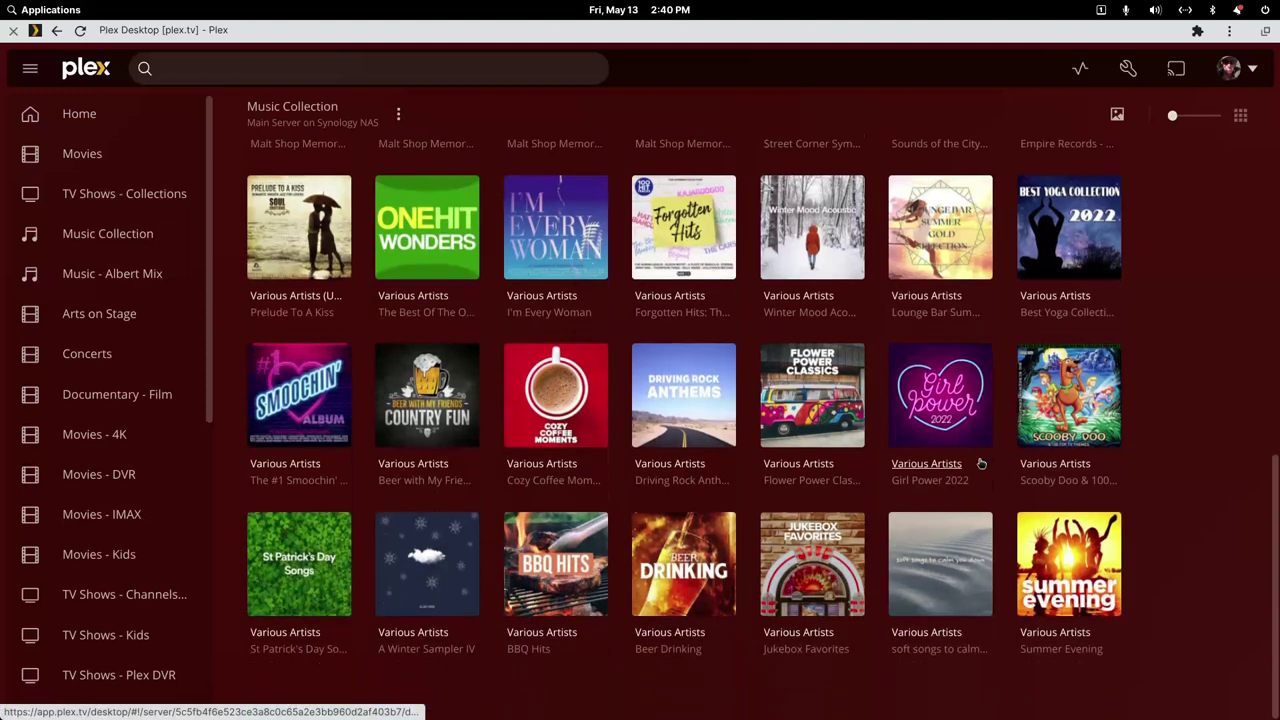
pyautogui.moveTo(831, 578)
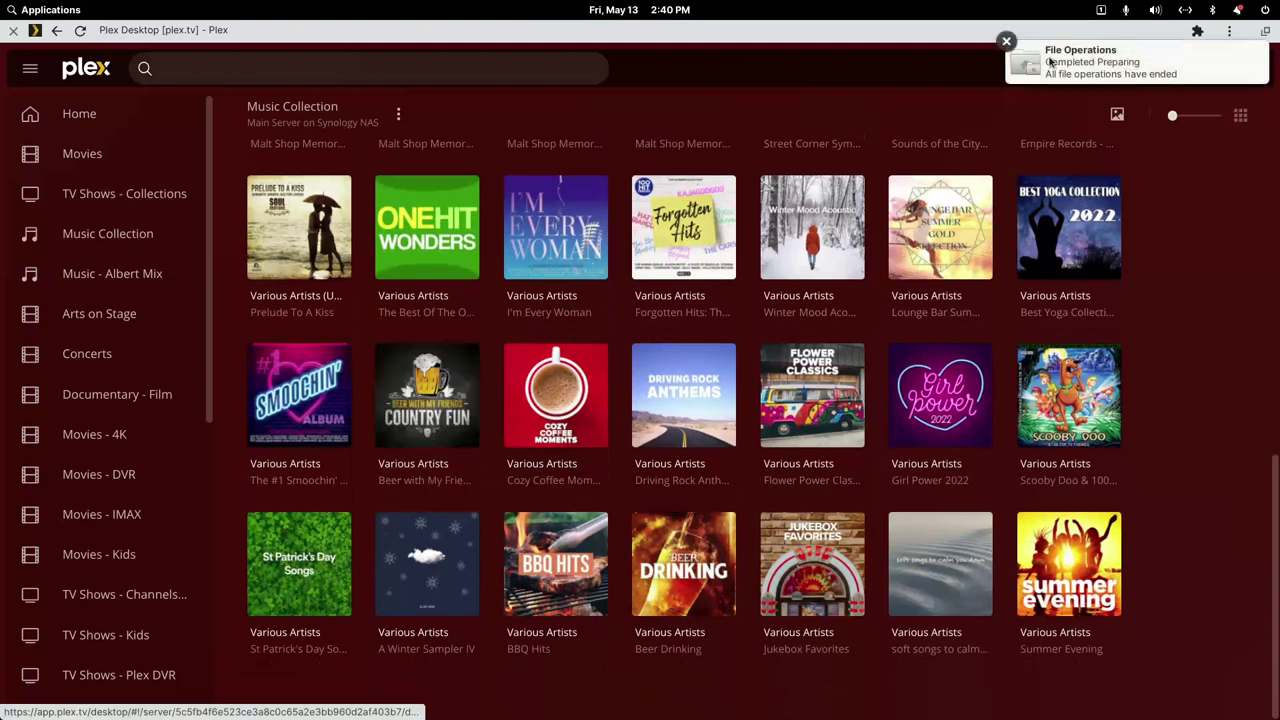
pyautogui.click(1005, 42)
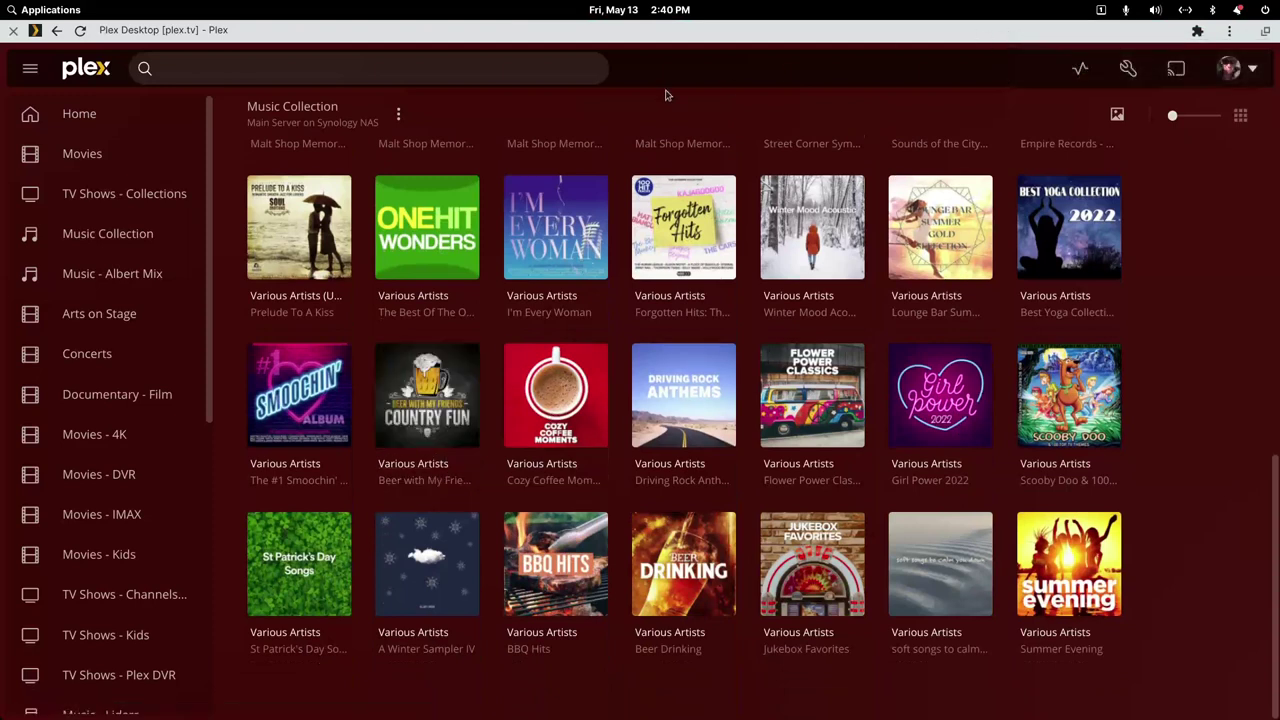
# Step: Return to the Music Collection library's recommended view and scan its library files for the moved albums
pyautogui.click(328, 110)
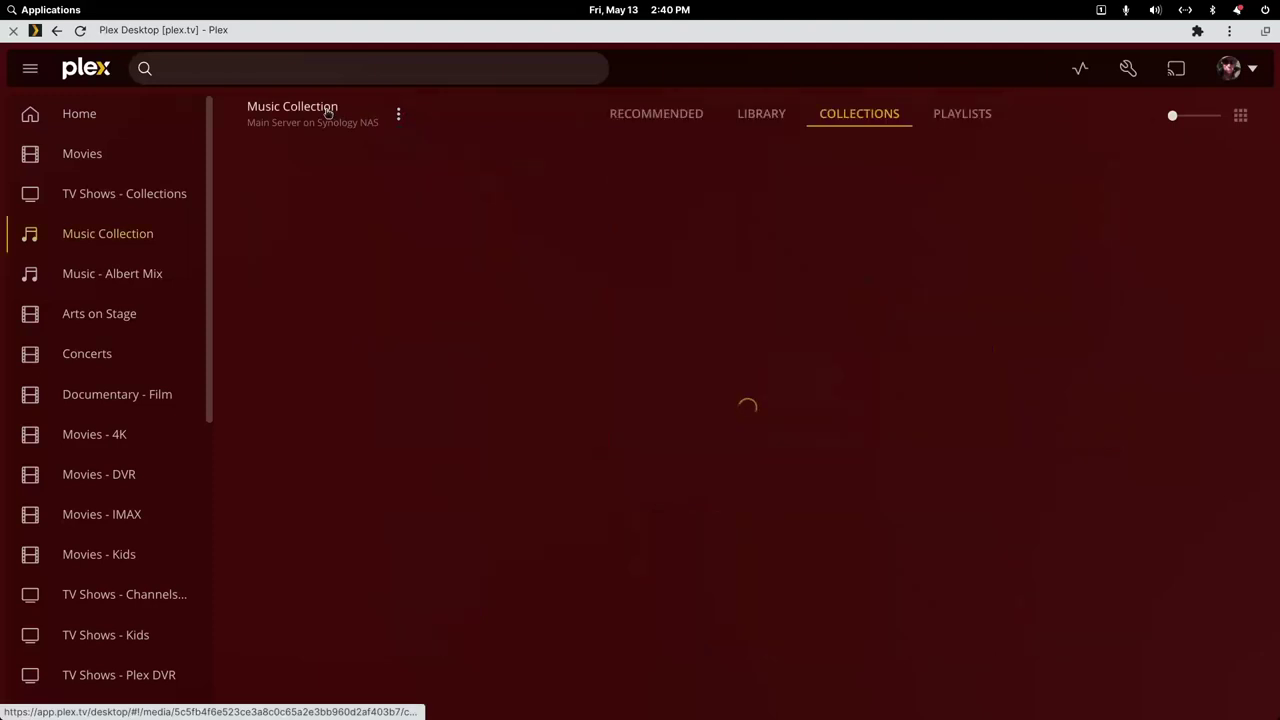
pyautogui.click(399, 116)
pyautogui.click(504, 117)
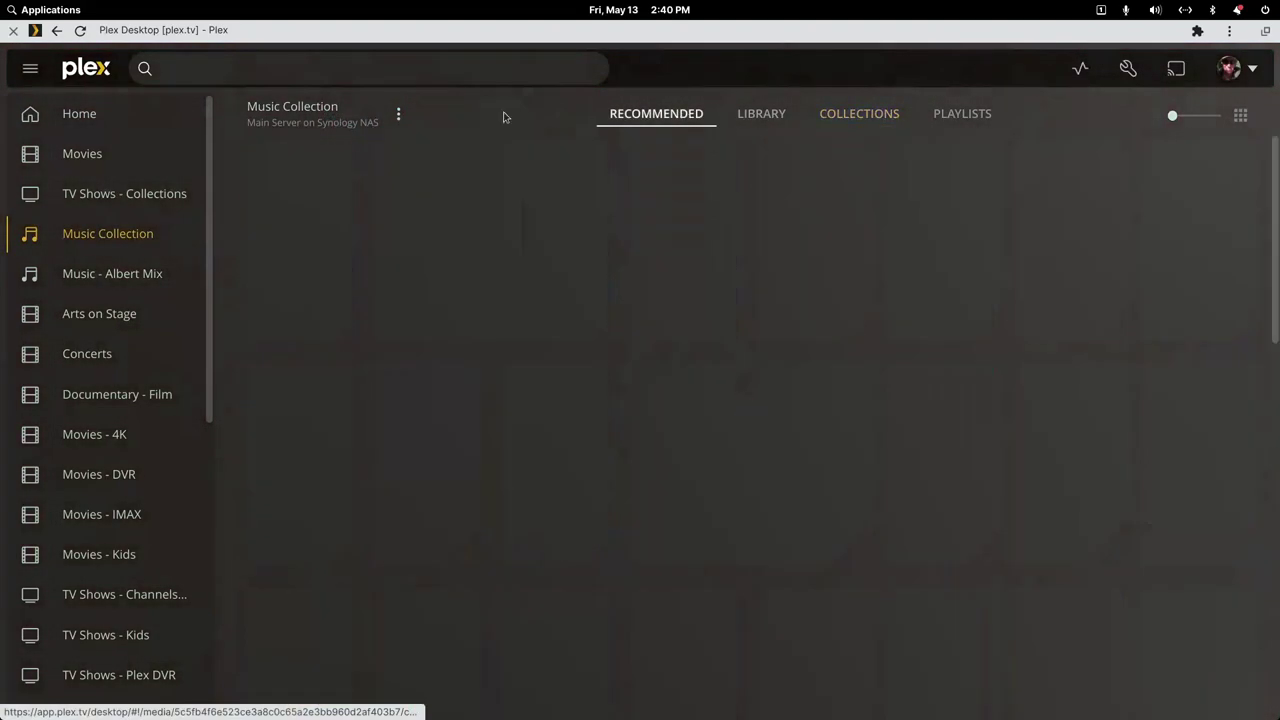
pyautogui.click(399, 115)
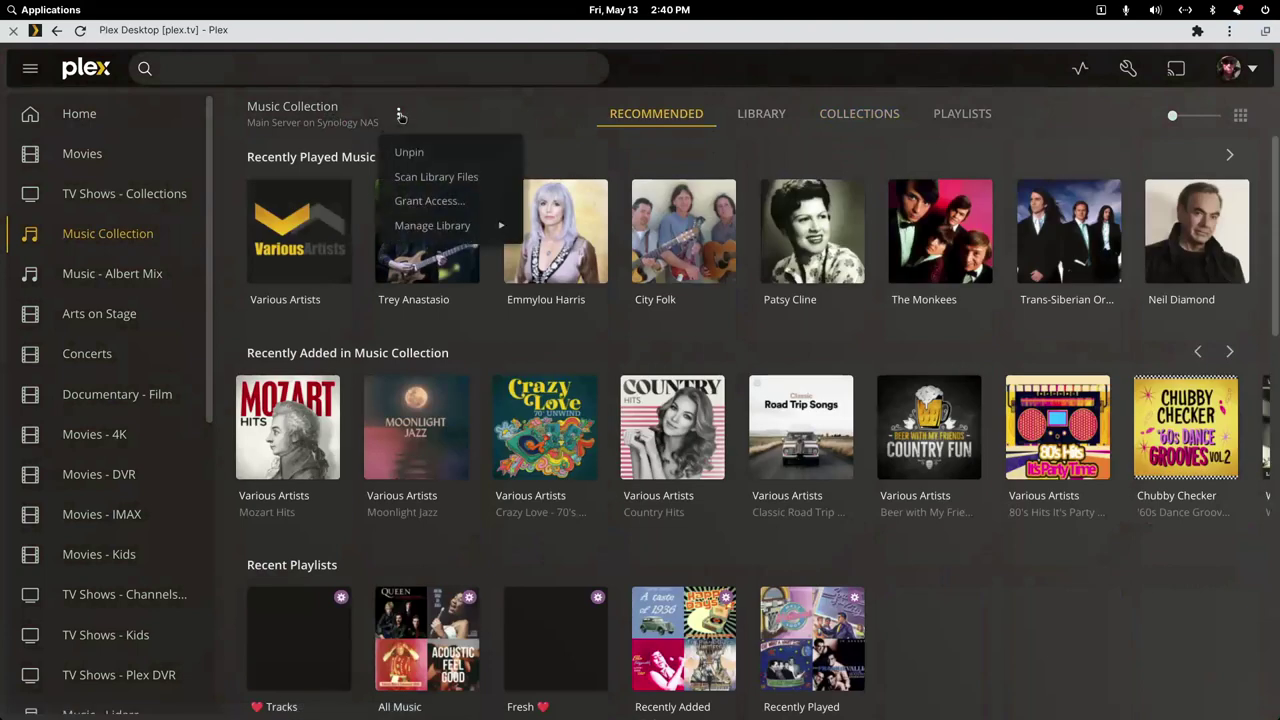
pyautogui.click(407, 179)
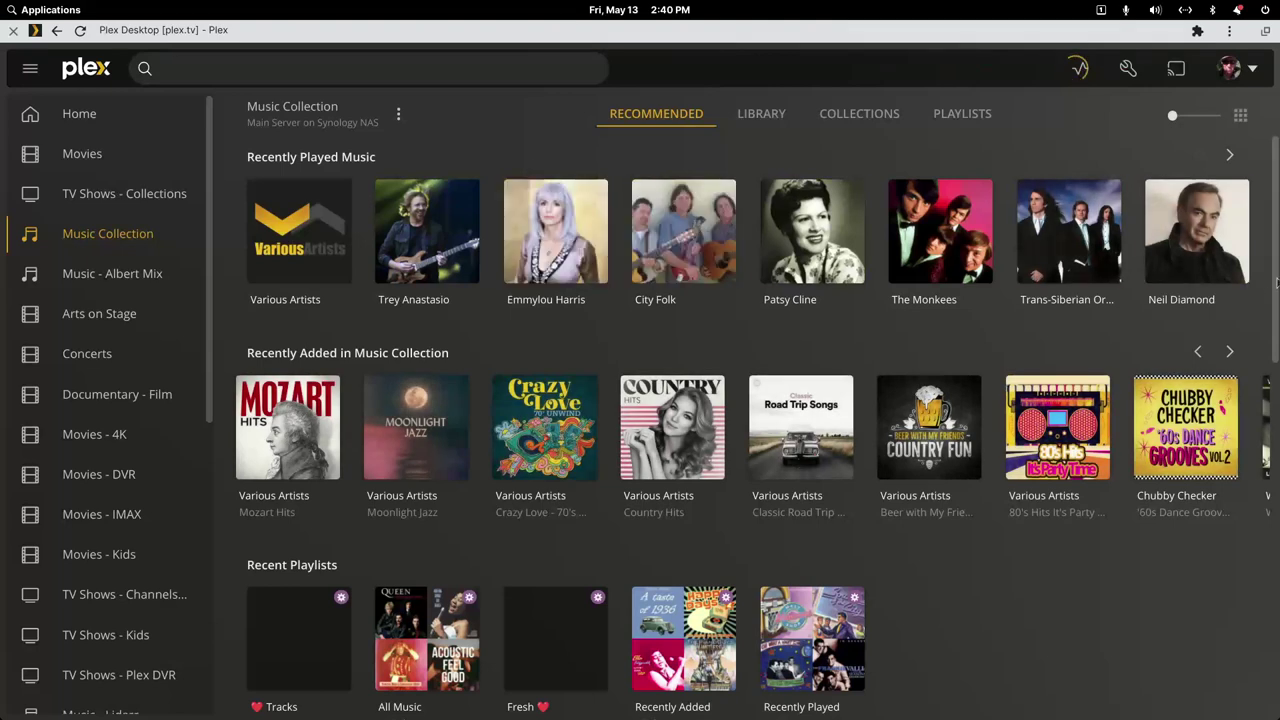
# Step: Go back to the newest recently added albums and open 170 Pieces of Classical Music to check its tracks
pyautogui.scroll(-1, 1275, 273)
pyautogui.scroll(1, 1275, 273)
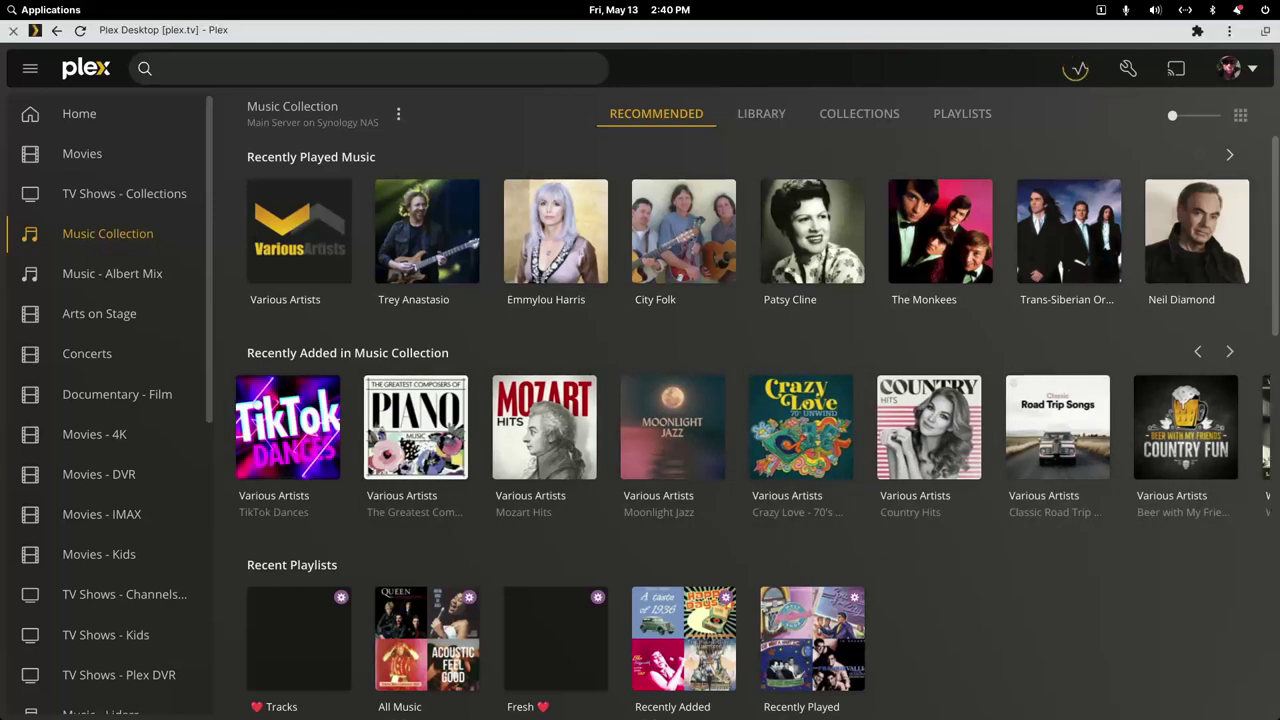
pyautogui.click(1196, 354)
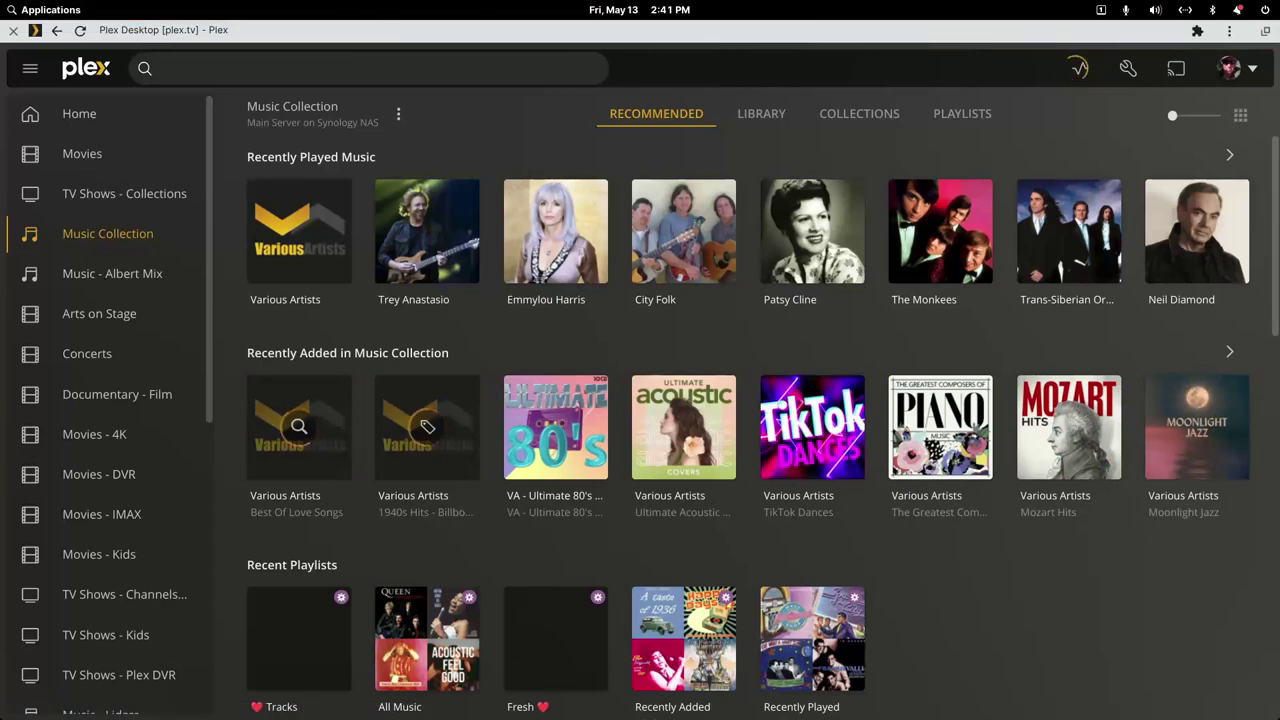
pyautogui.moveTo(1096, 706)
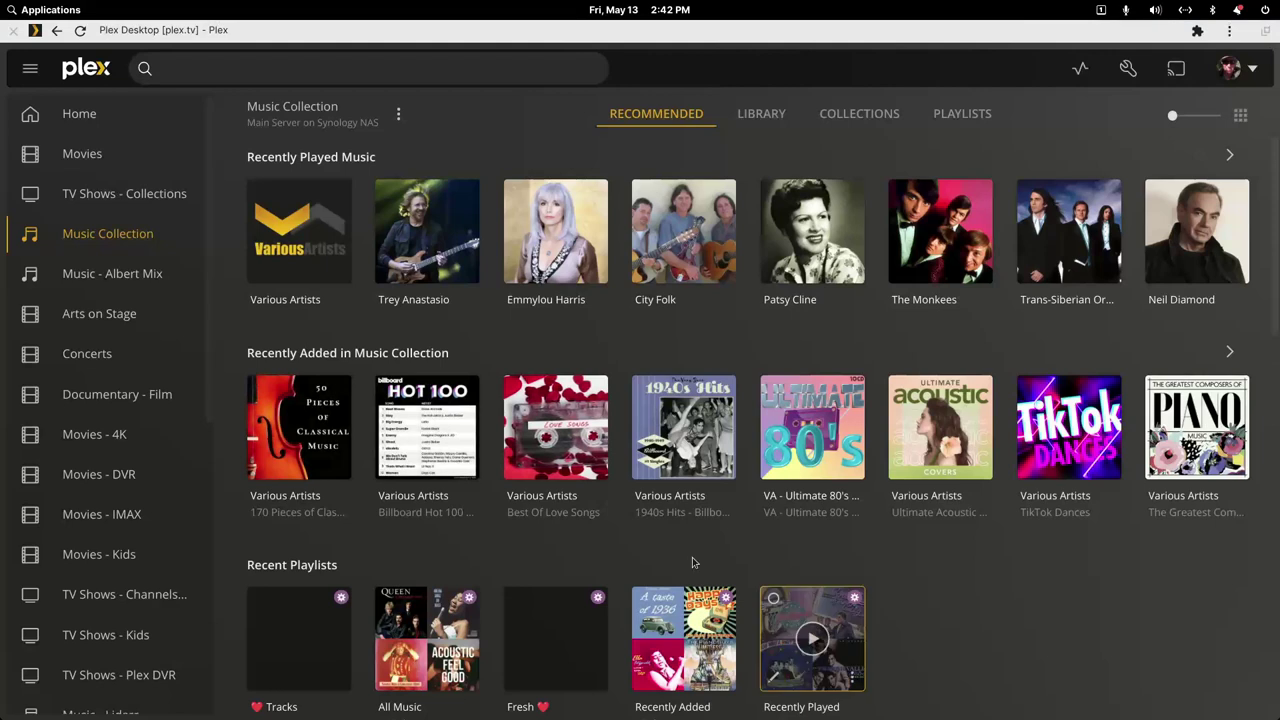
pyautogui.click(346, 428)
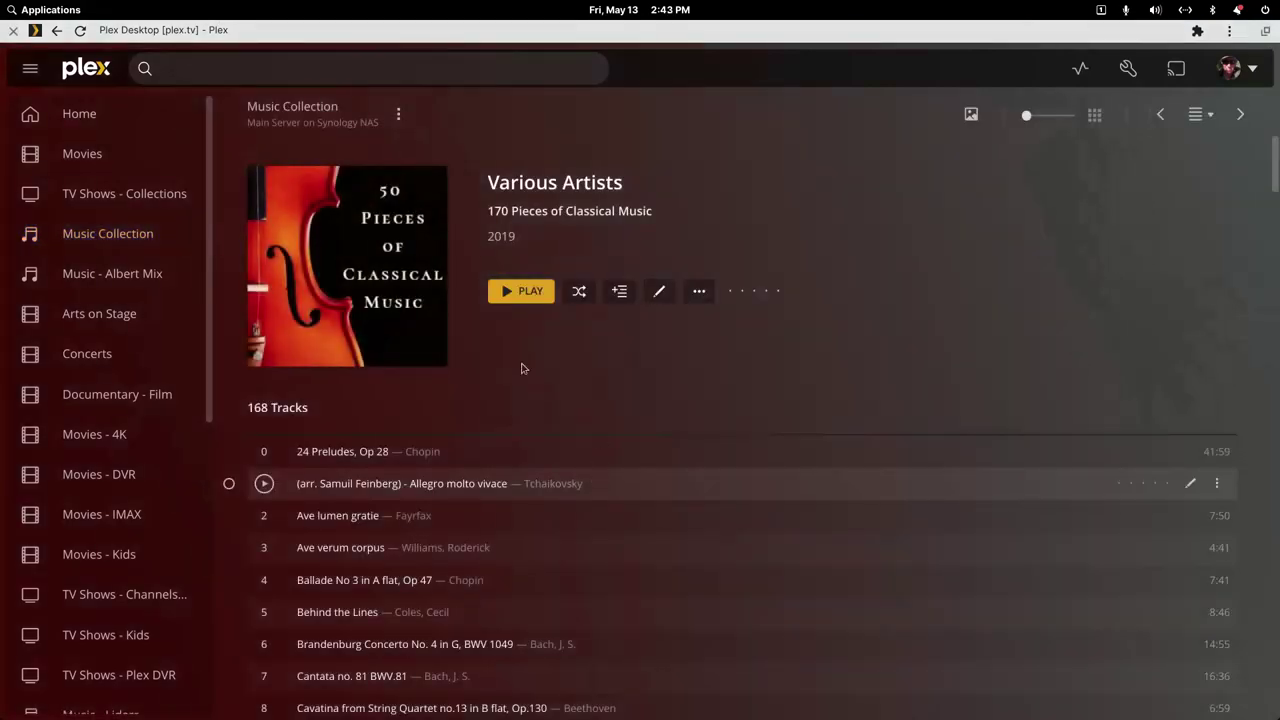
# Step: Look through the track list of 170 Pieces of Classical Music and return to the library's recommended view
pyautogui.scroll(-5, 526, 400)
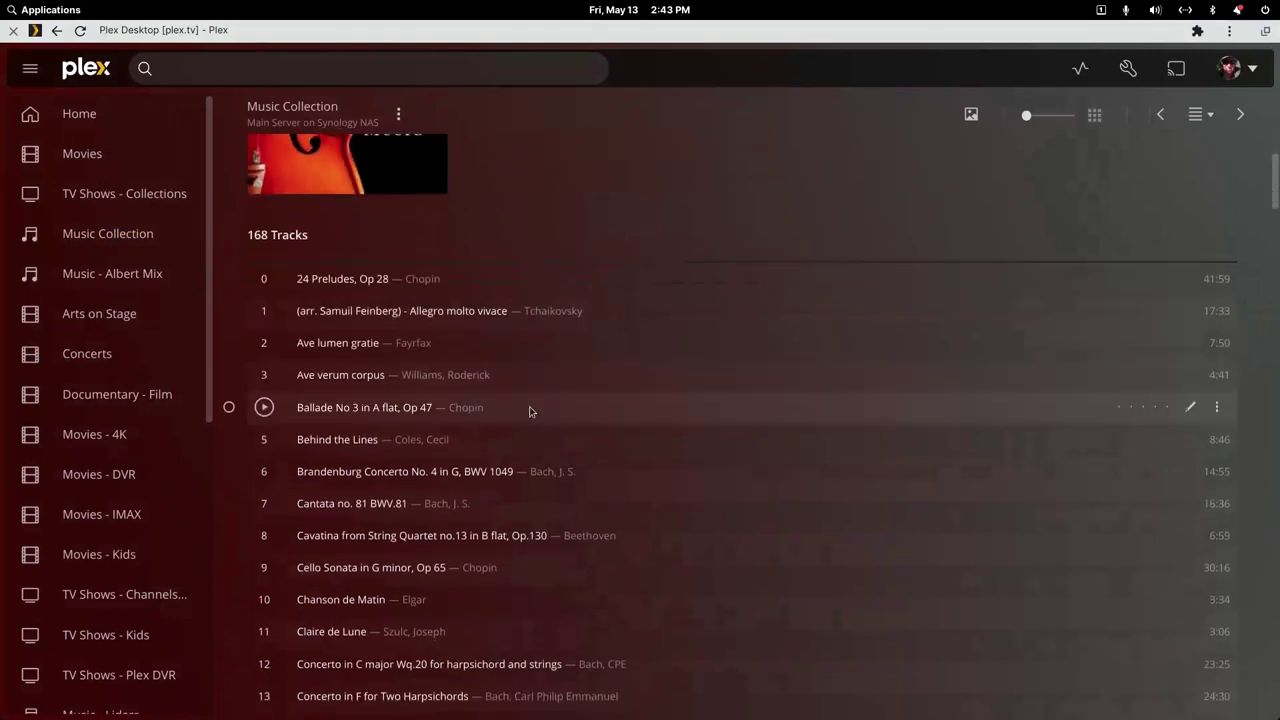
pyautogui.moveTo(1270, 218); pyautogui.dragTo(1152, 70)
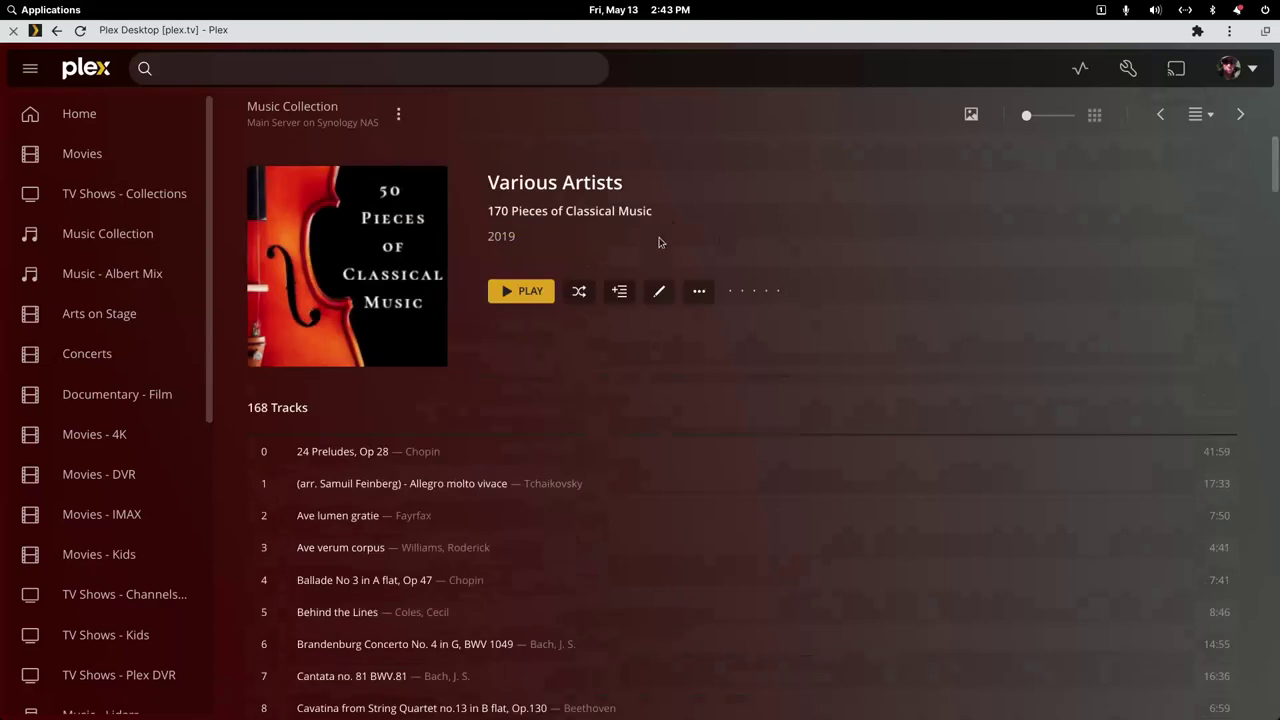
pyautogui.rightClick(672, 135)
pyautogui.click(685, 144)
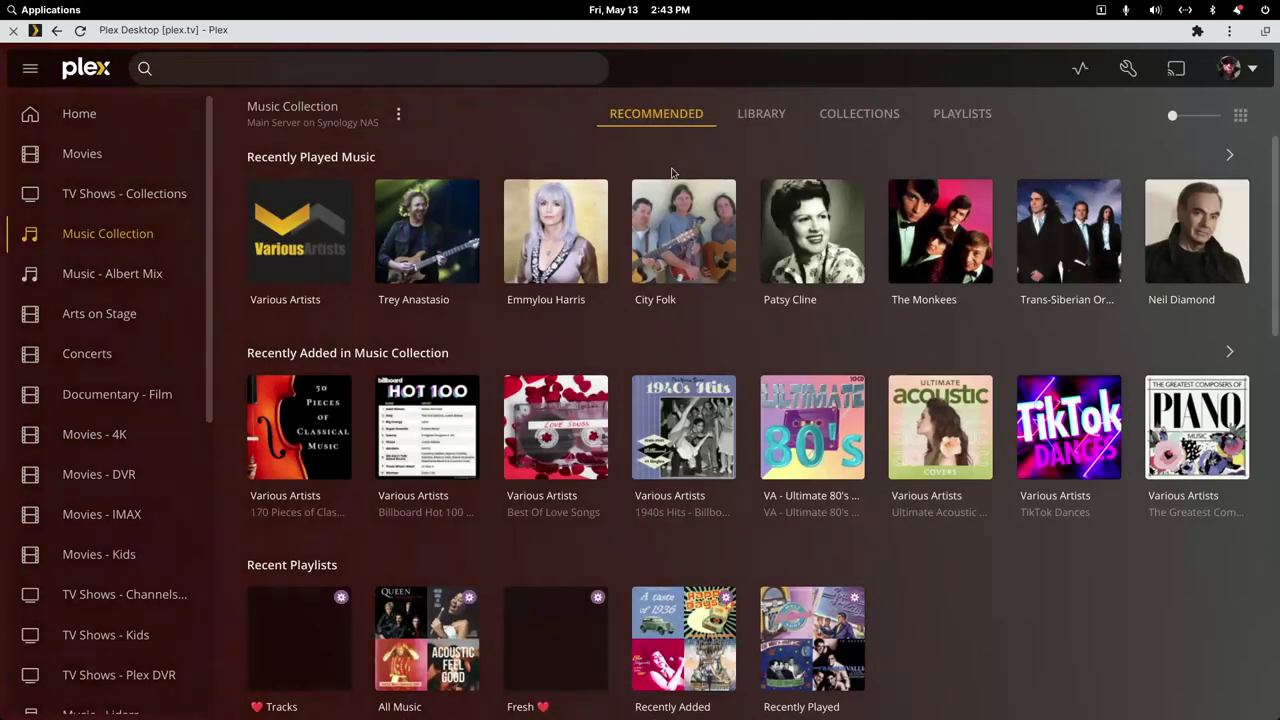
# Step: Check the tracks of the recently added Billboard Hot 100 Singles Chart album and return to the recommended view
pyautogui.click(457, 434)
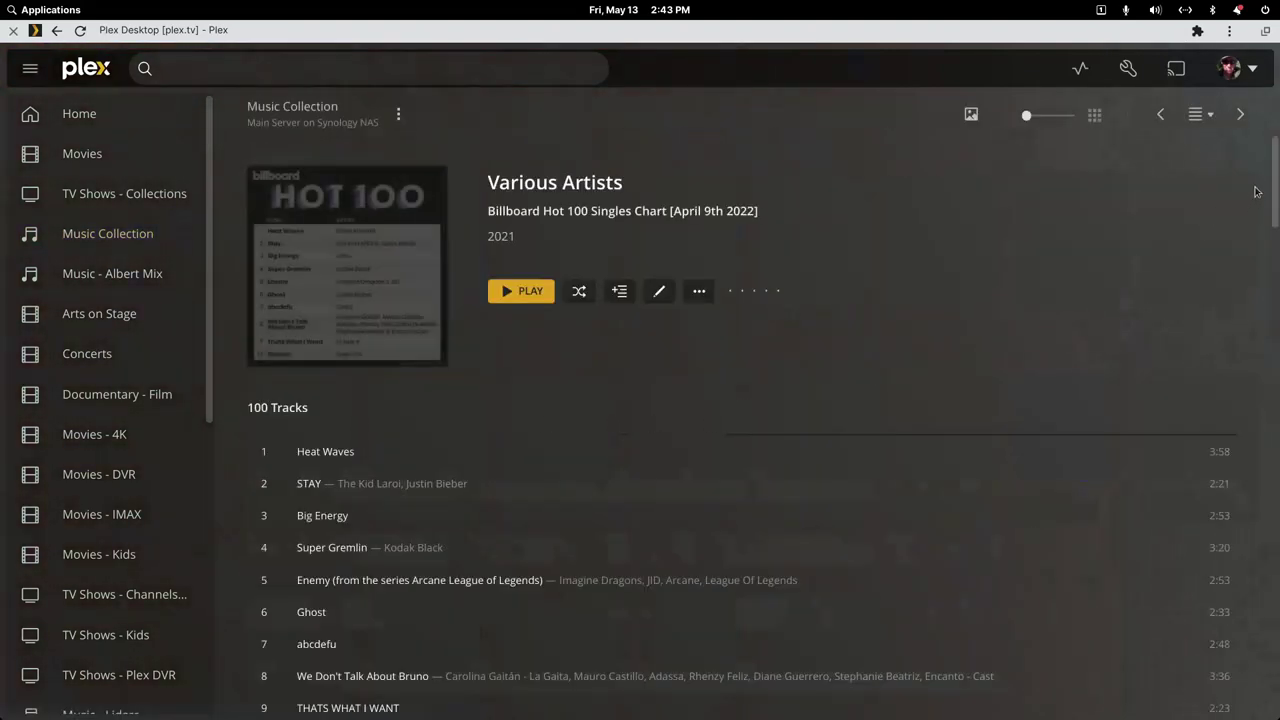
pyautogui.moveTo(1276, 208); pyautogui.dragTo(1276, 160)
pyautogui.rightClick(676, 109)
pyautogui.click(692, 118)
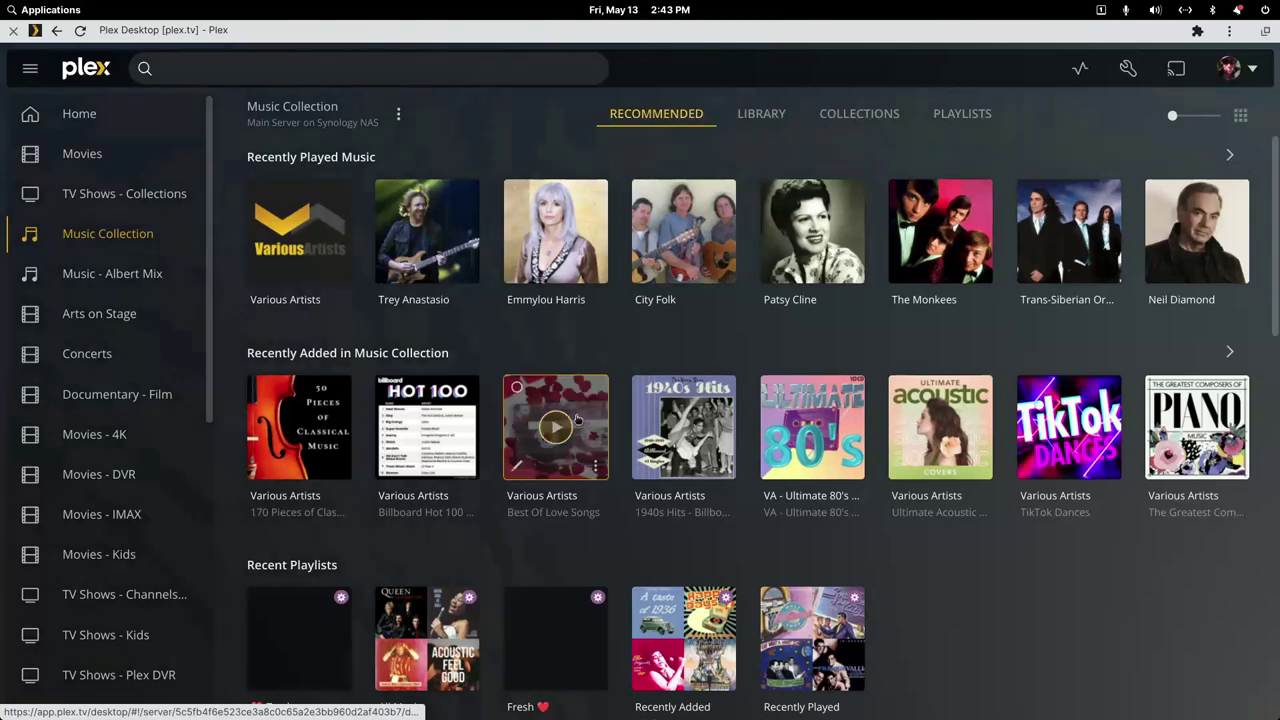
# Step: Examine the track list and track numbering of Best Of Love Songs and return to the recommended view
pyautogui.click(590, 395)
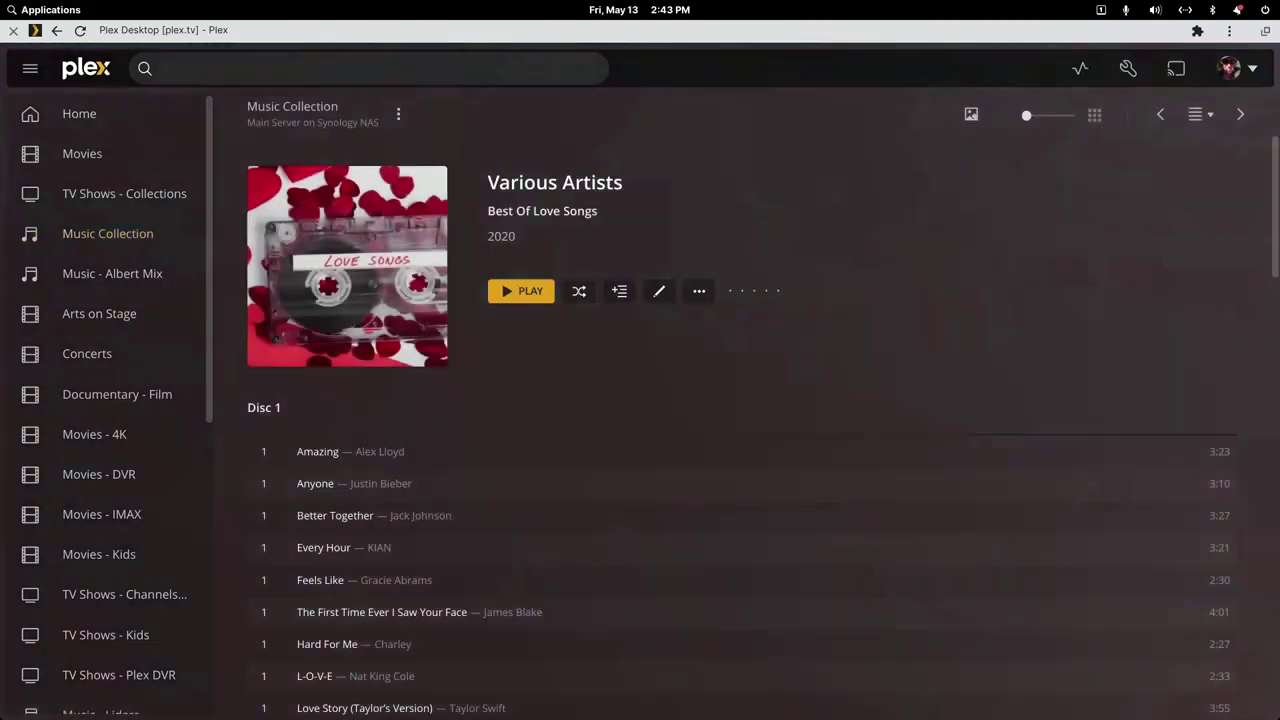
pyautogui.moveTo(1266, 210); pyautogui.dragTo(1273, 265)
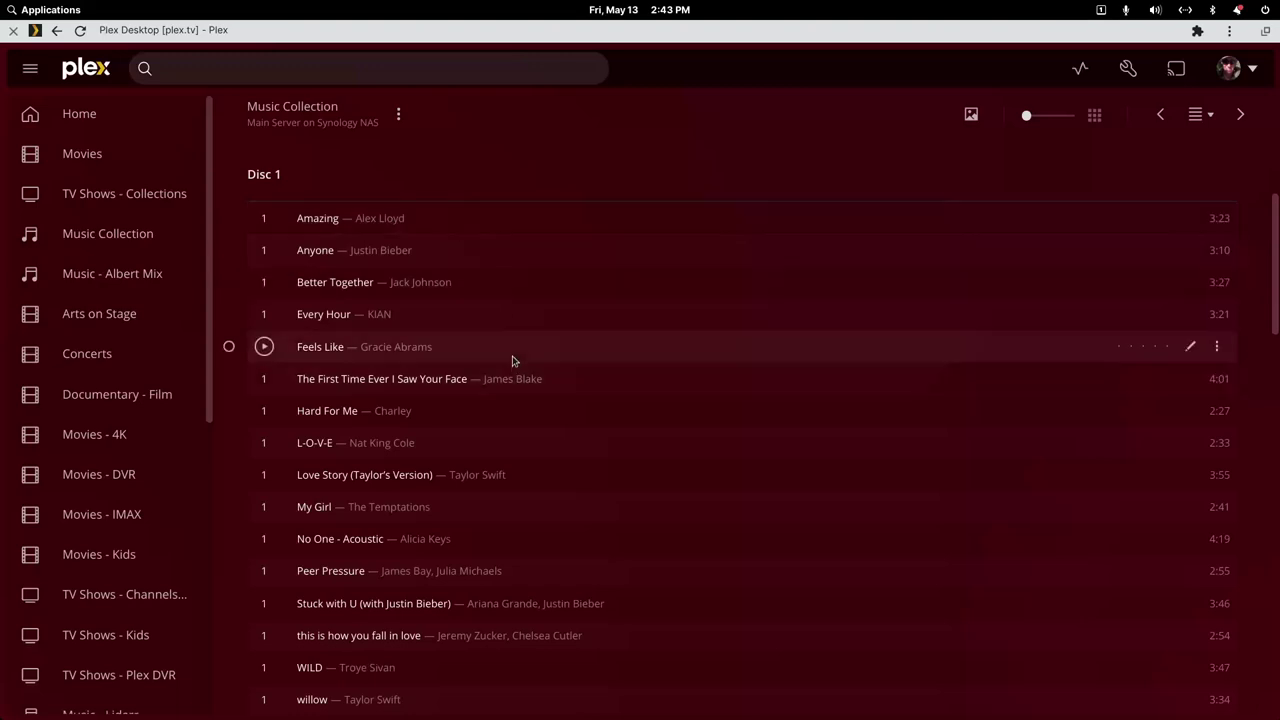
pyautogui.scroll(-10, 513, 360)
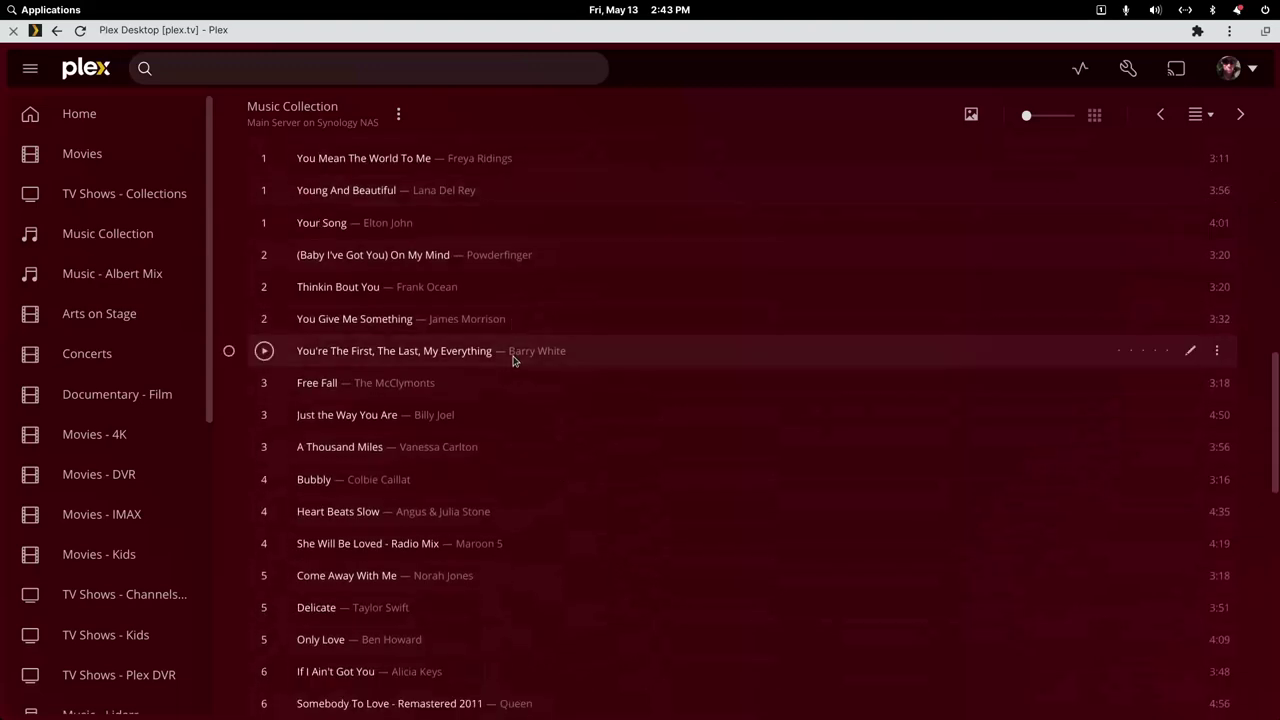
pyautogui.scroll(-1, 513, 360)
pyautogui.scroll(-10, 513, 360)
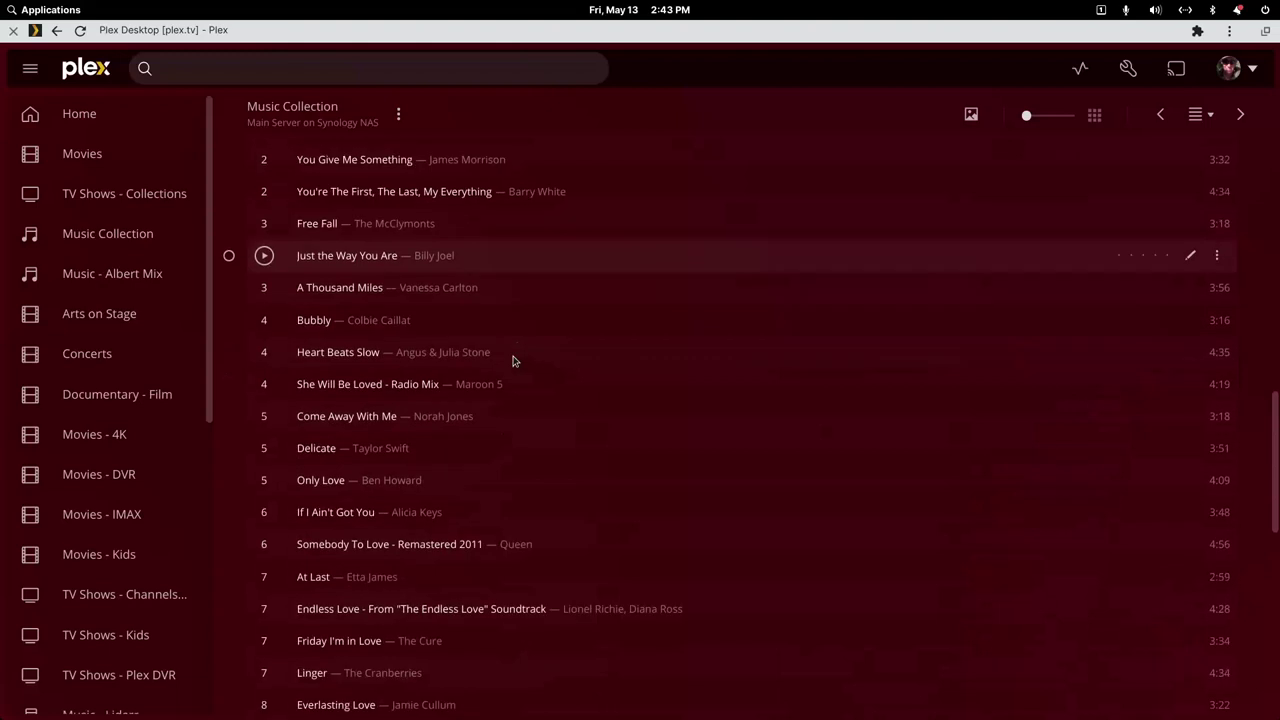
pyautogui.scroll(18, 513, 360)
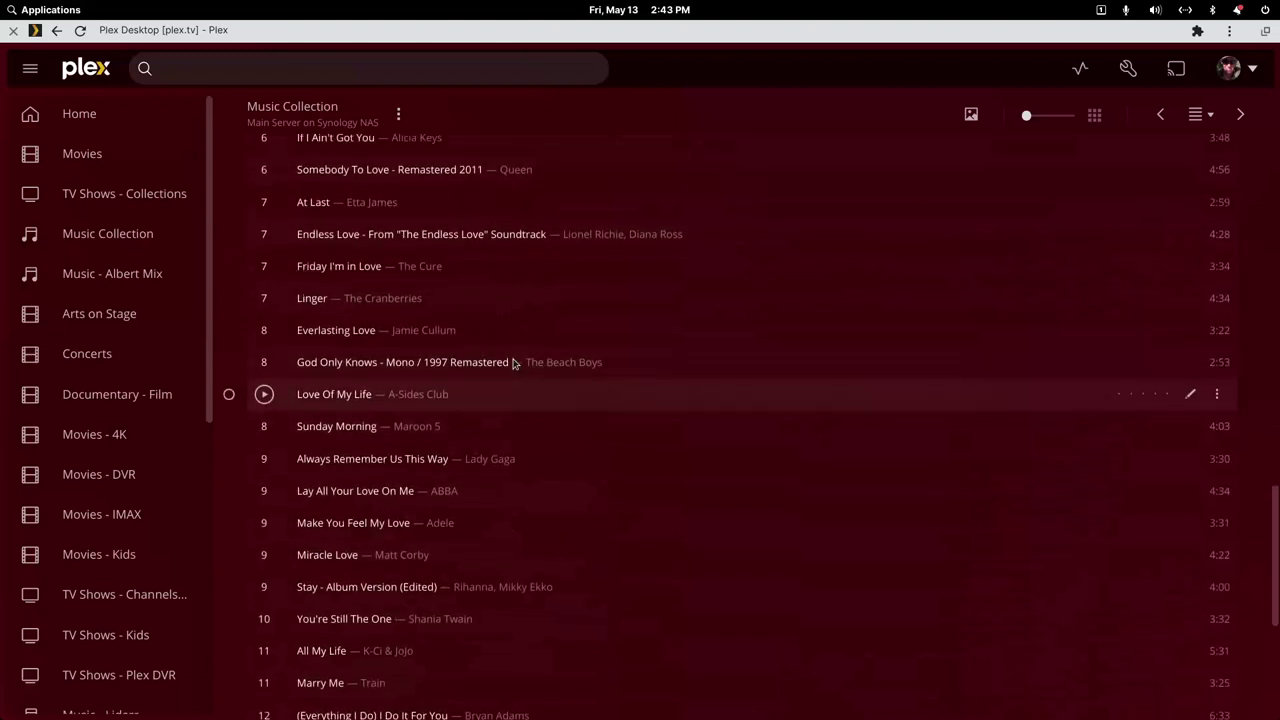
pyautogui.rightClick(678, 110)
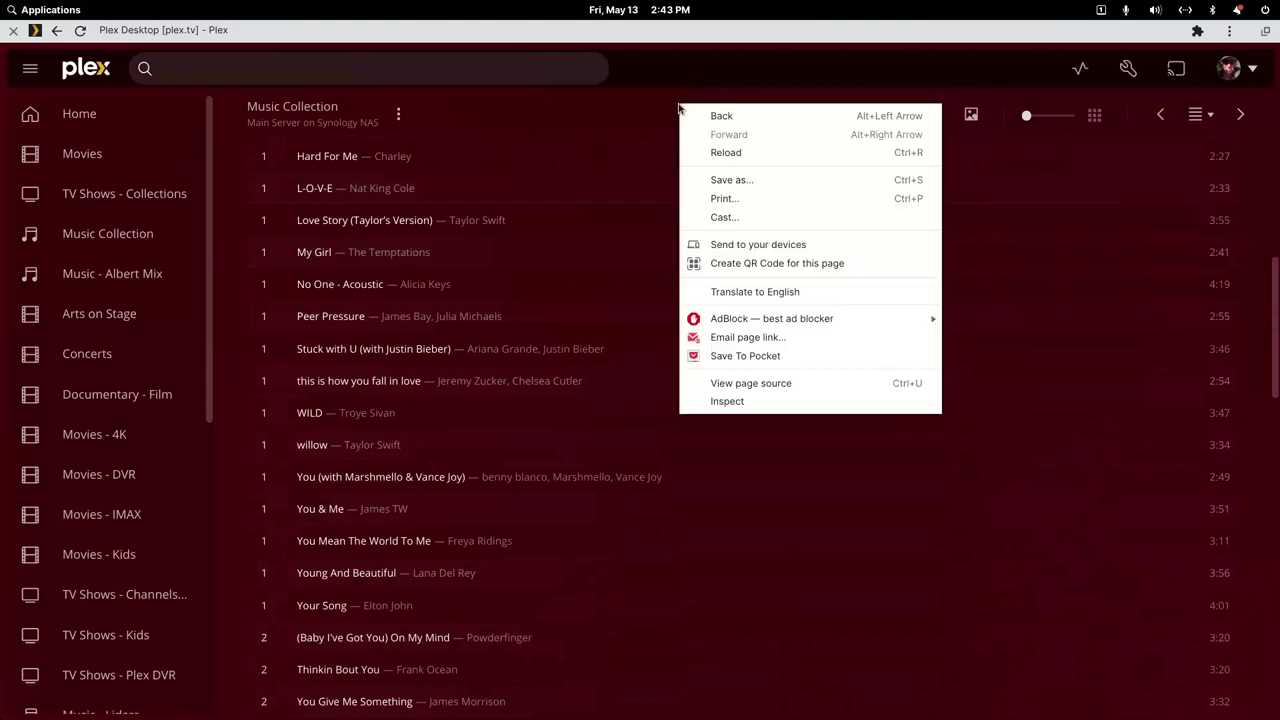
pyautogui.click(698, 114)
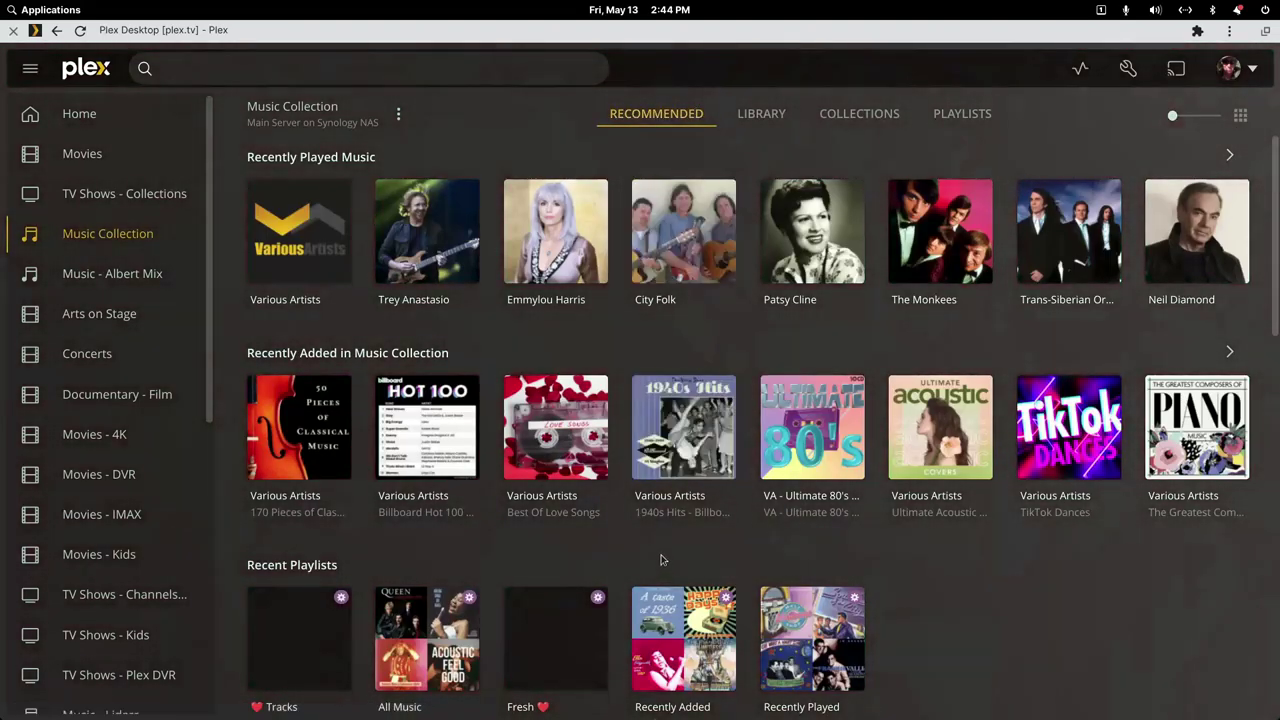
# Step: Open the TikTok Dances album, look over its tracks, and return to the recently added albums
pyautogui.click(1111, 389)
pyautogui.moveTo(1274, 217); pyautogui.dragTo(1231, 92)
pyautogui.rightClick(746, 146)
pyautogui.click(766, 165)
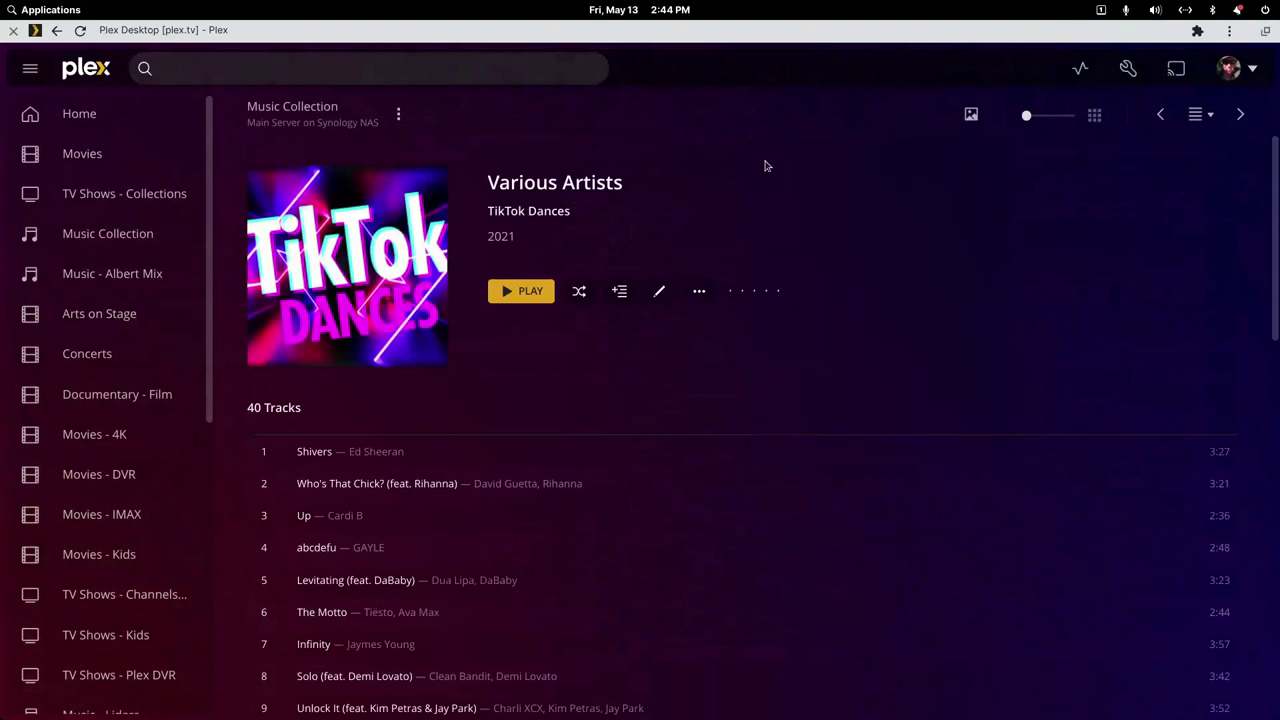
# Step: Advance to the next set of recently added albums, check the tracks of Mozart Hits, and go back
pyautogui.click(1229, 352)
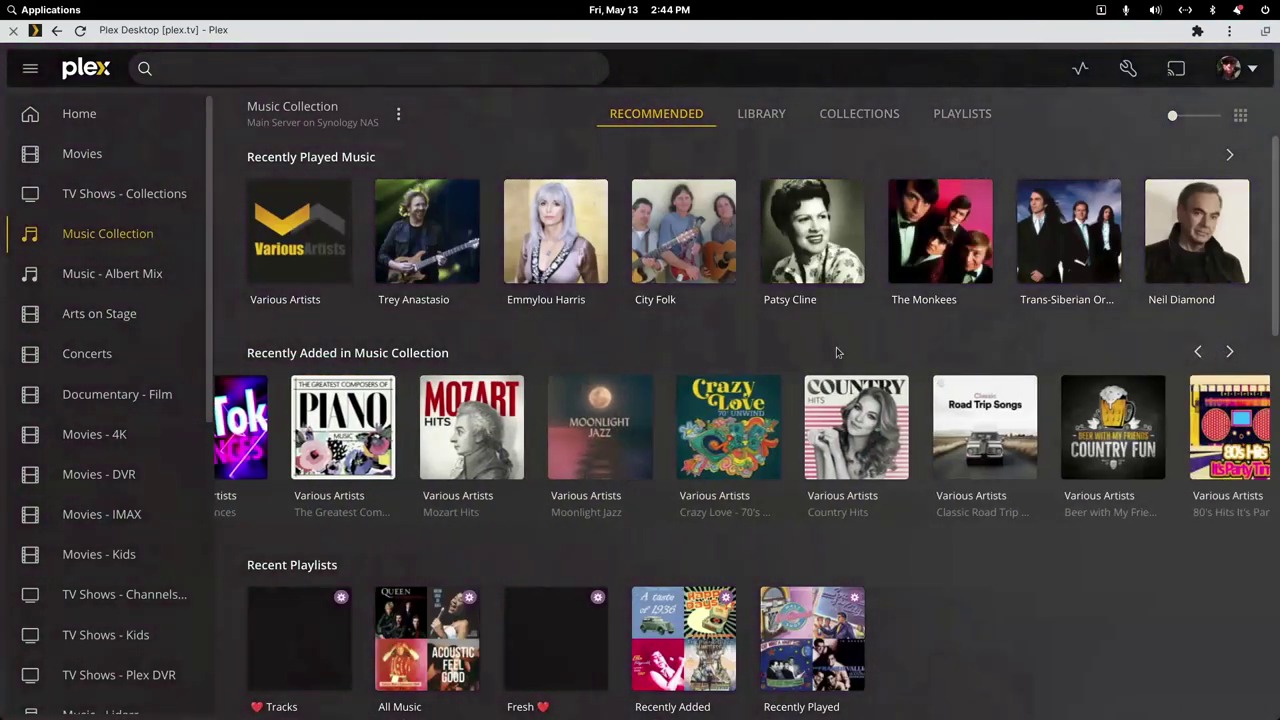
pyautogui.click(1135, 171)
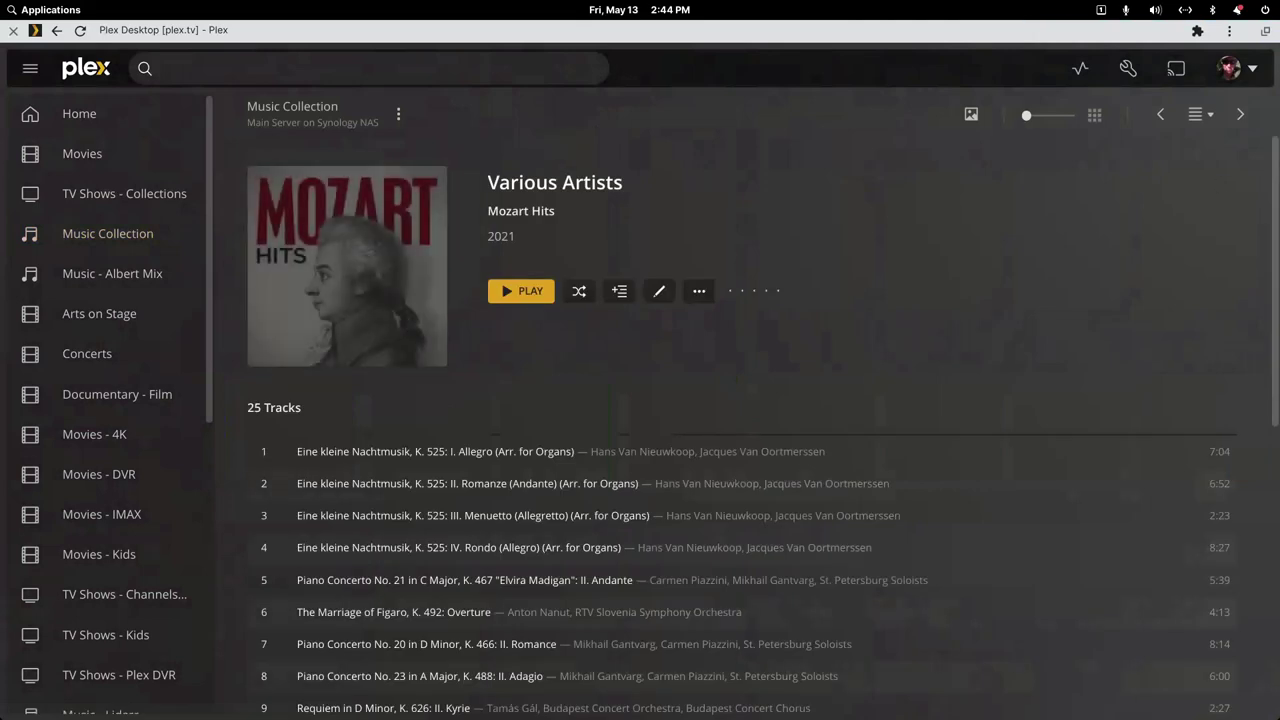
pyautogui.scroll(-5, 1135, 171)
pyautogui.scroll(5, 740, 100)
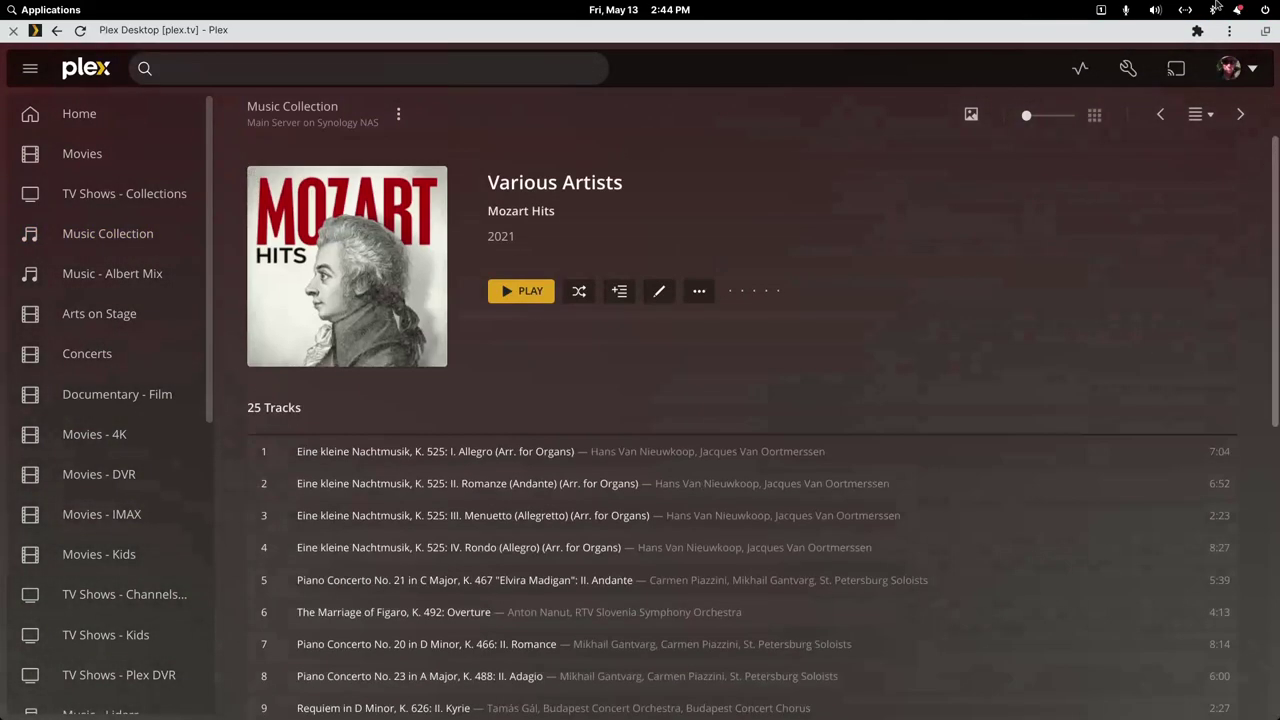
pyautogui.rightClick(738, 96)
pyautogui.click(751, 127)
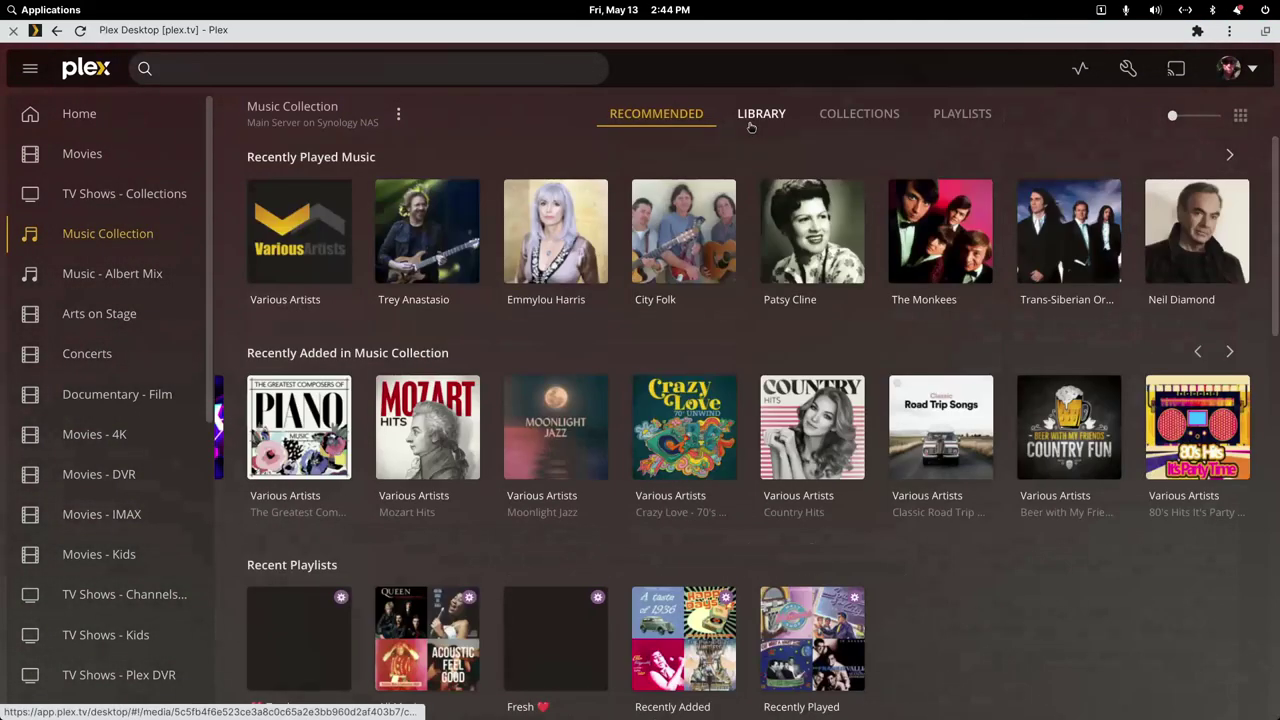
# Step: Look through the tracks of Crazy Love - 70's Unwind and return to the recommended view
pyautogui.click(731, 407)
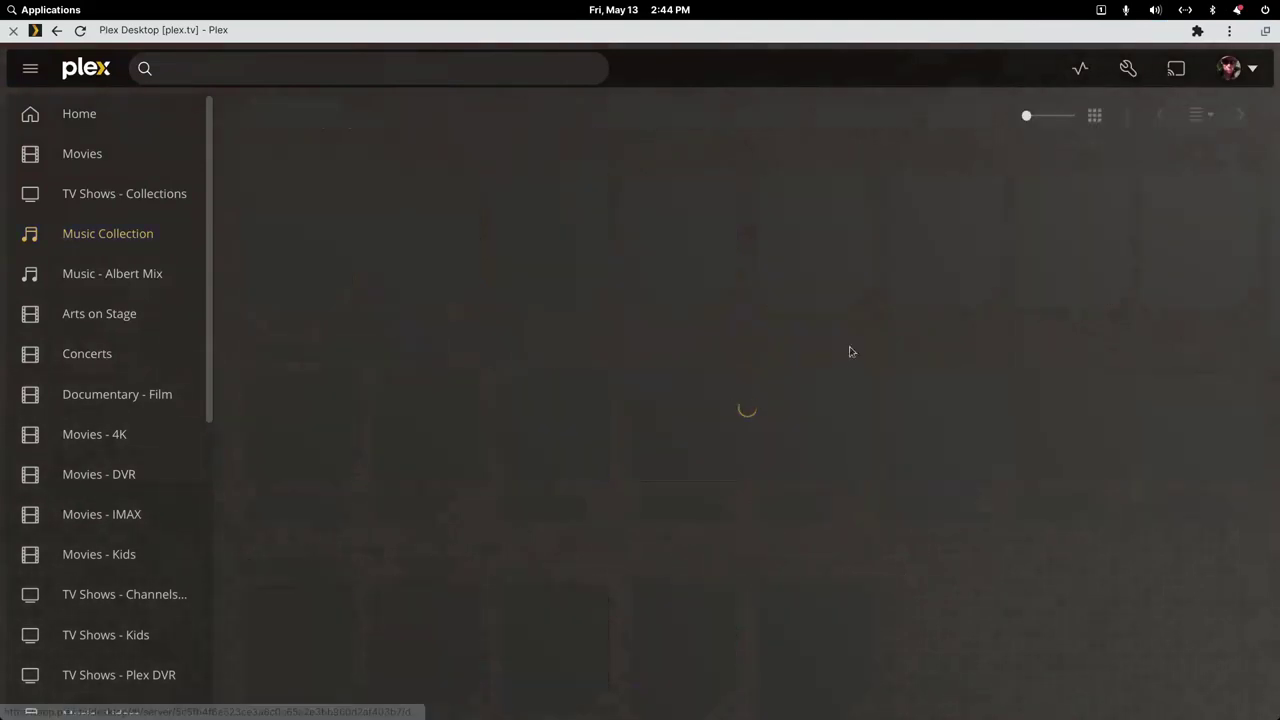
pyautogui.scroll(-5, 660, 183)
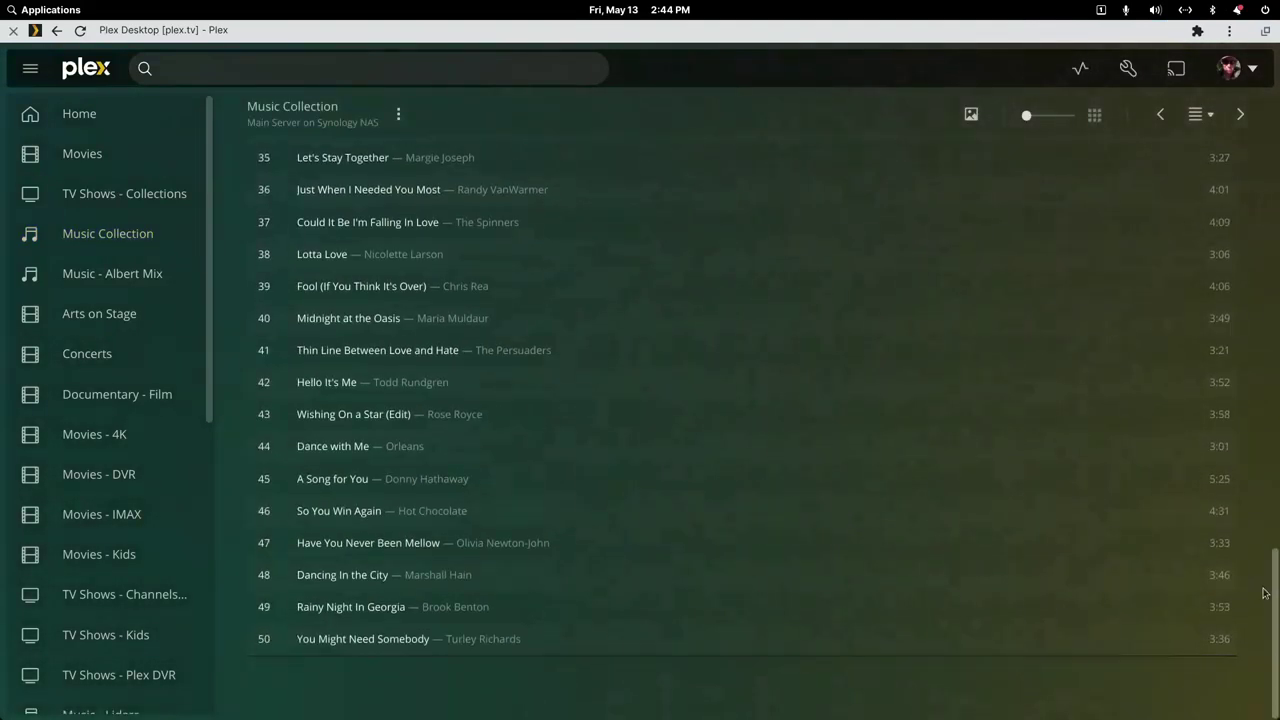
pyautogui.scroll(8, 660, 183)
pyautogui.rightClick(716, 162)
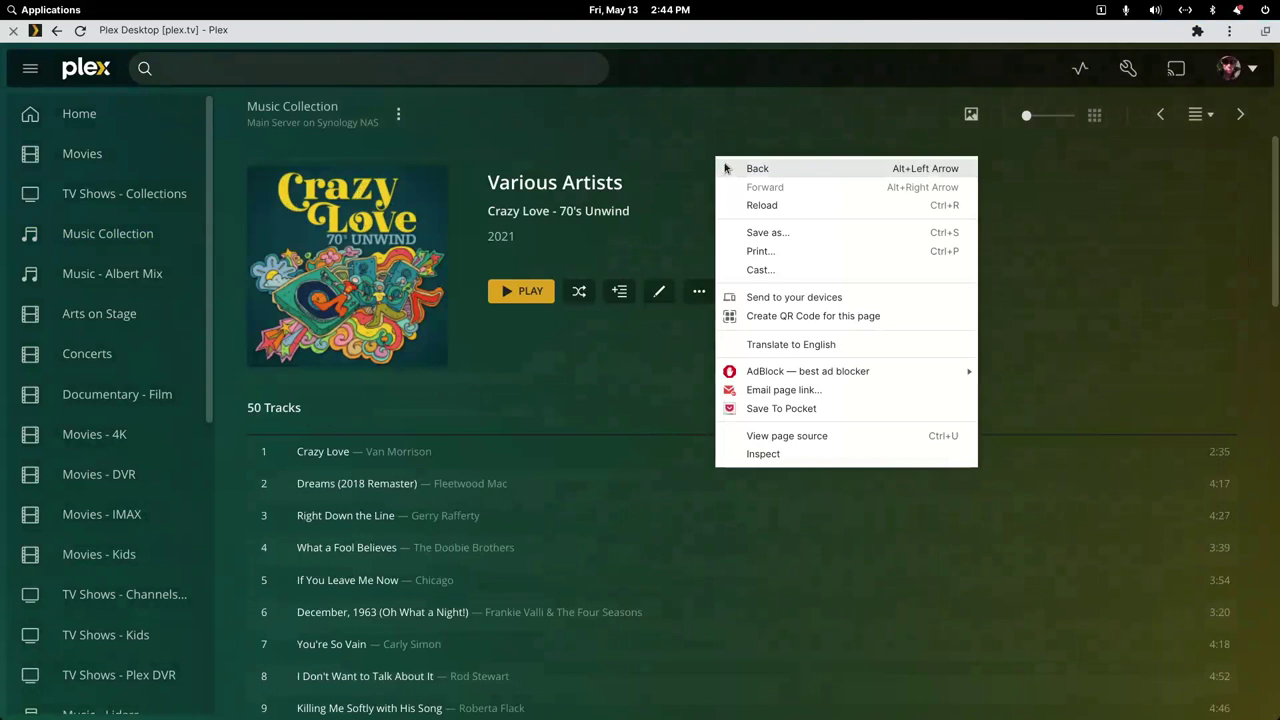
pyautogui.click(724, 167)
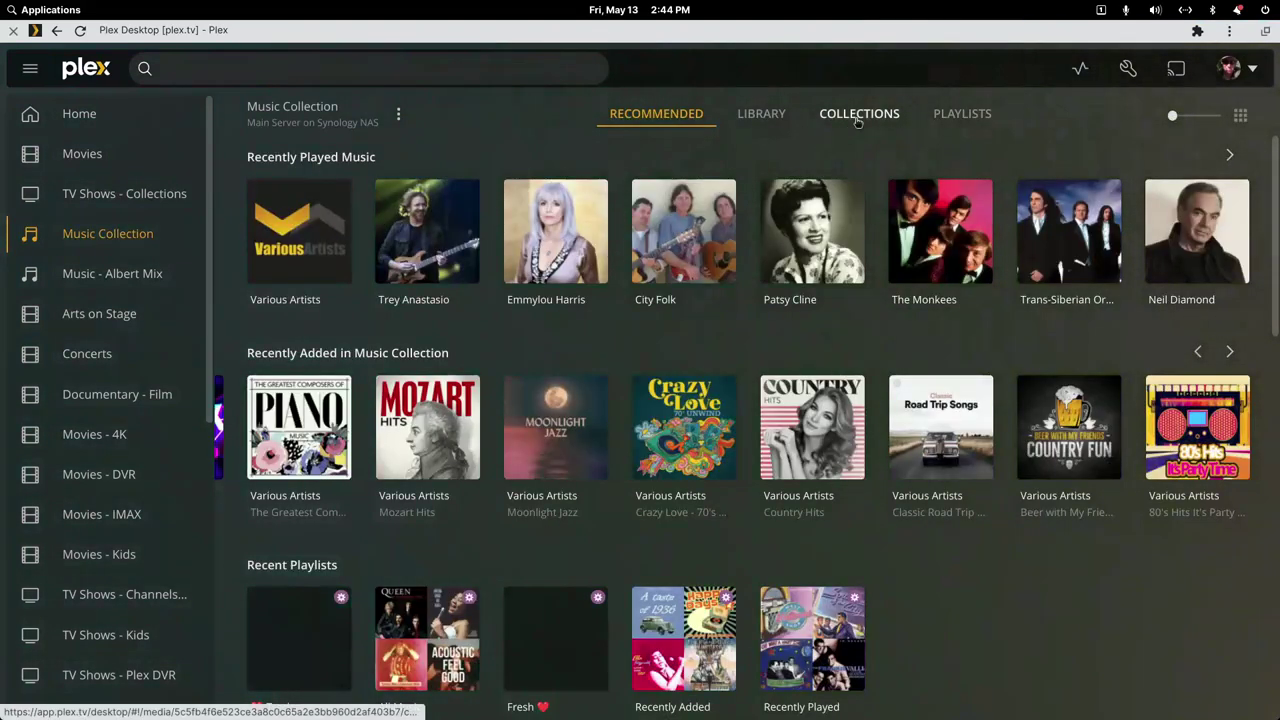
# Step: Browse the music collections, including the albums in 1970's Compilation, and switch to the library's artist listing
pyautogui.click(856, 122)
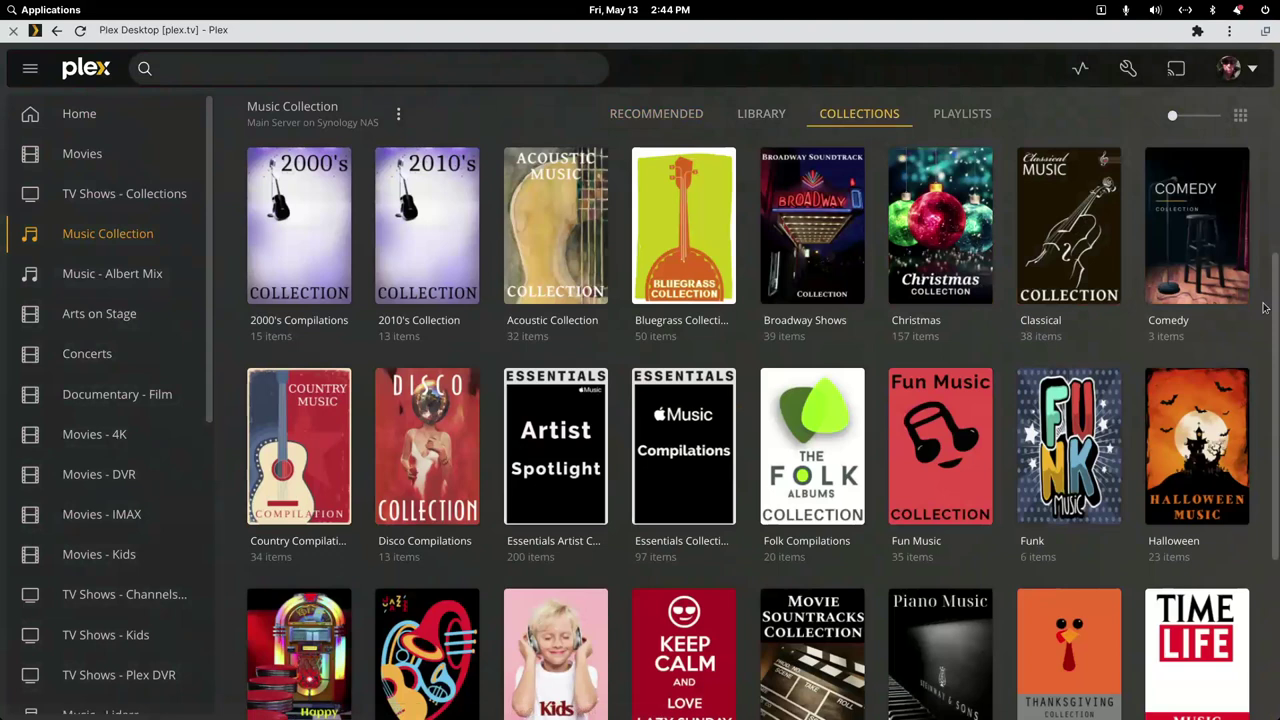
pyautogui.scroll(3, 1273, 175)
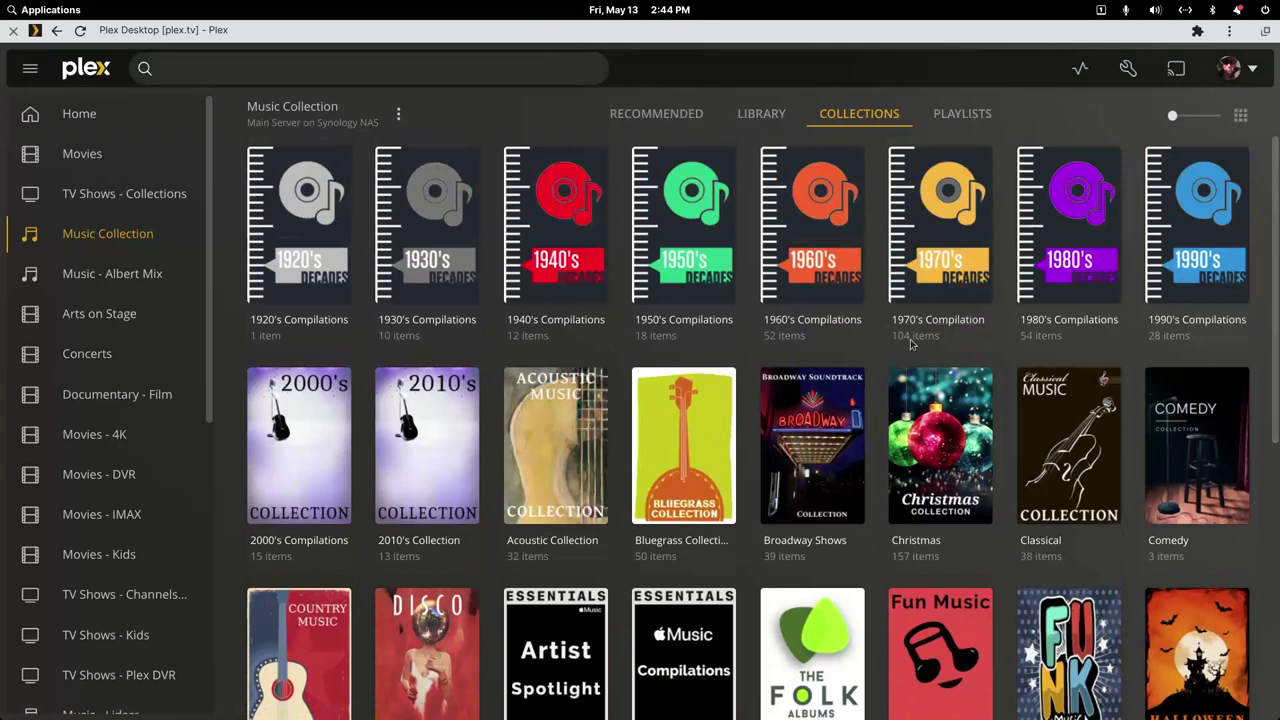
pyautogui.click(988, 266)
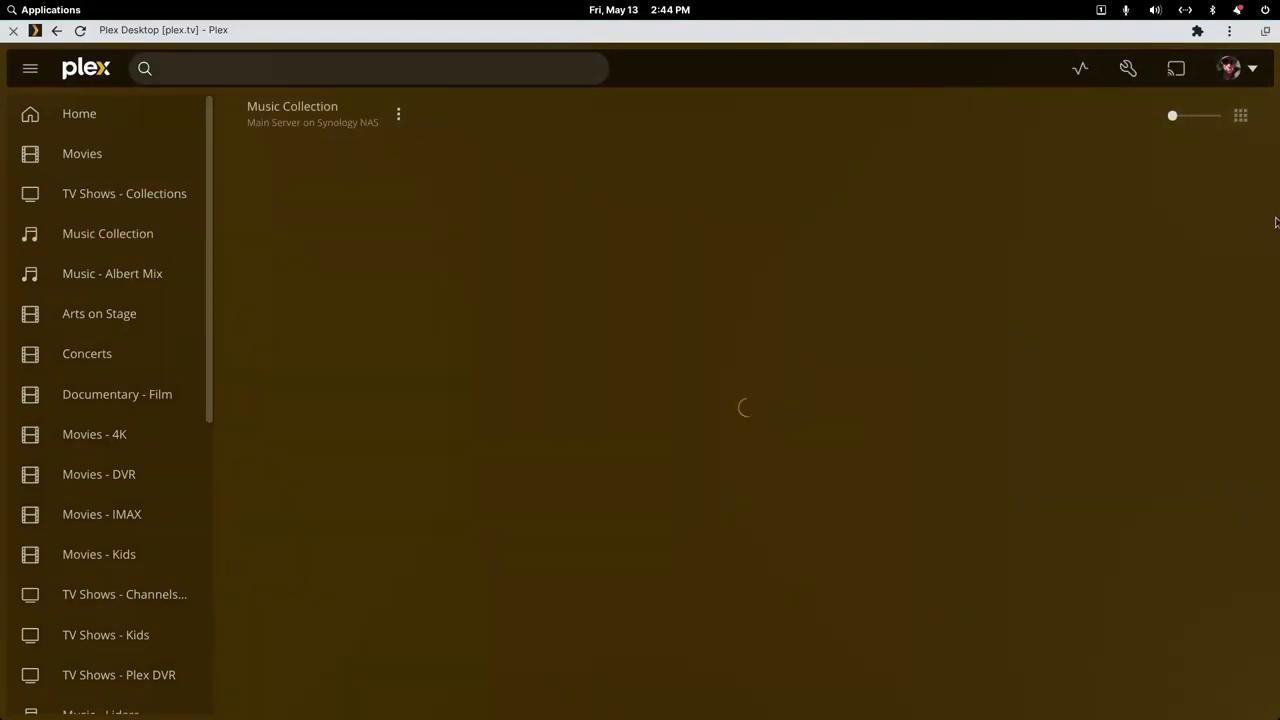
pyautogui.moveTo(1275, 212)
pyautogui.mouseDown()
pyautogui.moveTo(1275, 632)
pyautogui.moveTo(1275, 212)
pyautogui.mouseUp()
pyautogui.rightClick(744, 68)
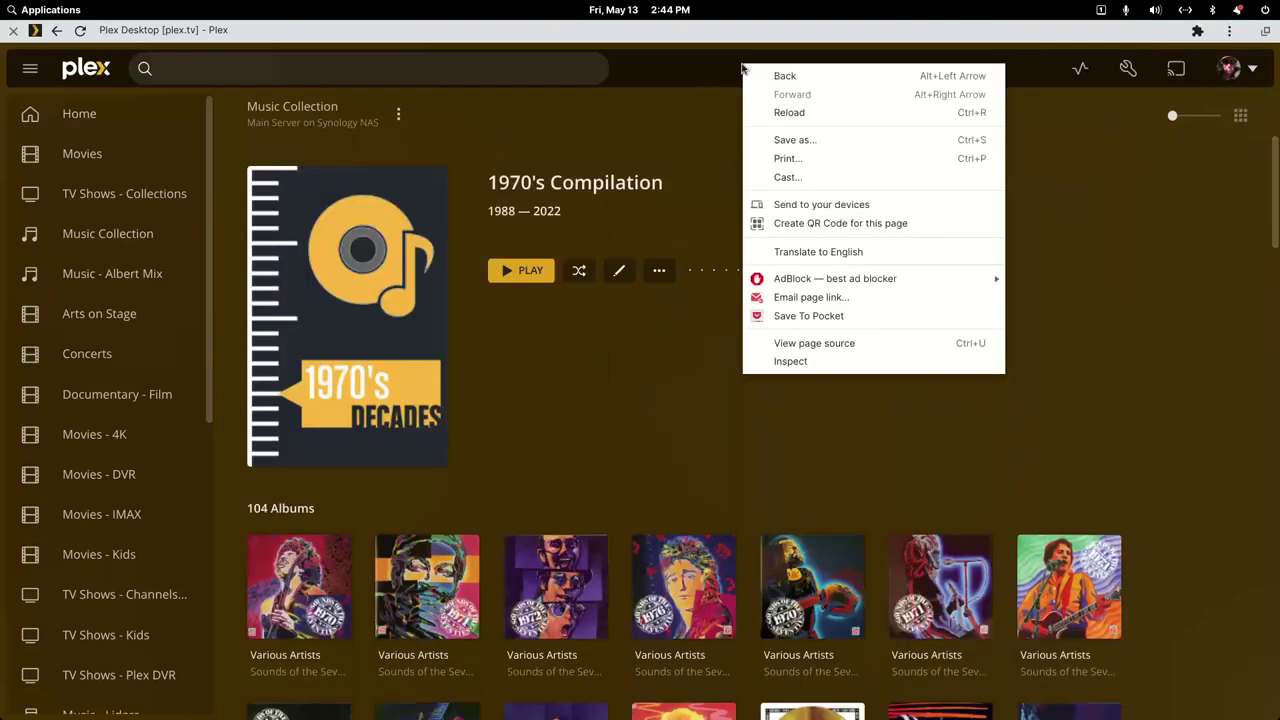
pyautogui.click(752, 78)
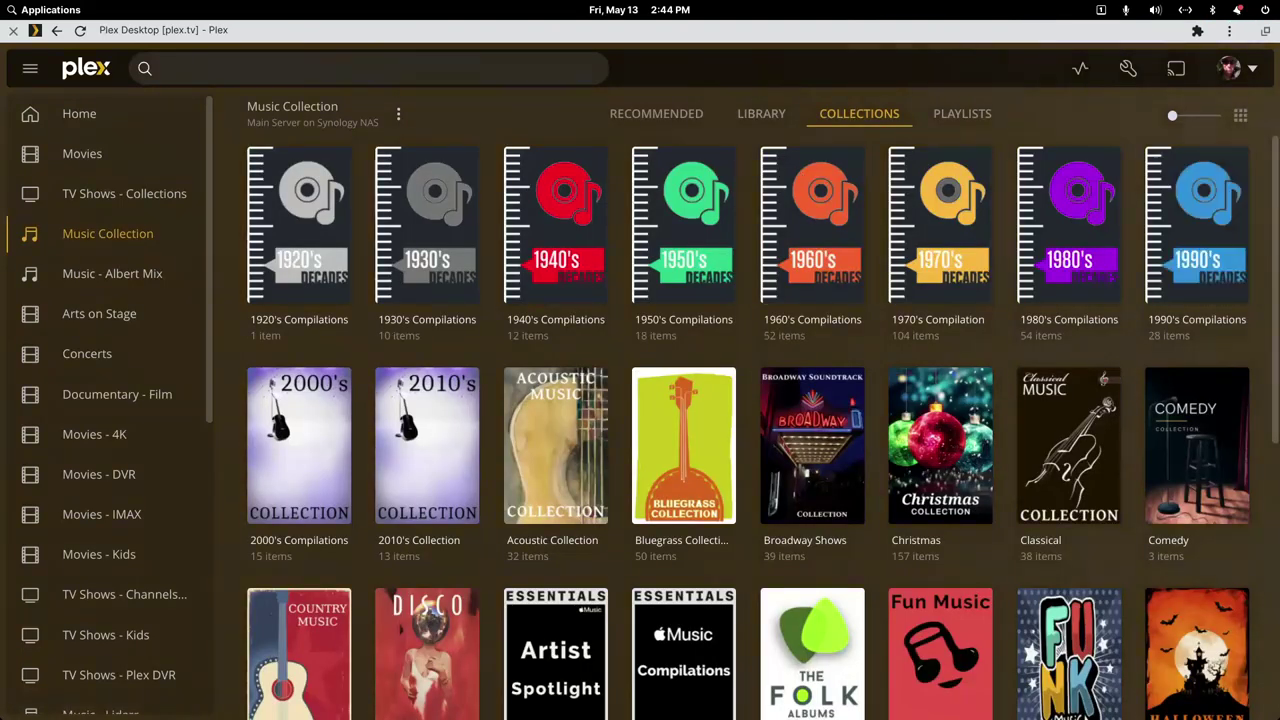
pyautogui.moveTo(1273, 197); pyautogui.dragTo(1268, 263)
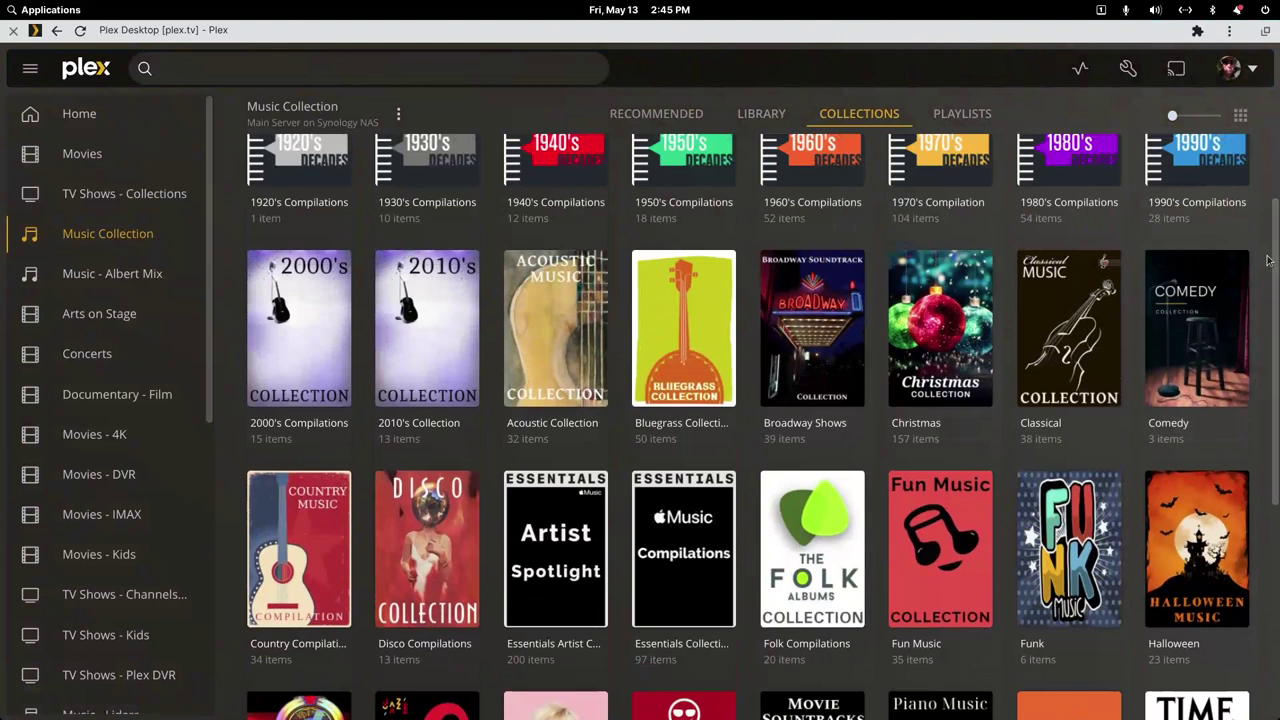
pyautogui.click(754, 113)
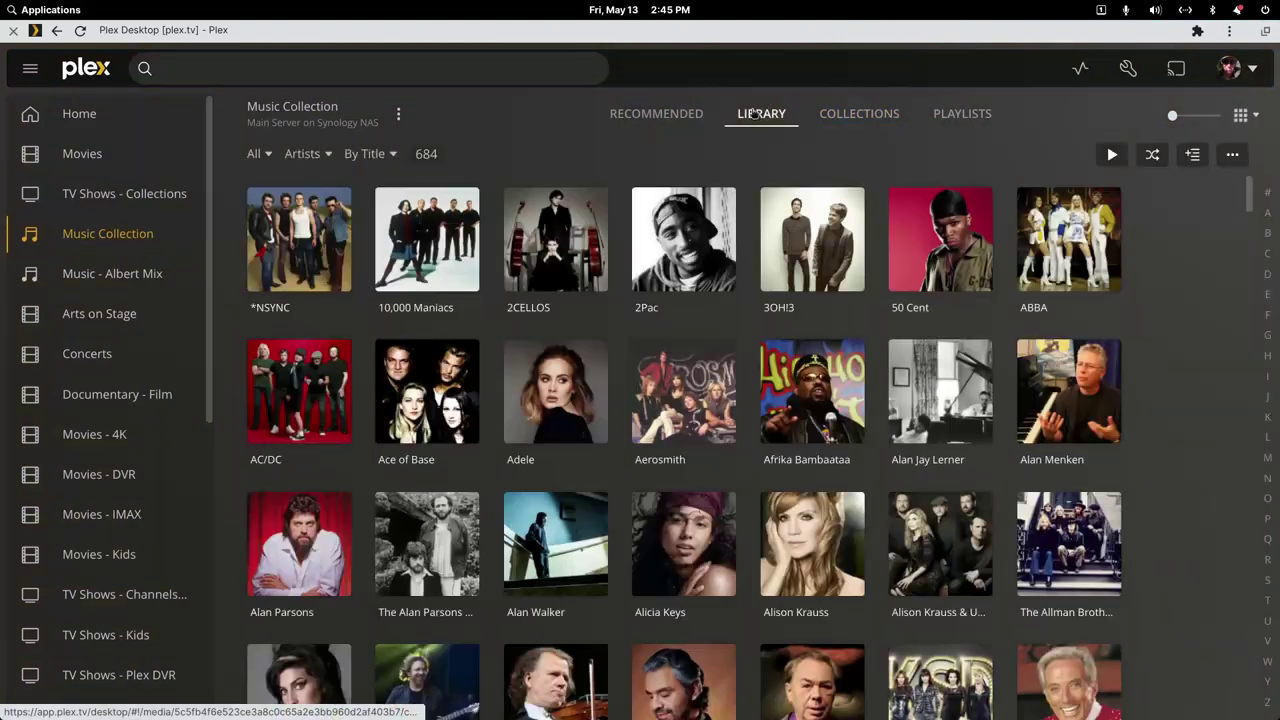